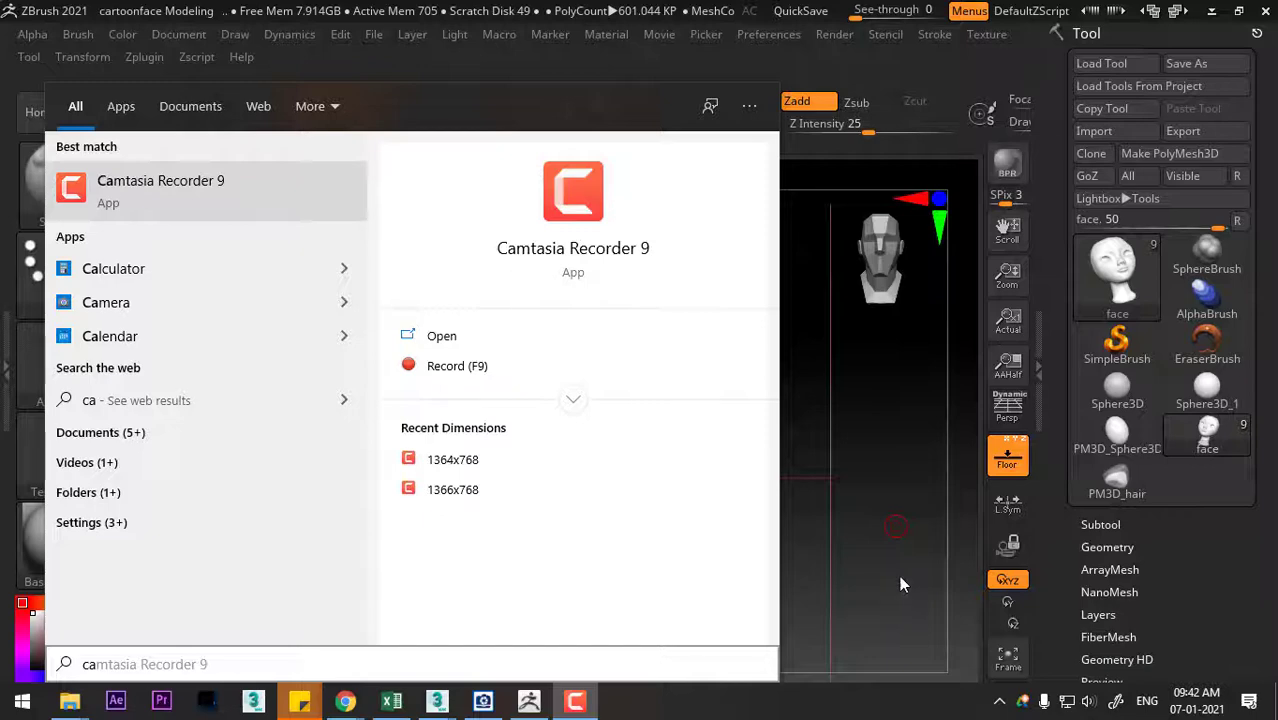
# Step: Dismiss the Start menu and open Subtool > Append to list meshes for the cartoon head
pyautogui.click(876, 644)
pyautogui.moveTo(869, 576); pyautogui.dragTo(930, 528)
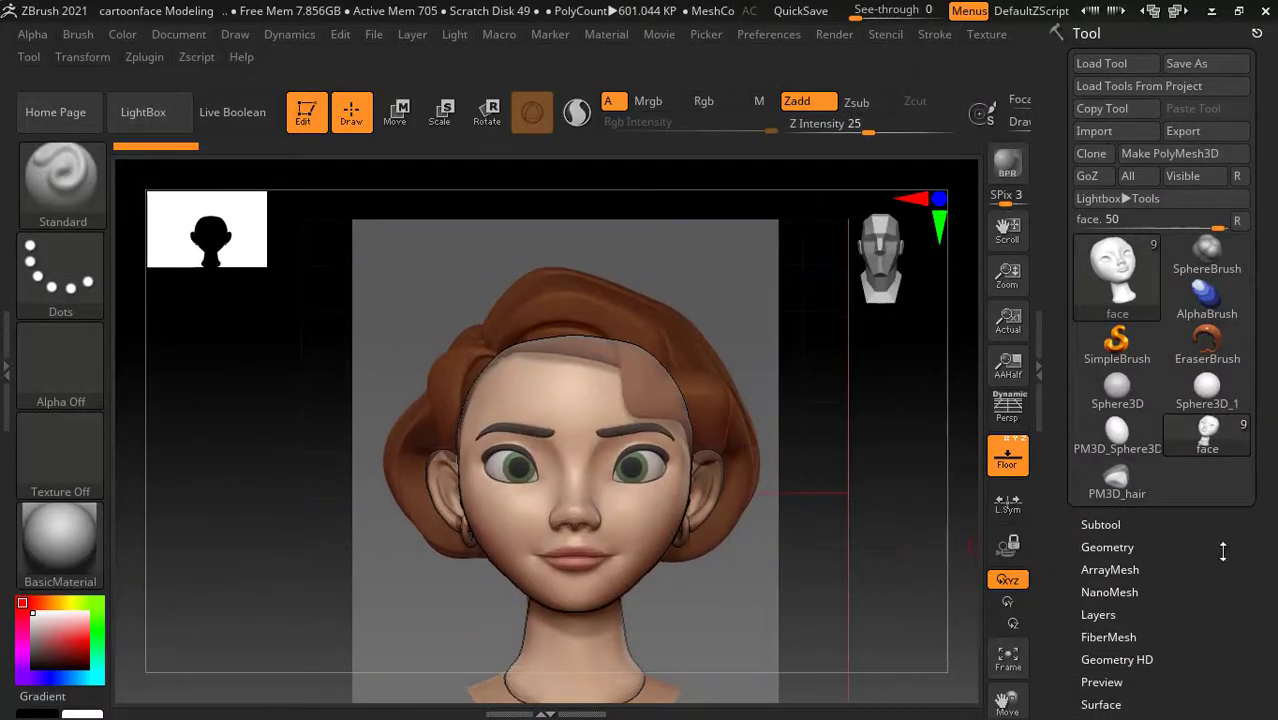
pyautogui.click(1098, 527)
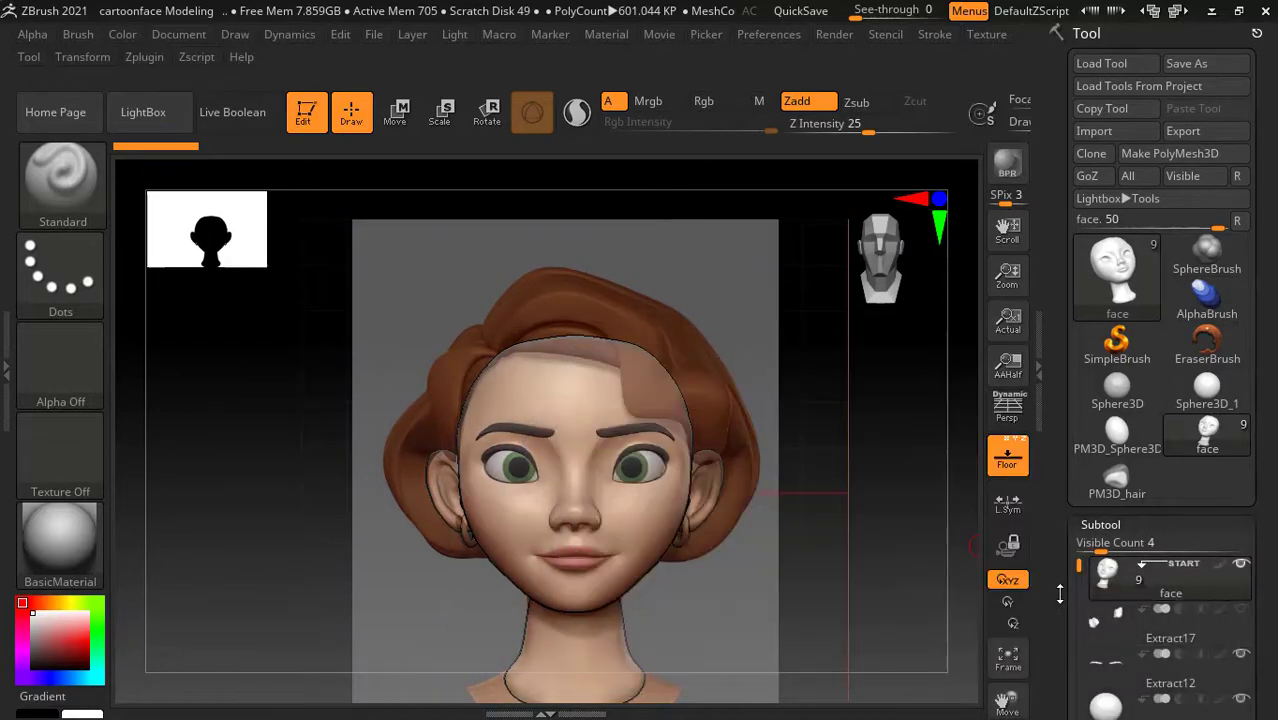
pyautogui.scroll(-3, 1075, 520)
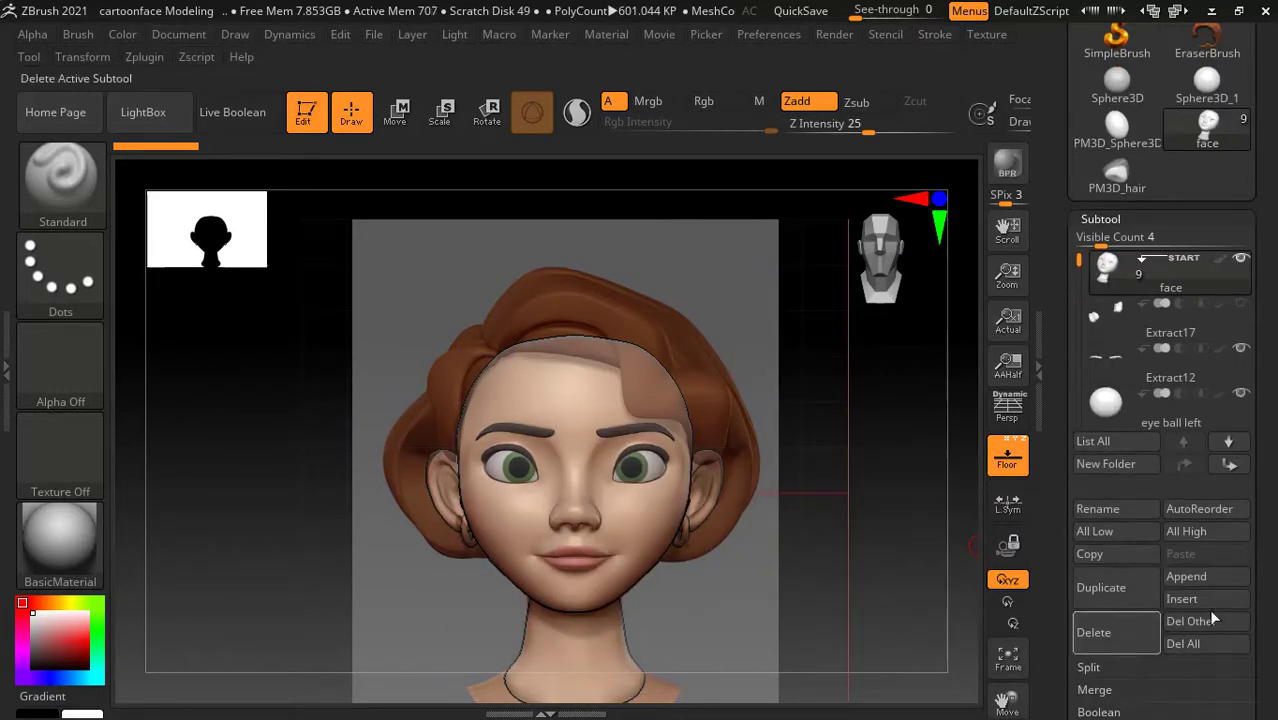
pyautogui.click(1218, 579)
pyautogui.moveTo(379, 366)
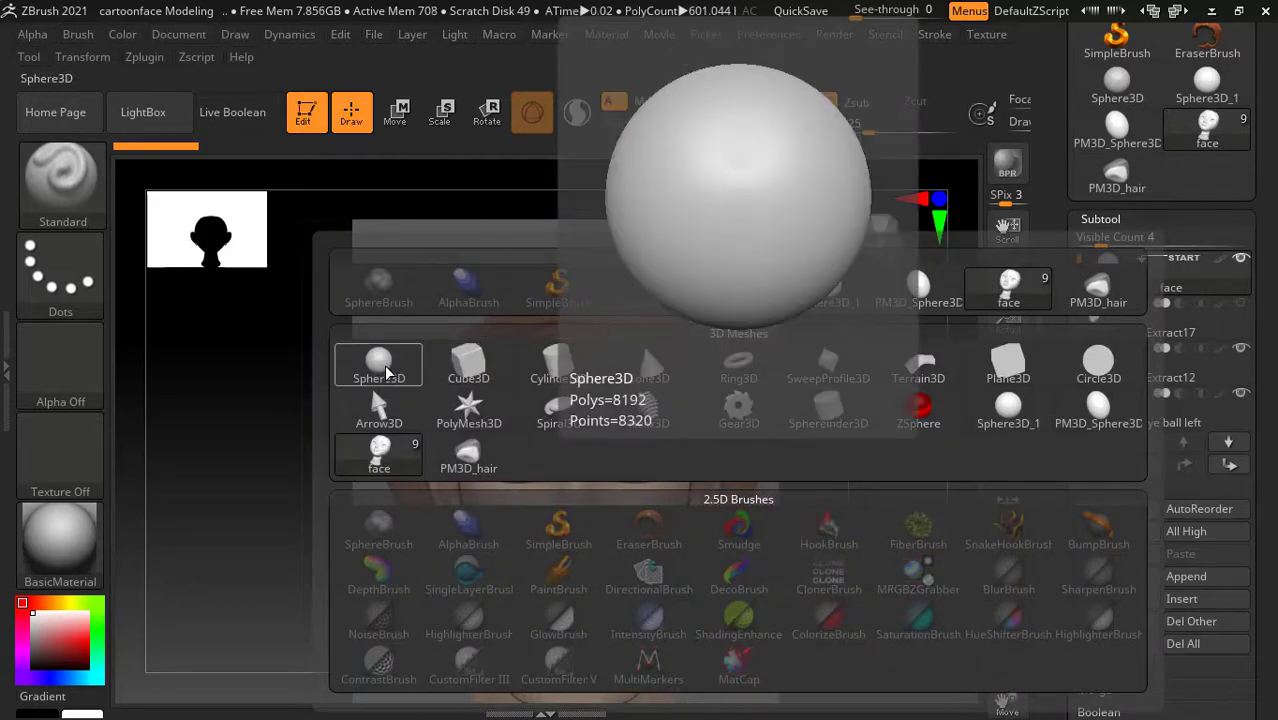
# Step: Append a Sphere3D subtool, then scale and raise it with the gizmo to cover the head top
pyautogui.click(386, 368)
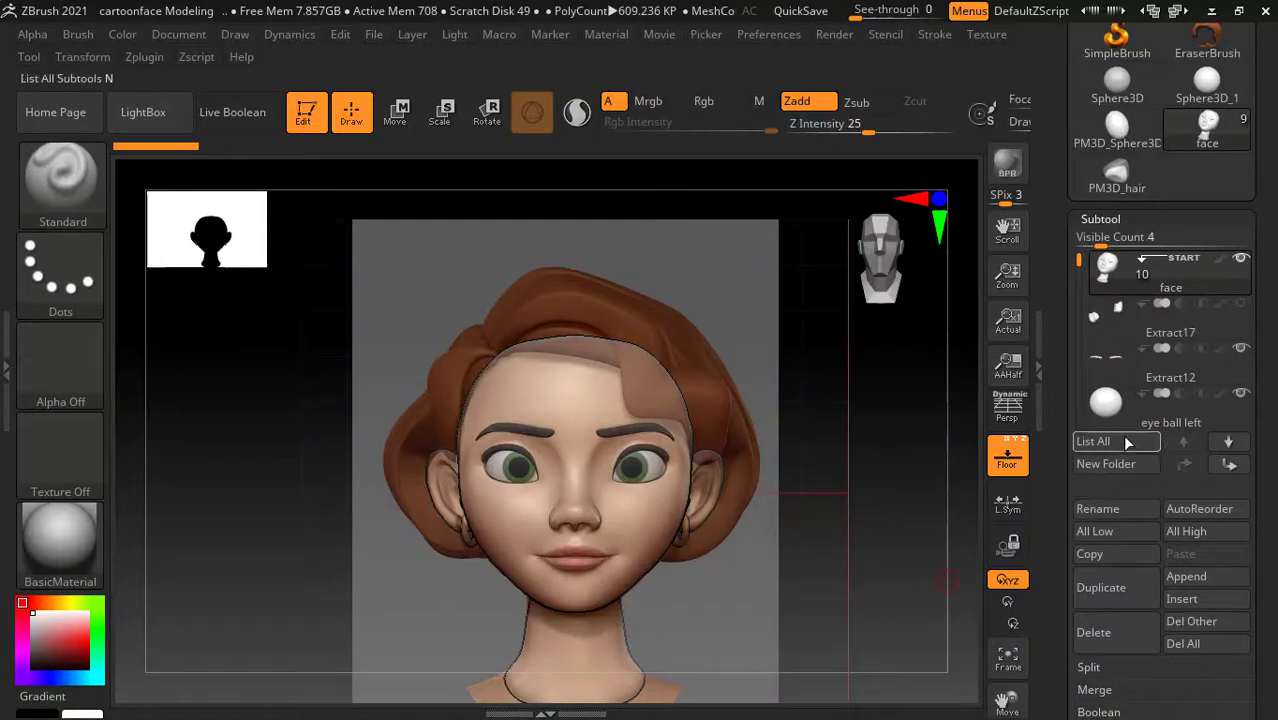
pyautogui.click(1105, 410)
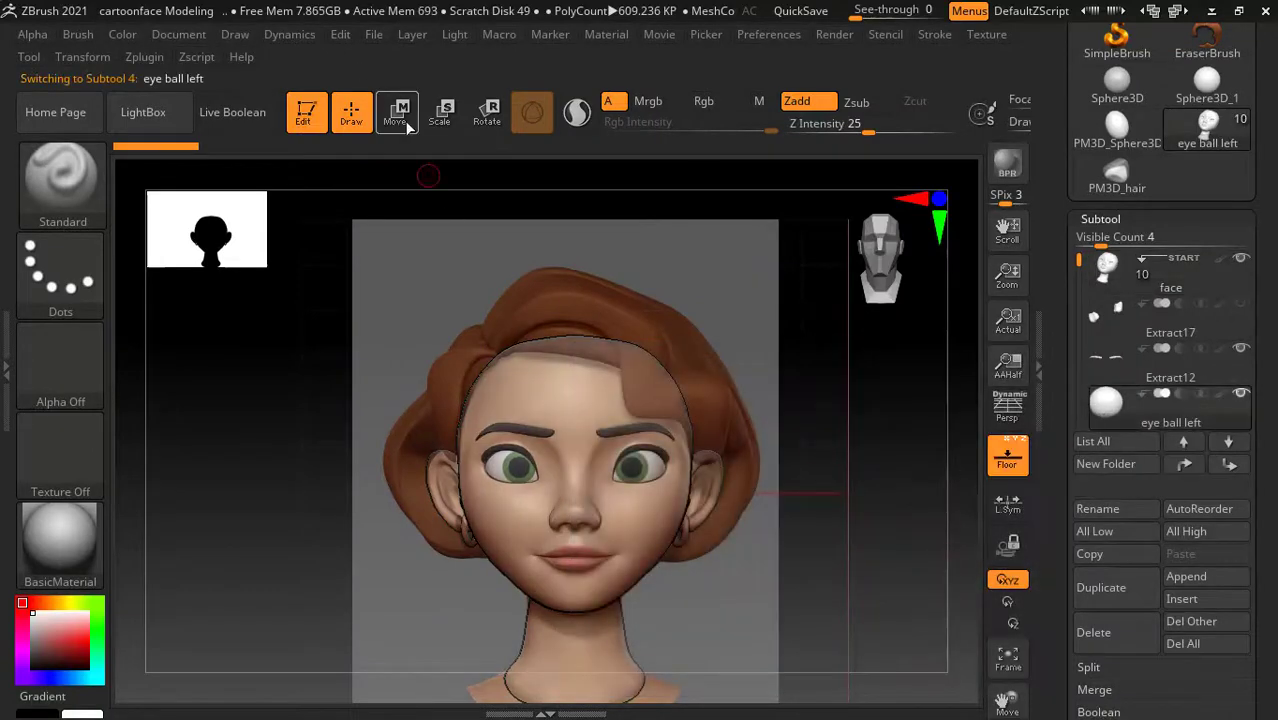
pyautogui.click(406, 124)
pyautogui.moveTo(807, 537); pyautogui.dragTo(913, 540)
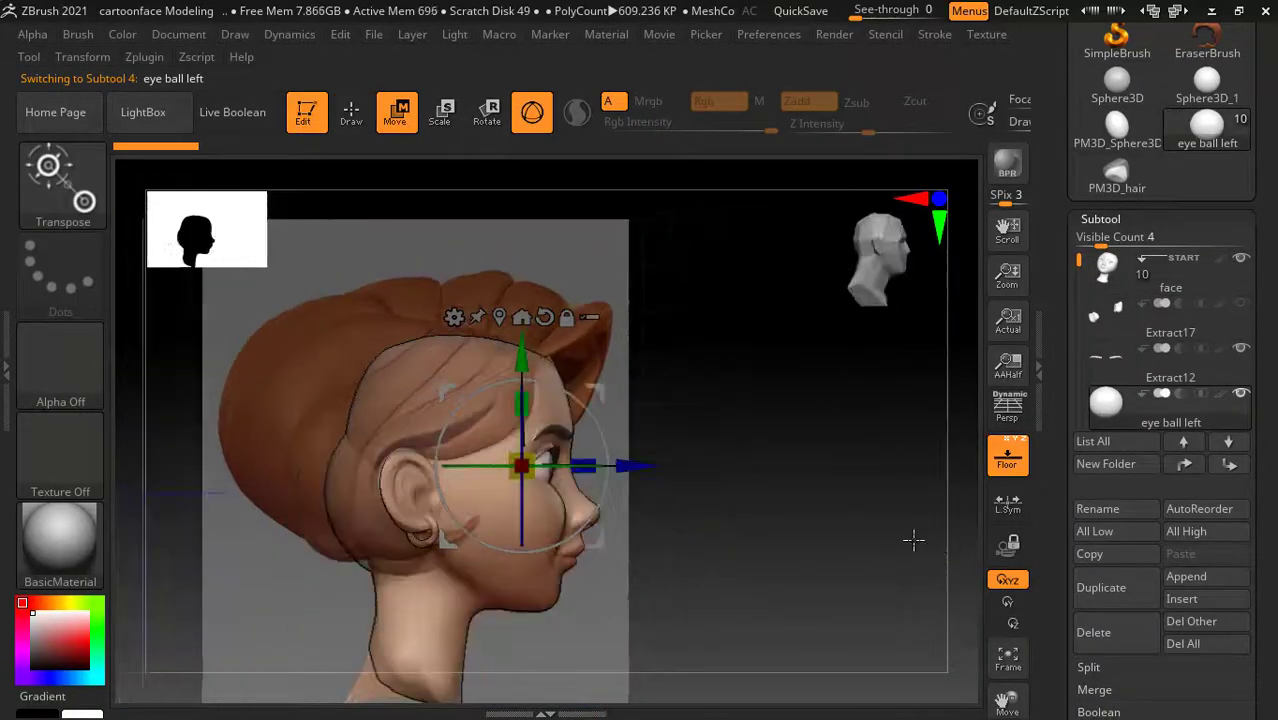
pyautogui.scroll(-2, 1110, 368)
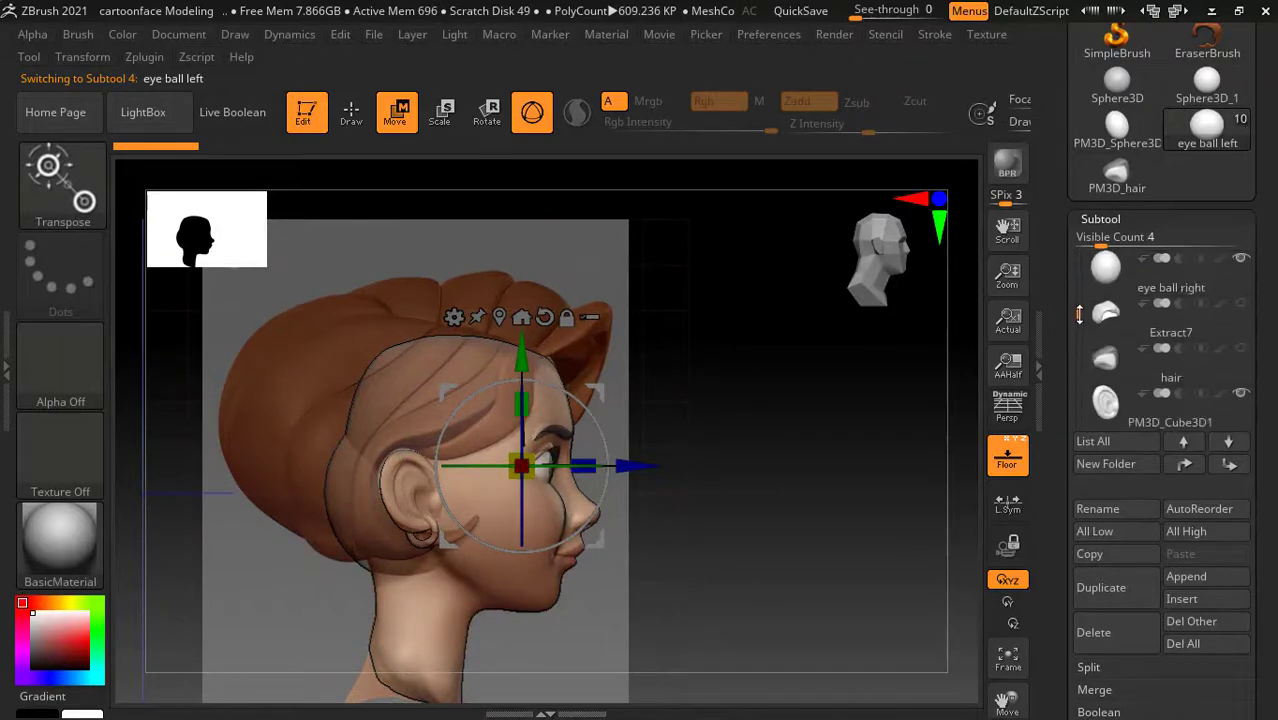
pyautogui.scroll(-2, 1110, 368)
pyautogui.scroll(-2, 1110, 368)
pyautogui.click(1107, 366)
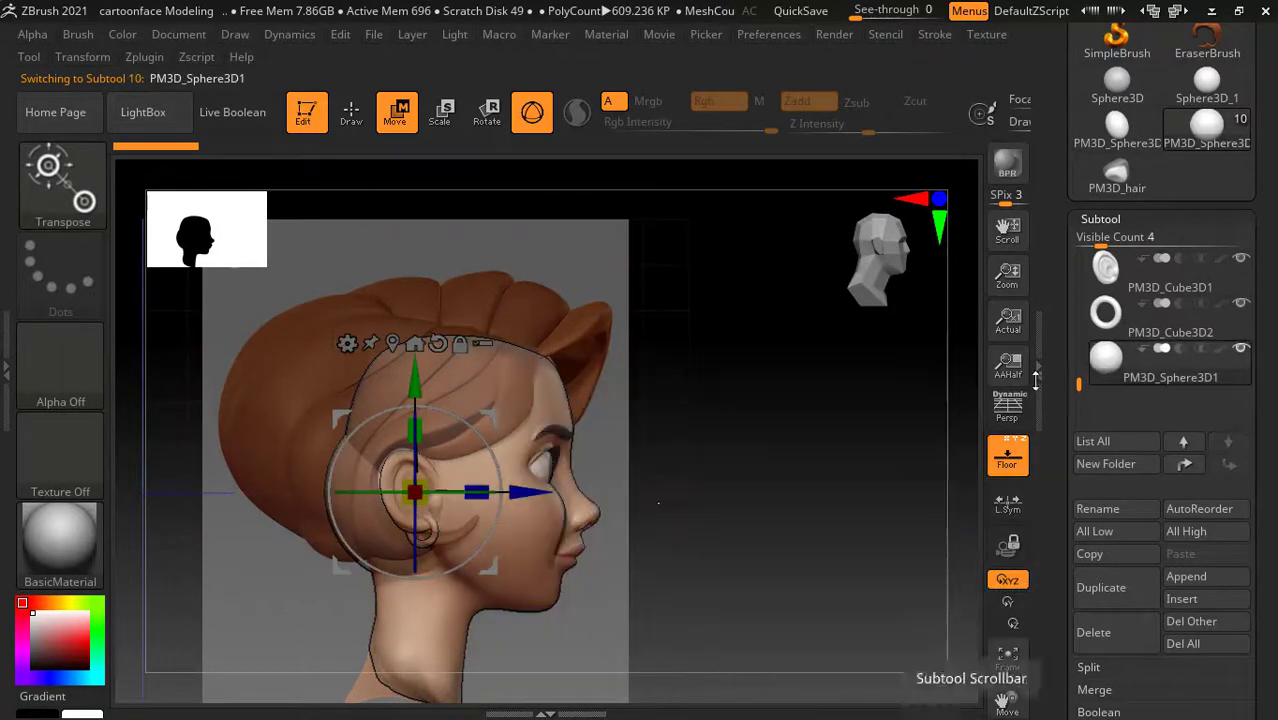
pyautogui.moveTo(429, 480); pyautogui.dragTo(522, 447)
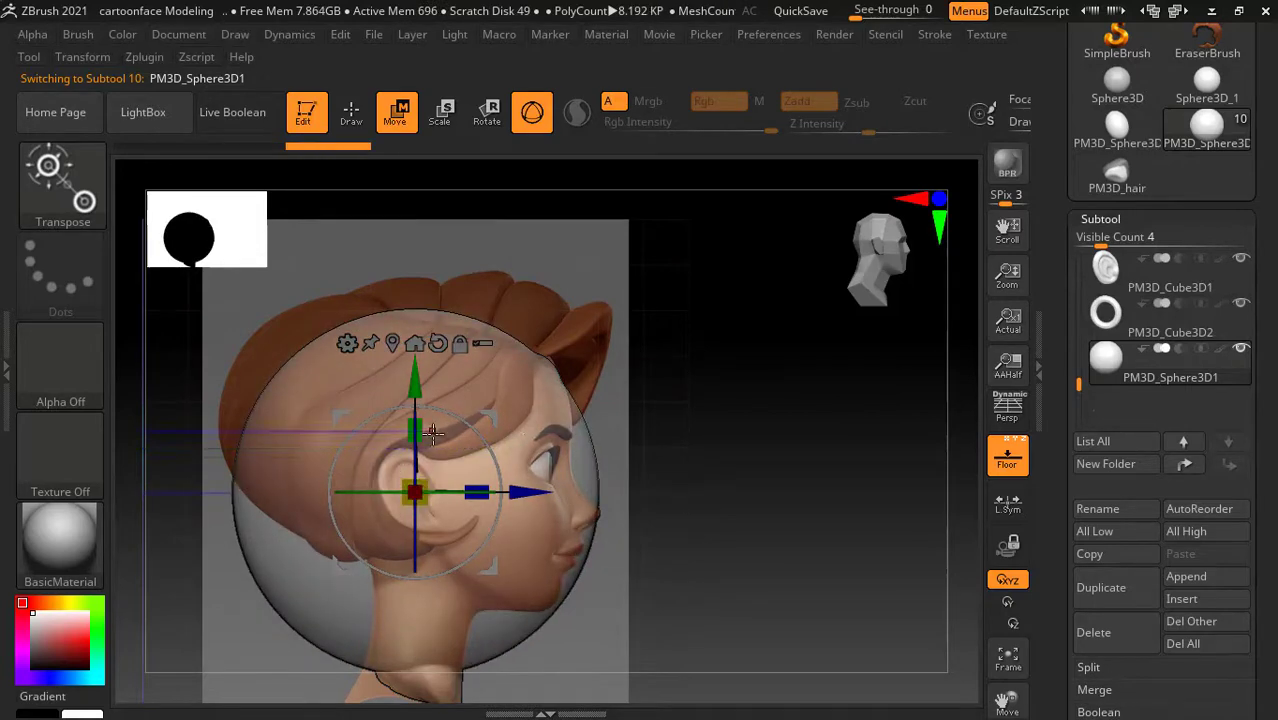
pyautogui.moveTo(415, 378); pyautogui.dragTo(415, 275)
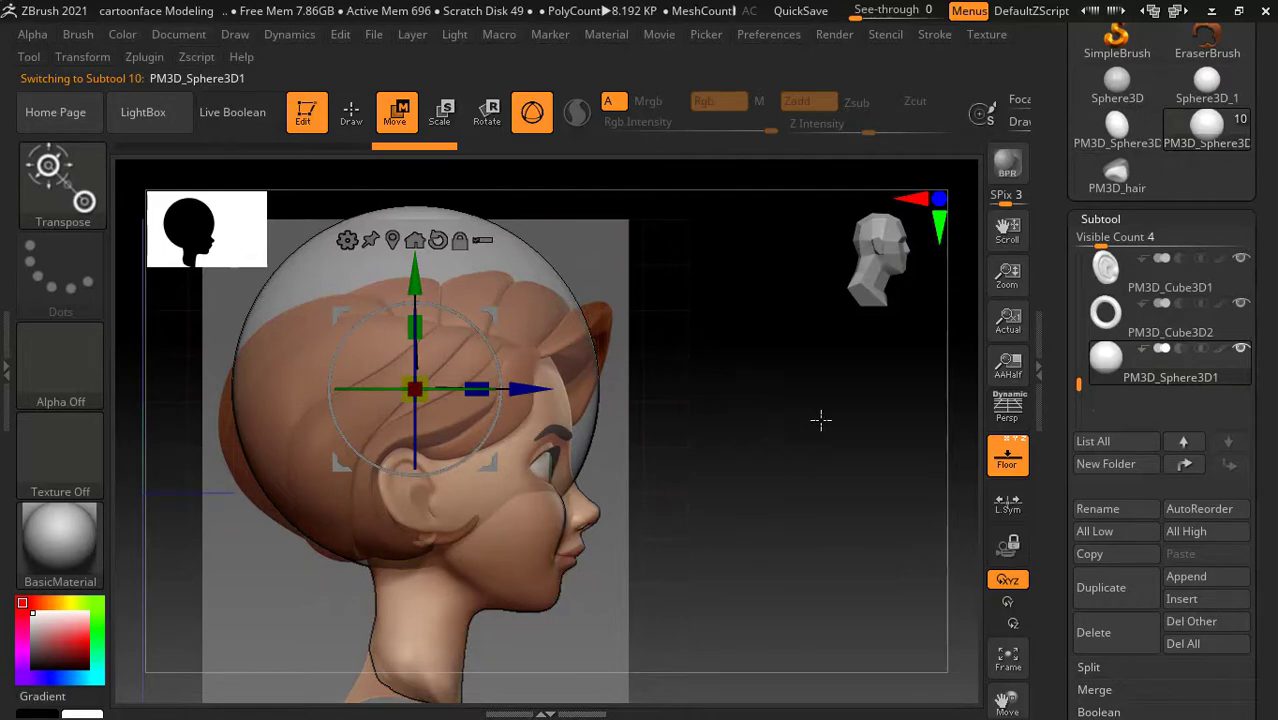
# Step: Solo the PM3D_Sphere3D1 sphere with Floor hidden and show its polygon wireframe
pyautogui.keyDown('shift'); pyautogui.click(1243, 352); pyautogui.keyUp('shift')
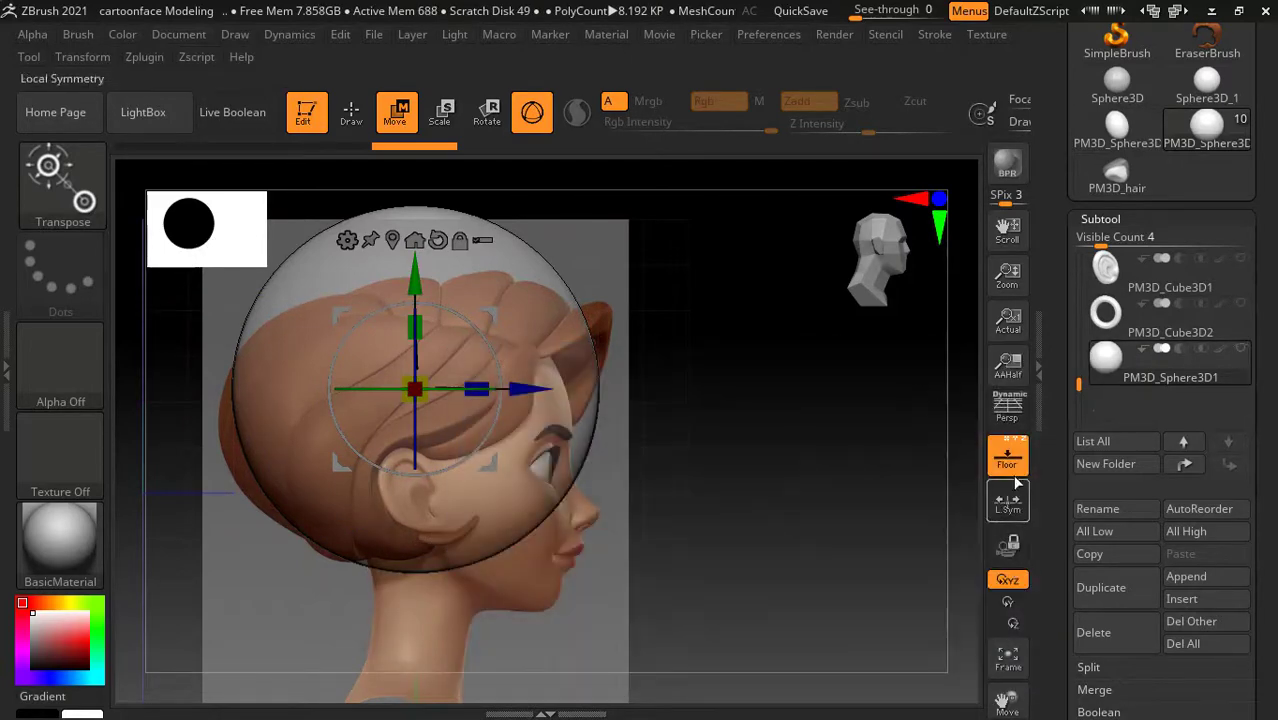
pyautogui.click(1010, 466)
pyautogui.moveTo(739, 527)
pyautogui.mouseDown()
pyautogui.moveTo(807, 511)
pyautogui.moveTo(796, 522)
pyautogui.moveTo(790, 479)
pyautogui.moveTo(759, 488)
pyautogui.moveTo(765, 513)
pyautogui.moveTo(797, 417)
pyautogui.moveTo(790, 442)
pyautogui.moveTo(825, 524)
pyautogui.moveTo(693, 497)
pyautogui.moveTo(787, 465)
pyautogui.moveTo(824, 476)
pyautogui.mouseUp()
pyautogui.click(351, 112)
pyautogui.hotkey('shift', 'f')
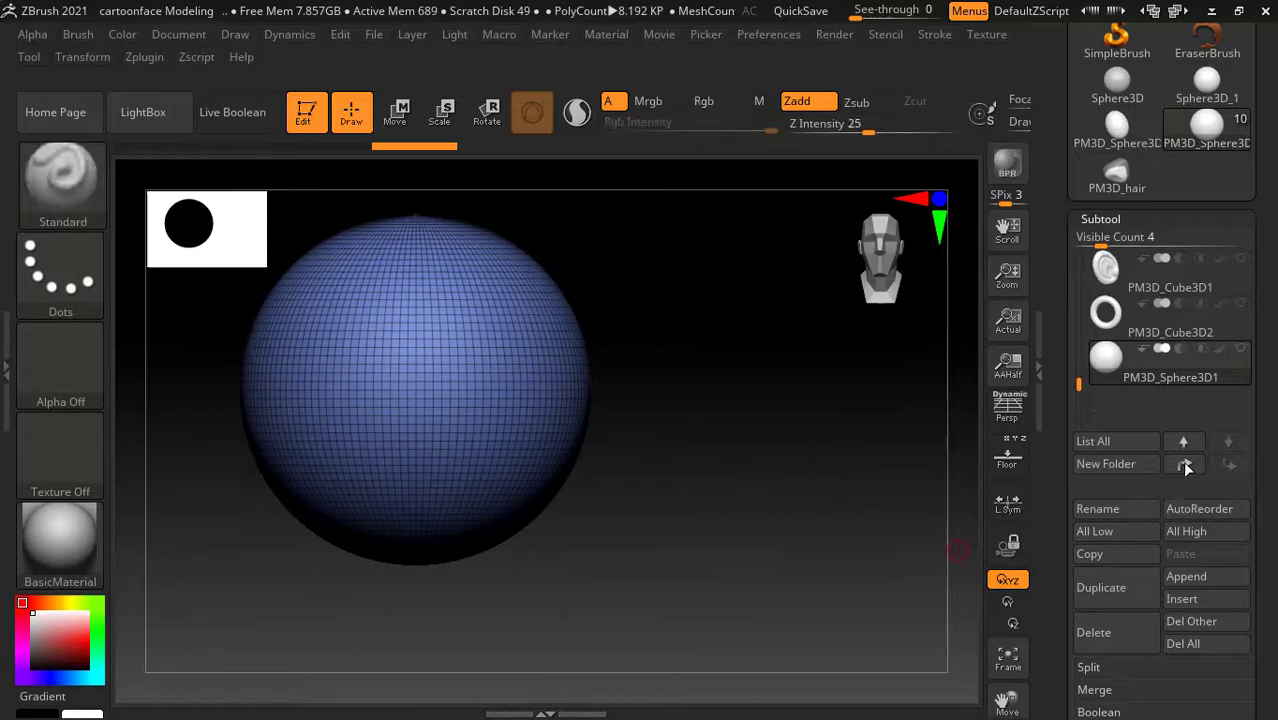
# Step: ZRemesh the sphere from Tool > Geometry to about 4,074 quad polygons
pyautogui.scroll(-3, 1130, 460)
pyautogui.scroll(-1, 1129, 456)
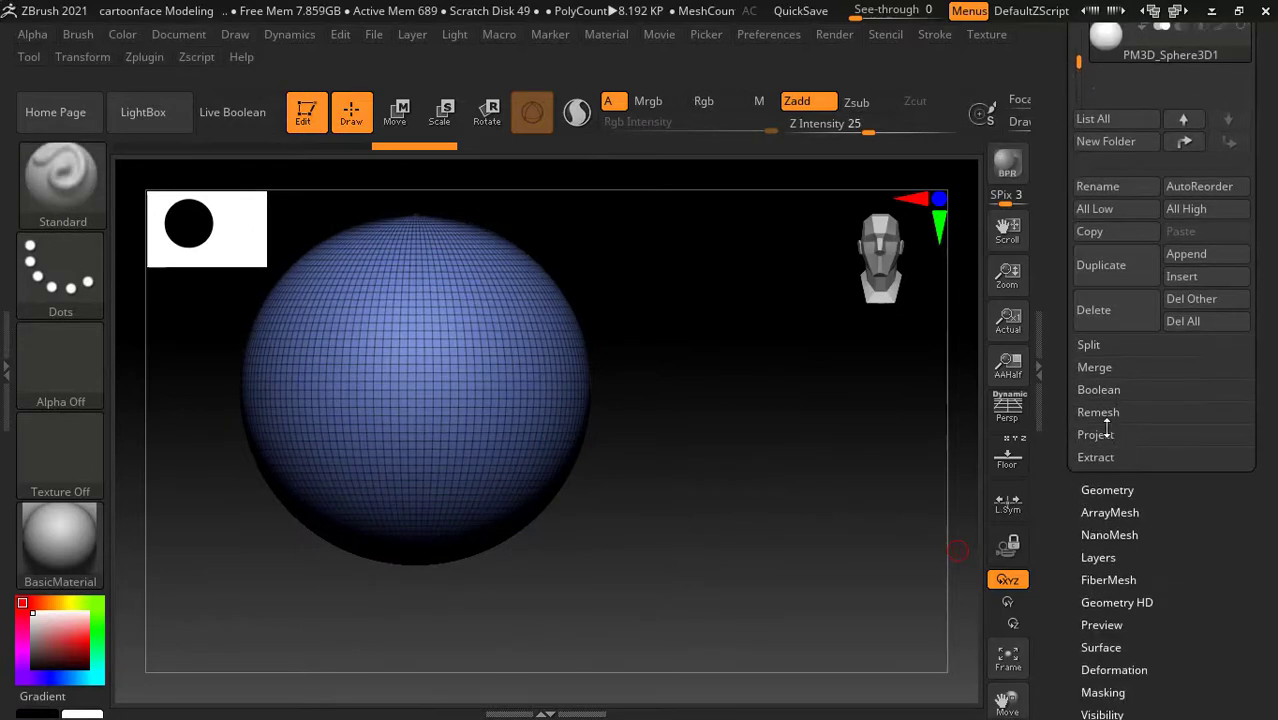
pyautogui.click(1108, 490)
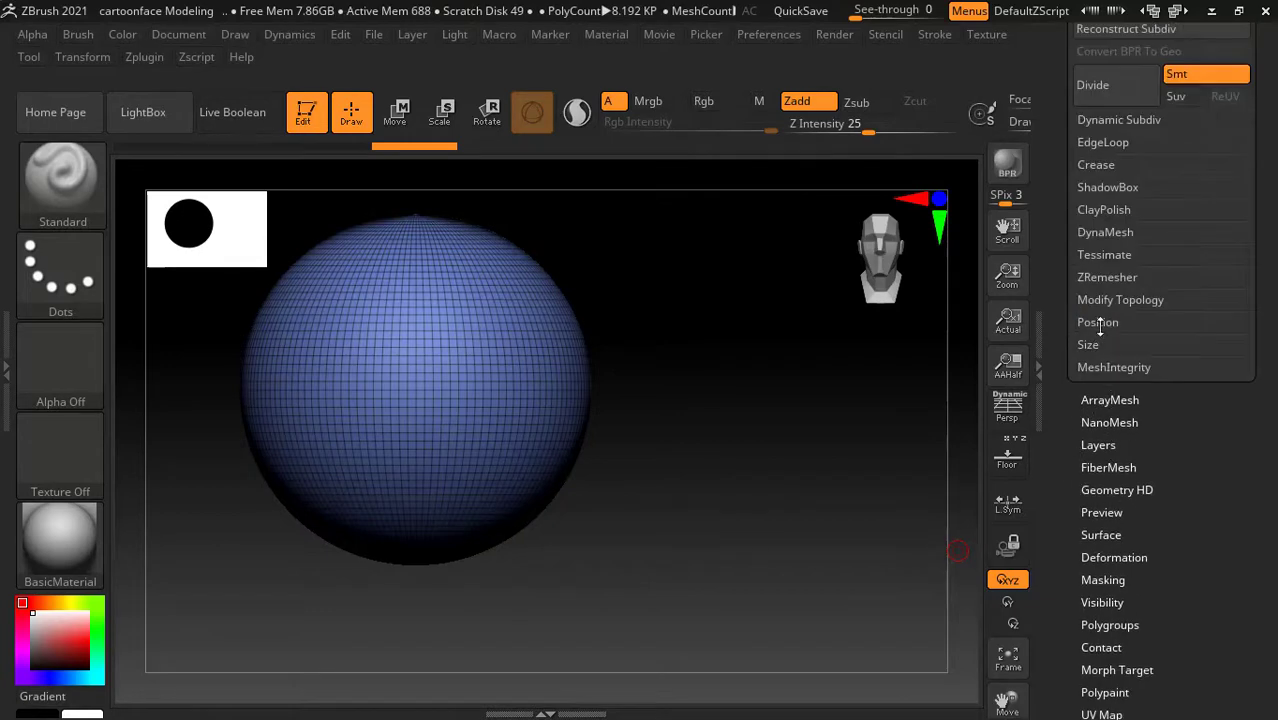
pyautogui.click(1110, 278)
pyautogui.click(1120, 313)
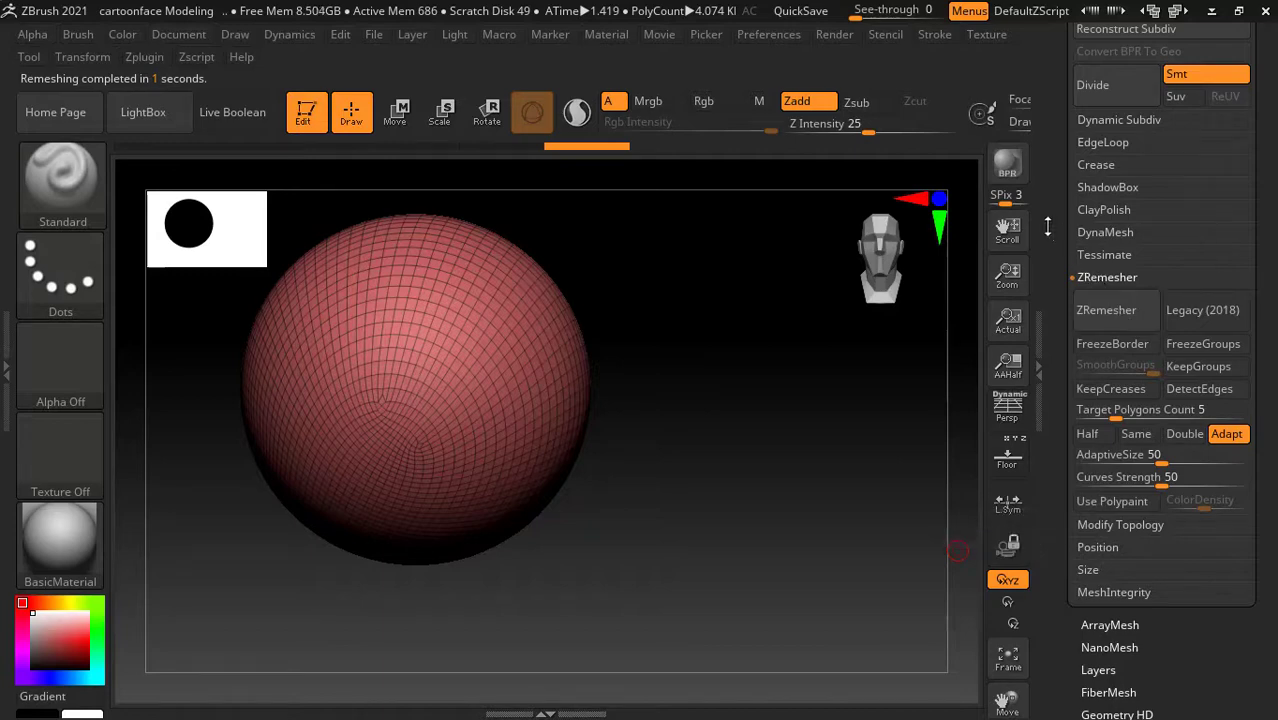
# Step: Expand the subtool list to bring back the head and hair subtools
pyautogui.scroll(5, 1041, 414)
pyautogui.scroll(2, 1045, 399)
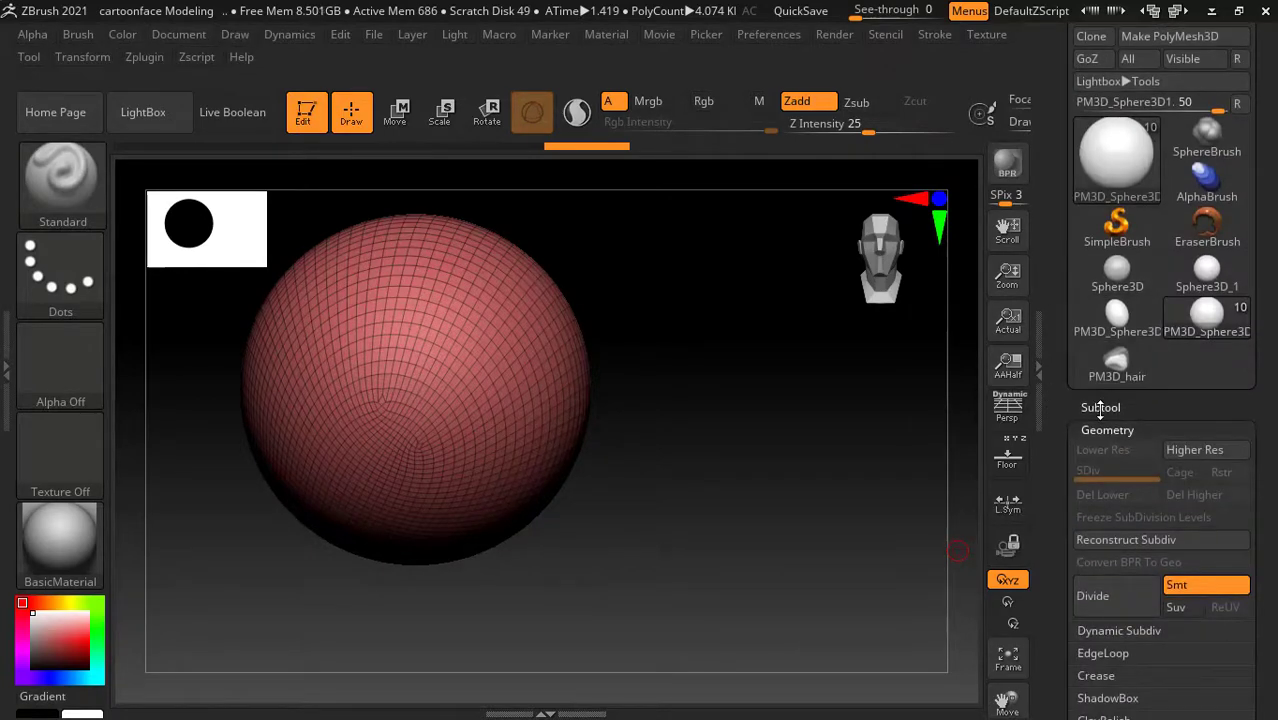
pyautogui.click(1100, 408)
# Step: Show all subtools again and delete the old hair subtool
pyautogui.keyDown('shift'); pyautogui.click(1241, 538); pyautogui.keyUp('shift')
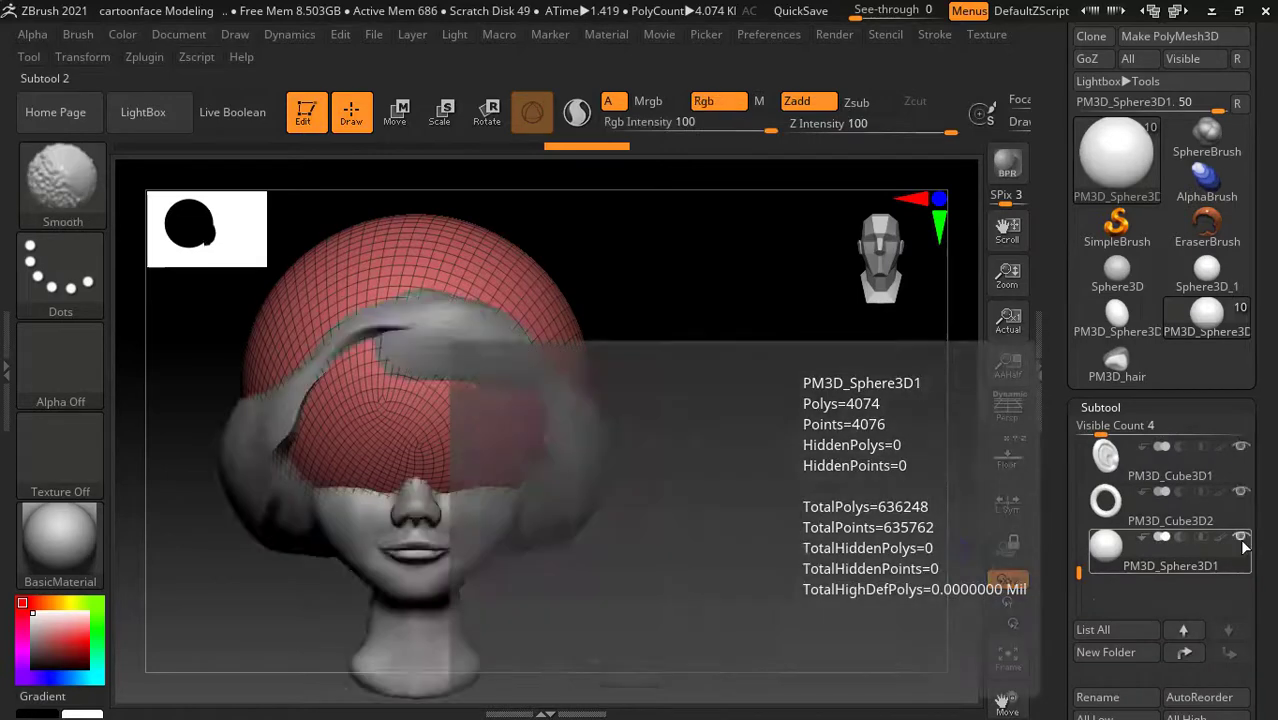
pyautogui.moveTo(810, 456)
pyautogui.mouseDown()
pyautogui.moveTo(879, 465)
pyautogui.moveTo(816, 477)
pyautogui.moveTo(857, 518)
pyautogui.mouseUp()
pyautogui.keyDown('alt'); pyautogui.click(418, 487); pyautogui.keyUp('alt')
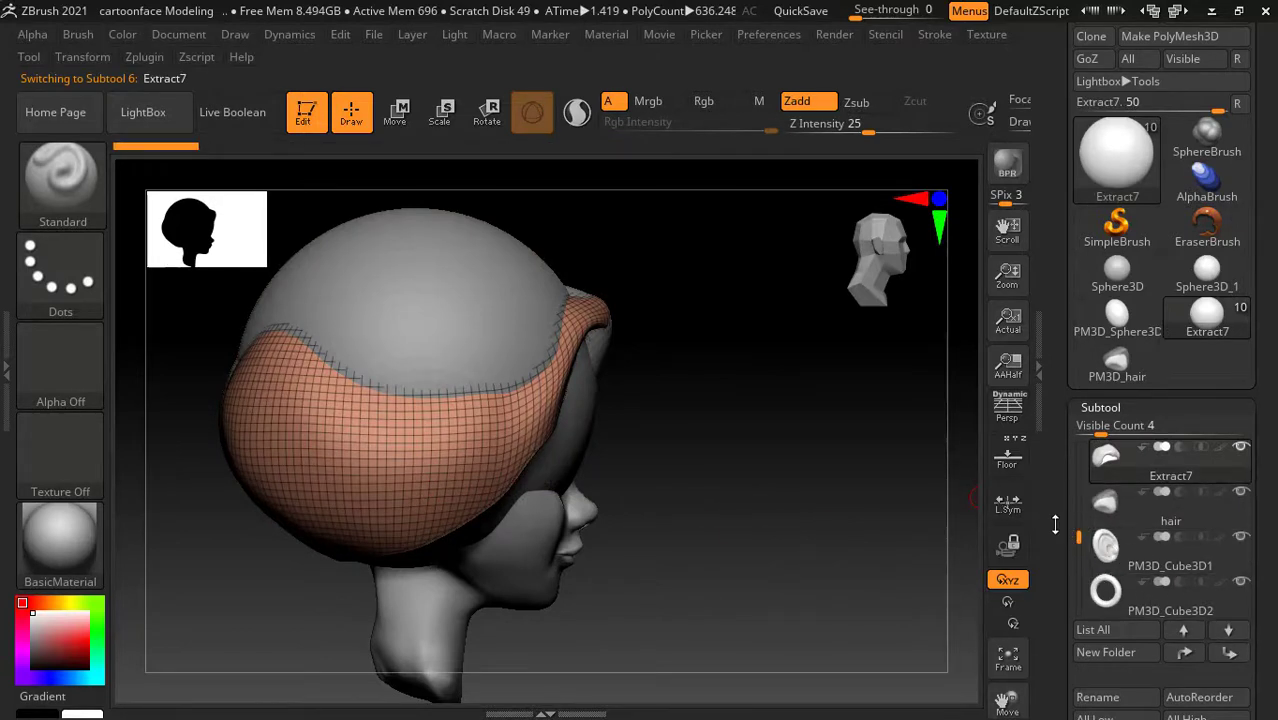
pyautogui.moveTo(1055, 527); pyautogui.dragTo(1057, 443)
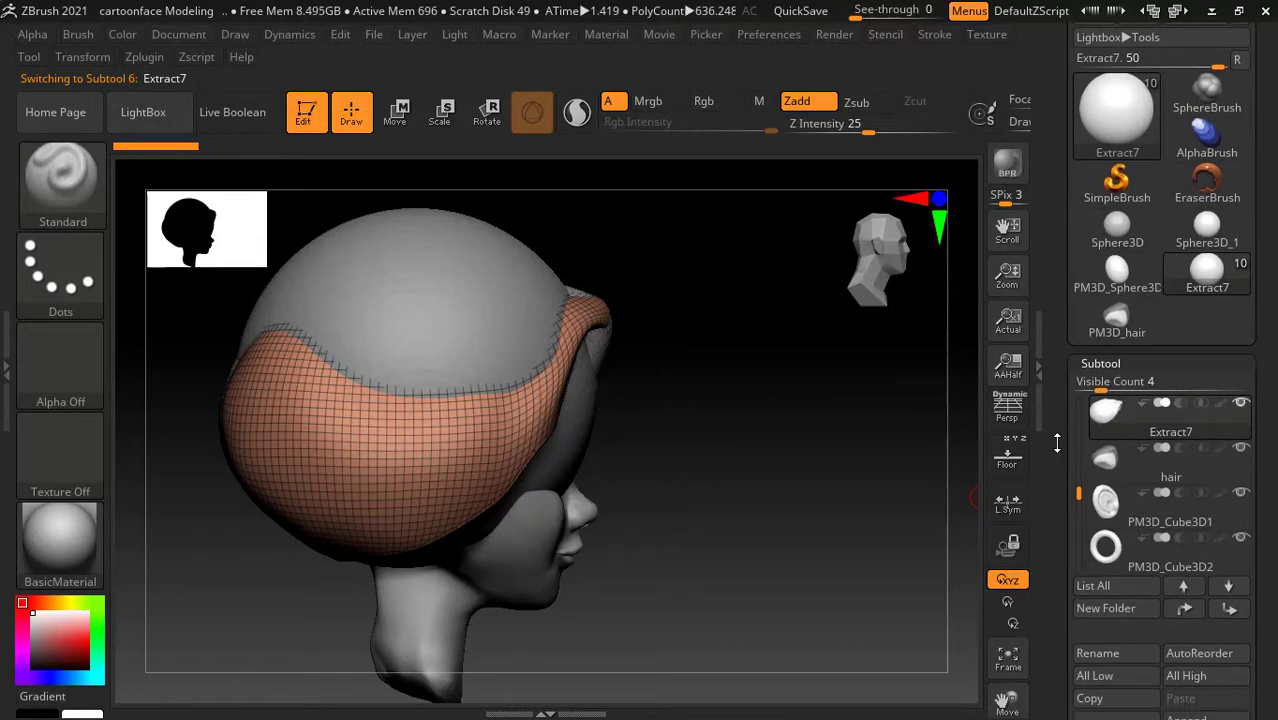
pyautogui.click(1108, 459)
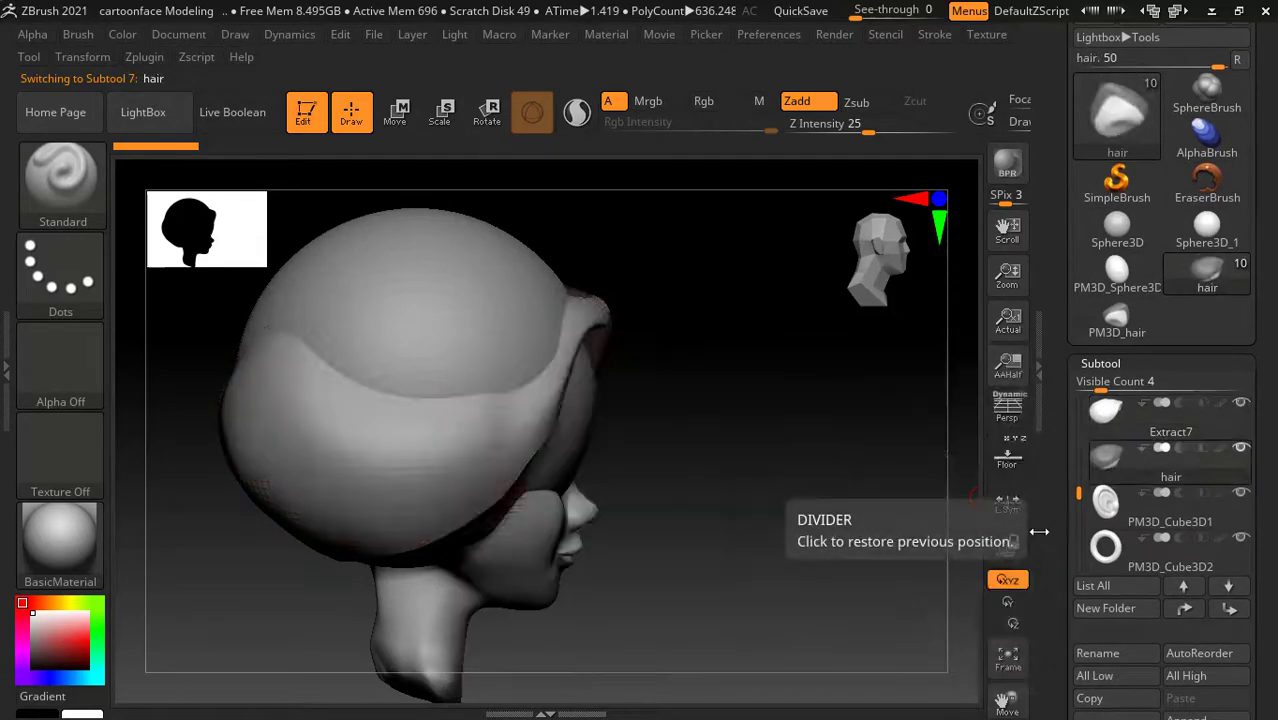
pyautogui.scroll(-5, 1053, 503)
pyautogui.click(1095, 542)
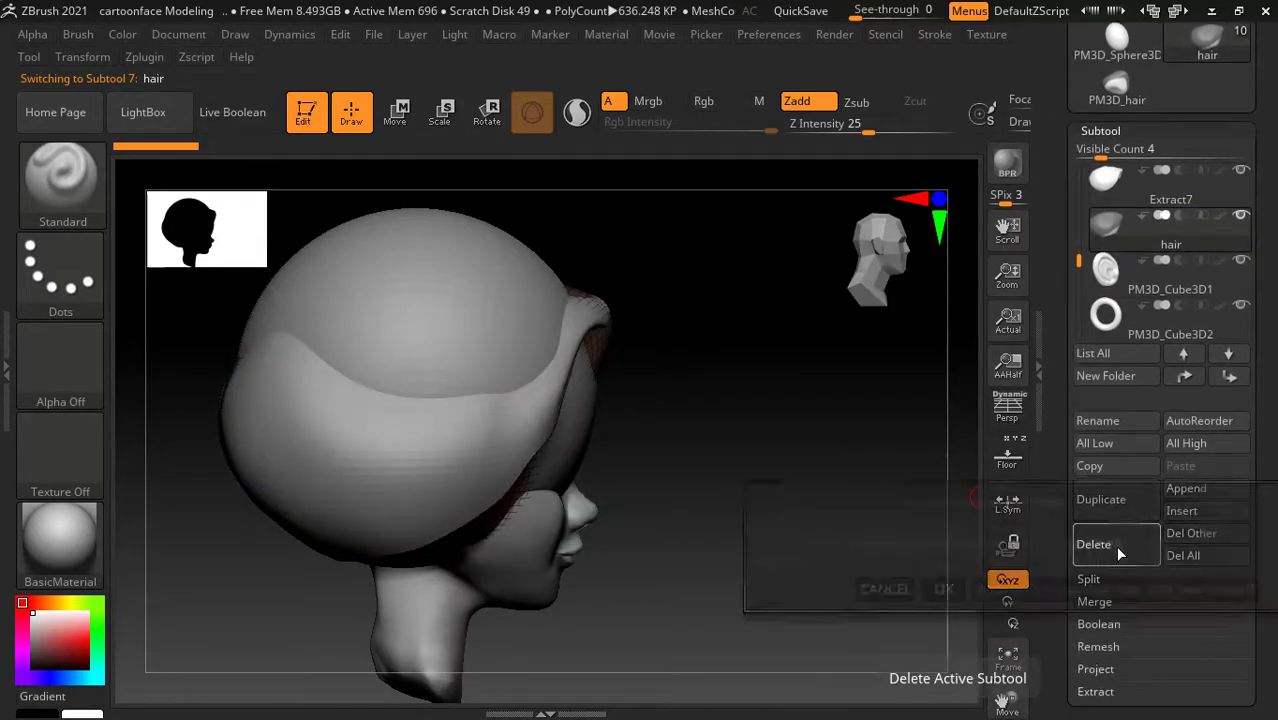
pyautogui.click(944, 590)
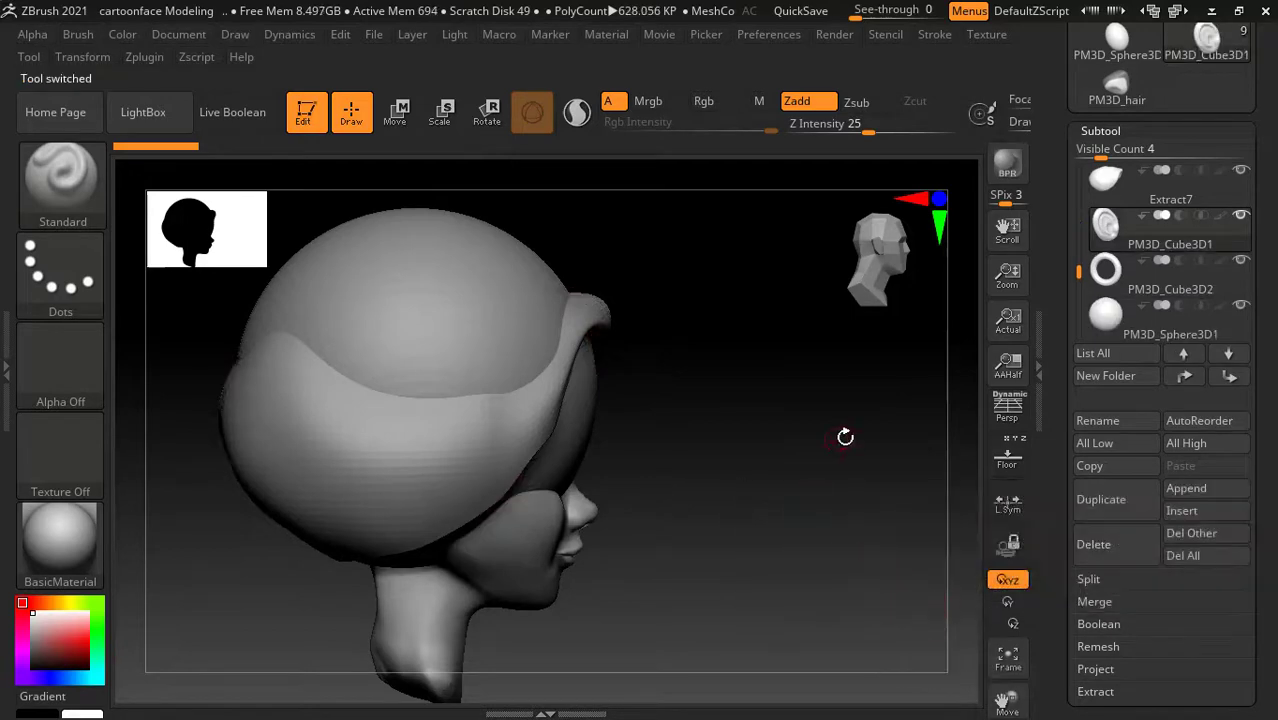
# Step: Delete the Extract7 hair band and select the PM3D_Sphere3D1 sphere
pyautogui.moveTo(845, 437)
pyautogui.mouseDown()
pyautogui.moveTo(784, 431)
pyautogui.moveTo(843, 455)
pyautogui.mouseUp()
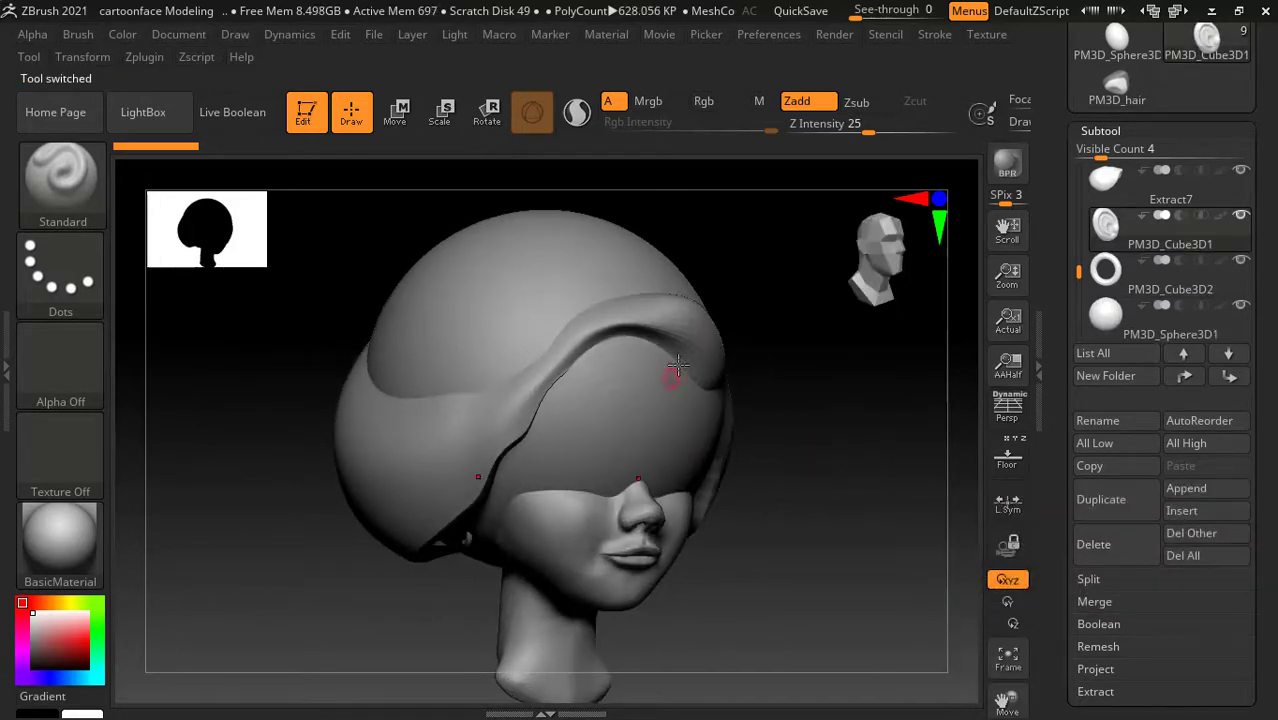
pyautogui.keyDown('alt'); pyautogui.click(690, 330); pyautogui.keyUp('alt')
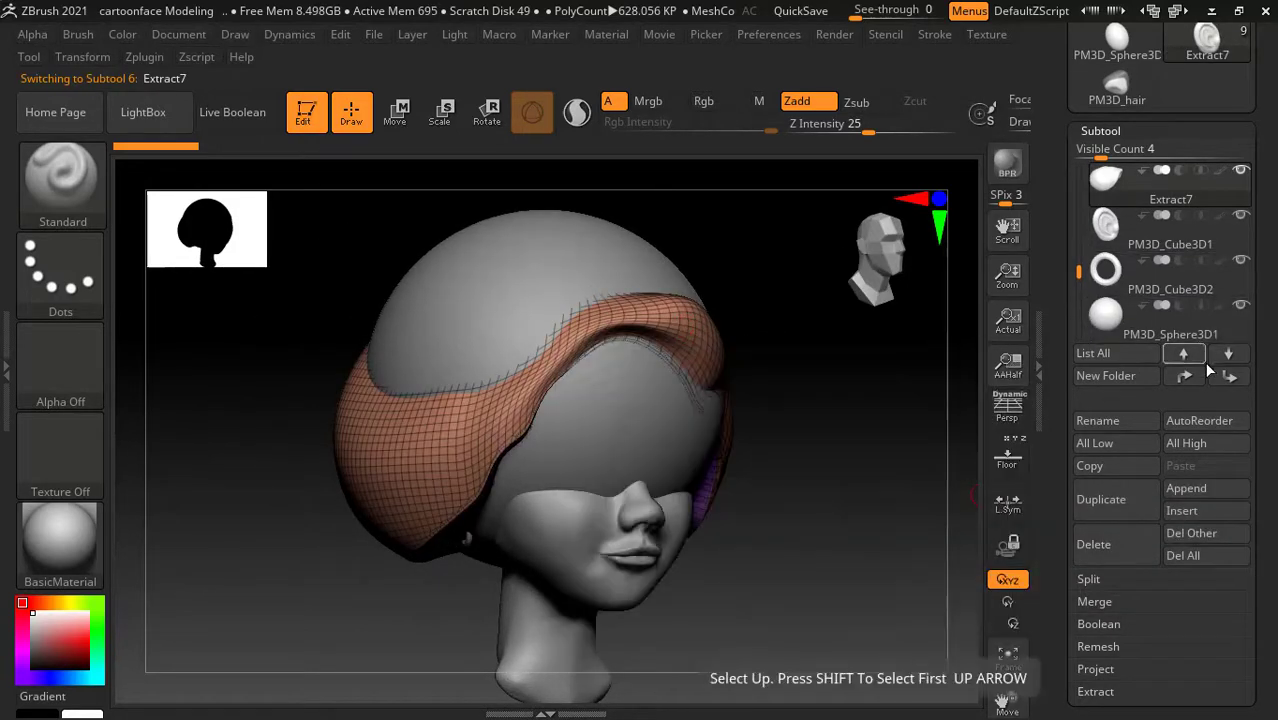
pyautogui.click(1128, 545)
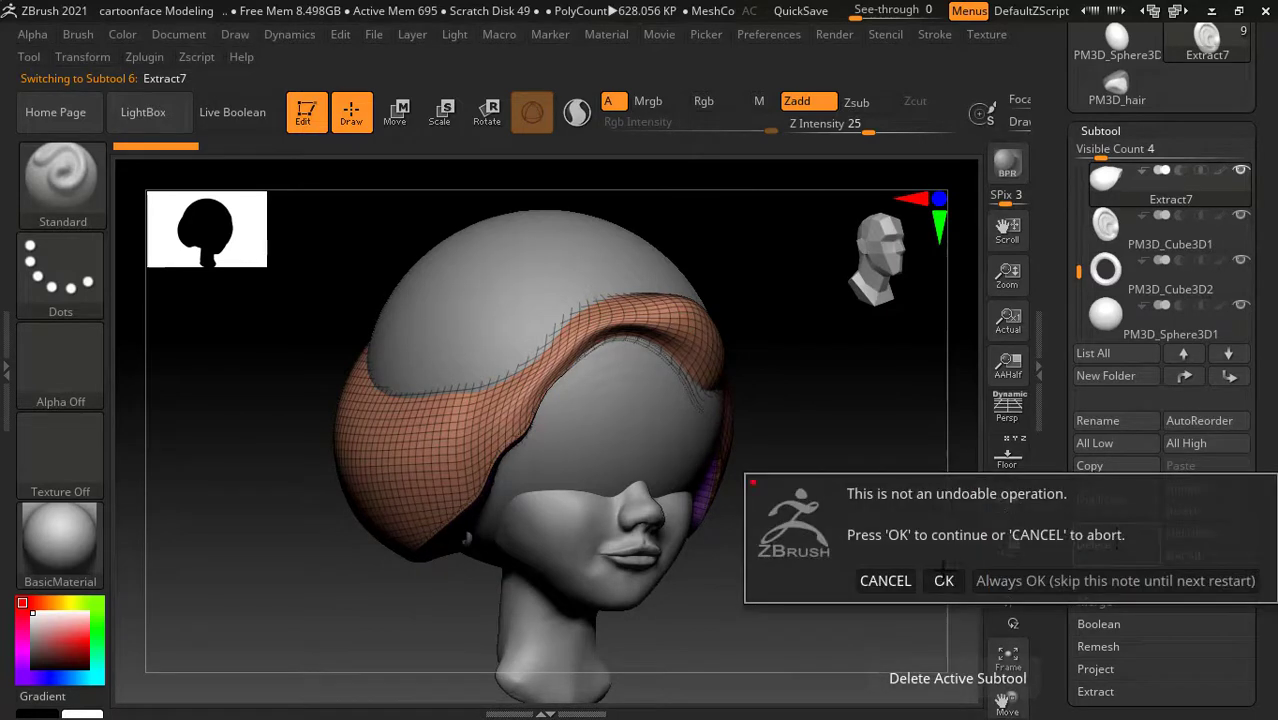
pyautogui.click(944, 578)
pyautogui.keyDown('shift'); pyautogui.moveTo(939, 580); pyautogui.dragTo(873, 544); pyautogui.keyUp('shift')
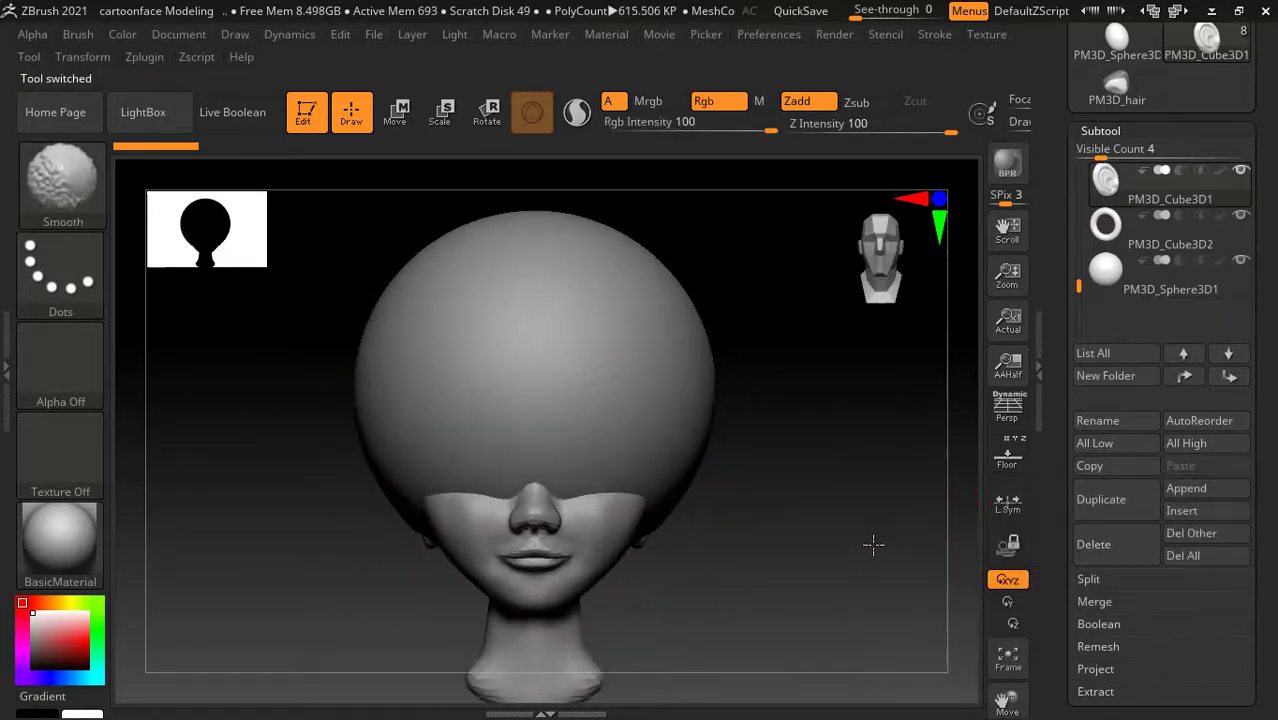
pyautogui.keyDown('alt'); pyautogui.moveTo(816, 502); pyautogui.dragTo(892, 468); pyautogui.keyUp('alt')
pyautogui.keyDown('alt'); pyautogui.click(600, 353); pyautogui.keyUp('alt')
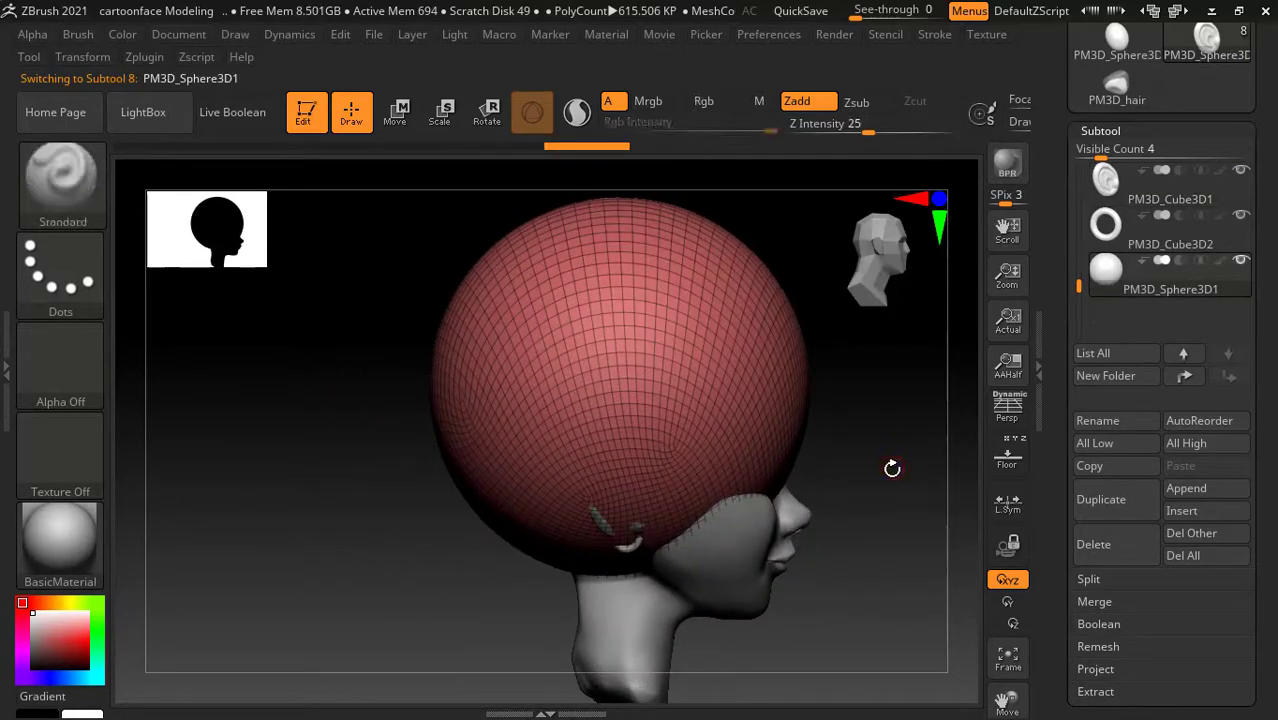
# Step: Restore the reference image and floor, then load the compact_UI_brush_materials layout
pyautogui.click(1010, 472)
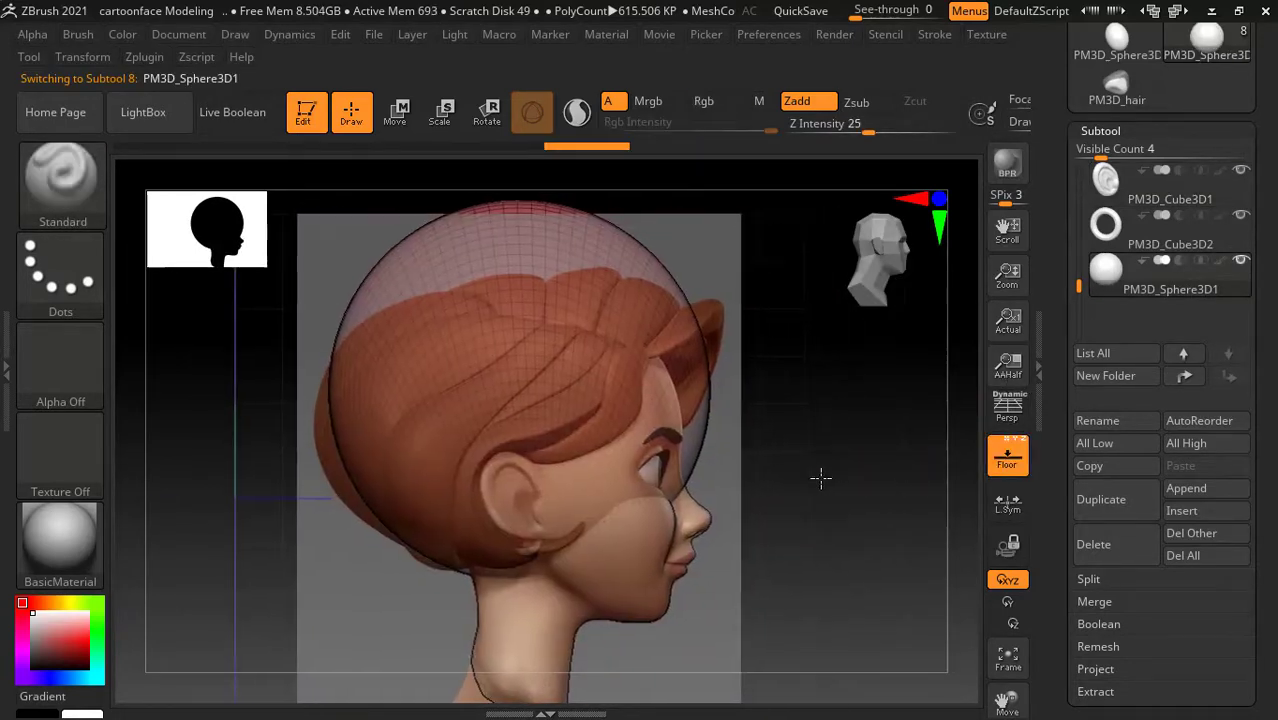
pyautogui.moveTo(921, 462); pyautogui.dragTo(824, 472)
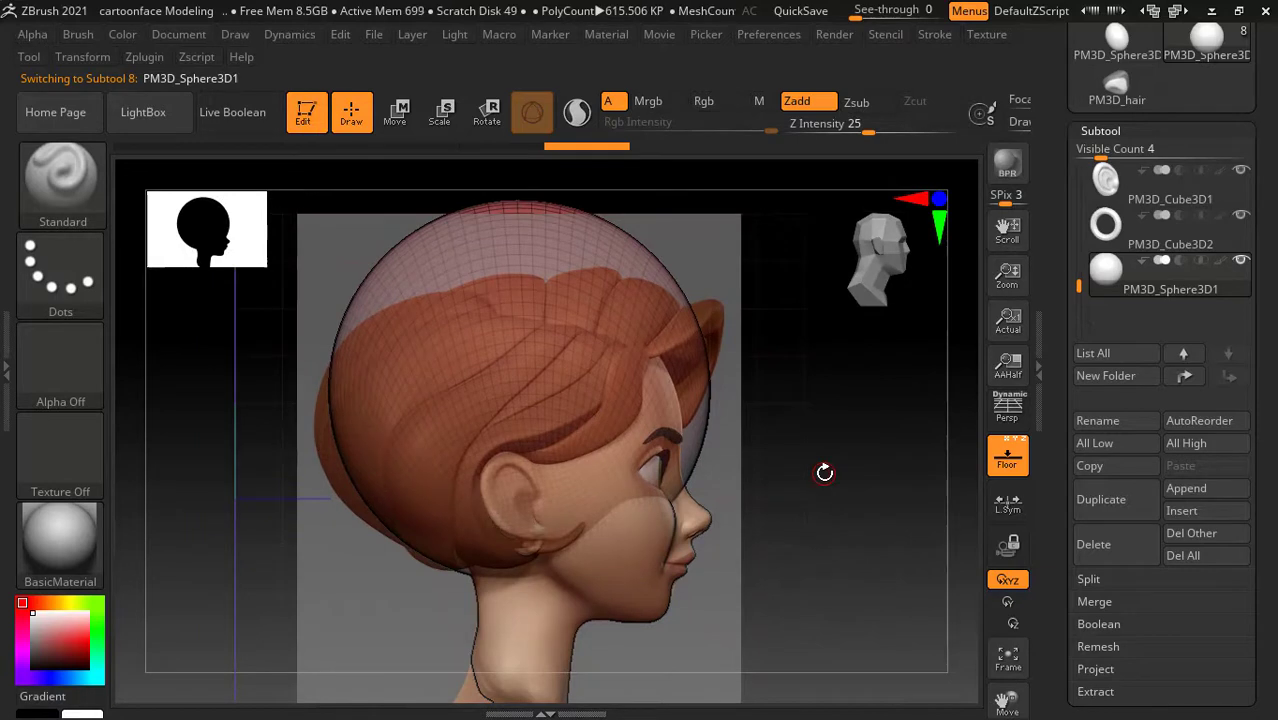
pyautogui.moveTo(765, 471)
pyautogui.mouseDown()
pyautogui.moveTo(845, 485)
pyautogui.moveTo(818, 484)
pyautogui.mouseUp()
pyautogui.moveTo(907, 479)
pyautogui.mouseDown()
pyautogui.moveTo(864, 477)
pyautogui.moveTo(881, 463)
pyautogui.moveTo(798, 472)
pyautogui.mouseUp()
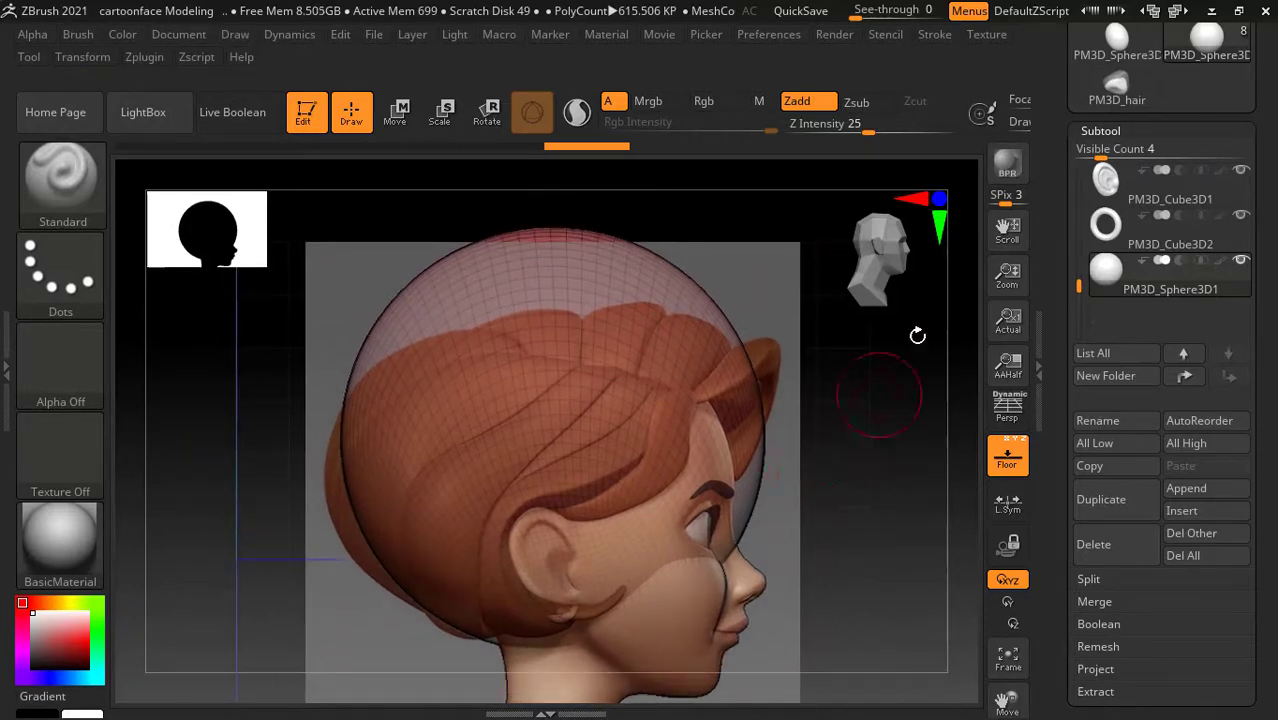
pyautogui.click(1177, 10)
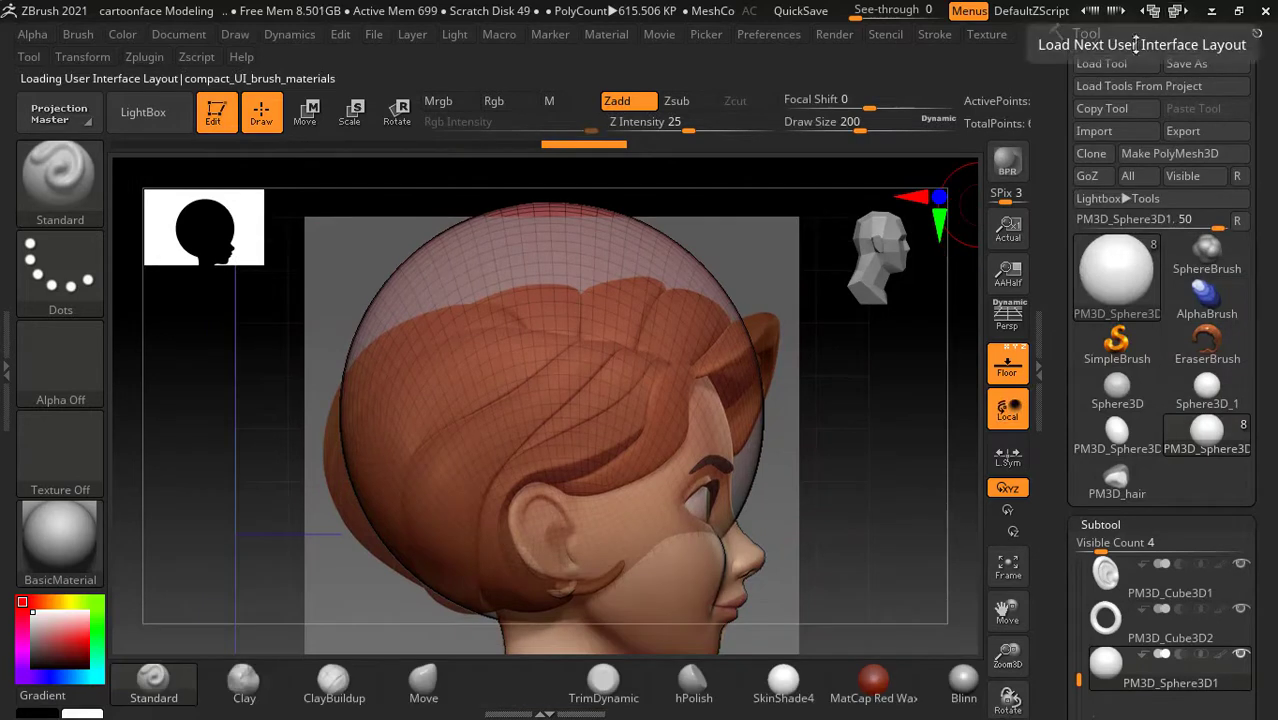
# Step: Pull the top of the hair sphere with the Move brush
pyautogui.click(427, 698)
pyautogui.moveTo(868, 488); pyautogui.dragTo(853, 485)
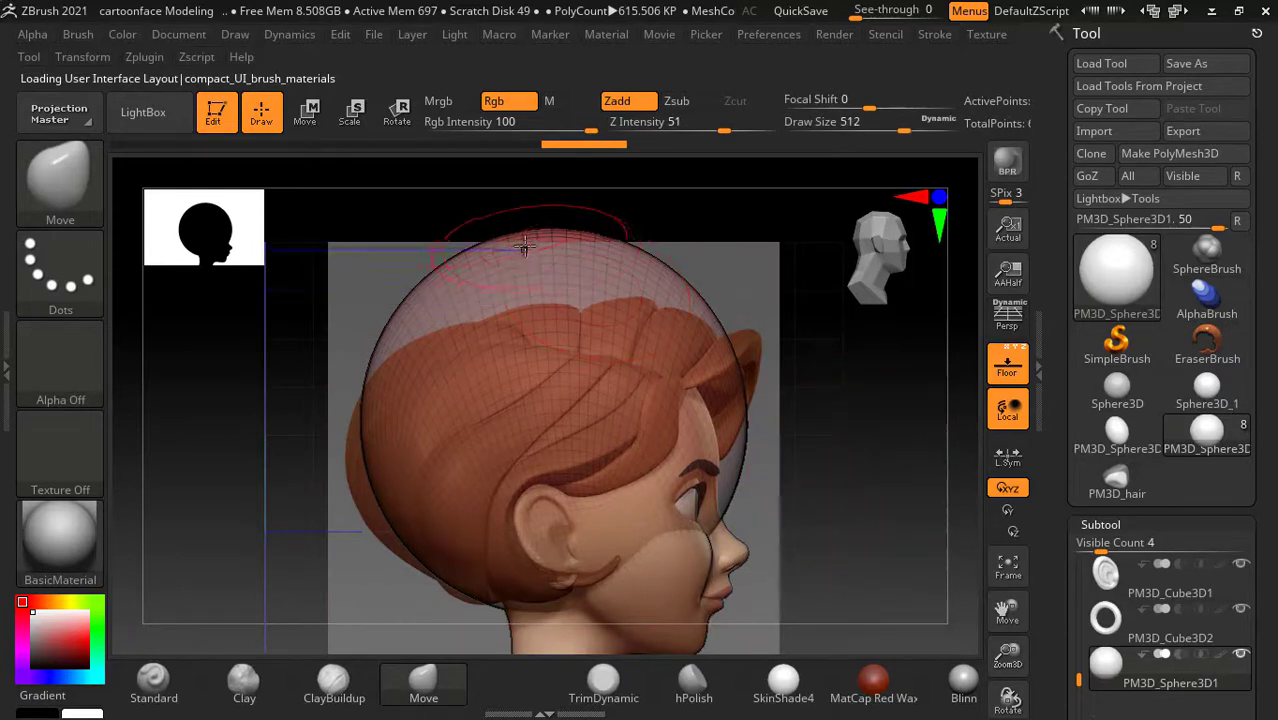
pyautogui.moveTo(592, 289); pyautogui.dragTo(725, 397)
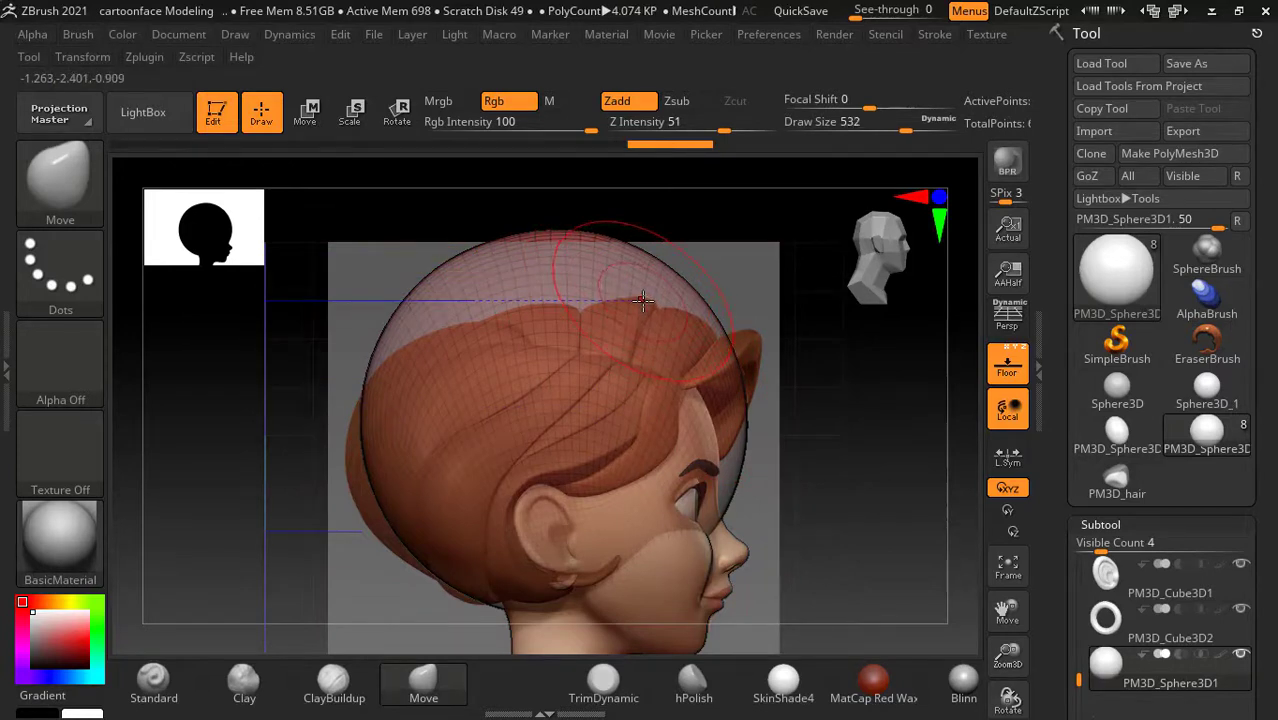
pyautogui.click(306, 112)
# Step: Lower the sphere over the head with the Transpose Move gizmo
pyautogui.moveTo(554, 305); pyautogui.dragTo(554, 300)
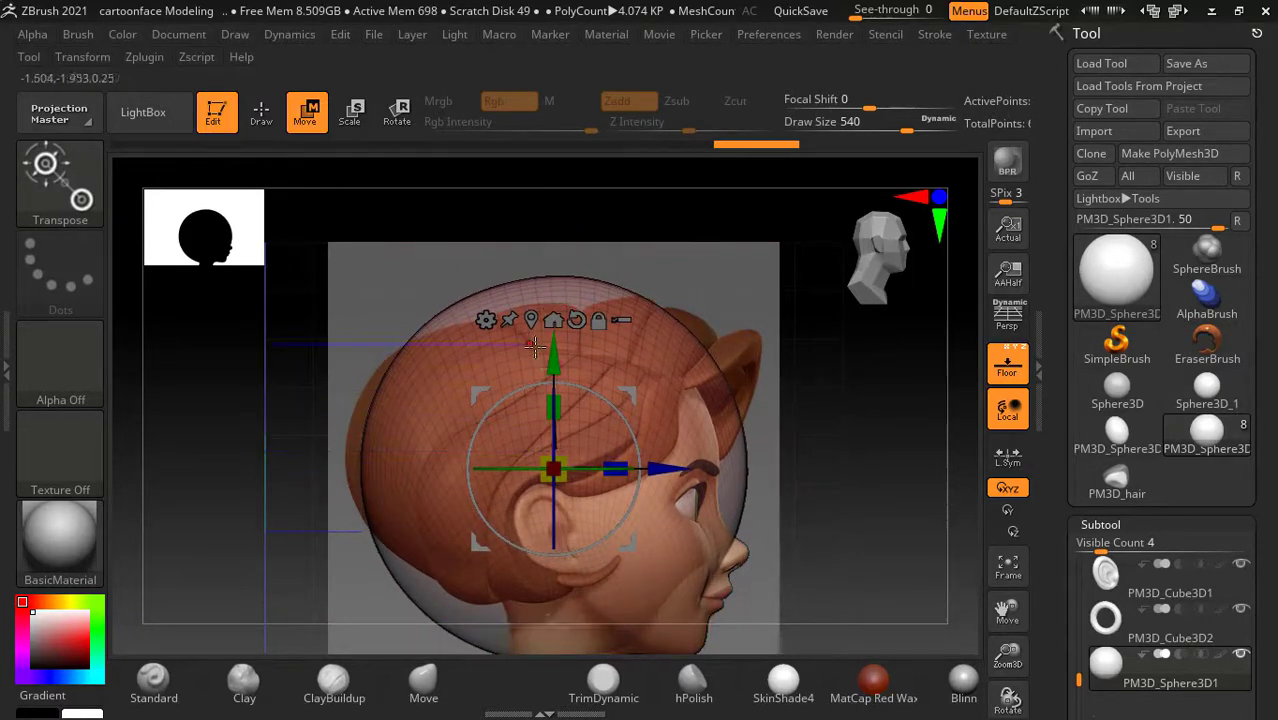
pyautogui.moveTo(553, 352); pyautogui.dragTo(553, 348)
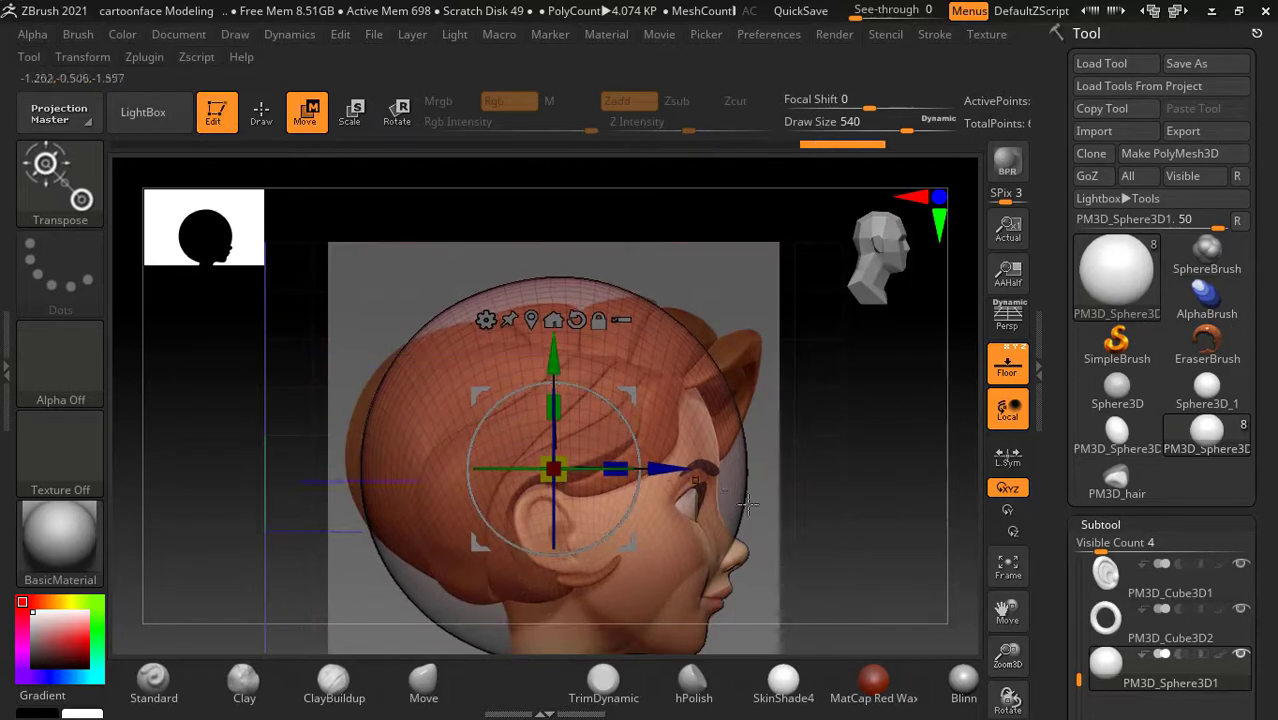
pyautogui.click(260, 115)
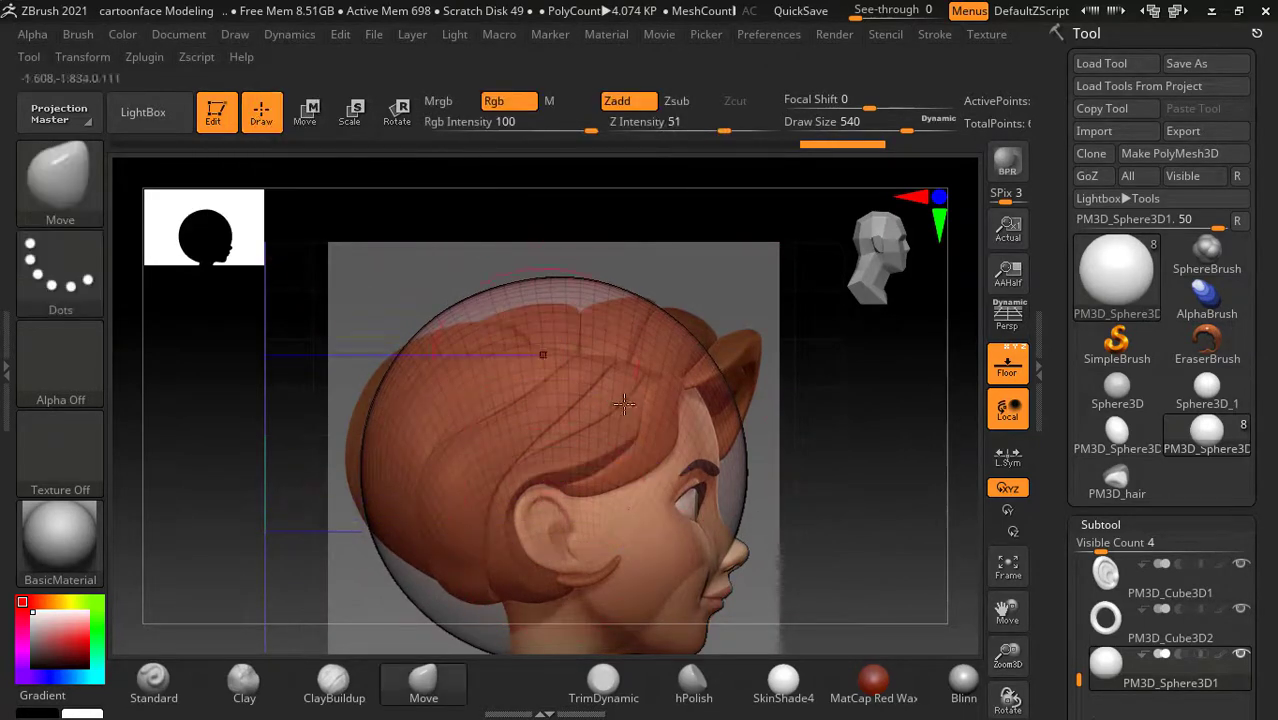
# Step: Pull the sphere's back edge outward, undoing a pull of the lower edge toward the neck
pyautogui.moveTo(765, 520); pyautogui.dragTo(442, 429)
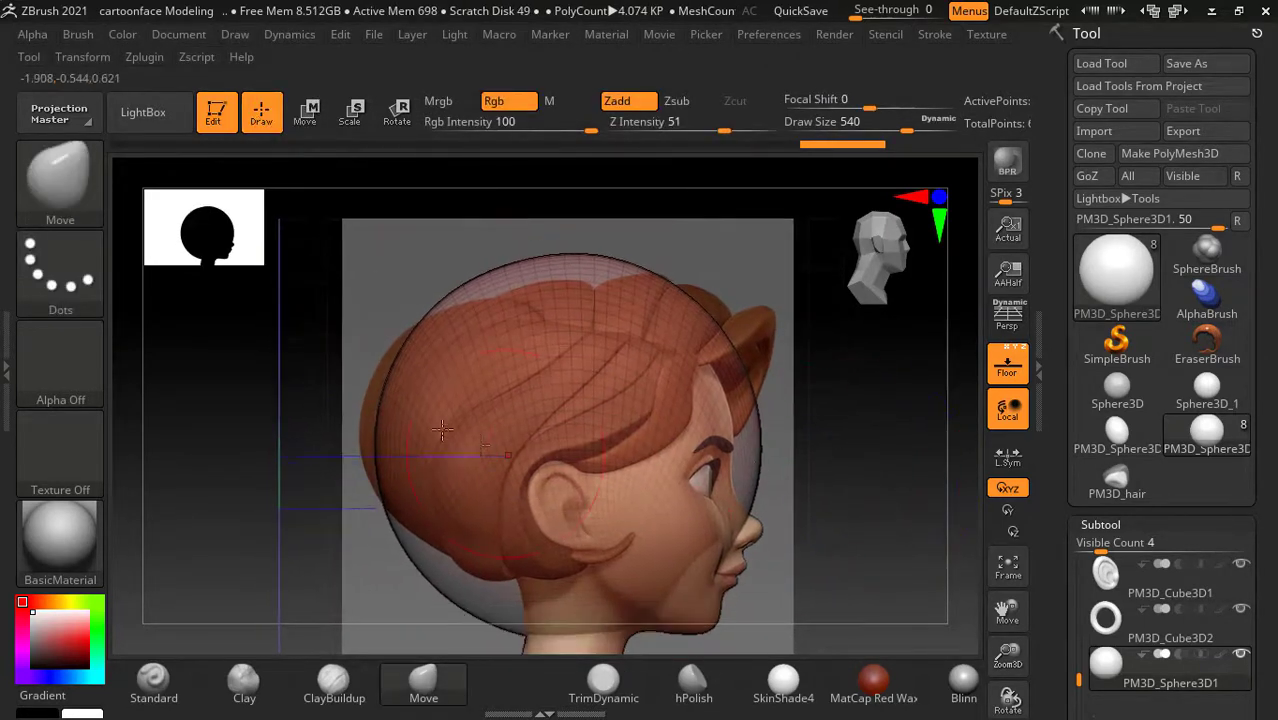
pyautogui.moveTo(388, 378); pyautogui.dragTo(363, 428)
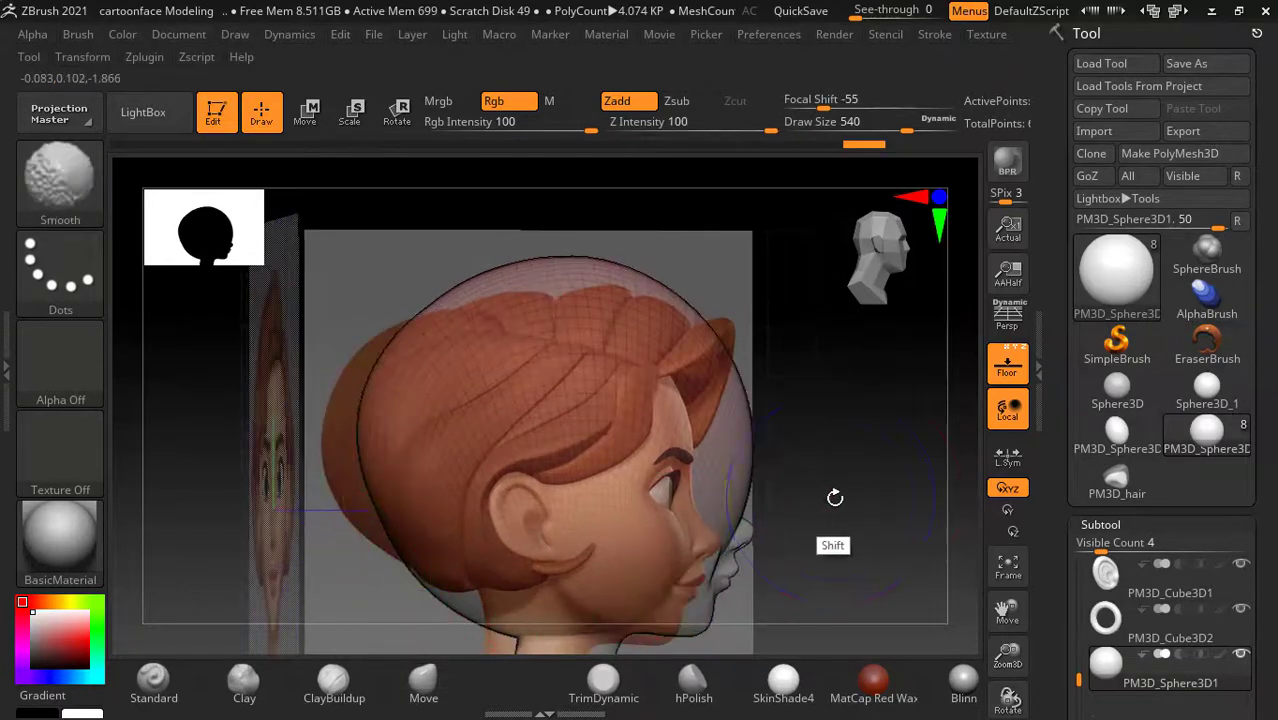
pyautogui.keyDown('alt'); pyautogui.moveTo(838, 505); pyautogui.dragTo(852, 434); pyautogui.keyUp('alt')
pyautogui.moveTo(515, 505); pyautogui.dragTo(527, 538)
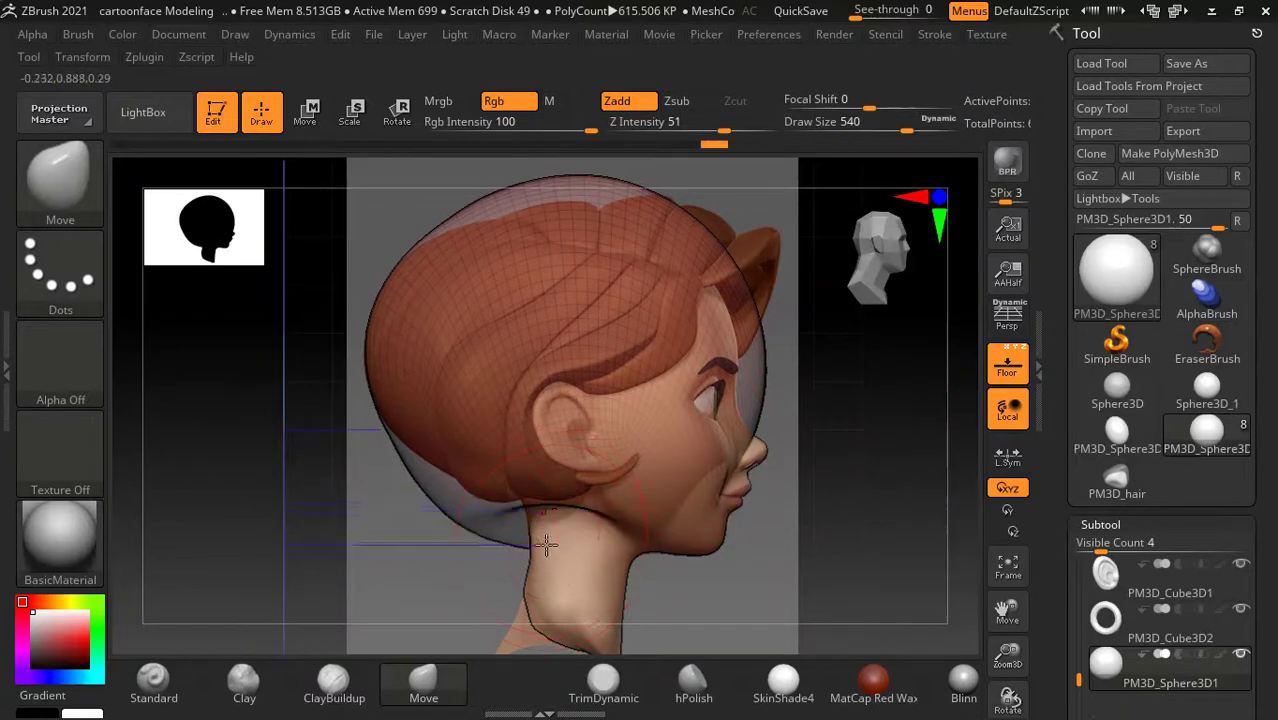
pyautogui.hotkey('ctrl', 'z')
pyautogui.keyDown('shift'); pyautogui.moveTo(823, 494); pyautogui.dragTo(890, 491); pyautogui.keyUp('shift')
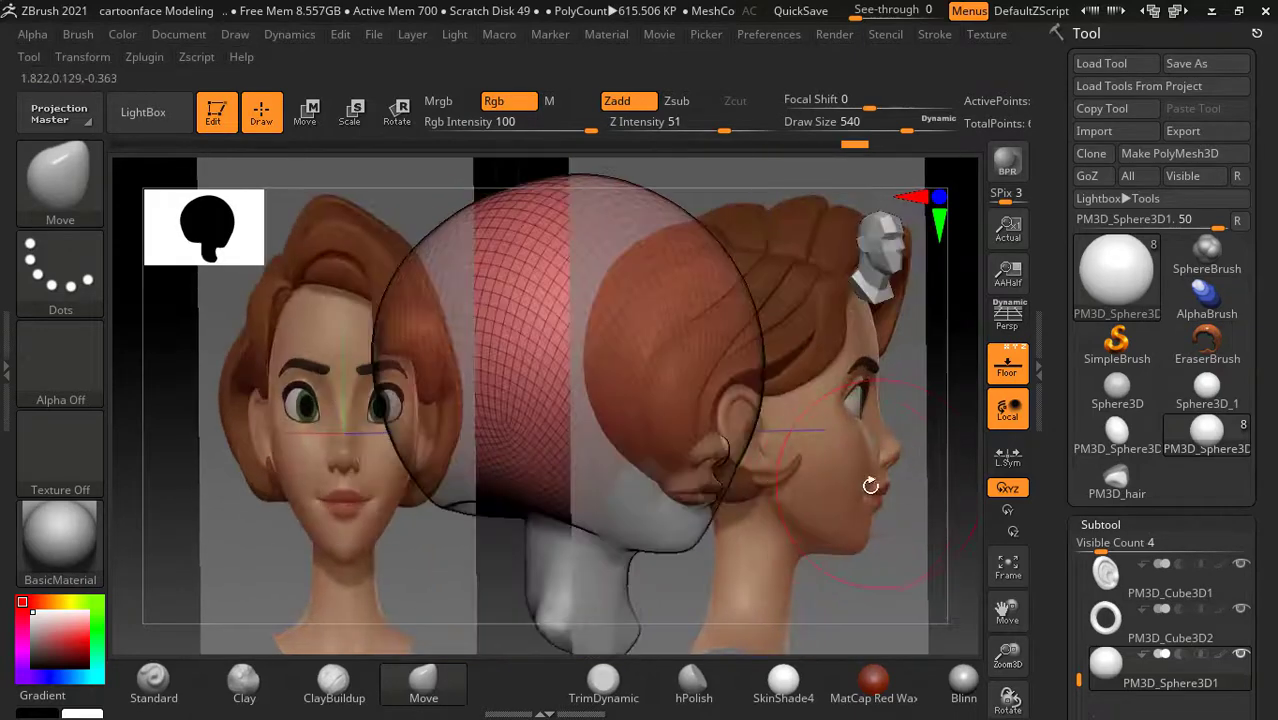
pyautogui.keyDown('shift'); pyautogui.moveTo(845, 500); pyautogui.dragTo(858, 497); pyautogui.keyUp('shift')
pyautogui.moveTo(508, 522)
pyautogui.mouseDown()
pyautogui.moveTo(487, 514)
pyautogui.moveTo(766, 508)
pyautogui.moveTo(651, 463)
pyautogui.mouseUp()
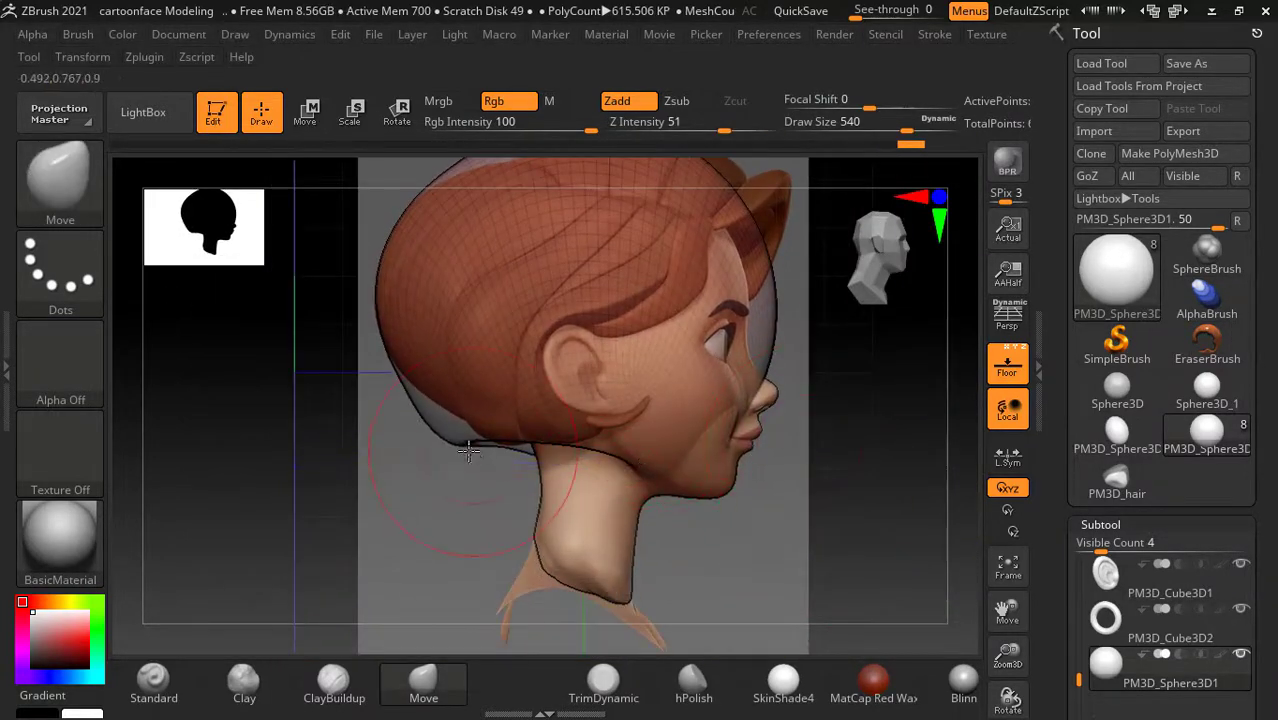
# Step: Shape the back of the skull, nape and hair sides, then smooth the right side
pyautogui.moveTo(447, 422); pyautogui.dragTo(486, 434)
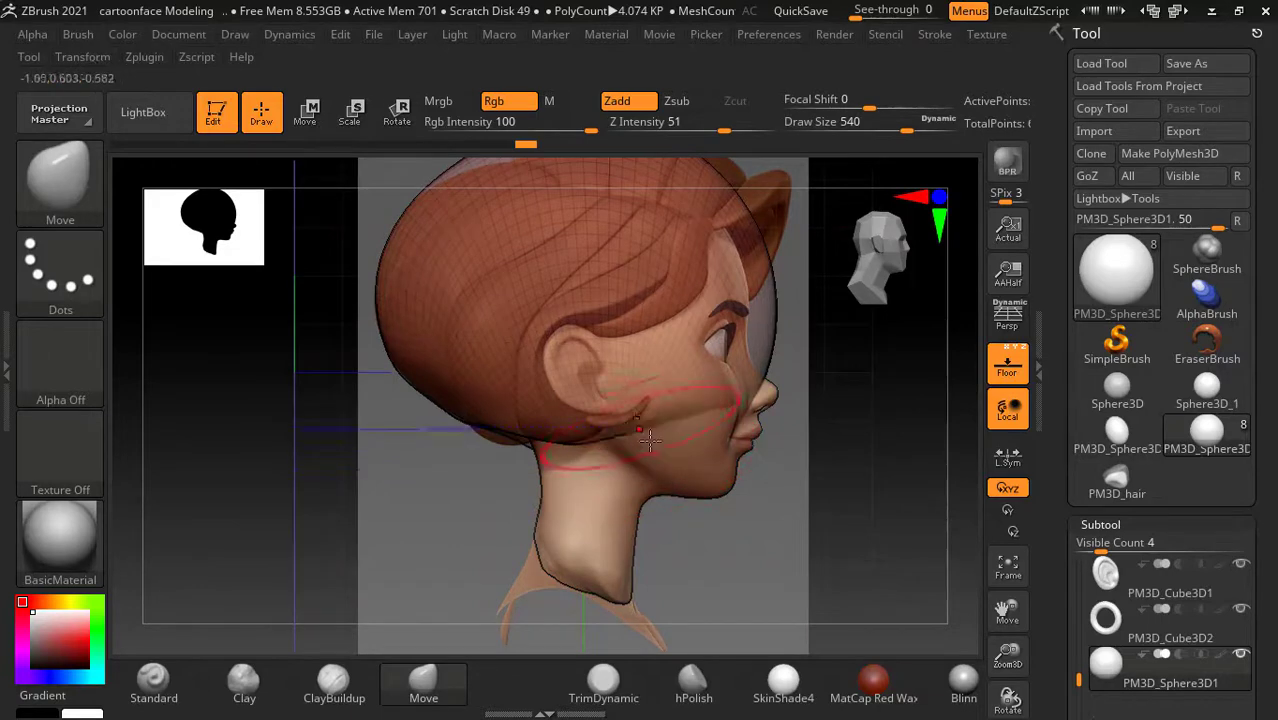
pyautogui.keyDown('shift'); pyautogui.moveTo(650, 440); pyautogui.dragTo(537, 482); pyautogui.keyUp('shift')
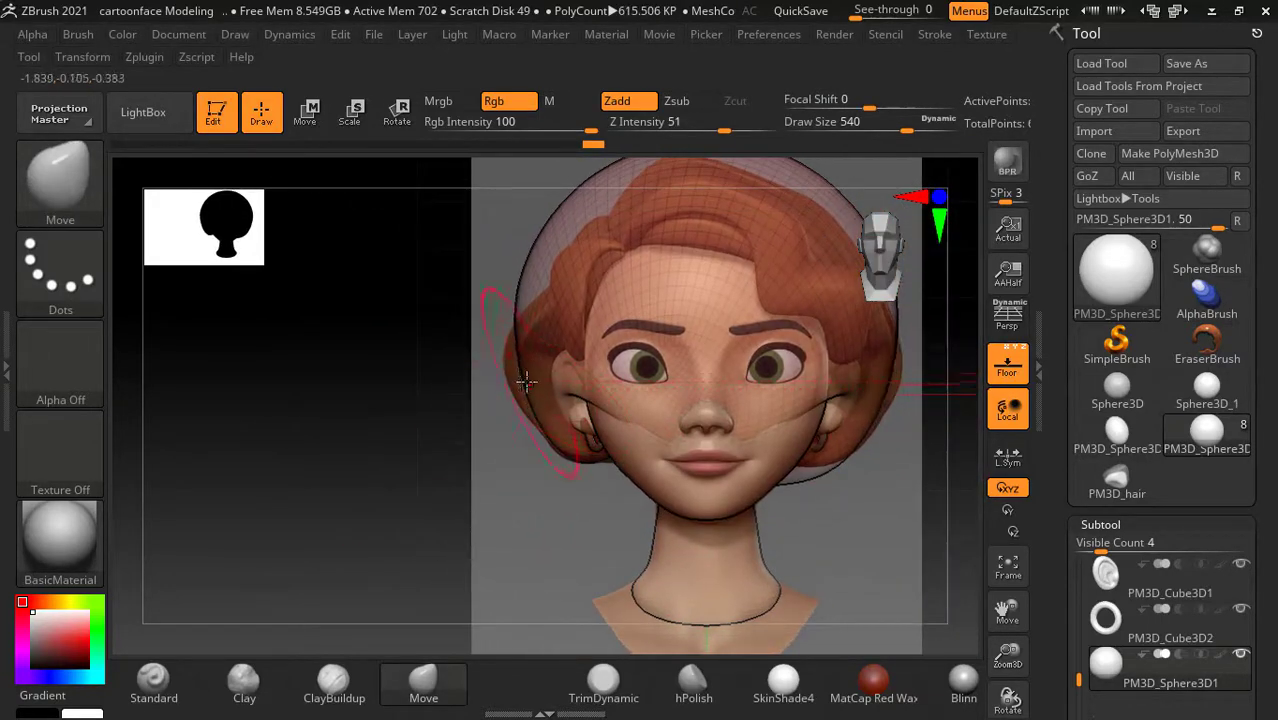
pyautogui.moveTo(526, 381); pyautogui.dragTo(530, 280)
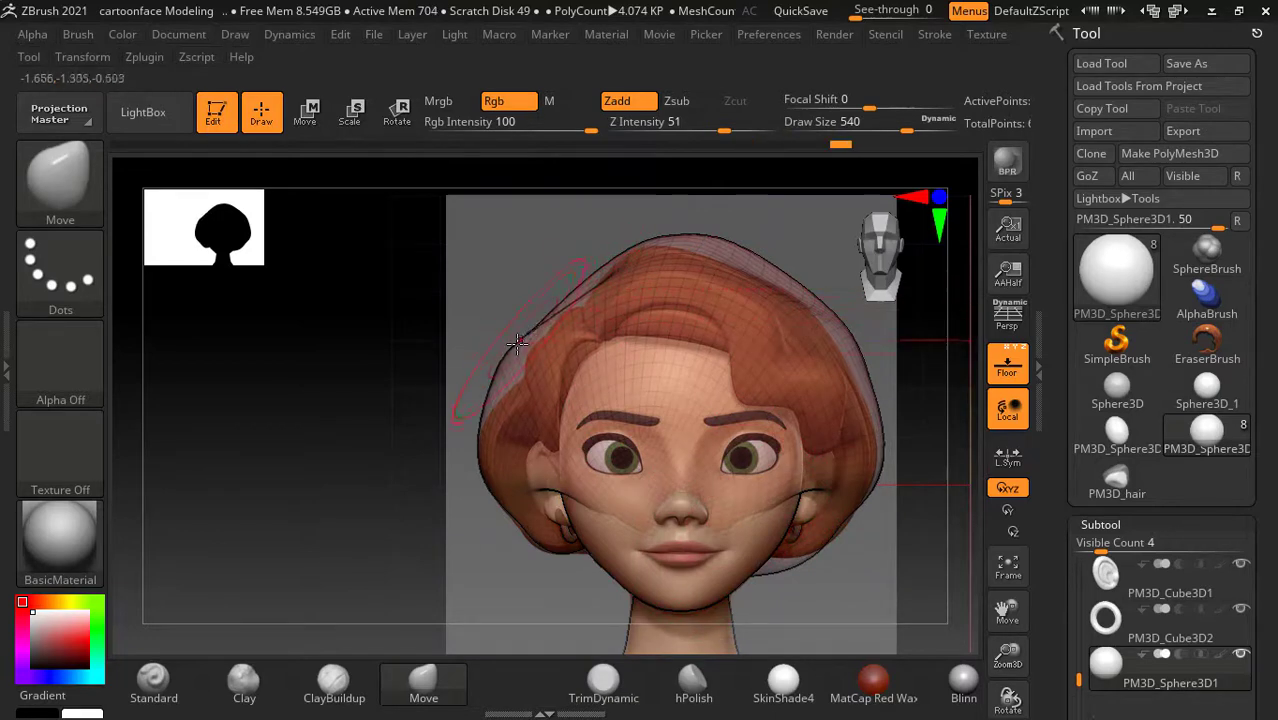
pyautogui.moveTo(508, 355)
pyautogui.mouseDown()
pyautogui.moveTo(535, 353)
pyautogui.moveTo(499, 399)
pyautogui.mouseUp()
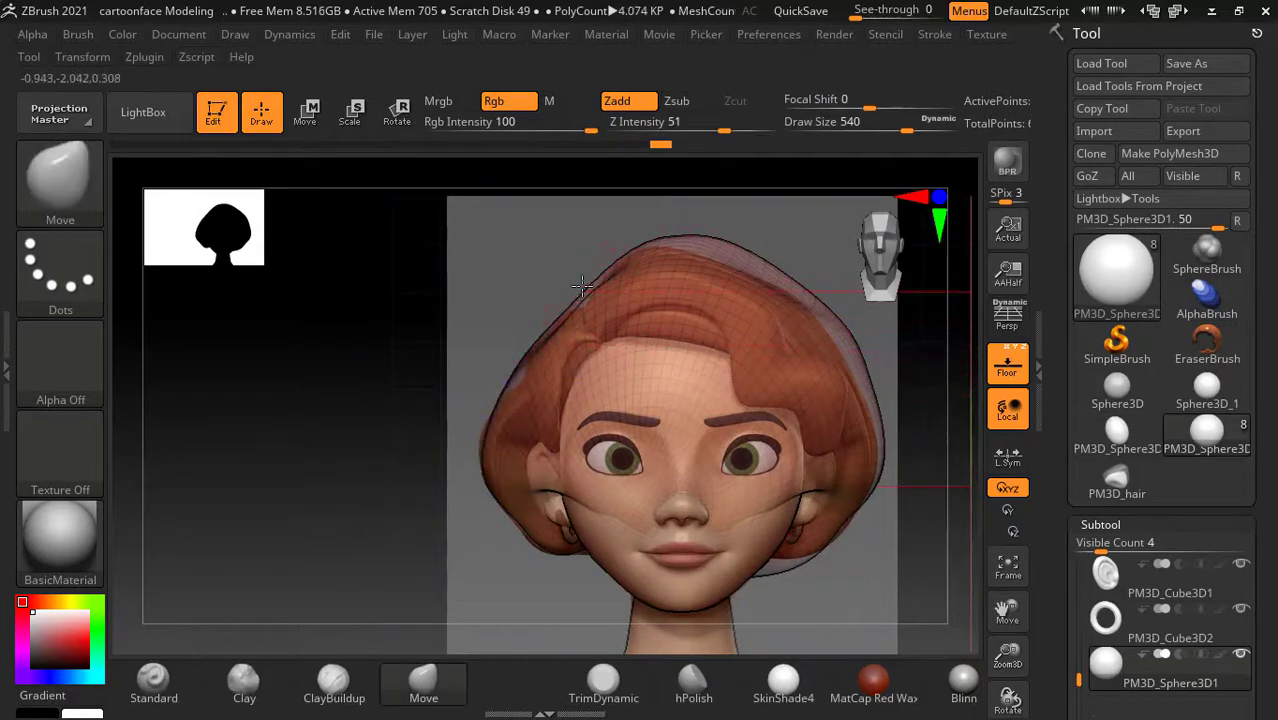
pyautogui.press('shift')
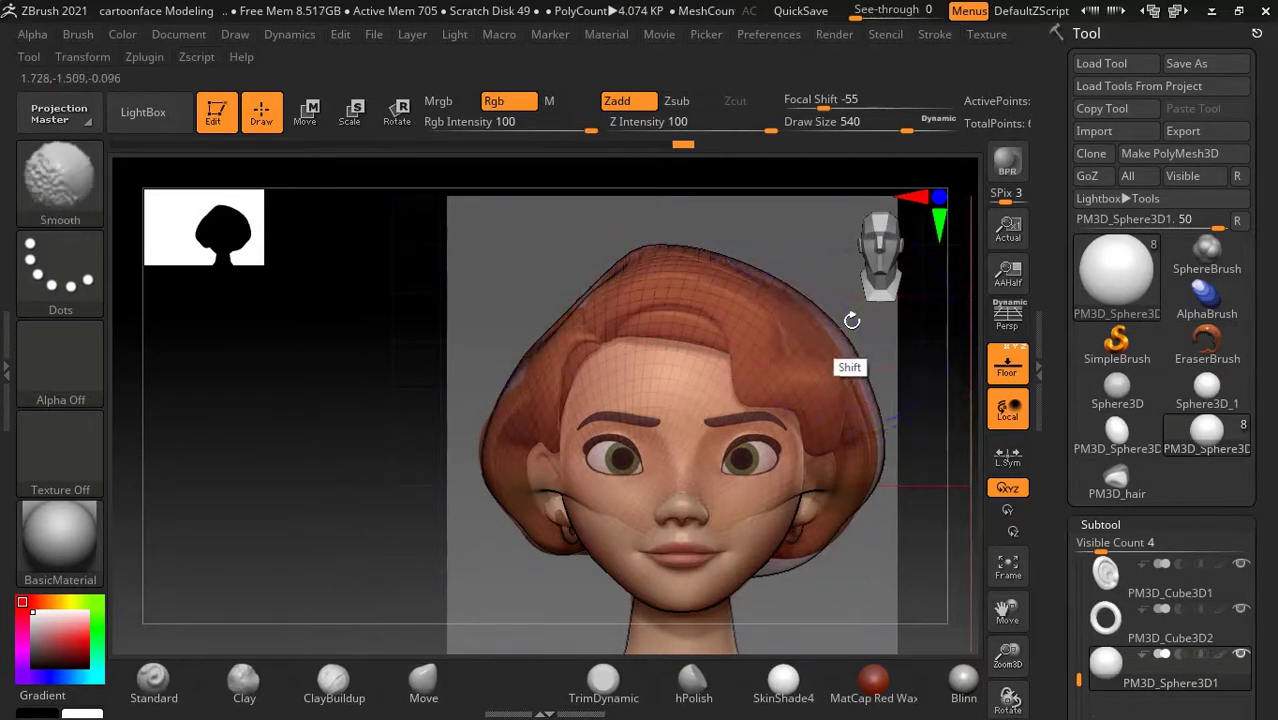
pyautogui.keyDown('shift'); pyautogui.moveTo(878, 428); pyautogui.dragTo(877, 400); pyautogui.keyUp('shift')
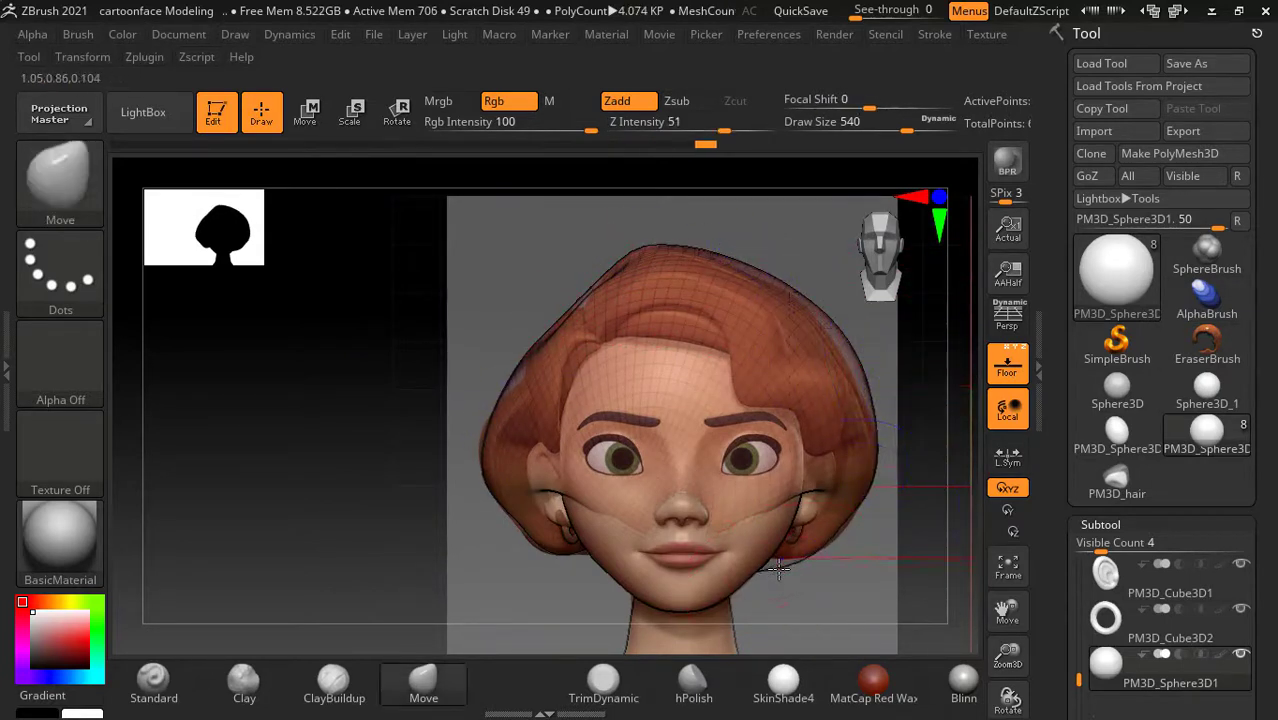
# Step: Push the front edge off the face and adjust the outline near the bun, with undo/redo
pyautogui.moveTo(781, 554); pyautogui.dragTo(927, 610, button='right')
pyautogui.press('shift')
pyautogui.press('shift')
pyautogui.press('shift')
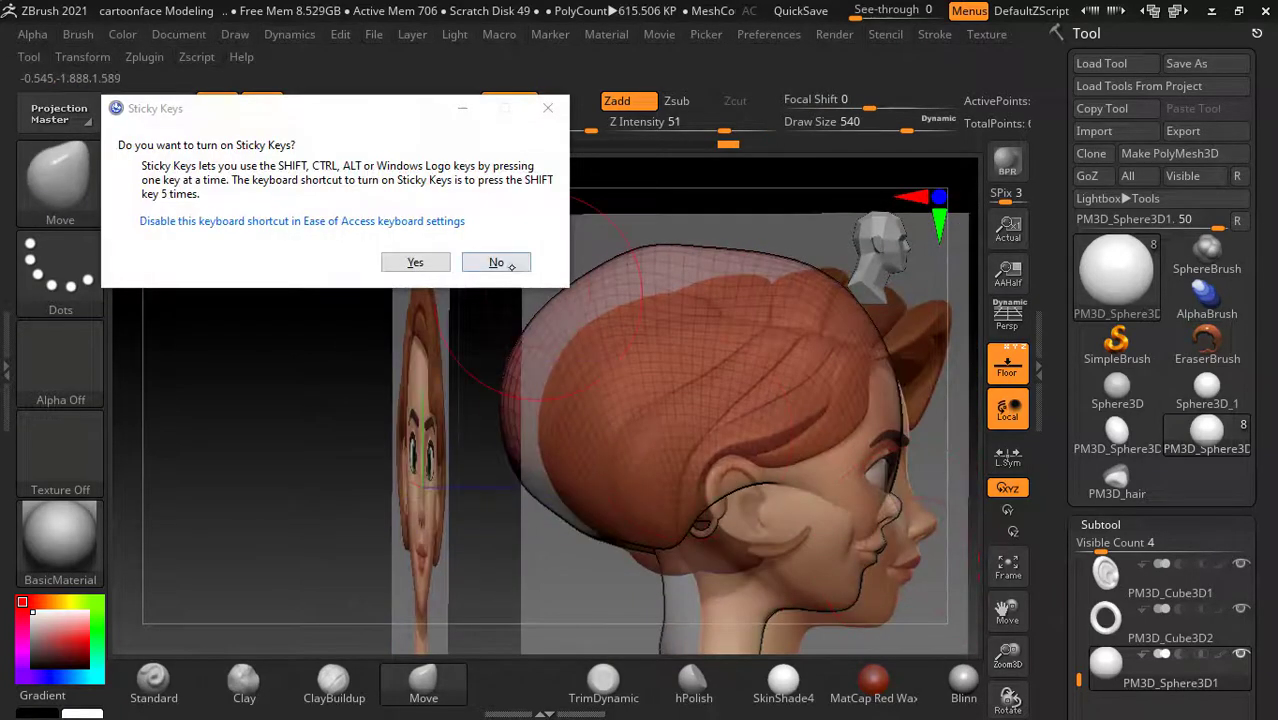
pyautogui.click(496, 262)
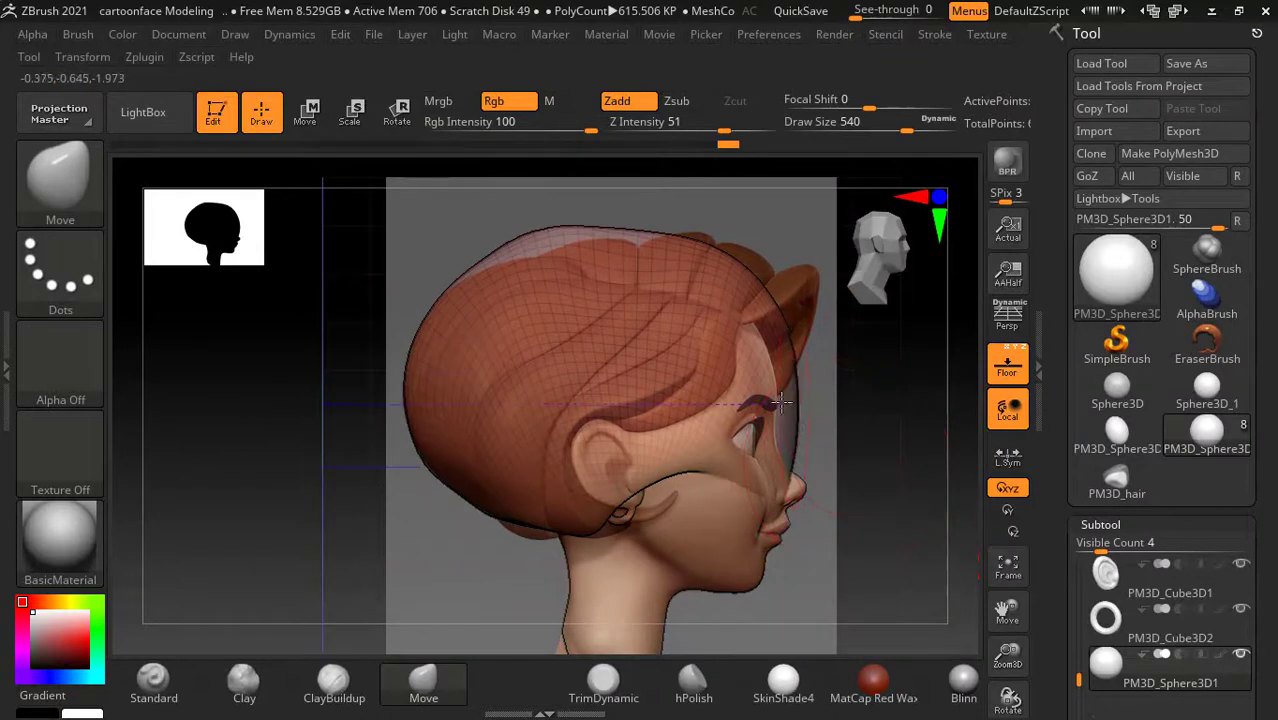
pyautogui.moveTo(781, 403); pyautogui.dragTo(762, 448)
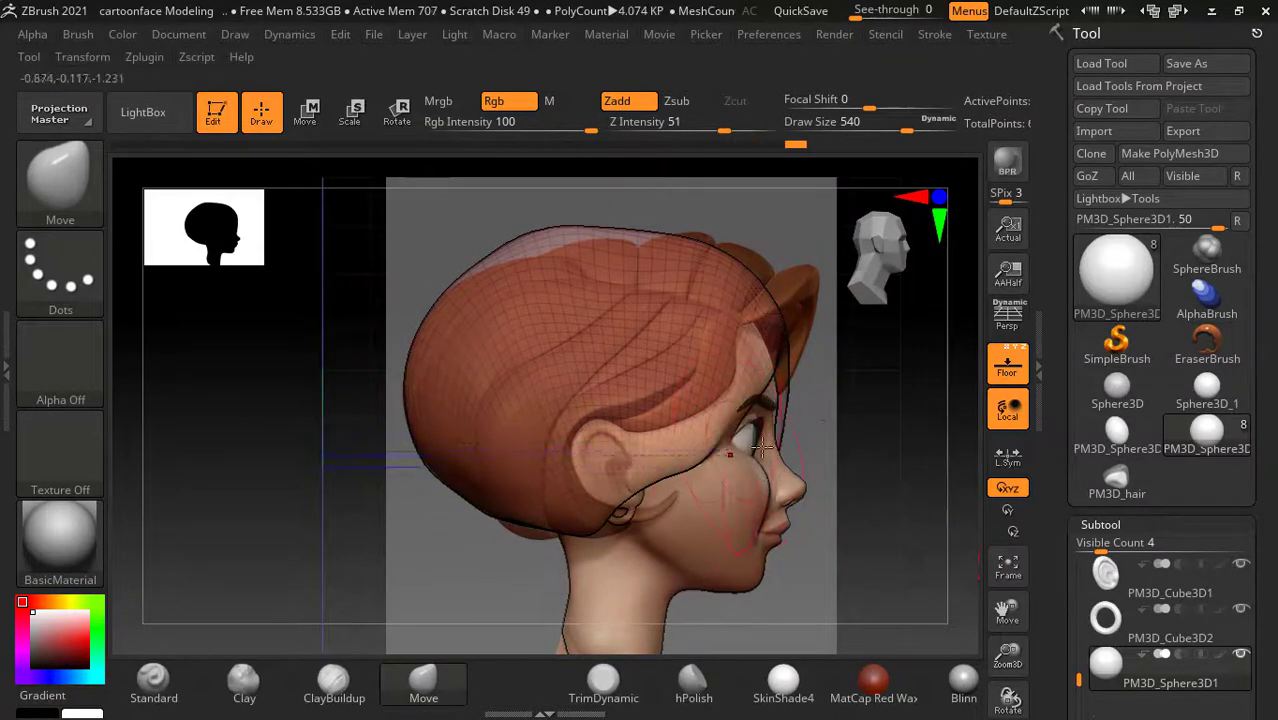
pyautogui.moveTo(790, 342); pyautogui.dragTo(733, 341, button='right')
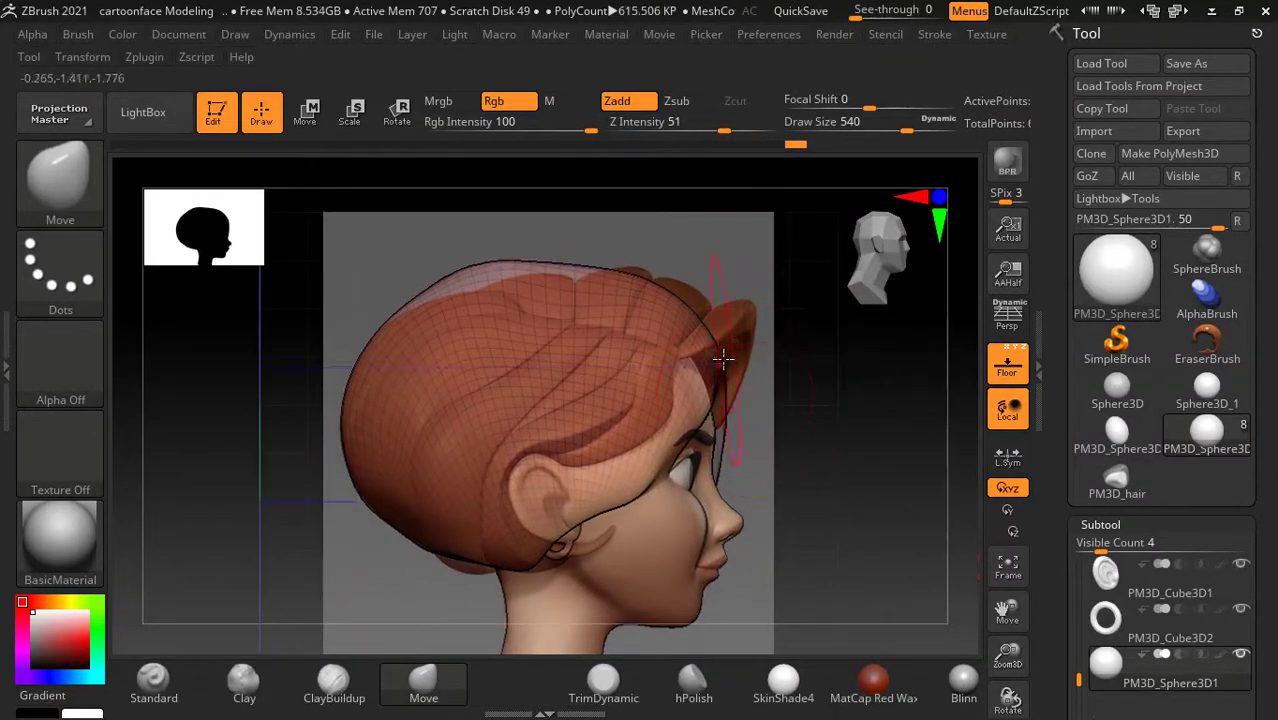
pyautogui.moveTo(733, 341); pyautogui.dragTo(757, 322)
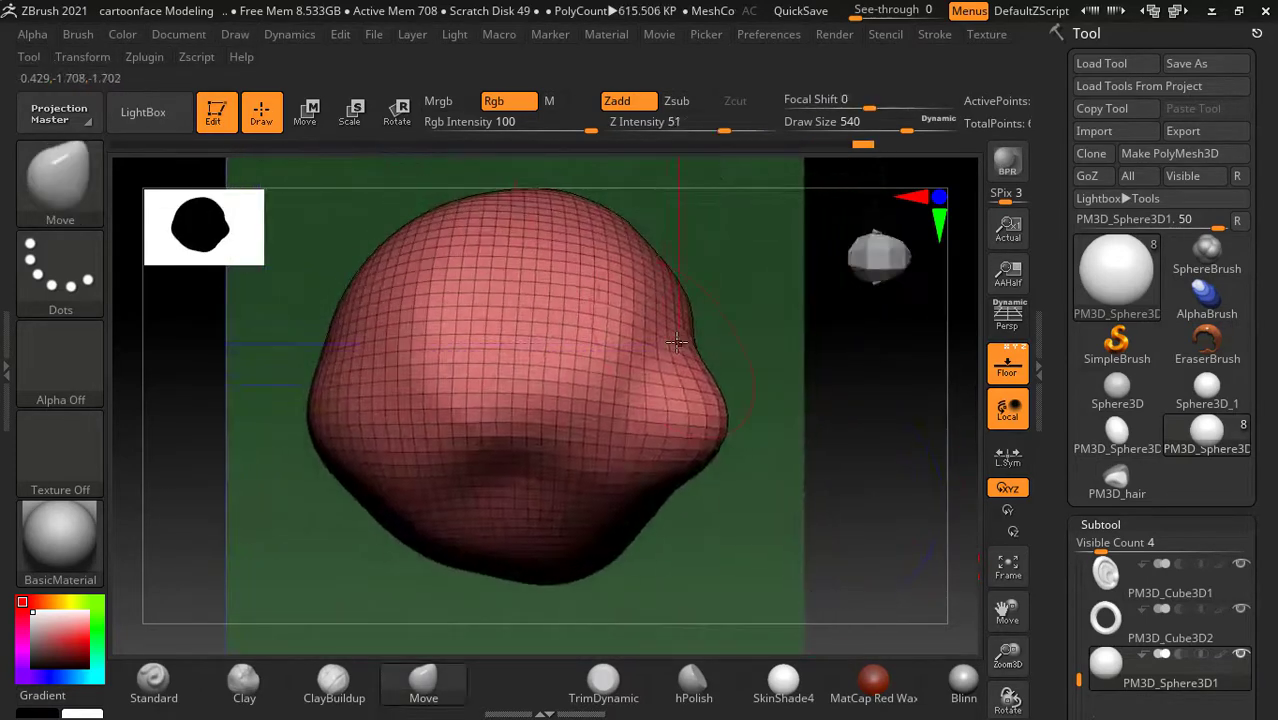
pyautogui.hotkey('ctrl', 'z')
pyautogui.hotkey('ctrl', 'z')
pyautogui.hotkey('ctrl', 'z')
pyautogui.hotkey('ctrl', 'z')
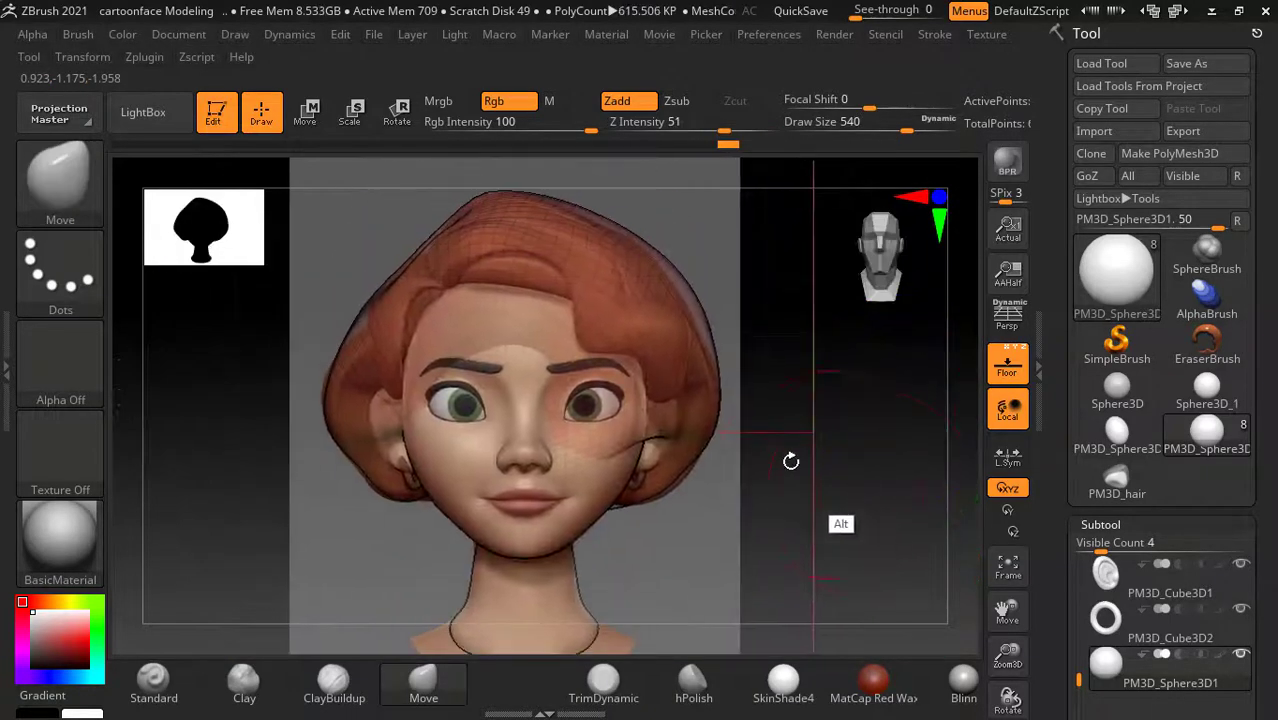
pyautogui.hotkey('ctrl', 'shift', 'z')
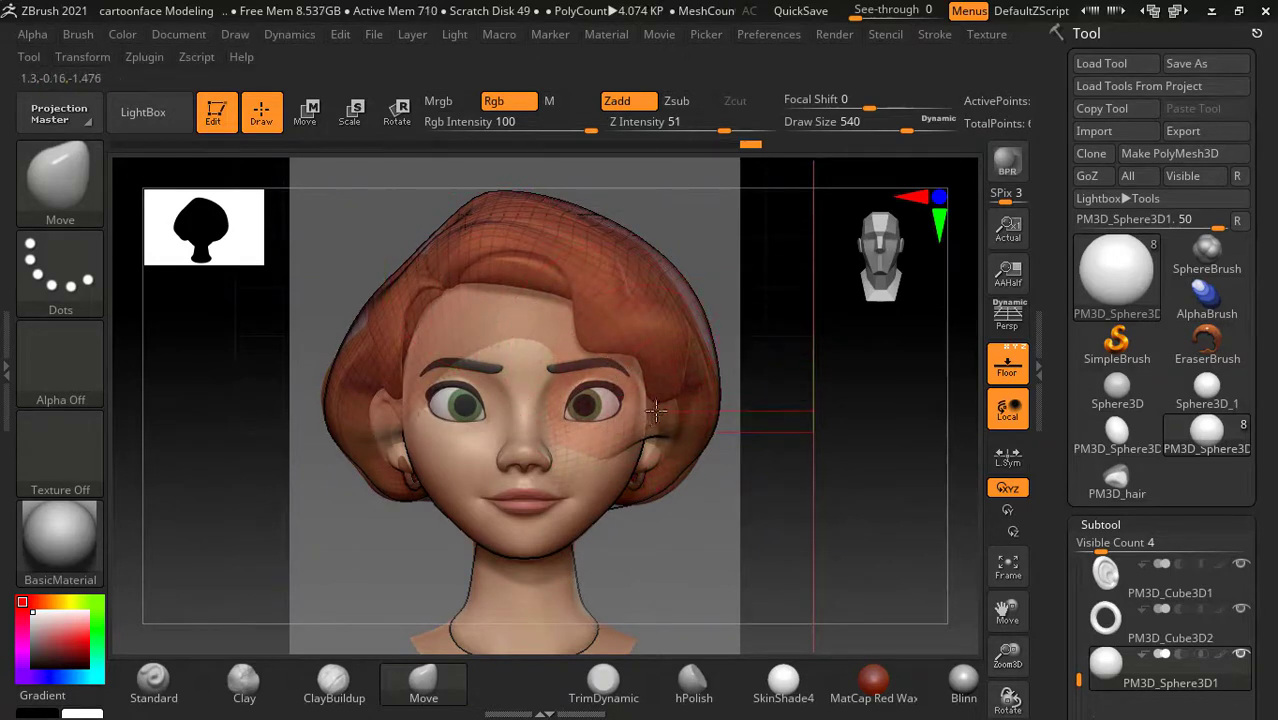
pyautogui.hotkey('ctrl', 'shift', 'z')
pyautogui.hotkey('ctrl', 'shift', 'z')
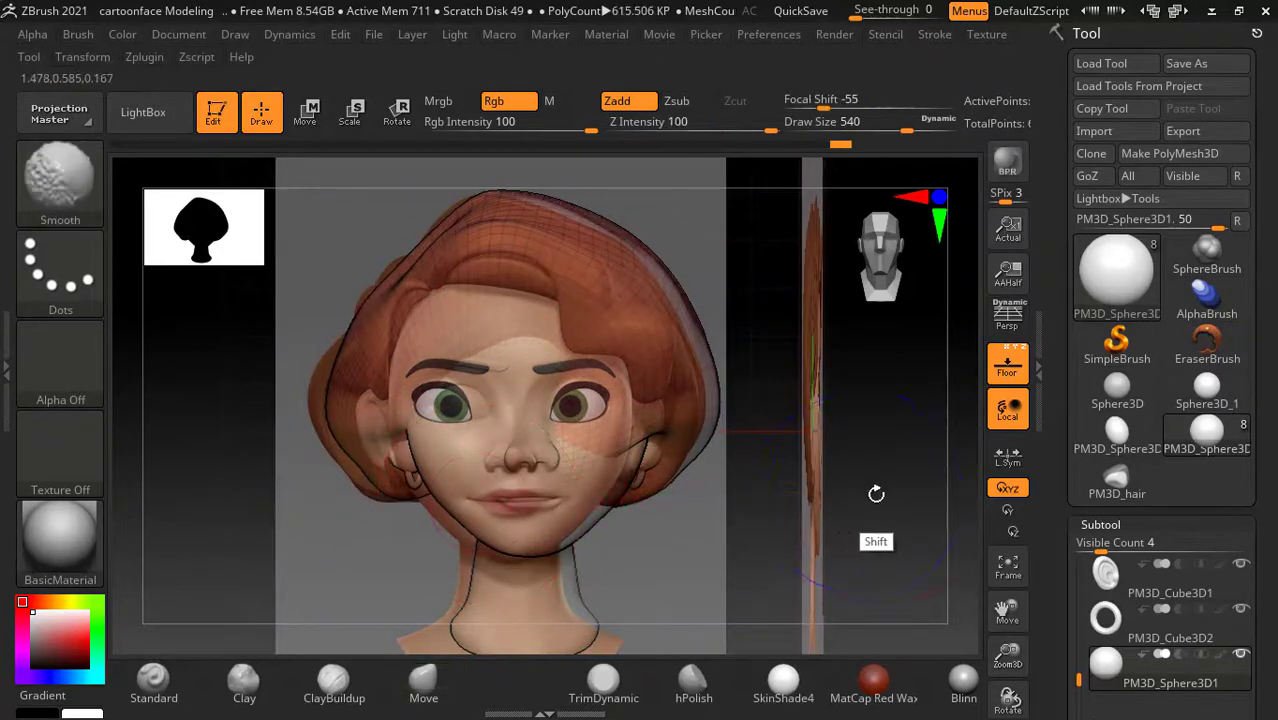
pyautogui.moveTo(879, 491); pyautogui.dragTo(966, 432)
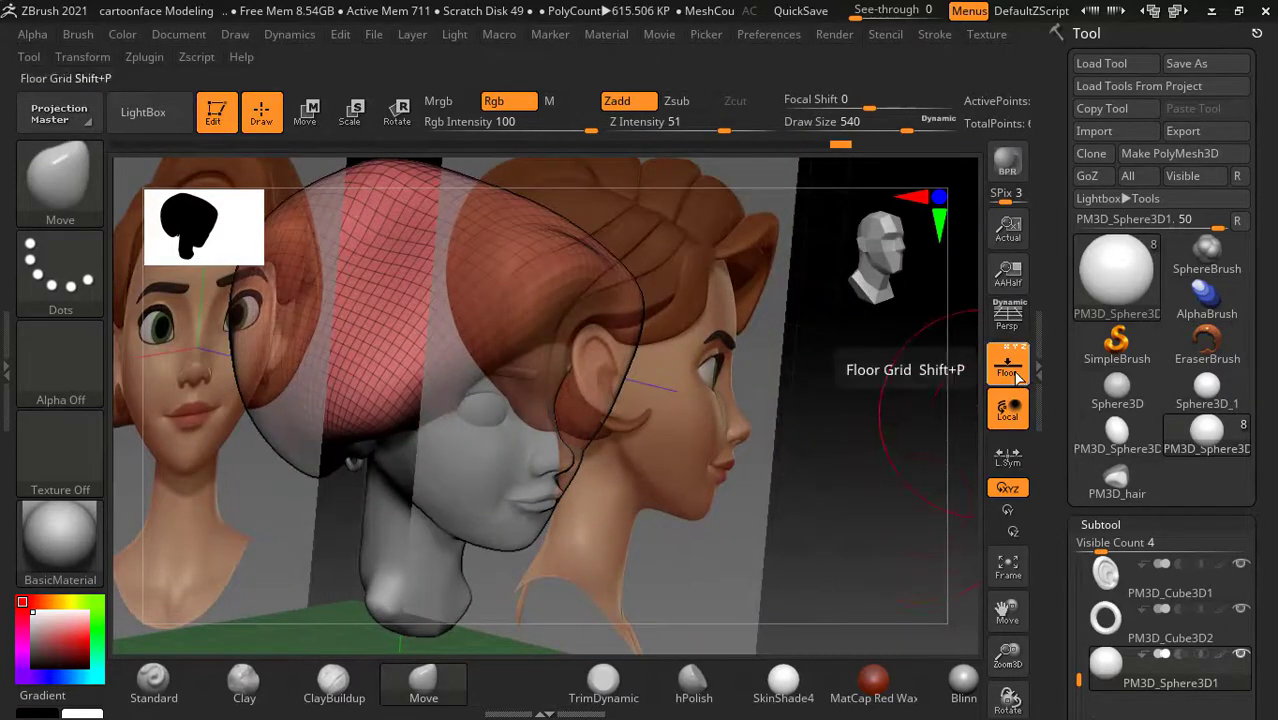
# Step: Hide the floor and reference, inspect the hair underside, and smooth the back of the hair cap
pyautogui.click(1007, 364)
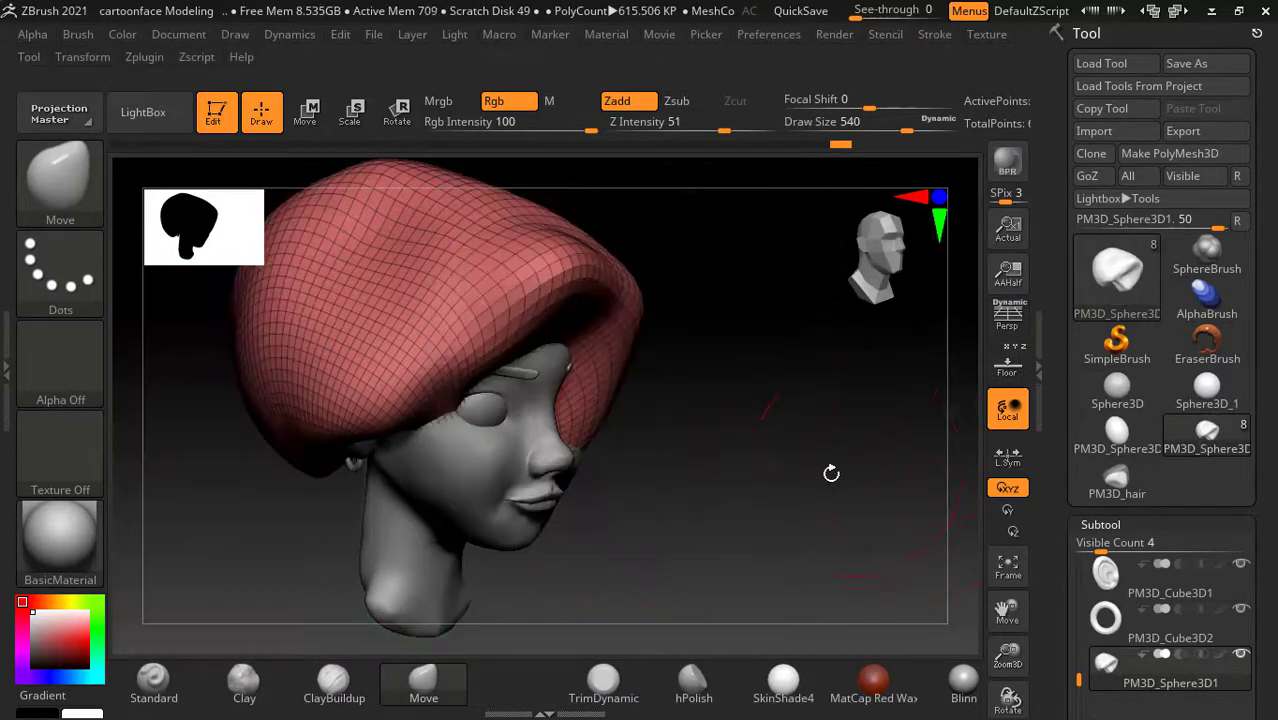
pyautogui.moveTo(841, 476)
pyautogui.mouseDown()
pyautogui.moveTo(813, 417)
pyautogui.moveTo(673, 464)
pyautogui.mouseUp()
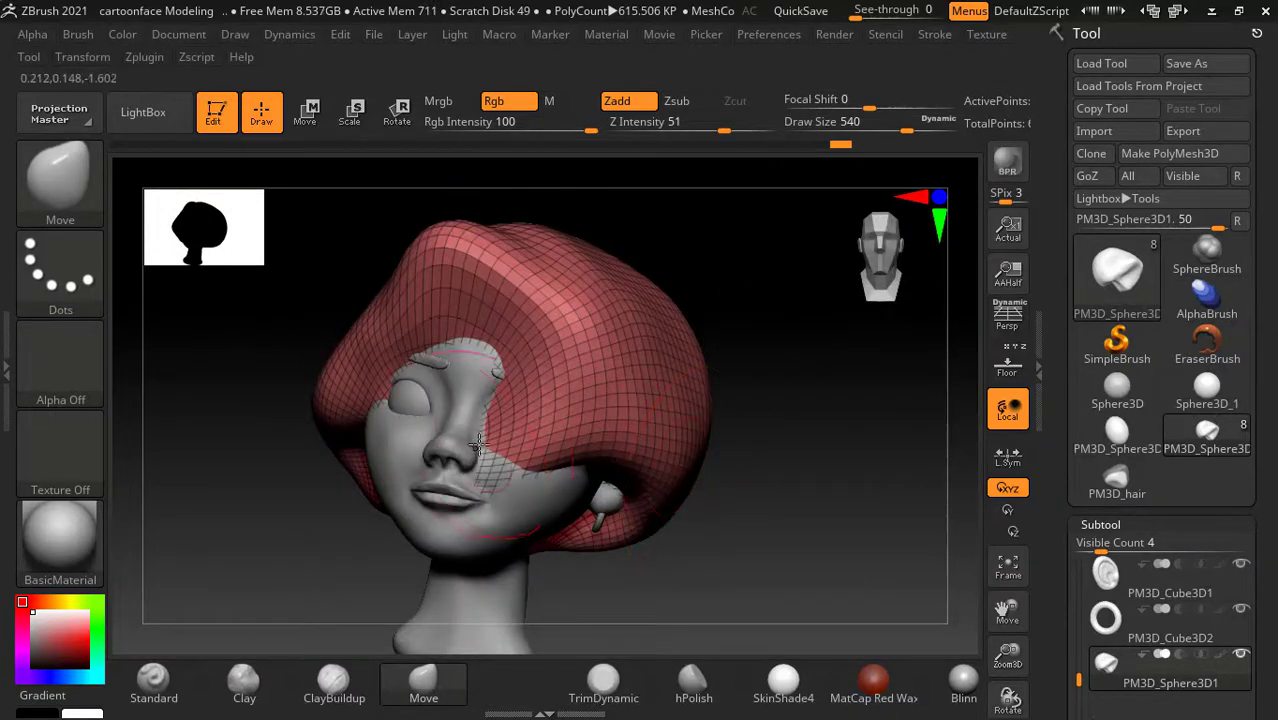
pyautogui.moveTo(807, 470)
pyautogui.mouseDown()
pyautogui.moveTo(856, 466)
pyautogui.moveTo(543, 460)
pyautogui.moveTo(529, 440)
pyautogui.mouseUp()
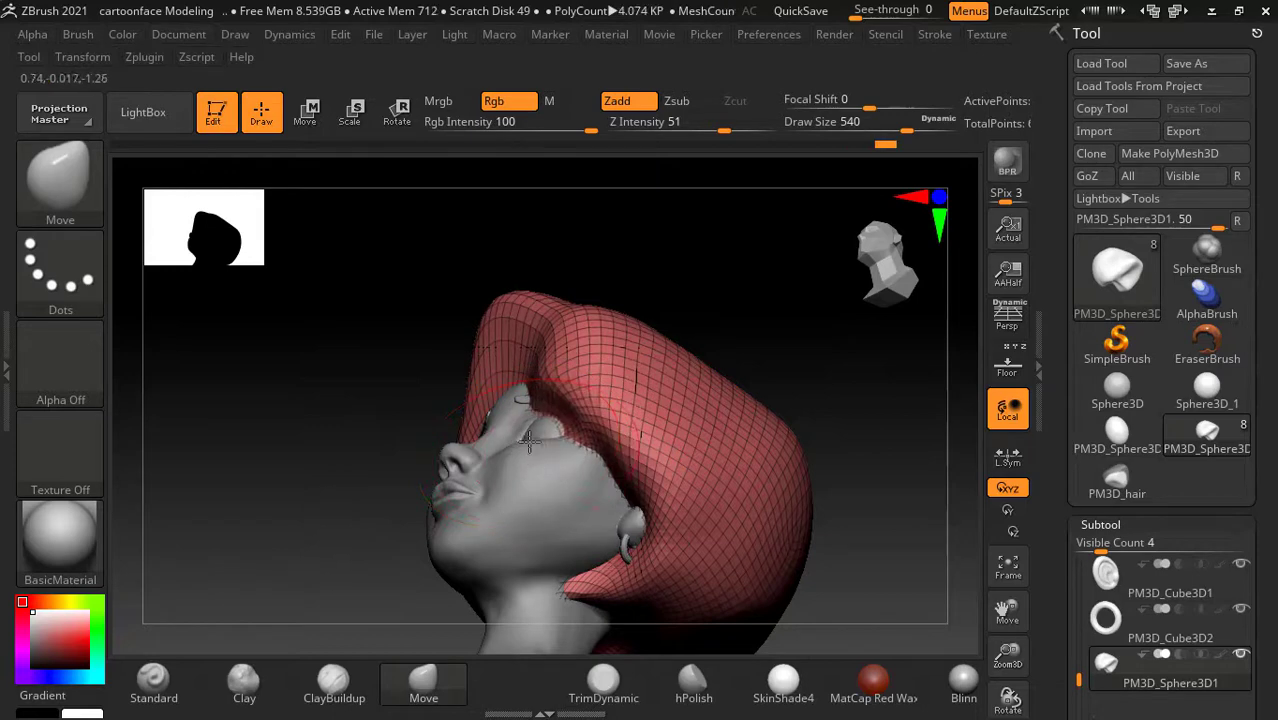
pyautogui.moveTo(840, 400)
pyautogui.mouseDown()
pyautogui.moveTo(836, 386)
pyautogui.moveTo(856, 386)
pyautogui.moveTo(659, 428)
pyautogui.mouseUp()
pyautogui.moveTo(774, 327)
pyautogui.mouseDown()
pyautogui.moveTo(856, 400)
pyautogui.moveTo(742, 414)
pyautogui.moveTo(771, 397)
pyautogui.moveTo(696, 331)
pyautogui.moveTo(760, 399)
pyautogui.moveTo(824, 417)
pyautogui.moveTo(756, 425)
pyautogui.moveTo(867, 456)
pyautogui.moveTo(805, 422)
pyautogui.mouseUp()
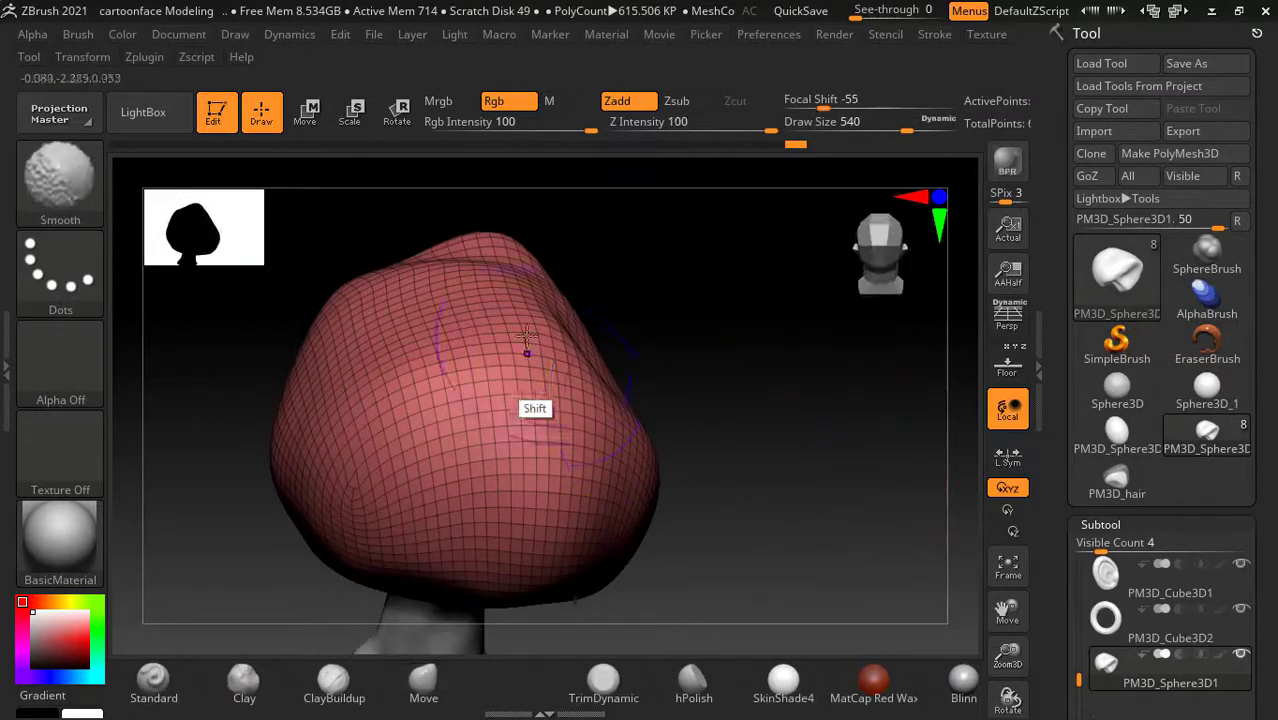
pyautogui.moveTo(510, 339)
pyautogui.keyDown('shift'); pyautogui.mouseDown()
pyautogui.moveTo(567, 342)
pyautogui.moveTo(572, 390)
pyautogui.moveTo(491, 414)
pyautogui.moveTo(693, 366)
pyautogui.mouseUp(); pyautogui.keyUp('shift')
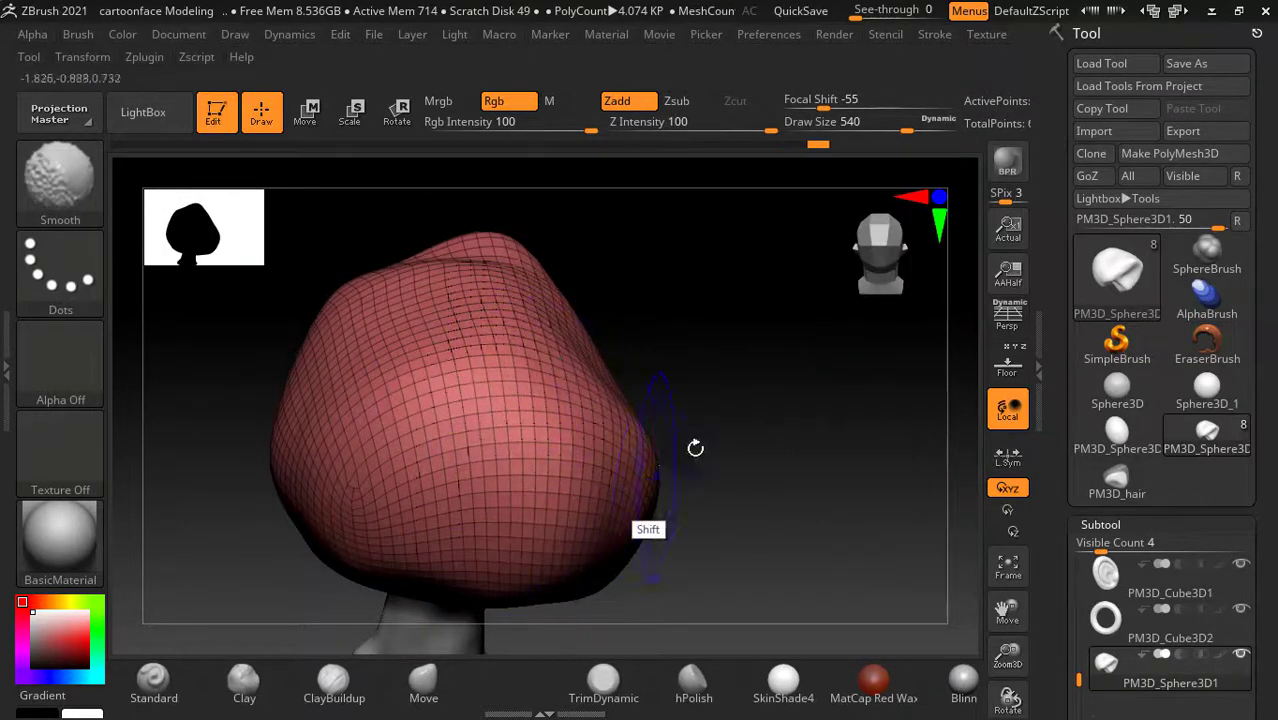
# Step: Show the front reference image and pan the head in front view to line up with it
pyautogui.moveTo(763, 412)
pyautogui.keyDown('shift'); pyautogui.mouseDown()
pyautogui.moveTo(813, 251)
pyautogui.moveTo(833, 445)
pyautogui.moveTo(779, 371)
pyautogui.moveTo(590, 516)
pyautogui.mouseUp(); pyautogui.keyUp('shift')
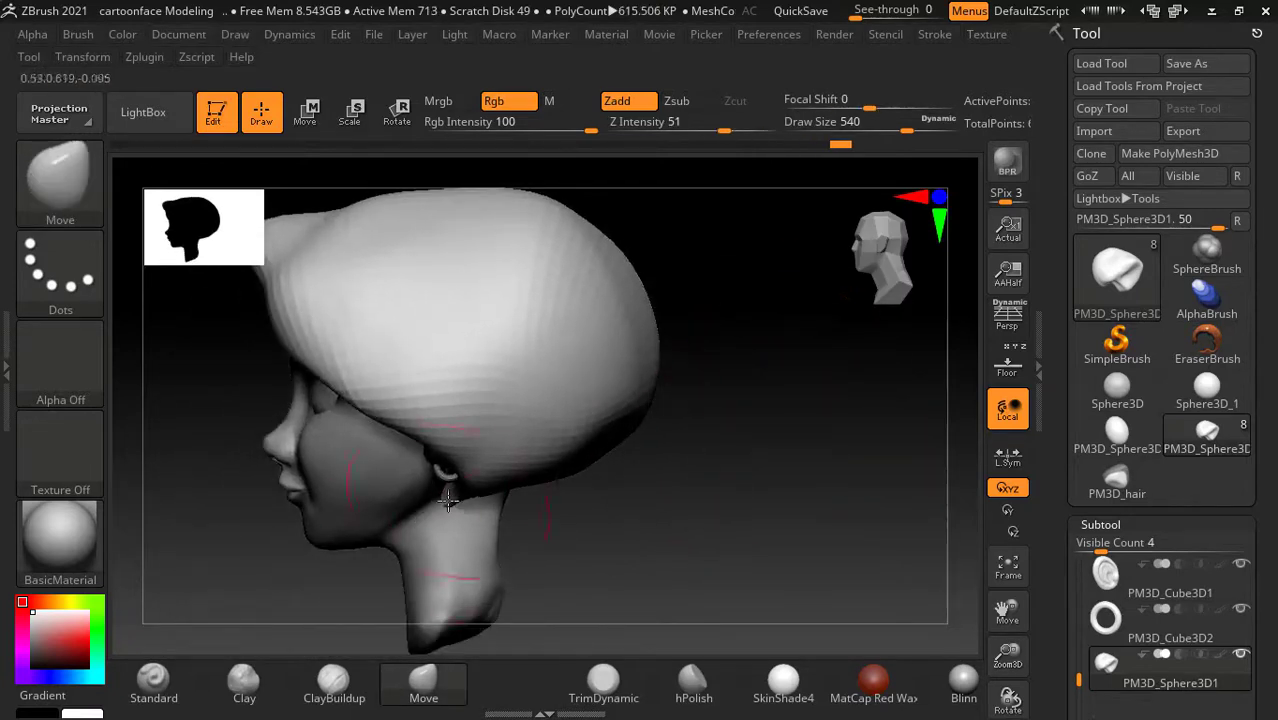
pyautogui.moveTo(760, 430)
pyautogui.keyDown('shift'); pyautogui.mouseDown()
pyautogui.moveTo(836, 457)
pyautogui.moveTo(800, 471)
pyautogui.moveTo(759, 456)
pyautogui.moveTo(975, 436)
pyautogui.mouseUp(); pyautogui.keyUp('shift')
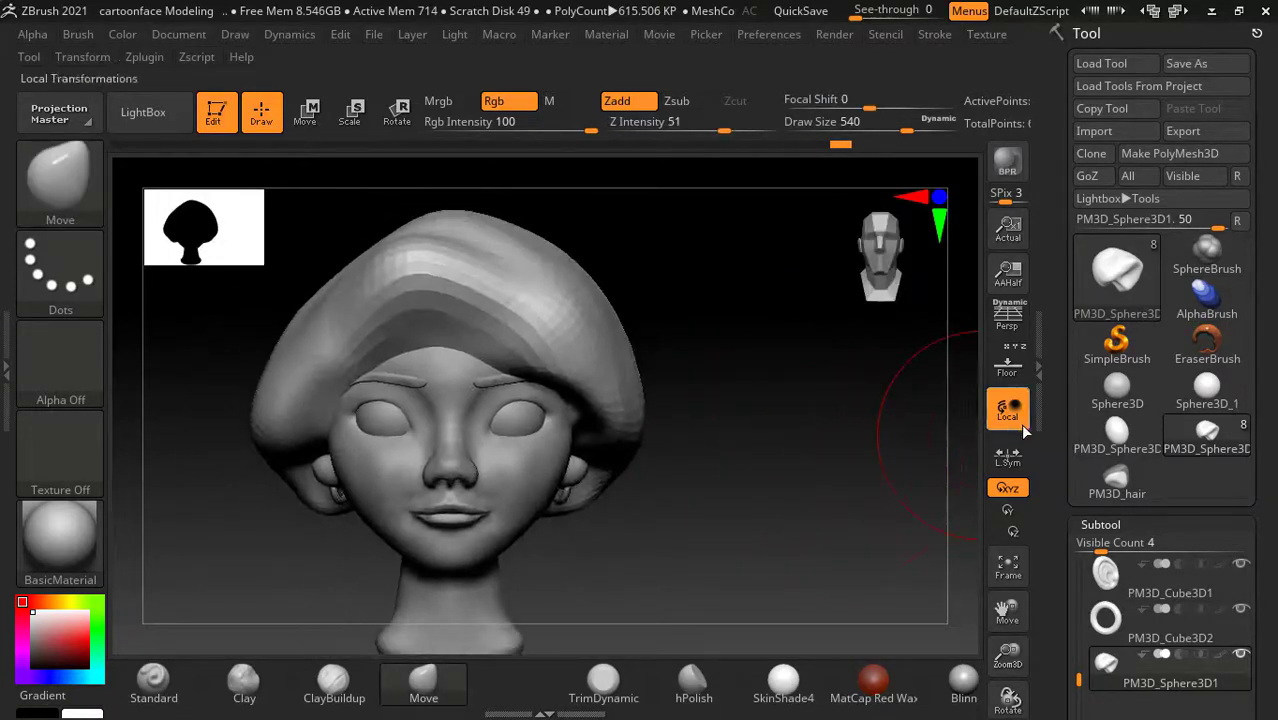
pyautogui.click(1010, 366)
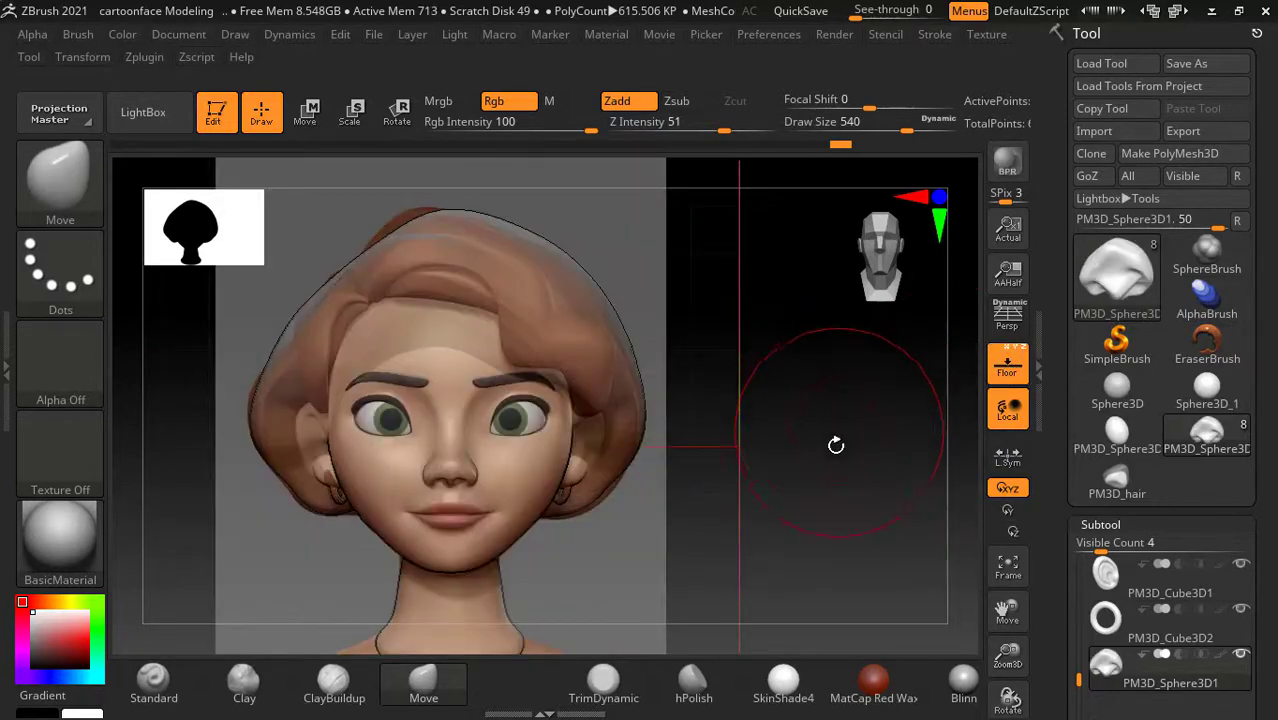
pyautogui.moveTo(847, 396)
pyautogui.keyDown('alt'); pyautogui.mouseDown()
pyautogui.moveTo(885, 412)
pyautogui.moveTo(853, 449)
pyautogui.mouseUp(); pyautogui.keyUp('alt')
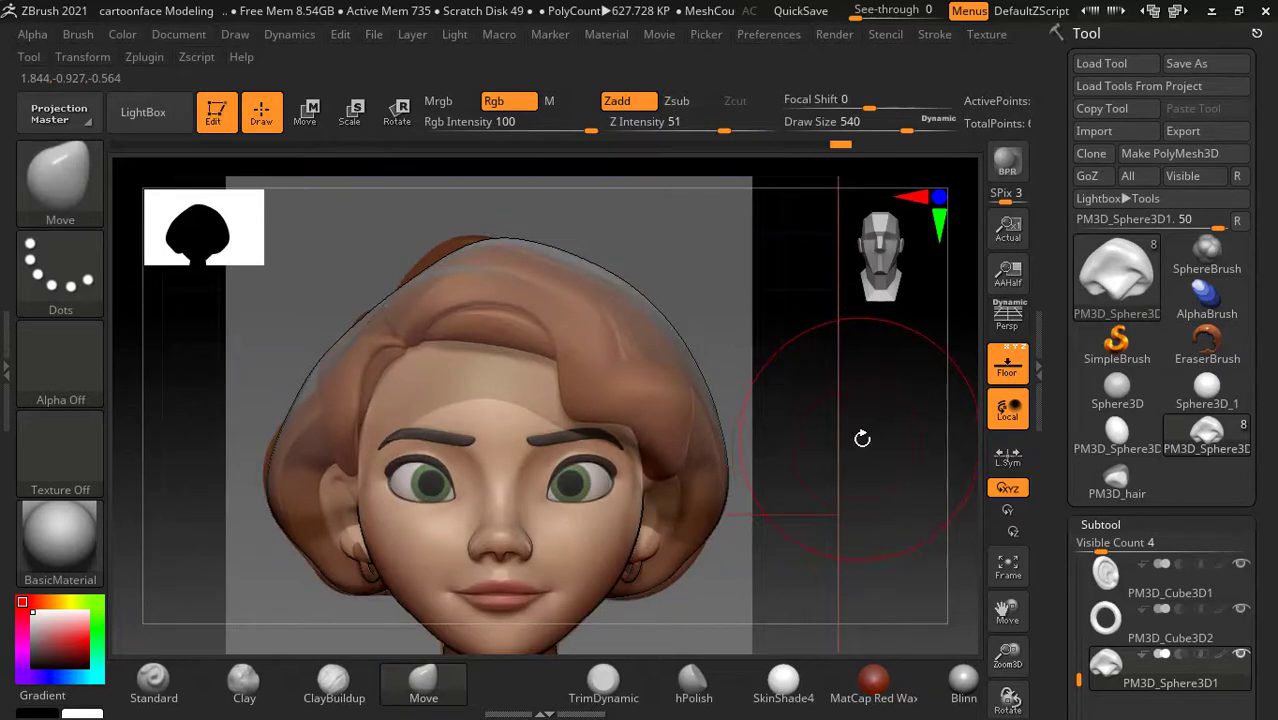
# Step: Pick the DamStandard brush from the Brush palette
pyautogui.click(61, 186)
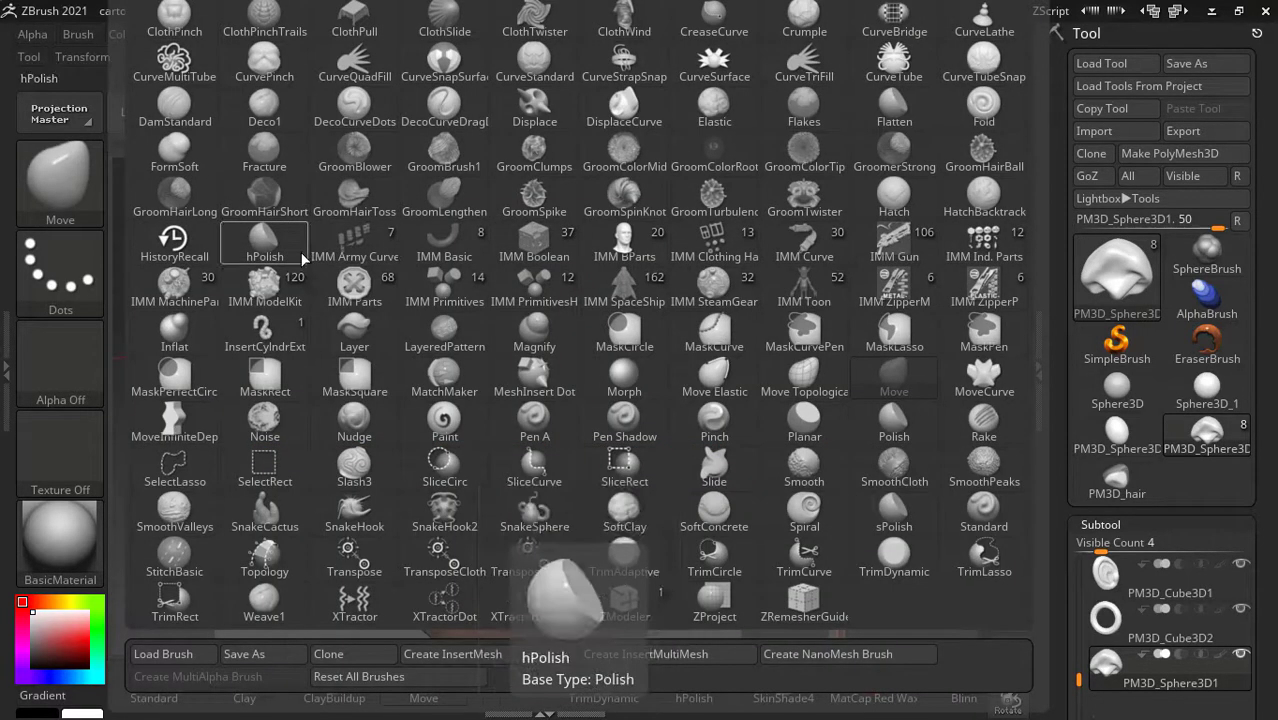
pyautogui.press('d')
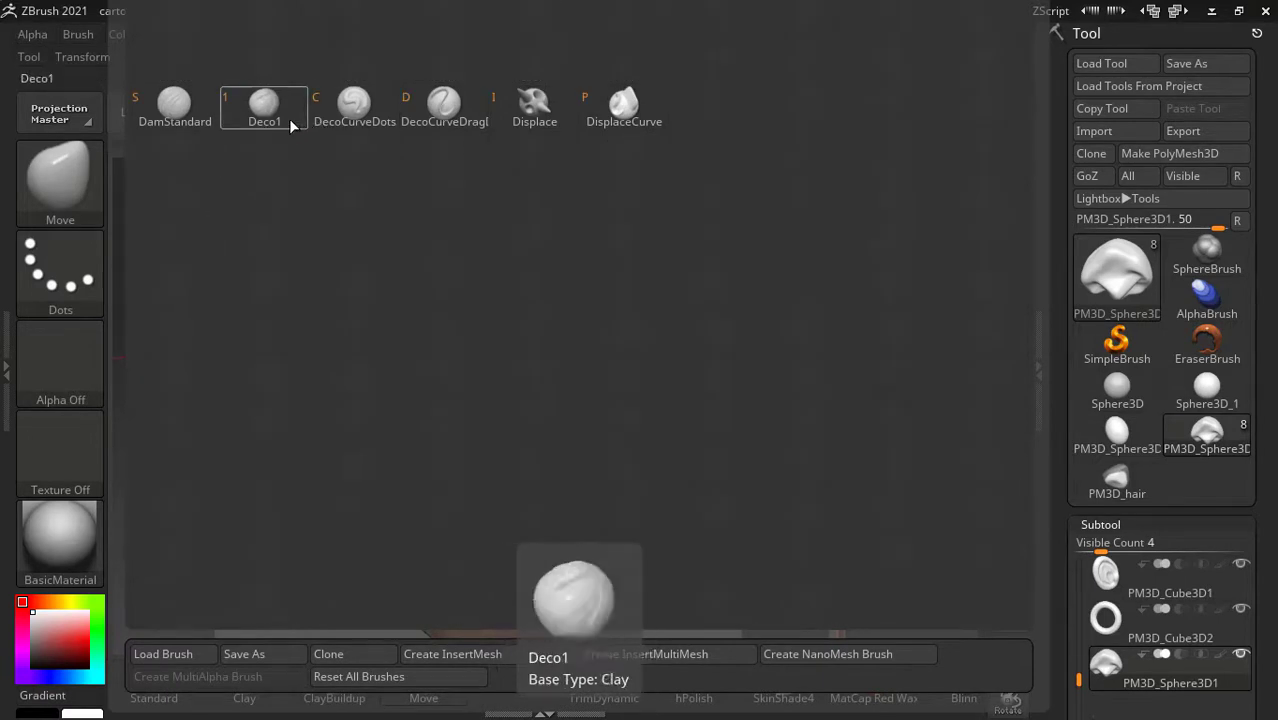
pyautogui.press('s')
pyautogui.keyDown('shift'); pyautogui.moveTo(829, 441); pyautogui.dragTo(868, 399); pyautogui.keyUp('shift')
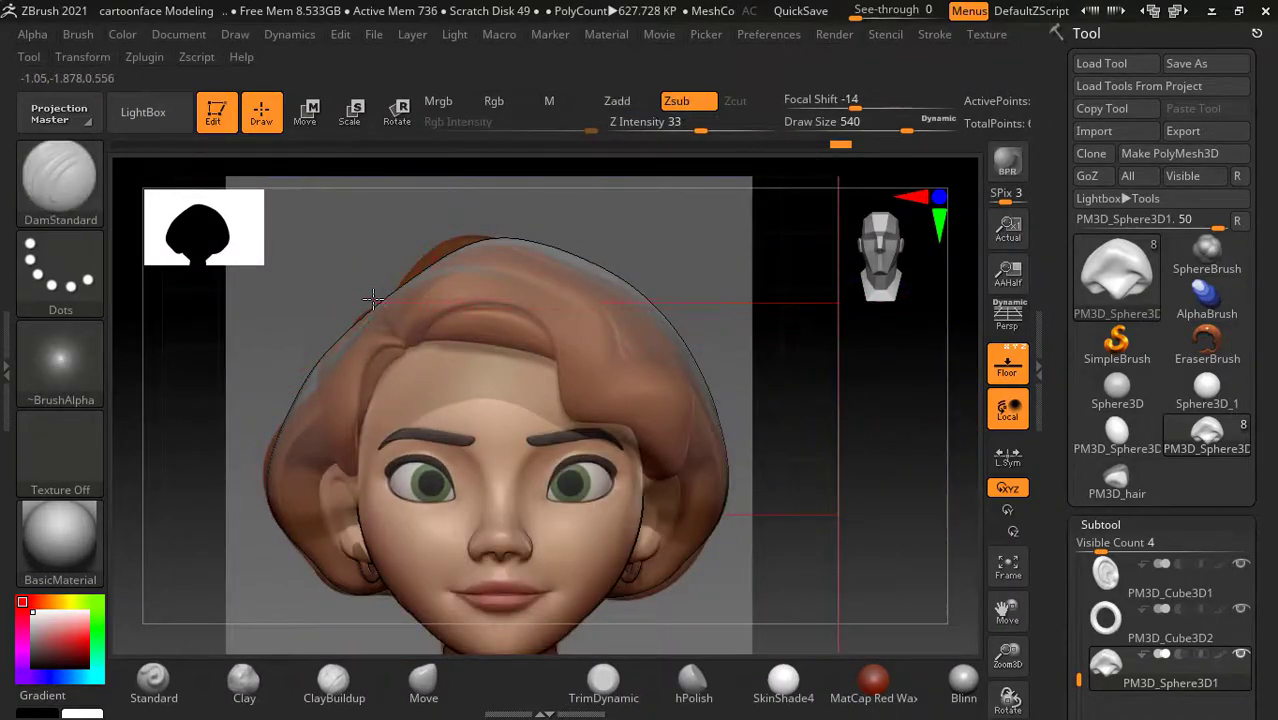
pyautogui.press('ctrl')
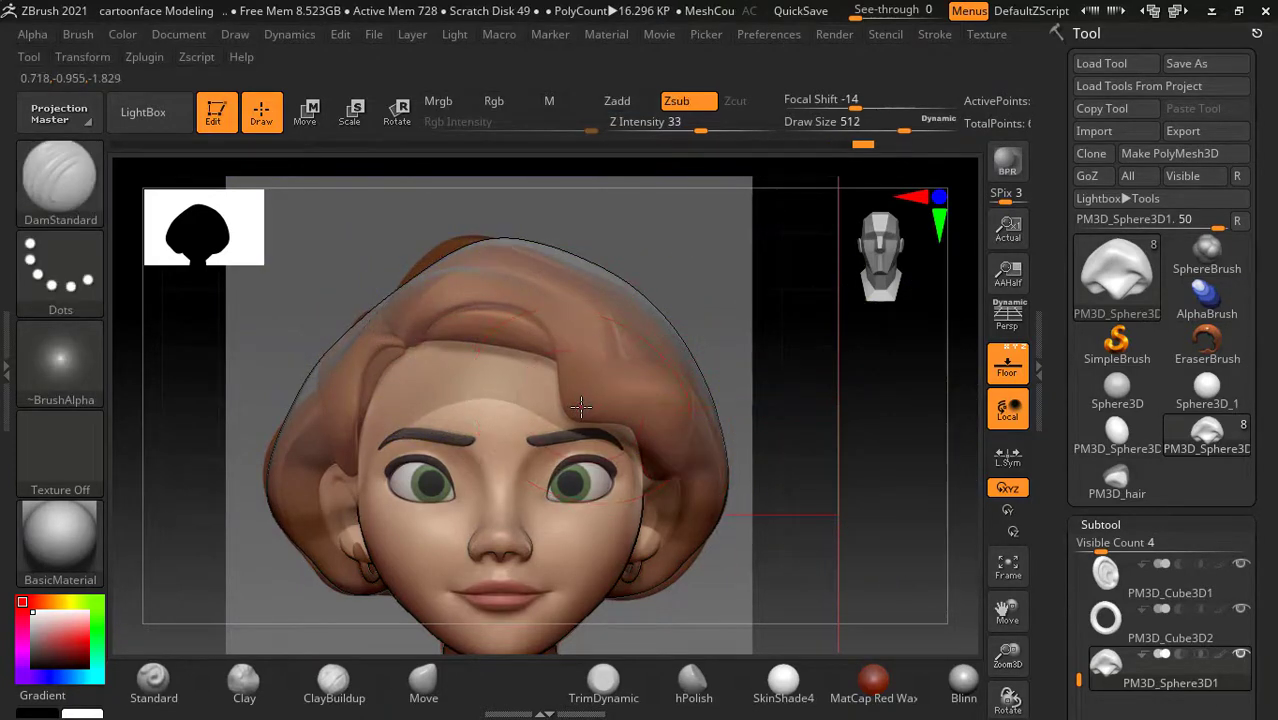
# Step: Carve a parting crease down the upper-left hair and smooth it
pyautogui.moveTo(820, 390)
pyautogui.mouseDown()
pyautogui.moveTo(844, 386)
pyautogui.moveTo(845, 463)
pyautogui.mouseUp()
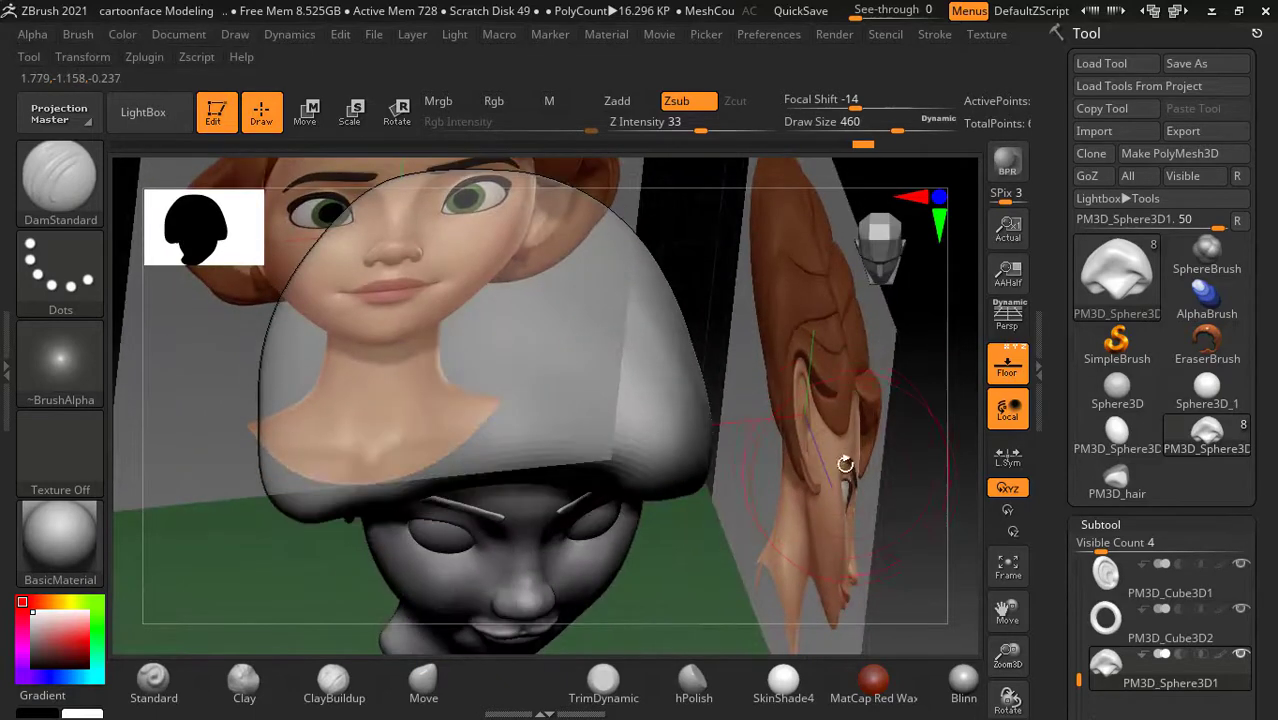
pyautogui.click(1013, 371)
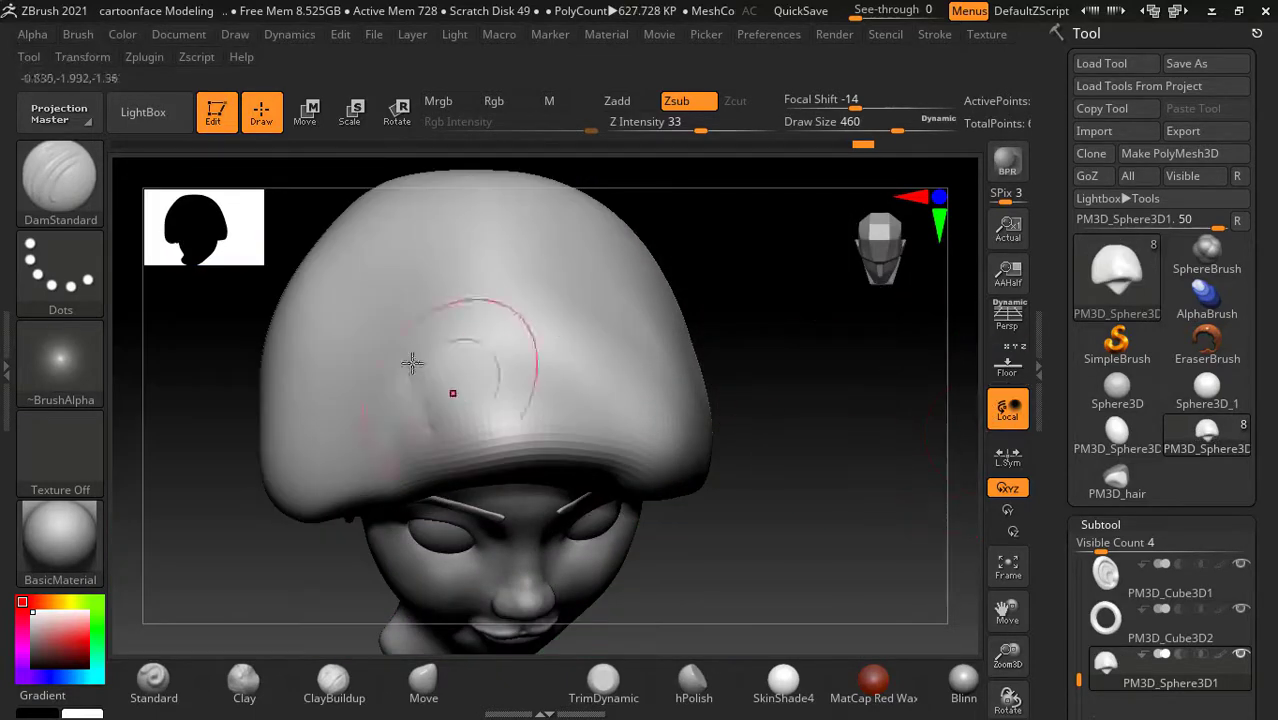
pyautogui.moveTo(336, 222)
pyautogui.mouseDown()
pyautogui.moveTo(385, 300)
pyautogui.moveTo(448, 462)
pyautogui.mouseUp()
pyautogui.moveTo(740, 506)
pyautogui.mouseDown()
pyautogui.moveTo(893, 380)
pyautogui.moveTo(864, 391)
pyautogui.mouseUp()
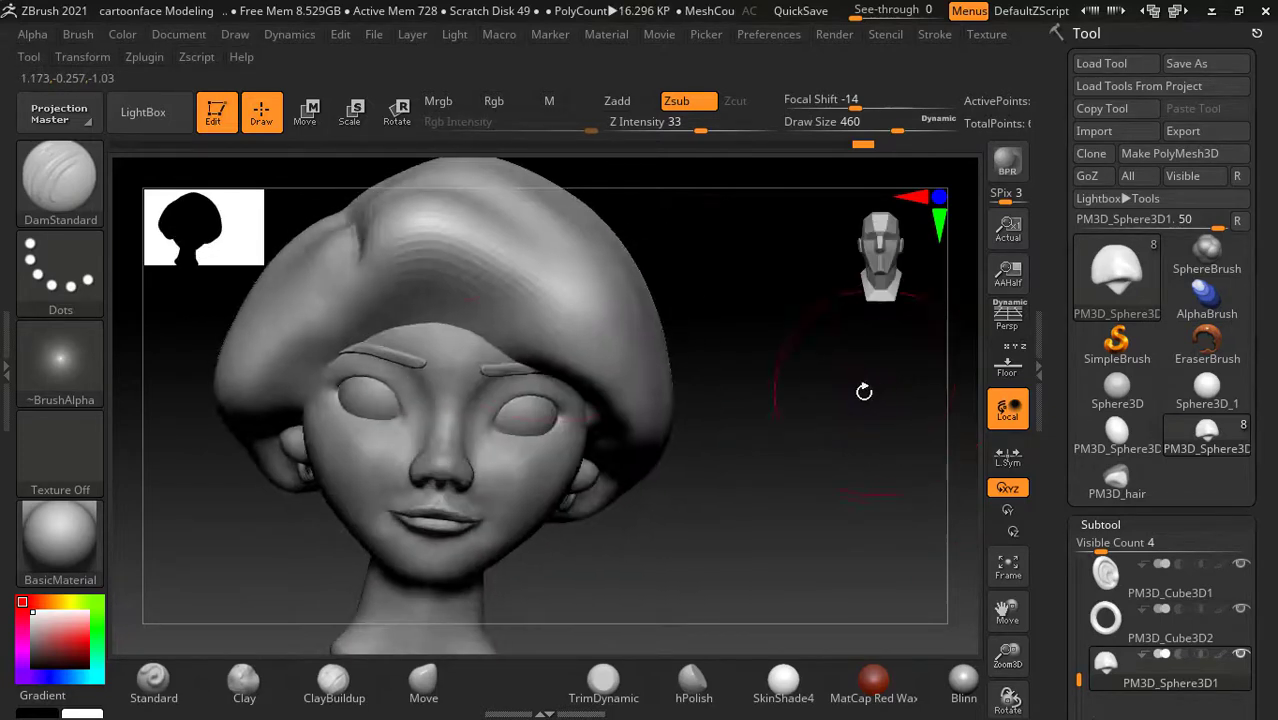
pyautogui.moveTo(330, 245)
pyautogui.keyDown('shift'); pyautogui.mouseDown()
pyautogui.moveTo(388, 214)
pyautogui.moveTo(362, 285)
pyautogui.moveTo(371, 262)
pyautogui.mouseUp(); pyautogui.keyUp('shift')
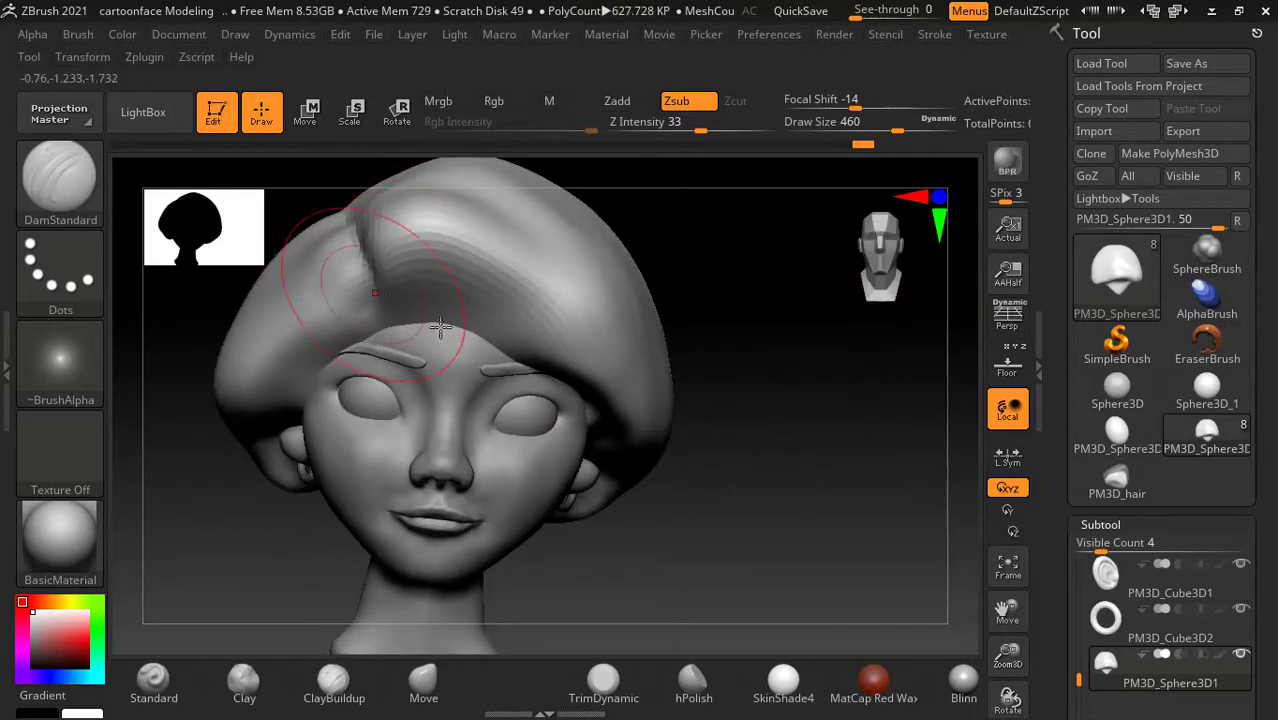
pyautogui.moveTo(770, 315)
pyautogui.keyDown('shift'); pyautogui.mouseDown()
pyautogui.moveTo(857, 411)
pyautogui.moveTo(938, 447)
pyautogui.mouseUp(); pyautogui.keyUp('shift')
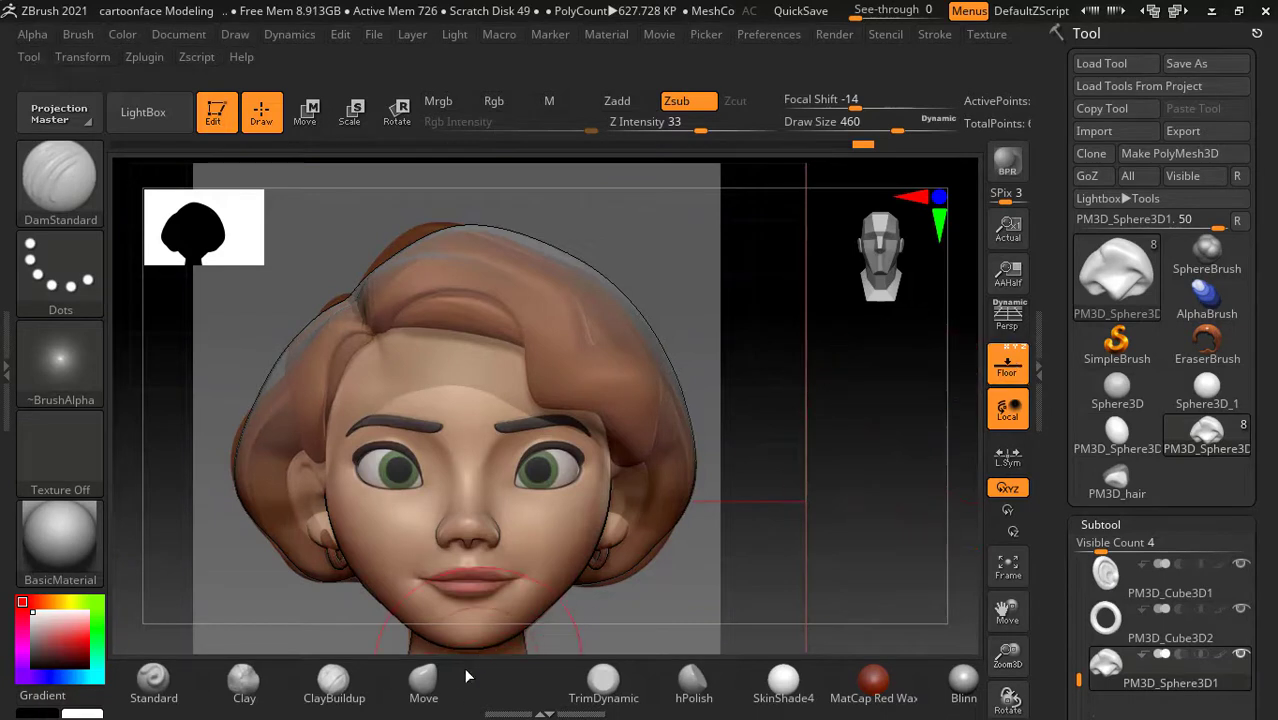
# Step: Lift the forehead fringe upward with the Move brush to match the reference
pyautogui.click(423, 682)
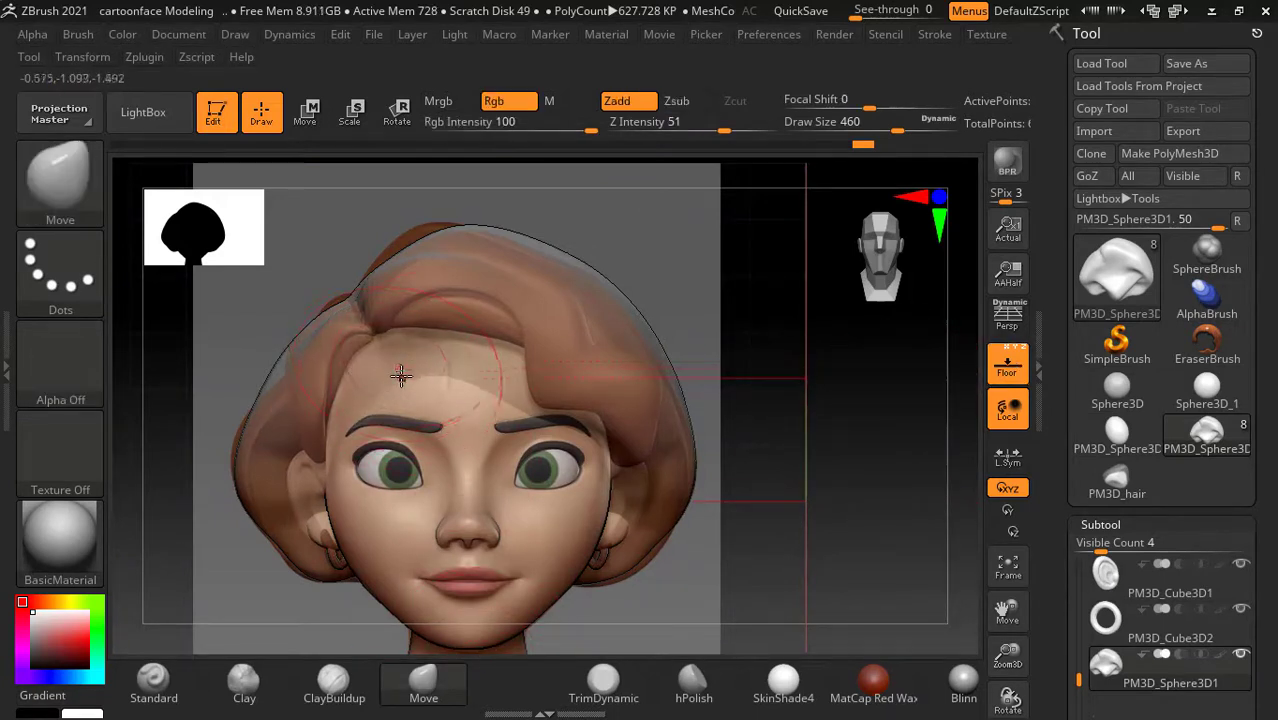
pyautogui.moveTo(470, 383); pyautogui.dragTo(493, 290)
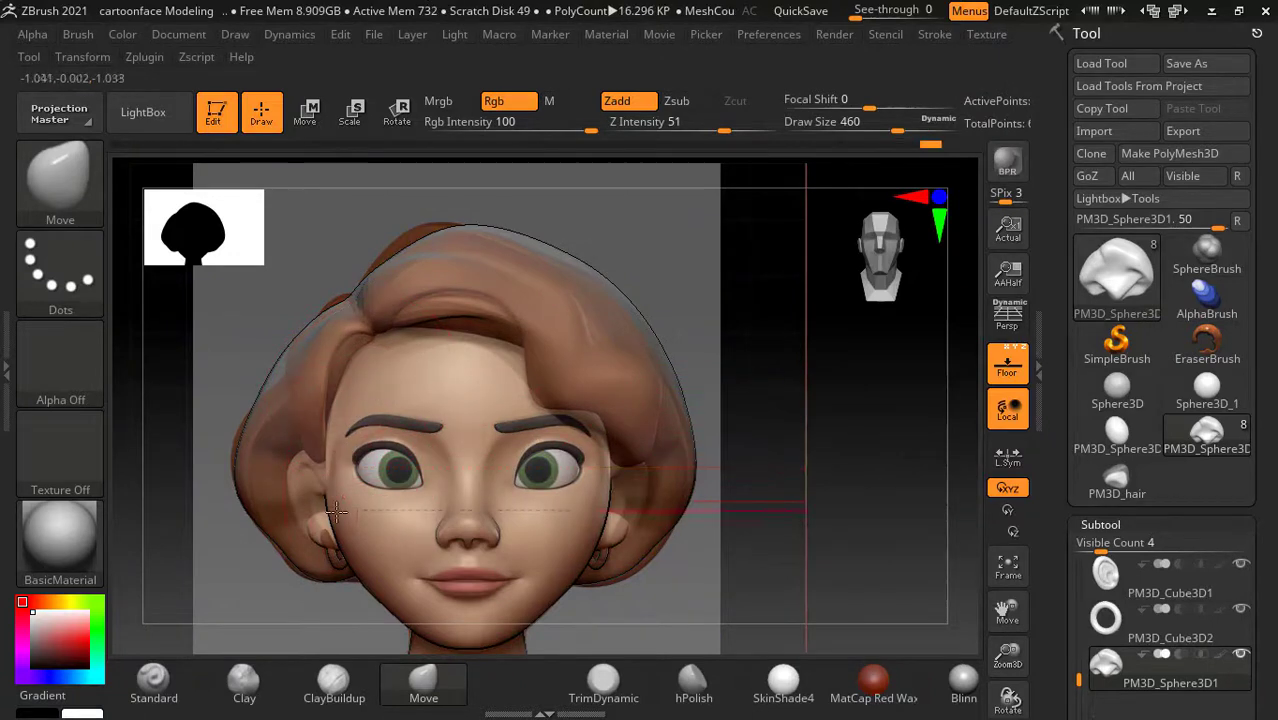
pyautogui.click(1007, 364)
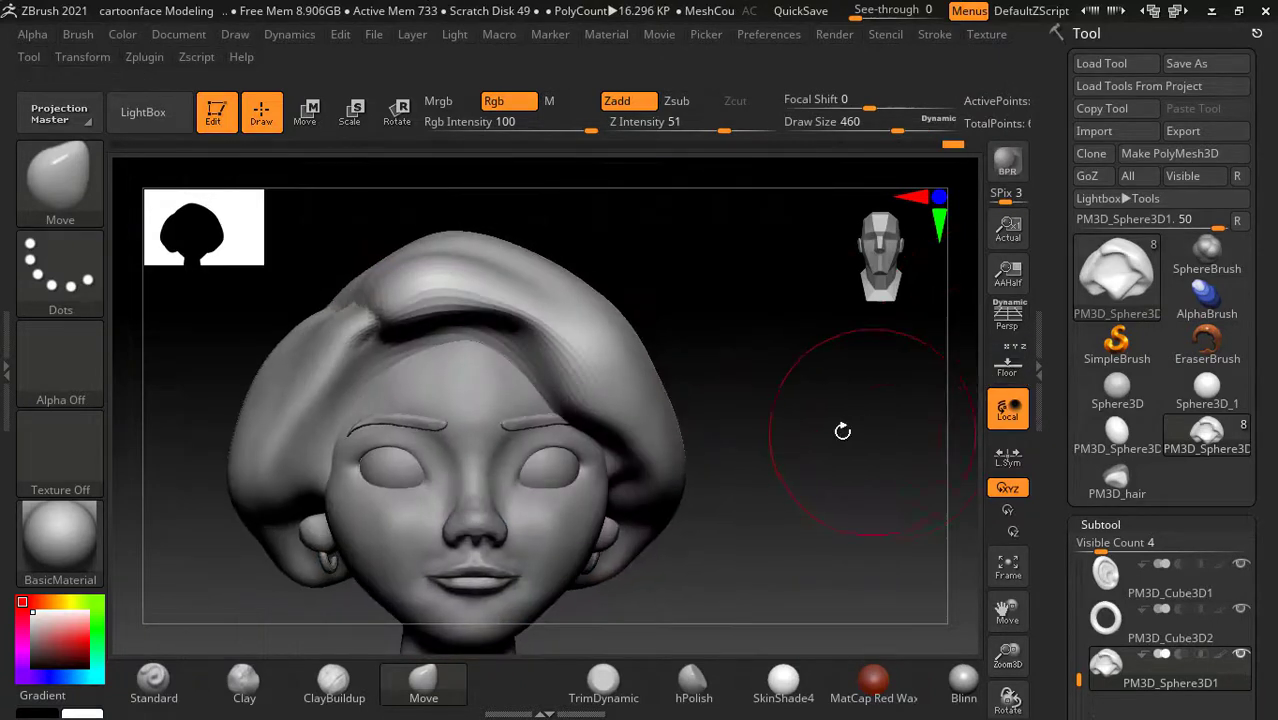
pyautogui.moveTo(701, 388)
pyautogui.mouseDown()
pyautogui.moveTo(797, 372)
pyautogui.moveTo(819, 403)
pyautogui.moveTo(756, 381)
pyautogui.moveTo(793, 402)
pyautogui.moveTo(776, 381)
pyautogui.moveTo(802, 417)
pyautogui.moveTo(874, 437)
pyautogui.moveTo(822, 459)
pyautogui.moveTo(842, 471)
pyautogui.moveTo(853, 456)
pyautogui.moveTo(810, 436)
pyautogui.moveTo(807, 408)
pyautogui.mouseUp()
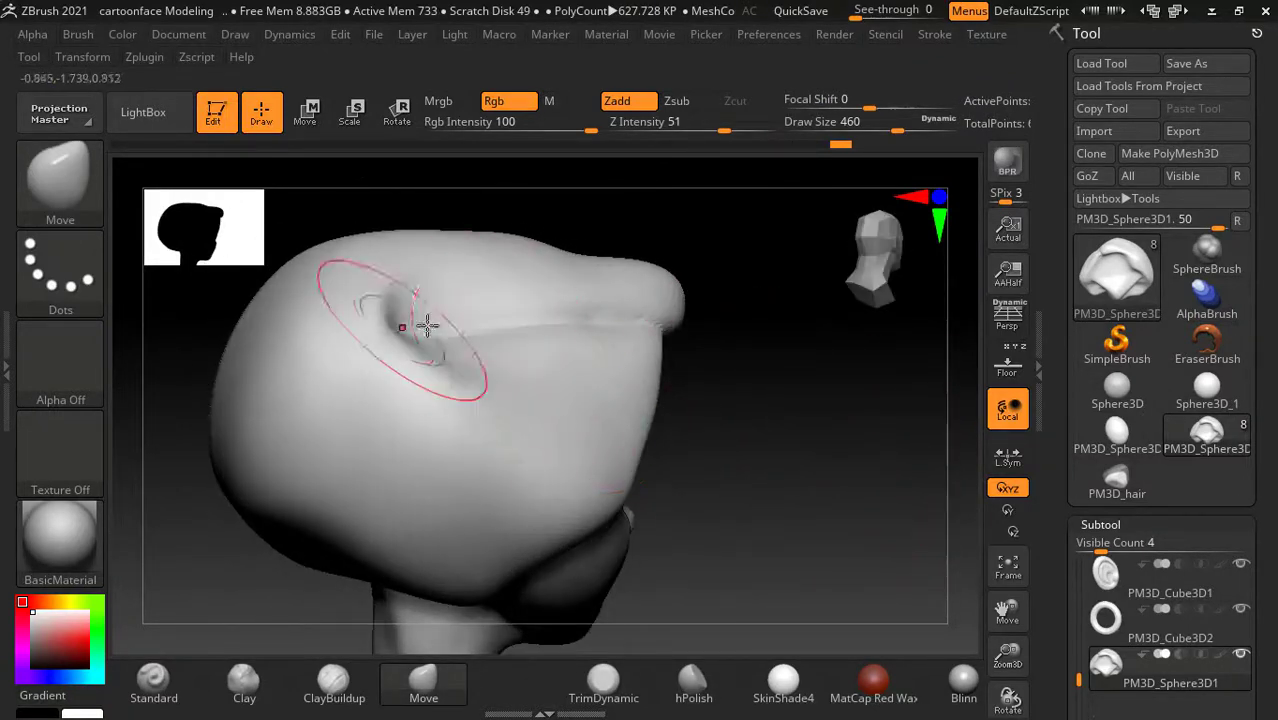
pyautogui.hotkey('ctrl', 'z')
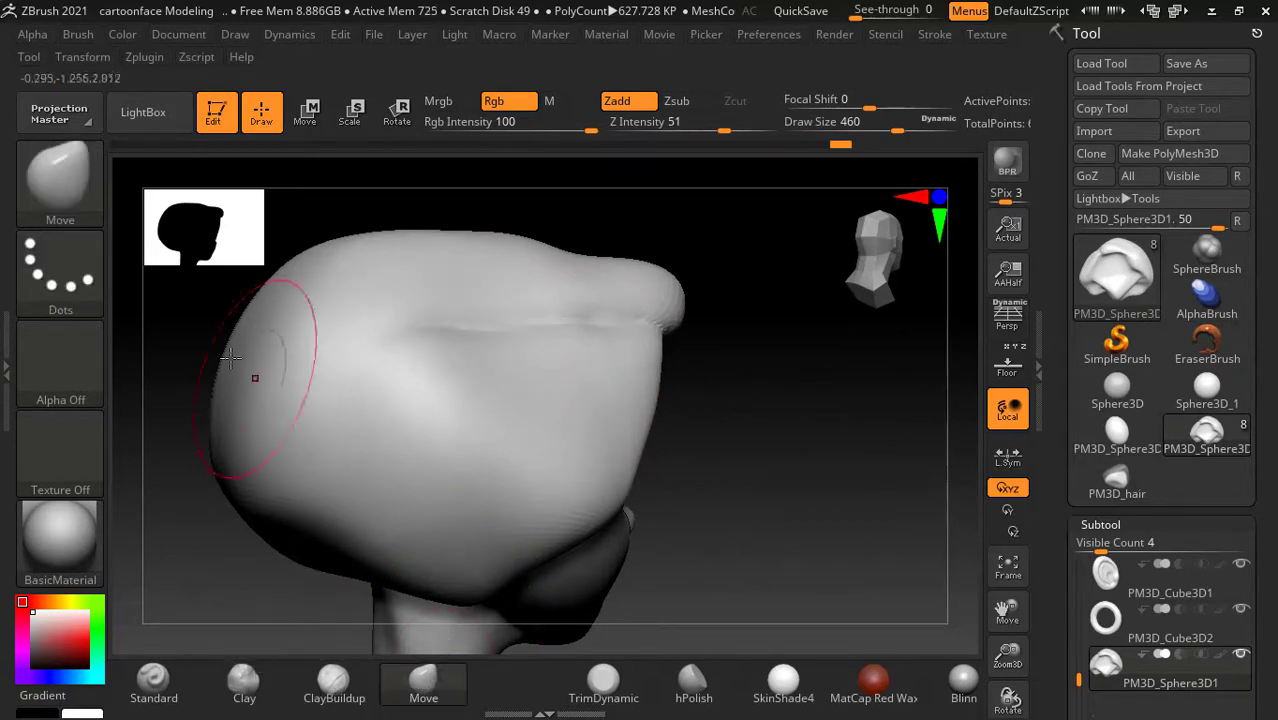
# Step: Carve a DamStandard groove across the hair's side, then bring up reference.jpg in ACDSee
pyautogui.click(60, 185)
pyautogui.press('d')
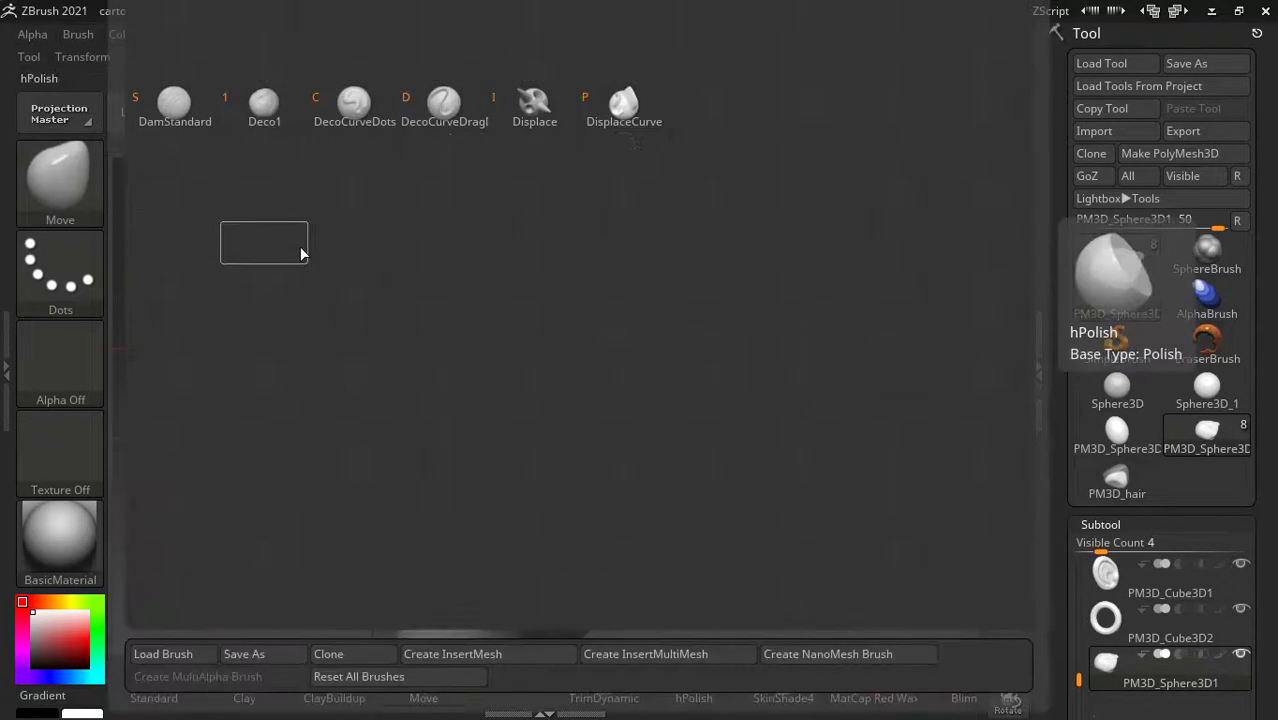
pyautogui.press('s')
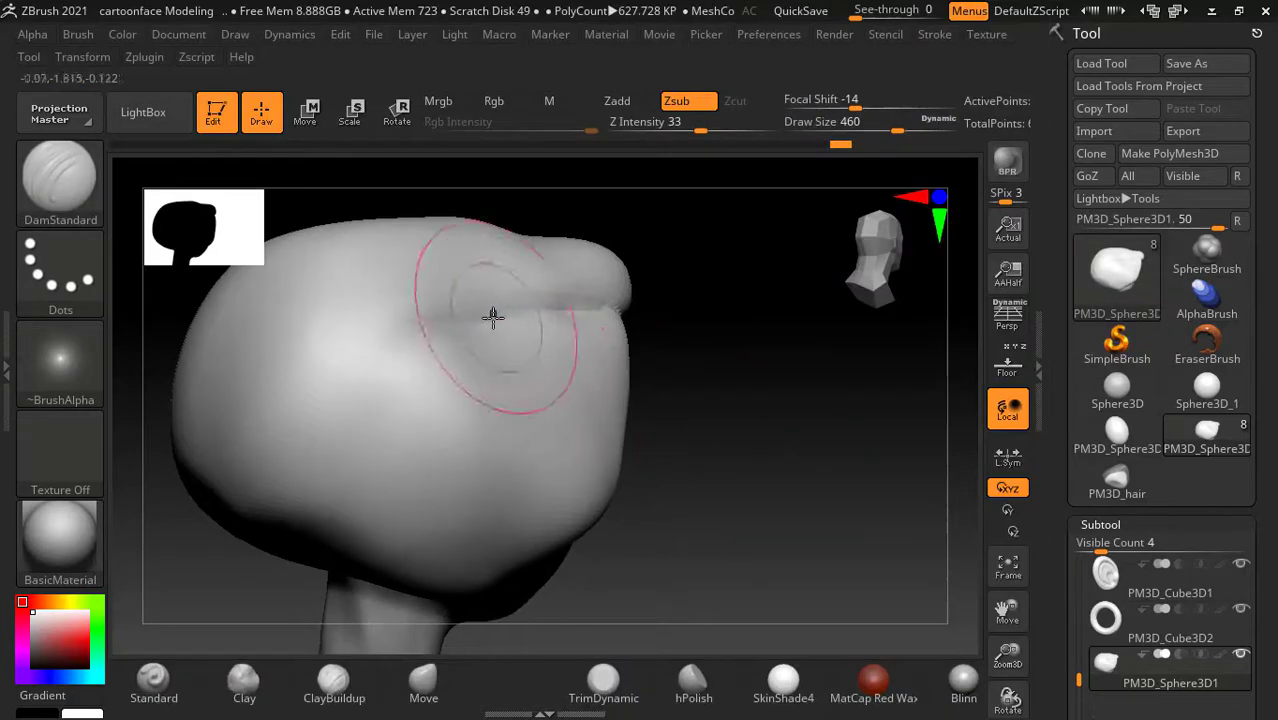
pyautogui.moveTo(493, 317); pyautogui.dragTo(495, 320)
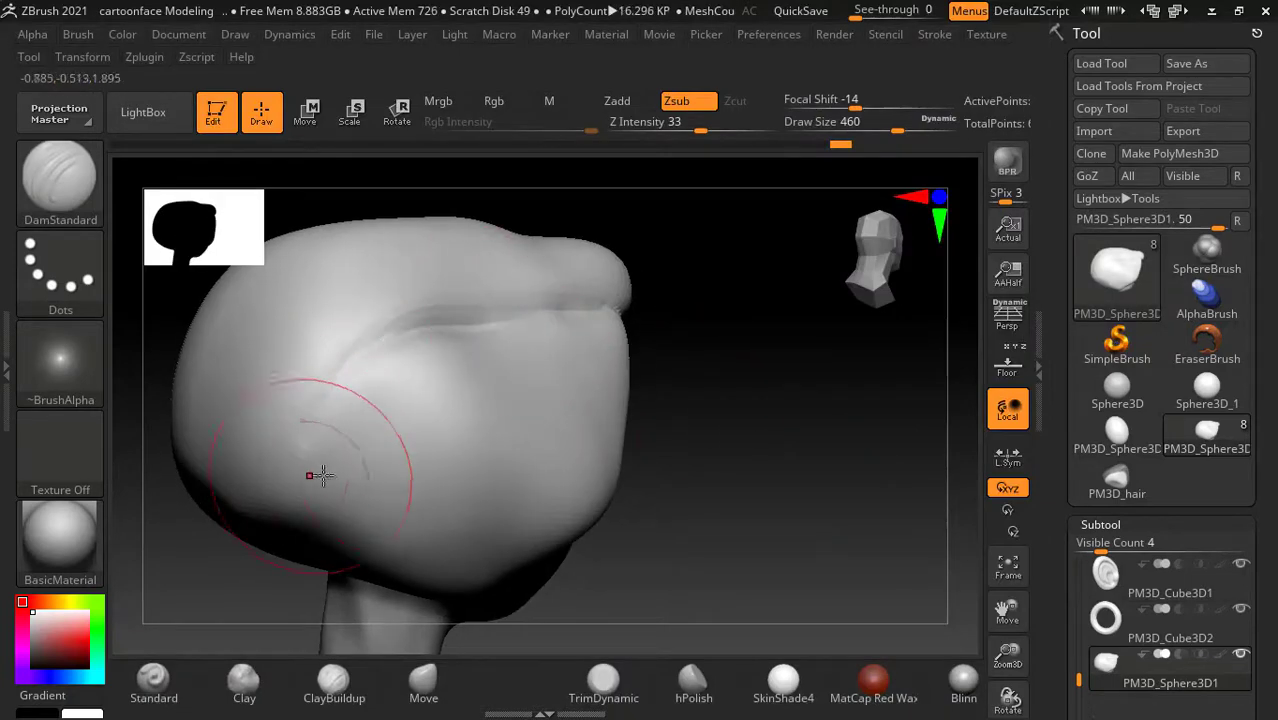
pyautogui.hotkey('alt', 'Tab')
pyautogui.click(452, 408)
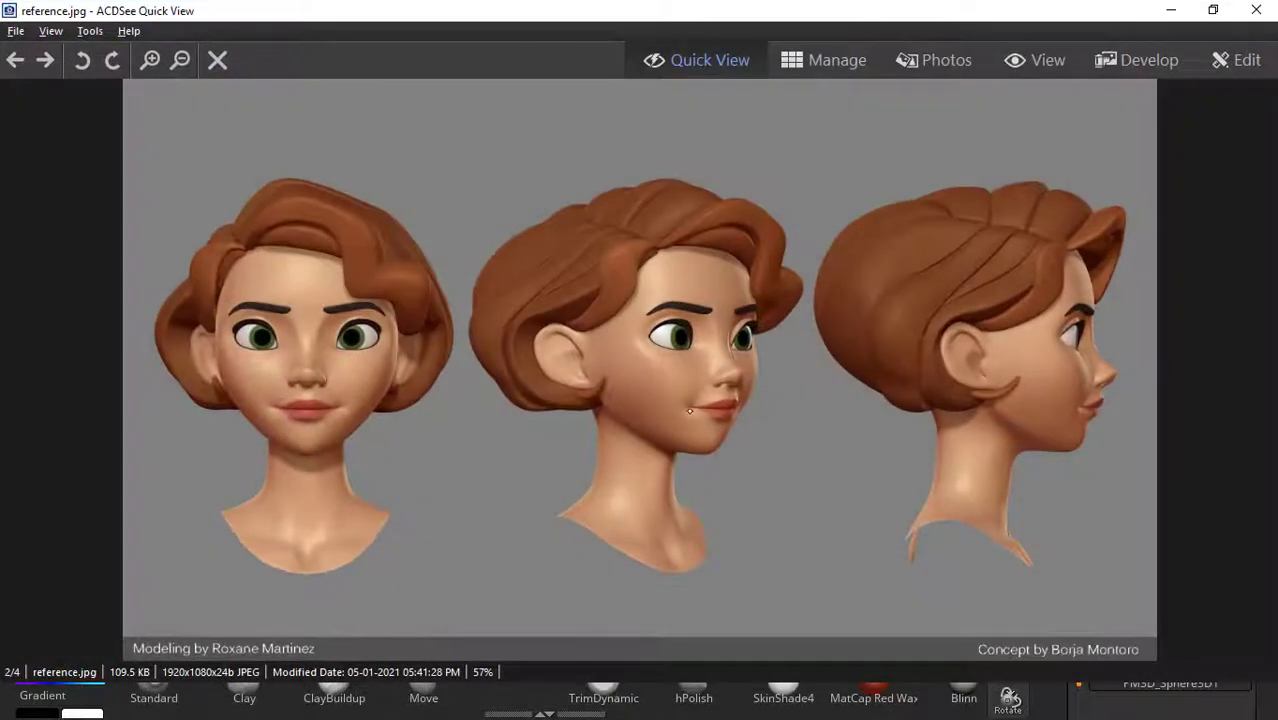
# Step: Shrink the reference window, then deepen the side crease and carve a small vertical groove
pyautogui.click(1213, 10)
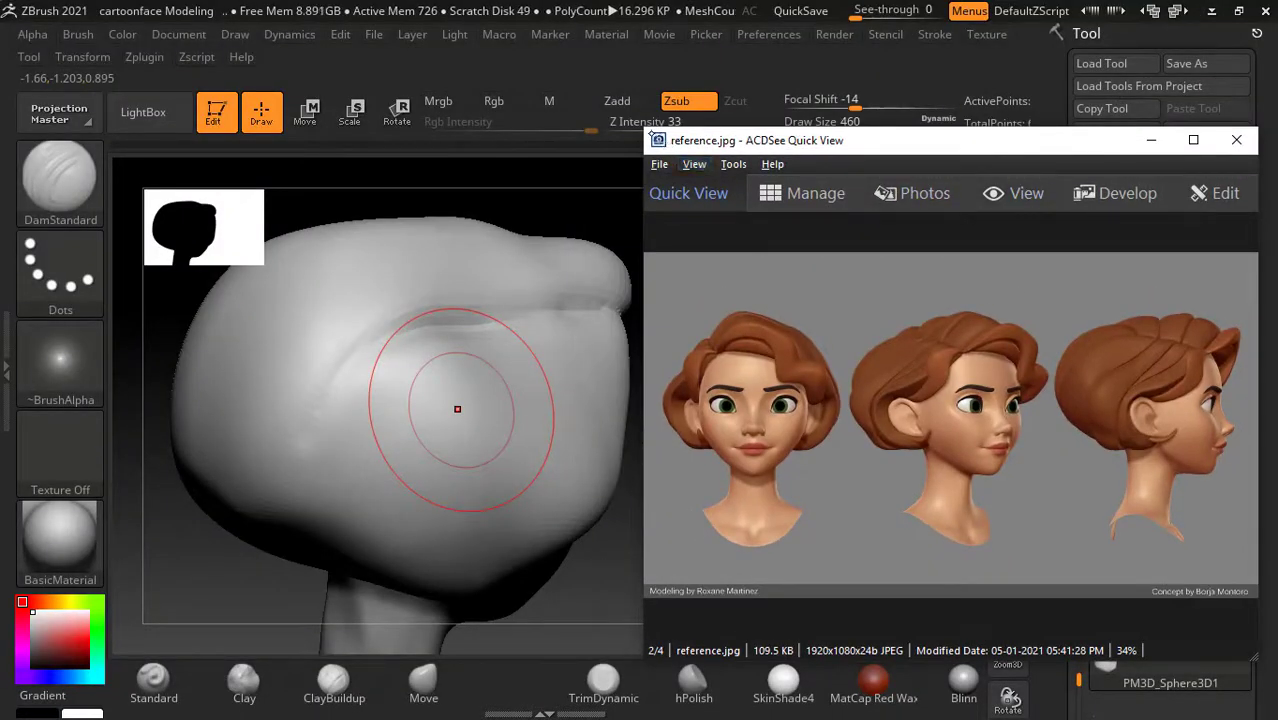
pyautogui.moveTo(646, 132); pyautogui.dragTo(746, 152)
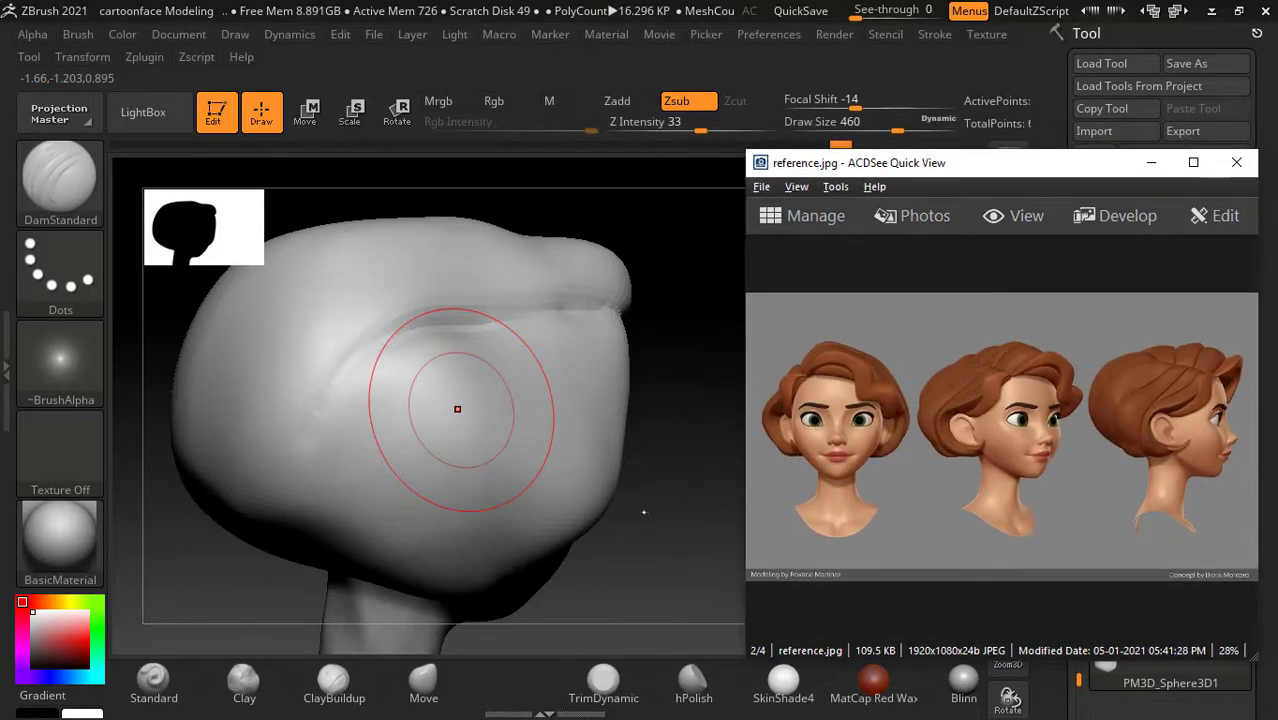
pyautogui.moveTo(643, 512)
pyautogui.mouseDown()
pyautogui.moveTo(622, 491)
pyautogui.moveTo(653, 491)
pyautogui.mouseUp()
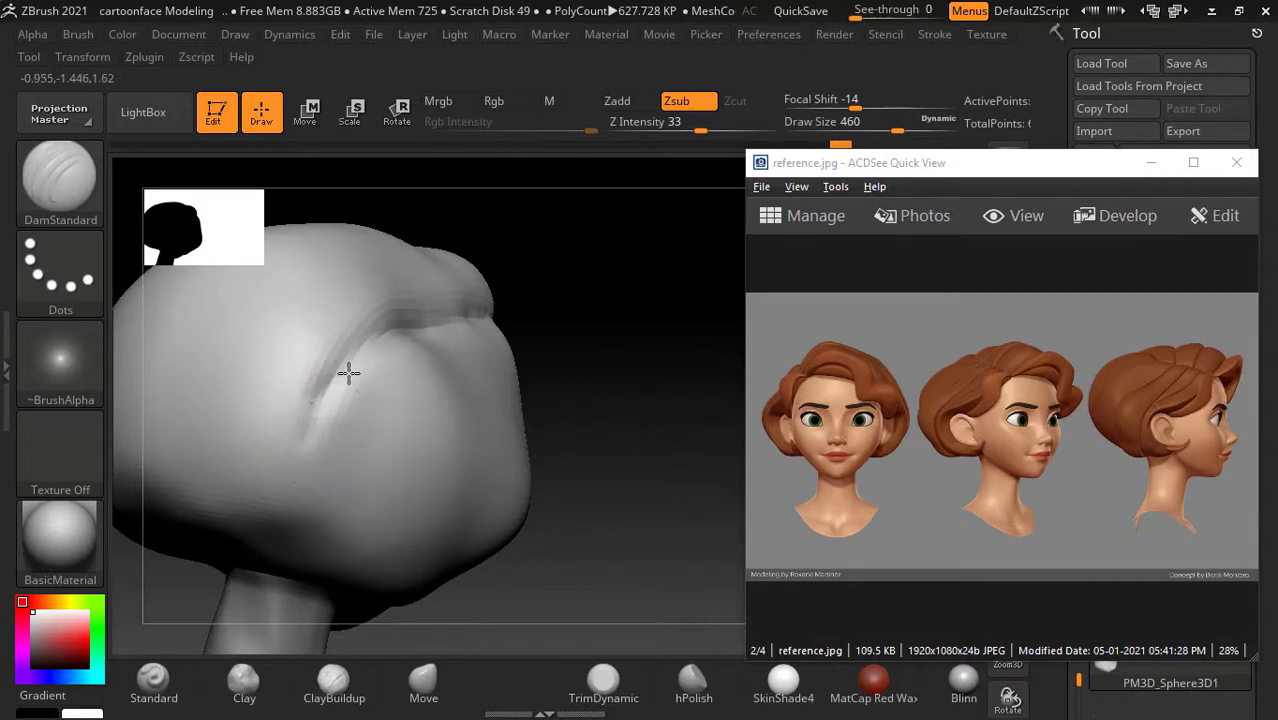
pyautogui.moveTo(348, 371); pyautogui.dragTo(307, 435)
pyautogui.moveTo(600, 320)
pyautogui.mouseDown()
pyautogui.moveTo(625, 414)
pyautogui.moveTo(548, 509)
pyautogui.mouseUp()
pyautogui.moveTo(236, 509)
pyautogui.keyDown('shift'); pyautogui.mouseDown()
pyautogui.moveTo(222, 568)
pyautogui.moveTo(262, 502)
pyautogui.moveTo(252, 522)
pyautogui.mouseUp(); pyautogui.keyUp('shift')
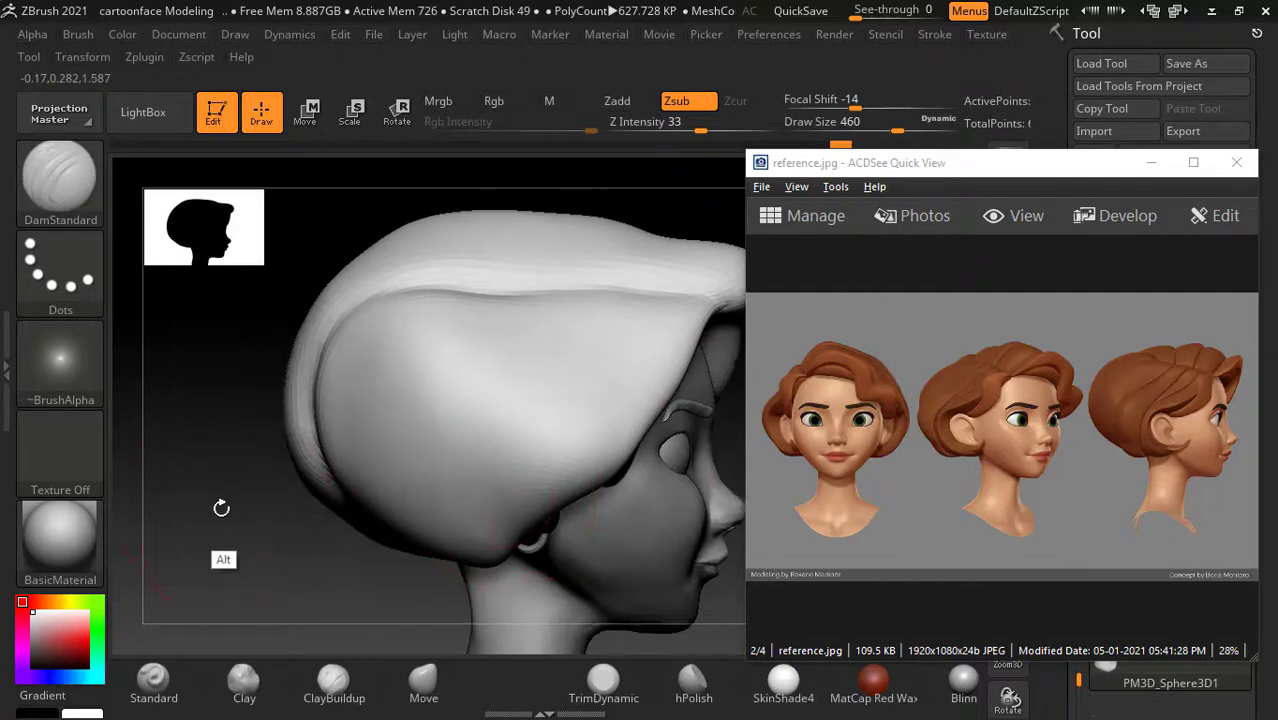
pyautogui.moveTo(465, 314); pyautogui.dragTo(465, 337)
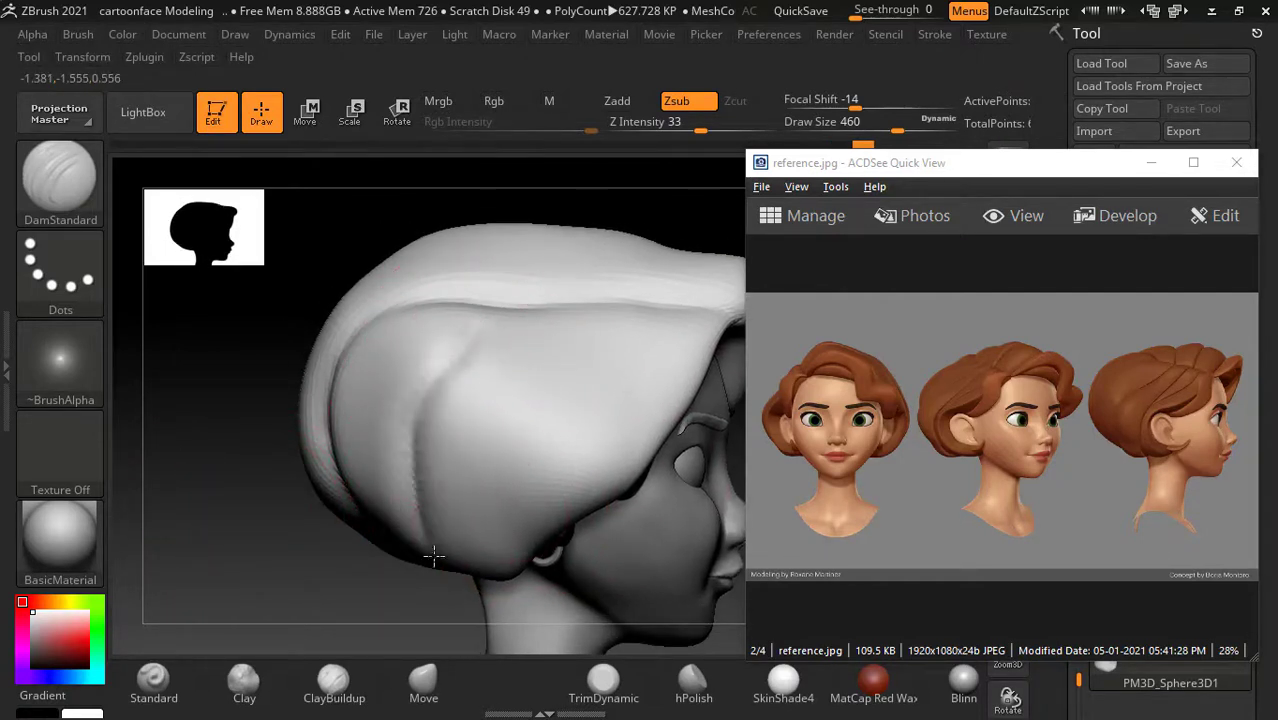
# Step: Drop a subdivision level, reduce brush size four steps, and carve thin strand grooves down the hair
pyautogui.hotkey('shift', 'd')
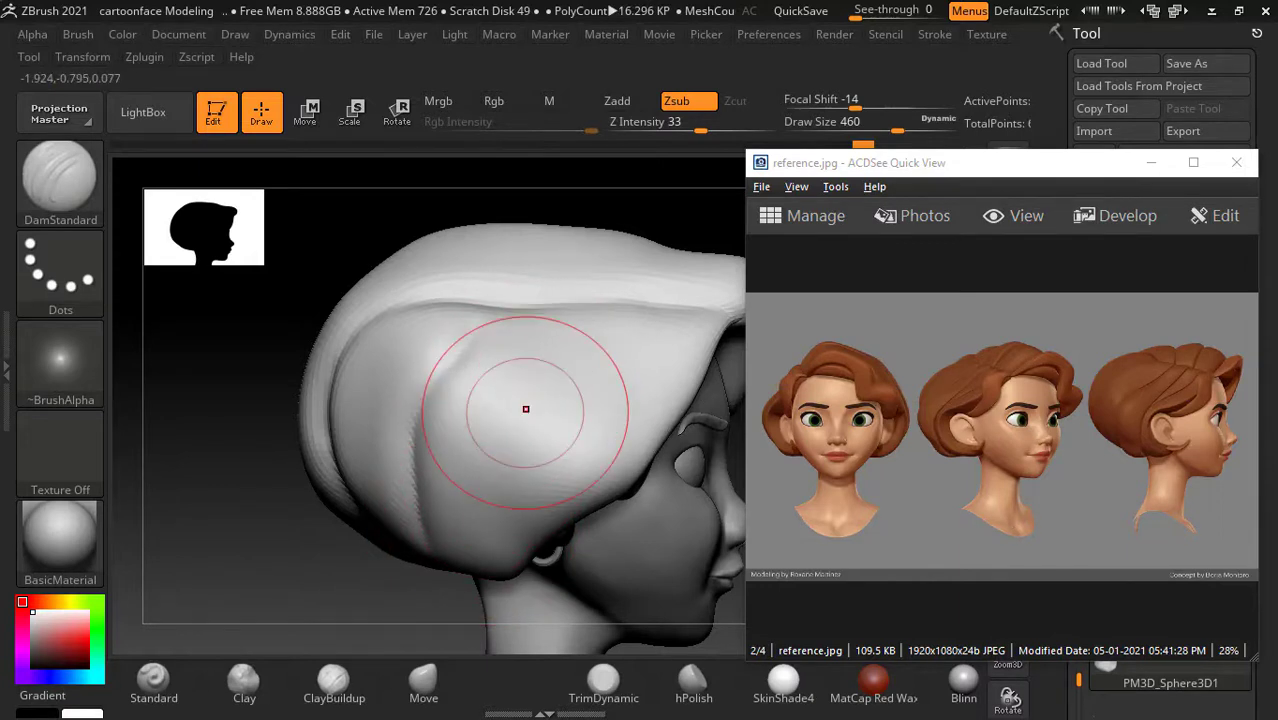
pyautogui.press('[')
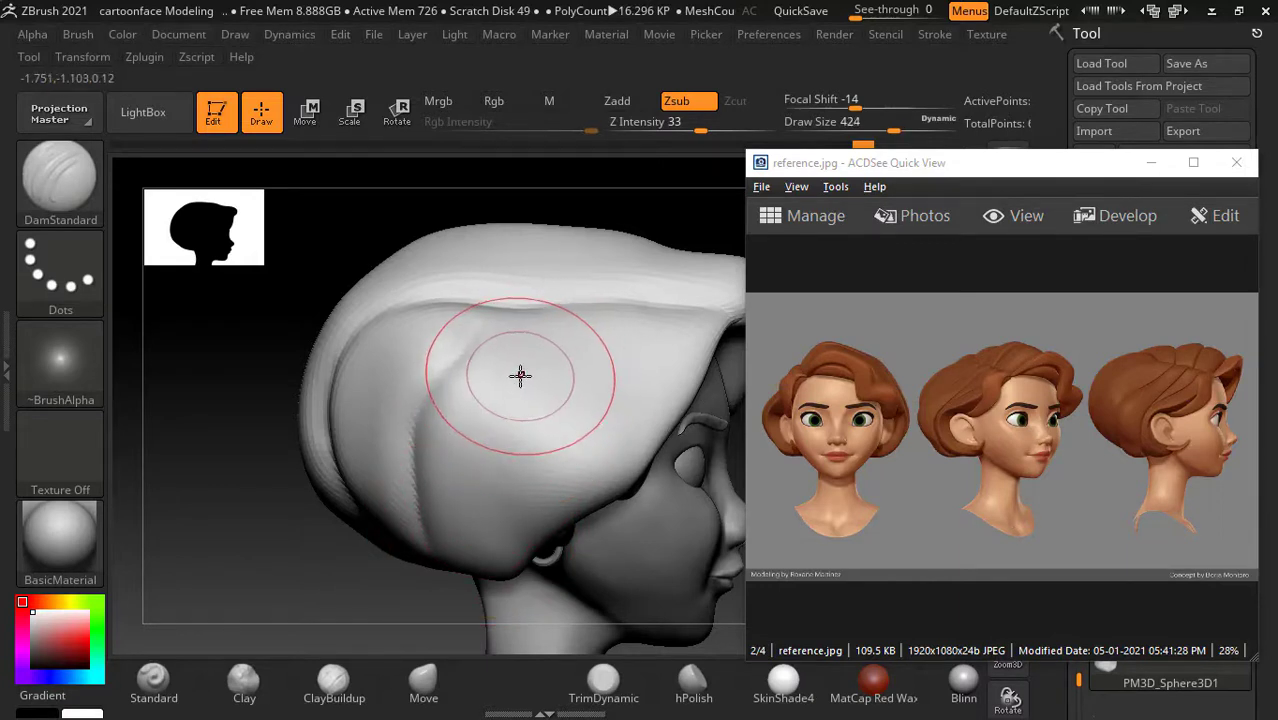
pyautogui.press('[')
pyautogui.press('[')
pyautogui.press('[')
pyautogui.press('[')
pyautogui.press('[')
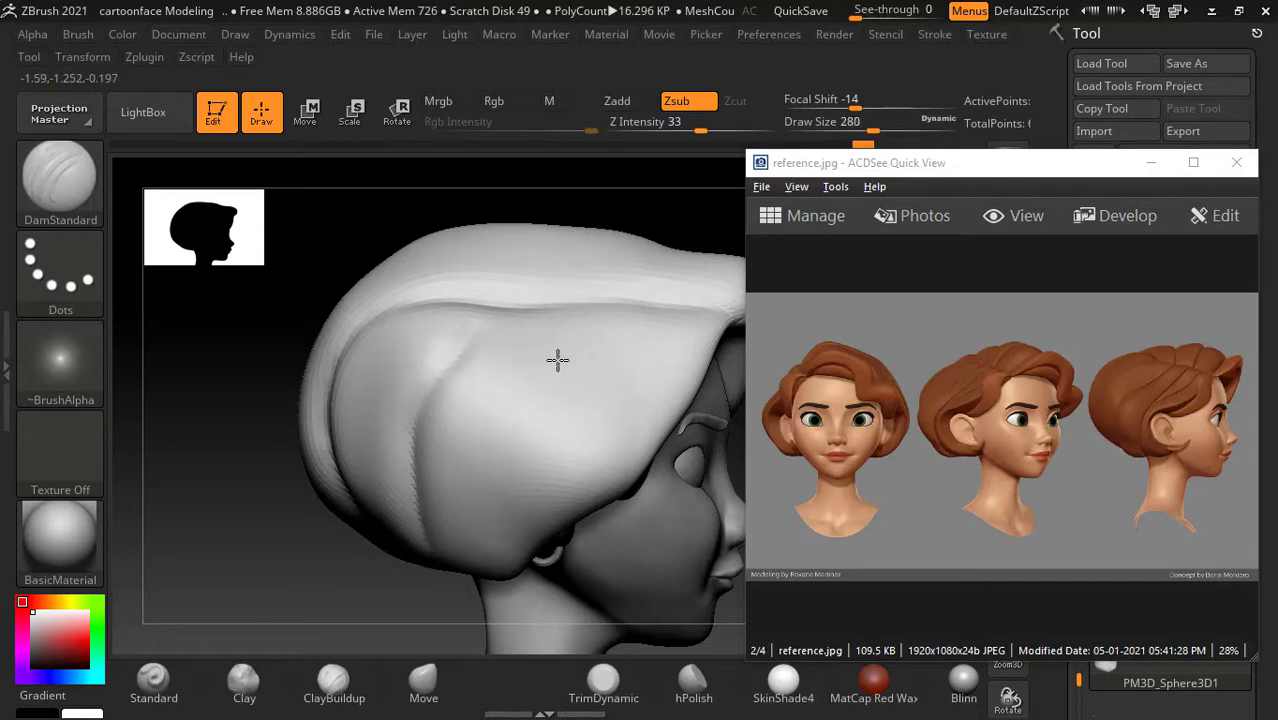
pyautogui.press('[')
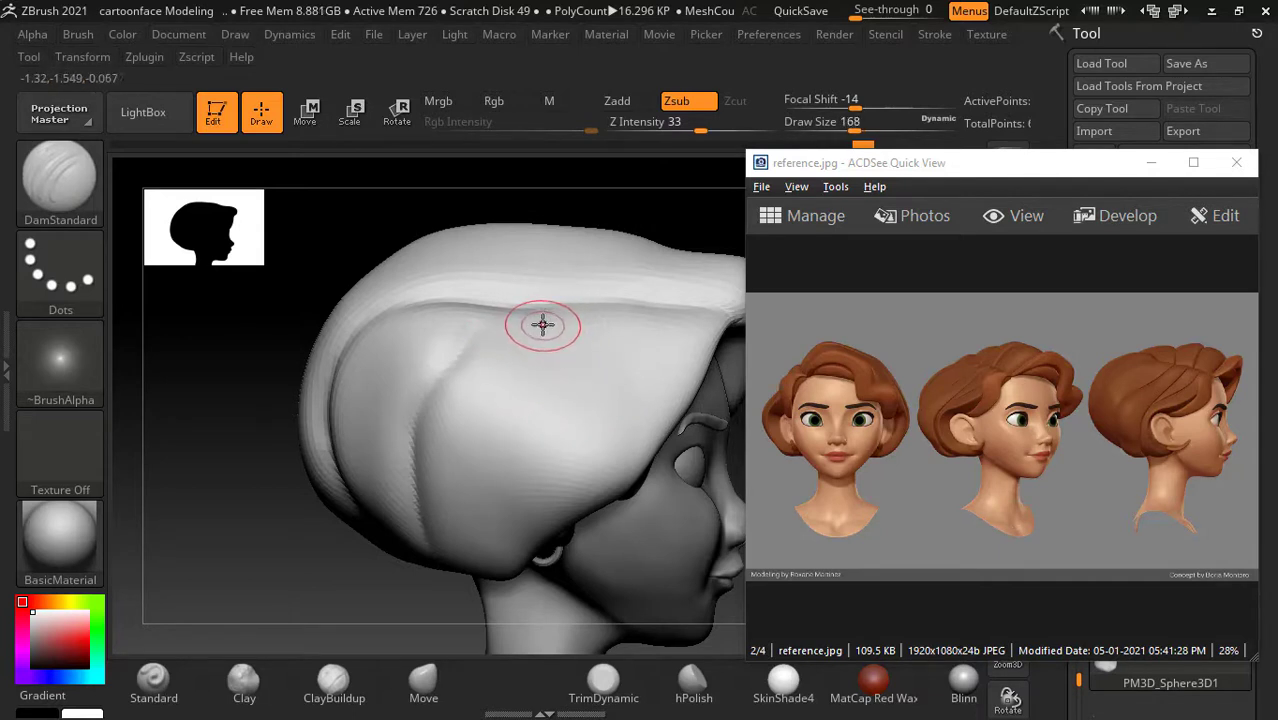
pyautogui.press('[')
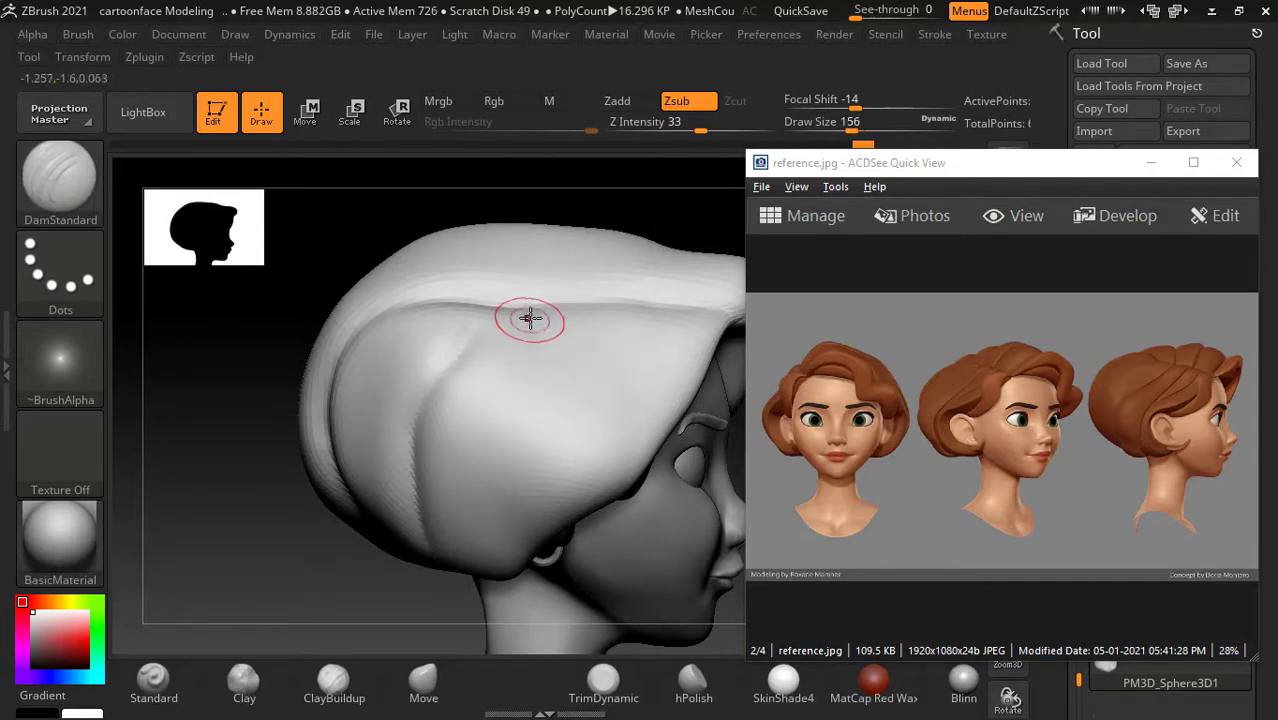
pyautogui.moveTo(506, 400)
pyautogui.mouseDown()
pyautogui.moveTo(521, 372)
pyautogui.moveTo(505, 406)
pyautogui.mouseUp()
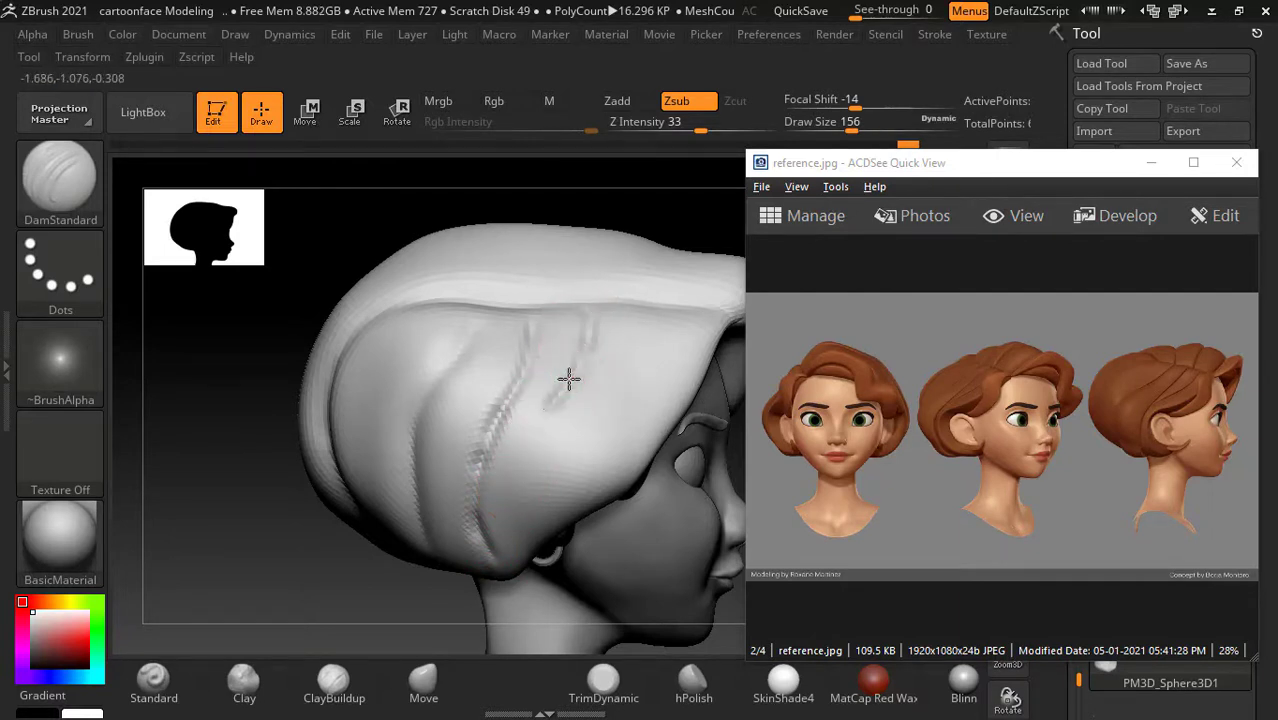
pyautogui.moveTo(568, 378); pyautogui.dragTo(538, 414)
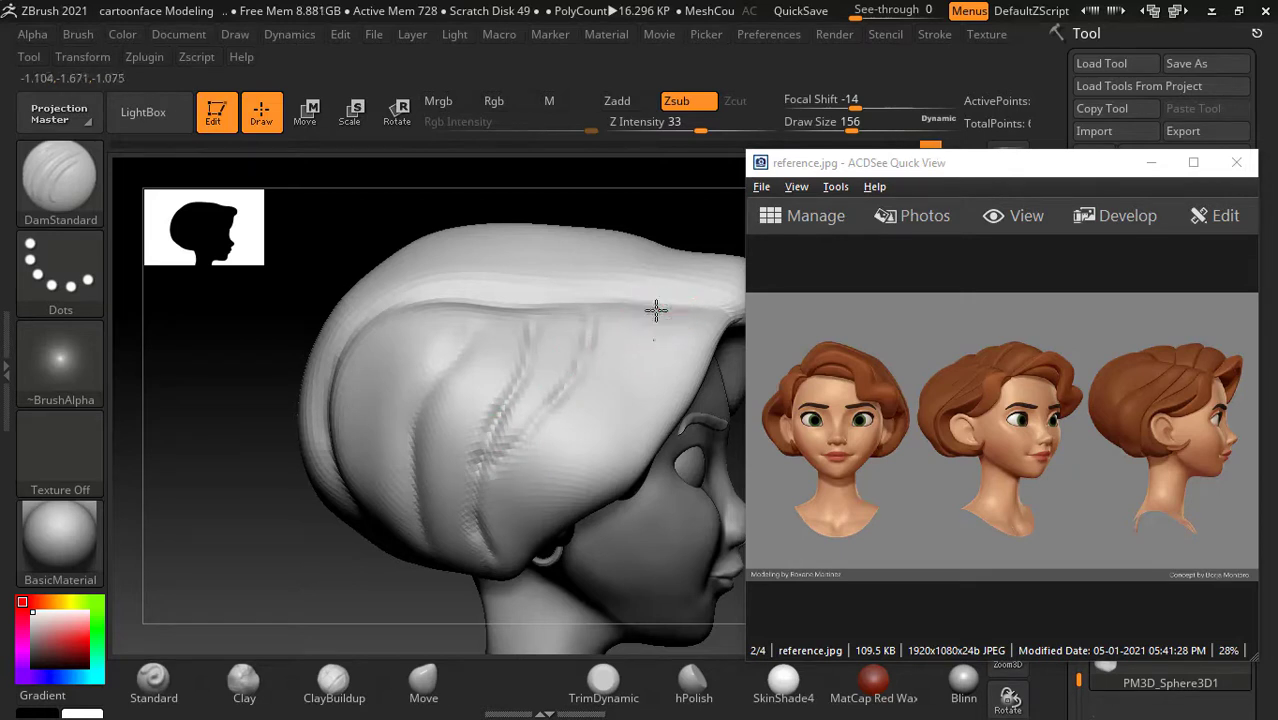
pyautogui.moveTo(656, 310); pyautogui.dragTo(622, 402)
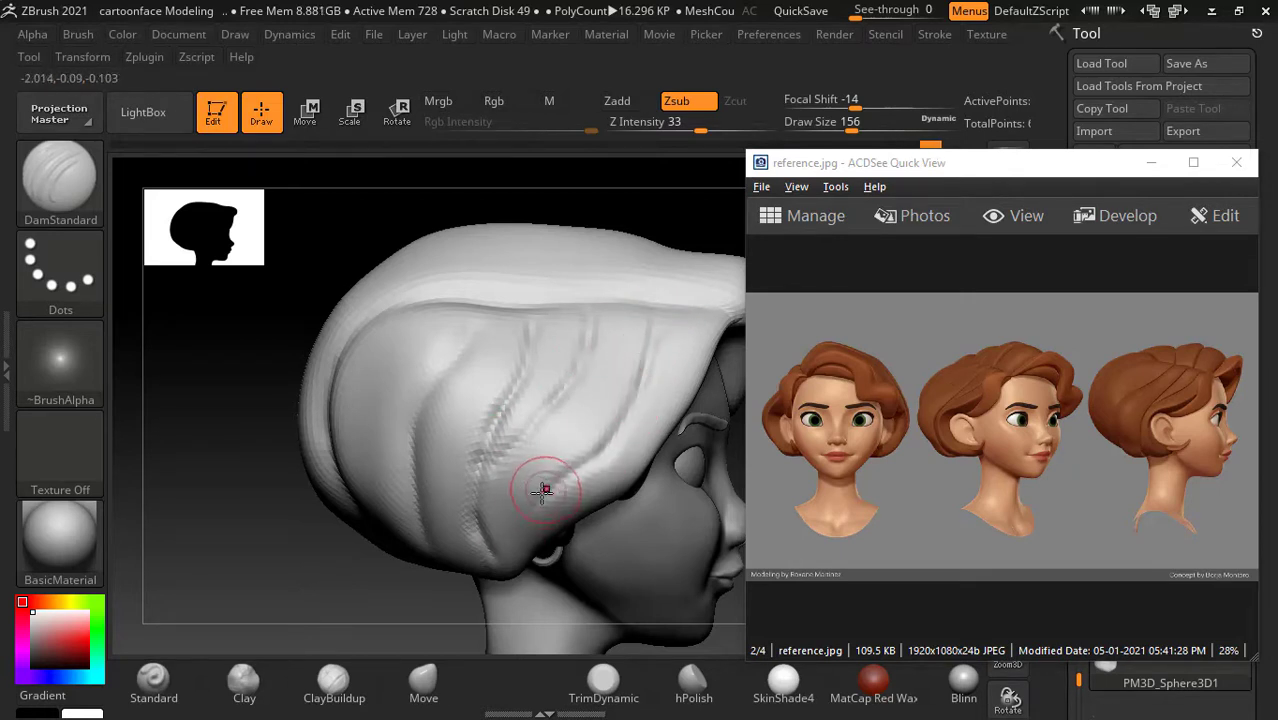
# Step: Orbit the head through front, top and three-quarter views to inspect the grooves
pyautogui.moveTo(353, 582)
pyautogui.mouseDown()
pyautogui.moveTo(205, 531)
pyautogui.moveTo(314, 531)
pyautogui.moveTo(257, 456)
pyautogui.moveTo(305, 512)
pyautogui.moveTo(453, 478)
pyautogui.mouseUp()
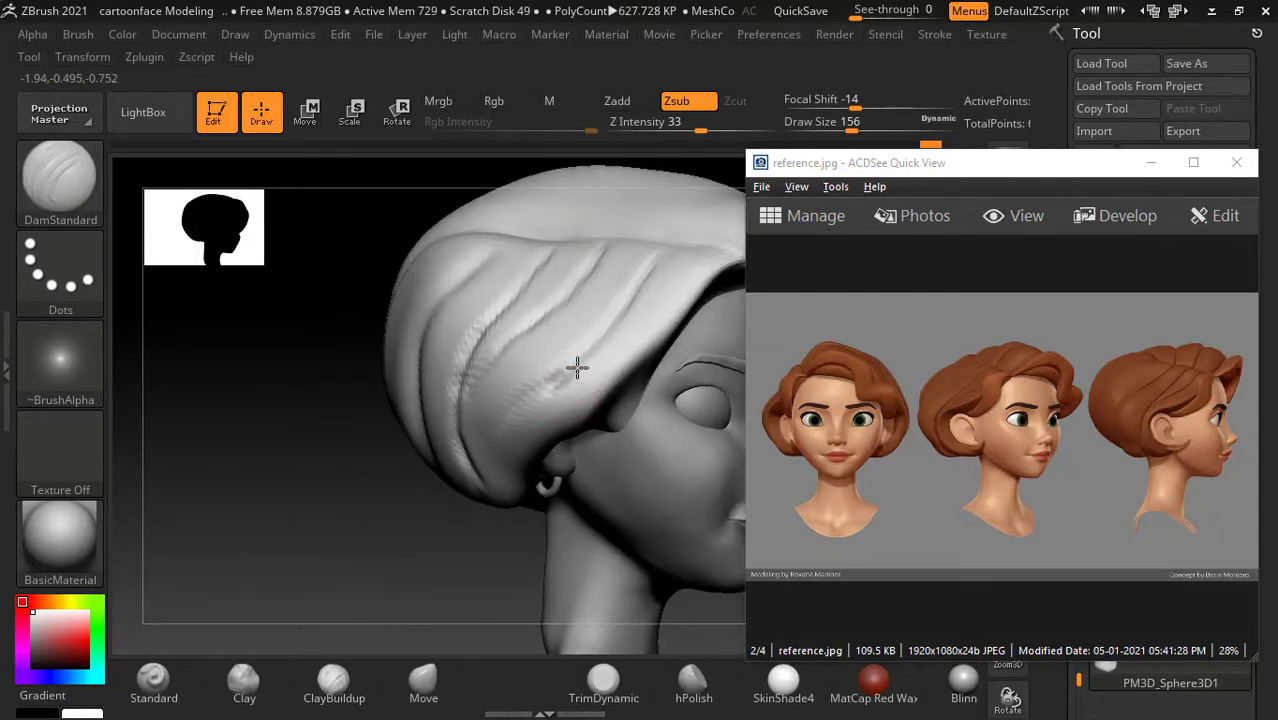
pyautogui.moveTo(492, 530)
pyautogui.mouseDown()
pyautogui.moveTo(362, 528)
pyautogui.moveTo(399, 471)
pyautogui.moveTo(450, 482)
pyautogui.moveTo(319, 523)
pyautogui.mouseUp()
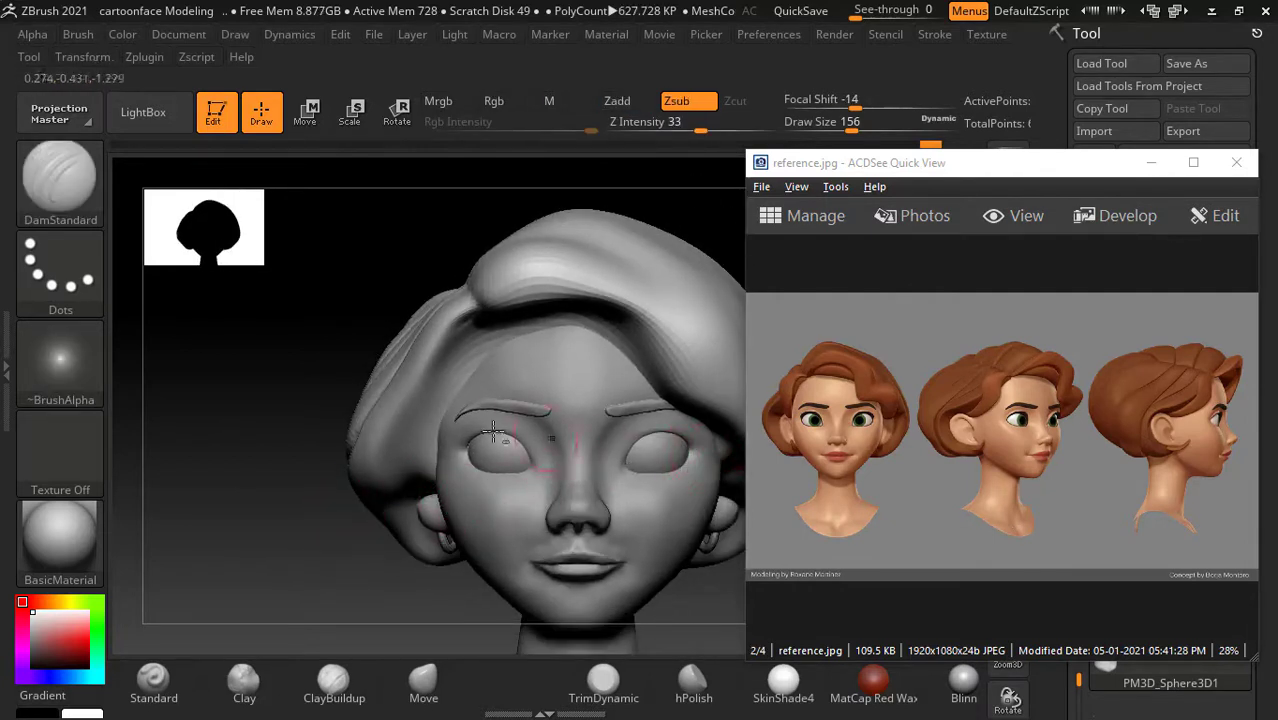
pyautogui.moveTo(385, 297); pyautogui.dragTo(378, 240)
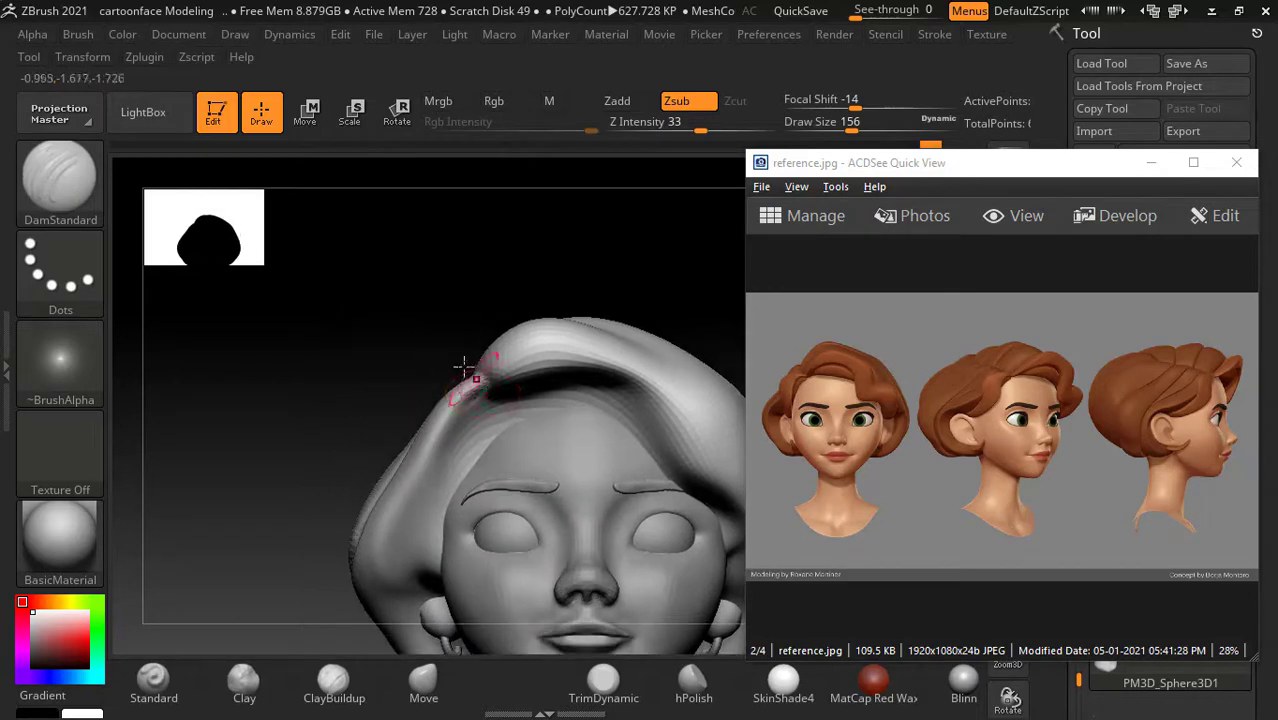
pyautogui.moveTo(464, 367); pyautogui.dragTo(518, 374)
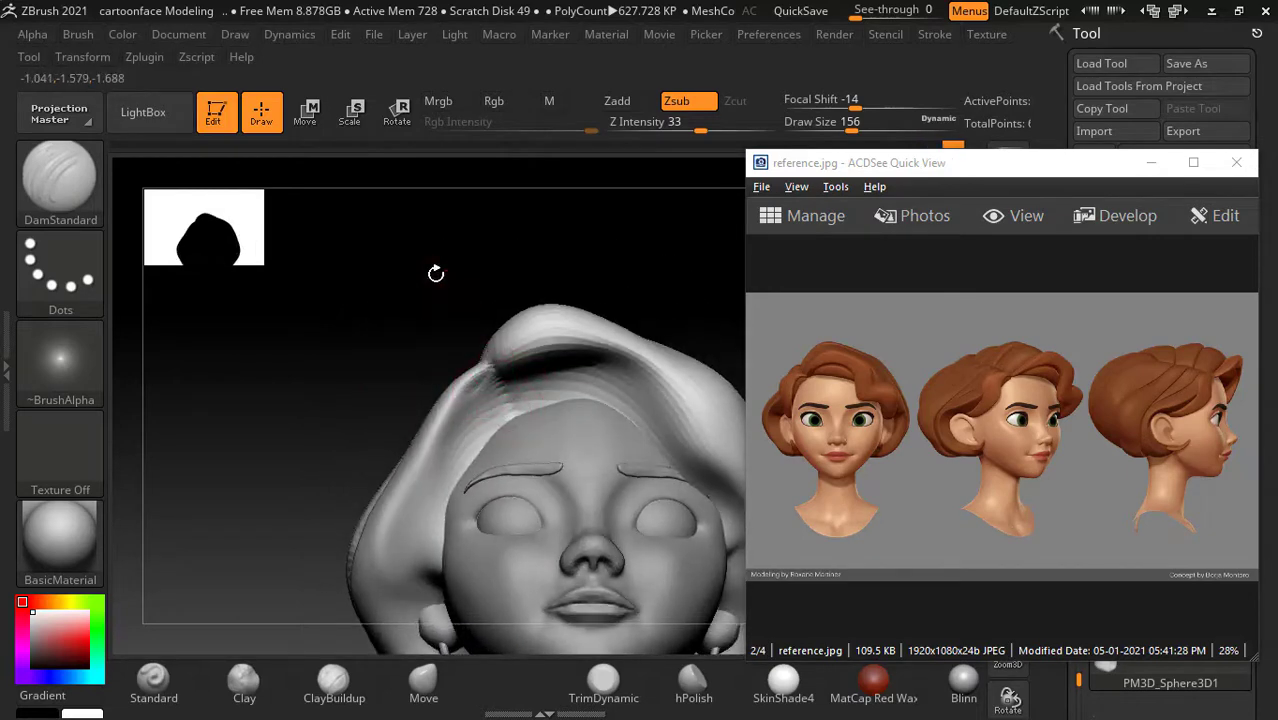
pyautogui.moveTo(436, 273); pyautogui.dragTo(456, 315)
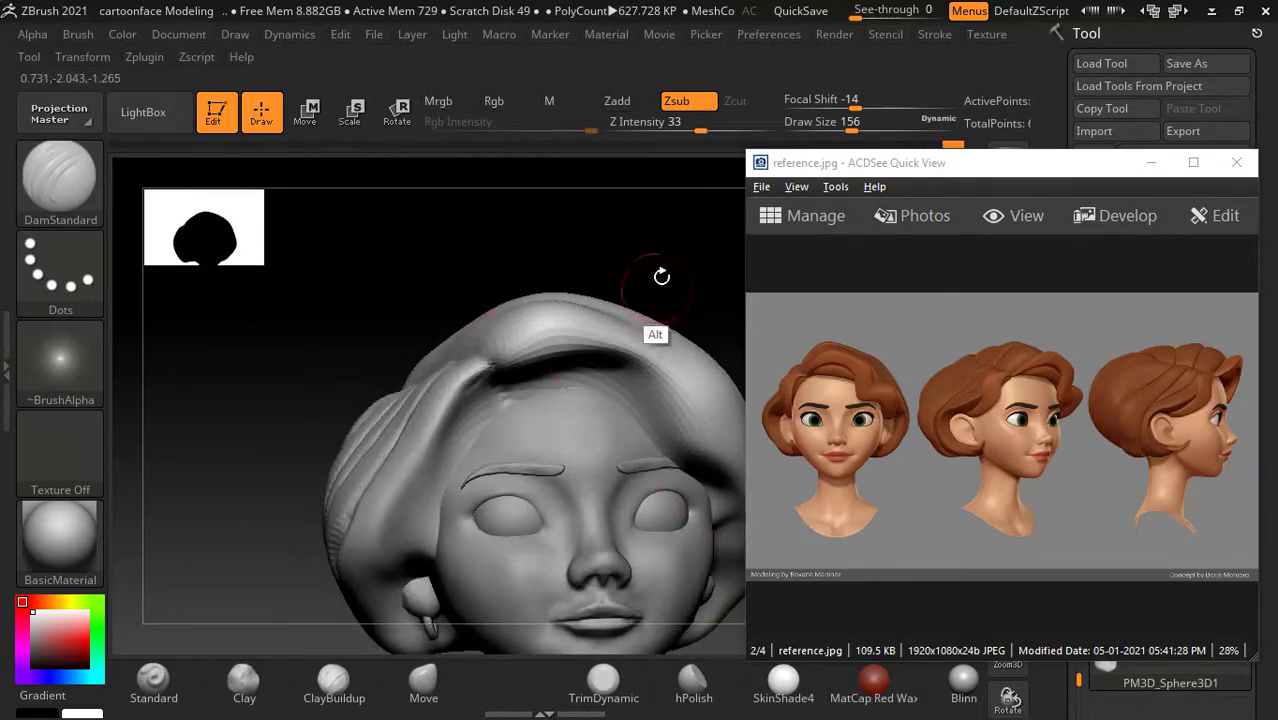
pyautogui.moveTo(661, 276)
pyautogui.mouseDown()
pyautogui.moveTo(582, 285)
pyautogui.moveTo(693, 474)
pyautogui.mouseUp()
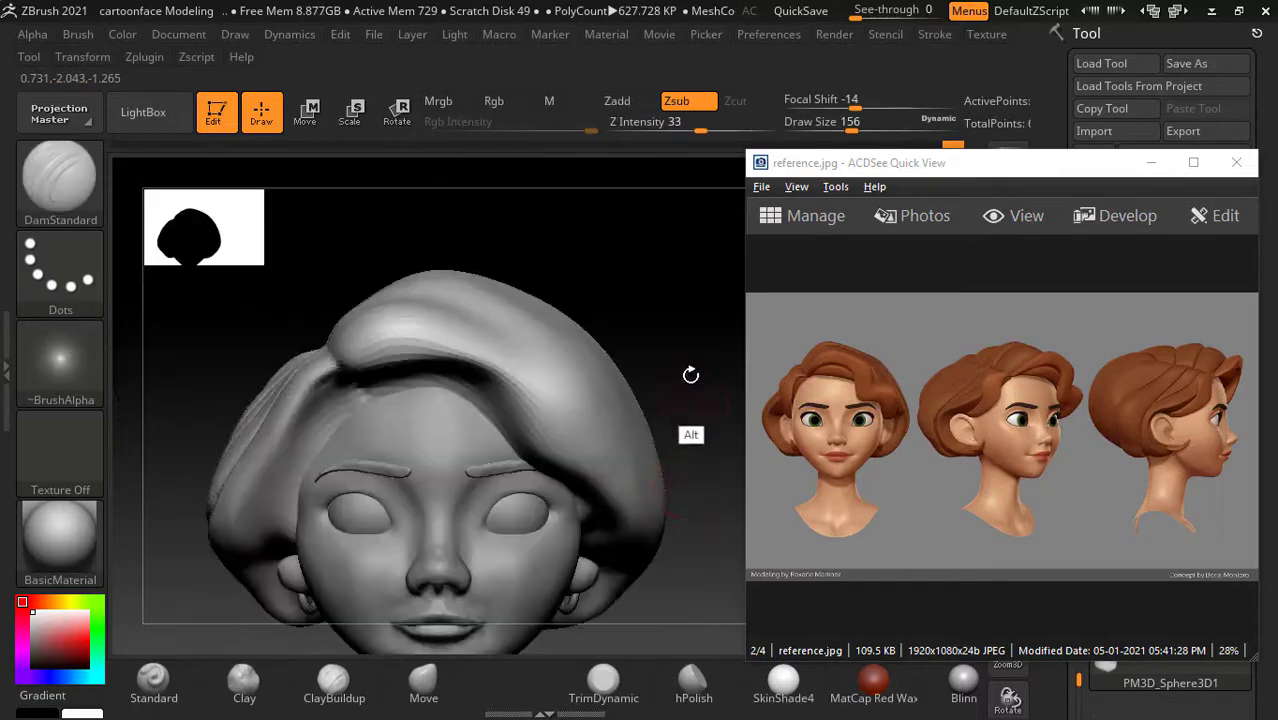
pyautogui.moveTo(690, 374)
pyautogui.mouseDown()
pyautogui.moveTo(659, 314)
pyautogui.moveTo(693, 394)
pyautogui.moveTo(667, 395)
pyautogui.moveTo(699, 460)
pyautogui.moveTo(685, 480)
pyautogui.moveTo(602, 494)
pyautogui.moveTo(612, 529)
pyautogui.mouseUp()
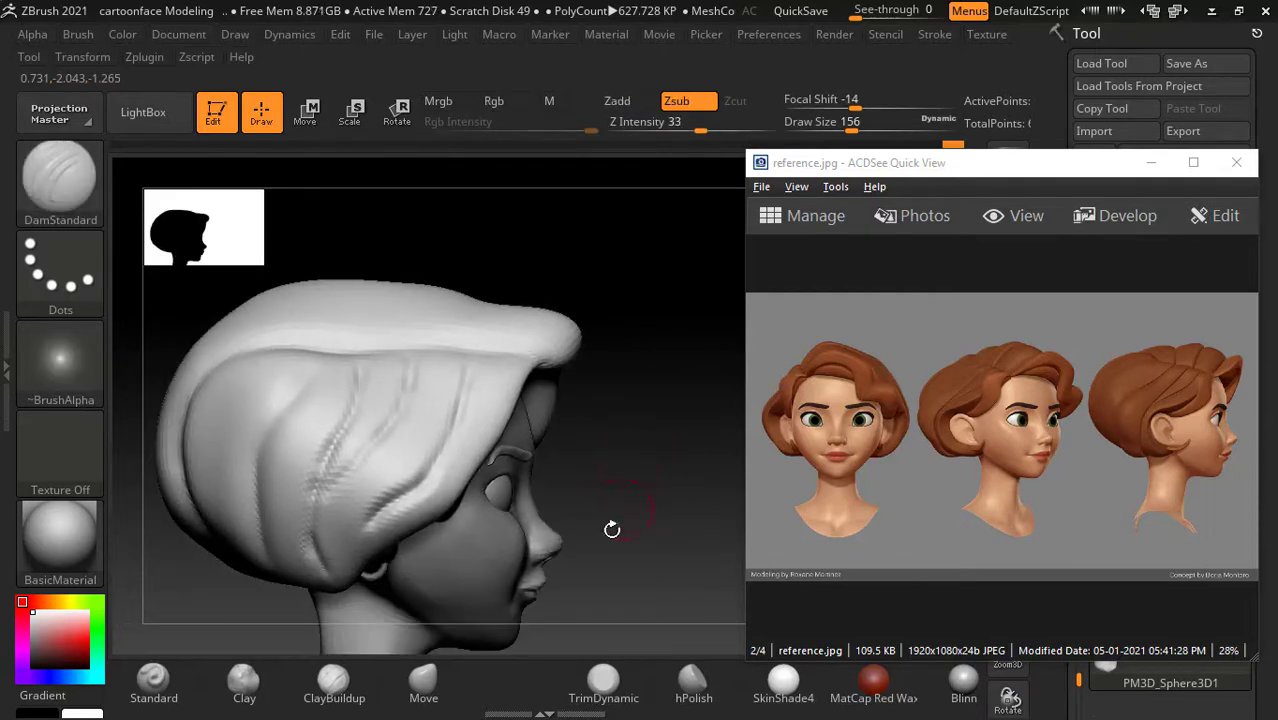
# Step: Select the Standard brush, Shift-smooth the hair, and snap the head to a front view
pyautogui.click(153, 680)
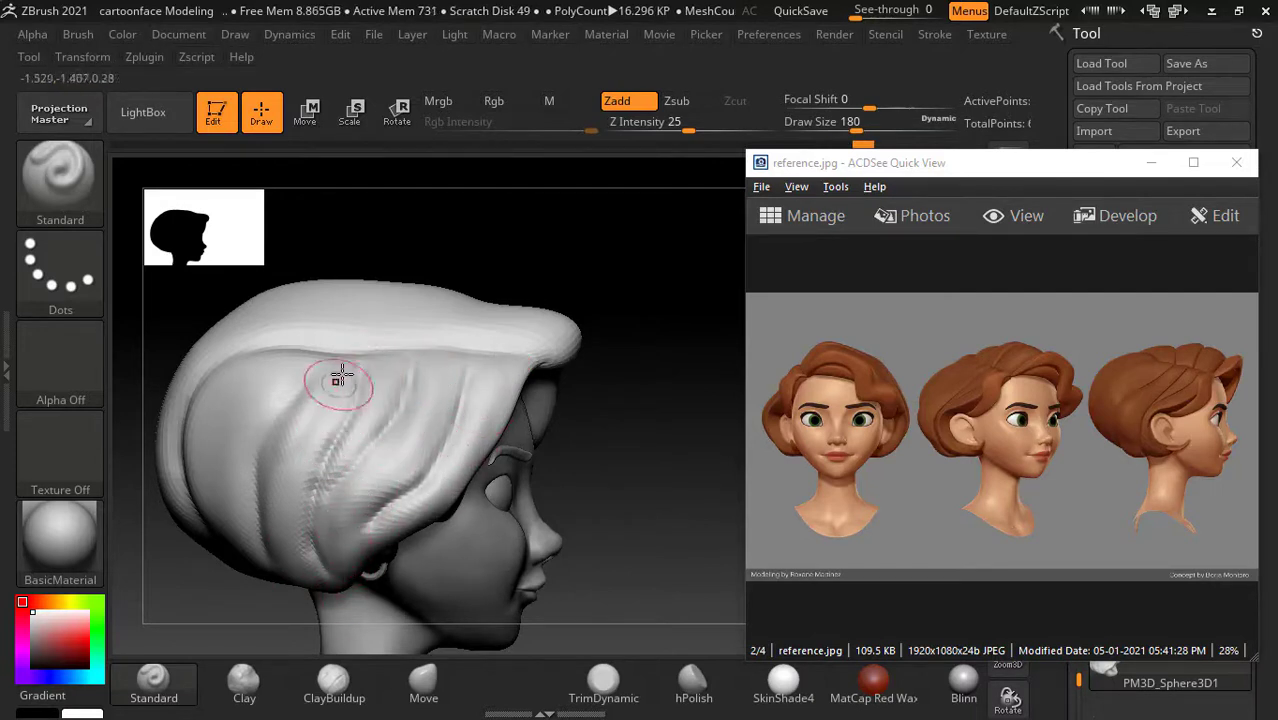
pyautogui.press('shift')
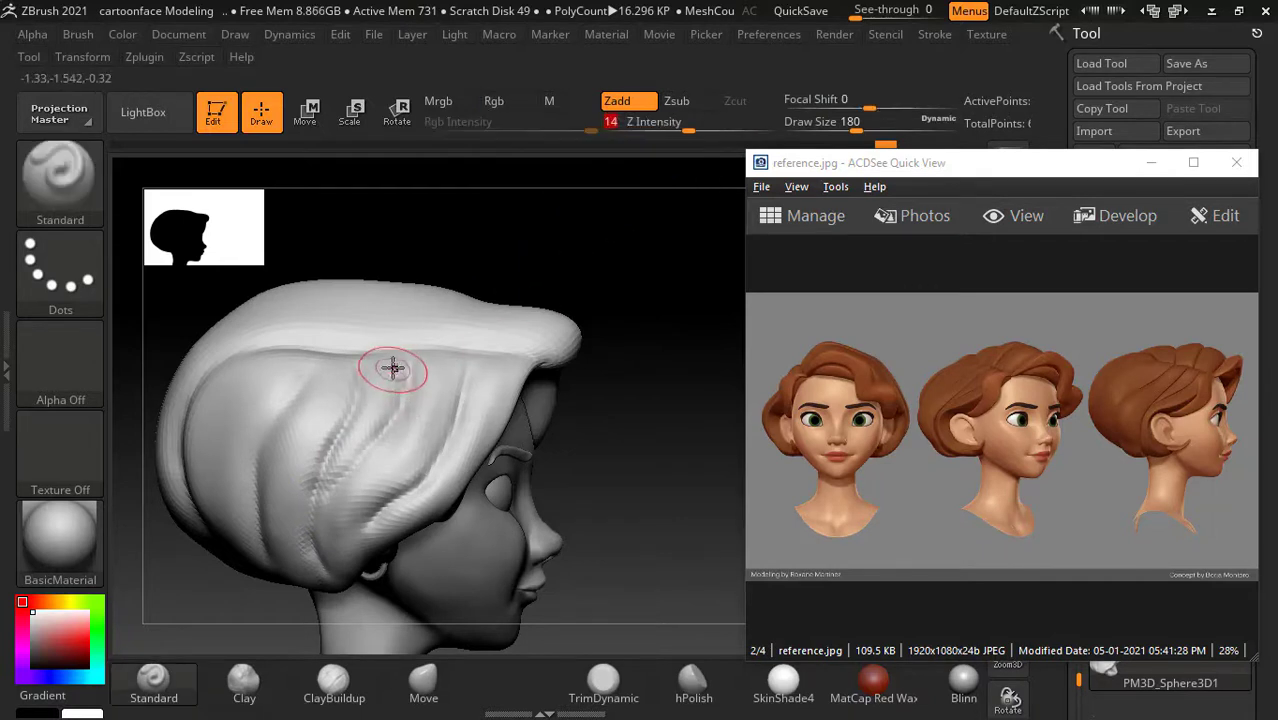
pyautogui.press('shift')
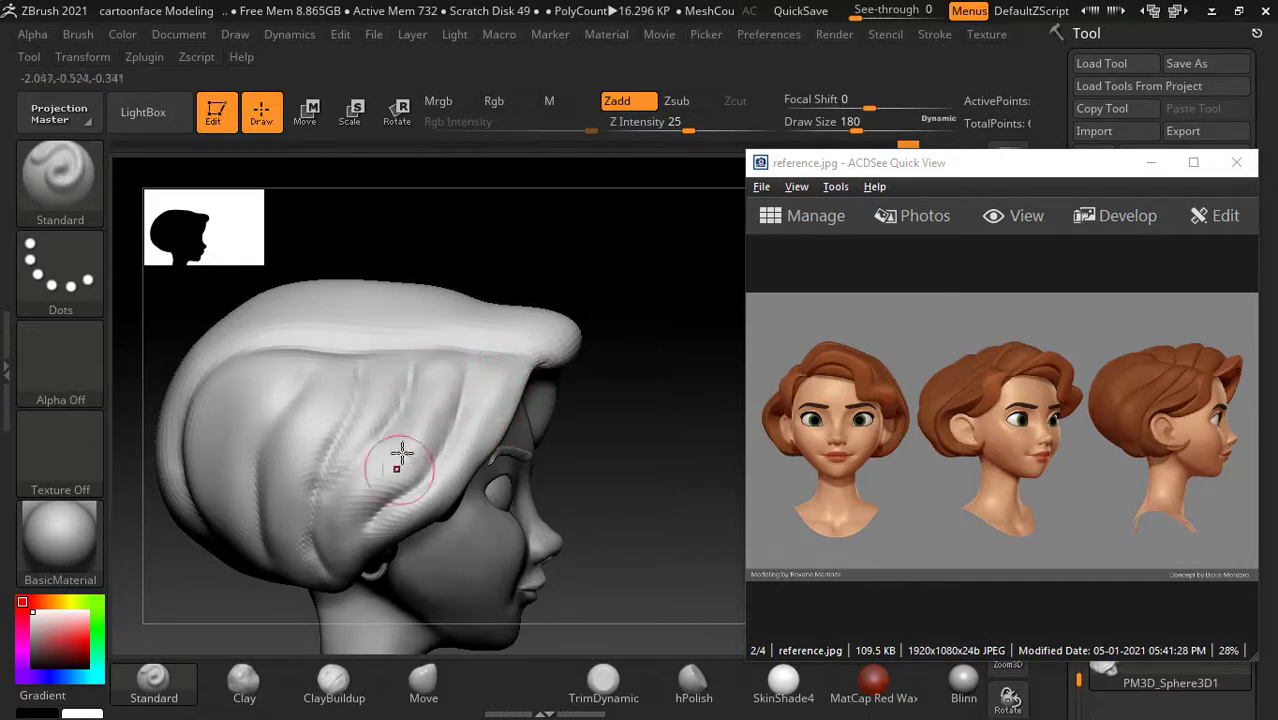
pyautogui.press('shift')
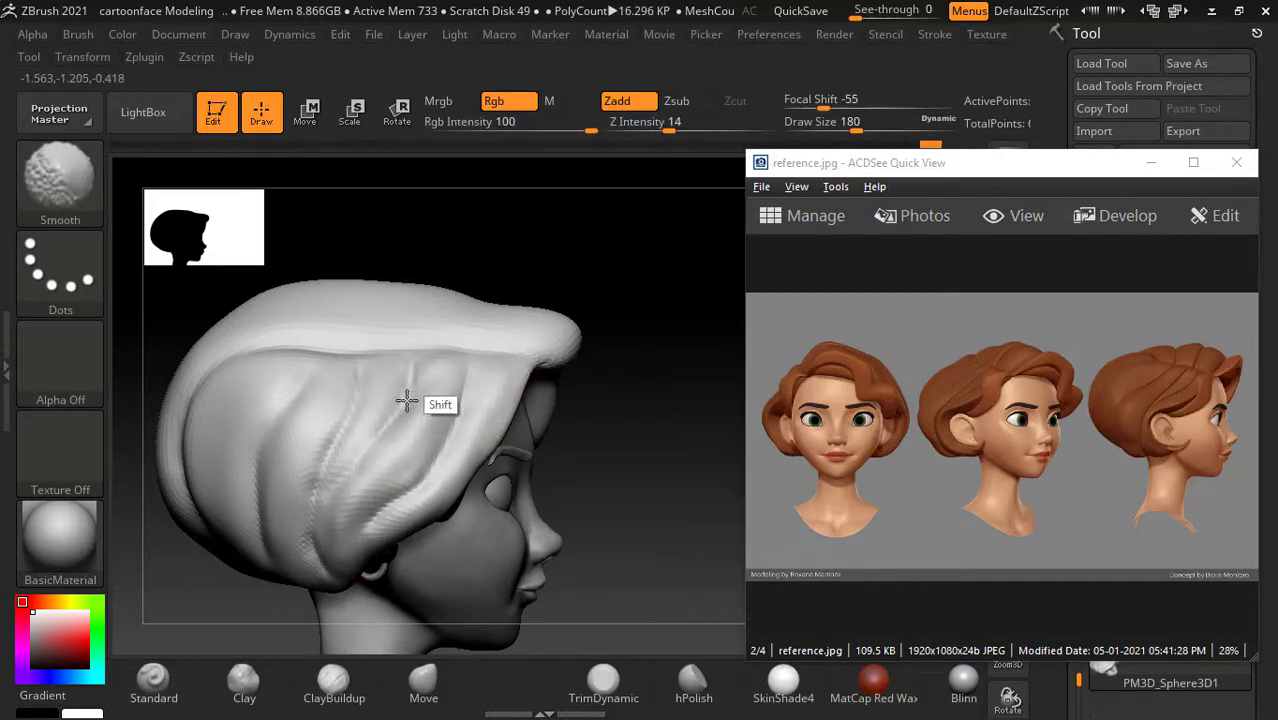
pyautogui.keyDown('shift'); pyautogui.moveTo(262, 383); pyautogui.dragTo(650, 451); pyautogui.keyUp('shift')
pyautogui.press('shift')
pyautogui.press('shift')
pyautogui.press('shift')
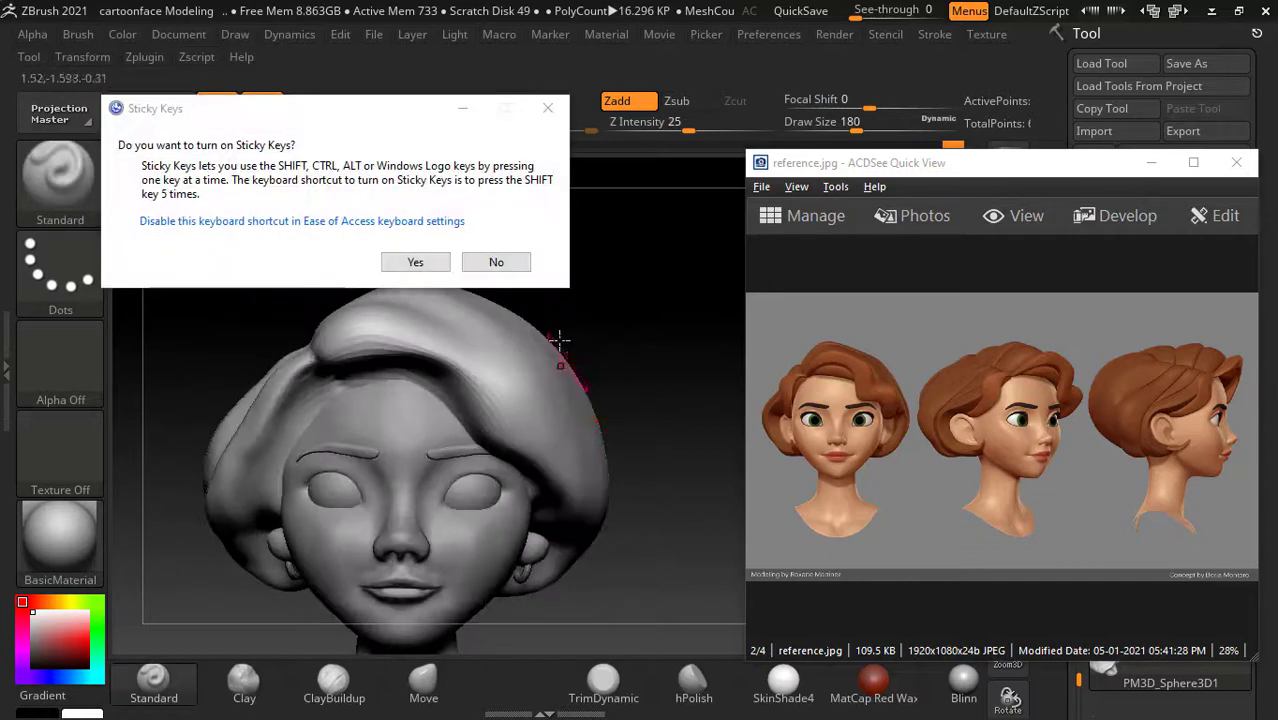
# Step: Decline Sticky Keys and orbit the head back to a straight front view
pyautogui.click(496, 262)
pyautogui.moveTo(599, 321); pyautogui.dragTo(645, 331)
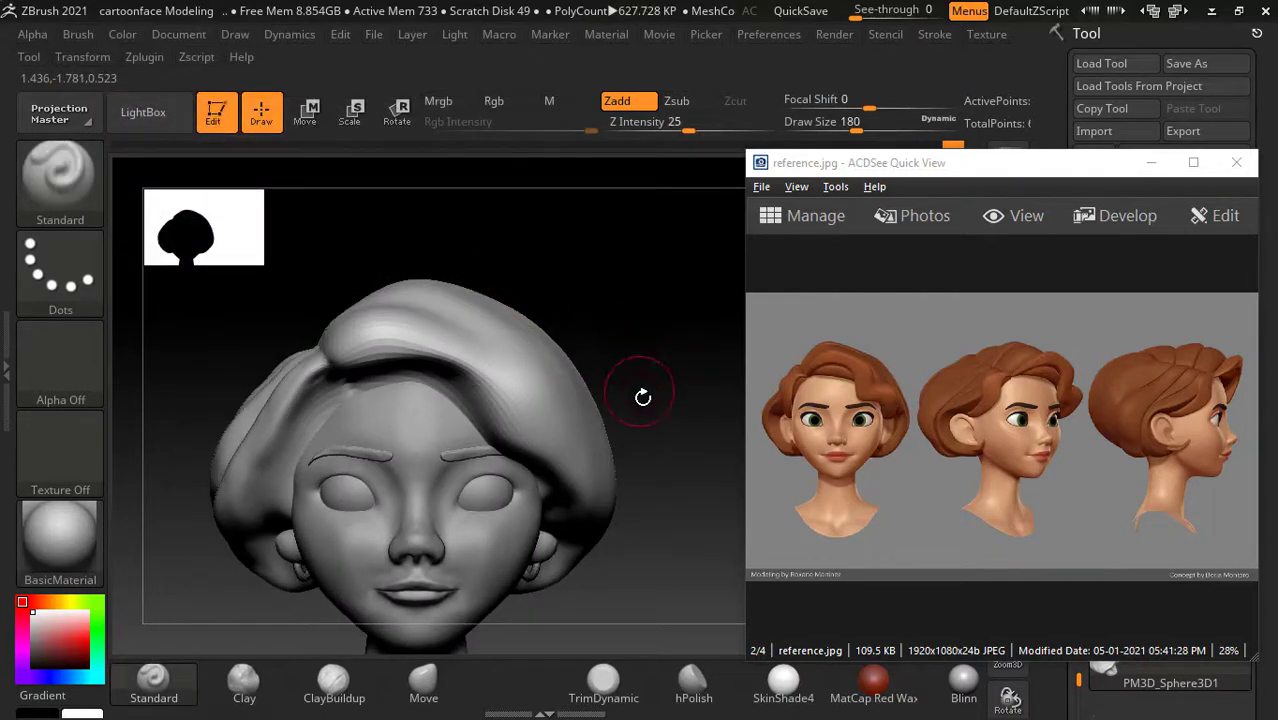
pyautogui.moveTo(667, 410)
pyautogui.mouseDown()
pyautogui.moveTo(703, 400)
pyautogui.moveTo(710, 374)
pyautogui.mouseUp()
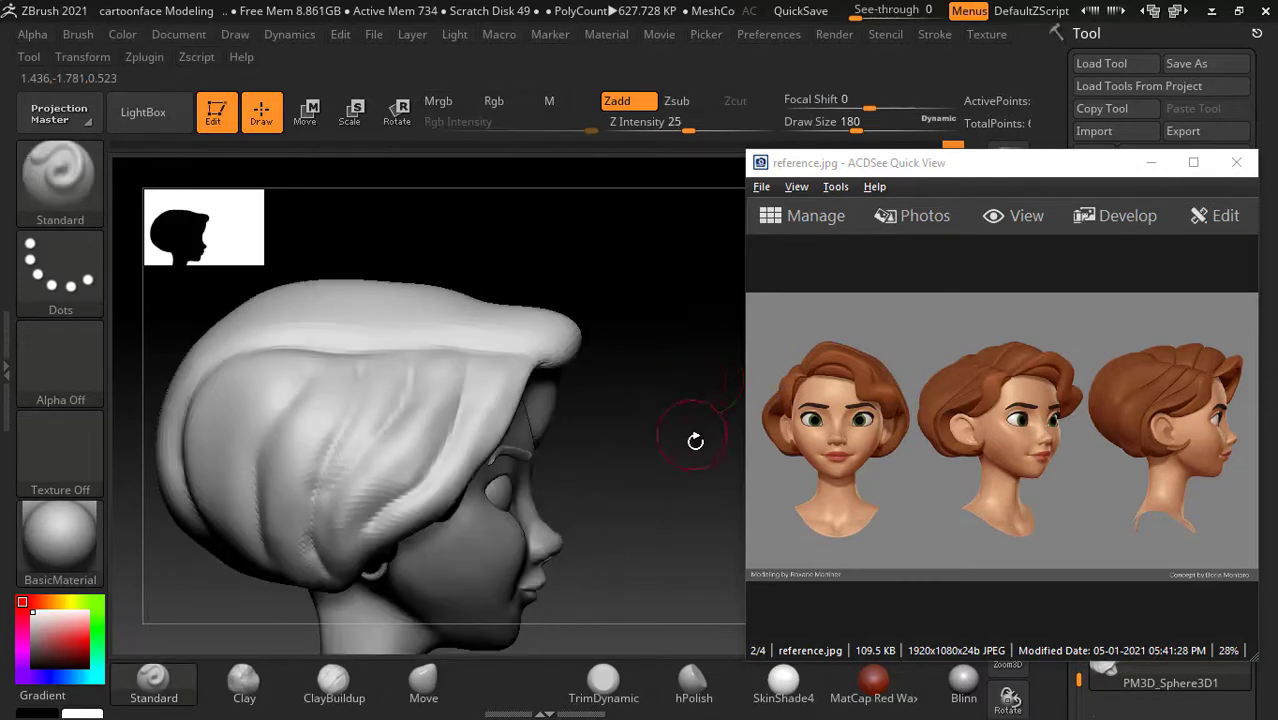
pyautogui.moveTo(693, 460)
pyautogui.mouseDown()
pyautogui.moveTo(628, 422)
pyautogui.moveTo(642, 337)
pyautogui.mouseUp()
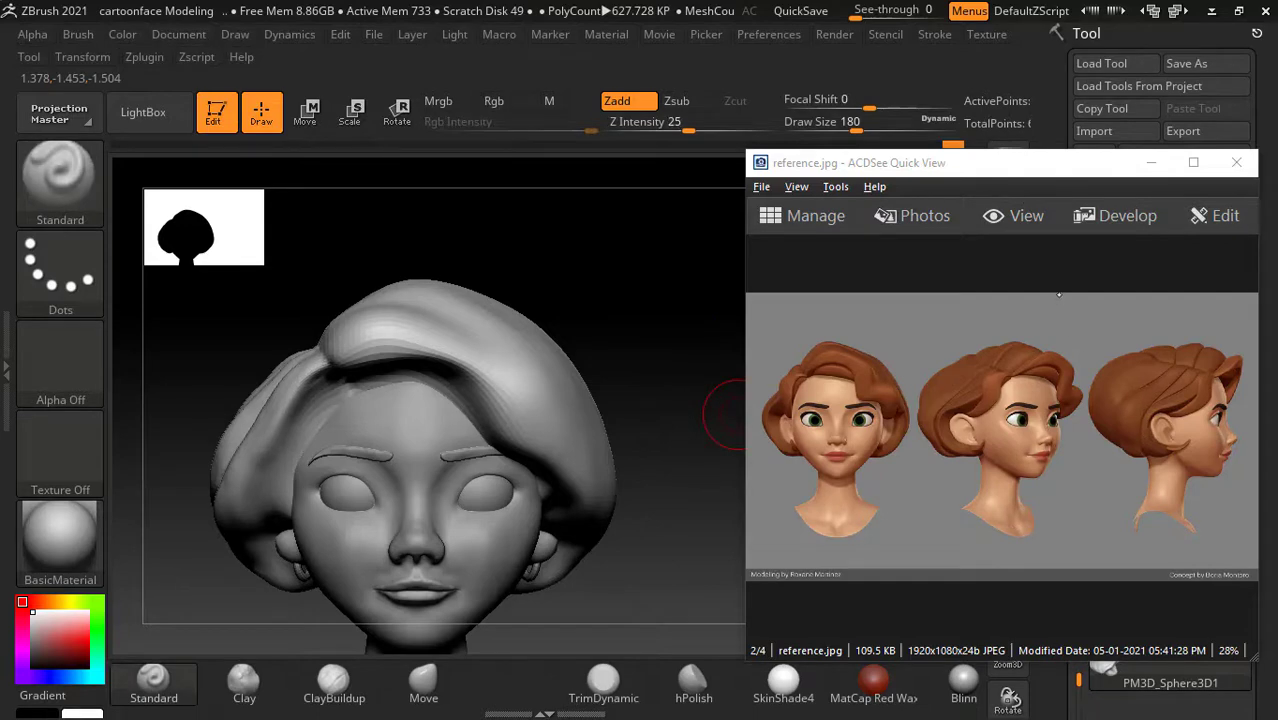
# Step: Minimize the ACDSee viewer and turn on Floor to overlay the front reference image
pyautogui.moveTo(1025, 177)
pyautogui.mouseDown()
pyautogui.moveTo(1025, 204)
pyautogui.moveTo(1046, 208)
pyautogui.mouseUp()
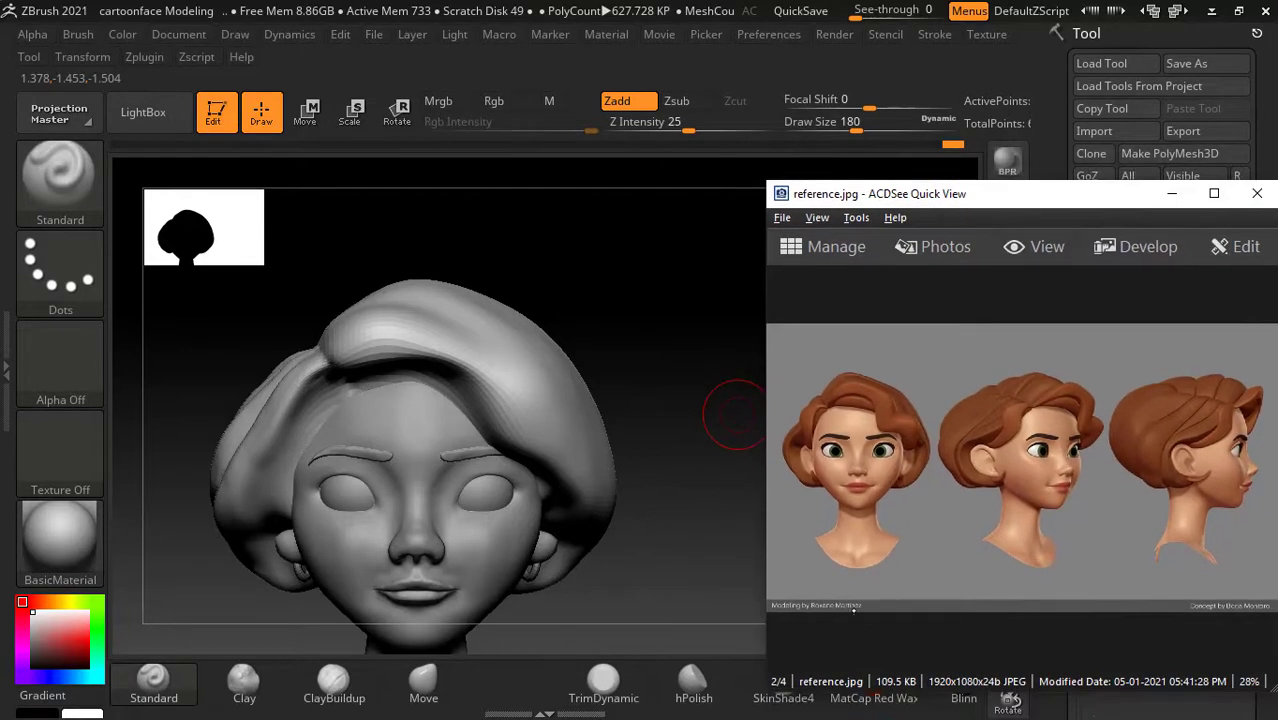
pyautogui.moveTo(645, 465)
pyautogui.mouseDown()
pyautogui.moveTo(690, 407)
pyautogui.moveTo(687, 357)
pyautogui.mouseUp()
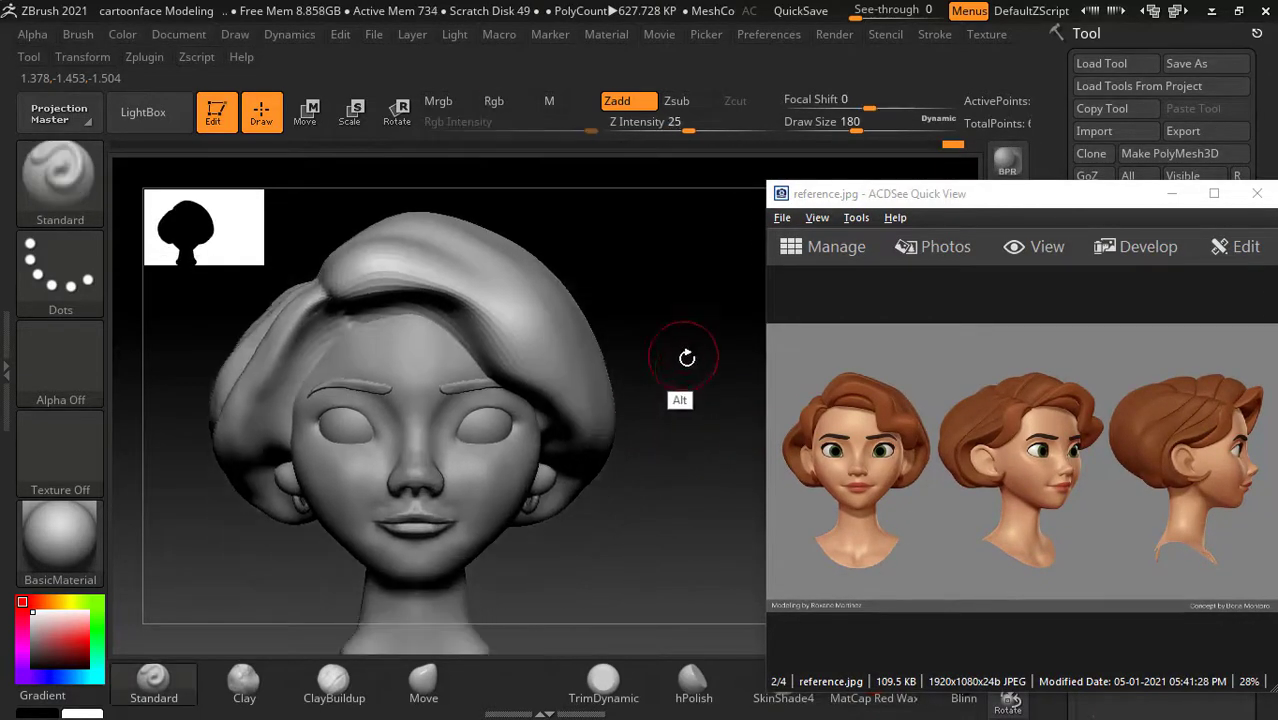
pyautogui.click(1172, 193)
pyautogui.click(1008, 366)
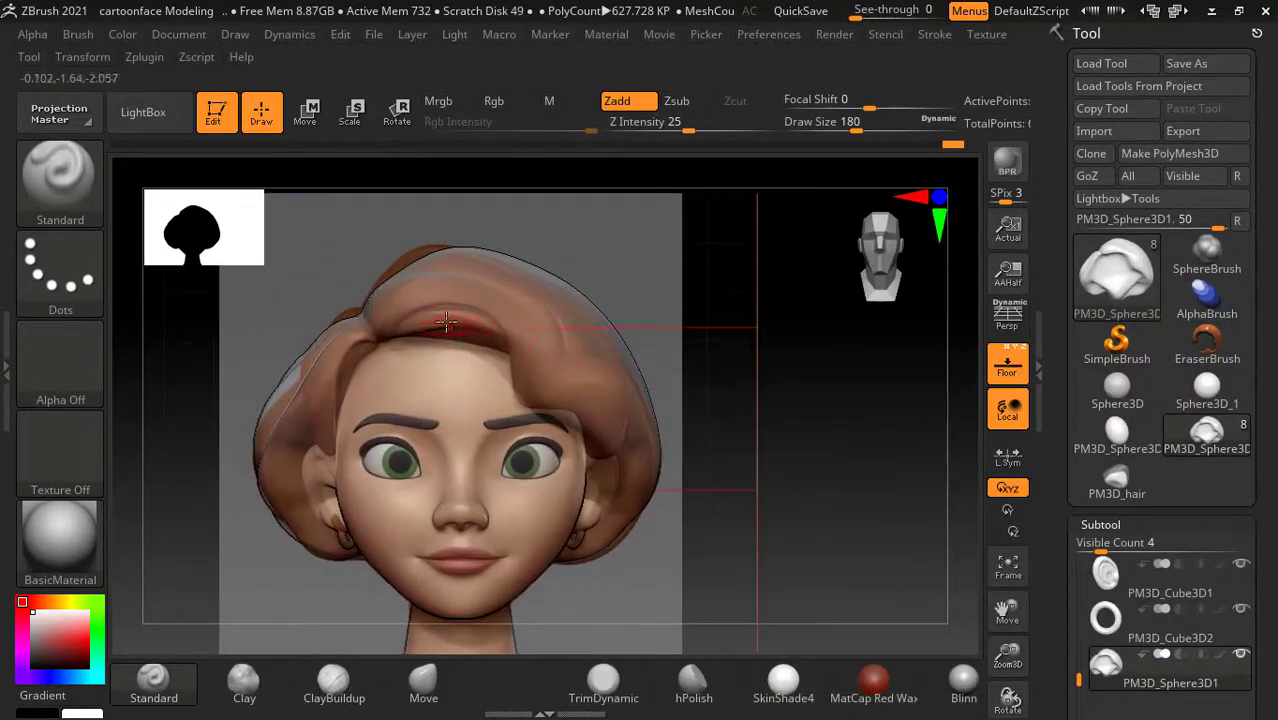
pyautogui.click(178, 697)
pyautogui.press('Escape')
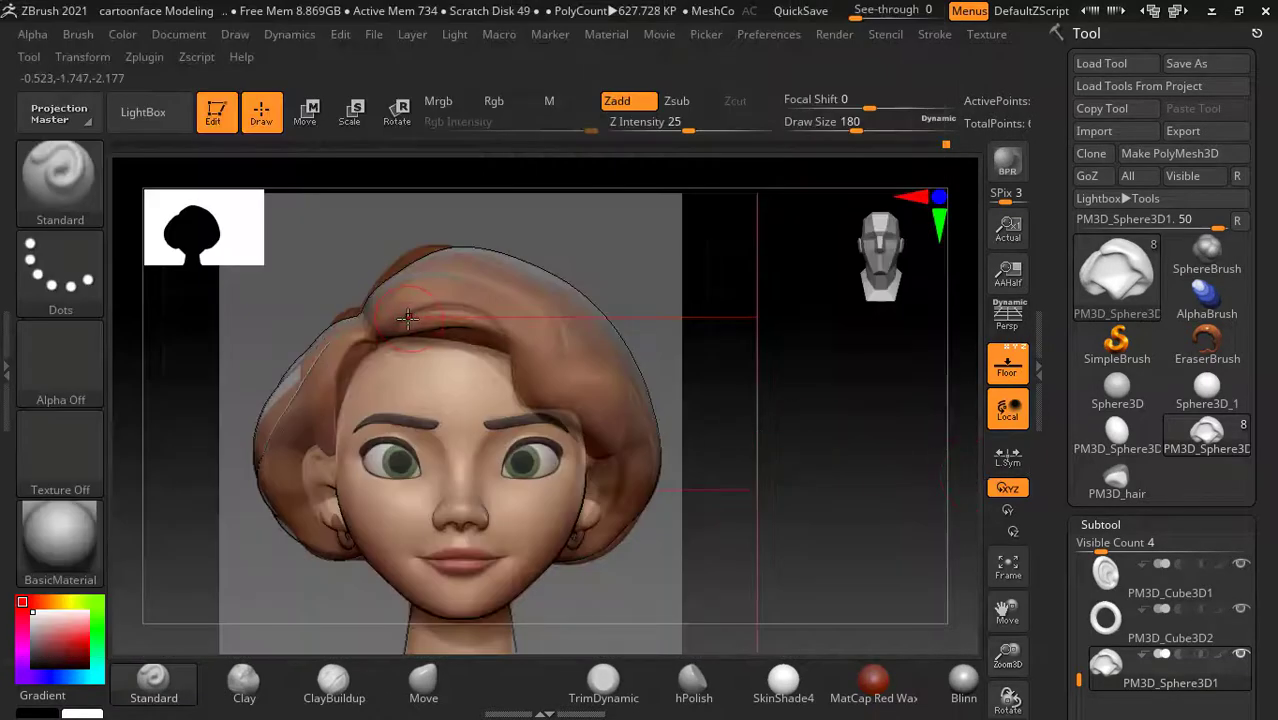
pyautogui.press('ctrl')
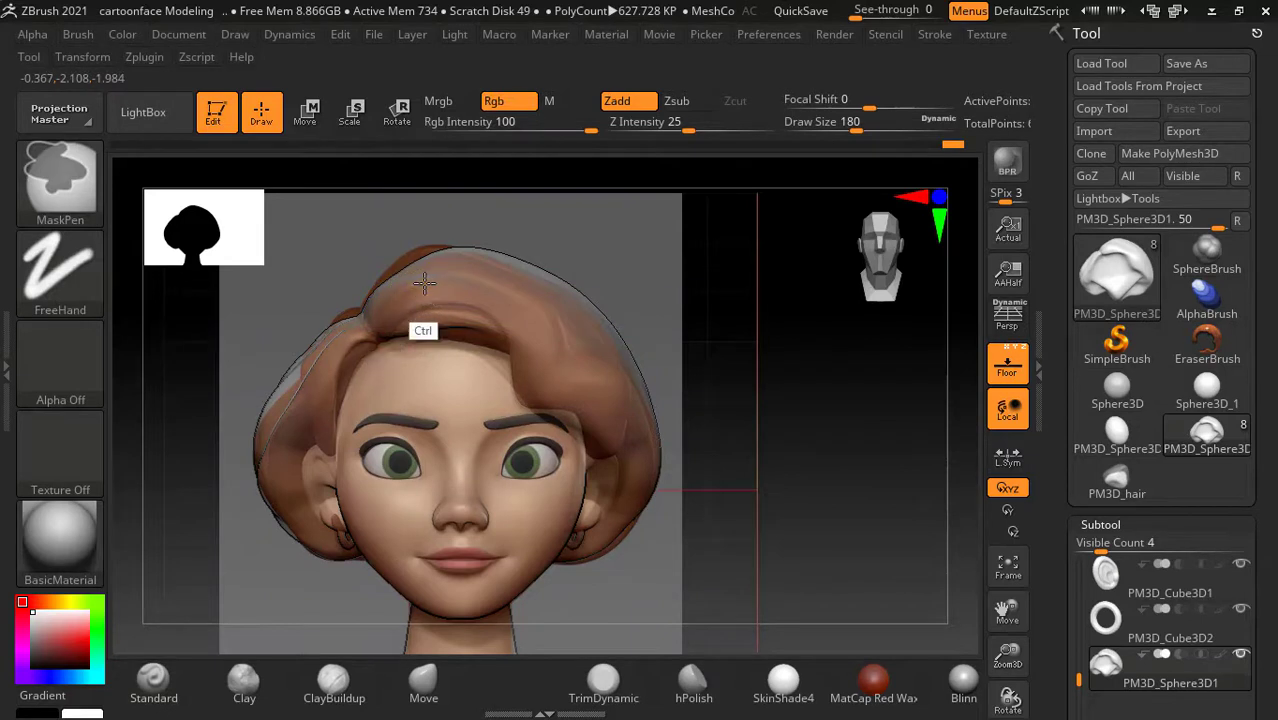
pyautogui.click(1007, 365)
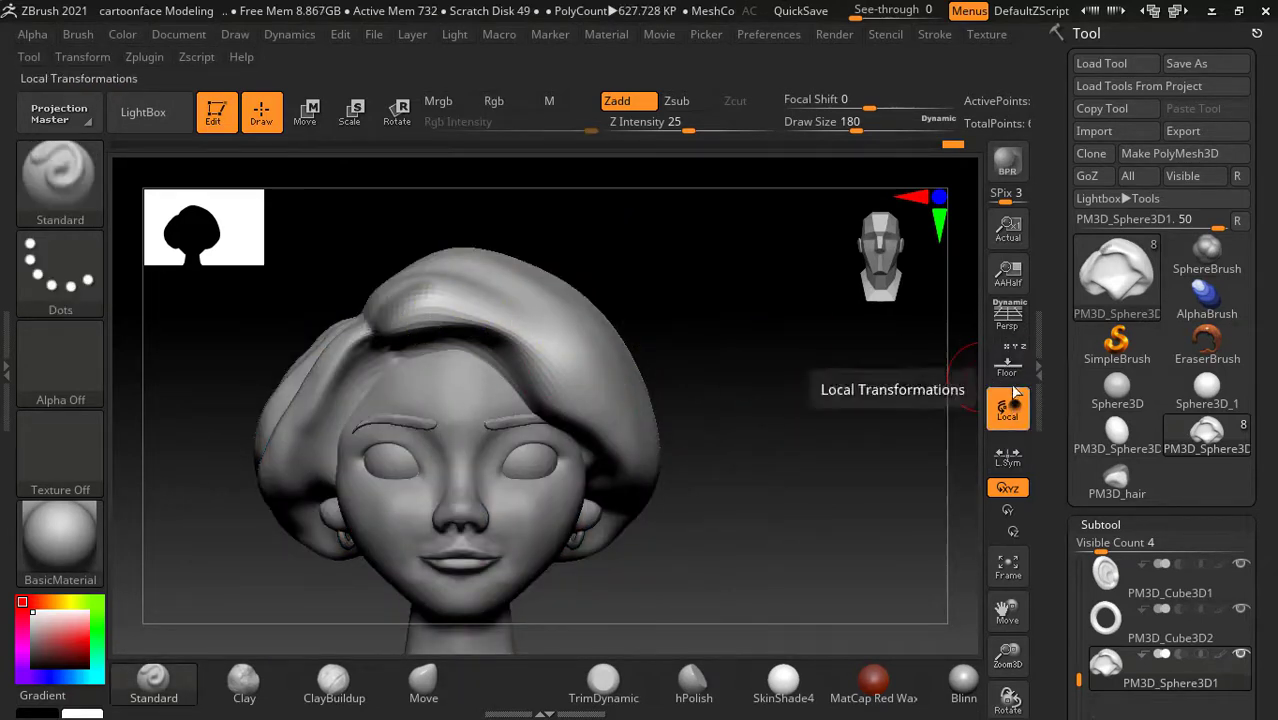
pyautogui.click(1012, 370)
pyautogui.click(1012, 370)
pyautogui.press('ctrl')
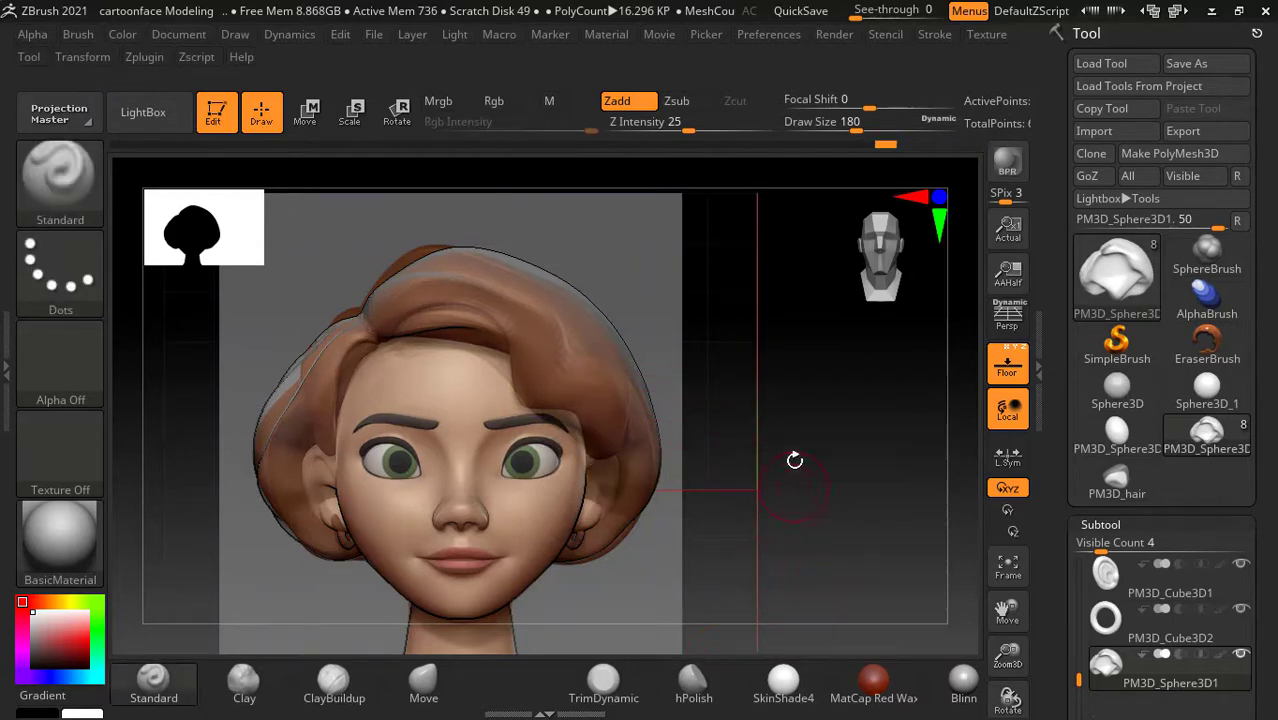
pyautogui.hotkey('alt', 'Tab')
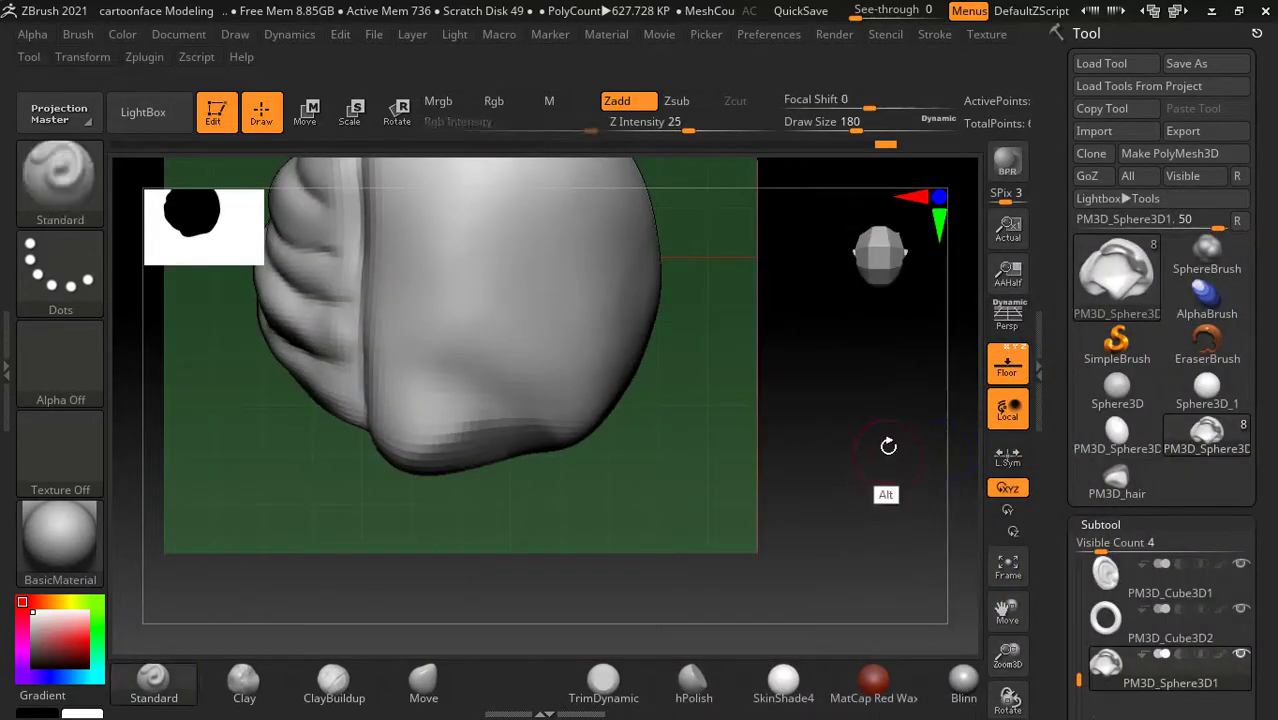
# Step: Place the ACDSee reference window to the right of the ZBrush canvas
pyautogui.moveTo(884, 370)
pyautogui.mouseDown()
pyautogui.moveTo(890, 474)
pyautogui.moveTo(857, 557)
pyautogui.mouseUp()
pyautogui.hotkey('alt', 'Tab')
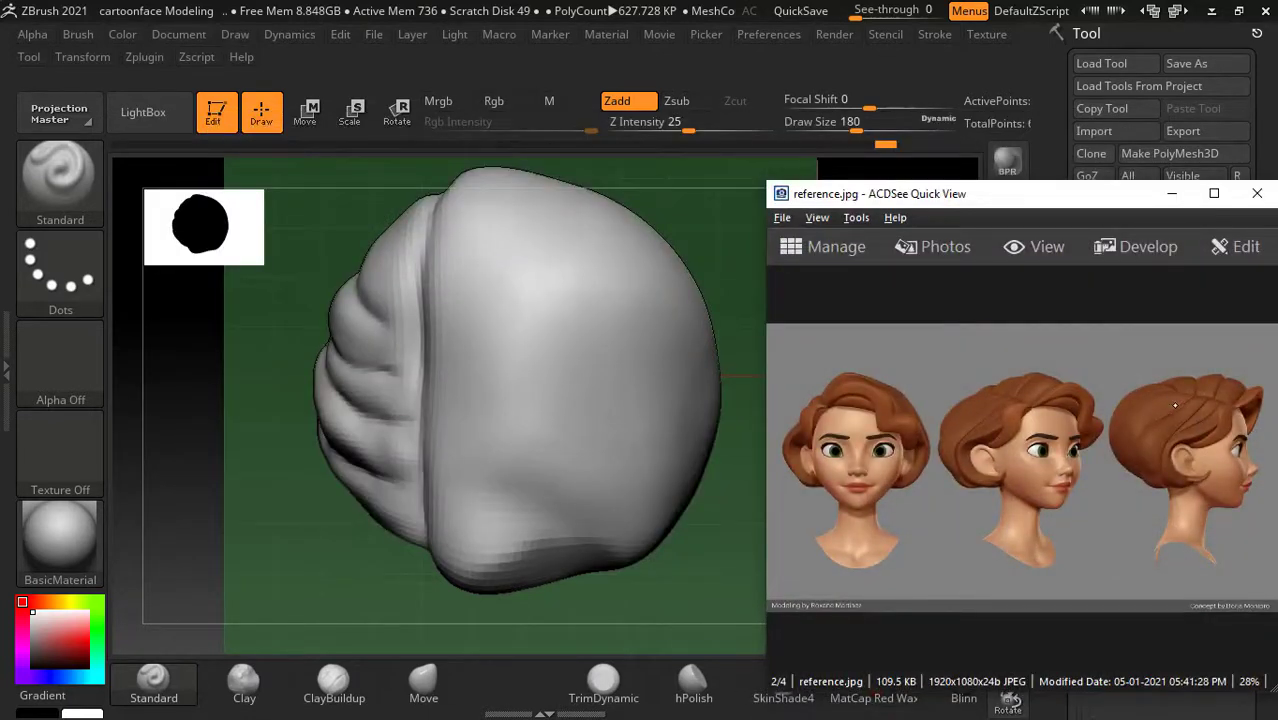
pyautogui.moveTo(1090, 207); pyautogui.dragTo(1068, 46)
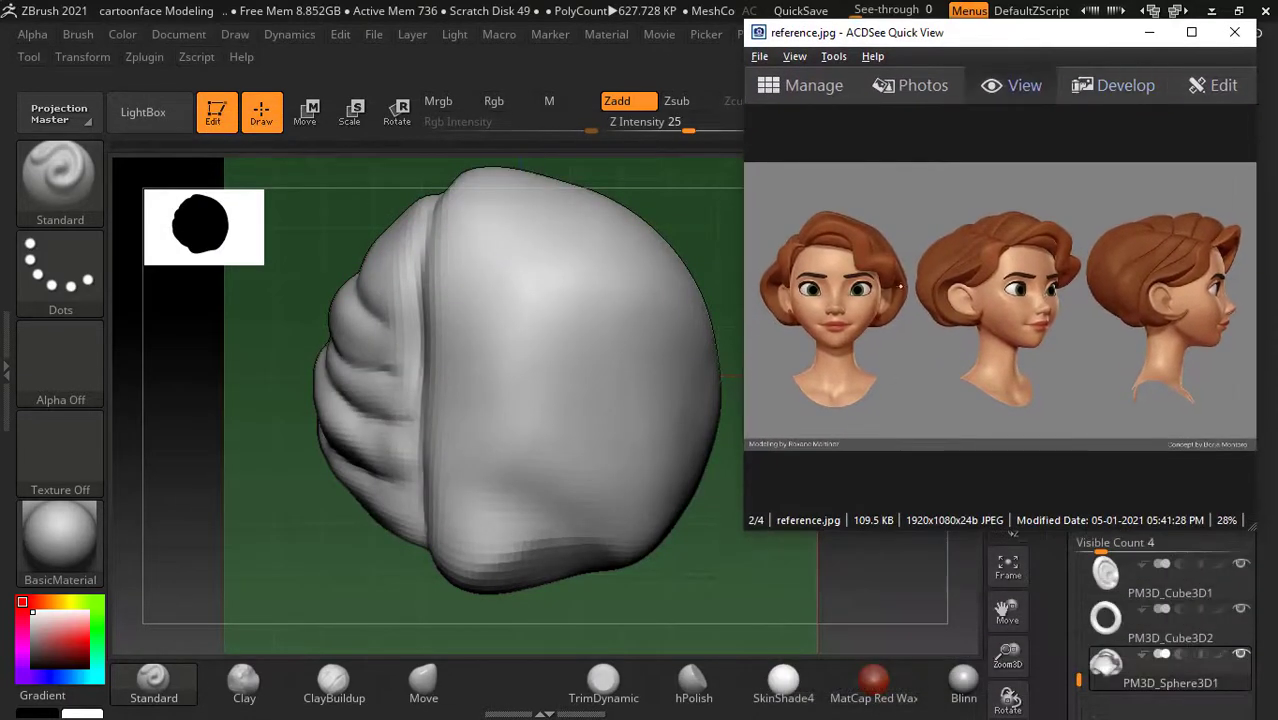
pyautogui.hotkey('alt', 'Tab')
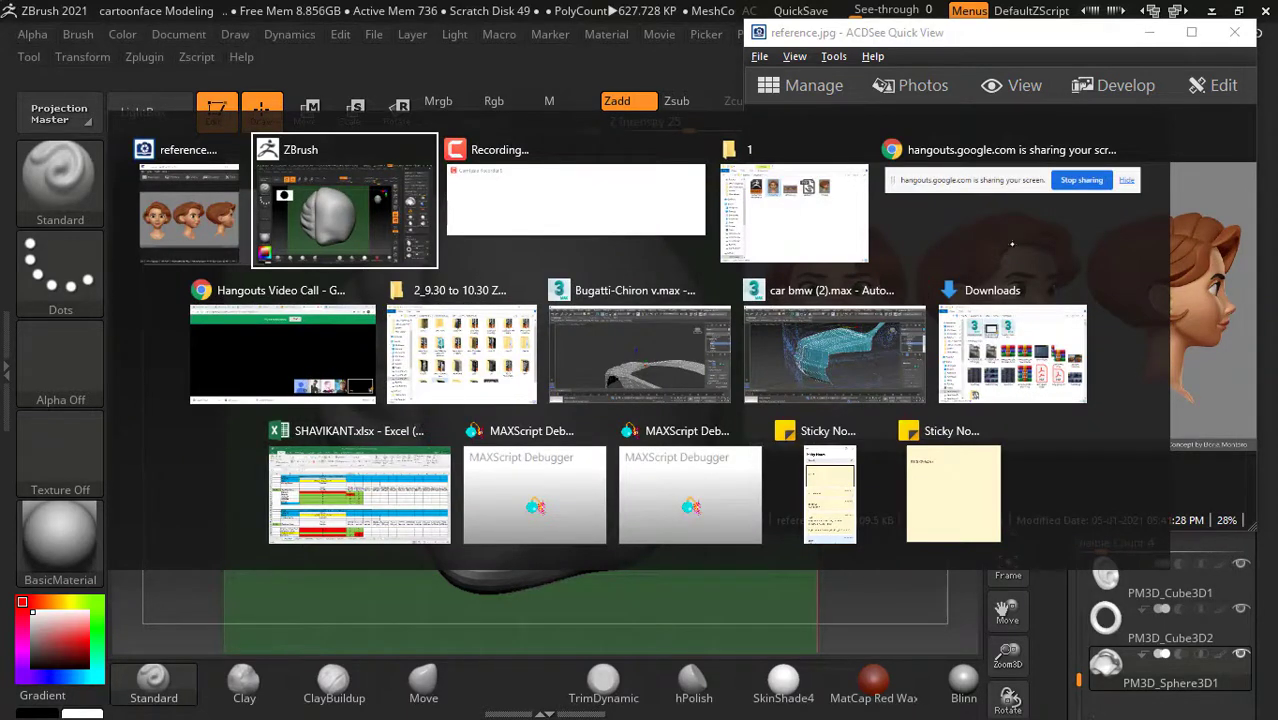
pyautogui.click(560, 215)
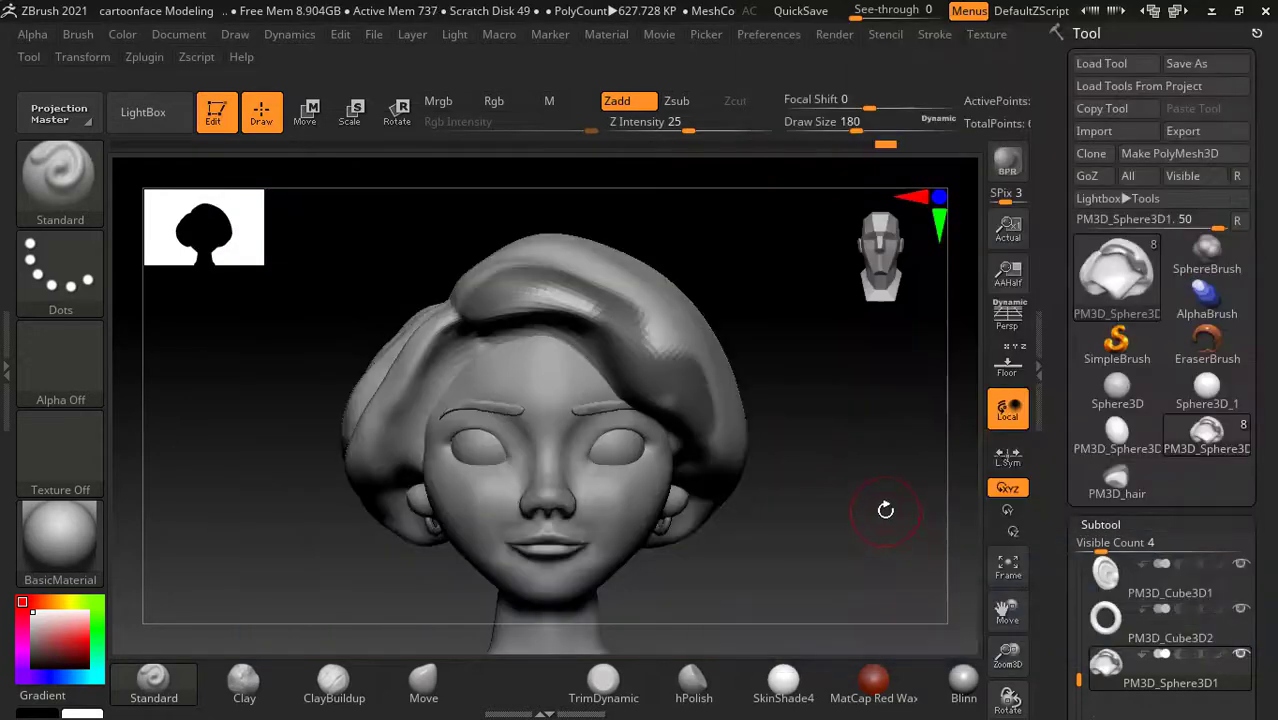
pyautogui.moveTo(884, 509)
pyautogui.mouseDown()
pyautogui.moveTo(921, 522)
pyautogui.moveTo(905, 514)
pyautogui.mouseUp()
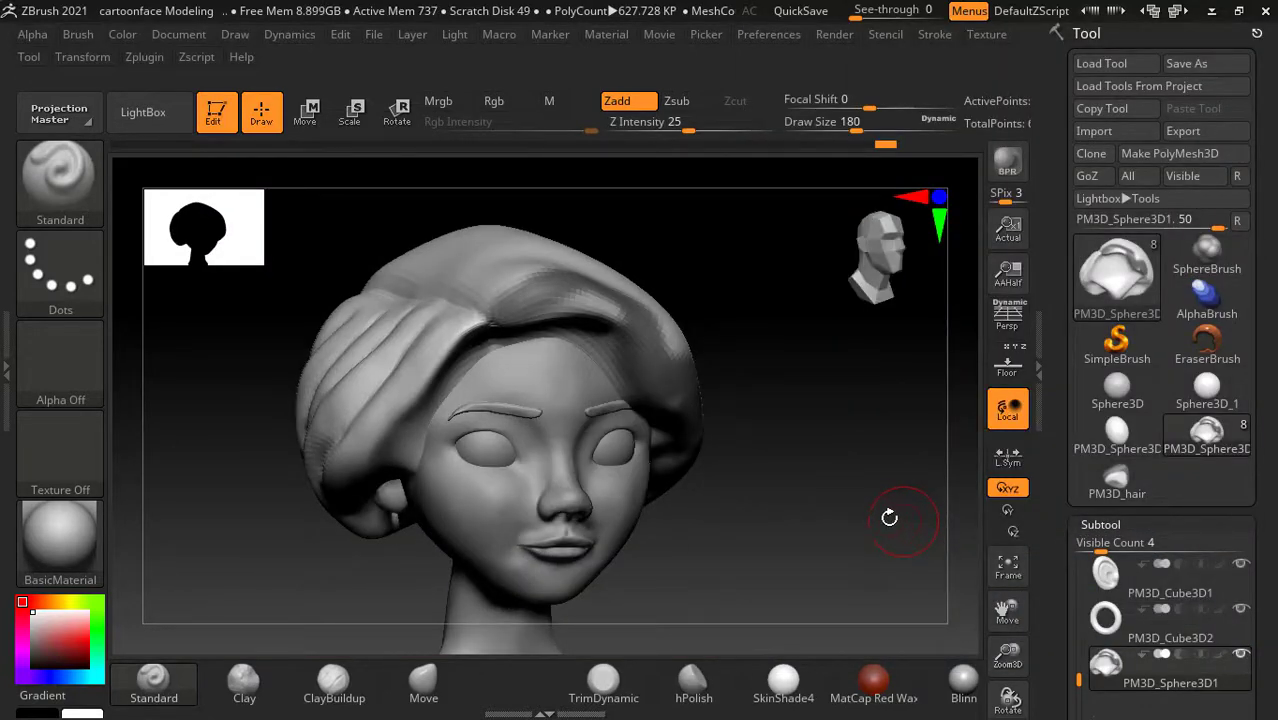
pyautogui.hotkey('alt', 'Tab')
pyautogui.click(655, 222)
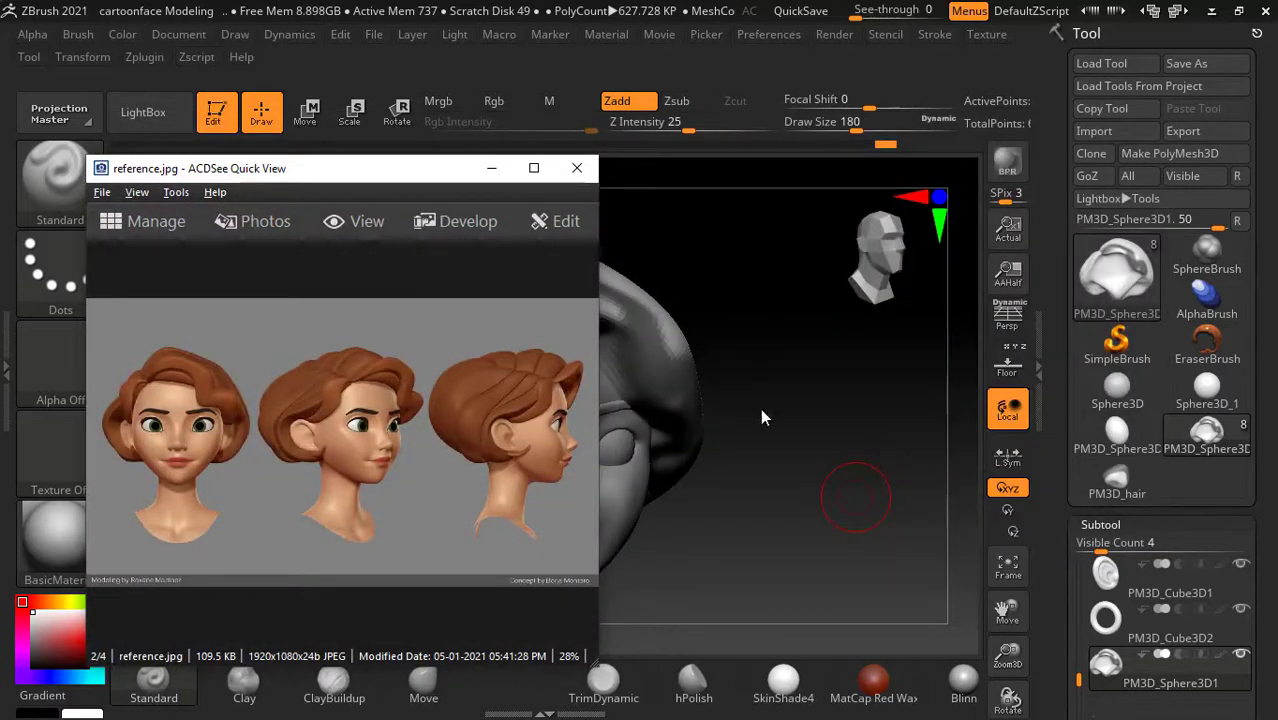
pyautogui.moveTo(357, 168); pyautogui.dragTo(1060, 212)
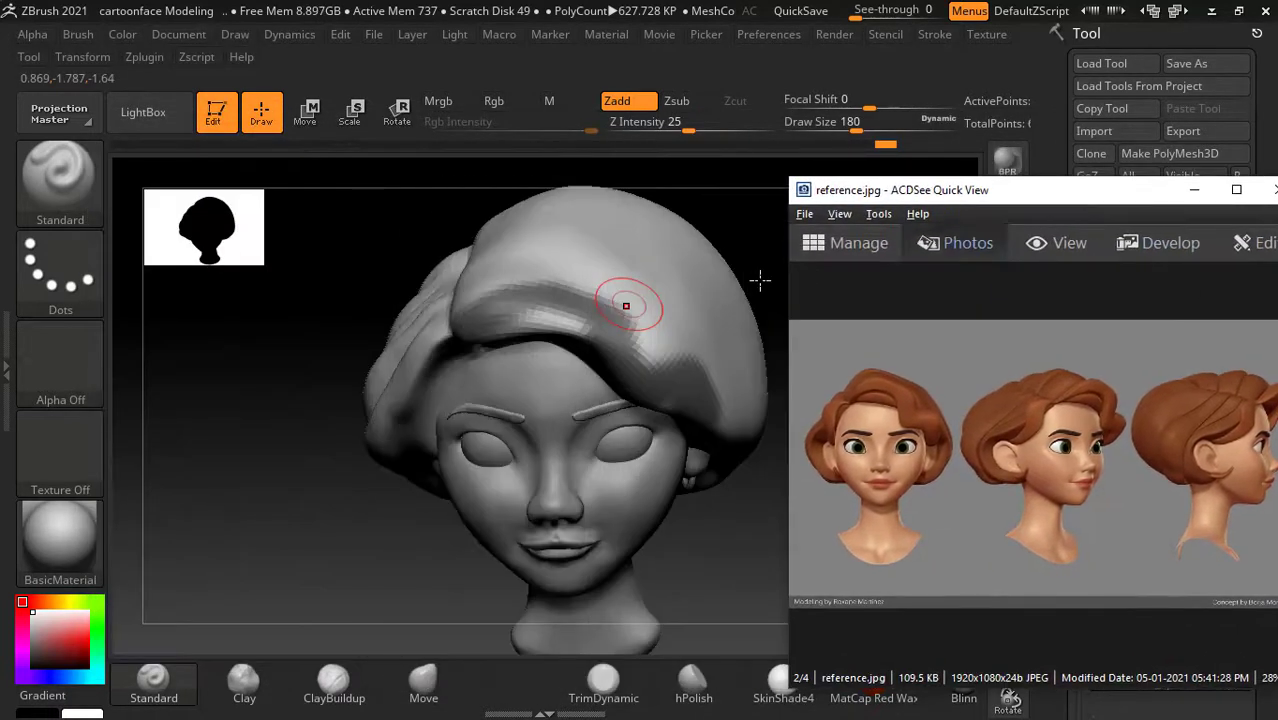
# Step: Orbit to view the top of the hair and select the Move brush
pyautogui.moveTo(300, 334); pyautogui.dragTo(305, 370)
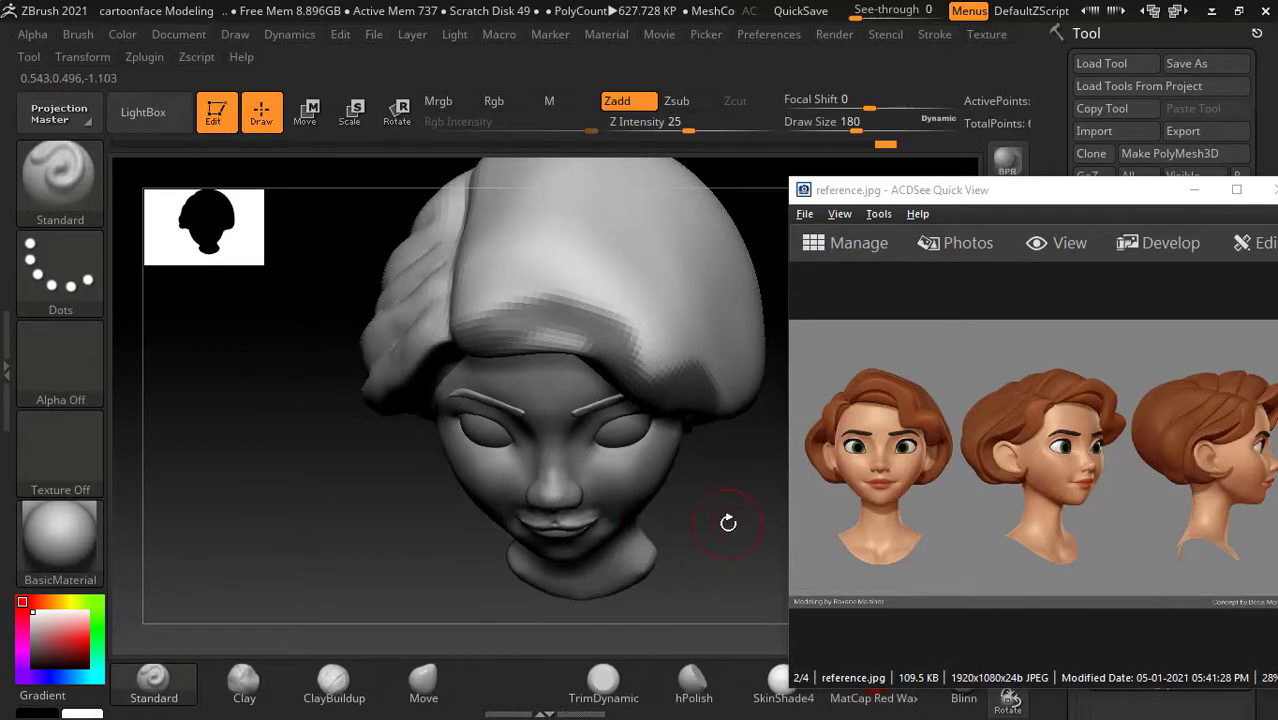
pyautogui.moveTo(728, 523); pyautogui.dragTo(717, 561)
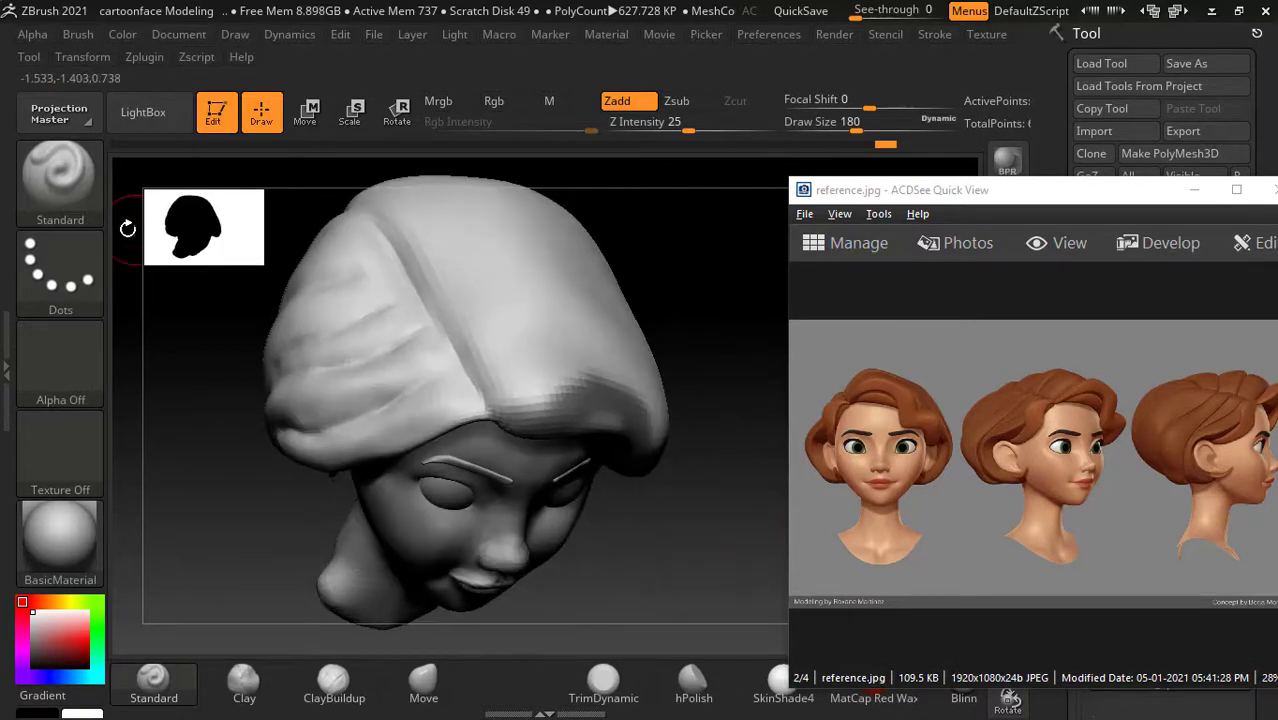
pyautogui.moveTo(680, 420)
pyautogui.mouseDown()
pyautogui.moveTo(722, 533)
pyautogui.moveTo(670, 354)
pyautogui.moveTo(738, 426)
pyautogui.mouseUp()
pyautogui.click(423, 682)
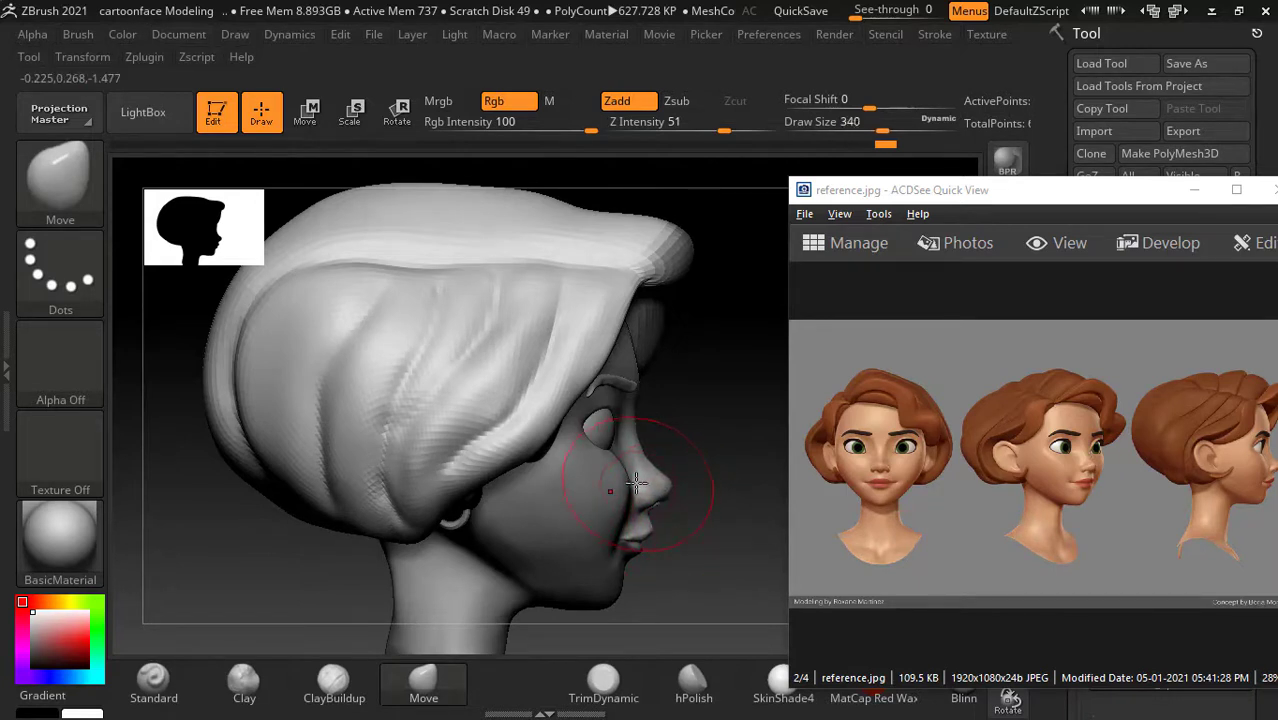
# Step: Sweep the hair lock back off the cheek and behind the ear with Move
pyautogui.moveTo(542, 450)
pyautogui.mouseDown()
pyautogui.moveTo(499, 428)
pyautogui.moveTo(446, 463)
pyautogui.moveTo(430, 400)
pyautogui.moveTo(395, 480)
pyautogui.mouseUp()
pyautogui.moveTo(420, 400); pyautogui.dragTo(390, 470)
pyautogui.moveTo(455, 420)
pyautogui.mouseDown()
pyautogui.moveTo(510, 479)
pyautogui.moveTo(745, 414)
pyautogui.moveTo(734, 376)
pyautogui.mouseUp()
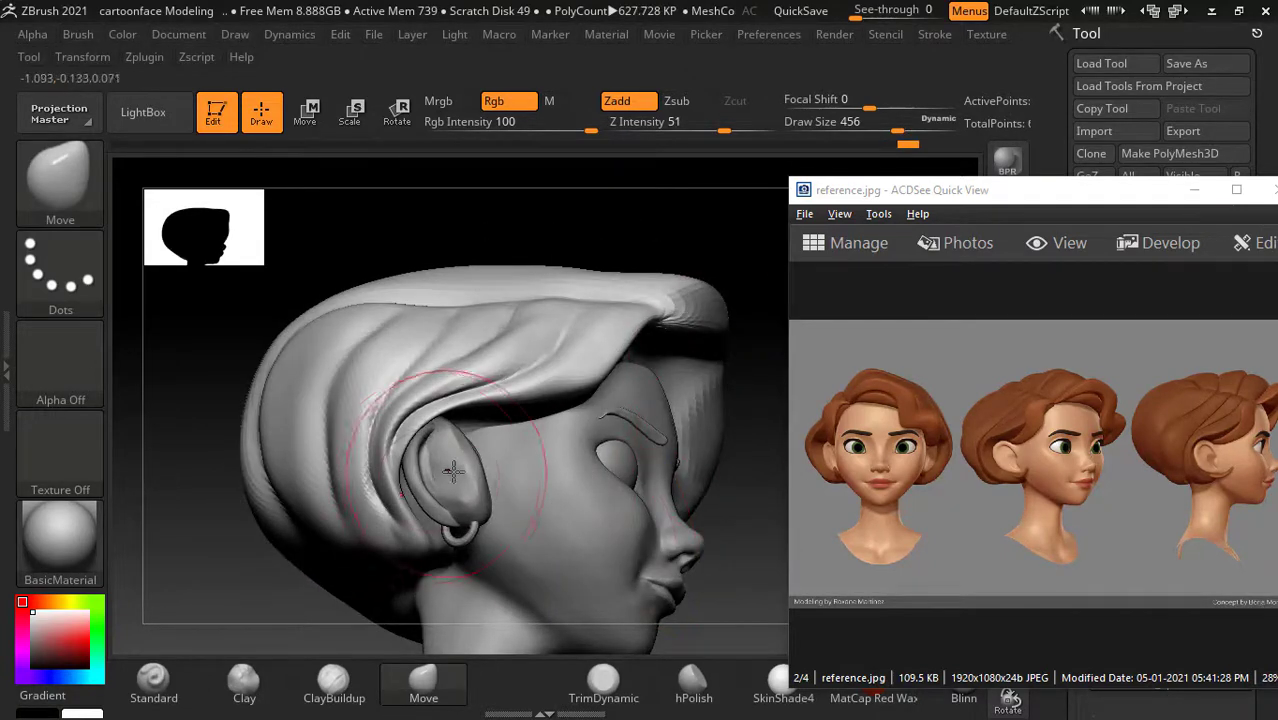
pyautogui.moveTo(453, 470)
pyautogui.mouseDown()
pyautogui.moveTo(410, 440)
pyautogui.moveTo(400, 490)
pyautogui.mouseUp()
pyautogui.moveTo(706, 497)
pyautogui.mouseDown()
pyautogui.moveTo(750, 471)
pyautogui.moveTo(725, 505)
pyautogui.mouseUp()
# Step: Hide the Extract17 subtool and make Extract12 the active subtool
pyautogui.keyDown('alt'); pyautogui.click(400, 474); pyautogui.keyUp('alt')
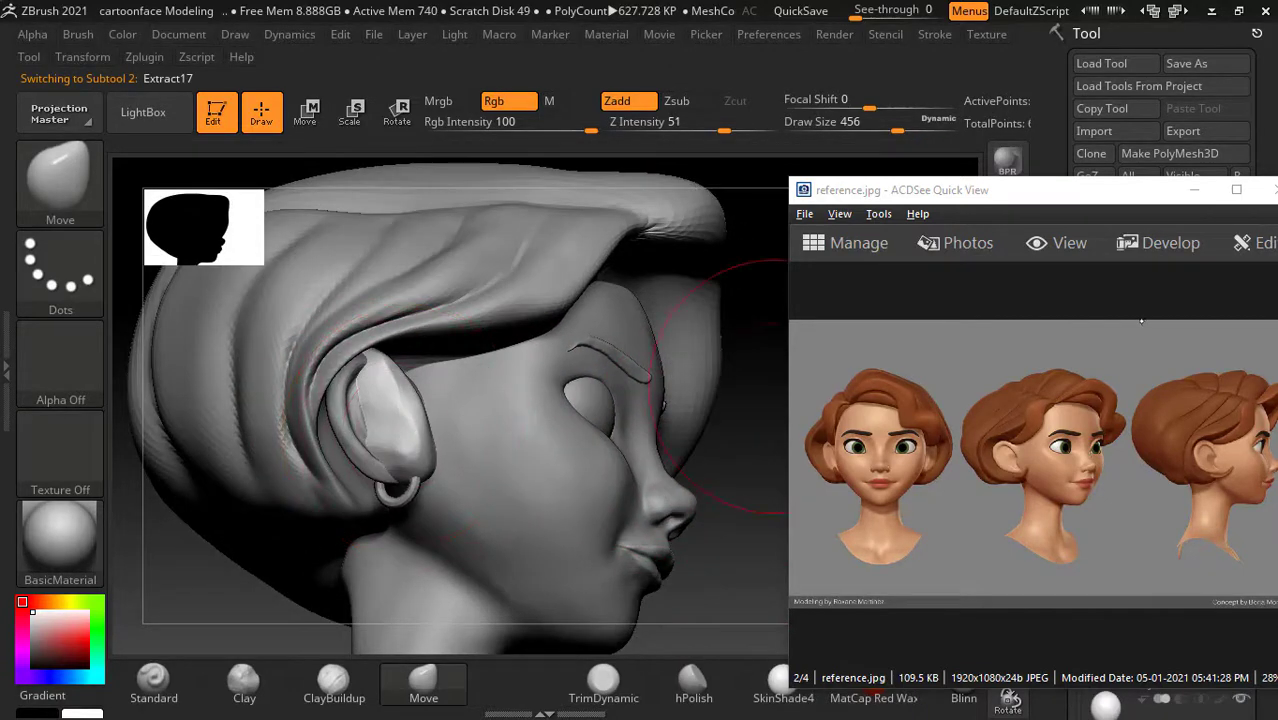
pyautogui.click(1195, 191)
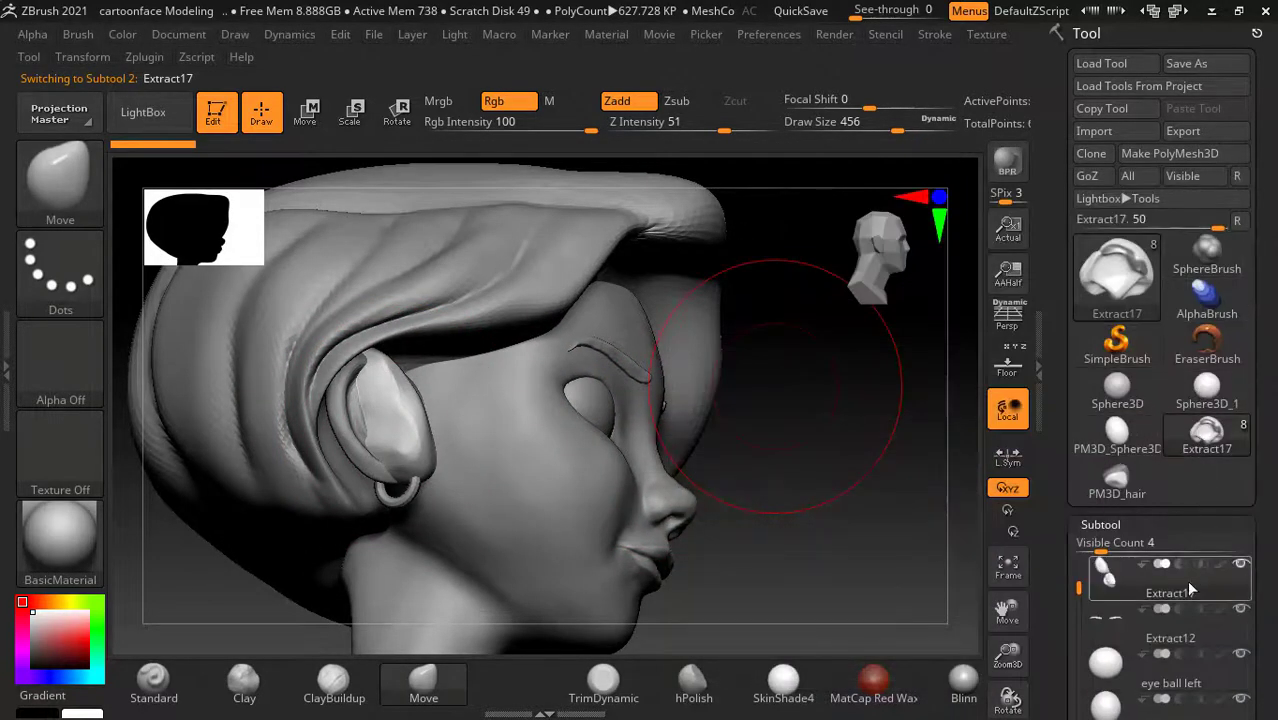
pyautogui.moveTo(1069, 560); pyautogui.dragTo(1062, 452)
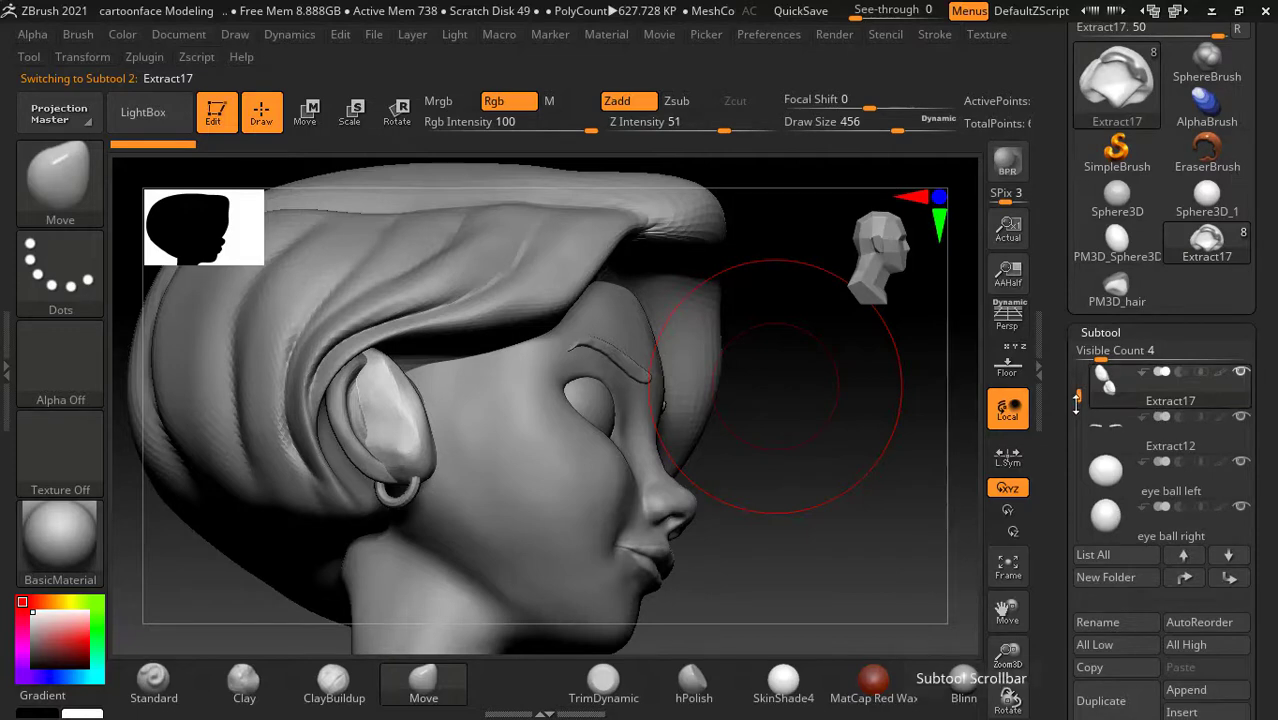
pyautogui.moveTo(1170, 577)
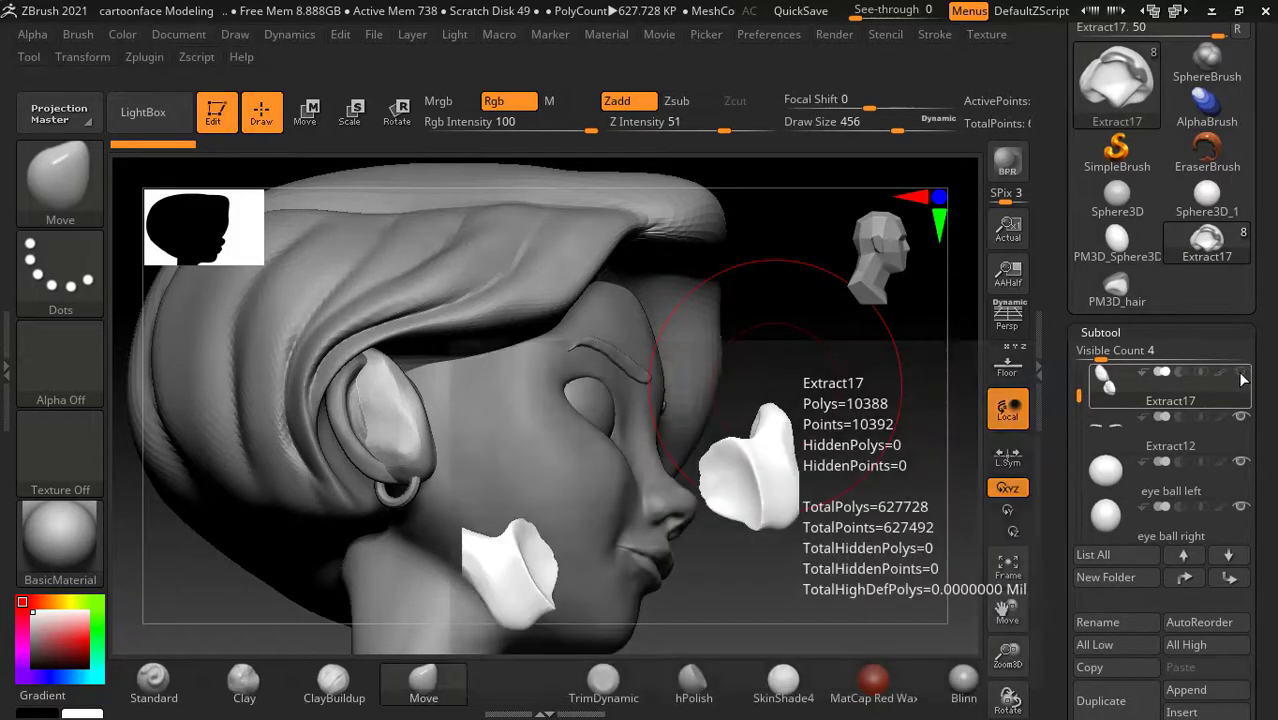
pyautogui.click(1240, 372)
pyautogui.click(1115, 440)
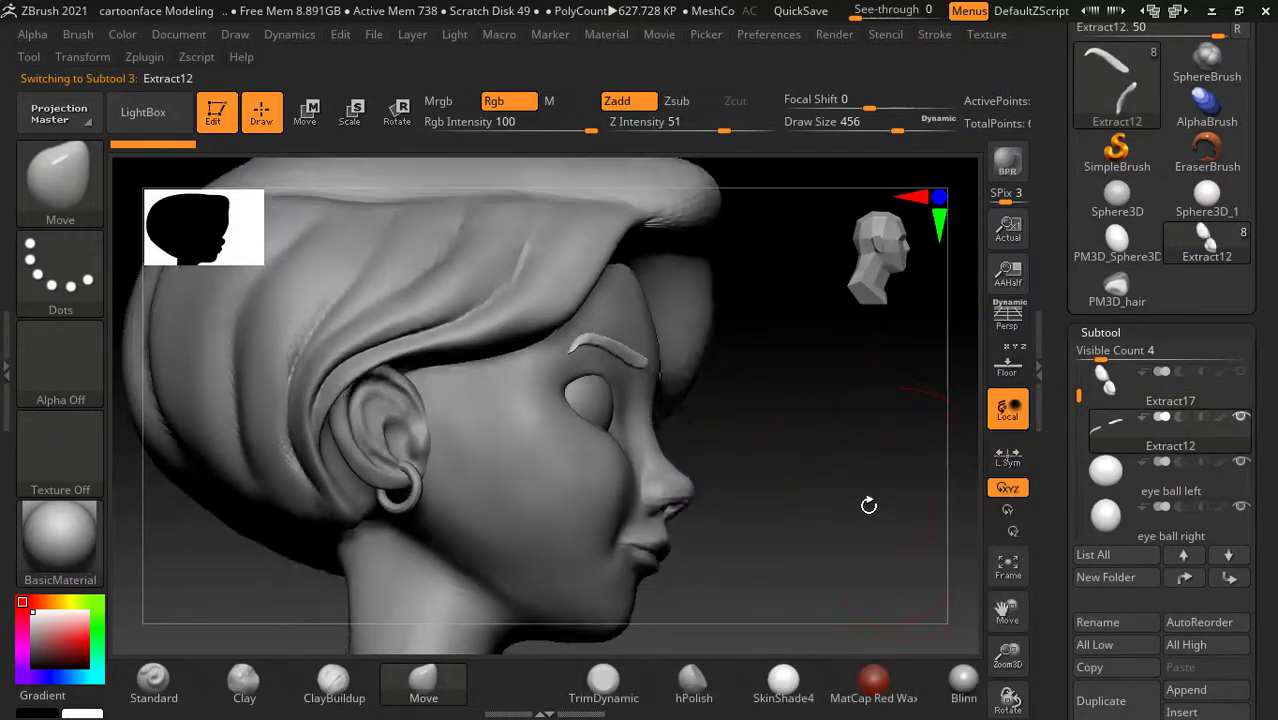
pyautogui.moveTo(960, 440)
pyautogui.mouseDown()
pyautogui.moveTo(921, 494)
pyautogui.moveTo(888, 485)
pyautogui.moveTo(896, 506)
pyautogui.mouseUp()
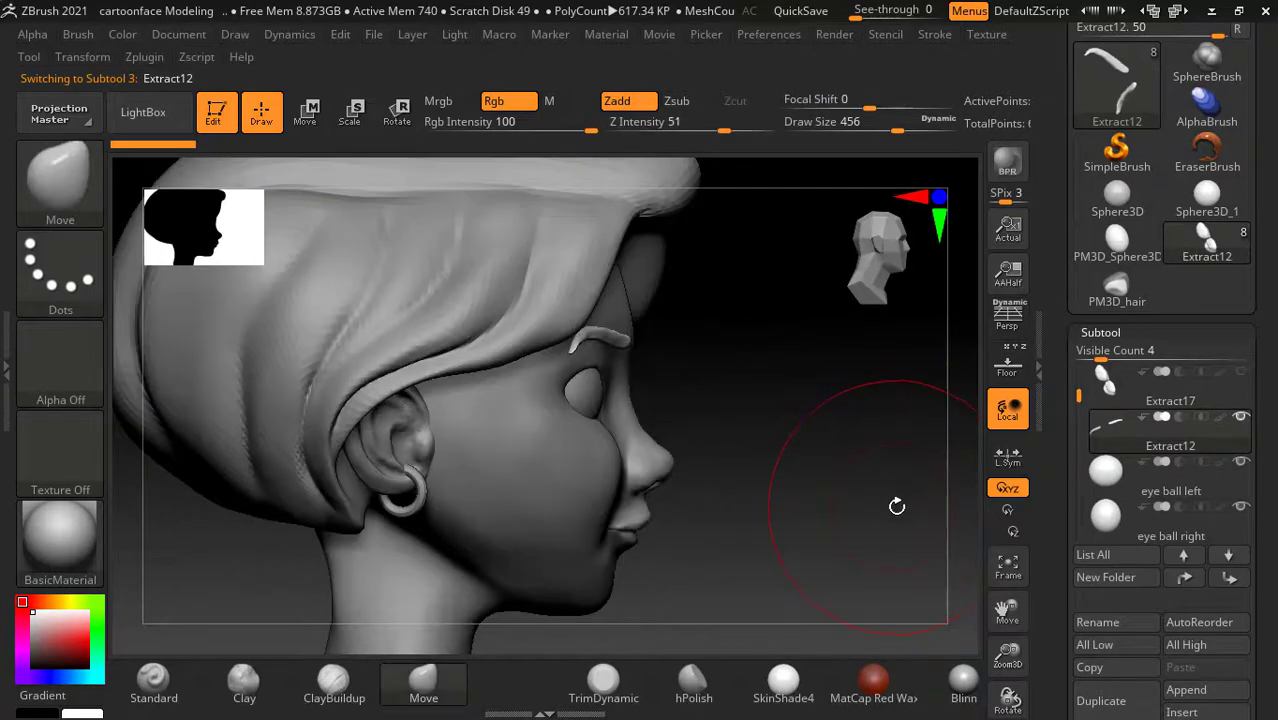
# Step: Select the PM3D_Sphere3D1 hair and curl the strands above and below the ear tightly behind it
pyautogui.hotkey('alt', 'Tab')
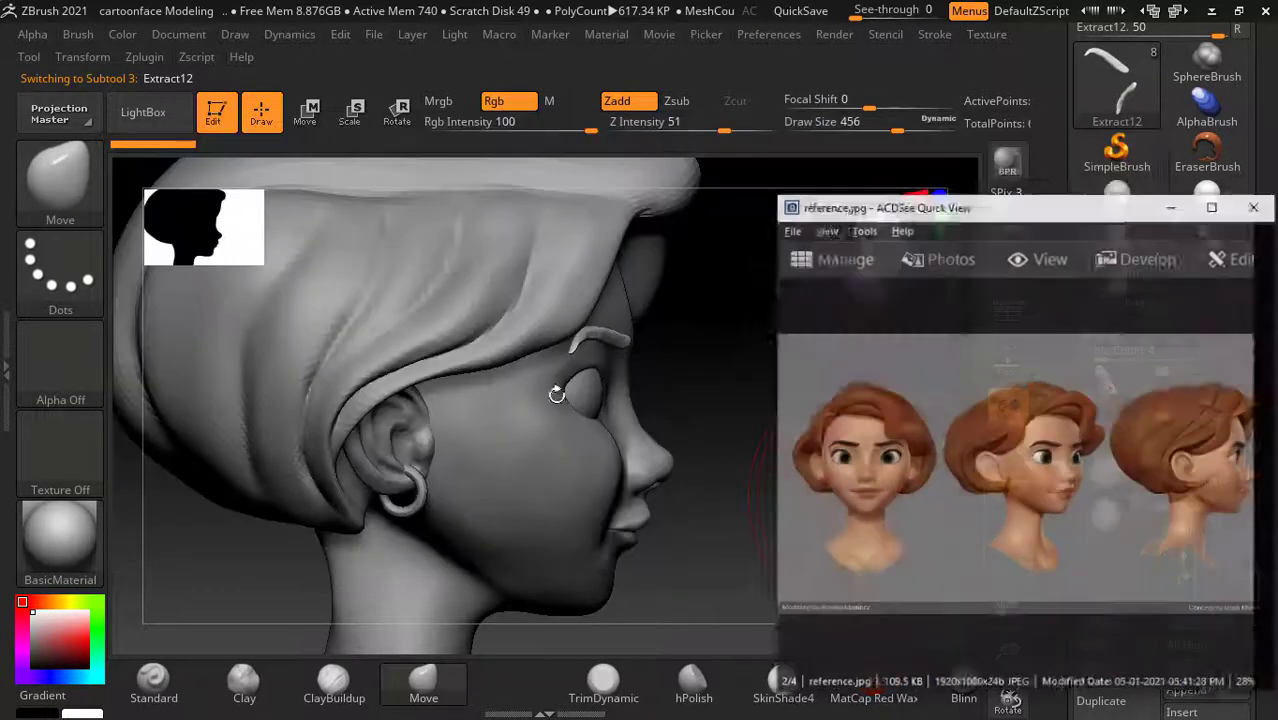
pyautogui.moveTo(718, 527); pyautogui.dragTo(739, 540)
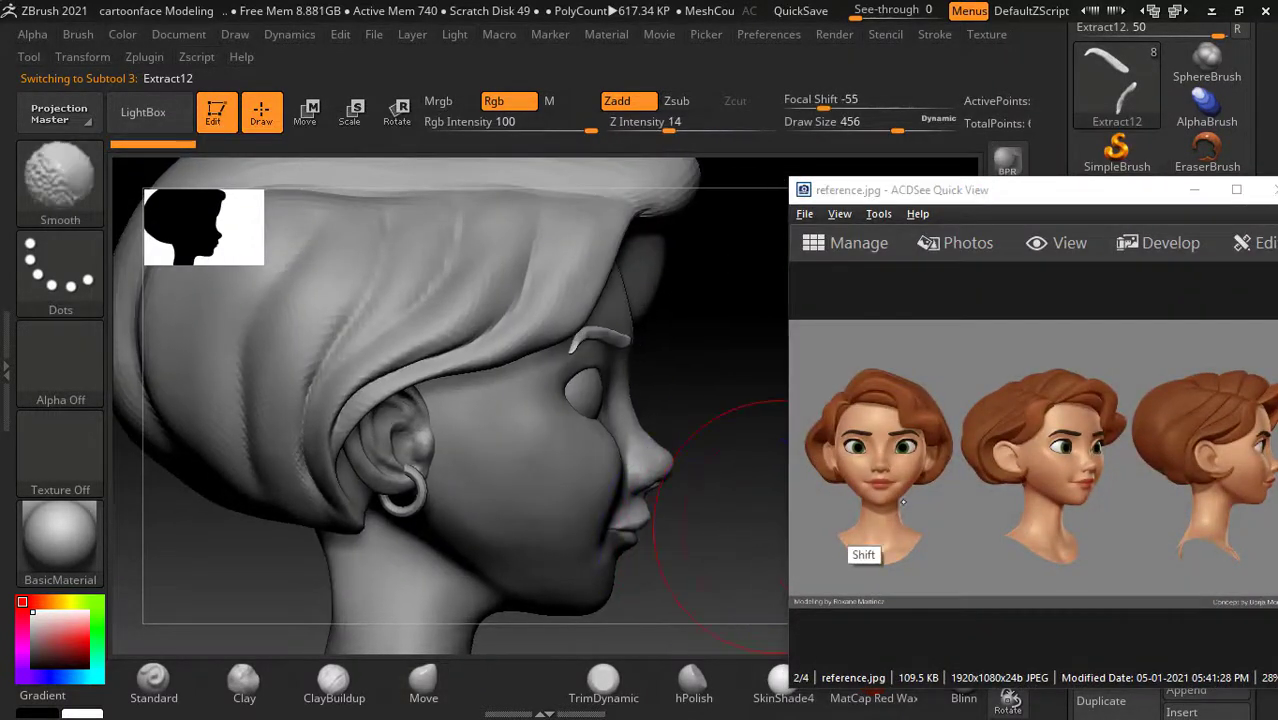
pyautogui.keyDown('alt'); pyautogui.click(465, 362); pyautogui.keyUp('alt')
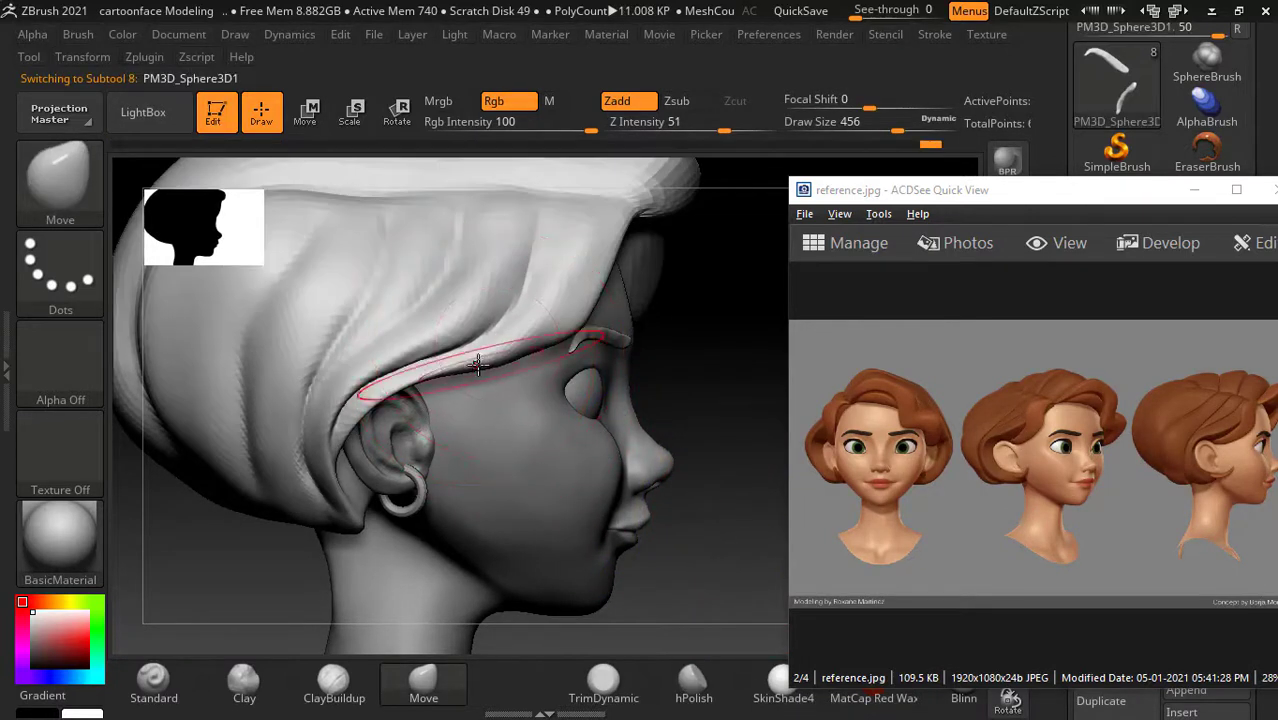
pyautogui.moveTo(468, 363); pyautogui.dragTo(361, 447)
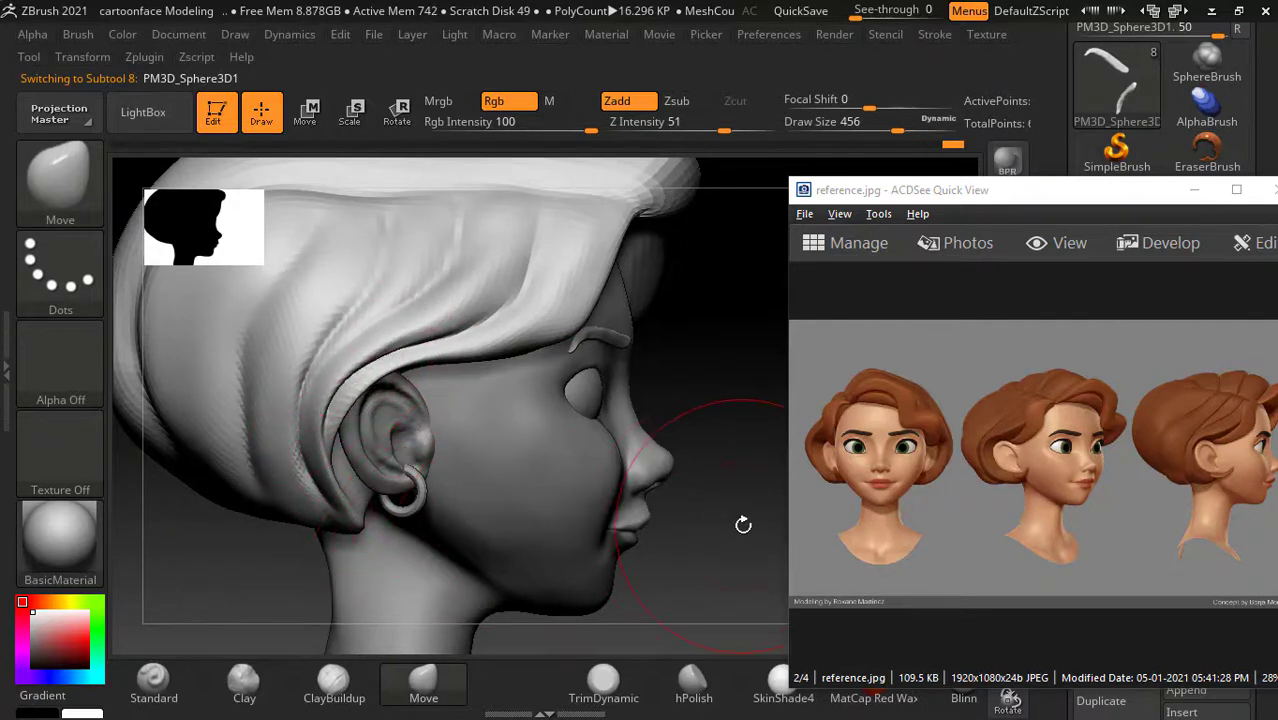
pyautogui.moveTo(760, 547); pyautogui.dragTo(698, 453)
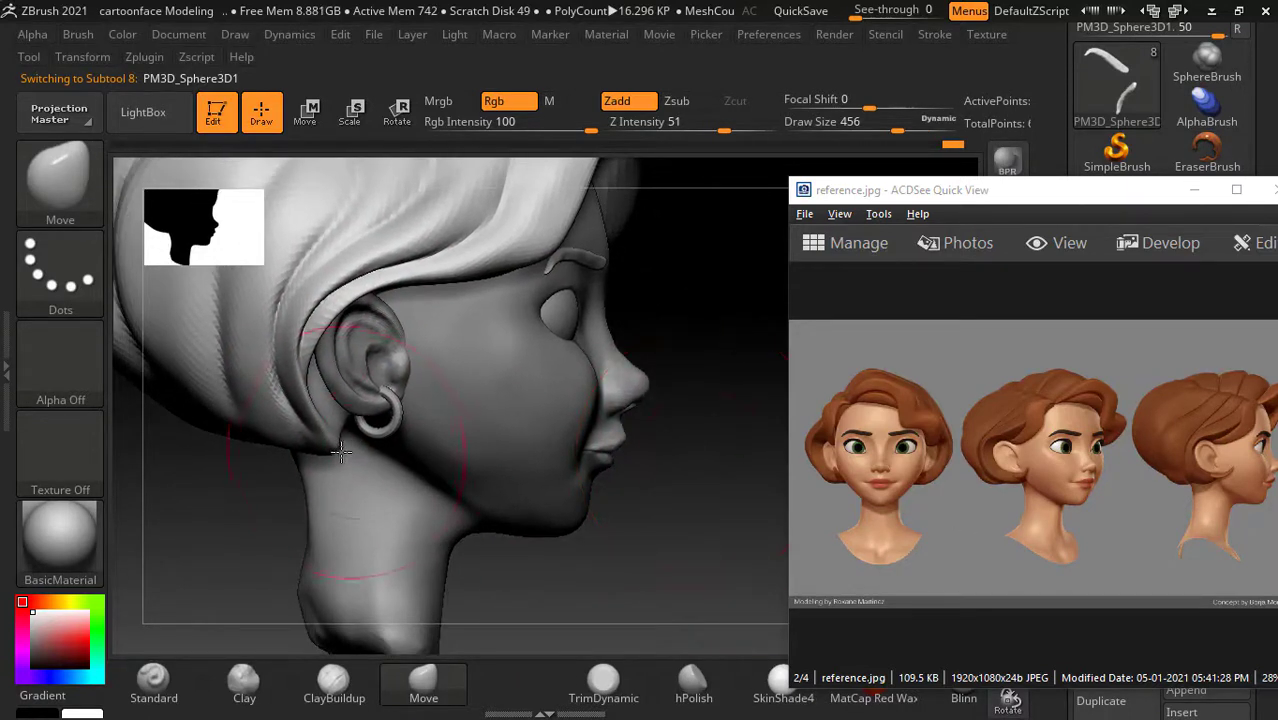
pyautogui.moveTo(341, 452); pyautogui.dragTo(336, 447)
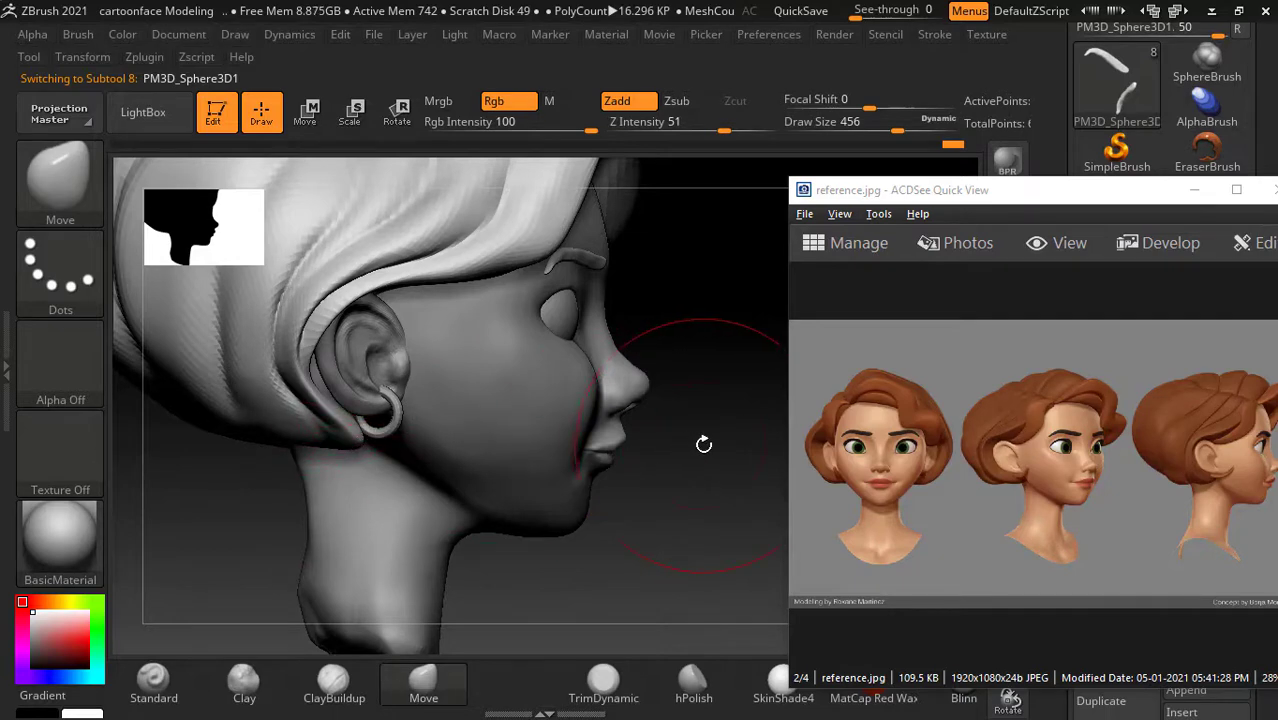
pyautogui.moveTo(703, 444)
pyautogui.mouseDown()
pyautogui.moveTo(308, 528)
pyautogui.moveTo(237, 522)
pyautogui.mouseUp()
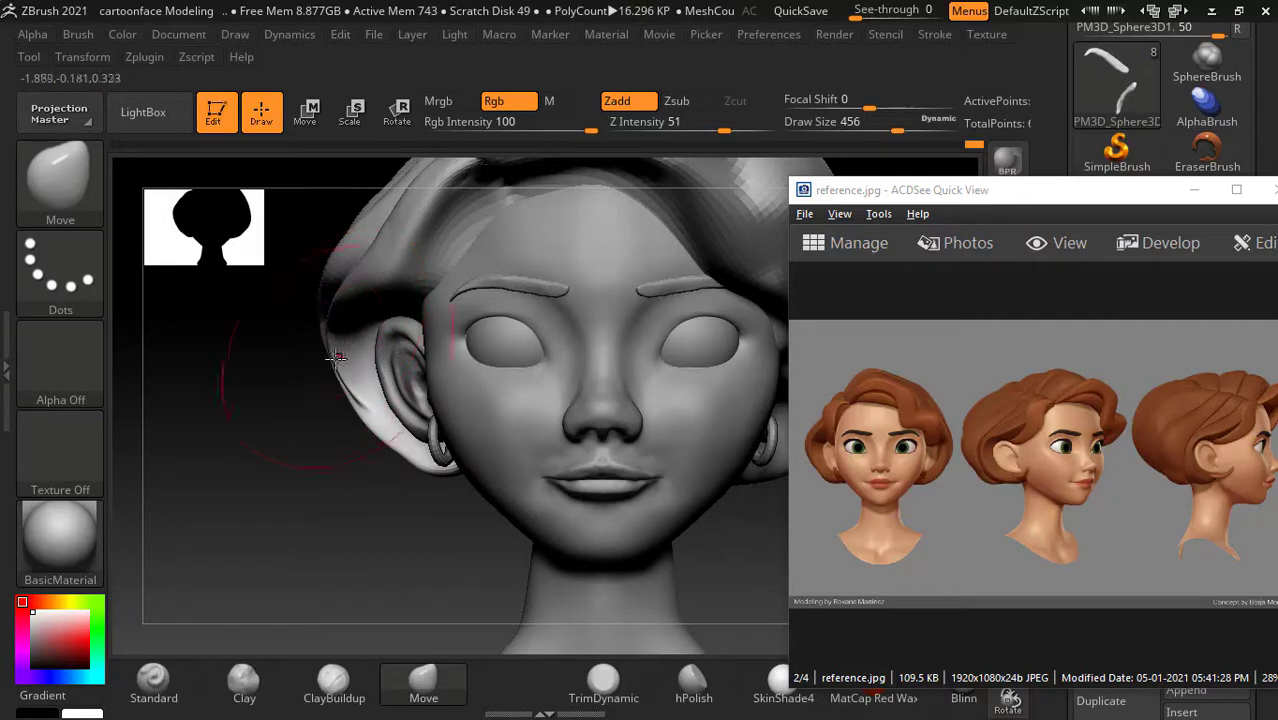
# Step: Push in the hair edge beside the ear, then inspect the hair from above and the left profile
pyautogui.moveTo(338, 357); pyautogui.dragTo(352, 388)
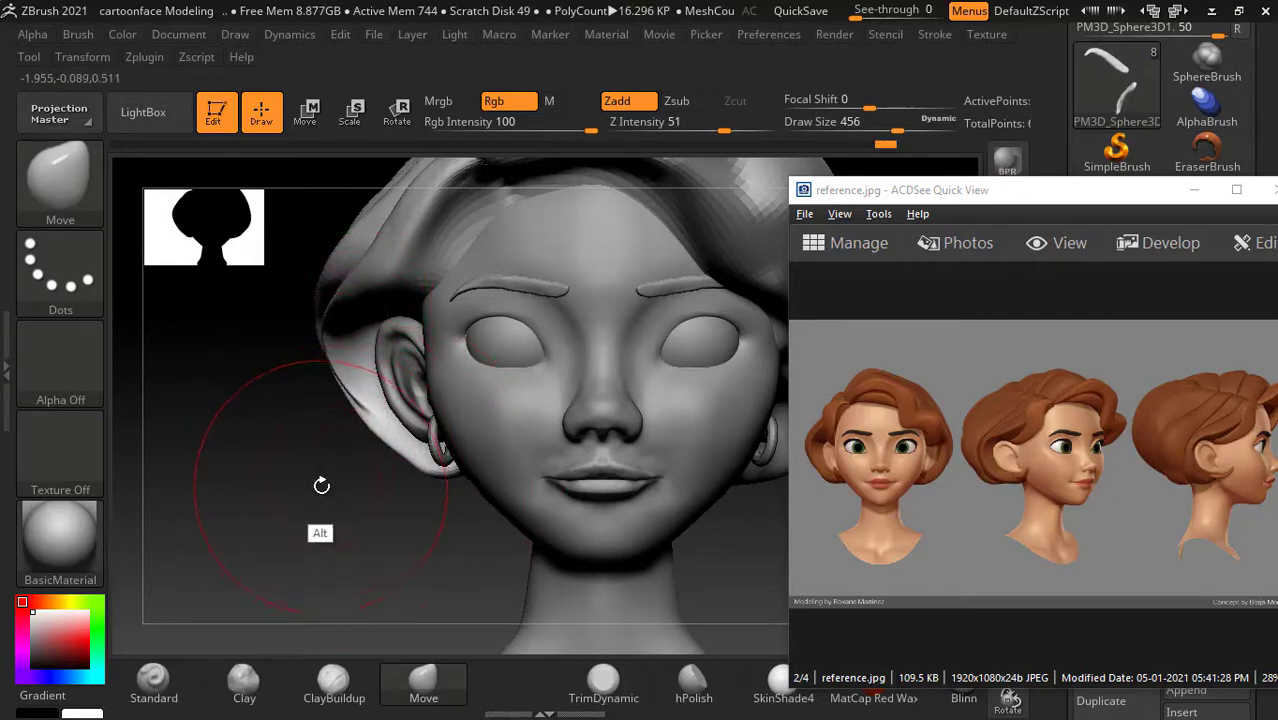
pyautogui.moveTo(321, 485)
pyautogui.keyDown('alt'); pyautogui.mouseDown()
pyautogui.moveTo(320, 549)
pyautogui.moveTo(572, 285)
pyautogui.mouseUp(); pyautogui.keyUp('alt')
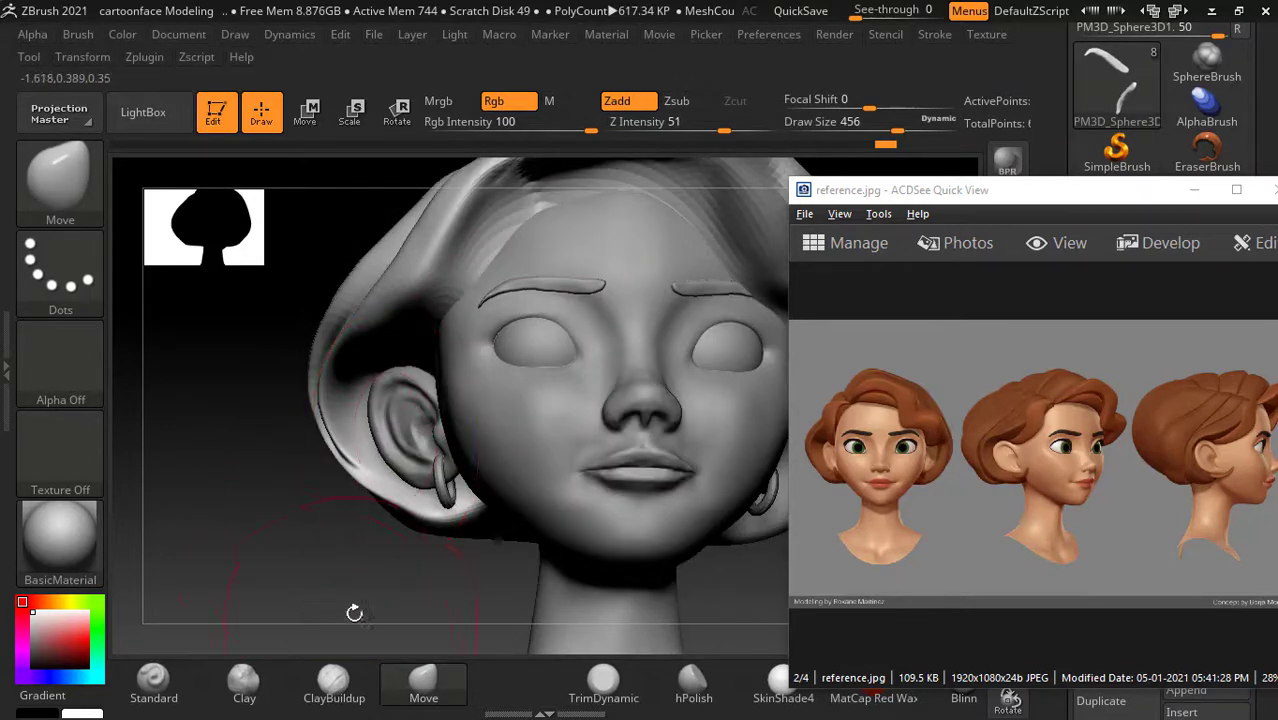
pyautogui.moveTo(308, 551)
pyautogui.mouseDown()
pyautogui.moveTo(300, 474)
pyautogui.moveTo(294, 582)
pyautogui.moveTo(294, 518)
pyautogui.moveTo(521, 513)
pyautogui.mouseUp()
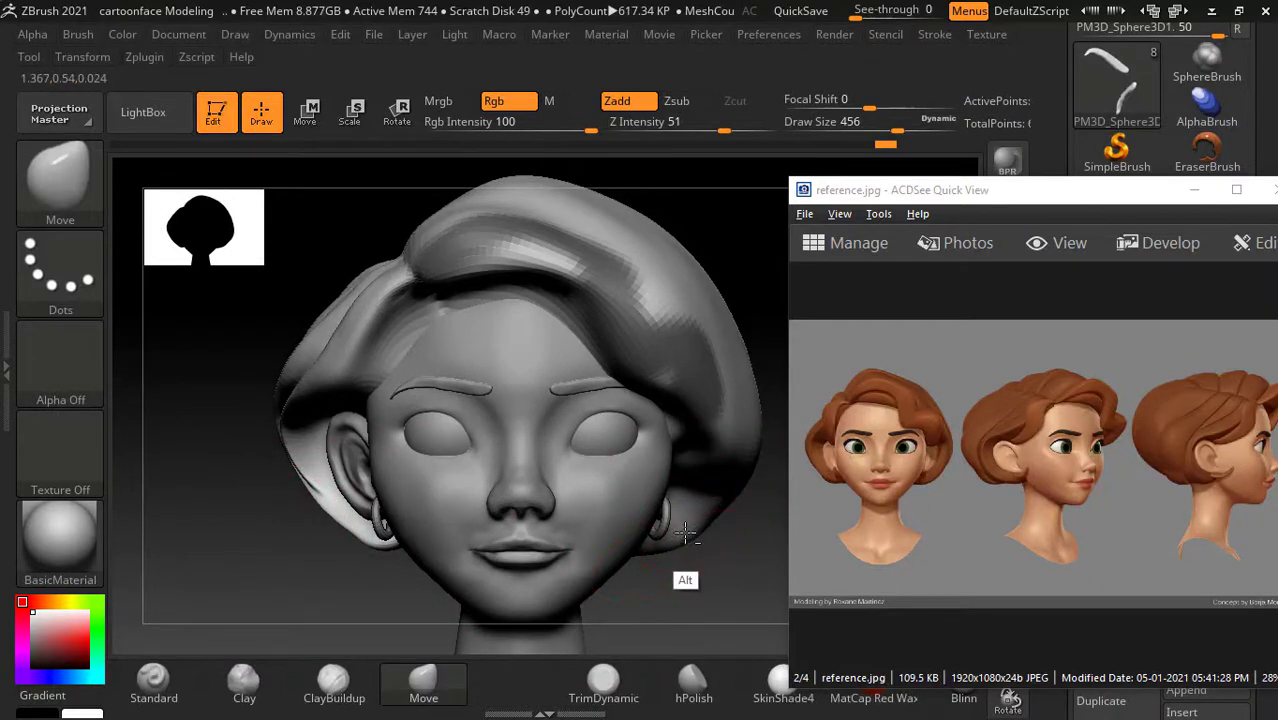
pyautogui.keyDown('alt'); pyautogui.moveTo(725, 554); pyautogui.dragTo(662, 501); pyautogui.keyUp('alt')
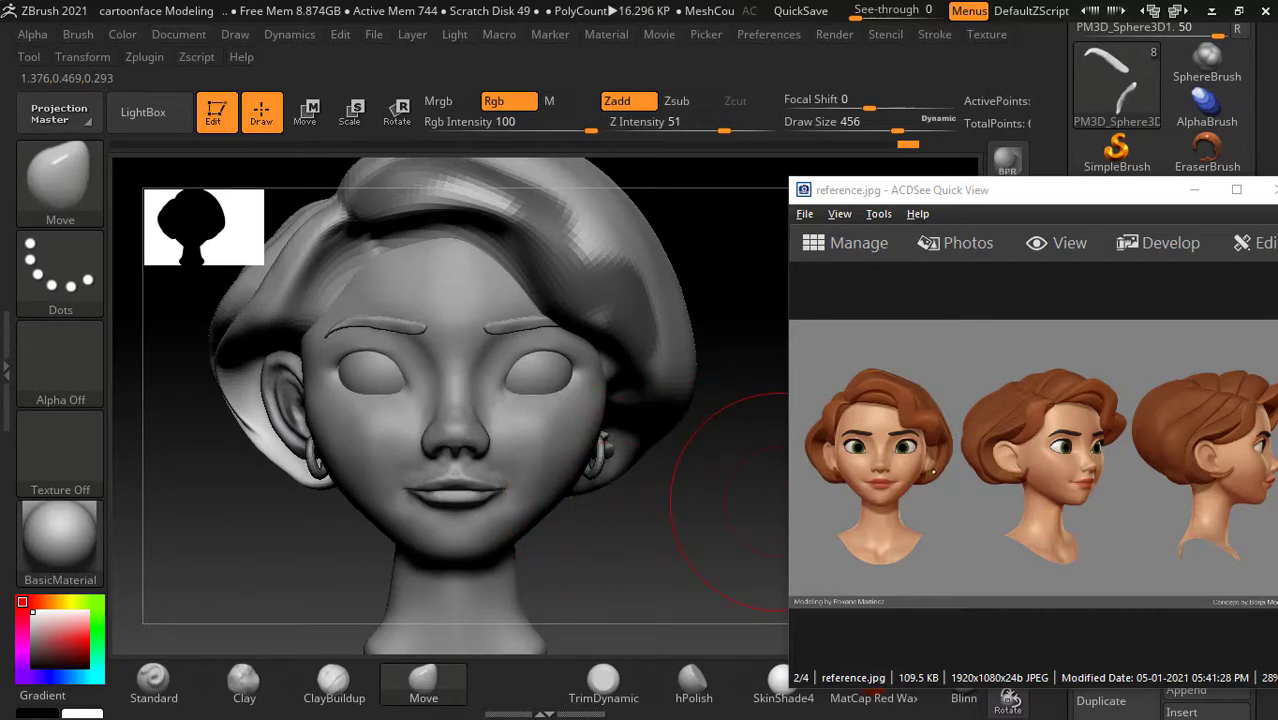
pyautogui.moveTo(704, 523)
pyautogui.mouseDown()
pyautogui.moveTo(711, 543)
pyautogui.moveTo(383, 525)
pyautogui.moveTo(400, 525)
pyautogui.mouseUp()
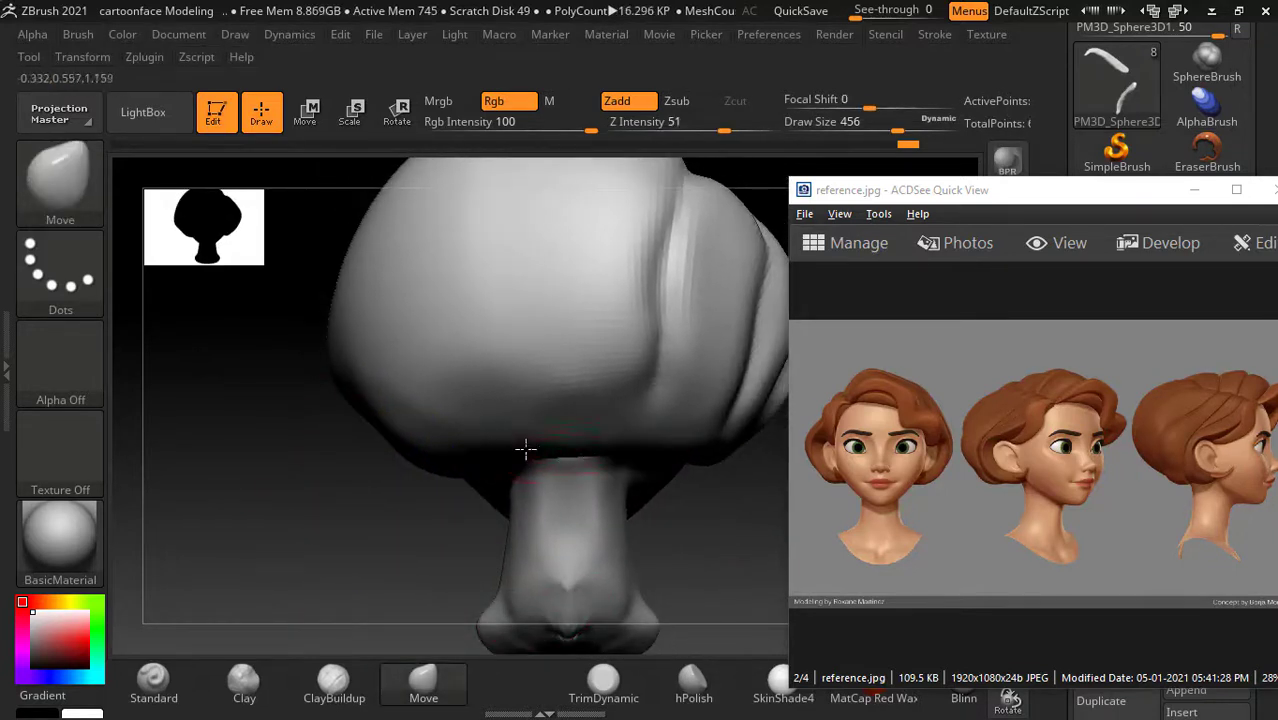
pyautogui.press('shift')
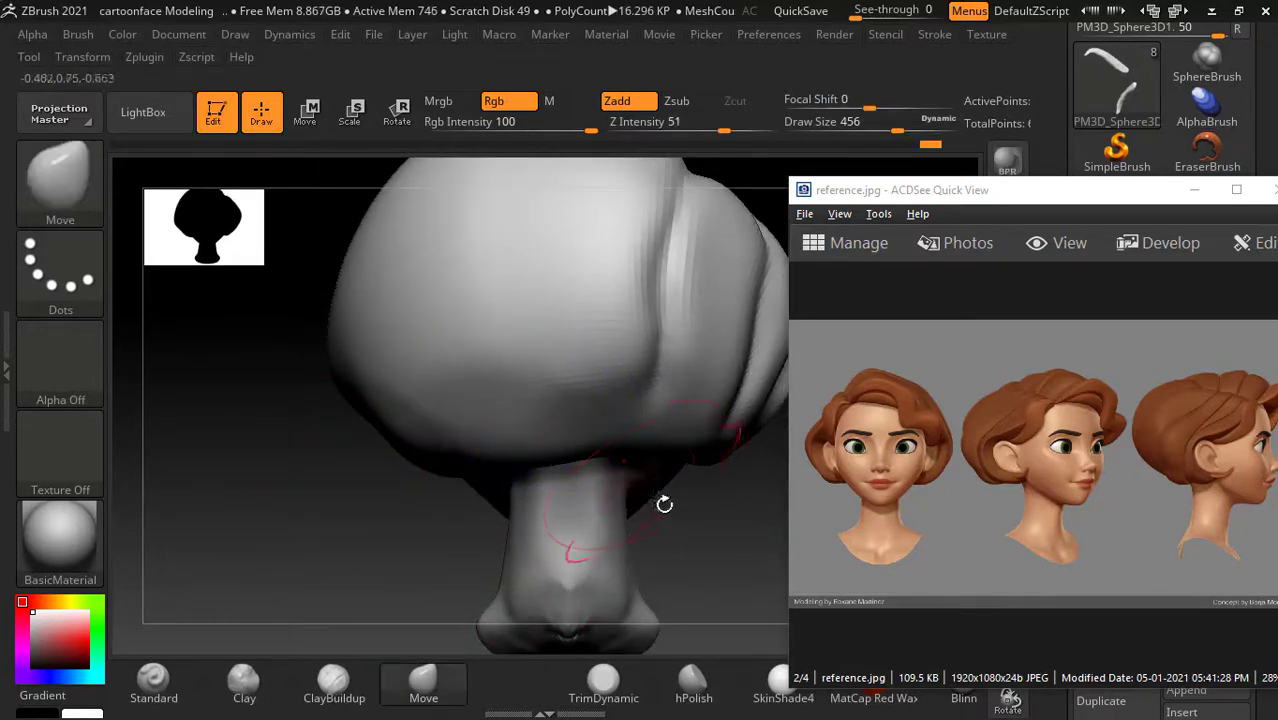
pyautogui.moveTo(665, 505)
pyautogui.mouseDown()
pyautogui.moveTo(693, 531)
pyautogui.moveTo(727, 531)
pyautogui.moveTo(562, 548)
pyautogui.moveTo(382, 542)
pyautogui.moveTo(414, 542)
pyautogui.moveTo(345, 602)
pyautogui.mouseUp()
pyautogui.moveTo(710, 573); pyautogui.dragTo(737, 493)
pyautogui.moveTo(736, 294)
pyautogui.mouseDown()
pyautogui.moveTo(699, 314)
pyautogui.moveTo(719, 297)
pyautogui.moveTo(716, 337)
pyautogui.mouseUp()
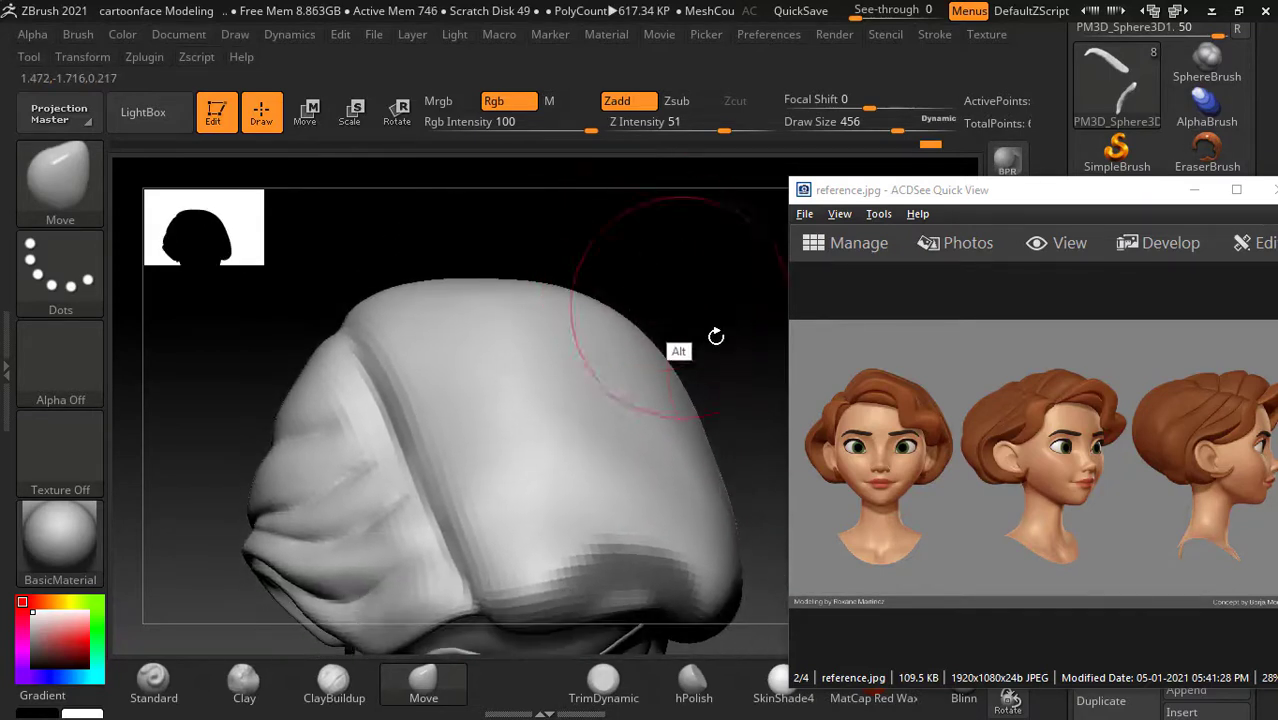
# Step: Pan the 100% close-up of setup.psd across the hair in ACDSee
pyautogui.scroll(-1, 1192, 427)
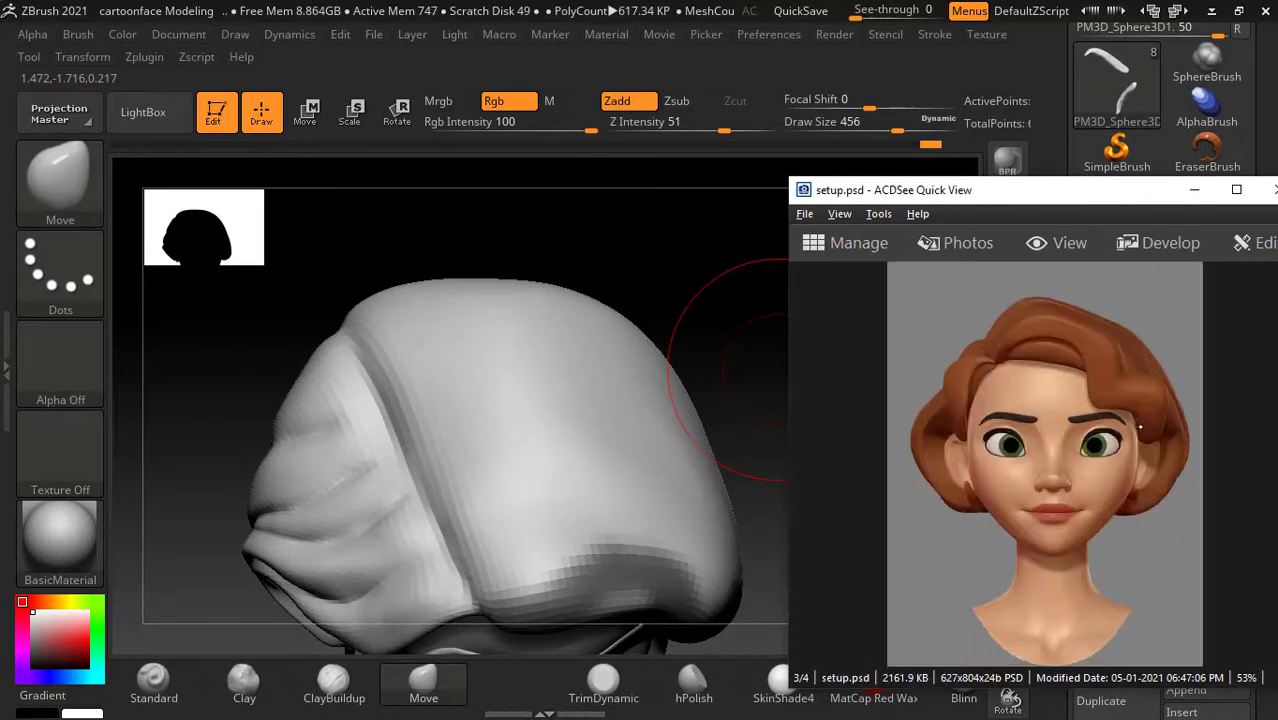
pyautogui.keyDown('ctrl'); pyautogui.scroll(3, 1132, 427); pyautogui.keyUp('ctrl')
pyautogui.moveTo(1118, 440); pyautogui.dragTo(1023, 395)
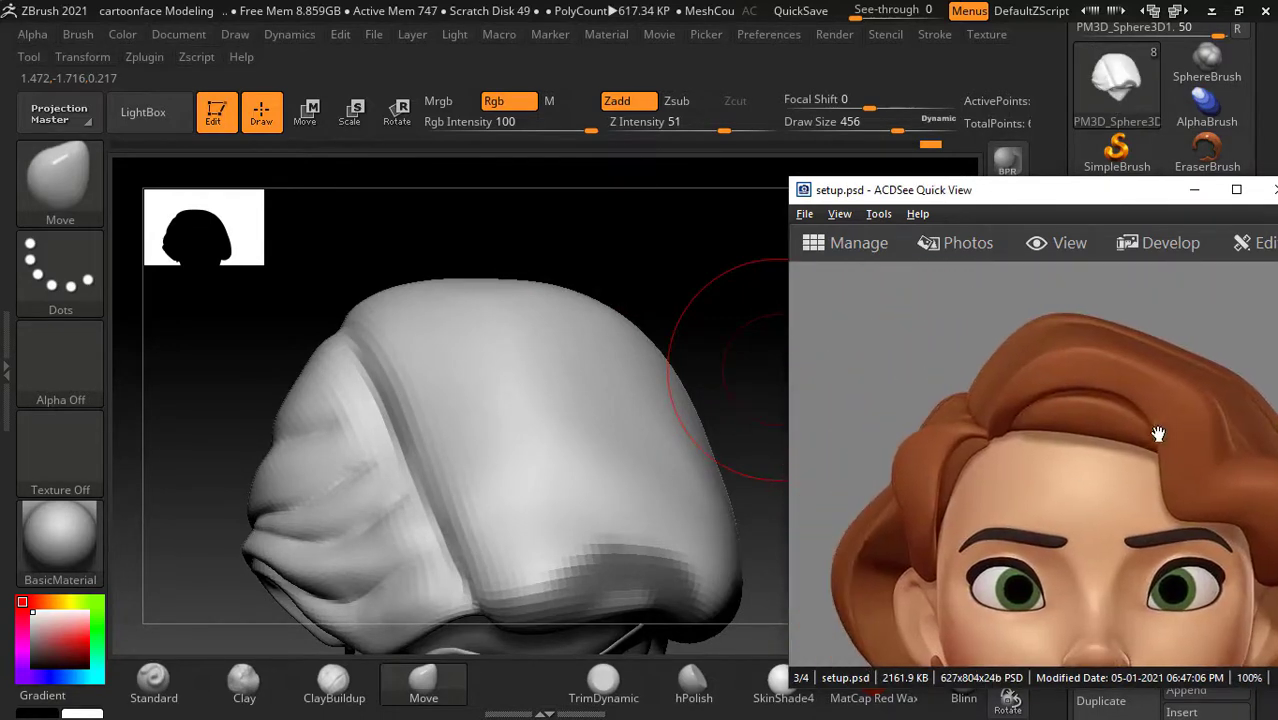
pyautogui.moveTo(1091, 198); pyautogui.dragTo(933, 167)
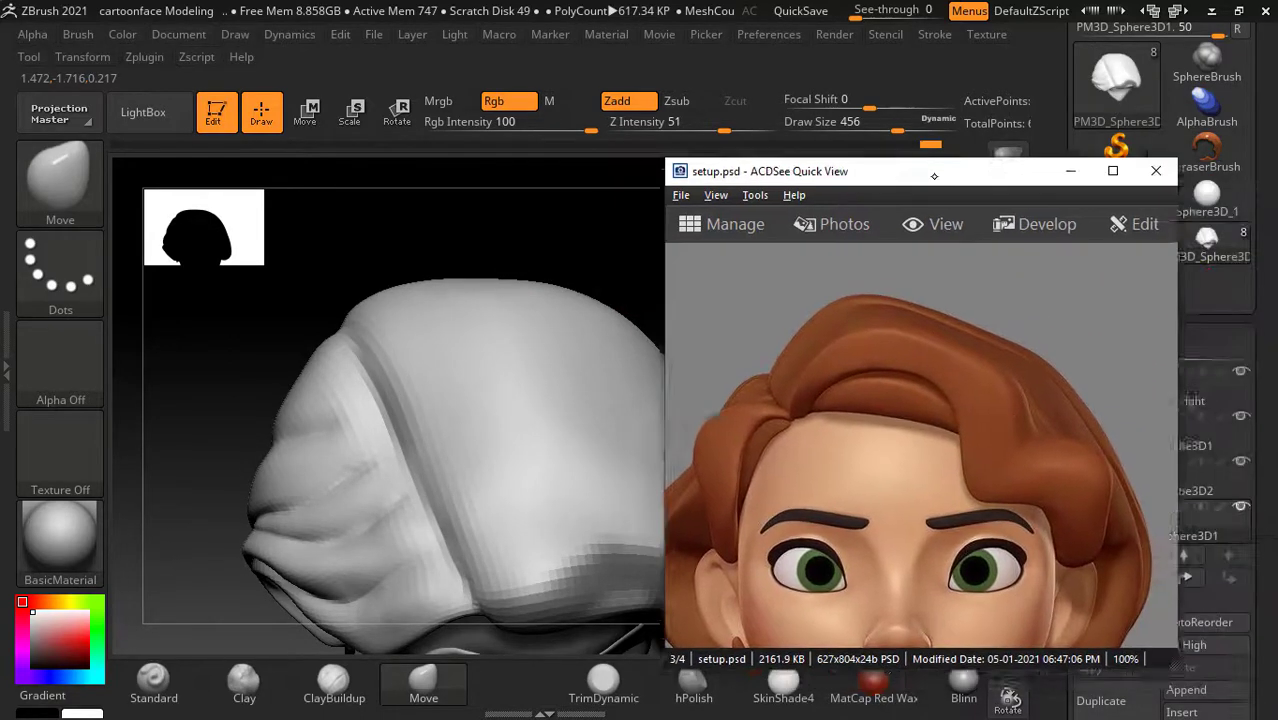
pyautogui.moveTo(1035, 401); pyautogui.dragTo(1098, 385)
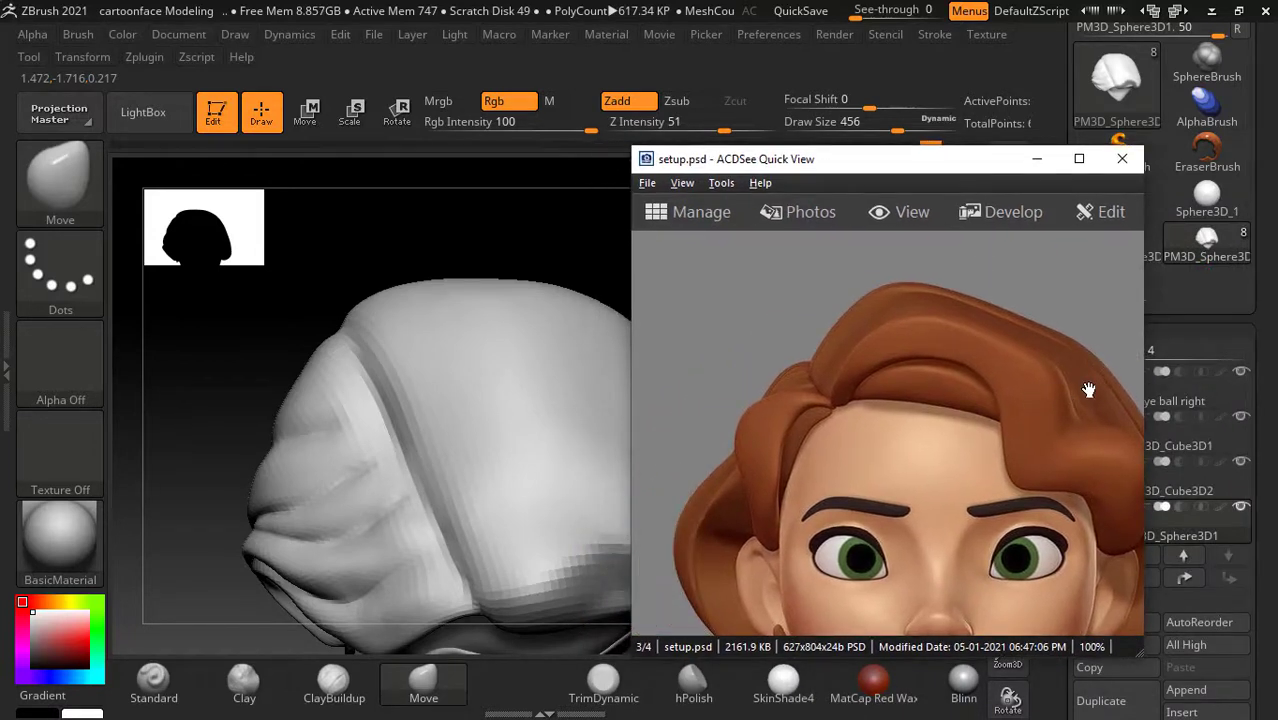
# Step: Show side.png and position the Quick View window beside the ZBrush sculpt
pyautogui.scroll(-1, 998, 376)
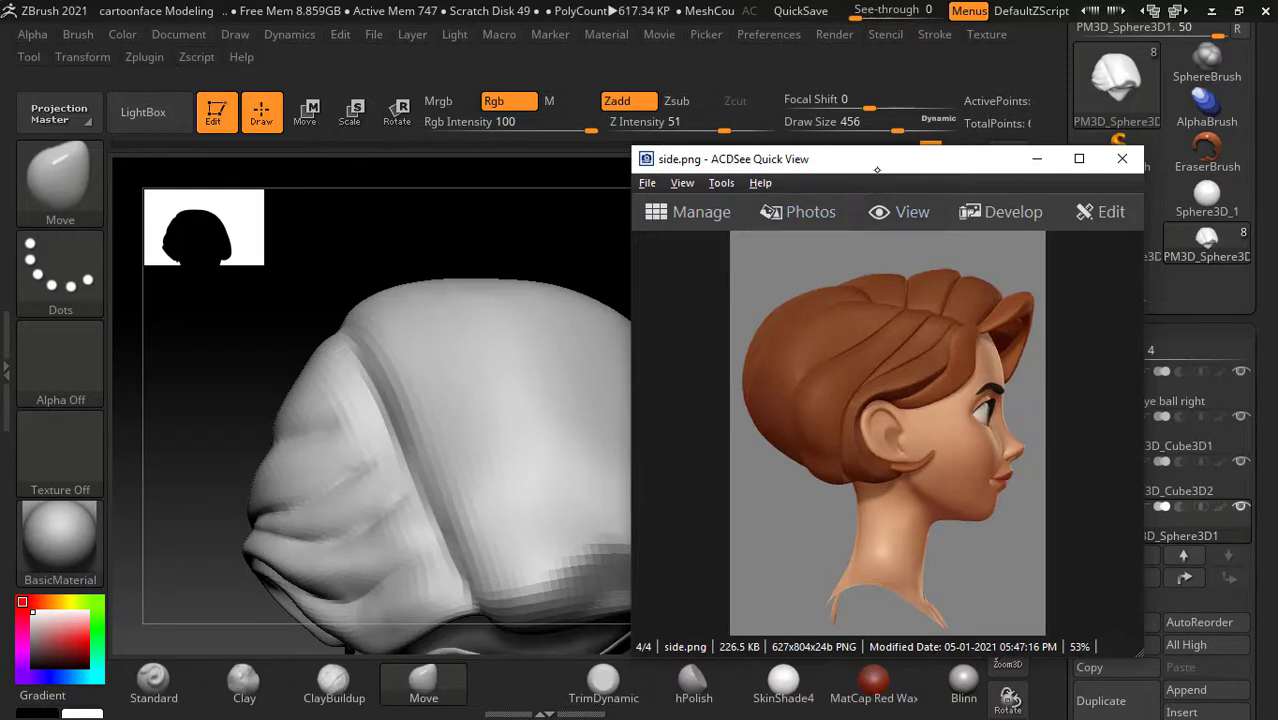
pyautogui.moveTo(857, 171); pyautogui.dragTo(1051, 203)
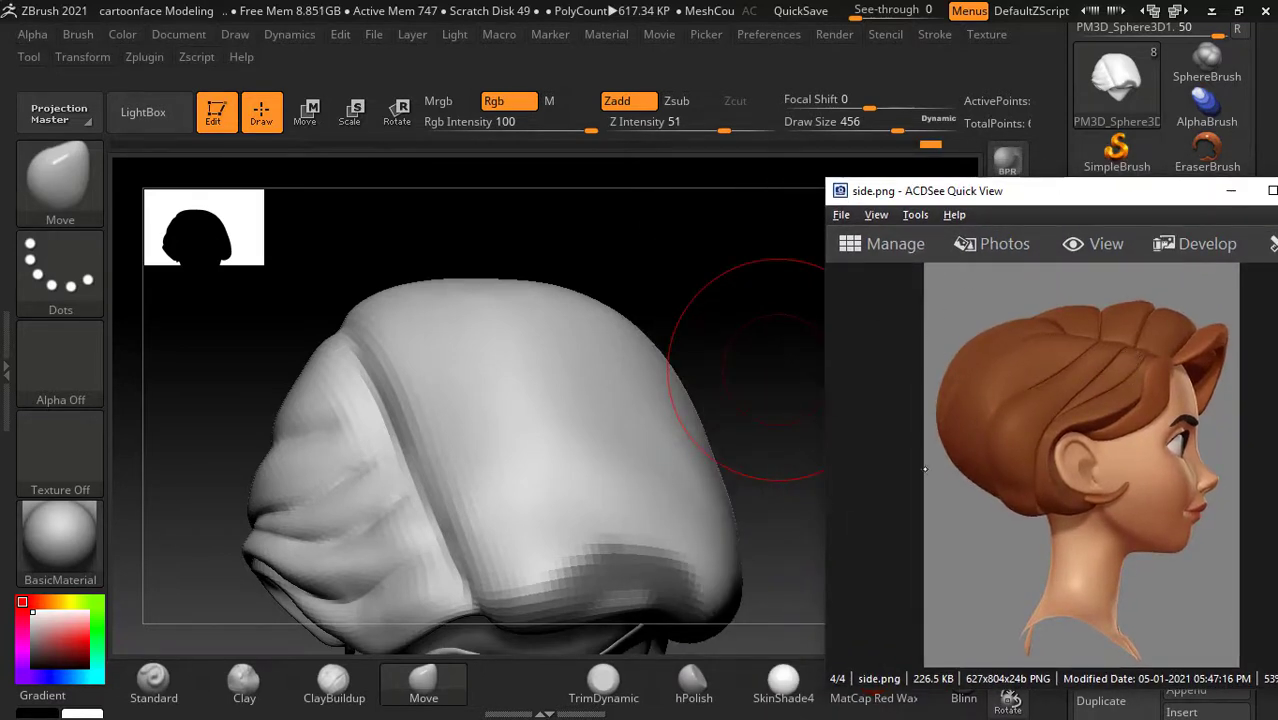
pyautogui.moveTo(768, 492)
pyautogui.mouseDown()
pyautogui.moveTo(802, 487)
pyautogui.moveTo(767, 371)
pyautogui.moveTo(782, 388)
pyautogui.moveTo(756, 448)
pyautogui.mouseUp()
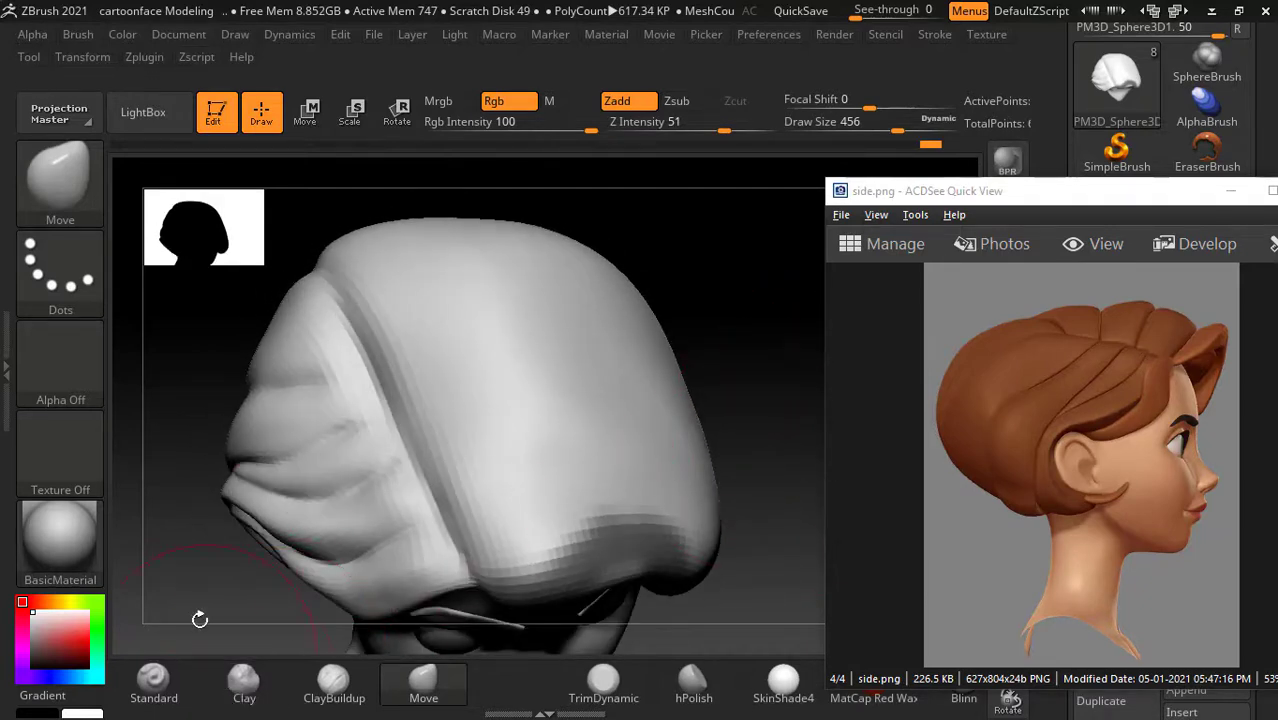
# Step: Choose the DamStandard brush from the Brush palette
pyautogui.click(60, 178)
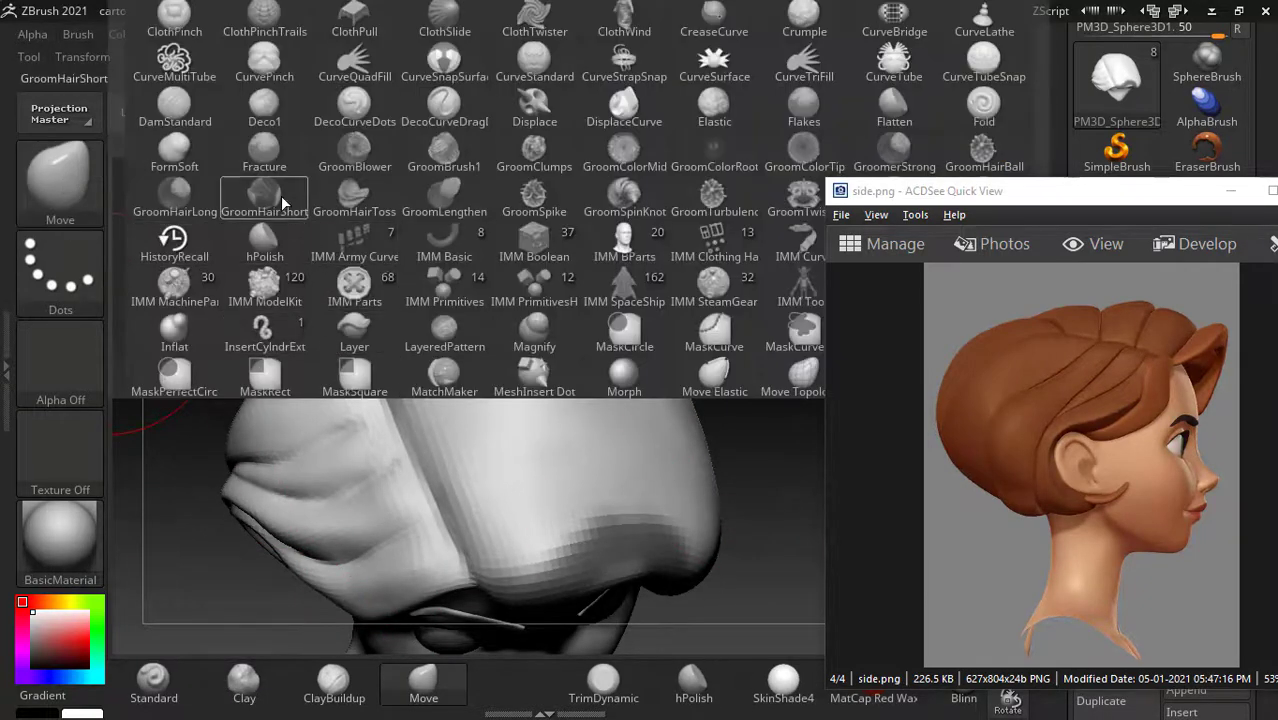
pyautogui.press('d')
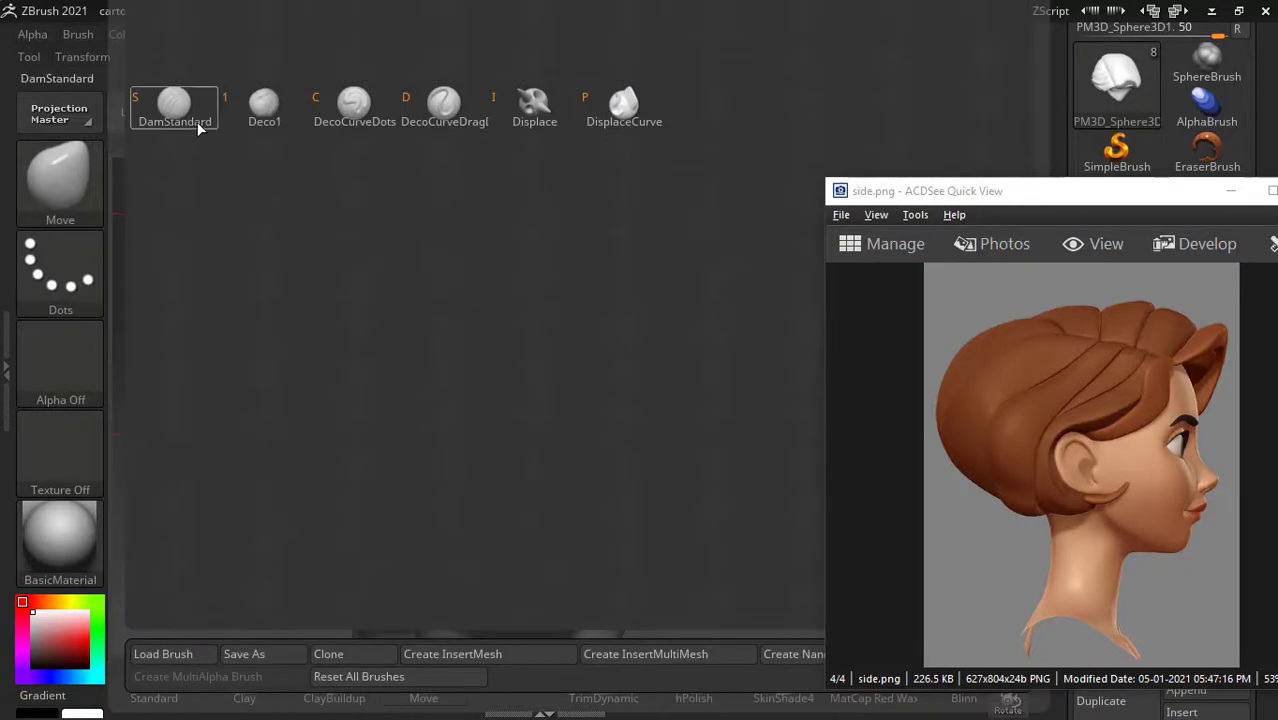
pyautogui.click(199, 128)
pyautogui.moveTo(736, 372)
pyautogui.mouseDown()
pyautogui.moveTo(722, 375)
pyautogui.moveTo(733, 385)
pyautogui.mouseUp()
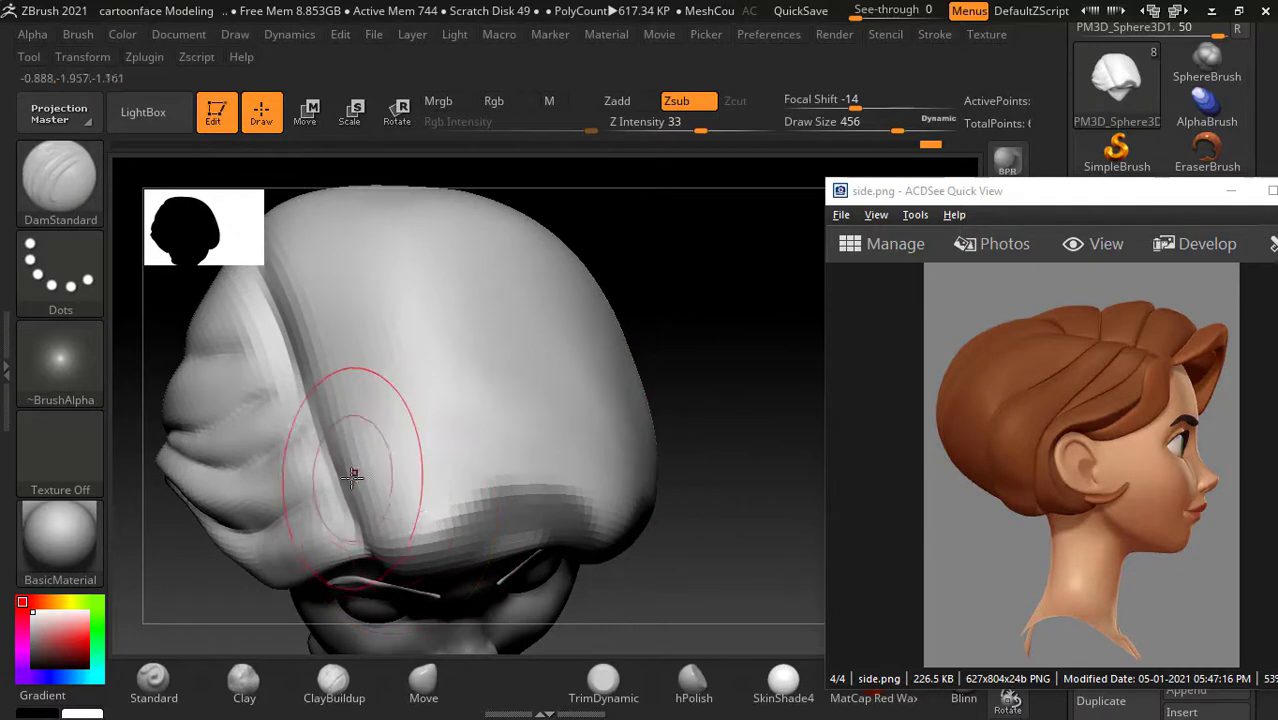
pyautogui.moveTo(690, 400)
pyautogui.mouseDown()
pyautogui.moveTo(725, 382)
pyautogui.moveTo(450, 473)
pyautogui.moveTo(373, 443)
pyautogui.moveTo(668, 420)
pyautogui.mouseUp()
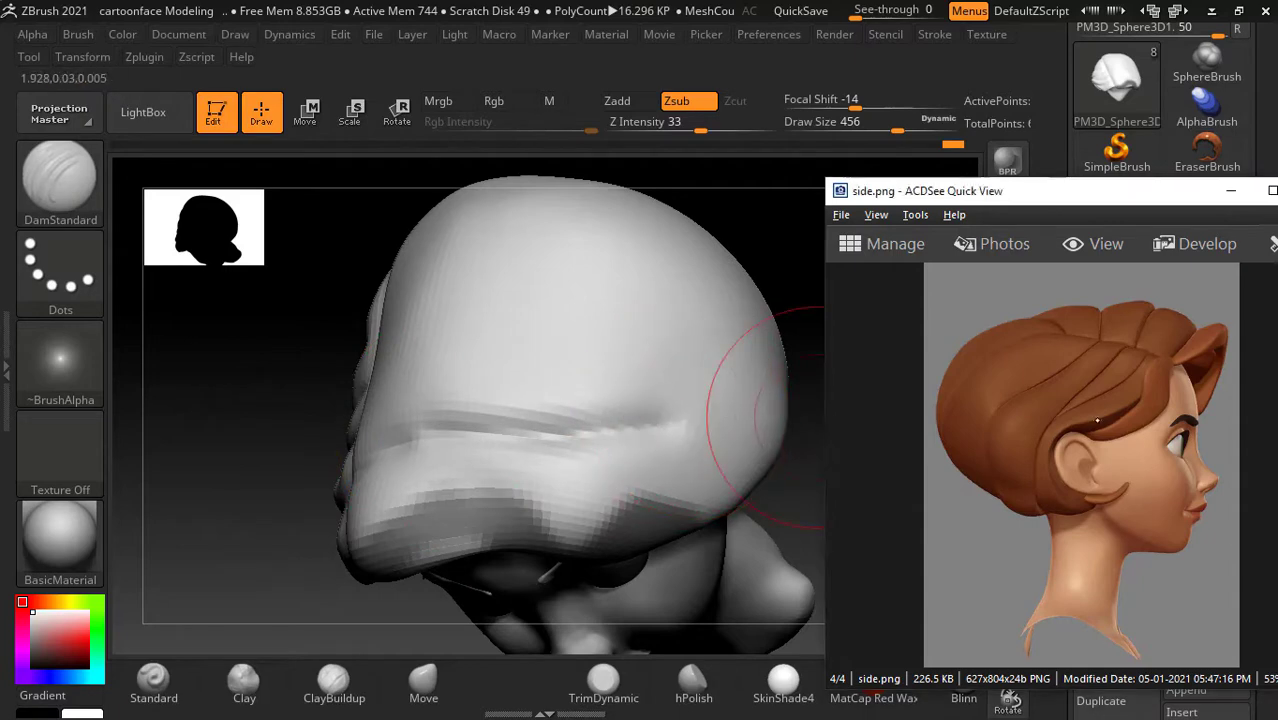
pyautogui.click(664, 430)
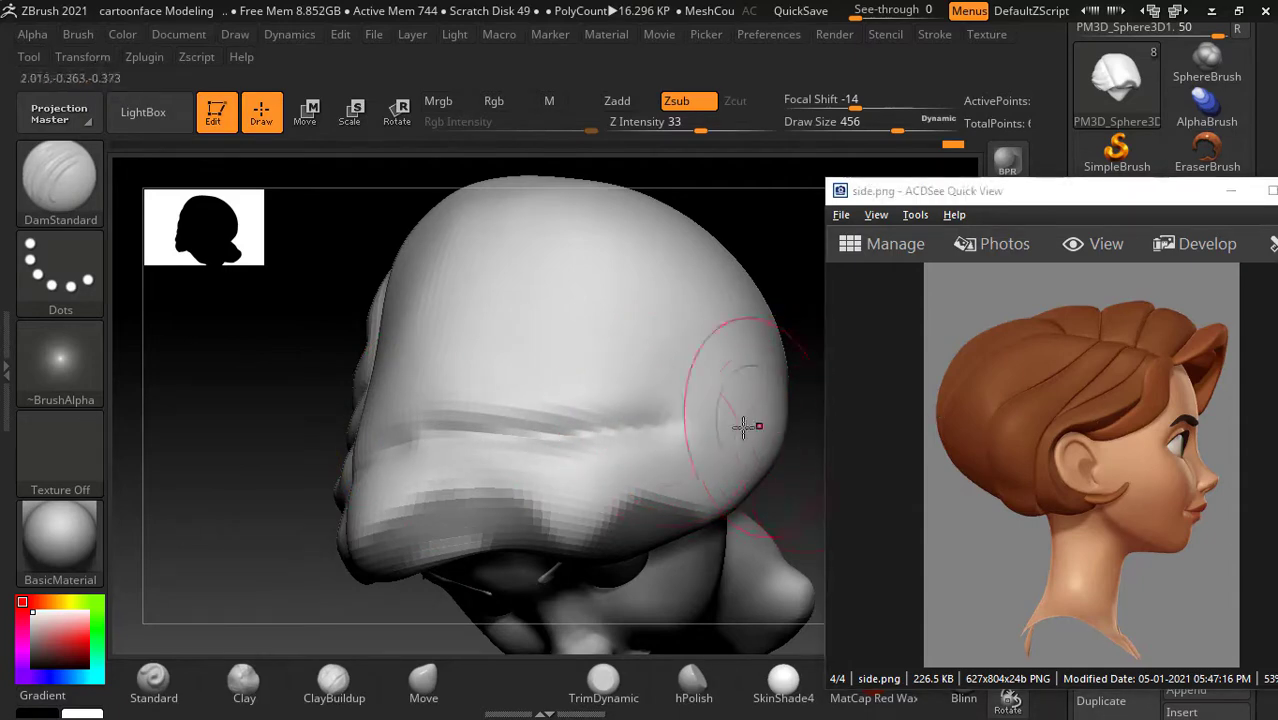
# Step: Carve horizontal creases across the back and near the top of the hair
pyautogui.moveTo(770, 335)
pyautogui.mouseDown()
pyautogui.moveTo(803, 322)
pyautogui.moveTo(560, 400)
pyautogui.mouseUp()
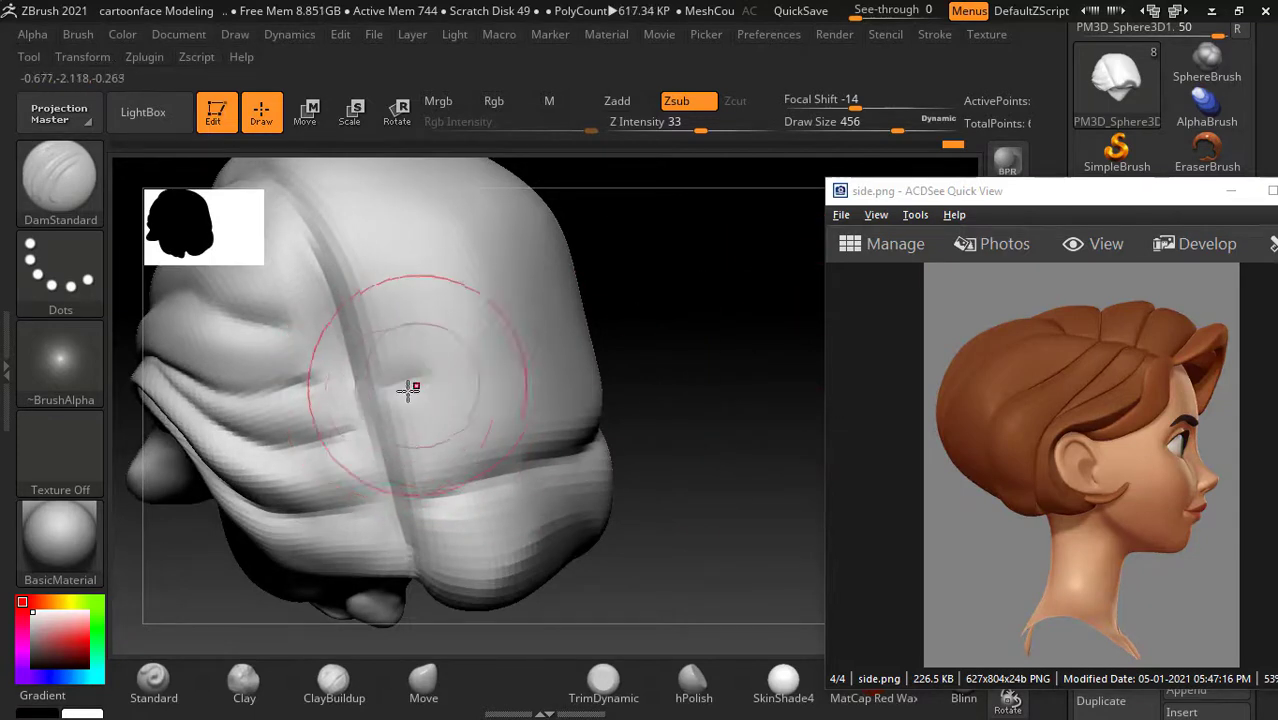
pyautogui.moveTo(385, 391); pyautogui.dragTo(499, 351)
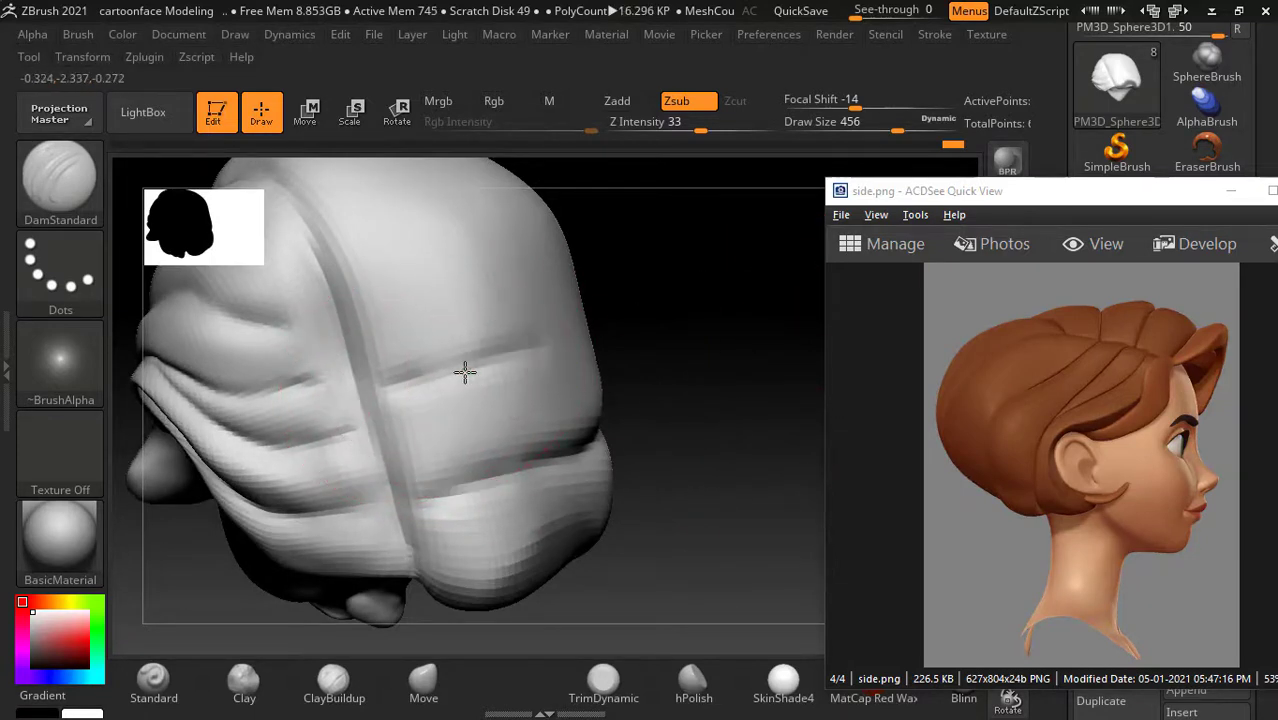
pyautogui.moveTo(429, 246); pyautogui.dragTo(346, 262)
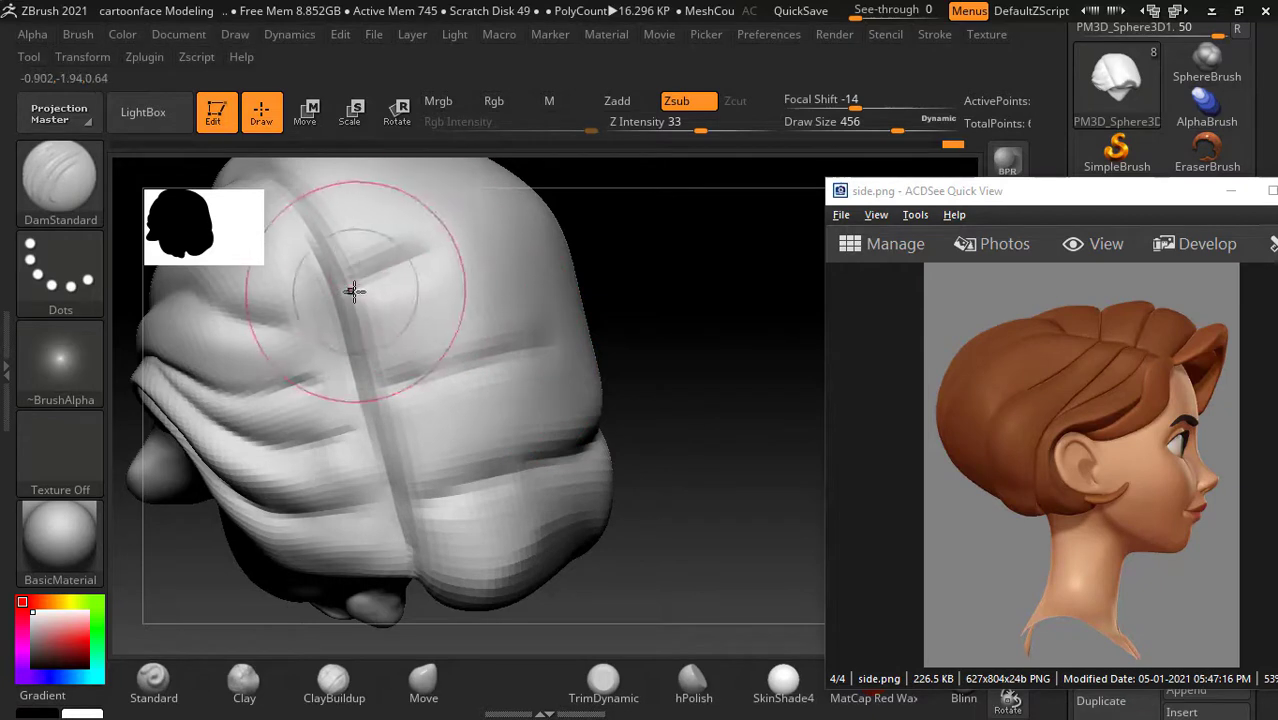
pyautogui.moveTo(653, 262)
pyautogui.mouseDown()
pyautogui.moveTo(605, 328)
pyautogui.moveTo(679, 314)
pyautogui.moveTo(431, 422)
pyautogui.mouseUp()
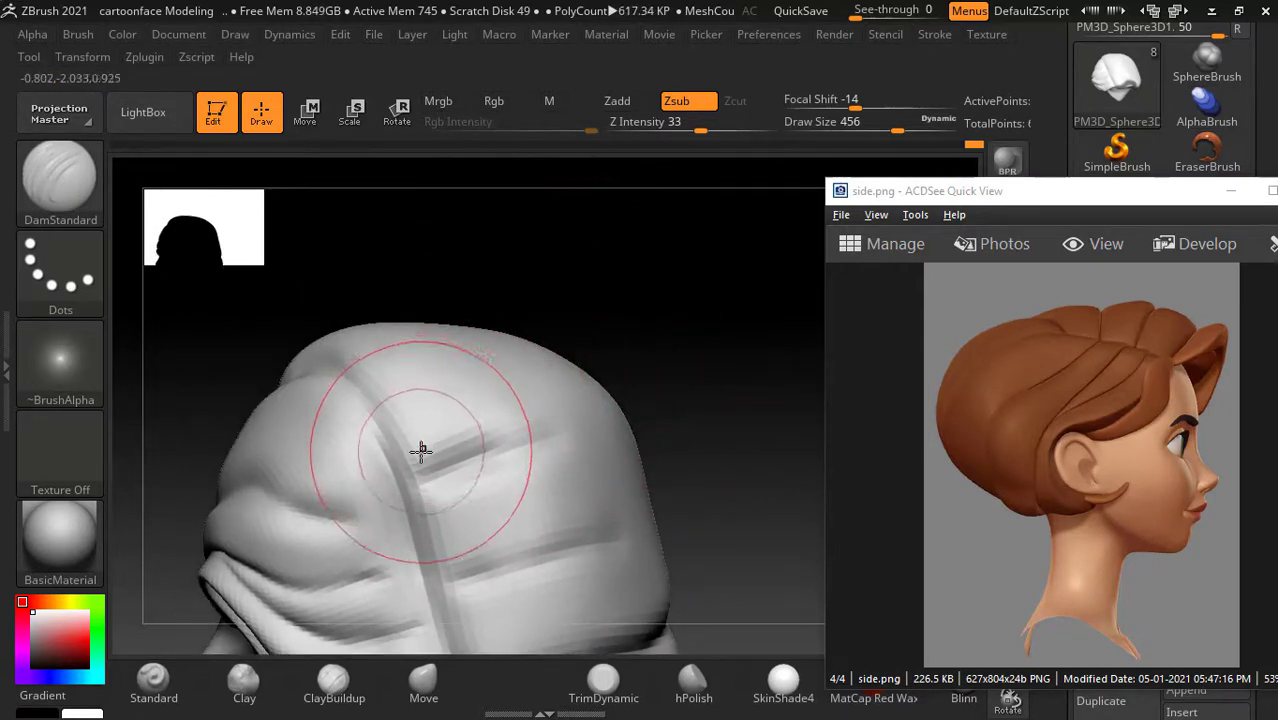
pyautogui.hotkey('shift', 'd')
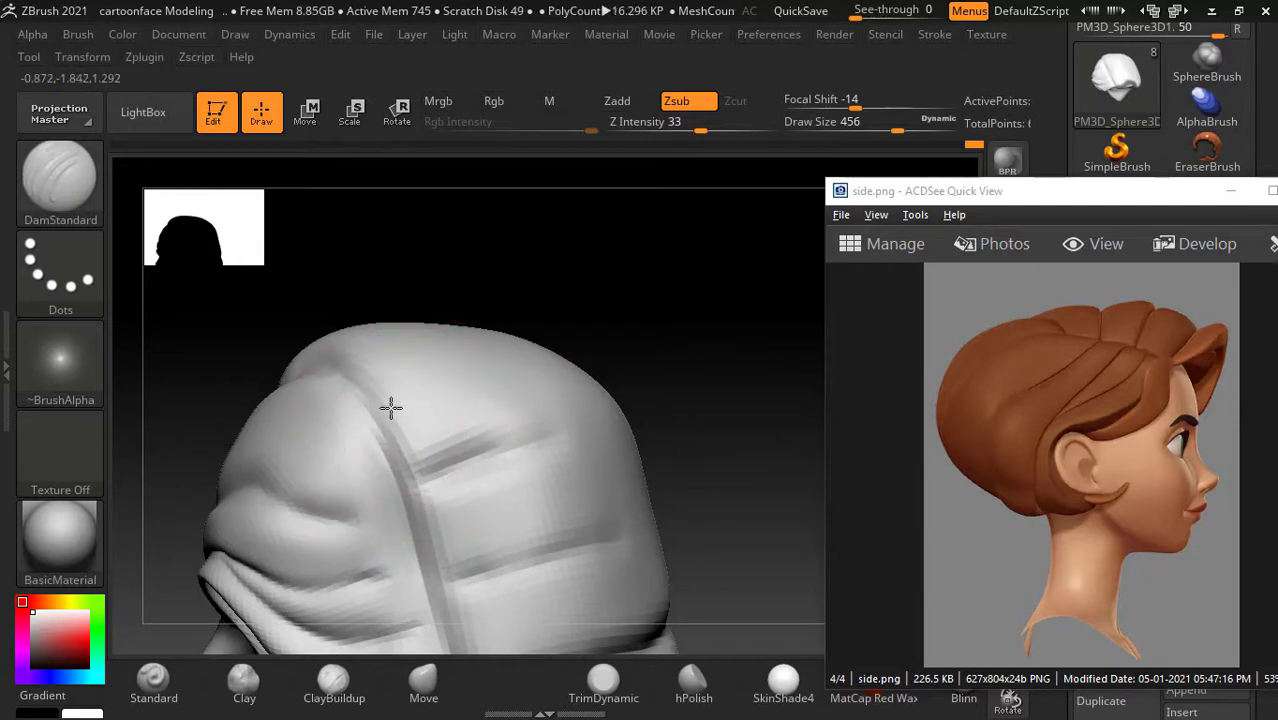
pyautogui.press('d')
pyautogui.moveTo(490, 280)
pyautogui.mouseDown()
pyautogui.moveTo(655, 350)
pyautogui.moveTo(696, 339)
pyautogui.moveTo(668, 260)
pyautogui.moveTo(745, 348)
pyautogui.moveTo(770, 340)
pyautogui.moveTo(816, 395)
pyautogui.mouseUp()
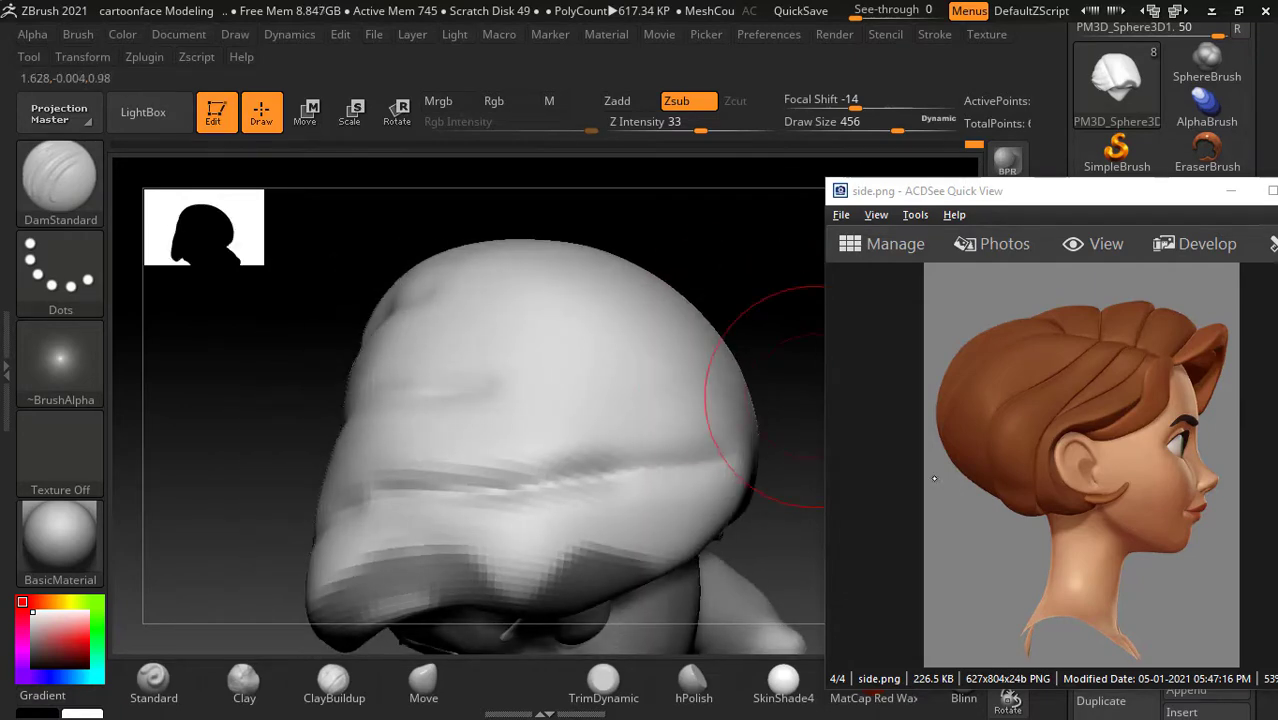
# Step: Carve a middle groove, a deep diagonal groove toward the ear, and horizontal side grooves
pyautogui.click(990, 487)
pyautogui.scroll(2, 1101, 489)
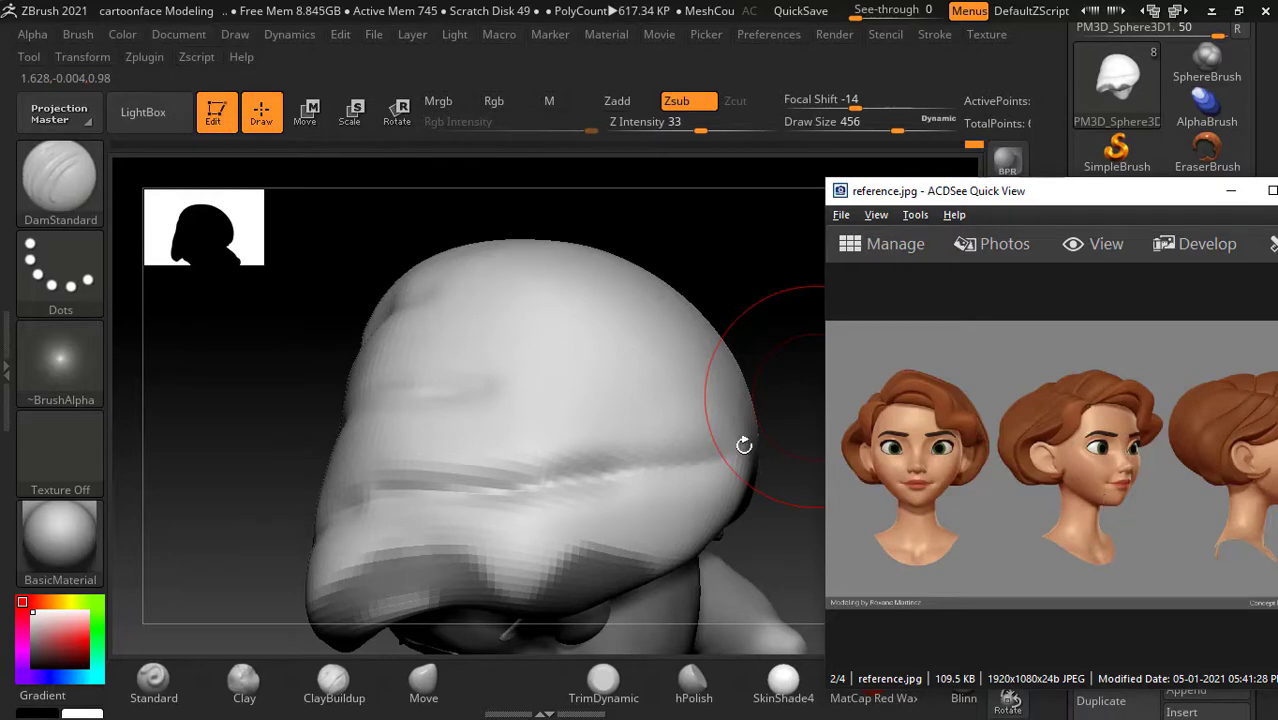
pyautogui.moveTo(735, 295)
pyautogui.mouseDown()
pyautogui.moveTo(696, 280)
pyautogui.moveTo(762, 360)
pyautogui.mouseUp()
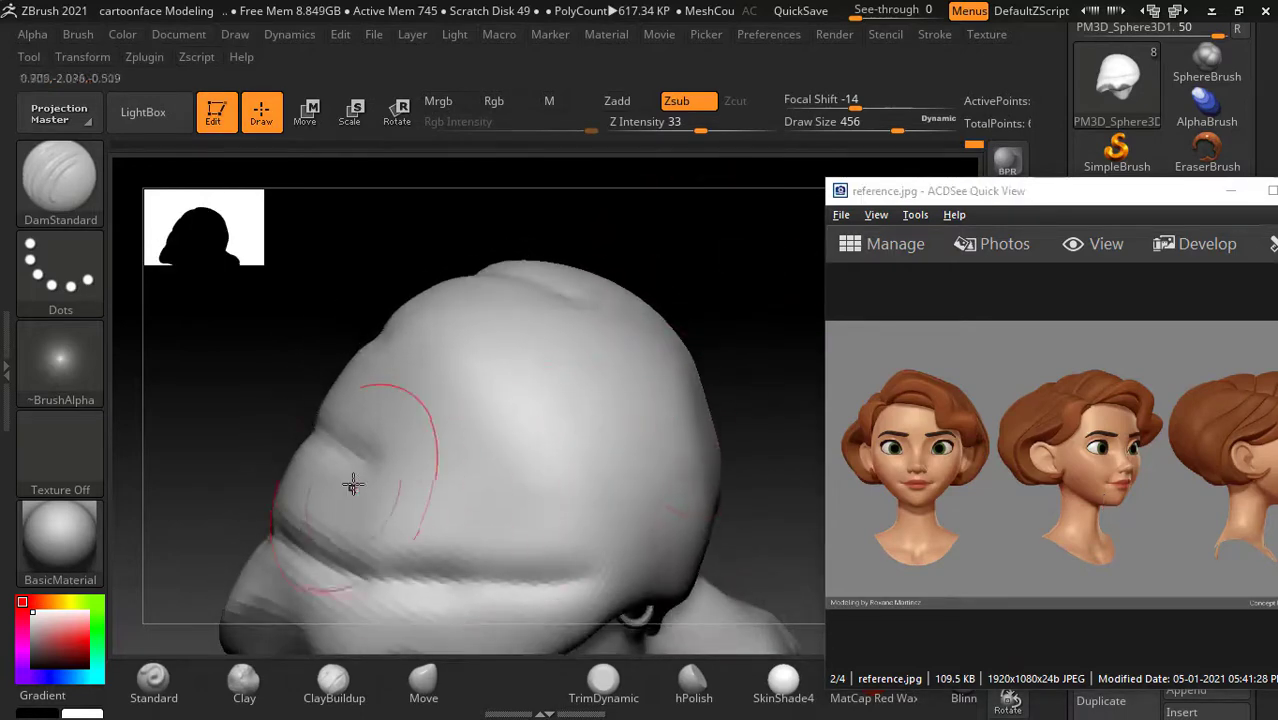
pyautogui.moveTo(354, 450)
pyautogui.mouseDown()
pyautogui.moveTo(700, 476)
pyautogui.moveTo(571, 581)
pyautogui.mouseUp()
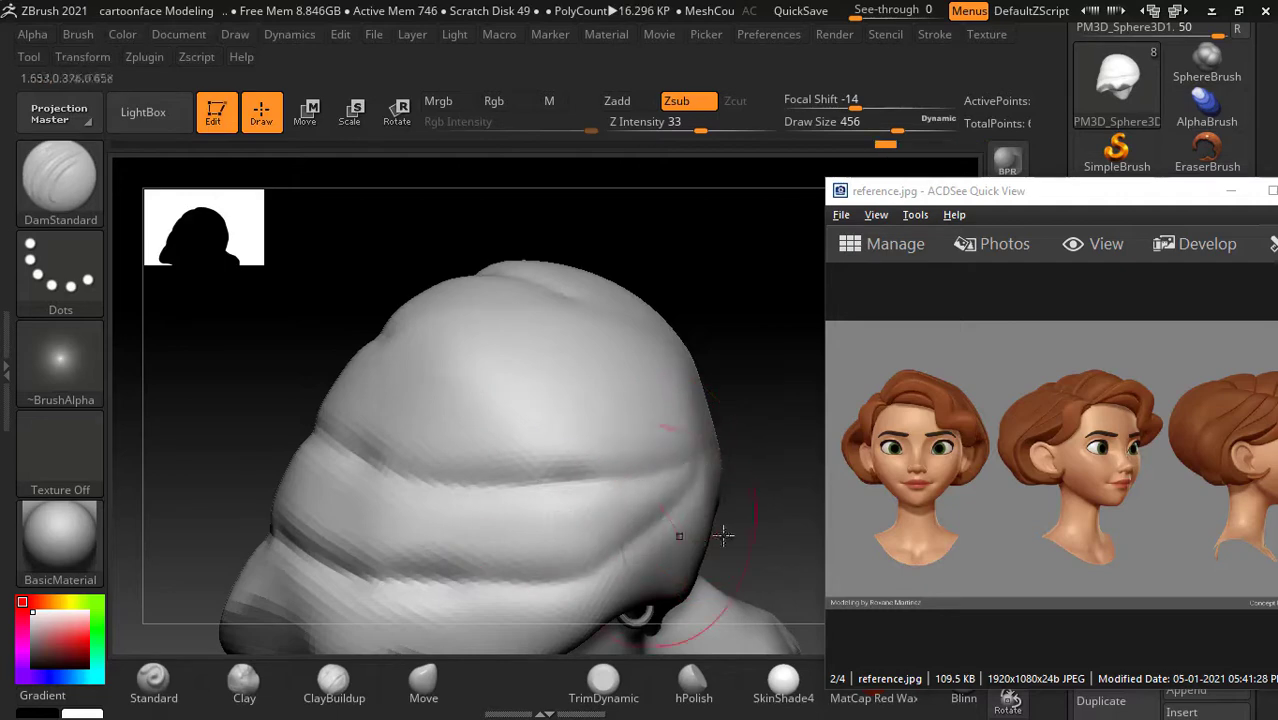
pyautogui.moveTo(760, 536)
pyautogui.mouseDown()
pyautogui.moveTo(790, 527)
pyautogui.moveTo(790, 400)
pyautogui.moveTo(693, 403)
pyautogui.mouseUp()
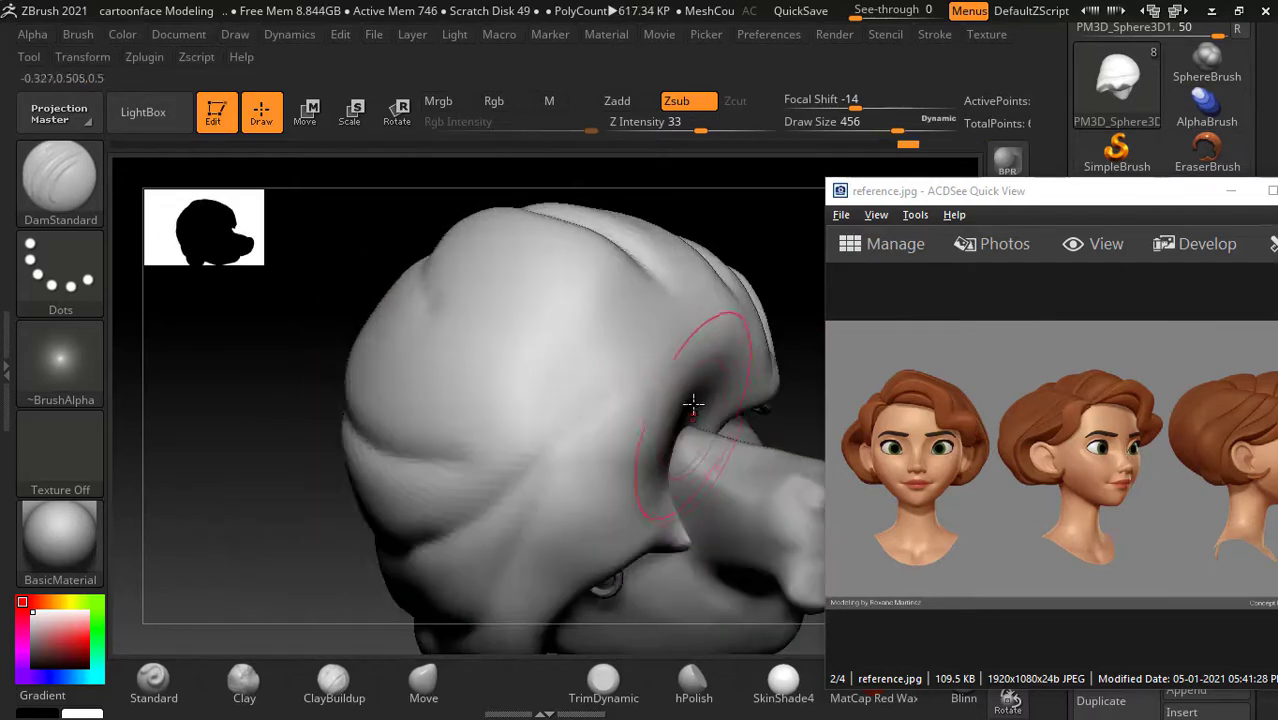
pyautogui.moveTo(424, 261); pyautogui.dragTo(642, 428)
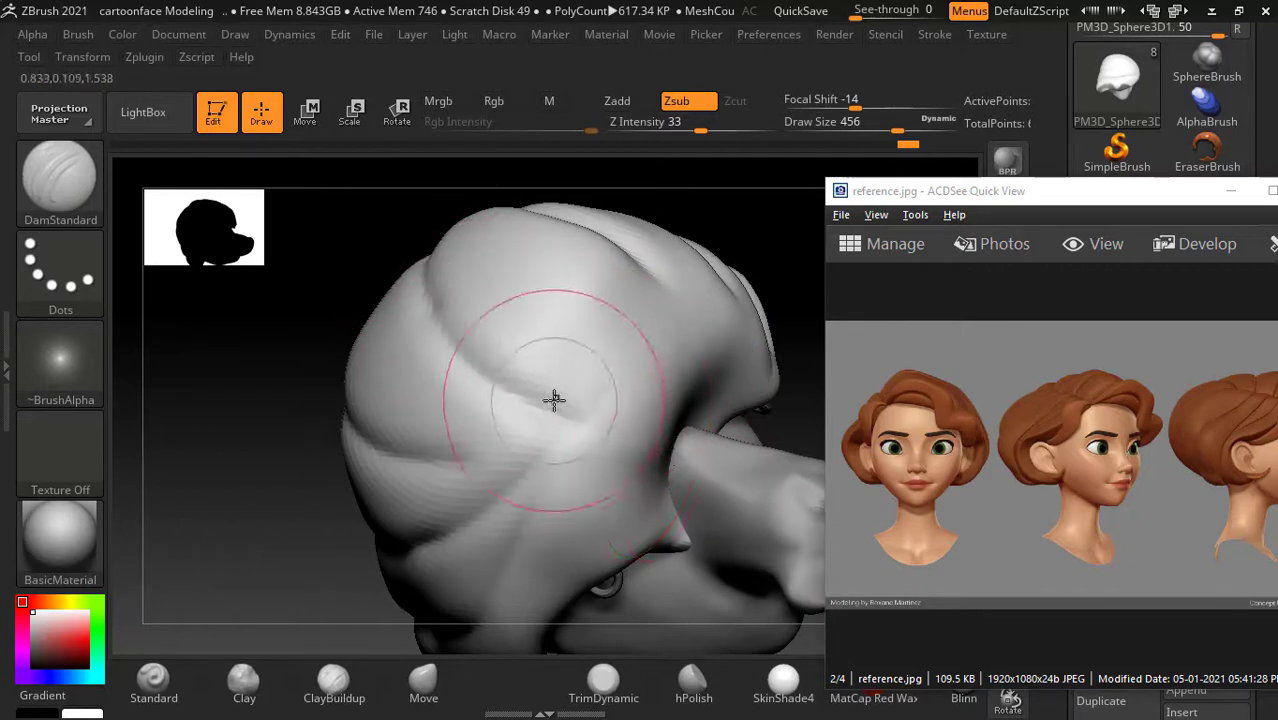
pyautogui.moveTo(556, 400)
pyautogui.mouseDown()
pyautogui.moveTo(651, 460)
pyautogui.moveTo(440, 470)
pyautogui.mouseUp()
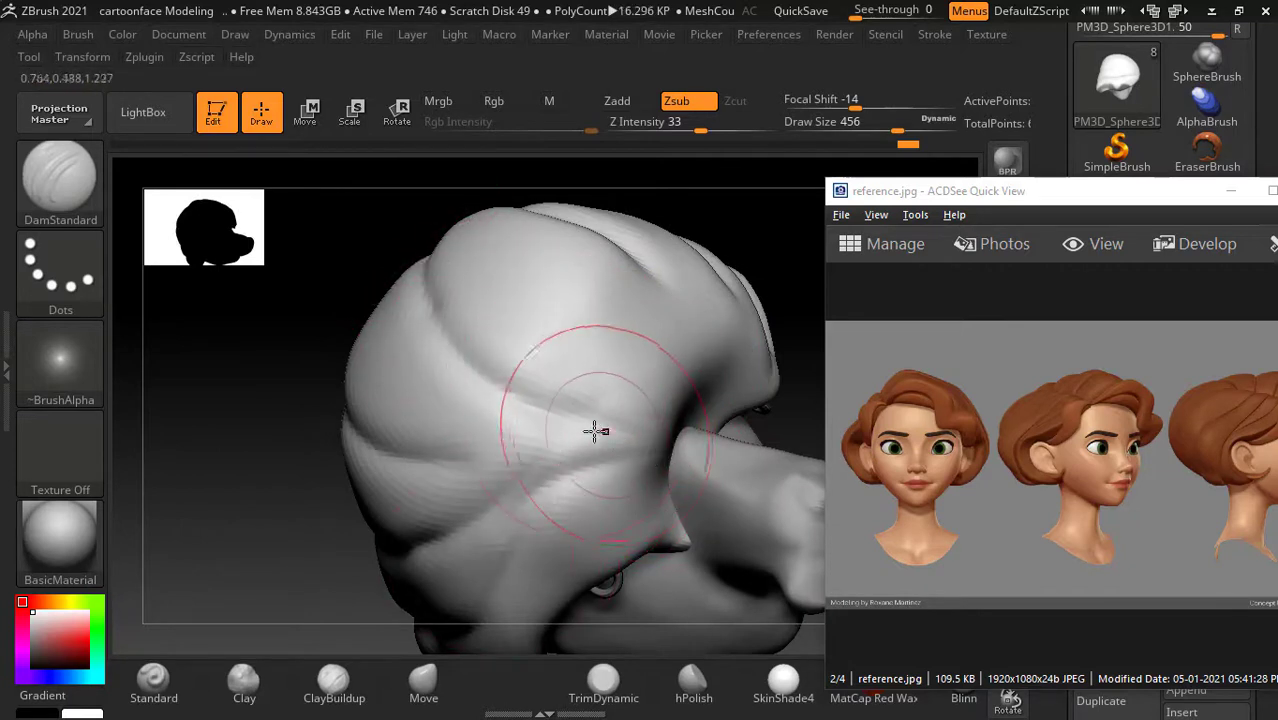
pyautogui.moveTo(596, 426); pyautogui.dragTo(395, 462)
# Step: At a lower subdivision level with a smaller brush, carve a diagonal groove across the back
pyautogui.moveTo(718, 452)
pyautogui.mouseDown()
pyautogui.moveTo(790, 371)
pyautogui.moveTo(665, 297)
pyautogui.mouseUp()
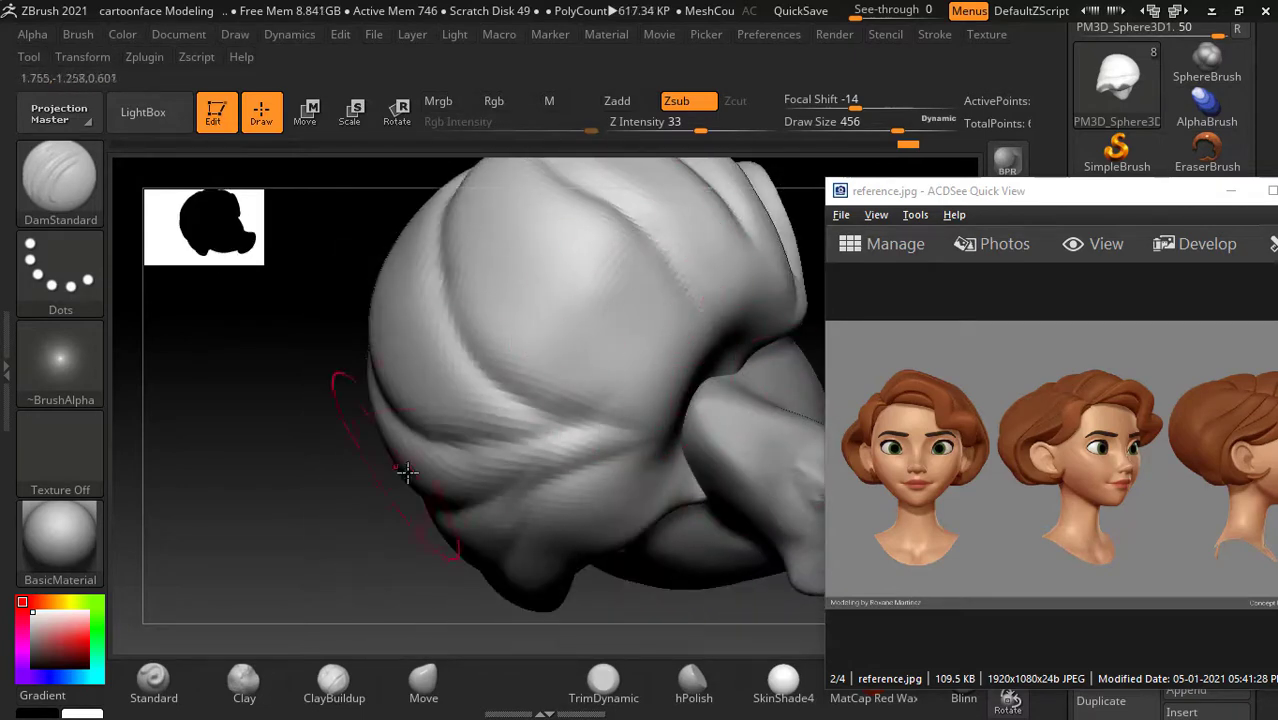
pyautogui.moveTo(414, 471)
pyautogui.mouseDown()
pyautogui.moveTo(348, 542)
pyautogui.moveTo(550, 430)
pyautogui.mouseUp()
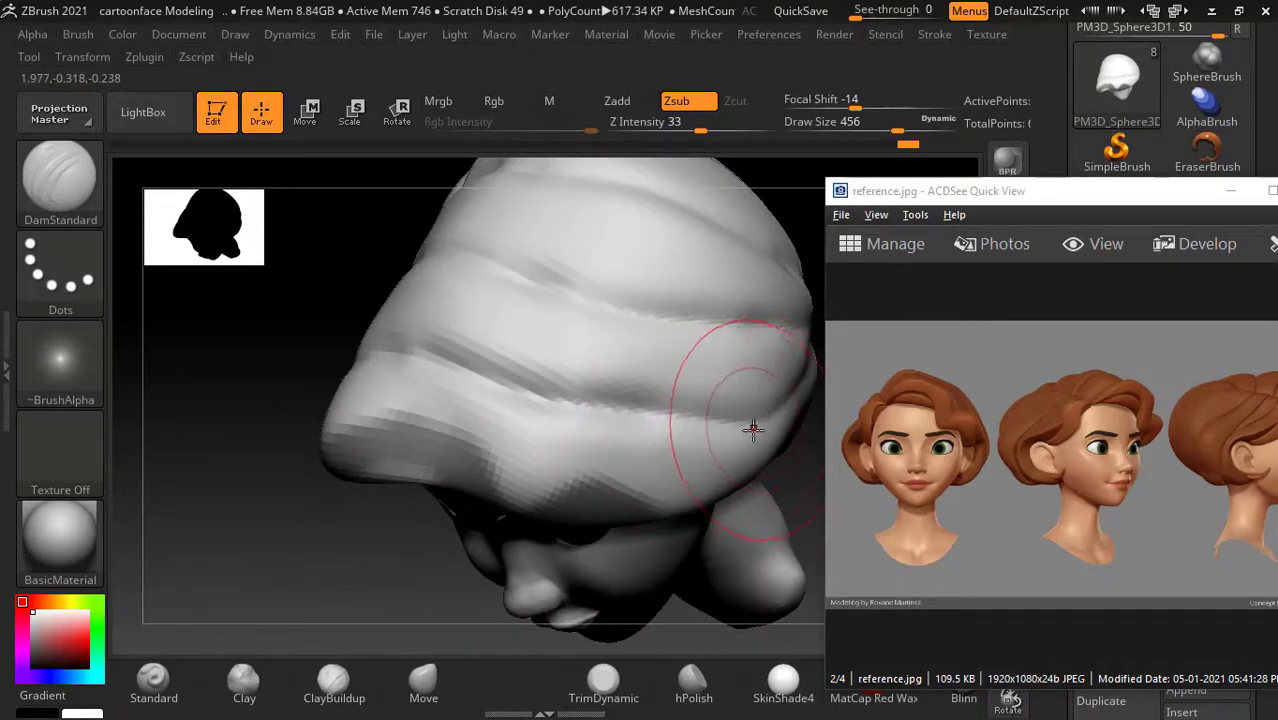
pyautogui.moveTo(745, 435)
pyautogui.mouseDown()
pyautogui.moveTo(779, 491)
pyautogui.moveTo(645, 528)
pyautogui.moveTo(339, 517)
pyautogui.moveTo(331, 502)
pyautogui.moveTo(305, 536)
pyautogui.moveTo(301, 582)
pyautogui.mouseUp()
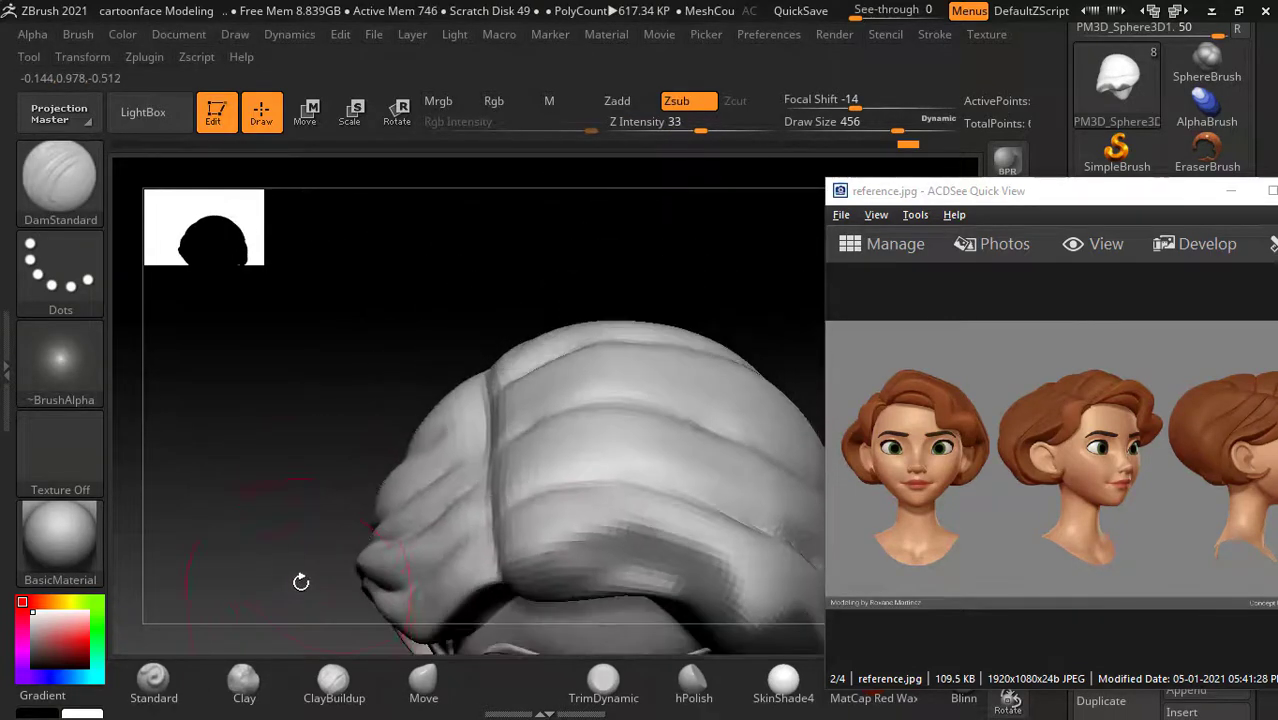
pyautogui.moveTo(374, 488)
pyautogui.mouseDown()
pyautogui.moveTo(619, 277)
pyautogui.moveTo(682, 291)
pyautogui.moveTo(699, 314)
pyautogui.moveTo(732, 286)
pyautogui.moveTo(747, 291)
pyautogui.moveTo(714, 308)
pyautogui.mouseUp()
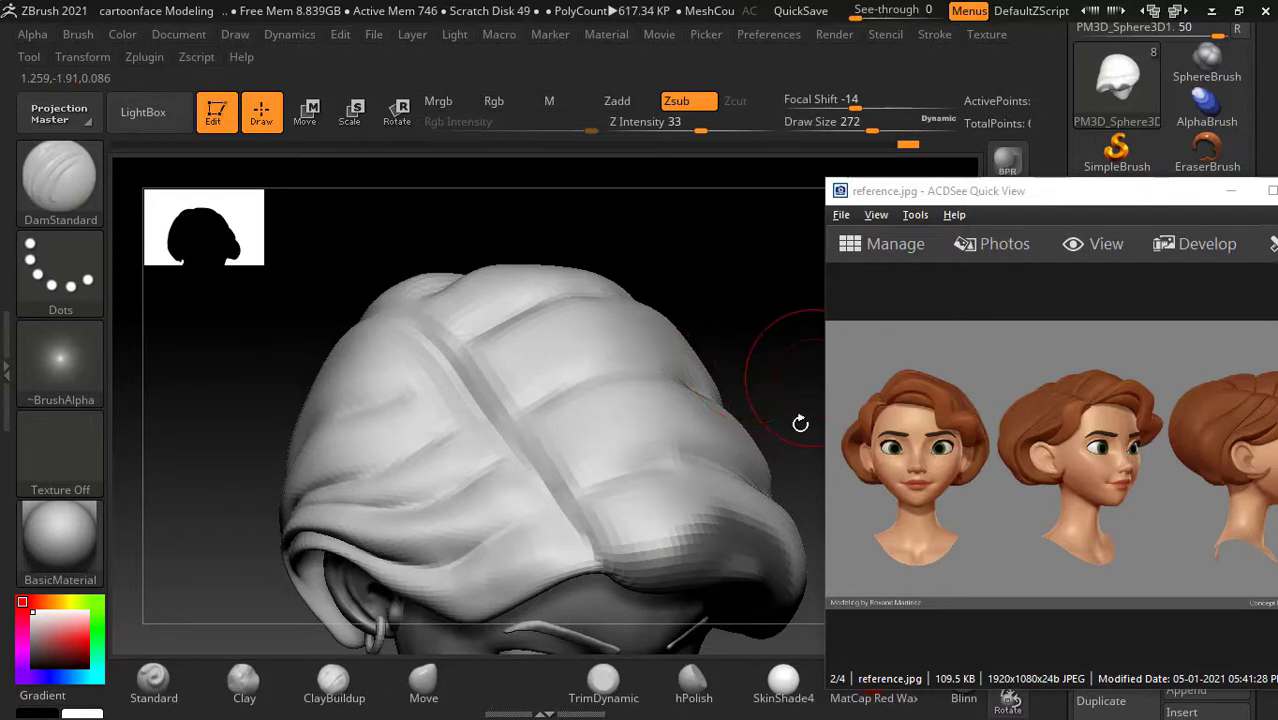
pyautogui.moveTo(800, 423)
pyautogui.mouseDown()
pyautogui.moveTo(727, 265)
pyautogui.moveTo(750, 277)
pyautogui.mouseUp()
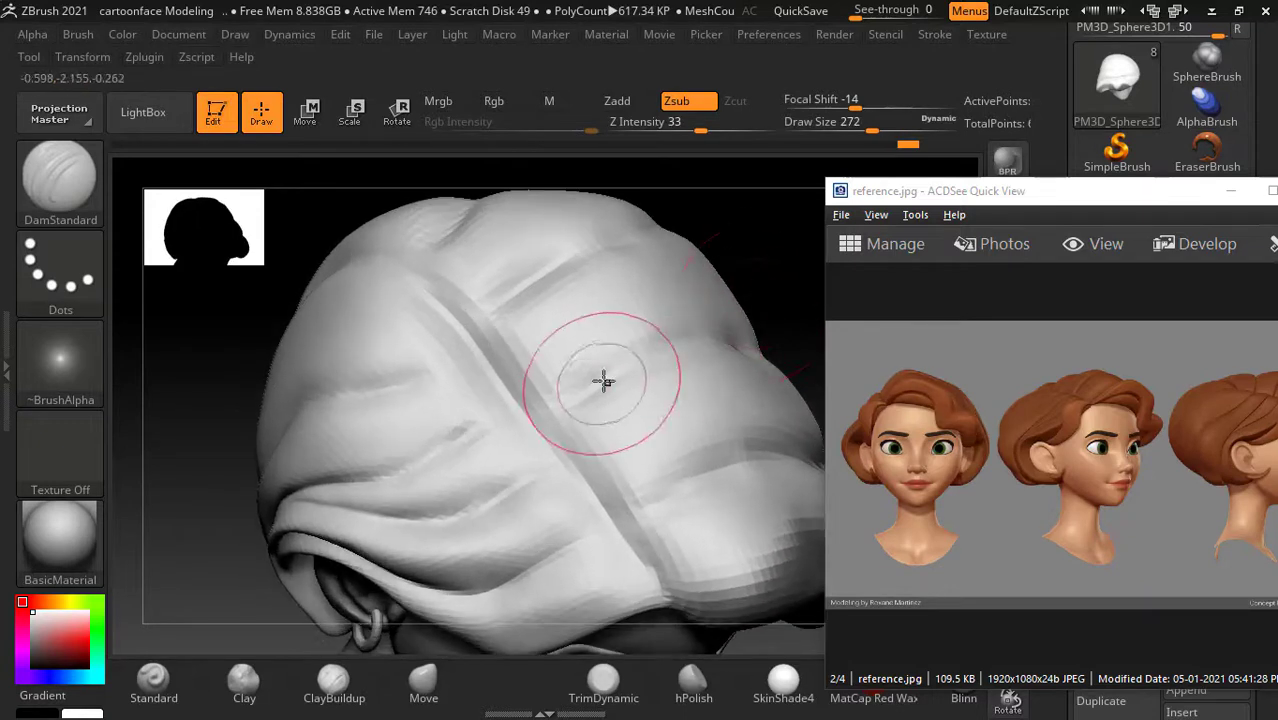
pyautogui.hotkey('shift', 'd')
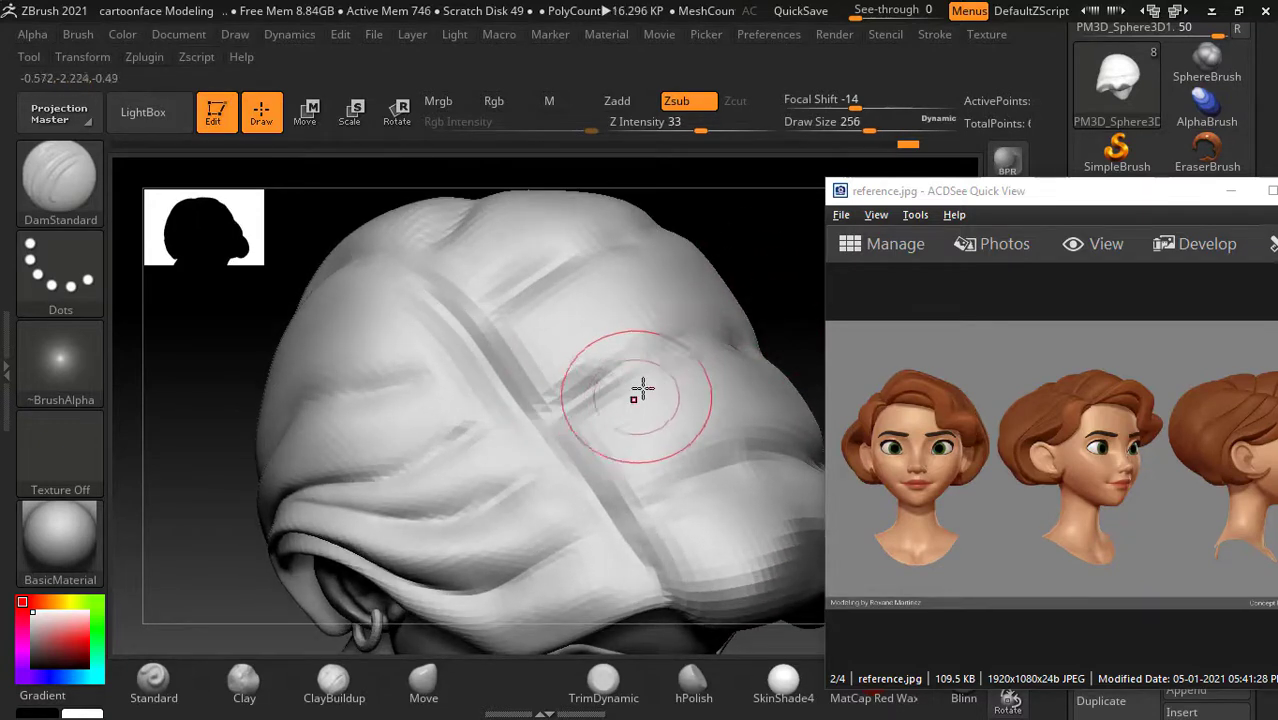
pyautogui.press('[')
pyautogui.moveTo(741, 328); pyautogui.dragTo(755, 345)
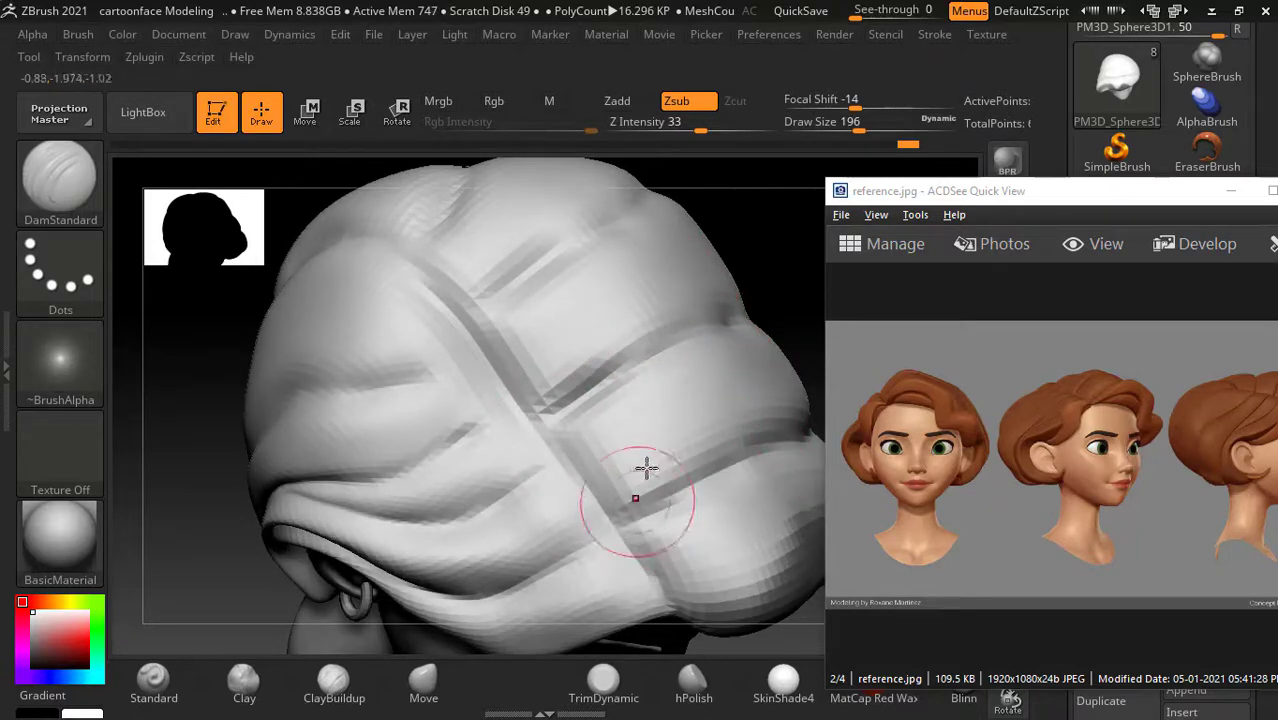
pyautogui.moveTo(598, 214); pyautogui.dragTo(459, 317)
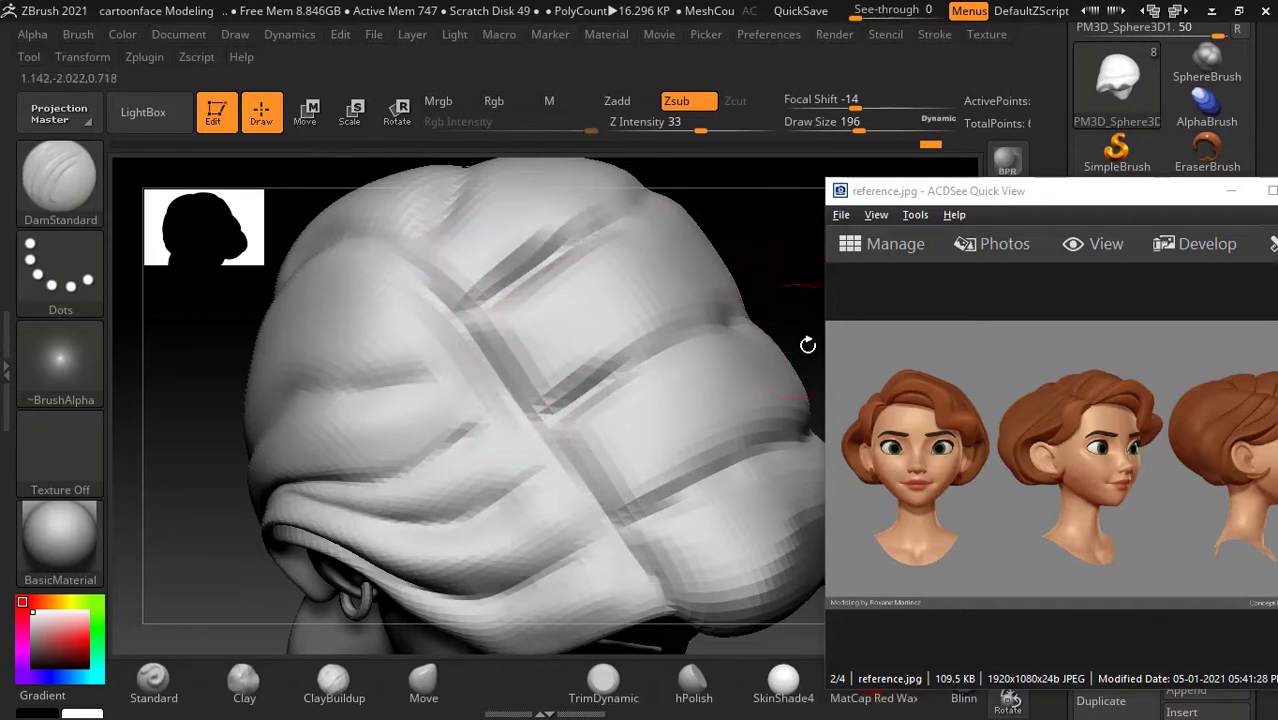
# Step: Drop the hair to a lower subdivision level and select the ClayBuildup brush
pyautogui.moveTo(808, 345)
pyautogui.mouseDown()
pyautogui.moveTo(693, 302)
pyautogui.moveTo(713, 300)
pyautogui.moveTo(768, 343)
pyautogui.mouseUp()
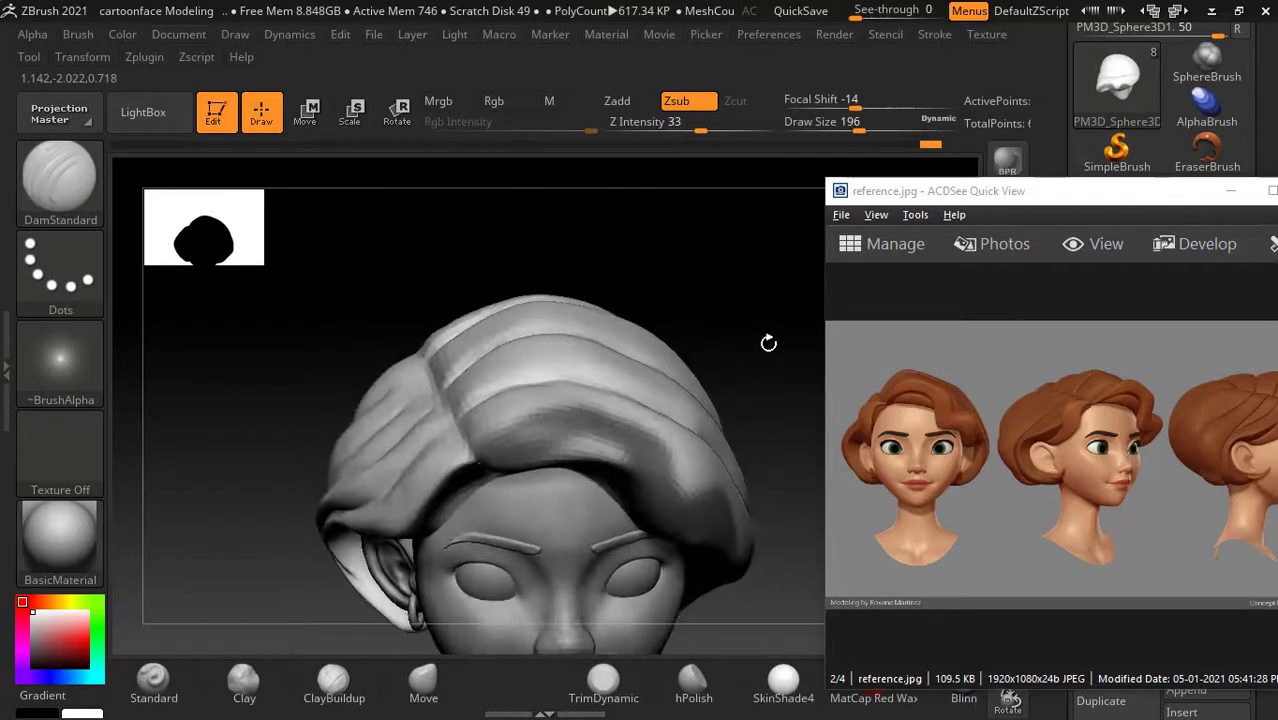
pyautogui.hotkey('ctrl', 'z')
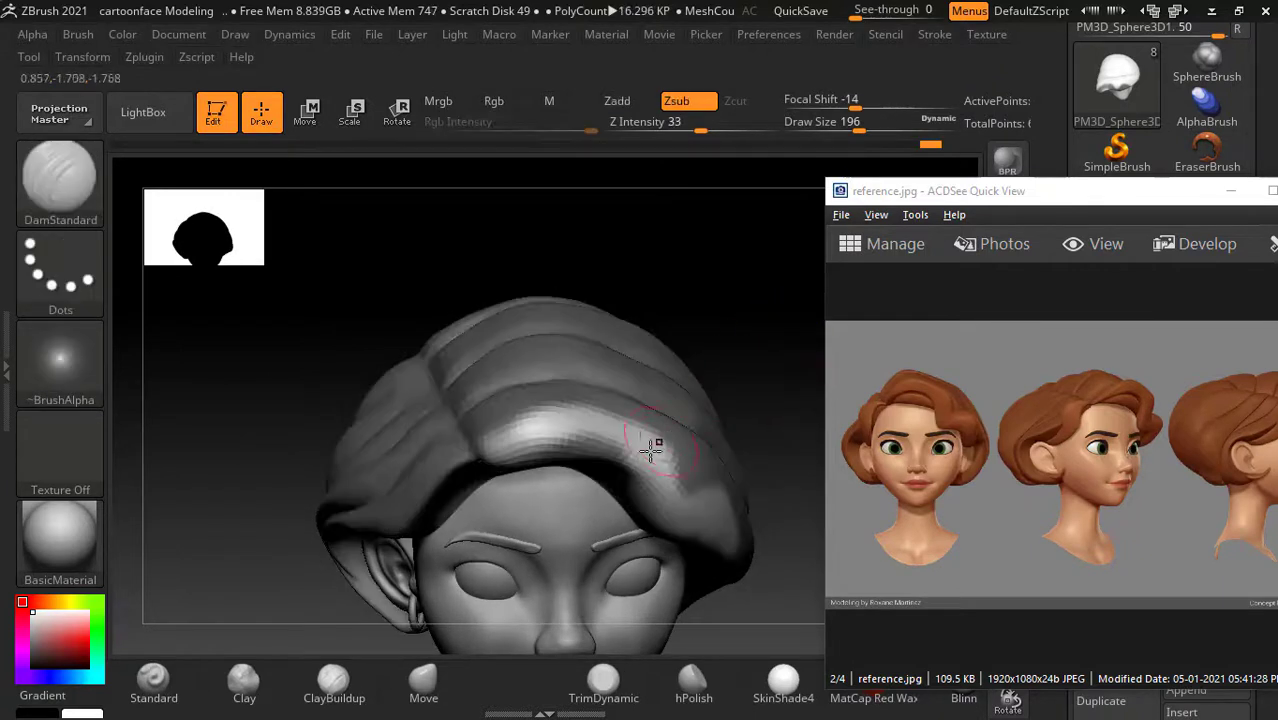
pyautogui.click(335, 686)
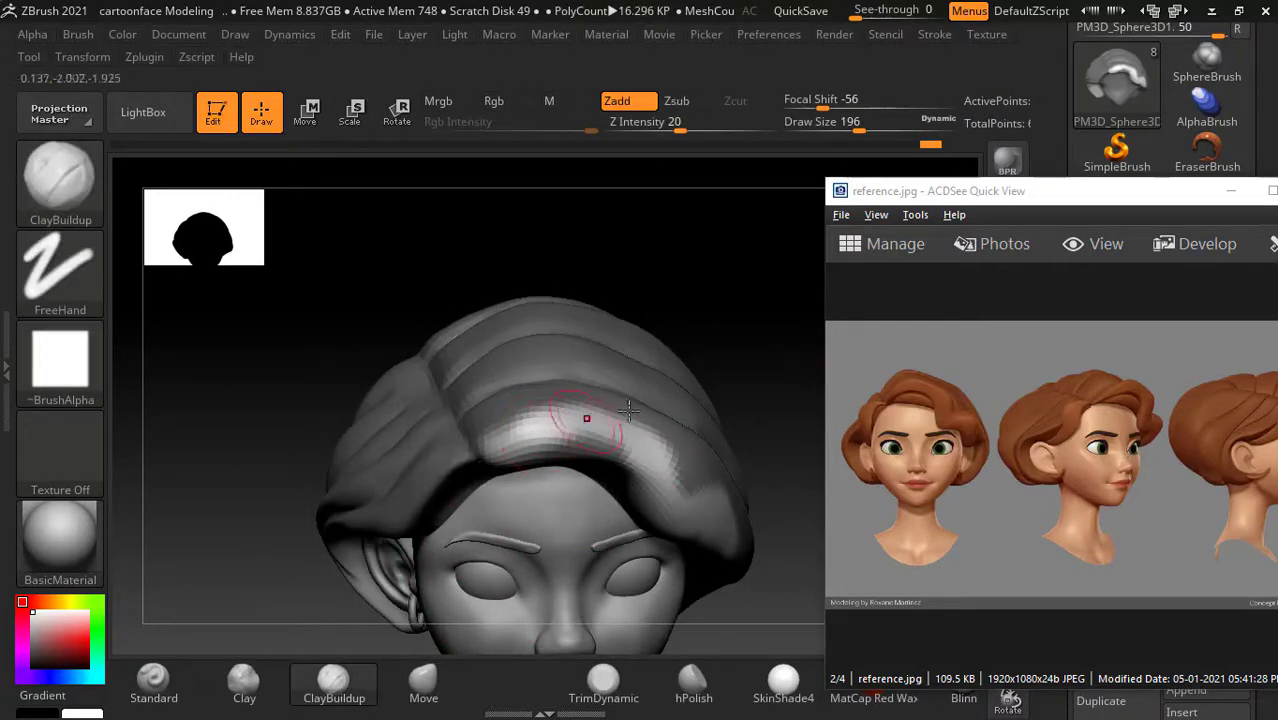
# Step: Close the reference image and inflate the whole hair mass to 14 under Deformation
pyautogui.click(1270, 190)
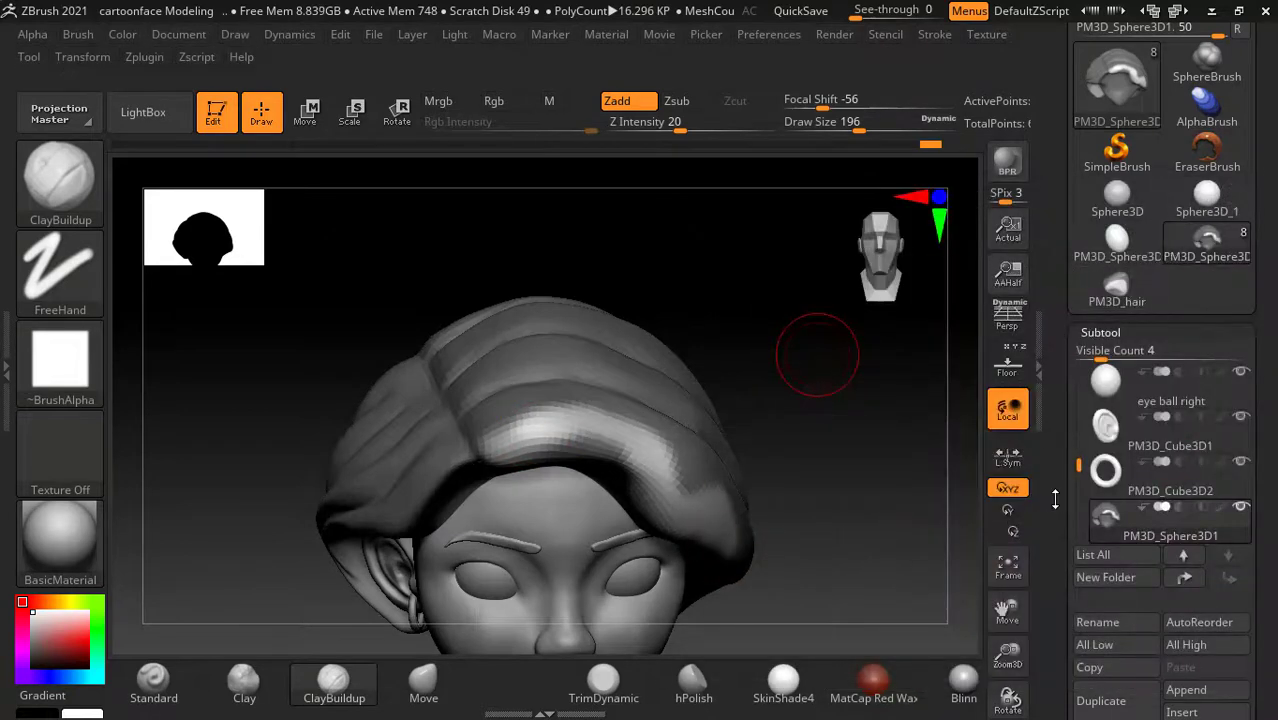
pyautogui.scroll(-5, 1100, 450)
pyautogui.click(1114, 421)
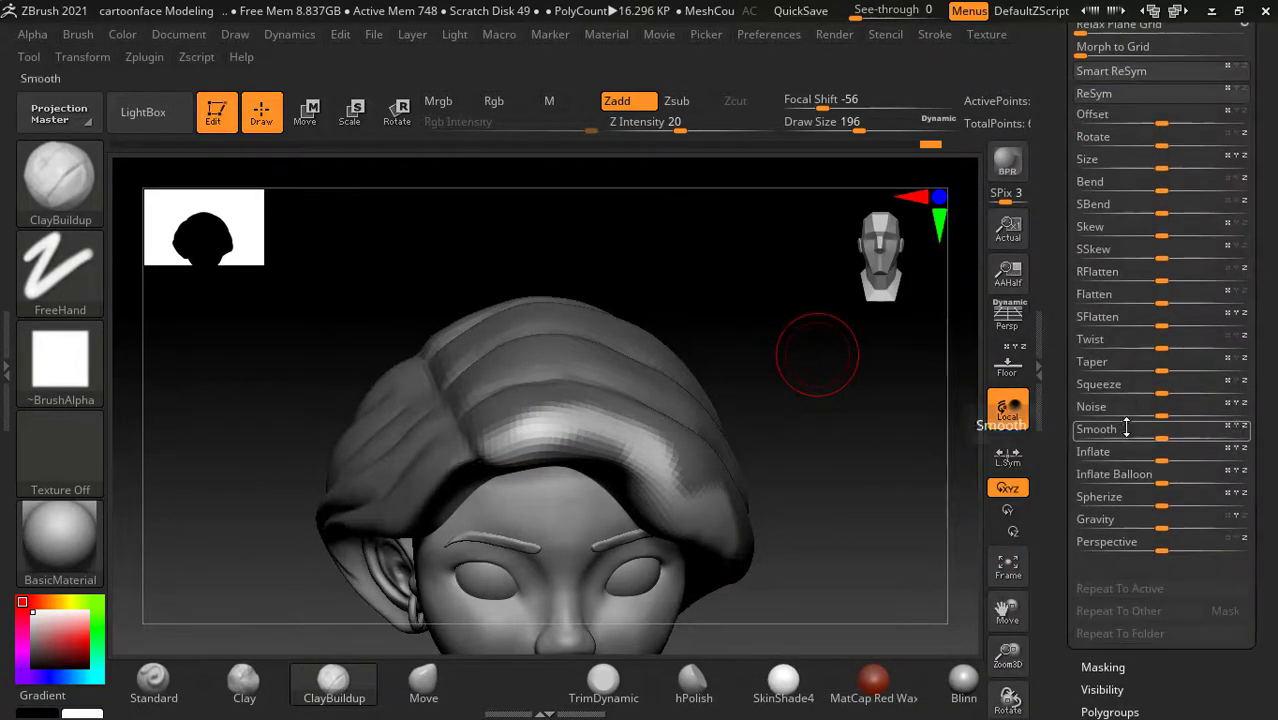
pyautogui.moveTo(1163, 457); pyautogui.dragTo(1165, 461)
pyautogui.moveTo(816, 357)
pyautogui.mouseDown()
pyautogui.moveTo(884, 450)
pyautogui.moveTo(900, 464)
pyautogui.moveTo(919, 448)
pyautogui.moveTo(930, 488)
pyautogui.mouseUp()
# Step: Show the hair's PolyFrame wireframe and lower it to subdivision level 2
pyautogui.hotkey('shift', 'f')
pyautogui.press('shift')
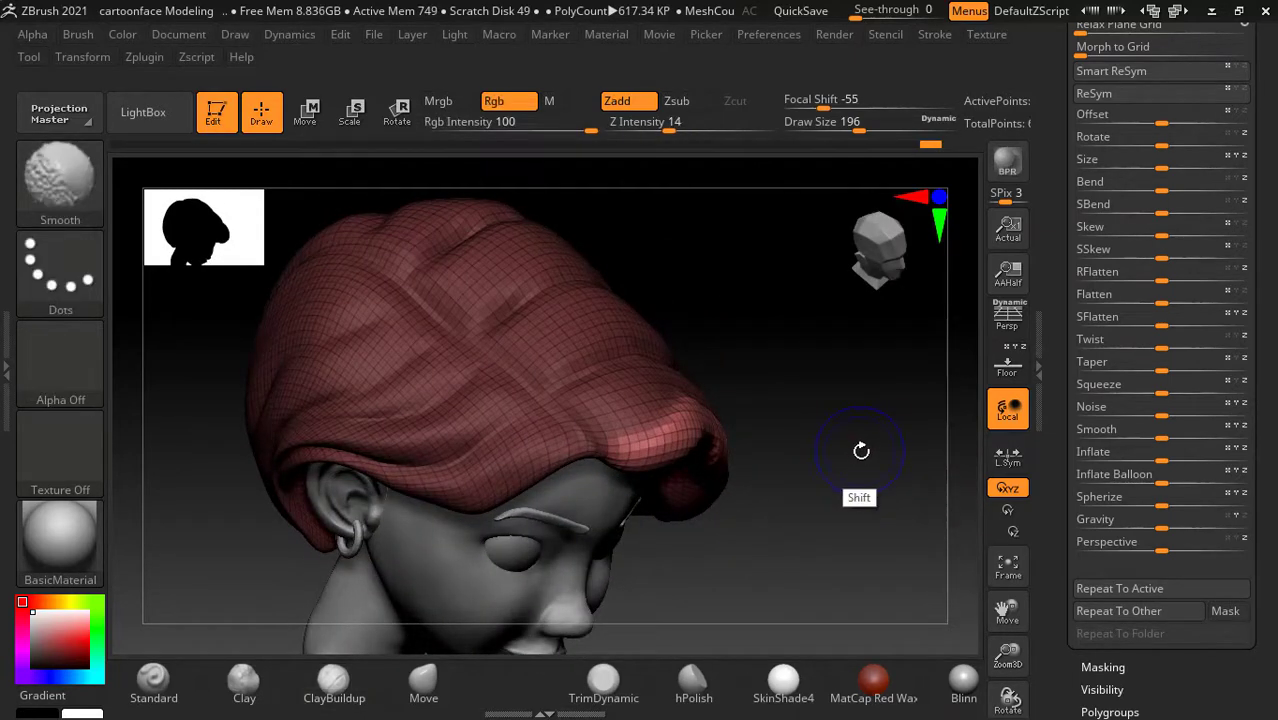
pyautogui.hotkey('shift', 'd')
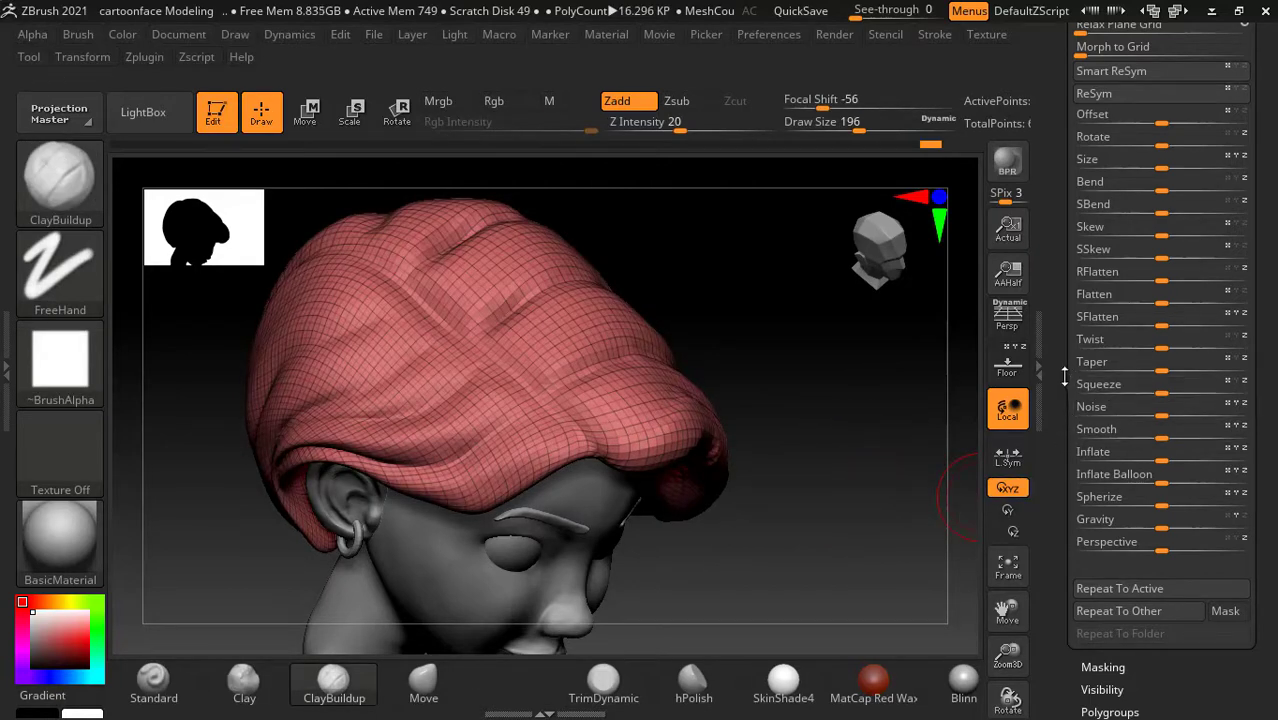
pyautogui.scroll(3, 1062, 369)
pyautogui.scroll(3, 1062, 369)
pyautogui.scroll(3, 1062, 369)
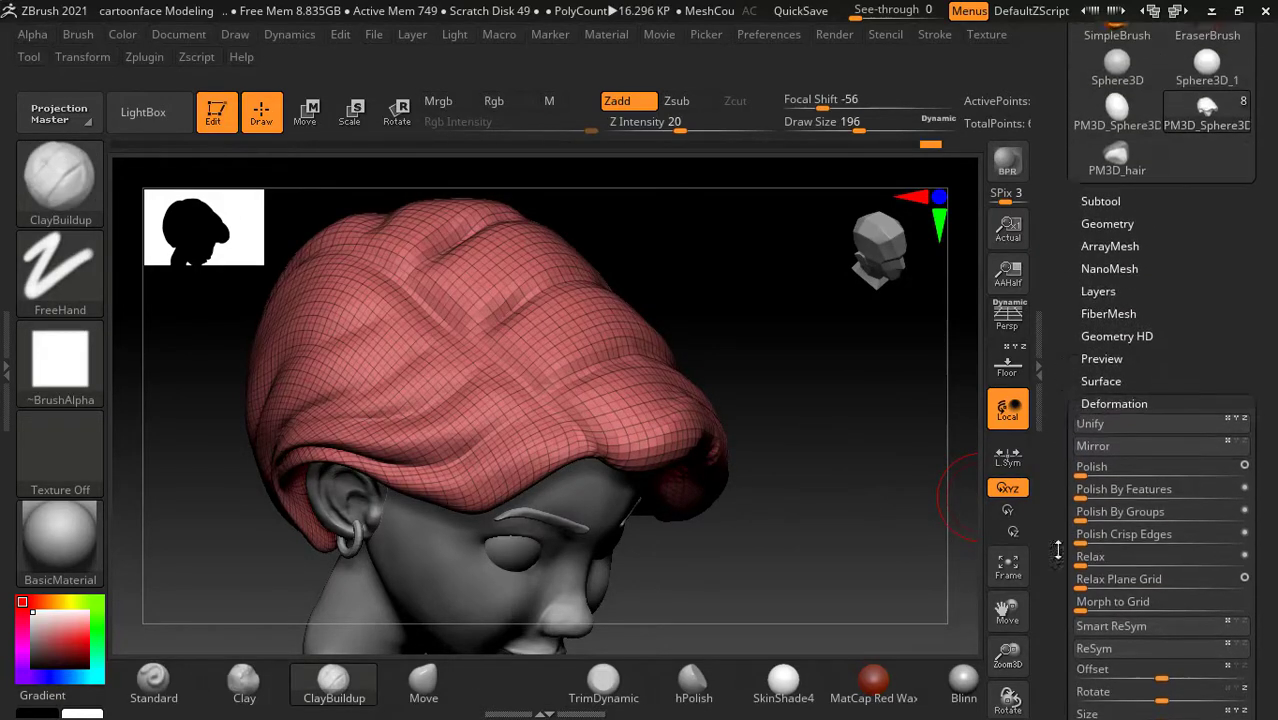
pyautogui.scroll(2, 1100, 300)
# Step: ZRemesher the hair mass into clean, evenly flowing topology and inspect it from above and front
pyautogui.click(1110, 230)
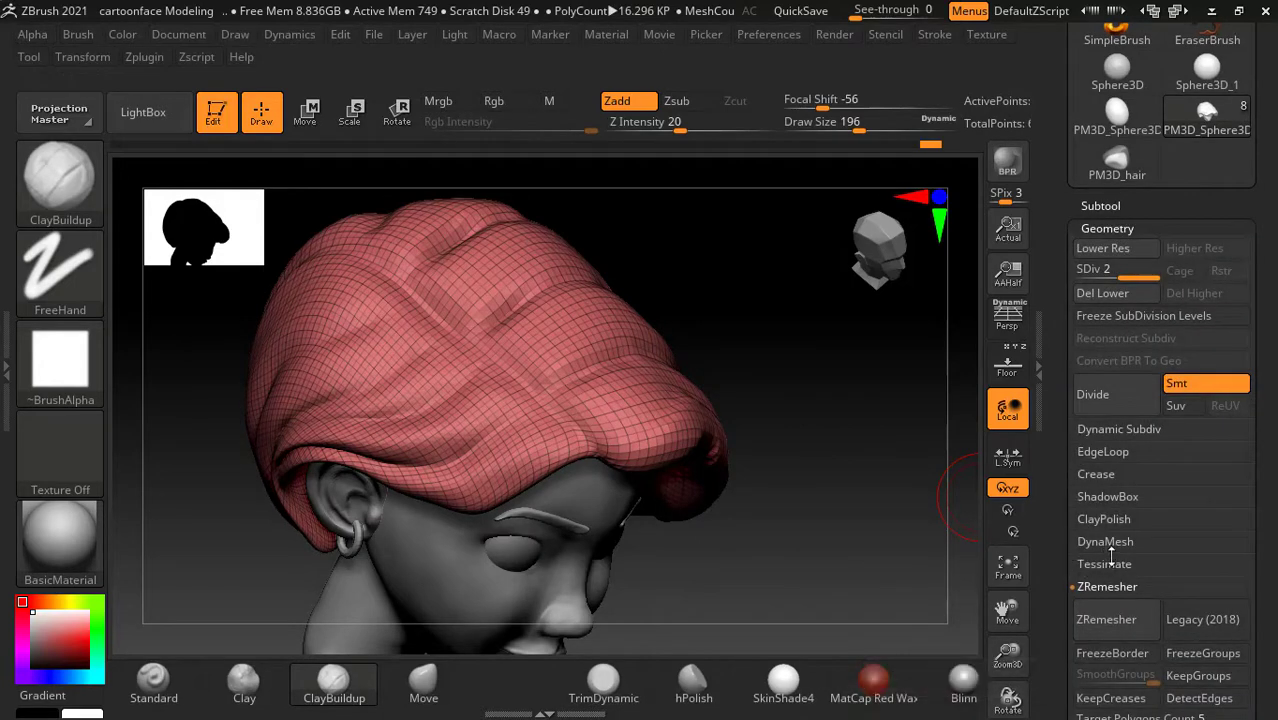
pyautogui.click(1119, 625)
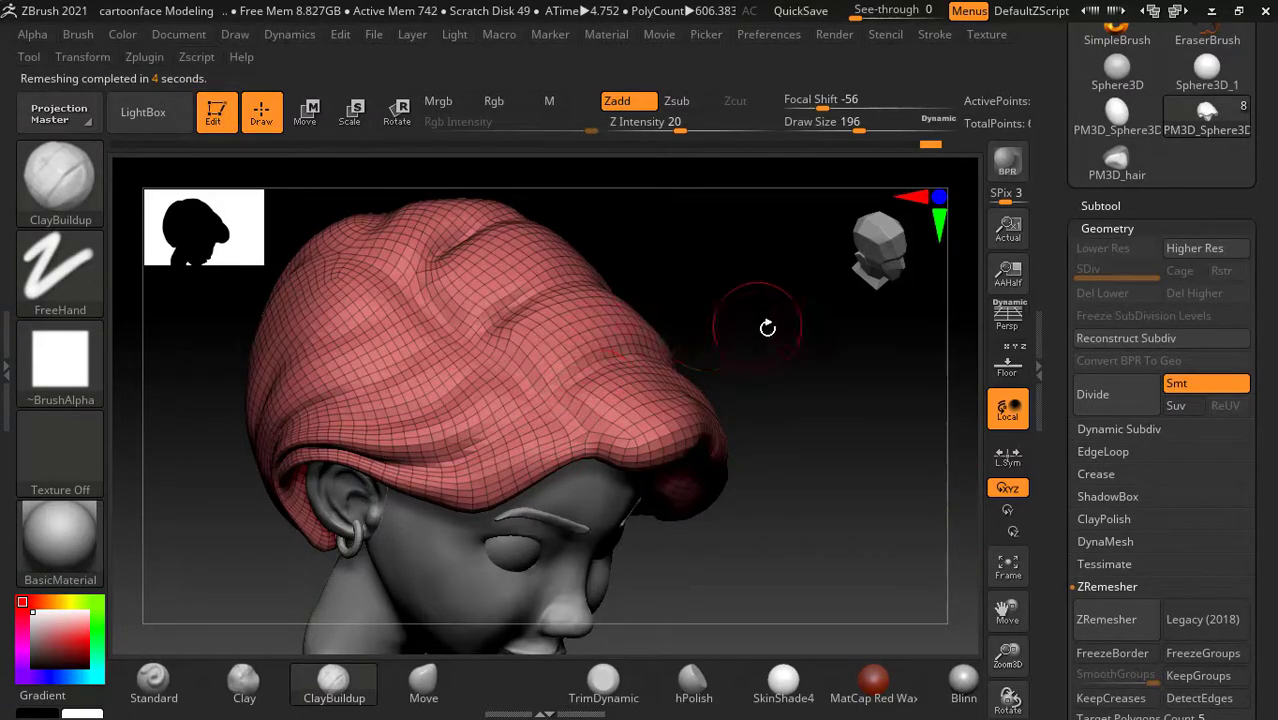
pyautogui.moveTo(767, 328); pyautogui.dragTo(621, 364)
pyautogui.moveTo(770, 318)
pyautogui.mouseDown()
pyautogui.moveTo(893, 442)
pyautogui.moveTo(893, 417)
pyautogui.moveTo(913, 413)
pyautogui.moveTo(862, 451)
pyautogui.moveTo(898, 480)
pyautogui.moveTo(870, 465)
pyautogui.moveTo(900, 460)
pyautogui.mouseUp()
# Step: Turn off PolyFrame and divide the remeshed hair back up to subdivision level 3
pyautogui.hotkey('shift', 'f')
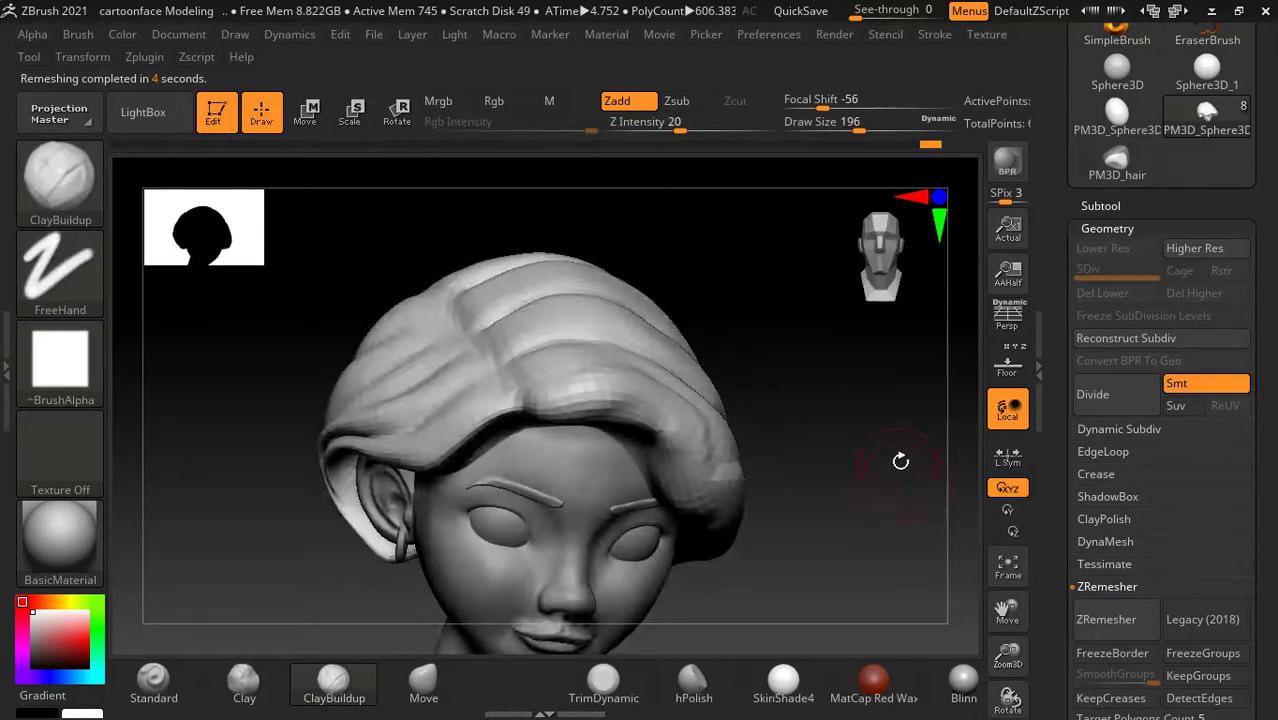
pyautogui.press('ctrl')
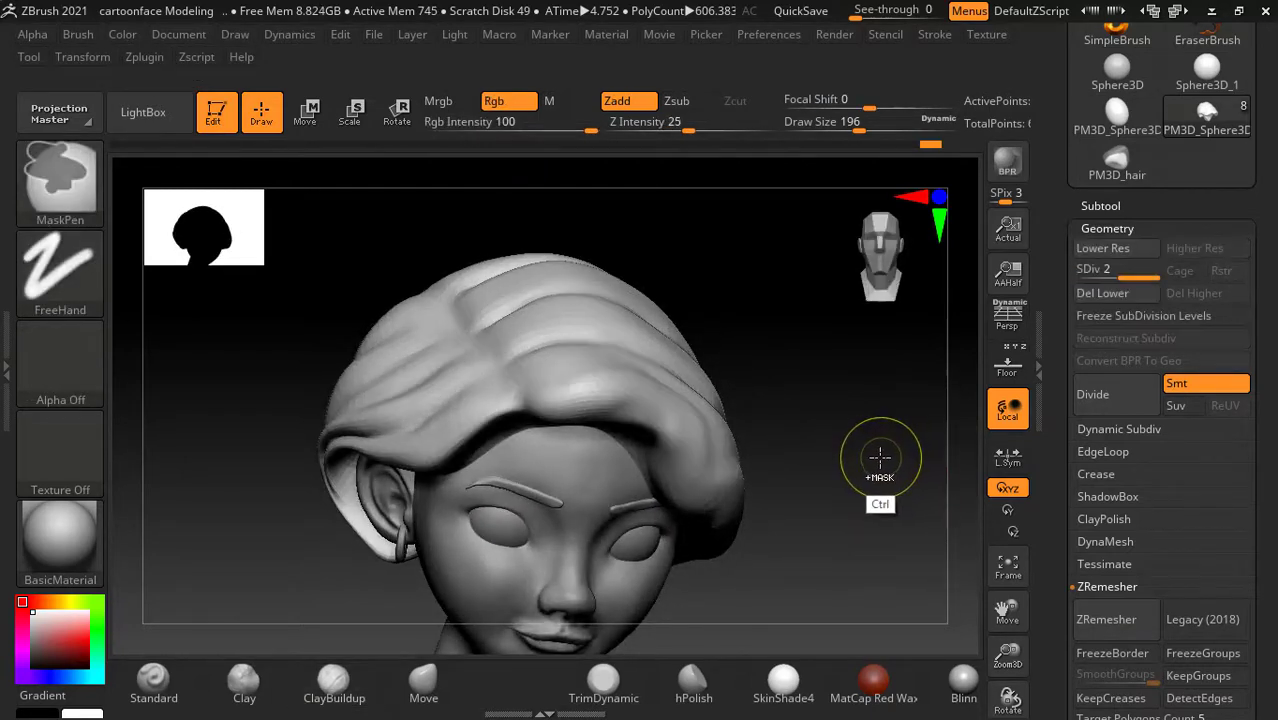
pyautogui.moveTo(879, 458); pyautogui.dragTo(585, 422)
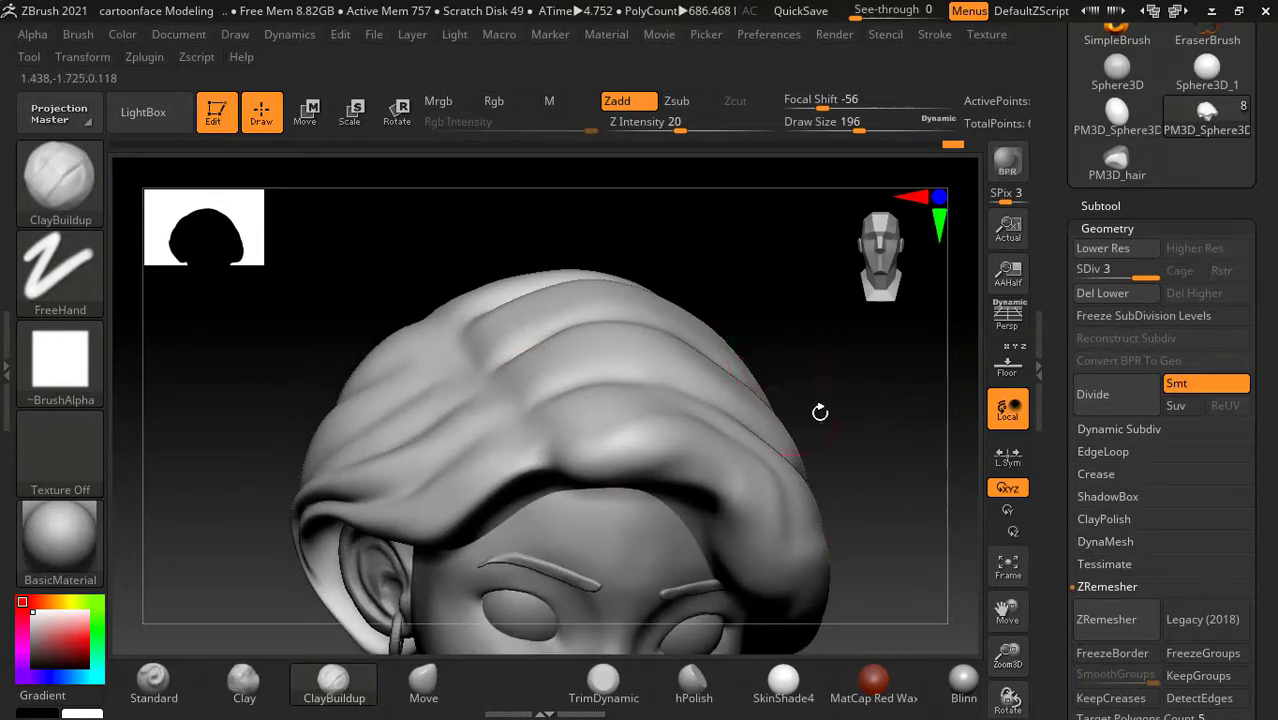
pyautogui.moveTo(906, 432); pyautogui.dragTo(916, 442)
pyautogui.moveTo(918, 362); pyautogui.dragTo(921, 397)
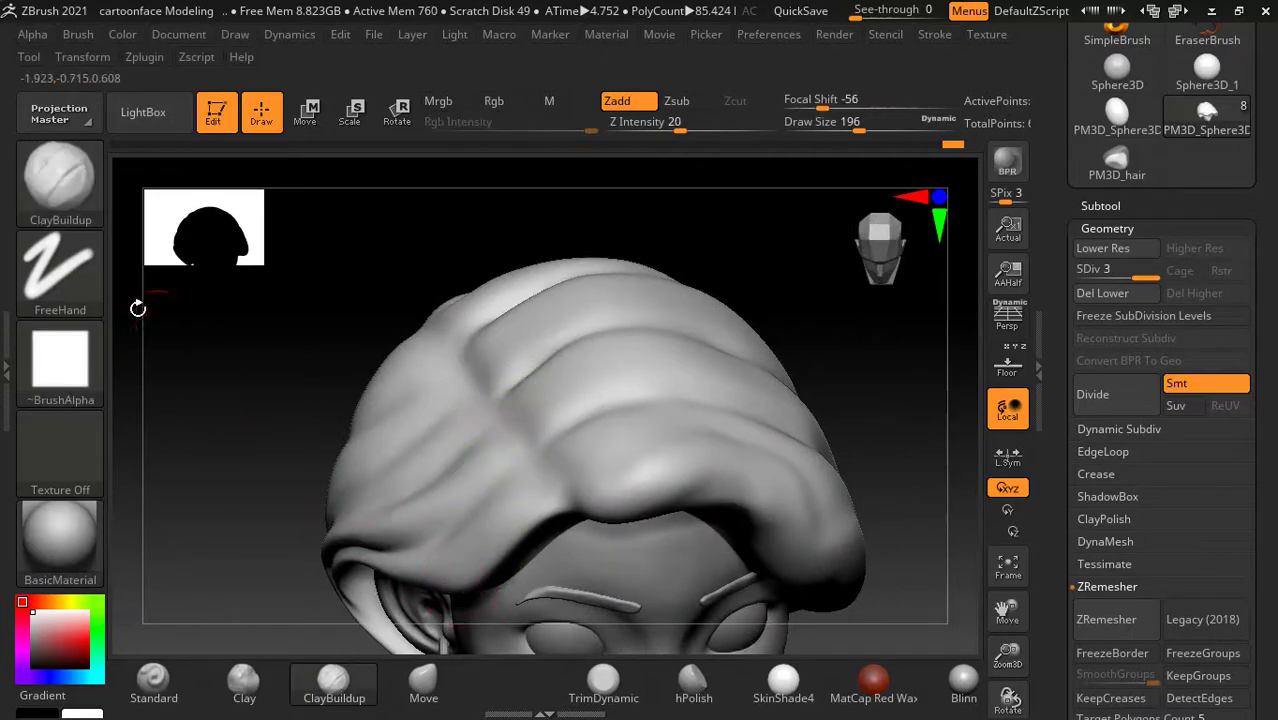
pyautogui.click(60, 180)
# Step: Select the DamStandard brush and carve a first new strand crease into the hair
pyautogui.press('d')
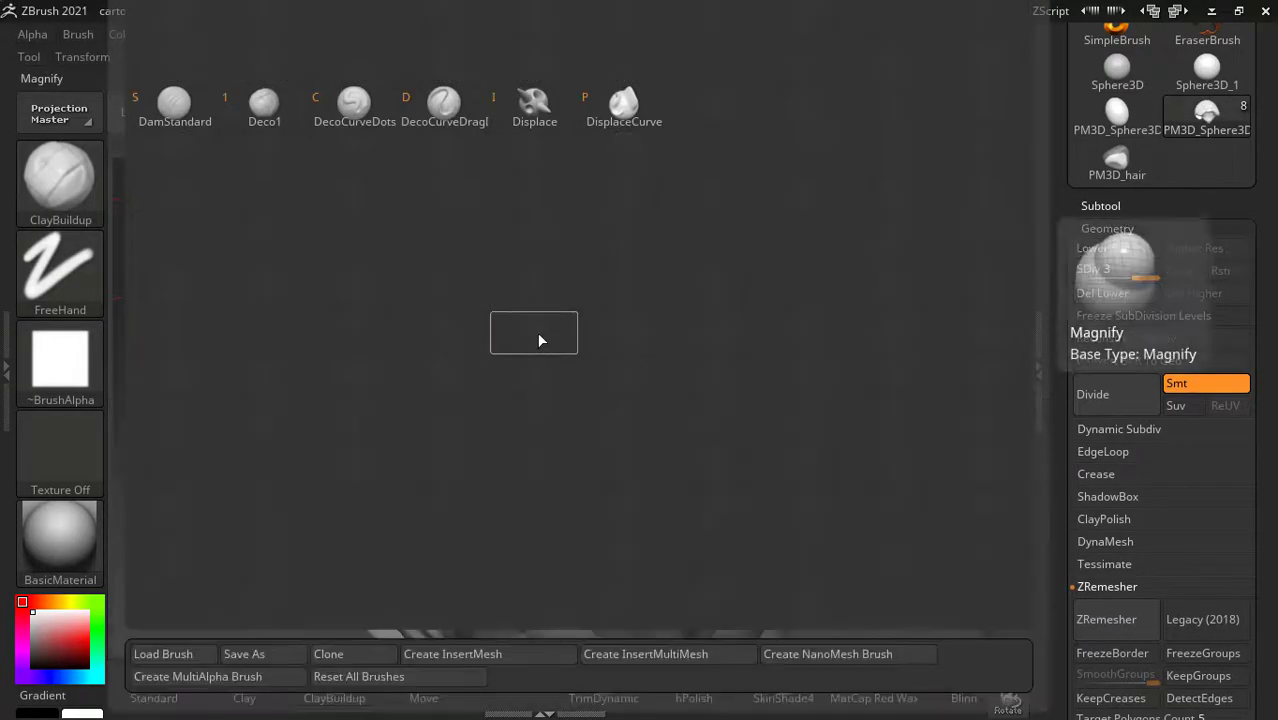
pyautogui.click(176, 110)
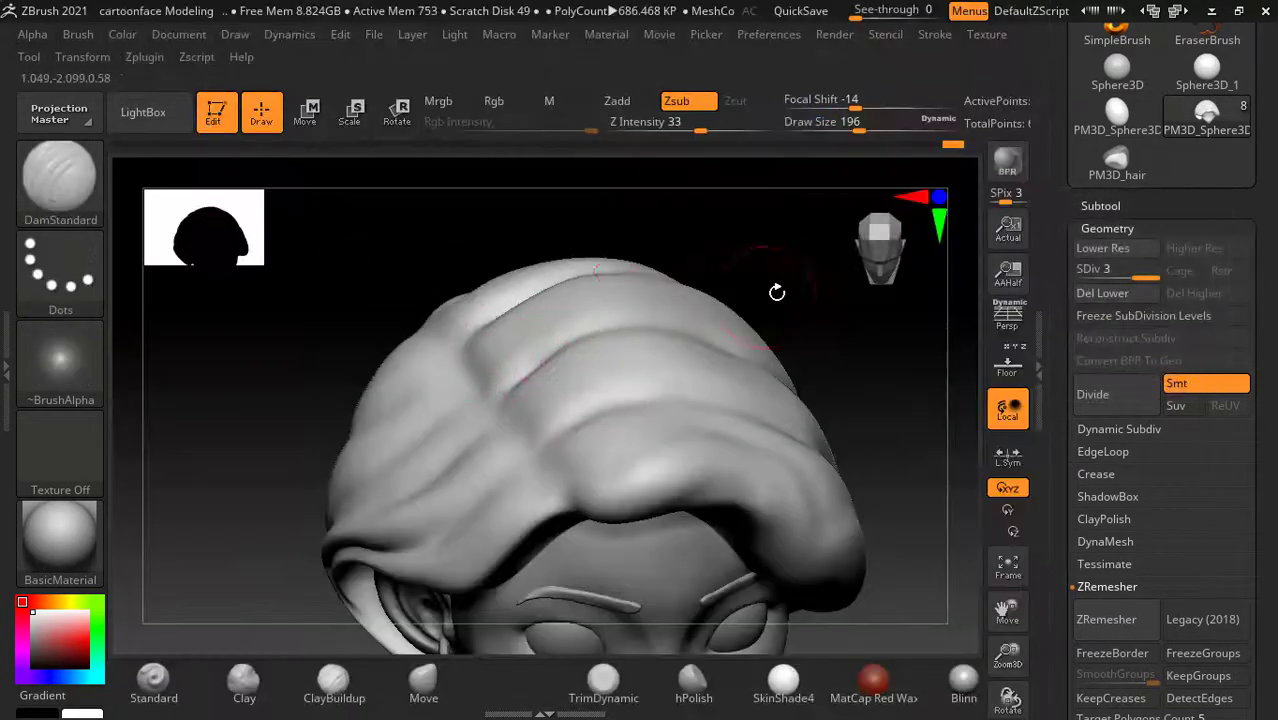
pyautogui.moveTo(777, 292); pyautogui.dragTo(536, 353)
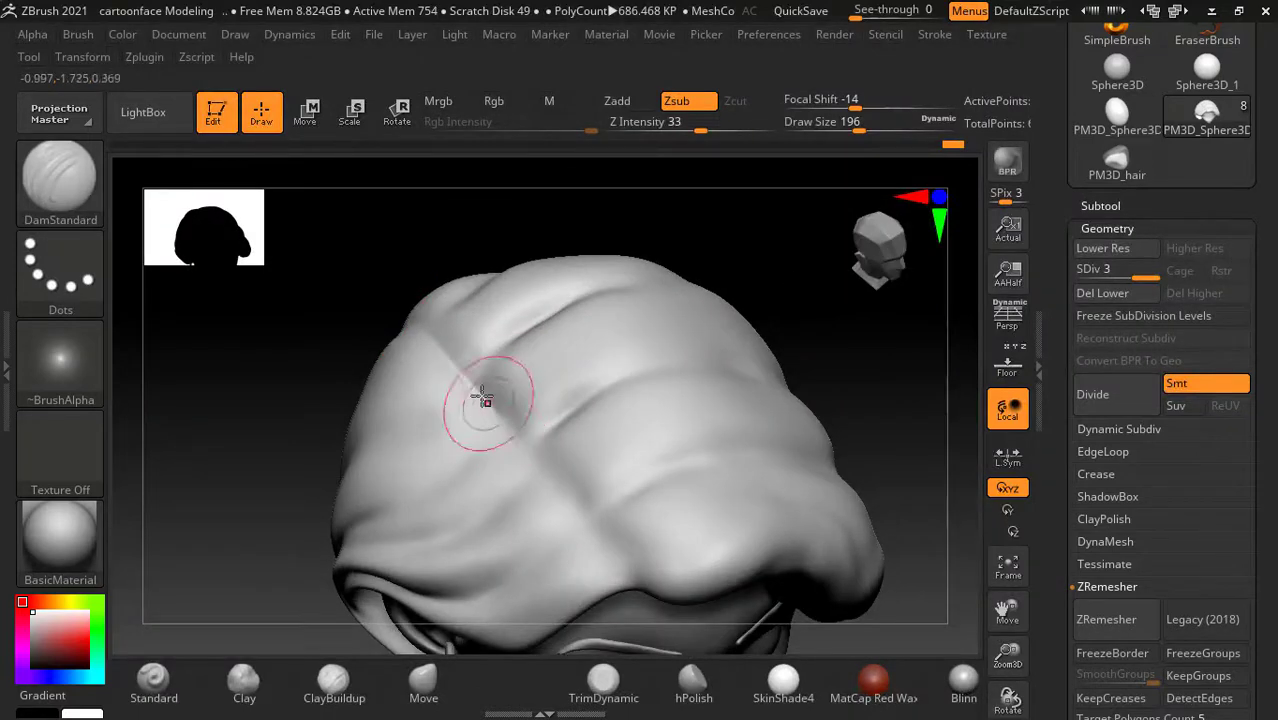
pyautogui.moveTo(466, 382); pyautogui.dragTo(517, 442)
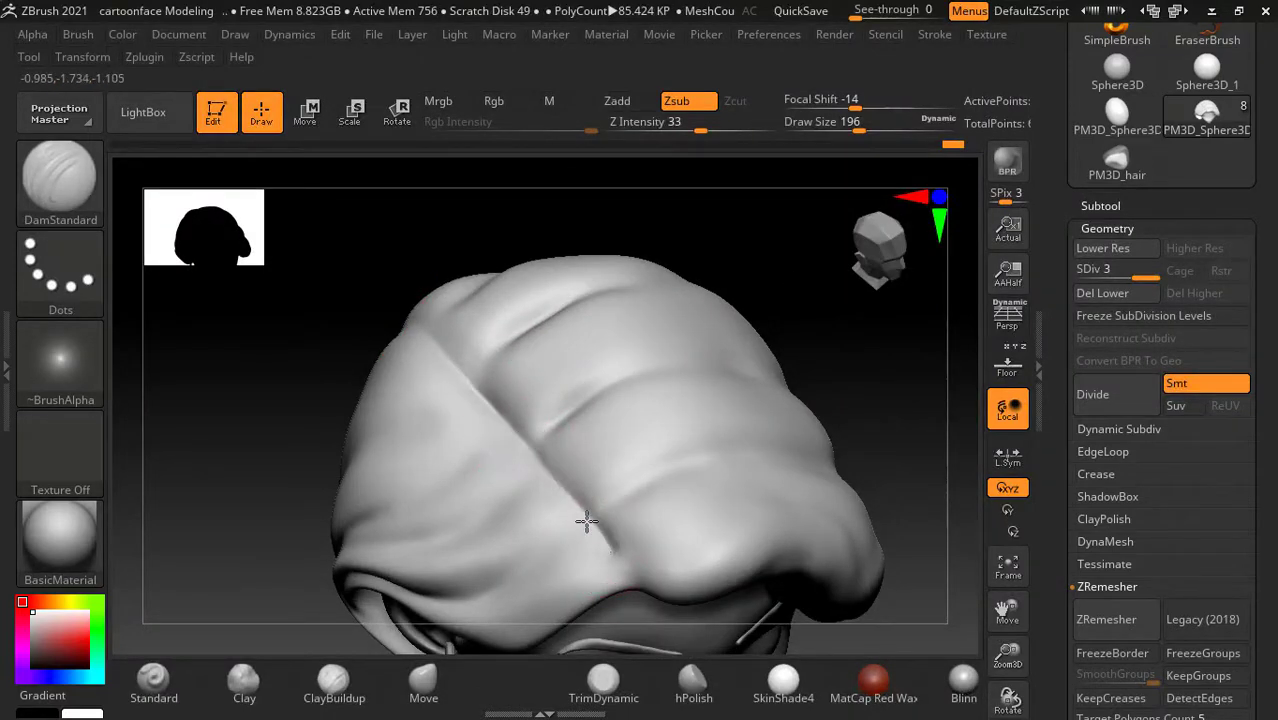
# Step: Carve more strand creases along the hair's side by the ear, smoothing away an unwanted one
pyautogui.moveTo(885, 425)
pyautogui.mouseDown()
pyautogui.moveTo(893, 380)
pyautogui.moveTo(628, 546)
pyautogui.mouseUp()
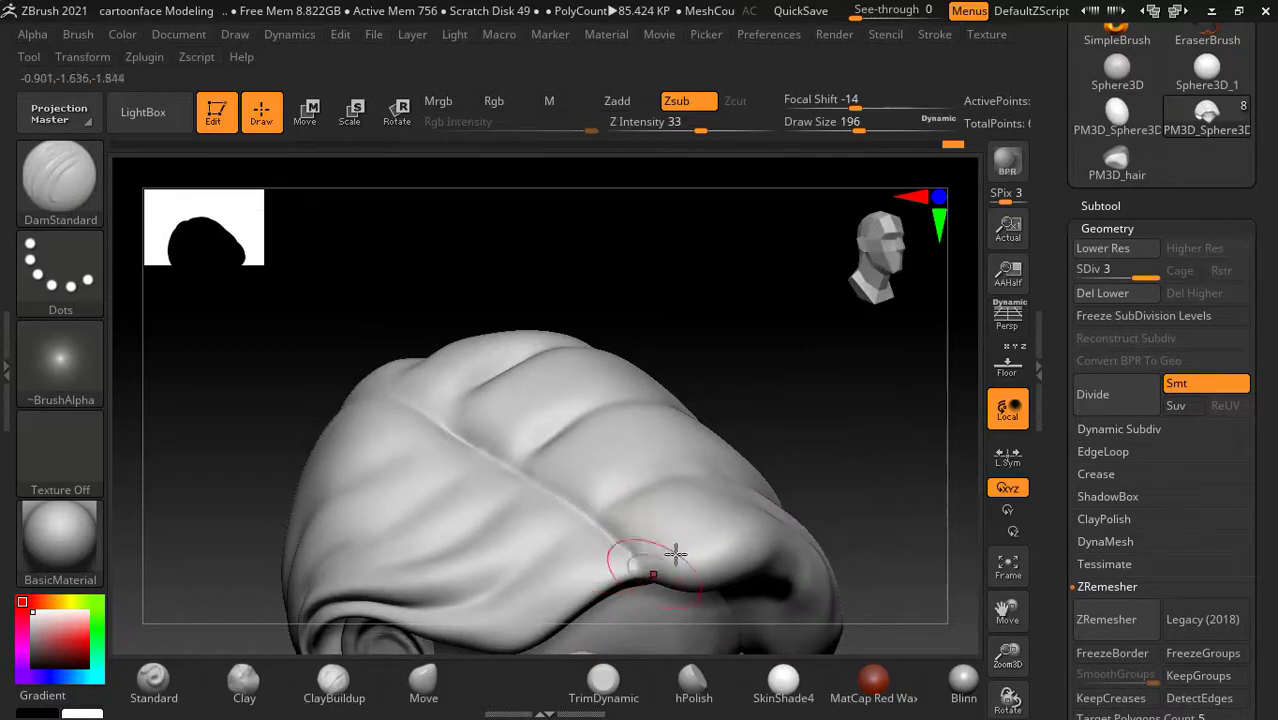
pyautogui.moveTo(855, 392); pyautogui.dragTo(686, 296)
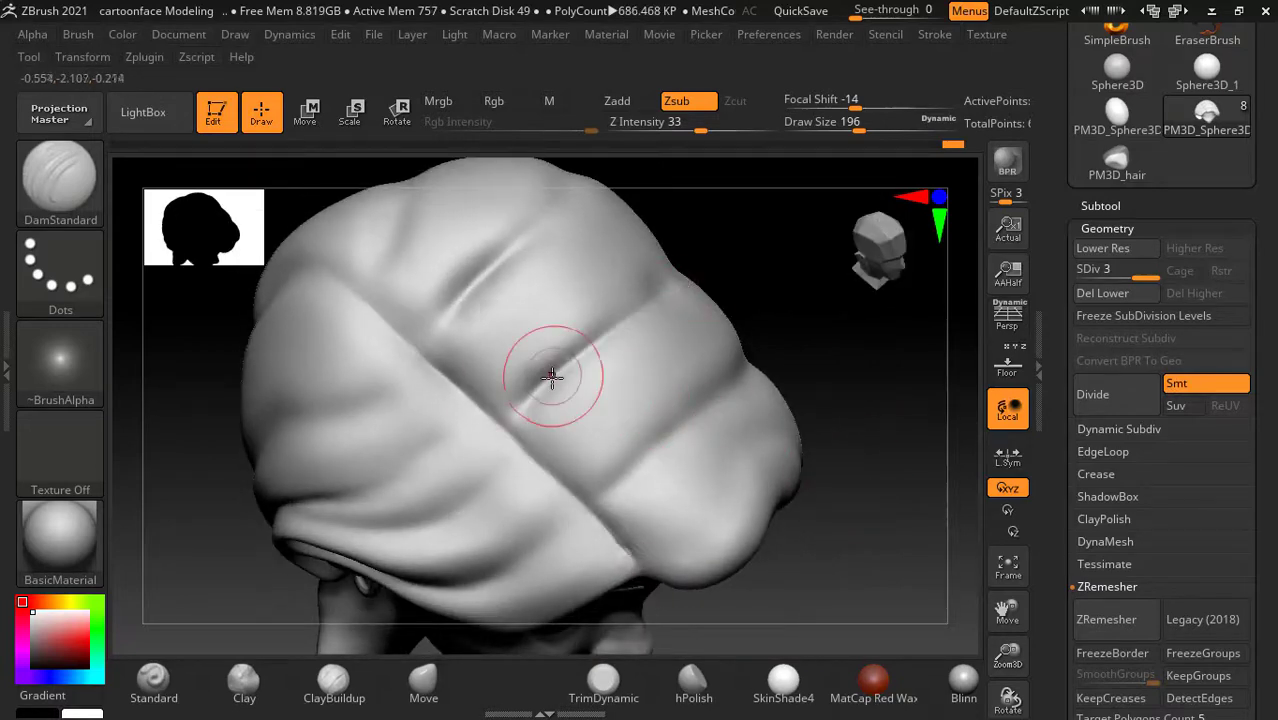
pyautogui.moveTo(752, 389); pyautogui.dragTo(767, 389)
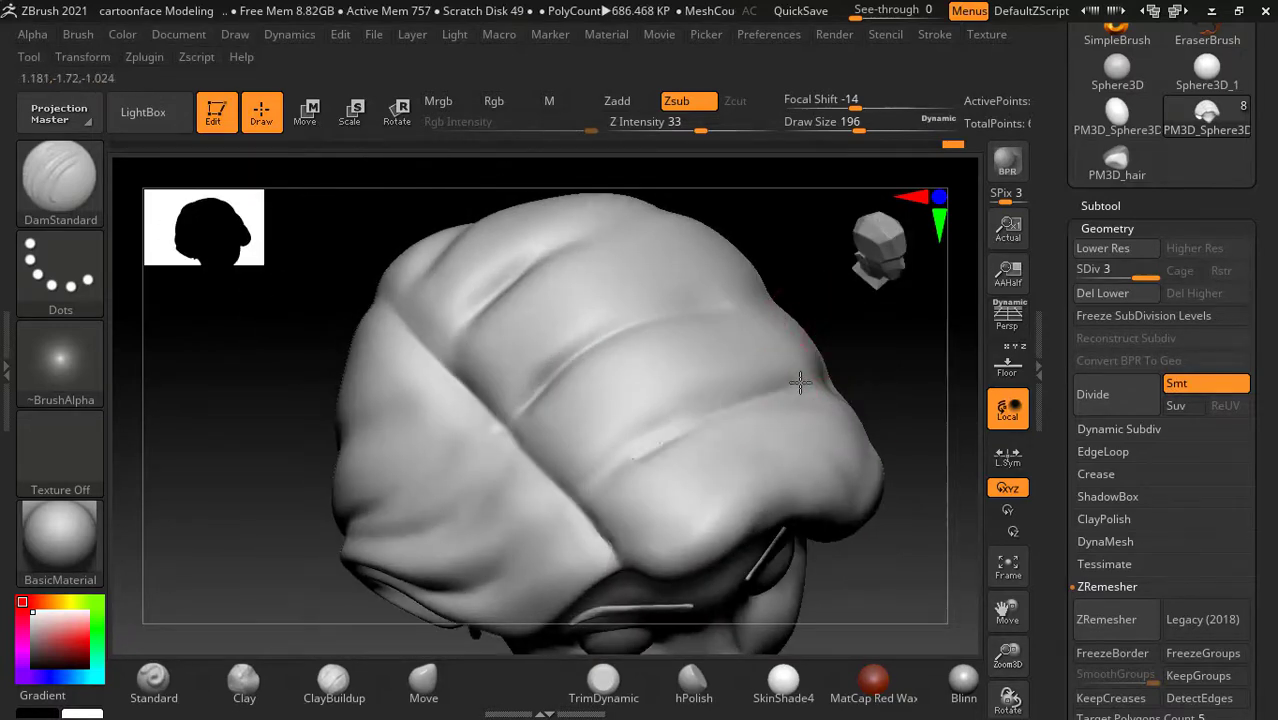
pyautogui.moveTo(804, 432)
pyautogui.mouseDown()
pyautogui.moveTo(921, 391)
pyautogui.moveTo(813, 334)
pyautogui.moveTo(776, 399)
pyautogui.moveTo(850, 362)
pyautogui.moveTo(705, 402)
pyautogui.mouseUp()
pyautogui.moveTo(490, 308)
pyautogui.mouseDown()
pyautogui.moveTo(410, 280)
pyautogui.moveTo(405, 262)
pyautogui.moveTo(377, 321)
pyautogui.moveTo(402, 251)
pyautogui.moveTo(608, 442)
pyautogui.mouseUp()
pyautogui.moveTo(800, 545)
pyautogui.mouseDown()
pyautogui.moveTo(824, 508)
pyautogui.moveTo(813, 466)
pyautogui.moveTo(873, 486)
pyautogui.moveTo(760, 460)
pyautogui.mouseUp()
pyautogui.moveTo(438, 316)
pyautogui.keyDown('shift'); pyautogui.mouseDown()
pyautogui.moveTo(365, 419)
pyautogui.moveTo(411, 378)
pyautogui.mouseUp(); pyautogui.keyUp('shift')
# Step: Carve a strand groove into the top of the hair from a frontal top-down view
pyautogui.moveTo(841, 409)
pyautogui.mouseDown()
pyautogui.moveTo(864, 342)
pyautogui.moveTo(725, 408)
pyautogui.mouseUp()
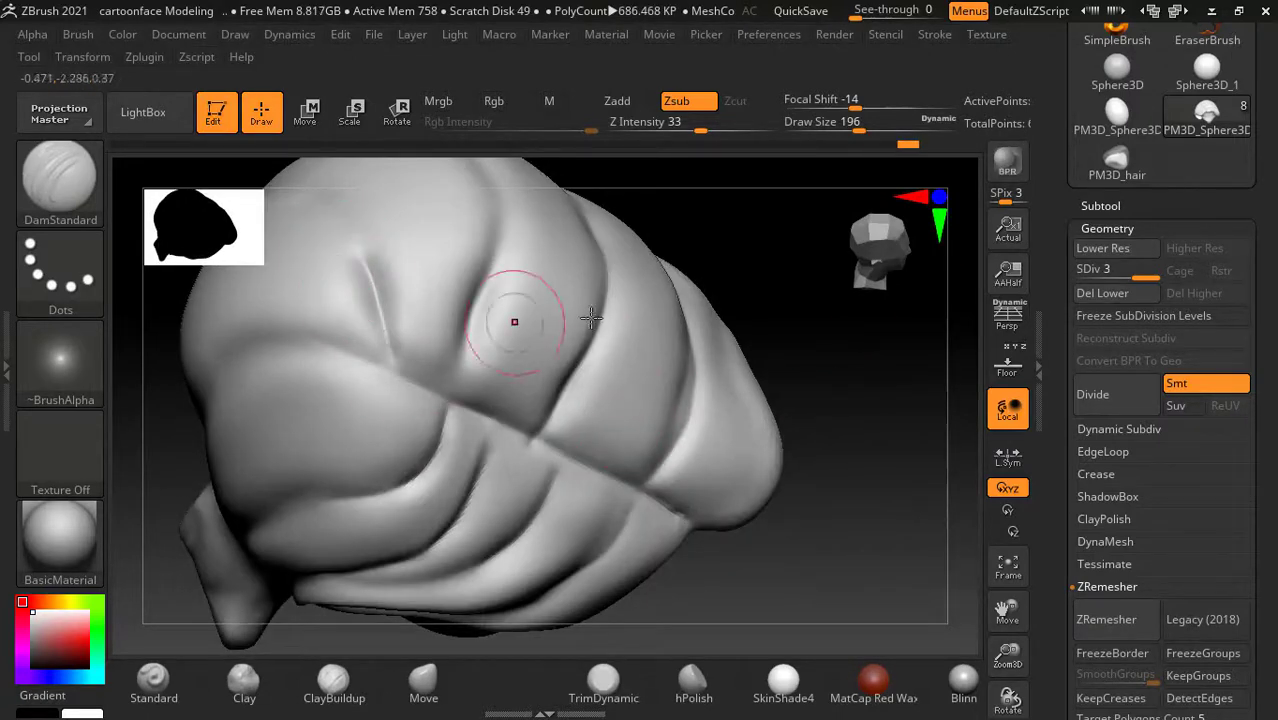
pyautogui.moveTo(830, 340)
pyautogui.mouseDown()
pyautogui.moveTo(765, 374)
pyautogui.moveTo(483, 362)
pyautogui.mouseUp()
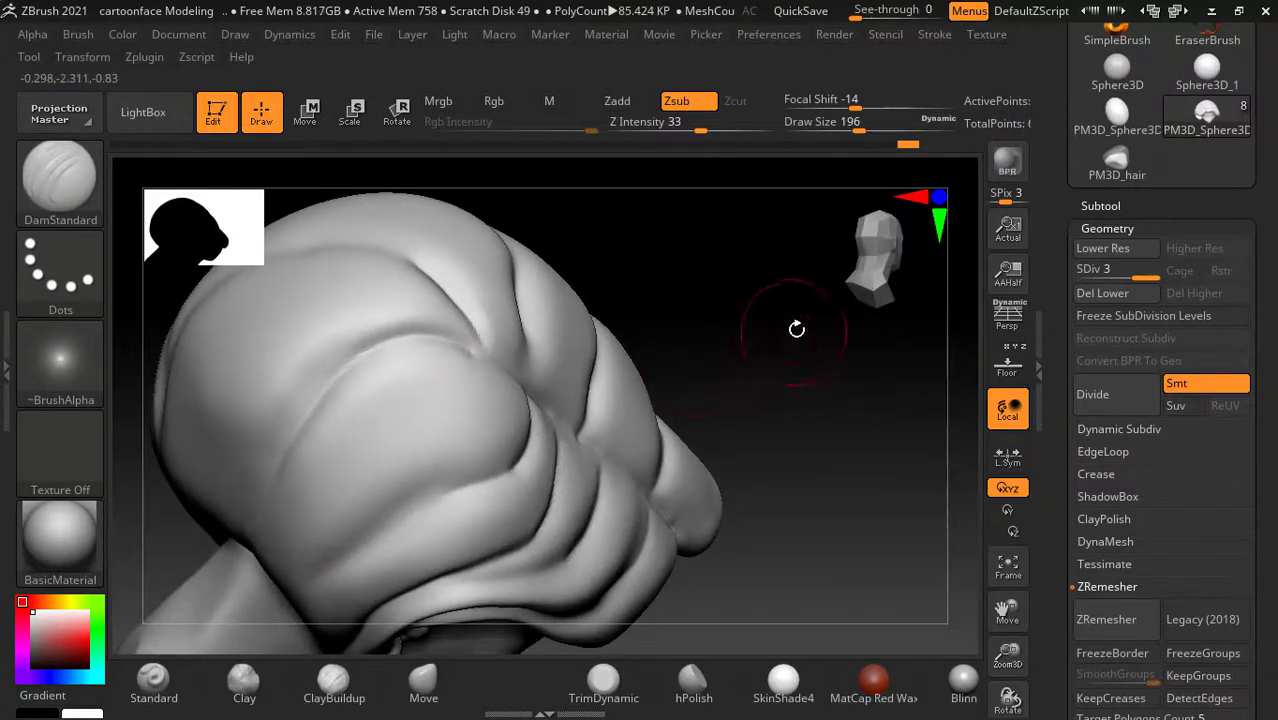
pyautogui.moveTo(797, 329); pyautogui.dragTo(536, 471)
pyautogui.moveTo(805, 234)
pyautogui.mouseDown()
pyautogui.moveTo(819, 251)
pyautogui.moveTo(811, 296)
pyautogui.mouseUp()
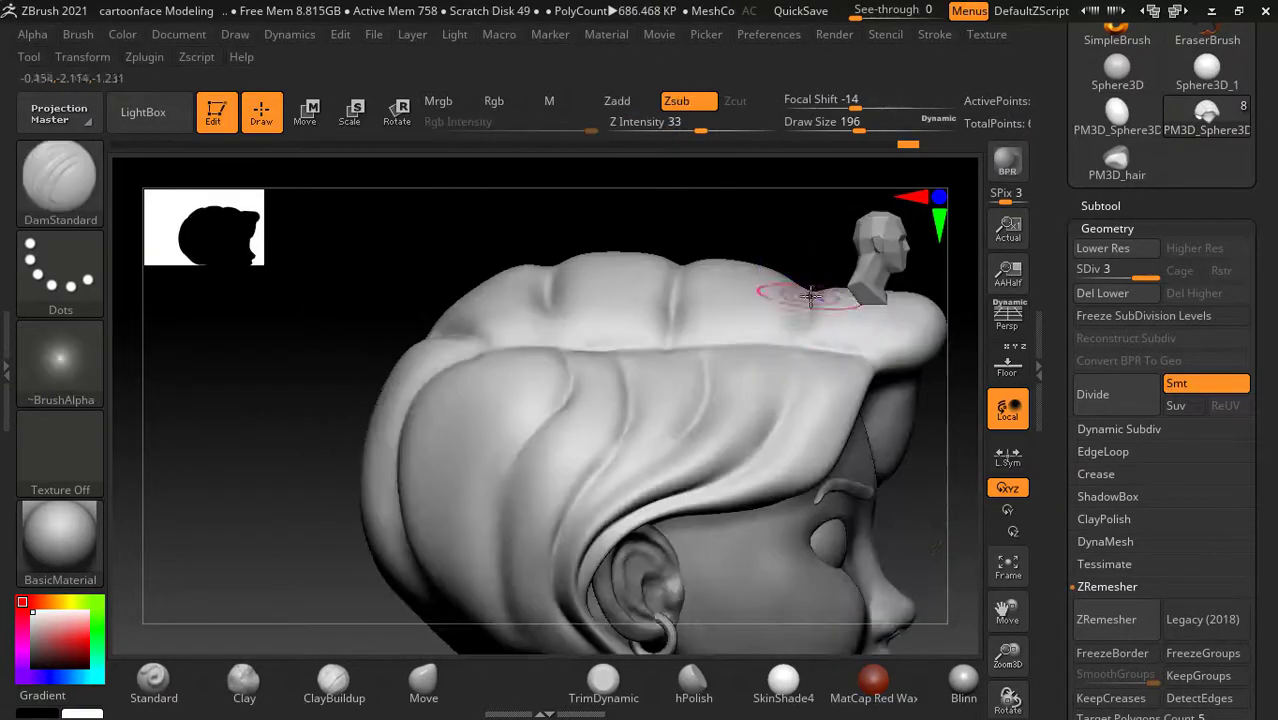
pyautogui.moveTo(342, 488)
pyautogui.keyDown('alt'); pyautogui.mouseDown()
pyautogui.moveTo(285, 471)
pyautogui.moveTo(816, 428)
pyautogui.moveTo(870, 365)
pyautogui.moveTo(875, 410)
pyautogui.mouseUp(); pyautogui.keyUp('alt')
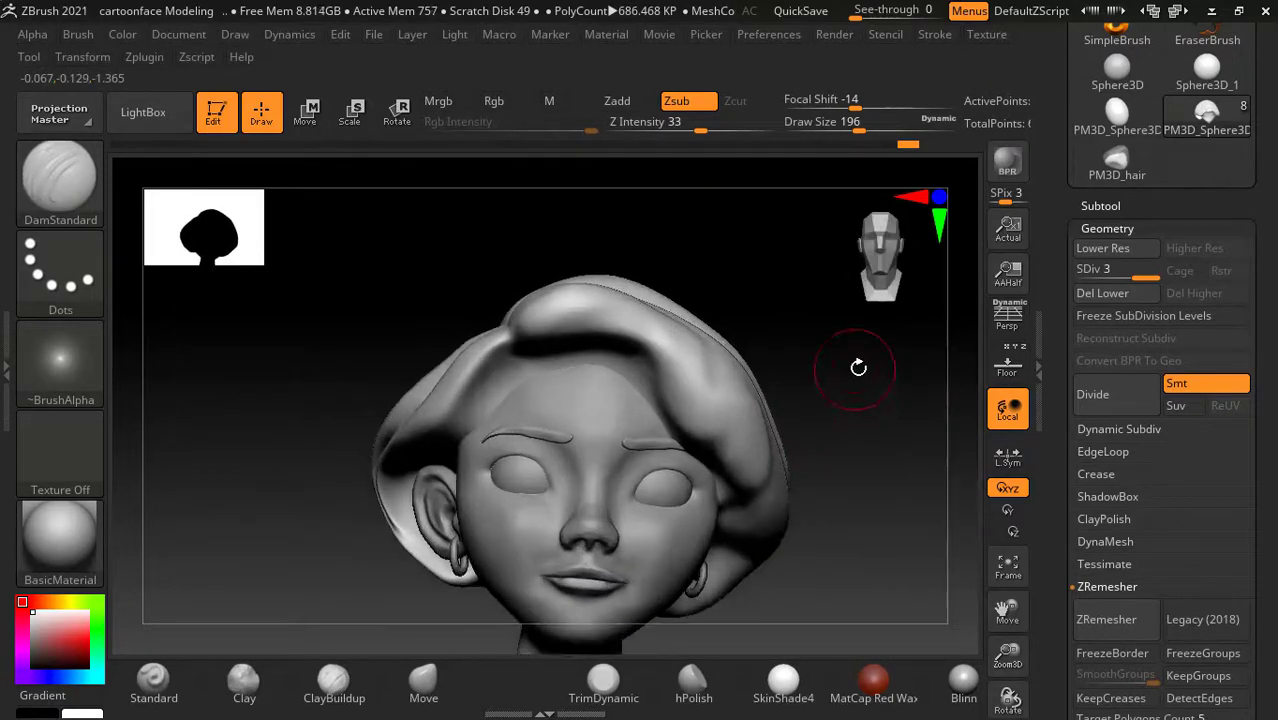
pyautogui.moveTo(819, 300); pyautogui.dragTo(842, 371)
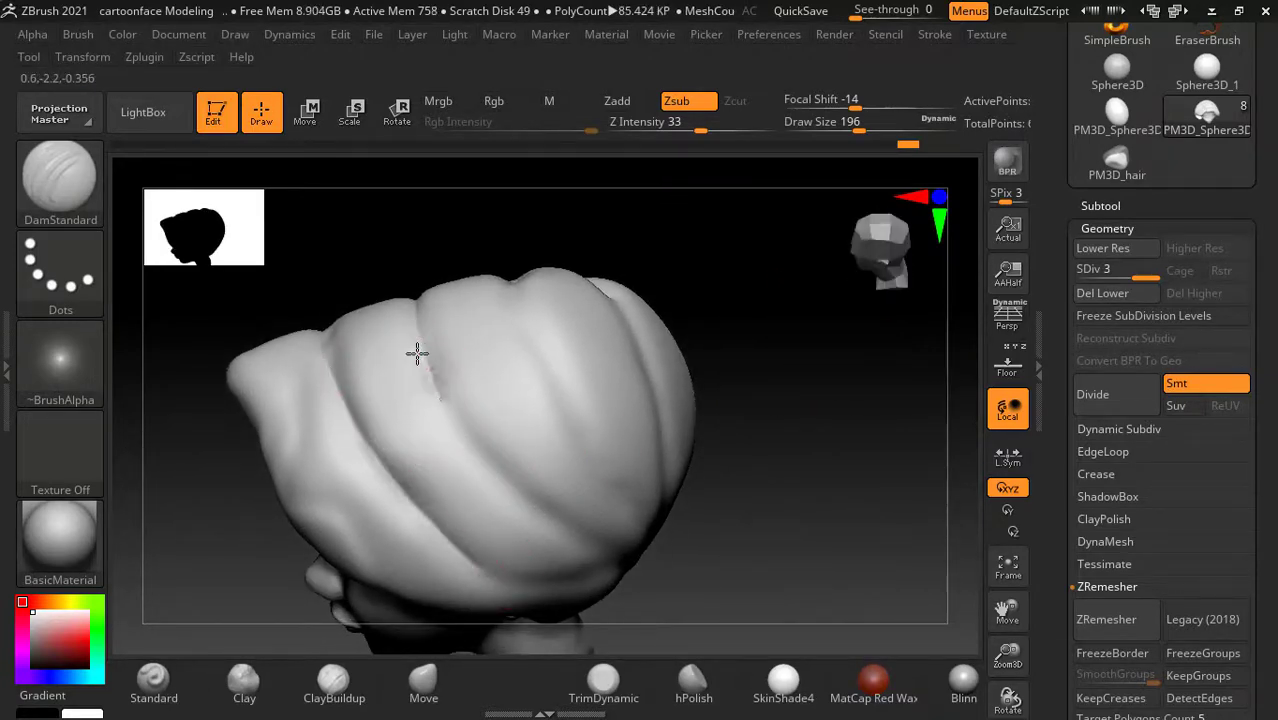
pyautogui.moveTo(770, 505); pyautogui.dragTo(536, 374)
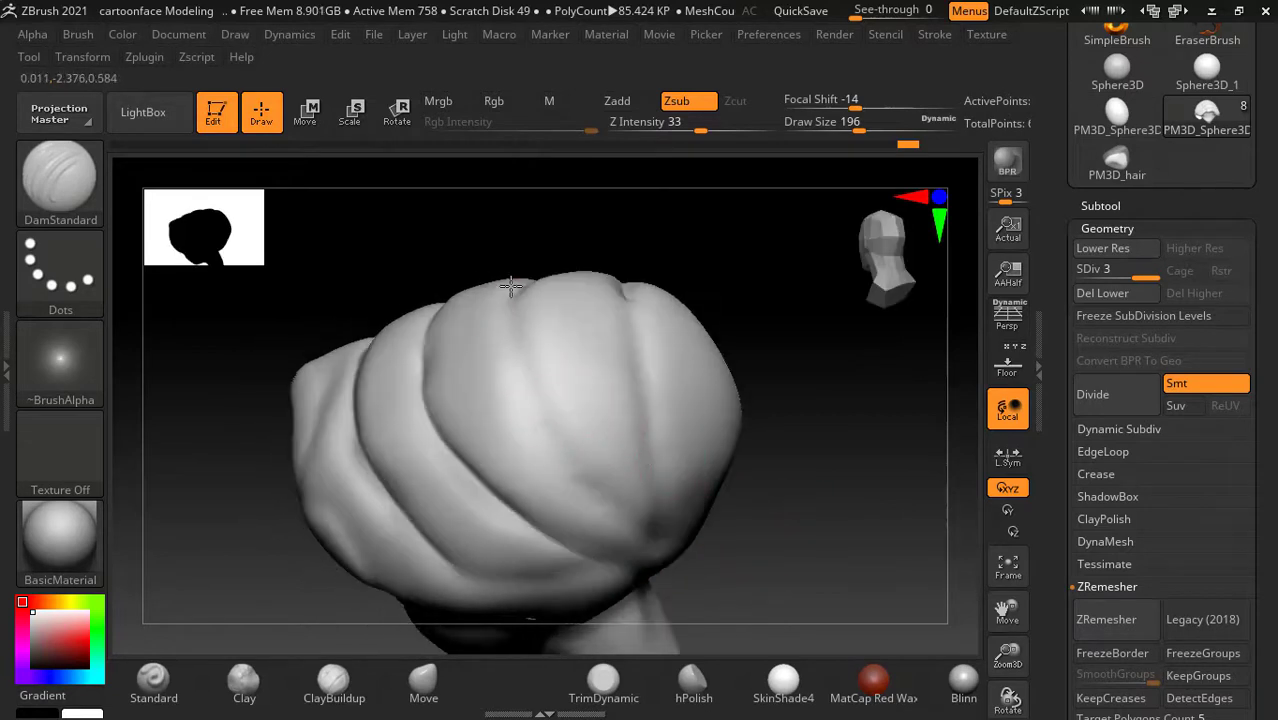
pyautogui.moveTo(676, 536); pyautogui.dragTo(759, 474)
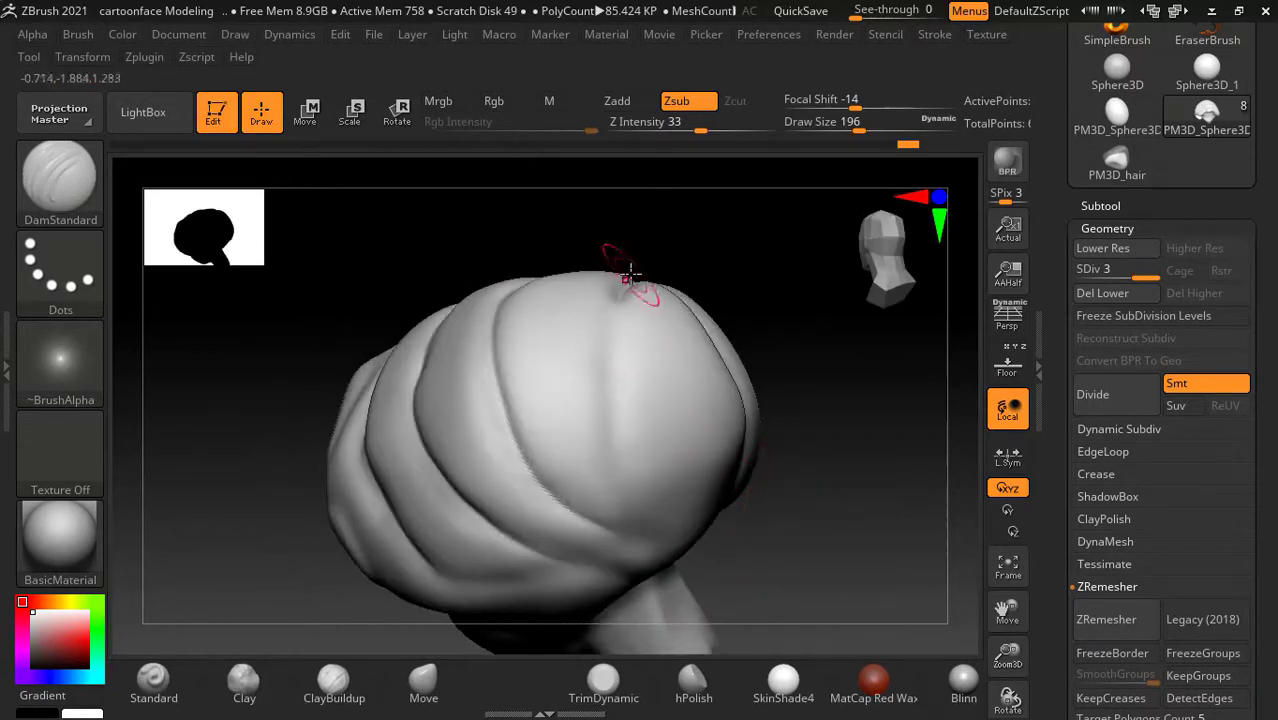
pyautogui.moveTo(630, 268); pyautogui.dragTo(619, 300)
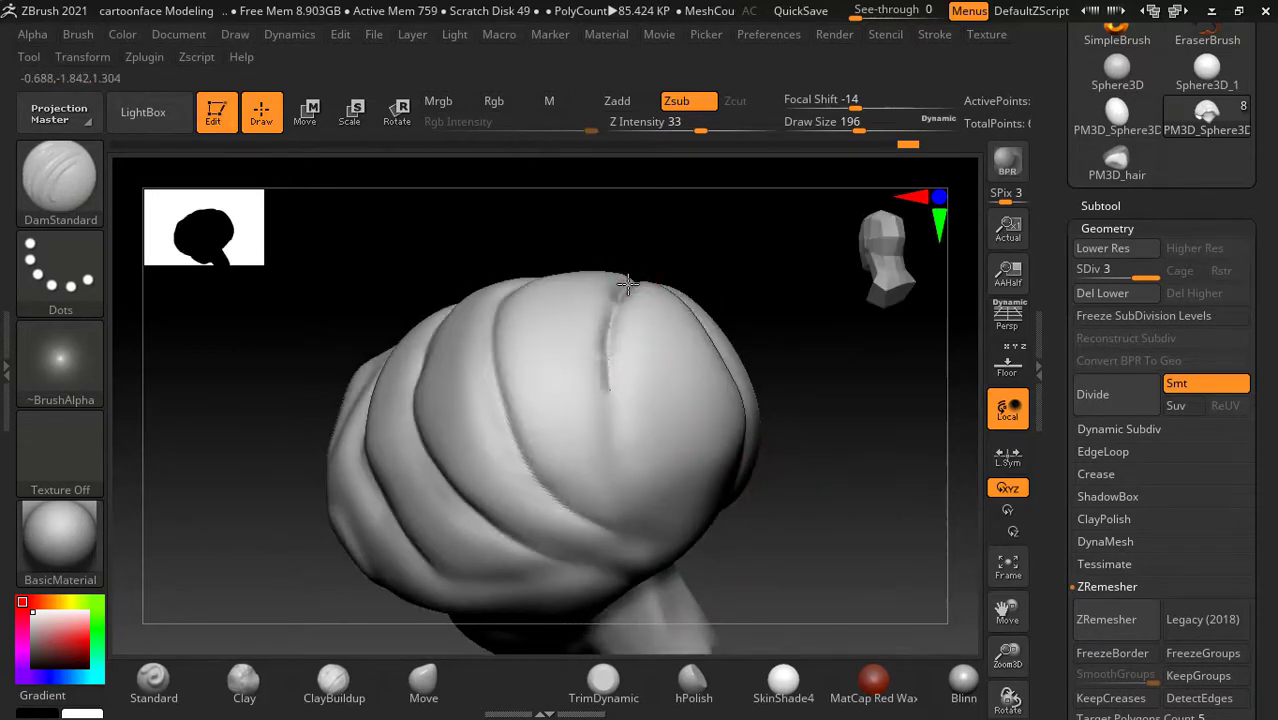
# Step: Carve a long groove down the front of the hair, then bring up the reference image viewer
pyautogui.moveTo(833, 492); pyautogui.dragTo(754, 490)
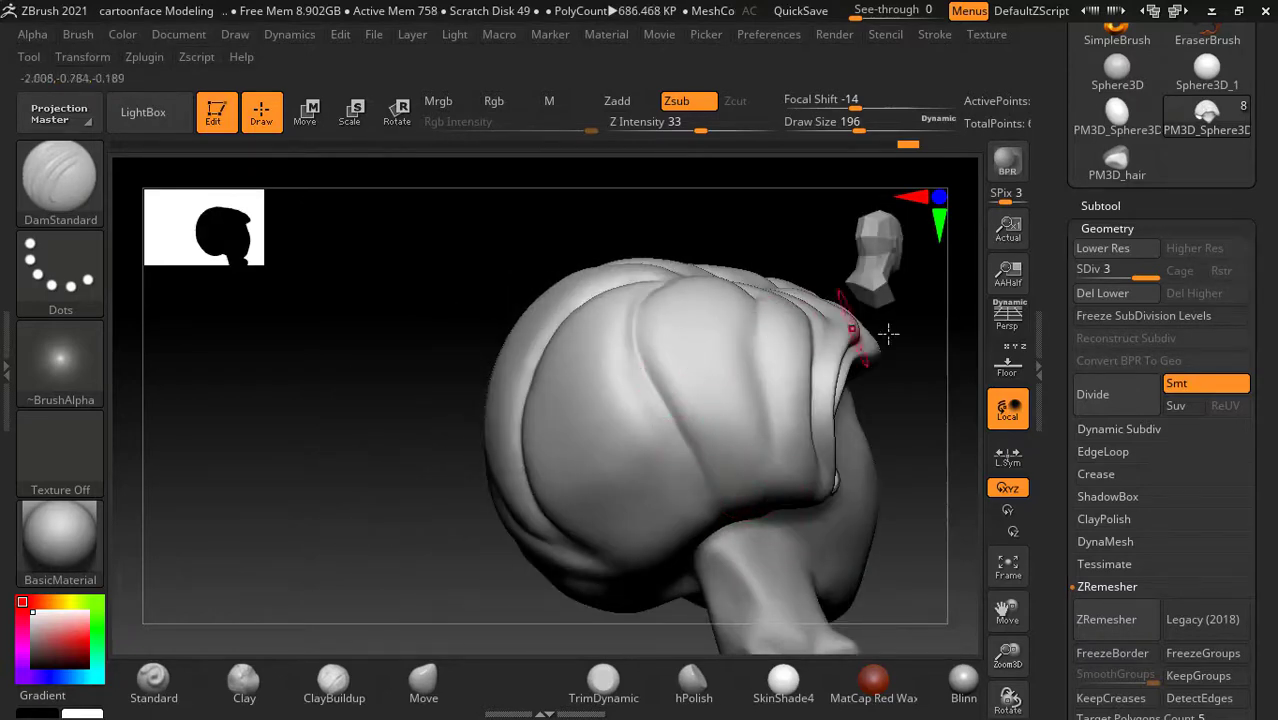
pyautogui.moveTo(888, 333); pyautogui.dragTo(956, 422)
pyautogui.moveTo(635, 298); pyautogui.dragTo(695, 553)
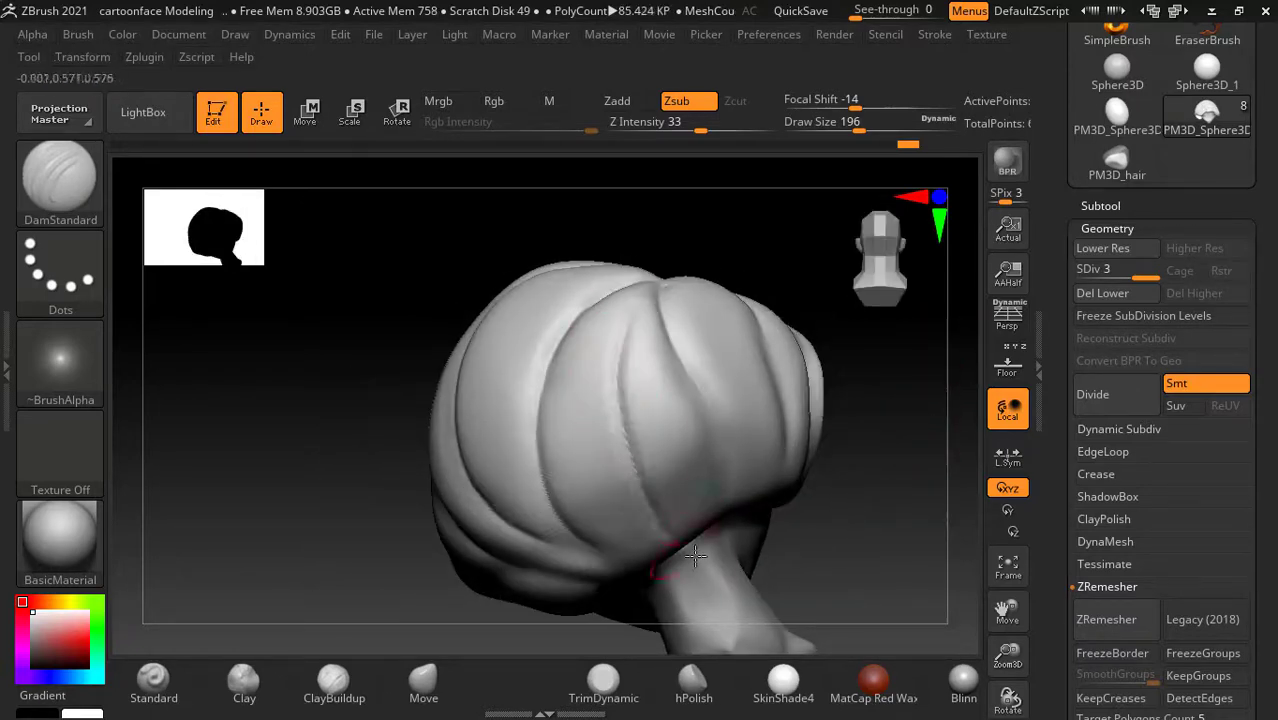
pyautogui.moveTo(856, 394)
pyautogui.mouseDown()
pyautogui.moveTo(793, 491)
pyautogui.moveTo(804, 451)
pyautogui.mouseUp()
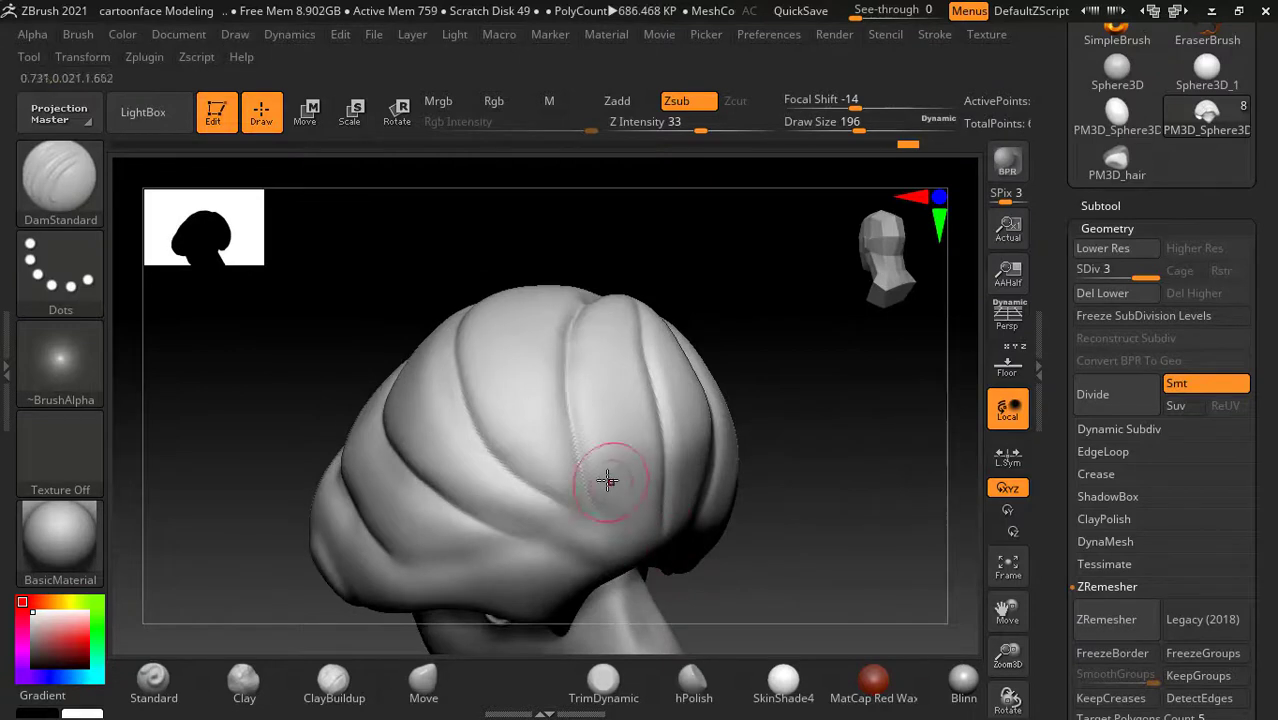
pyautogui.moveTo(751, 538)
pyautogui.mouseDown()
pyautogui.moveTo(782, 498)
pyautogui.moveTo(886, 467)
pyautogui.mouseUp()
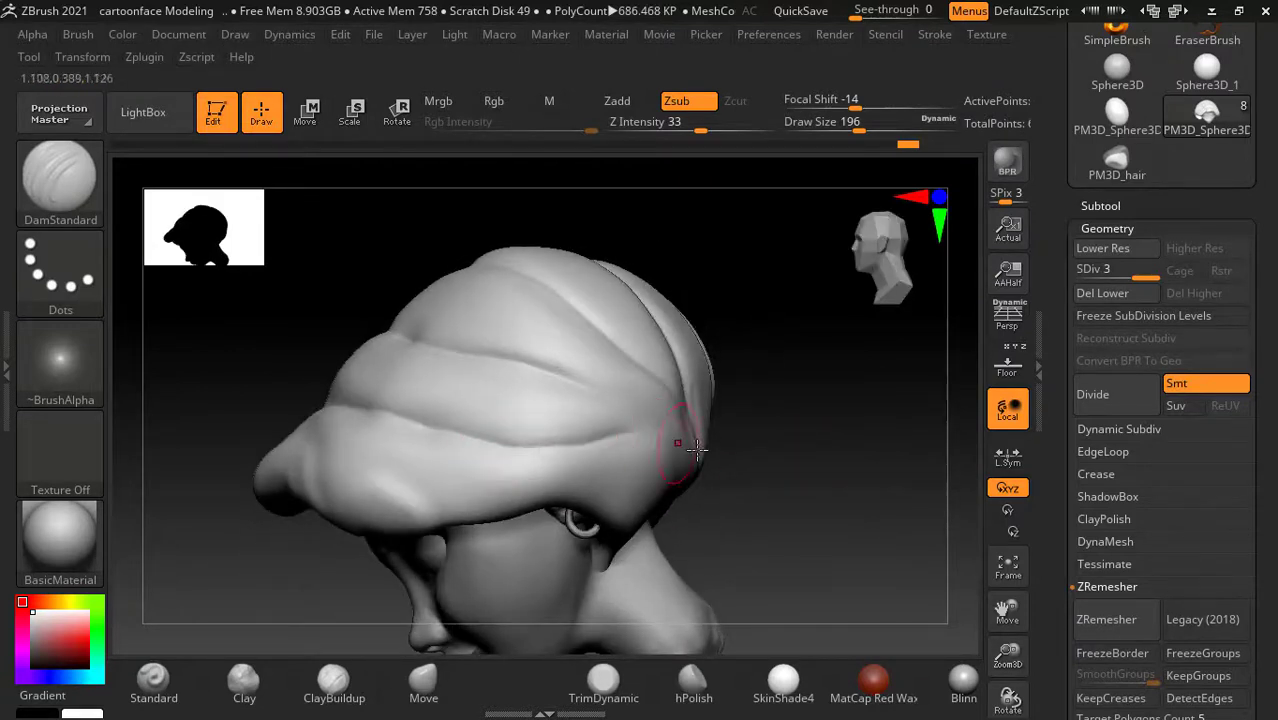
pyautogui.moveTo(770, 445); pyautogui.dragTo(849, 458)
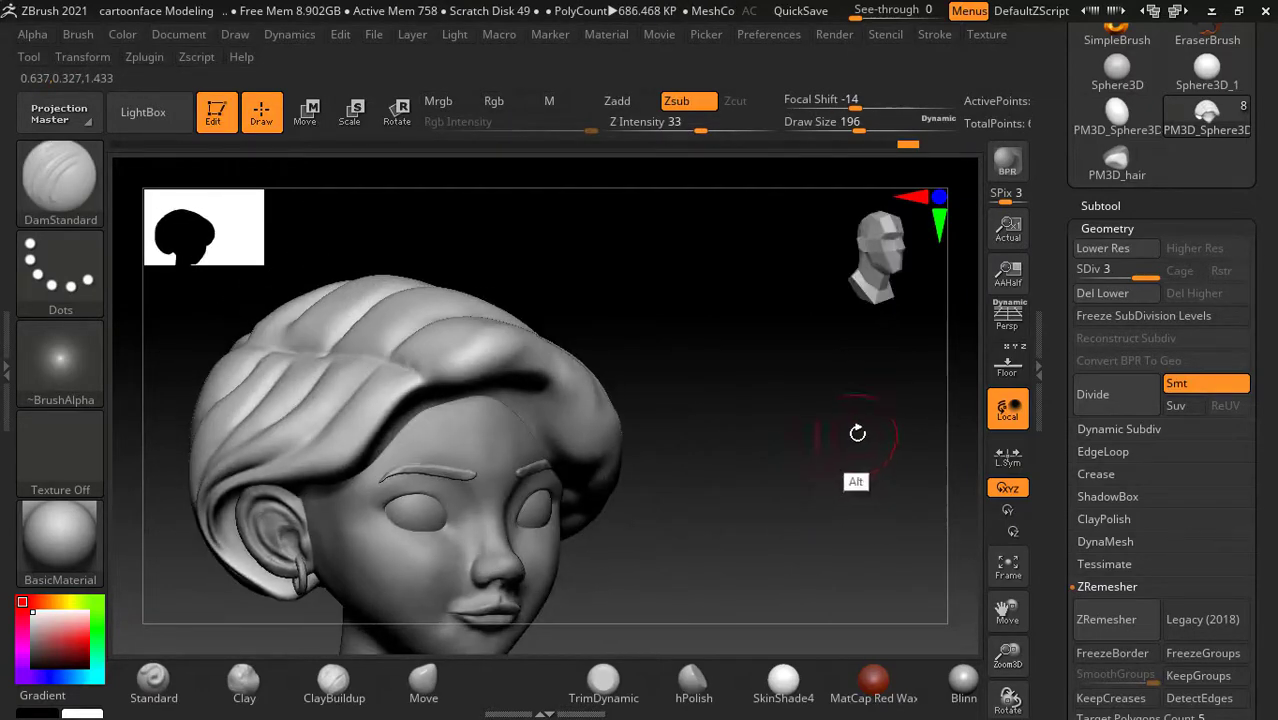
pyautogui.hotkey('alt', 'Tab')
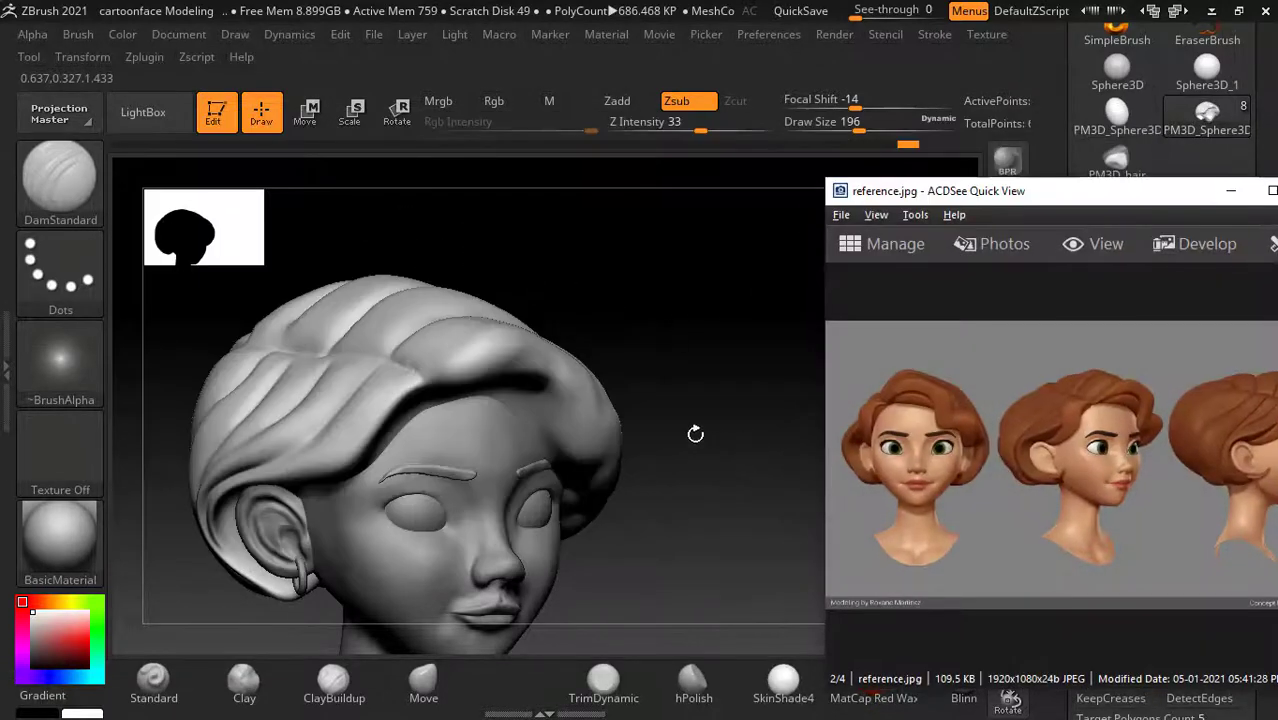
# Step: Tilt the head to a front view showing the hair top and ready the Standard brush for masking
pyautogui.moveTo(695, 433)
pyautogui.mouseDown()
pyautogui.moveTo(722, 414)
pyautogui.moveTo(690, 399)
pyautogui.moveTo(759, 377)
pyautogui.moveTo(750, 362)
pyautogui.moveTo(735, 380)
pyautogui.moveTo(817, 394)
pyautogui.mouseUp()
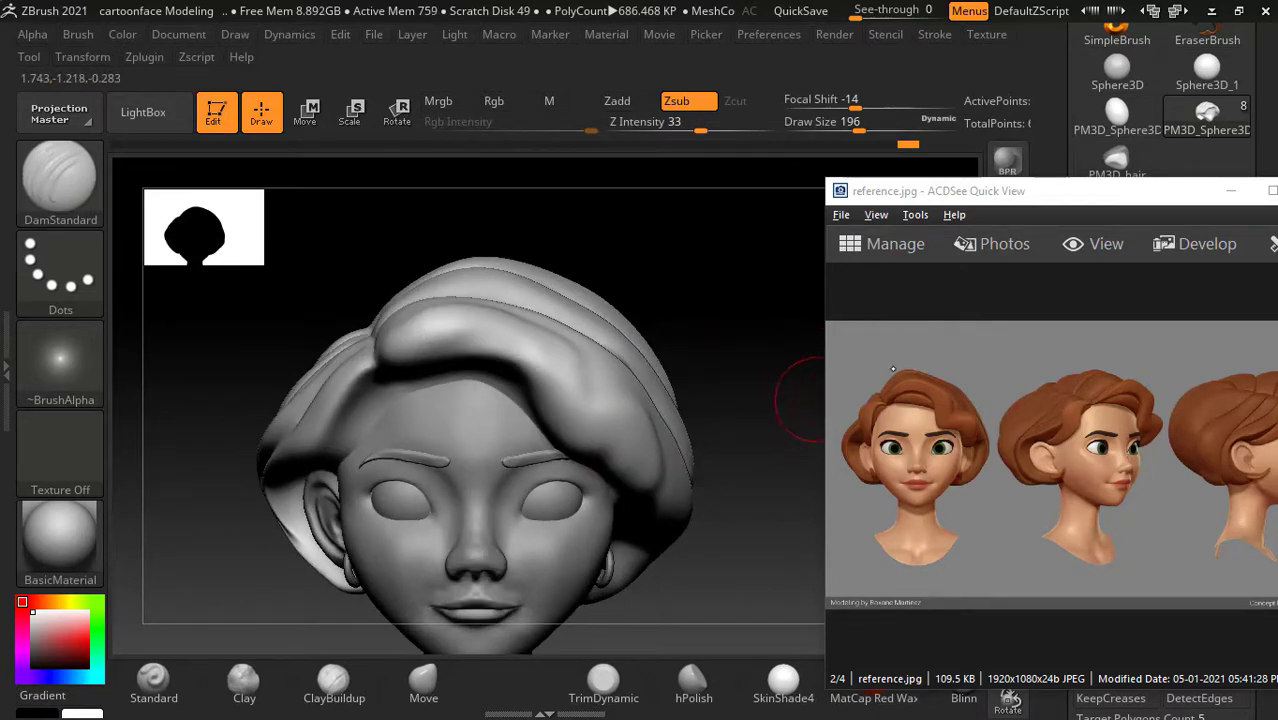
pyautogui.moveTo(783, 383)
pyautogui.mouseDown()
pyautogui.moveTo(736, 345)
pyautogui.moveTo(652, 371)
pyautogui.moveTo(761, 357)
pyautogui.moveTo(799, 371)
pyautogui.mouseUp()
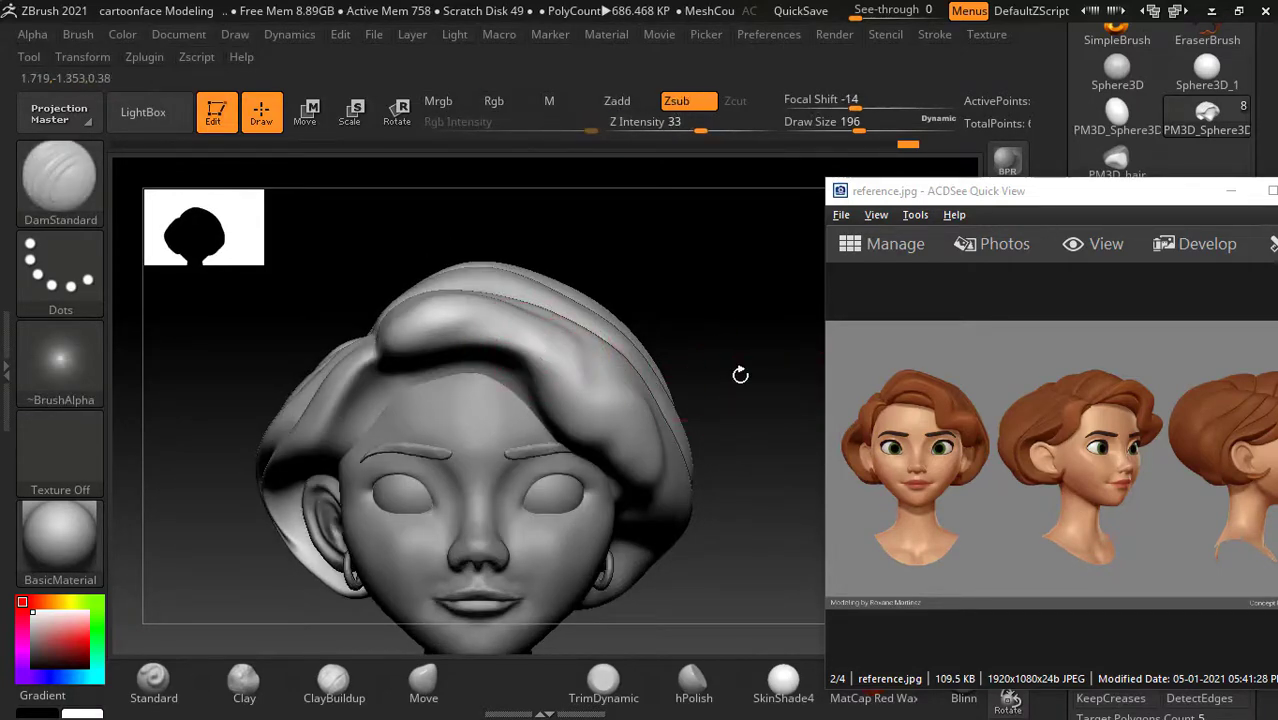
pyautogui.moveTo(740, 374); pyautogui.dragTo(732, 327)
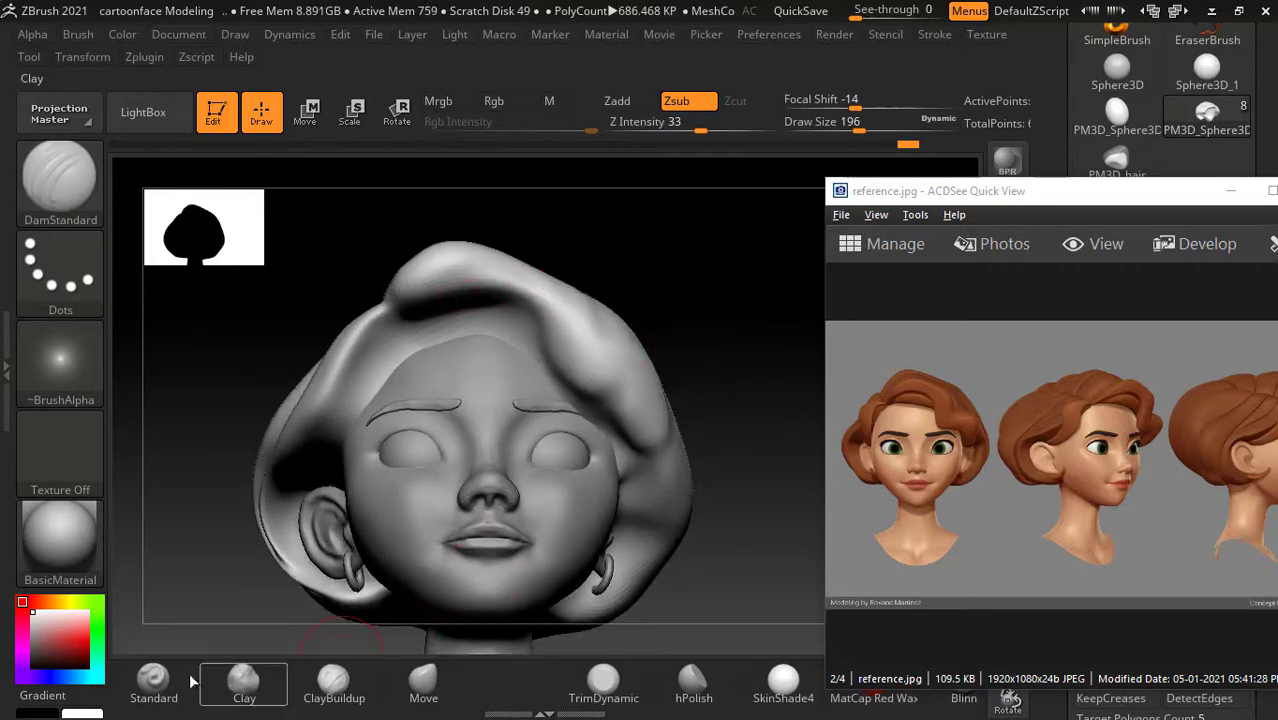
pyautogui.click(153, 680)
pyautogui.press('ctrl')
# Step: Mask a small patch on the hair top, then reshape and smooth the crease under the front lock
pyautogui.keyDown('ctrl'); pyautogui.click(421, 273); pyautogui.keyUp('ctrl')
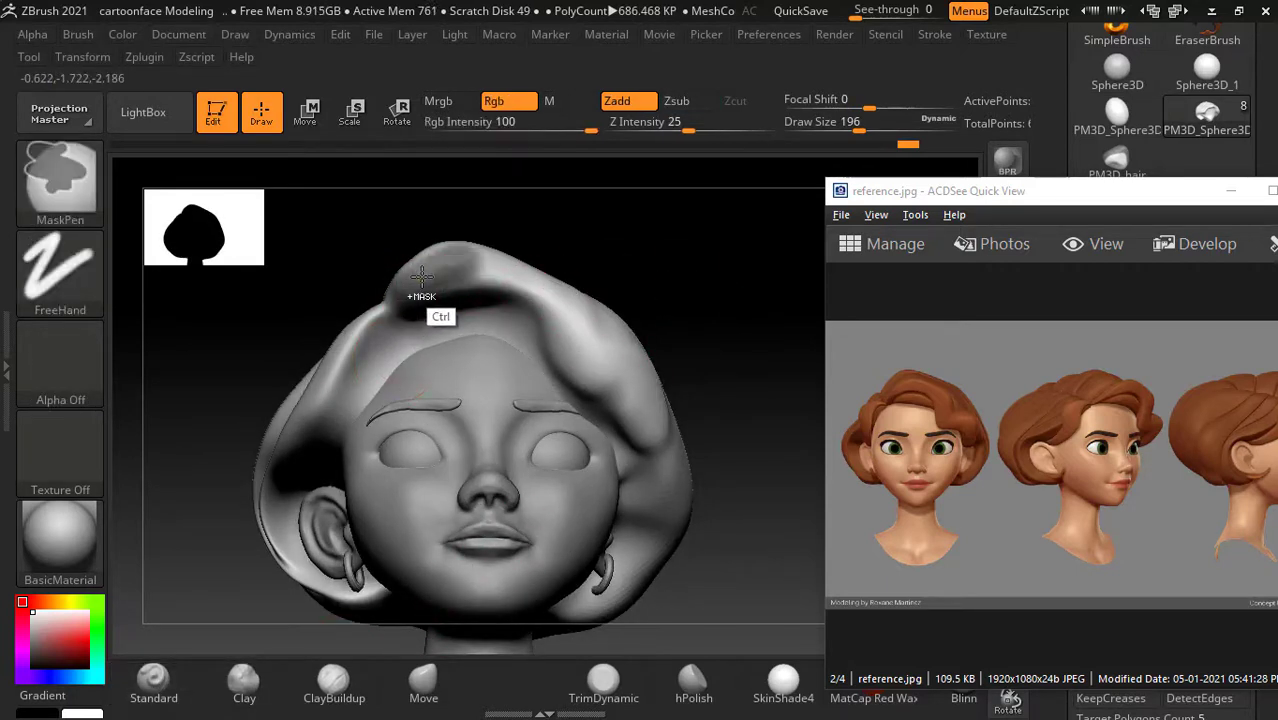
pyautogui.moveTo(690, 230)
pyautogui.mouseDown()
pyautogui.moveTo(664, 214)
pyautogui.moveTo(420, 280)
pyautogui.moveTo(516, 265)
pyautogui.moveTo(497, 260)
pyautogui.moveTo(634, 360)
pyautogui.moveTo(645, 352)
pyautogui.mouseUp()
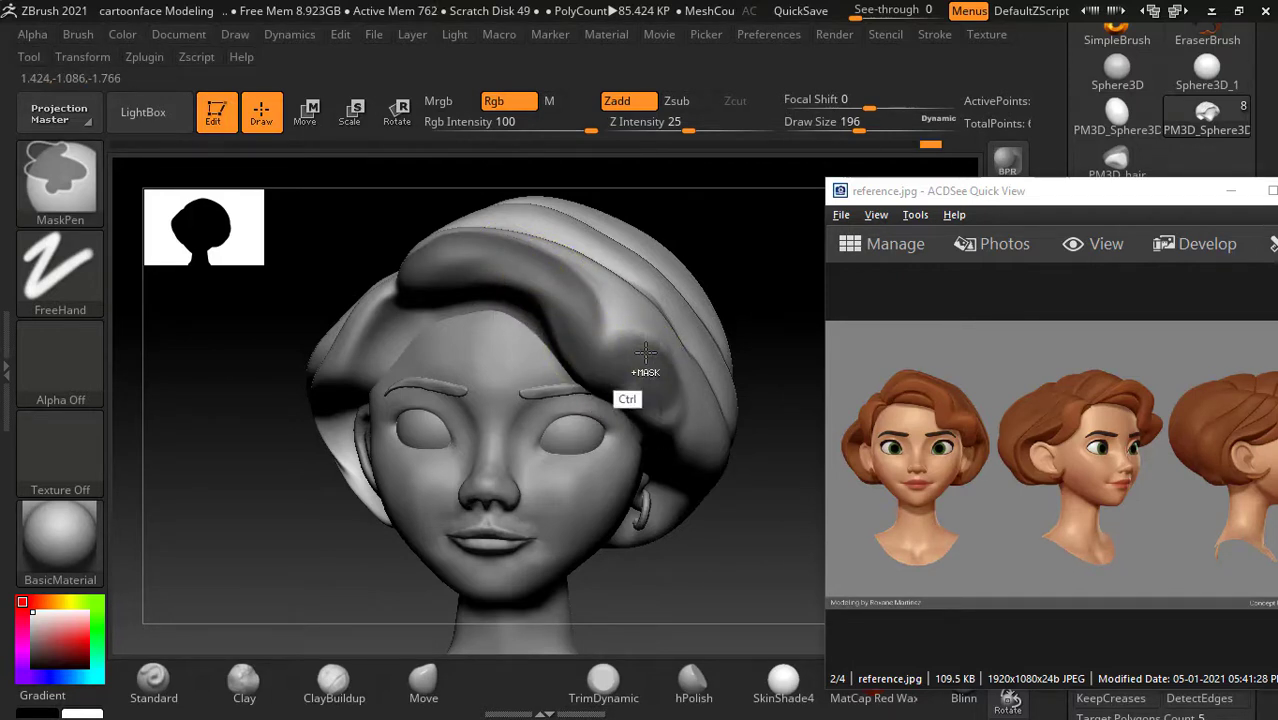
pyautogui.moveTo(753, 348)
pyautogui.mouseDown()
pyautogui.moveTo(770, 300)
pyautogui.moveTo(764, 326)
pyautogui.moveTo(747, 291)
pyautogui.moveTo(744, 322)
pyautogui.mouseUp()
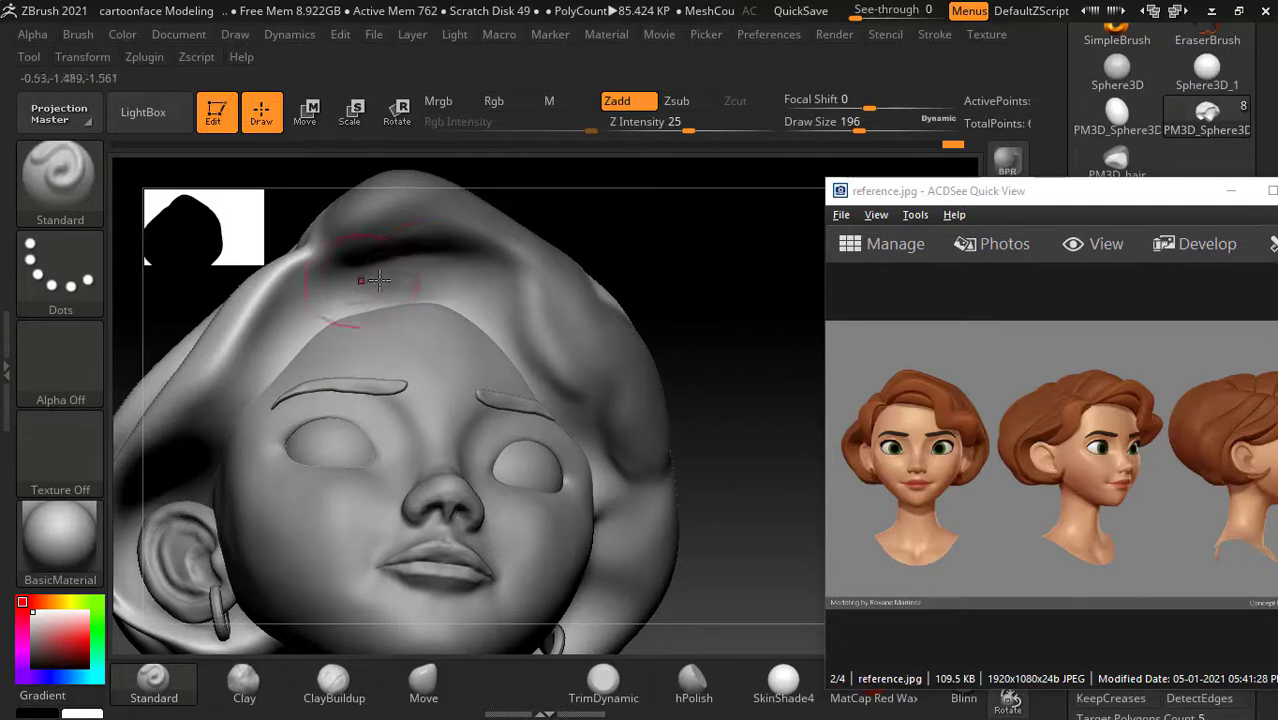
pyautogui.moveTo(435, 272); pyautogui.dragTo(483, 312)
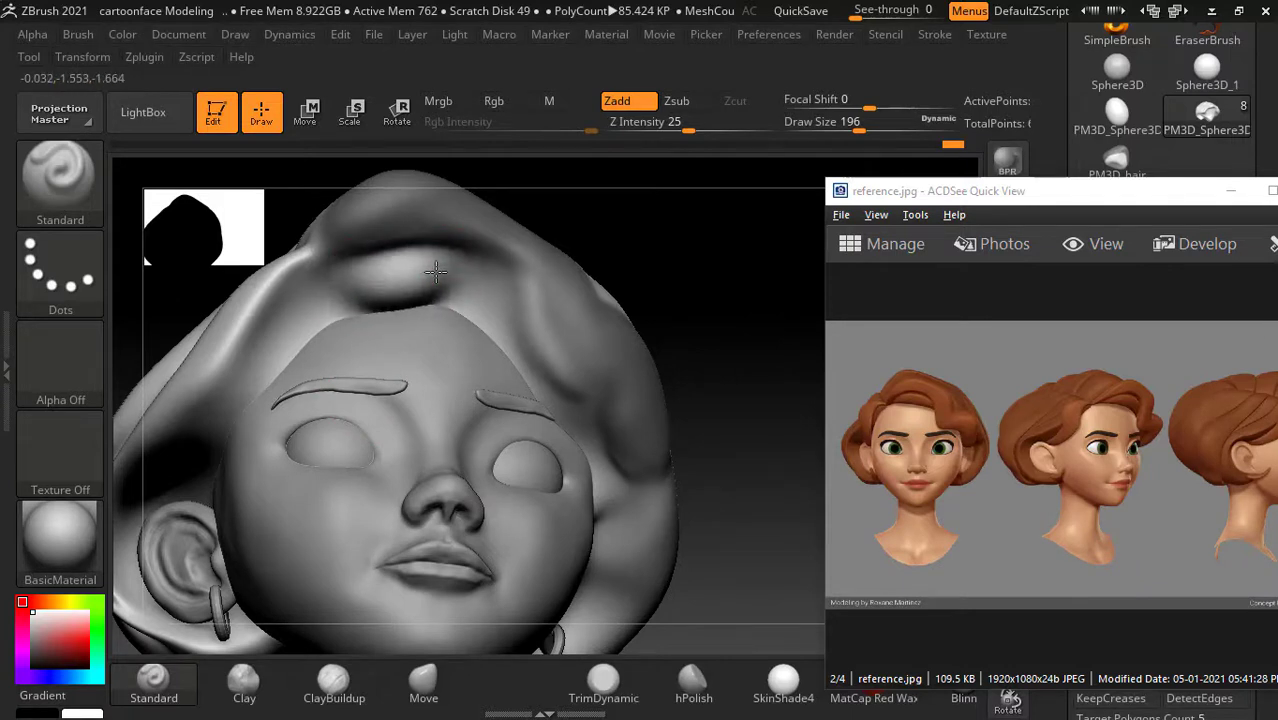
pyautogui.moveTo(381, 291); pyautogui.dragTo(409, 280)
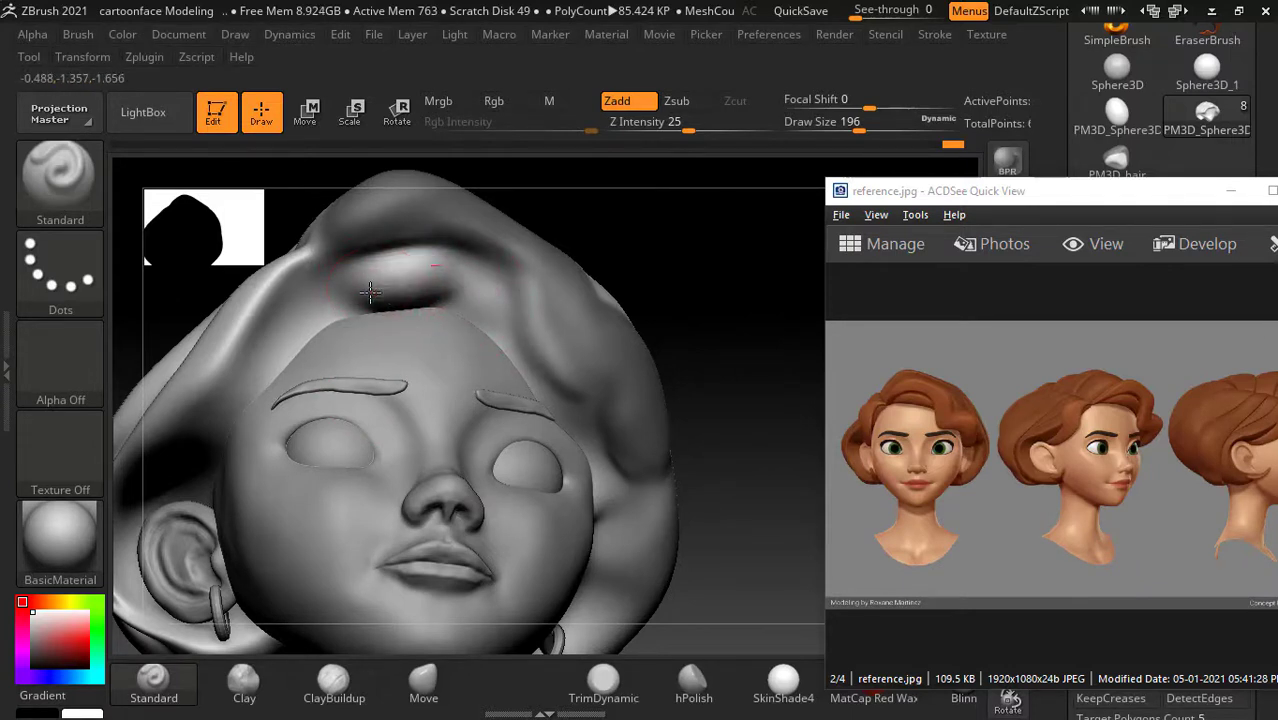
pyautogui.moveTo(636, 259); pyautogui.dragTo(580, 318)
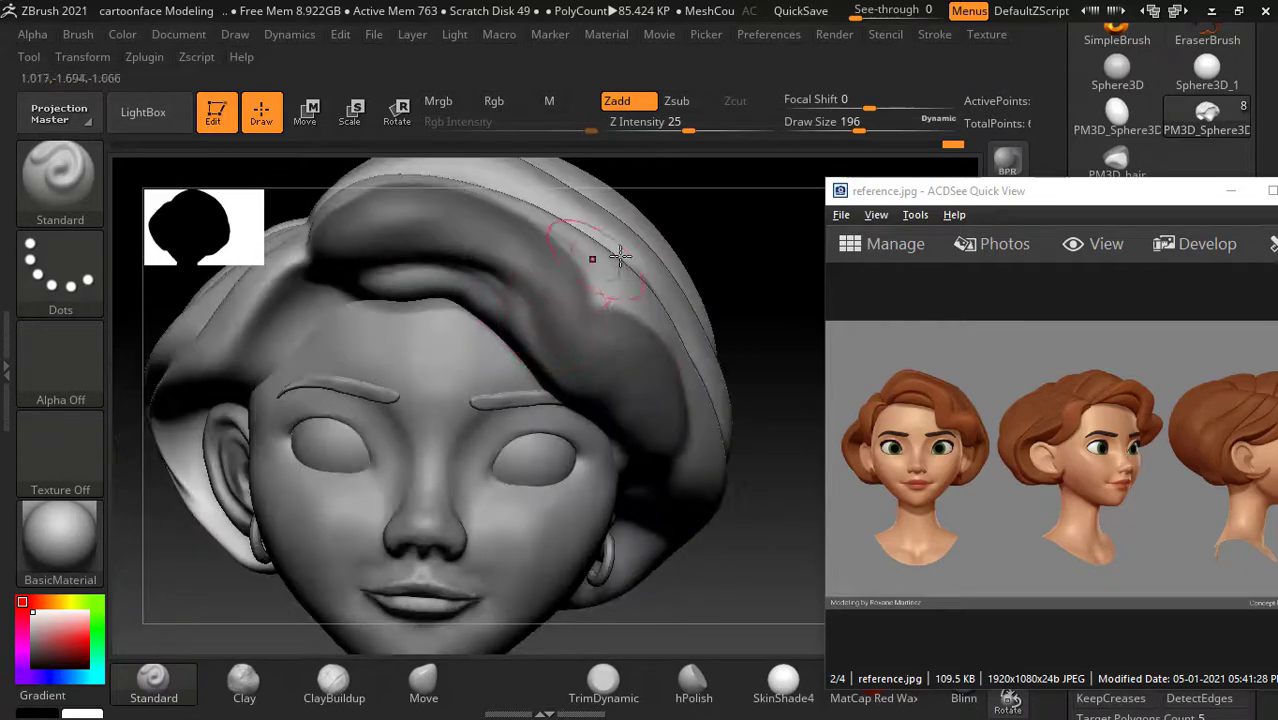
pyautogui.moveTo(620, 256); pyautogui.dragTo(645, 240)
pyautogui.moveTo(366, 286)
pyautogui.mouseDown()
pyautogui.moveTo(485, 287)
pyautogui.moveTo(530, 305)
pyautogui.mouseUp()
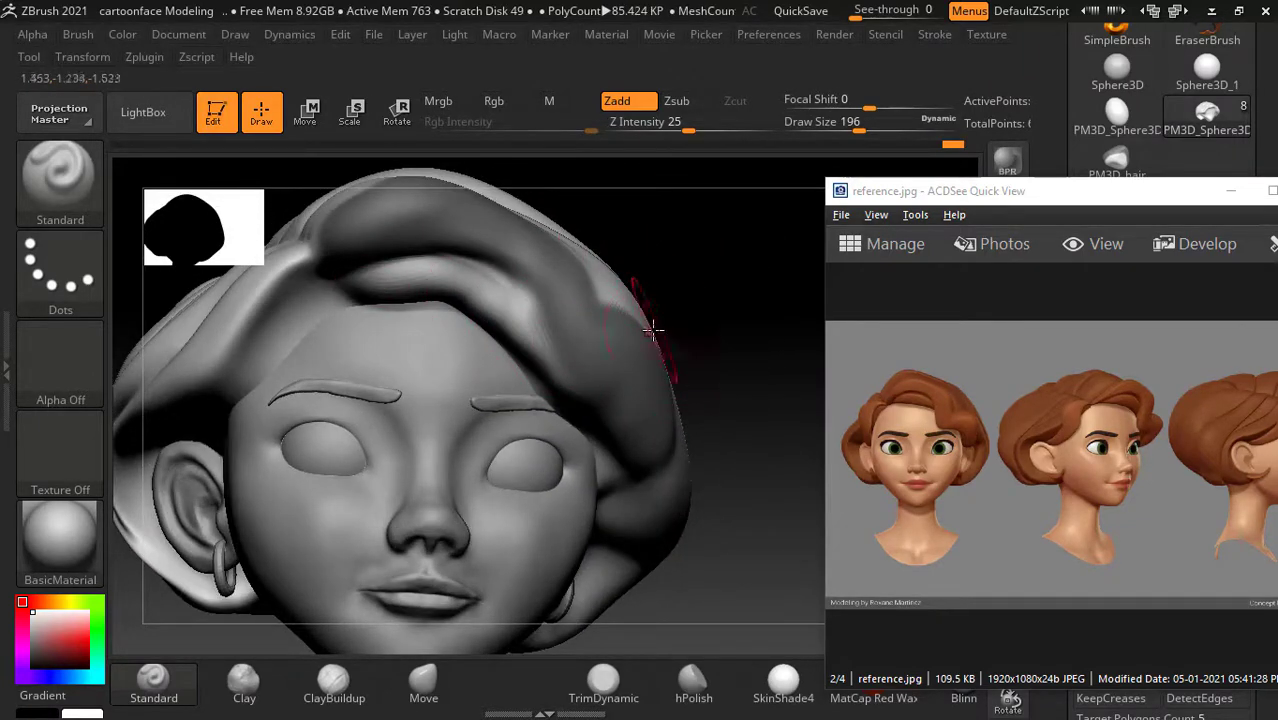
# Step: Carve a groove down the front hair lock with the DamStandard brush
pyautogui.click(72, 195)
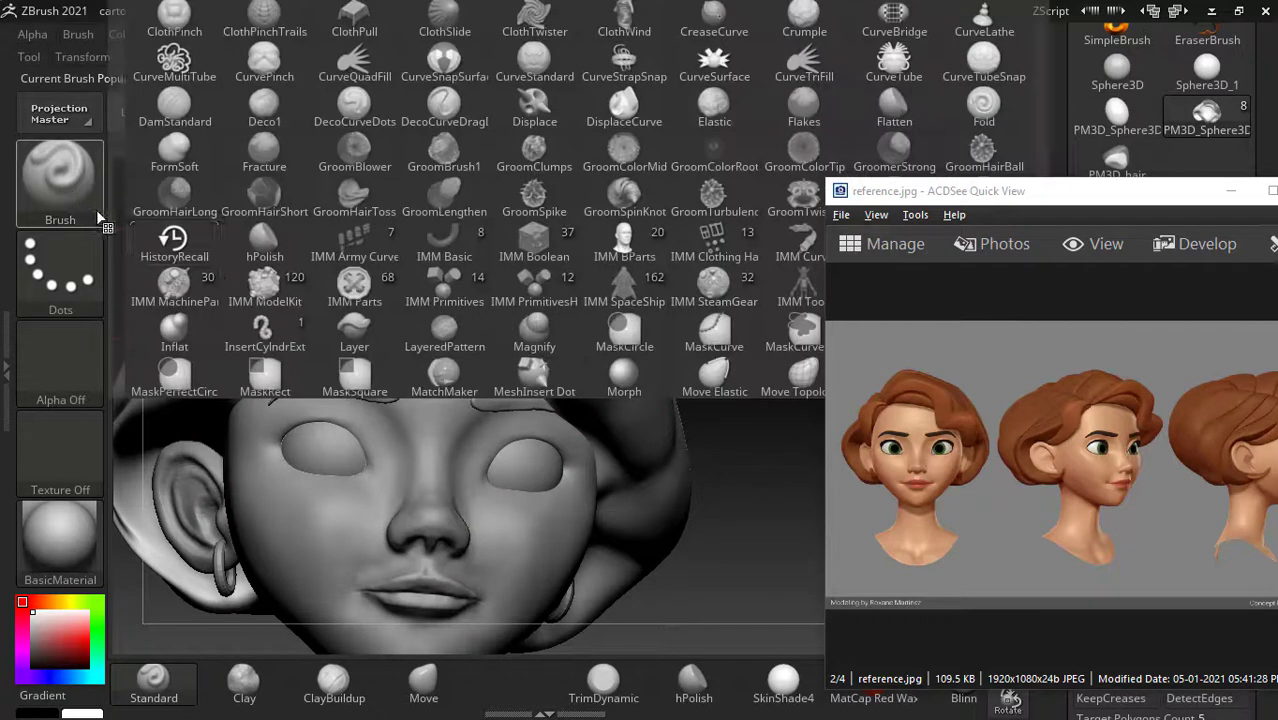
pyautogui.press('d')
pyautogui.press('s')
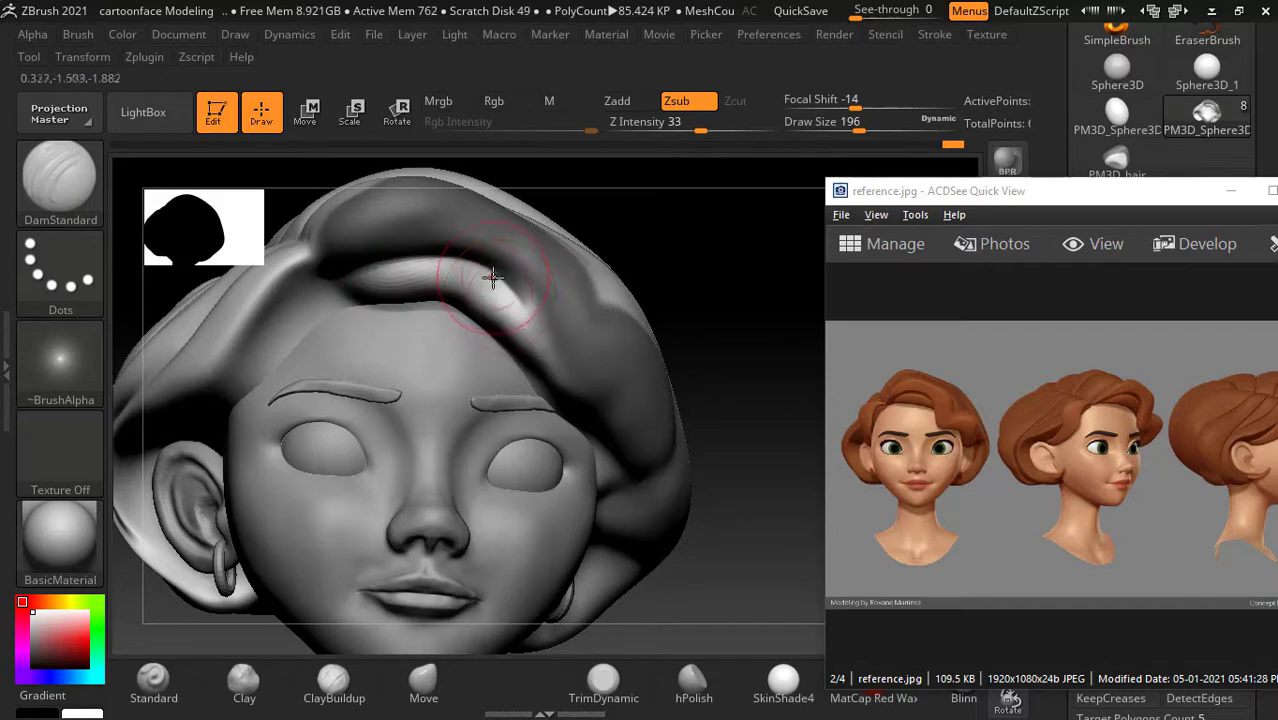
pyautogui.moveTo(492, 279); pyautogui.dragTo(566, 374)
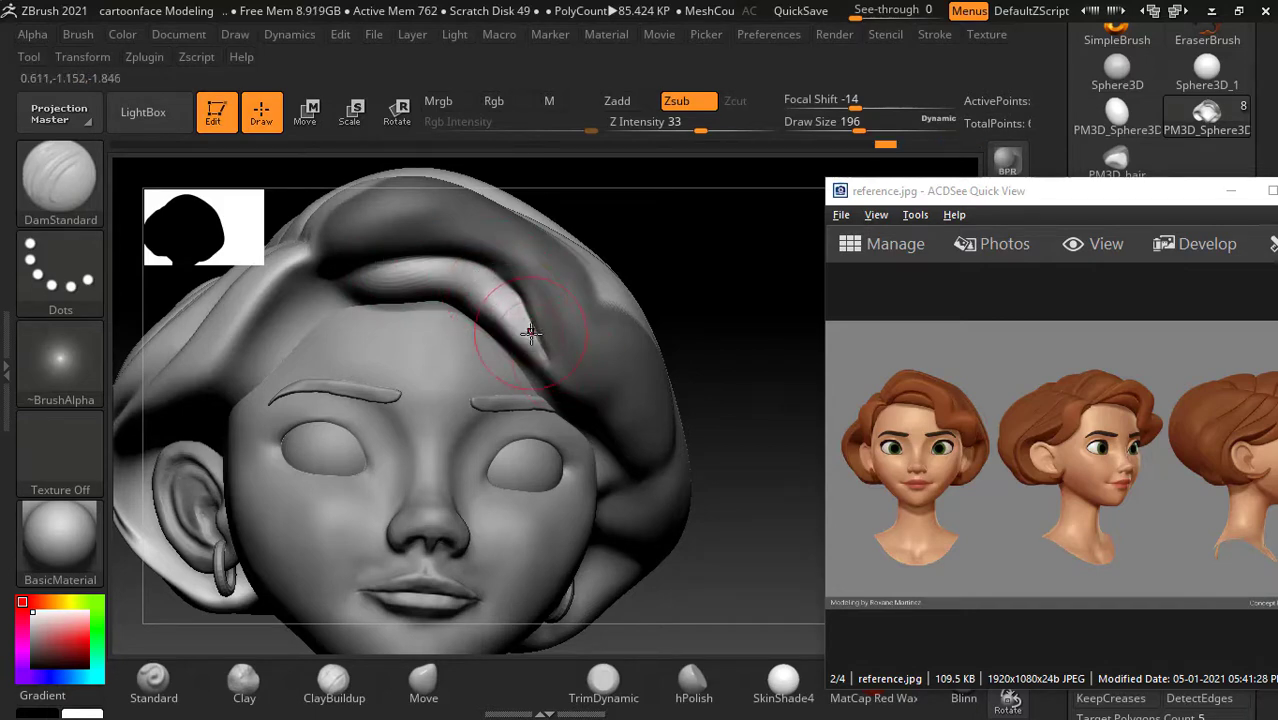
pyautogui.moveTo(713, 320)
pyautogui.mouseDown()
pyautogui.moveTo(779, 287)
pyautogui.moveTo(350, 651)
pyautogui.mouseUp()
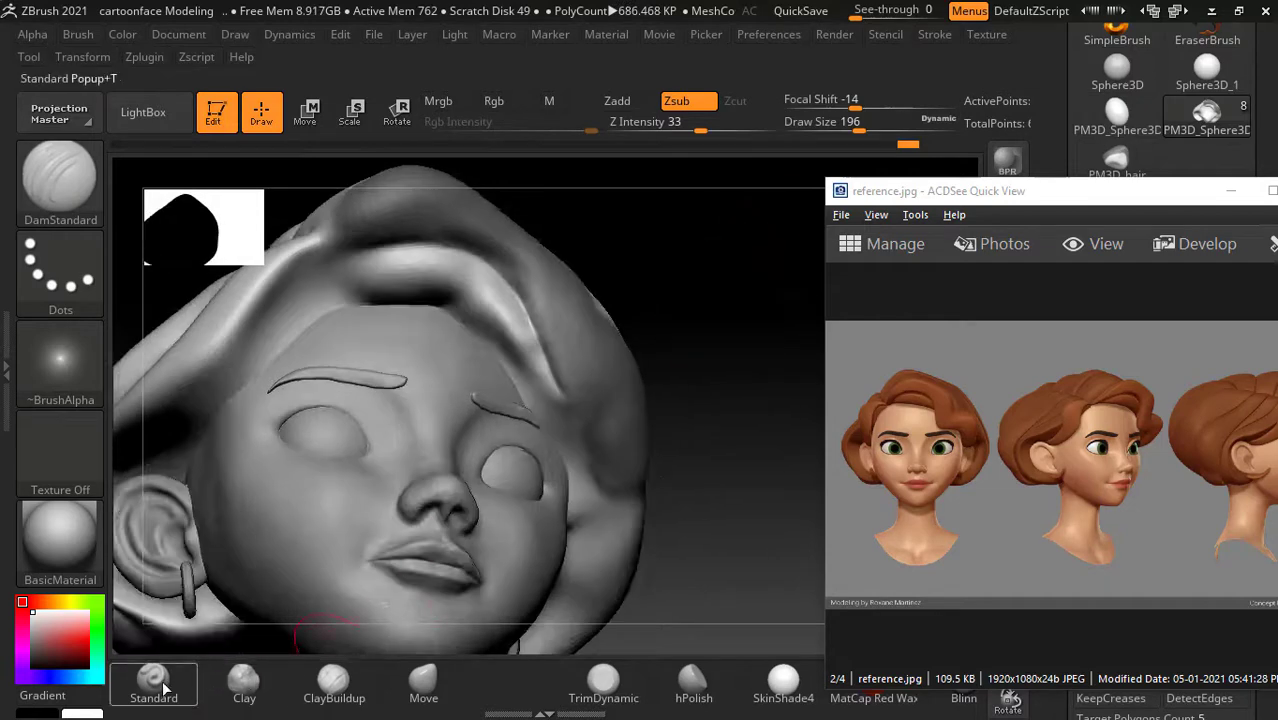
# Step: Smooth the brow groove and the forehead surface beneath the front hair lock
pyautogui.click(165, 688)
pyautogui.moveTo(679, 300)
pyautogui.mouseDown()
pyautogui.moveTo(443, 318)
pyautogui.moveTo(510, 386)
pyautogui.mouseUp()
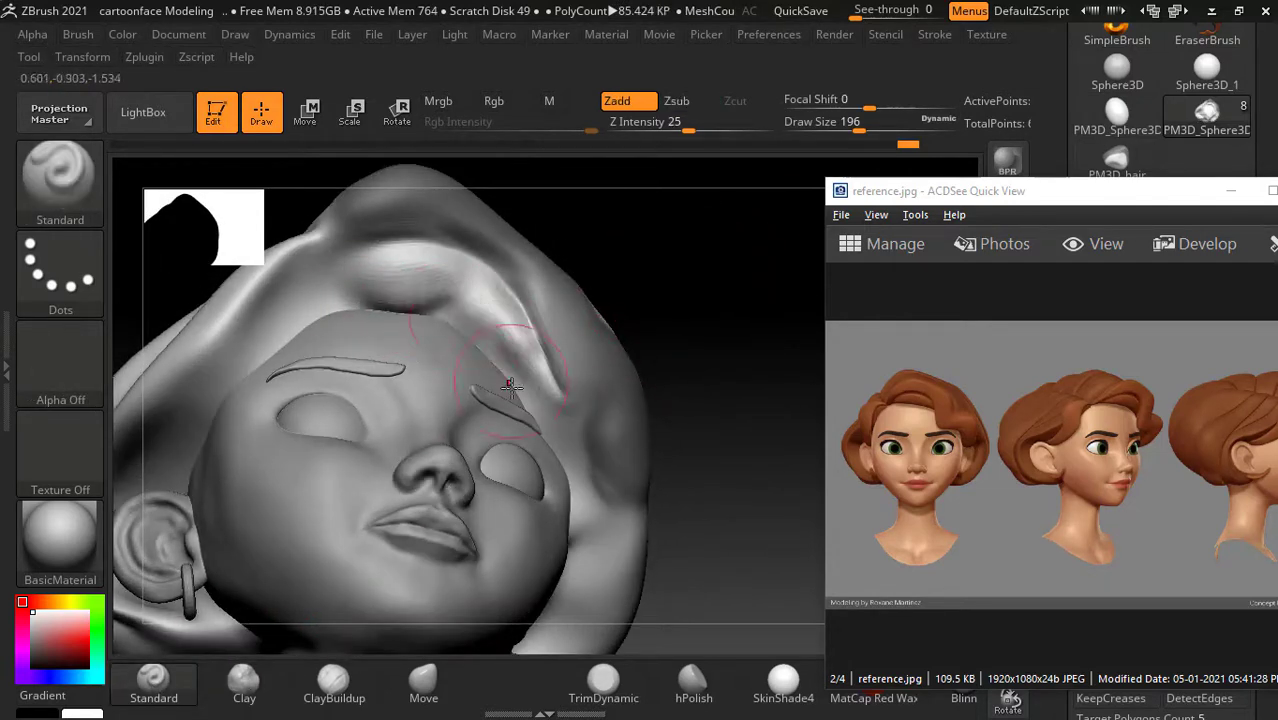
pyautogui.keyDown('shift'); pyautogui.moveTo(430, 298); pyautogui.dragTo(448, 291); pyautogui.keyUp('shift')
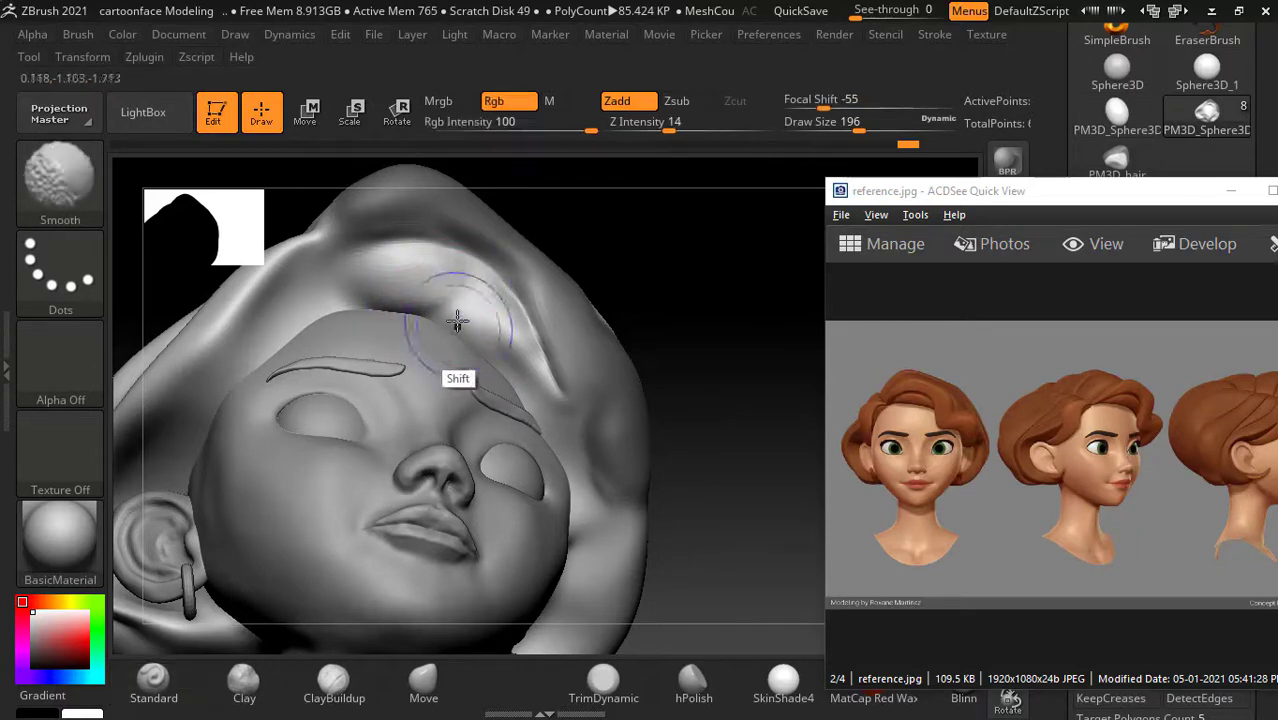
pyautogui.moveTo(622, 294)
pyautogui.mouseDown()
pyautogui.moveTo(726, 249)
pyautogui.moveTo(513, 316)
pyautogui.mouseUp()
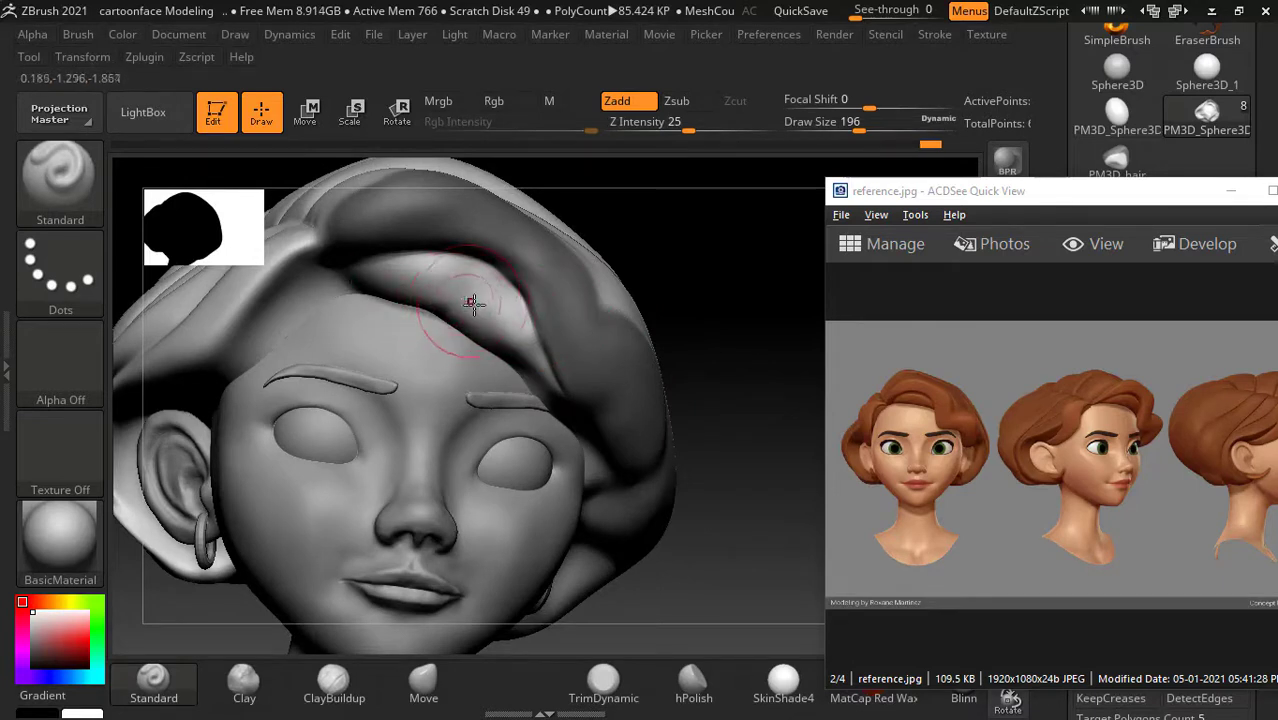
pyautogui.keyDown('shift'); pyautogui.moveTo(480, 316); pyautogui.dragTo(468, 293); pyautogui.keyUp('shift')
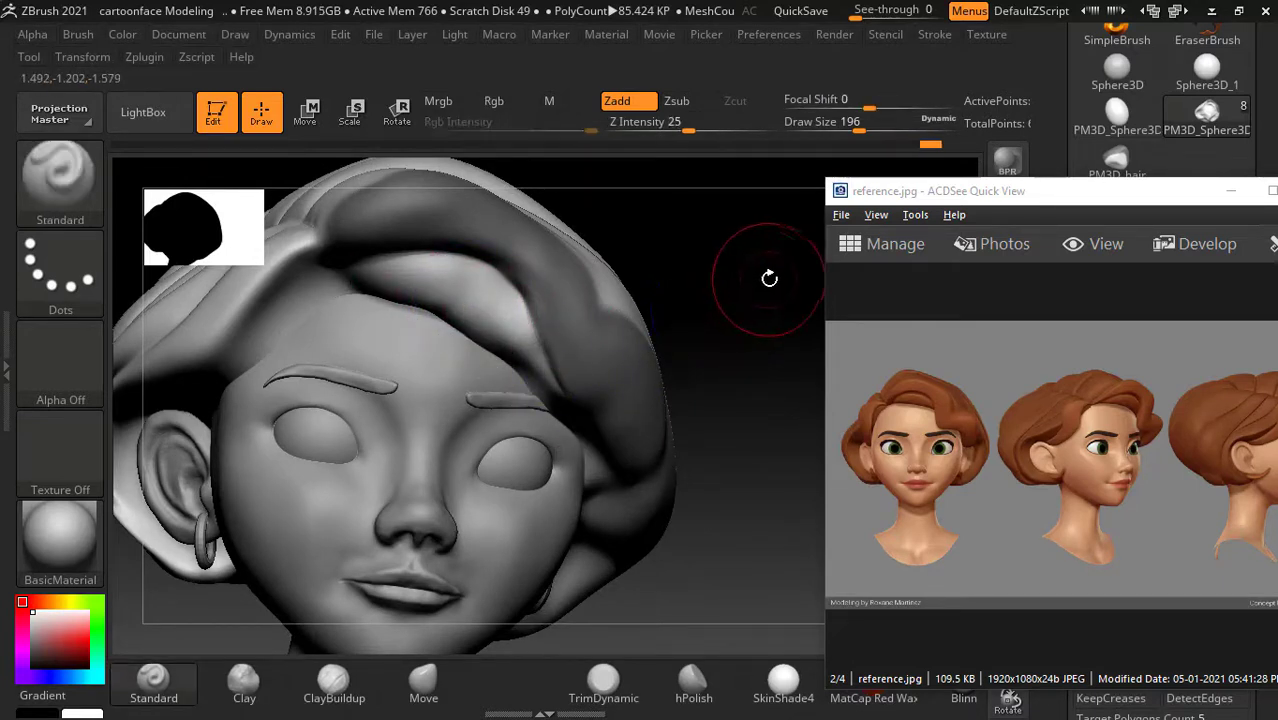
pyautogui.moveTo(770, 277); pyautogui.dragTo(630, 333)
pyautogui.keyDown('shift'); pyautogui.moveTo(471, 285); pyautogui.dragTo(460, 300); pyautogui.keyUp('shift')
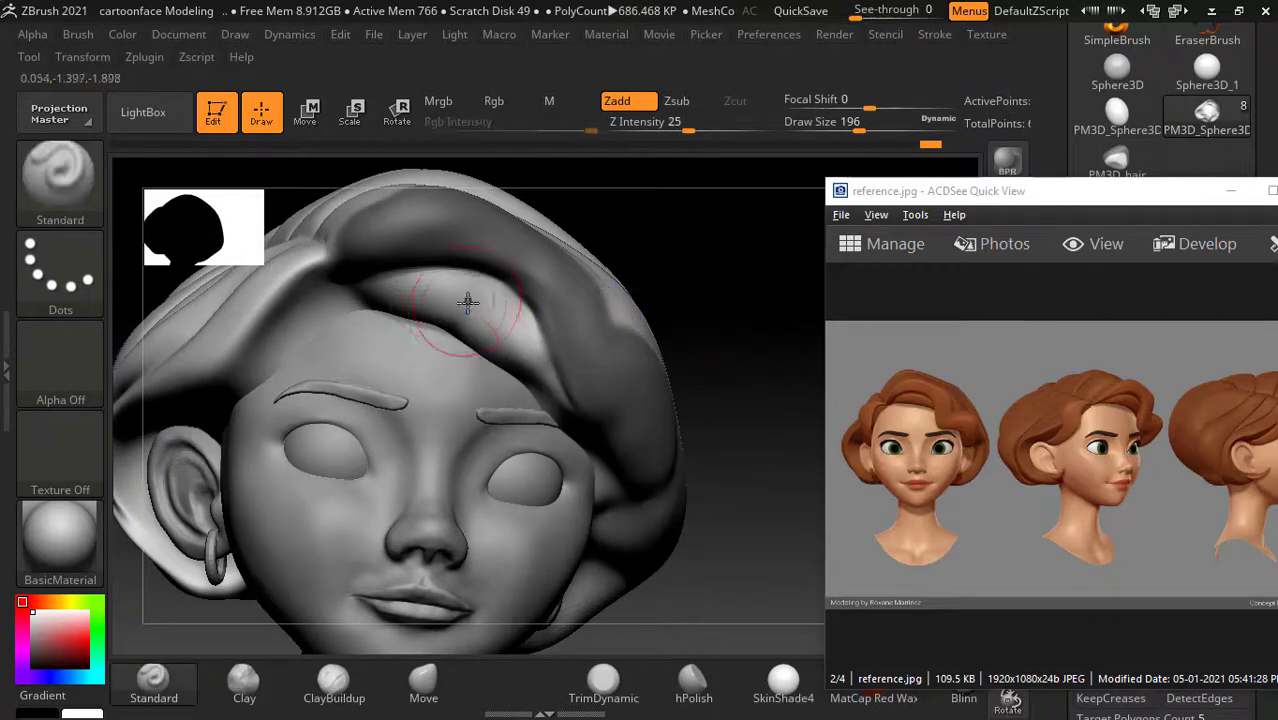
pyautogui.moveTo(736, 237)
pyautogui.mouseDown()
pyautogui.moveTo(788, 212)
pyautogui.moveTo(777, 234)
pyautogui.mouseUp()
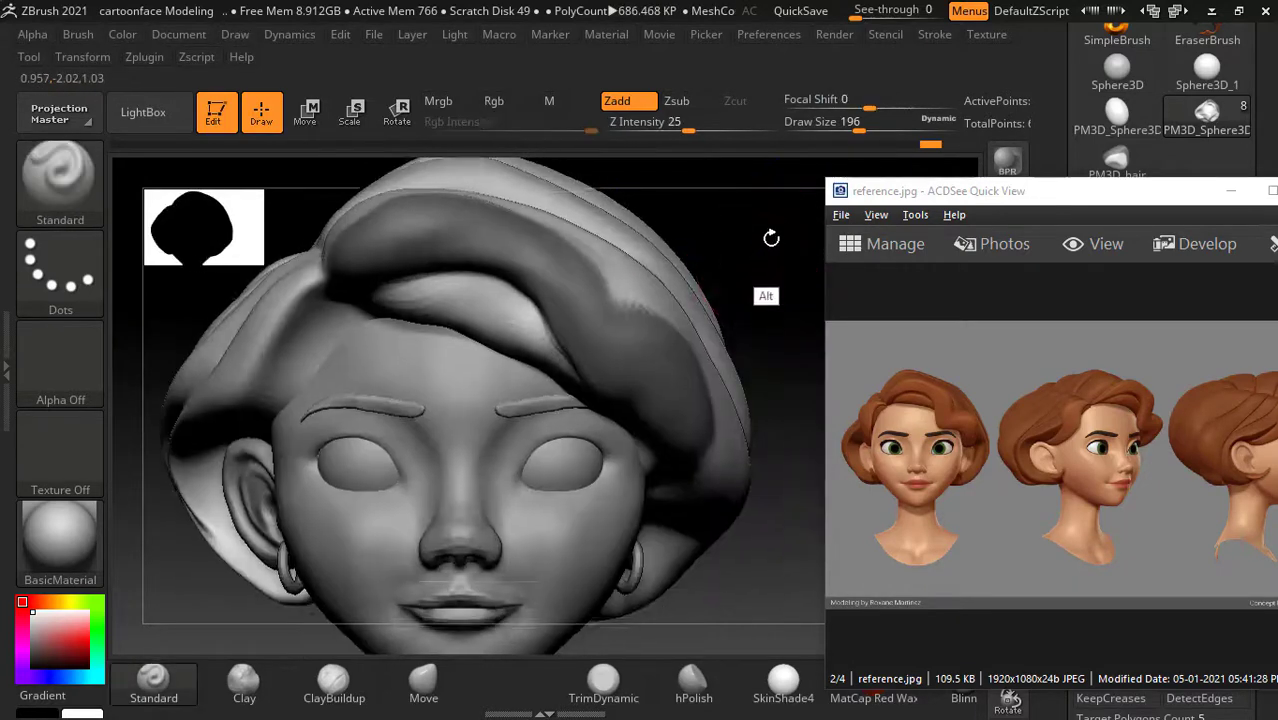
pyautogui.keyDown('alt'); pyautogui.moveTo(763, 291); pyautogui.dragTo(670, 341); pyautogui.keyUp('alt')
pyautogui.click(423, 681)
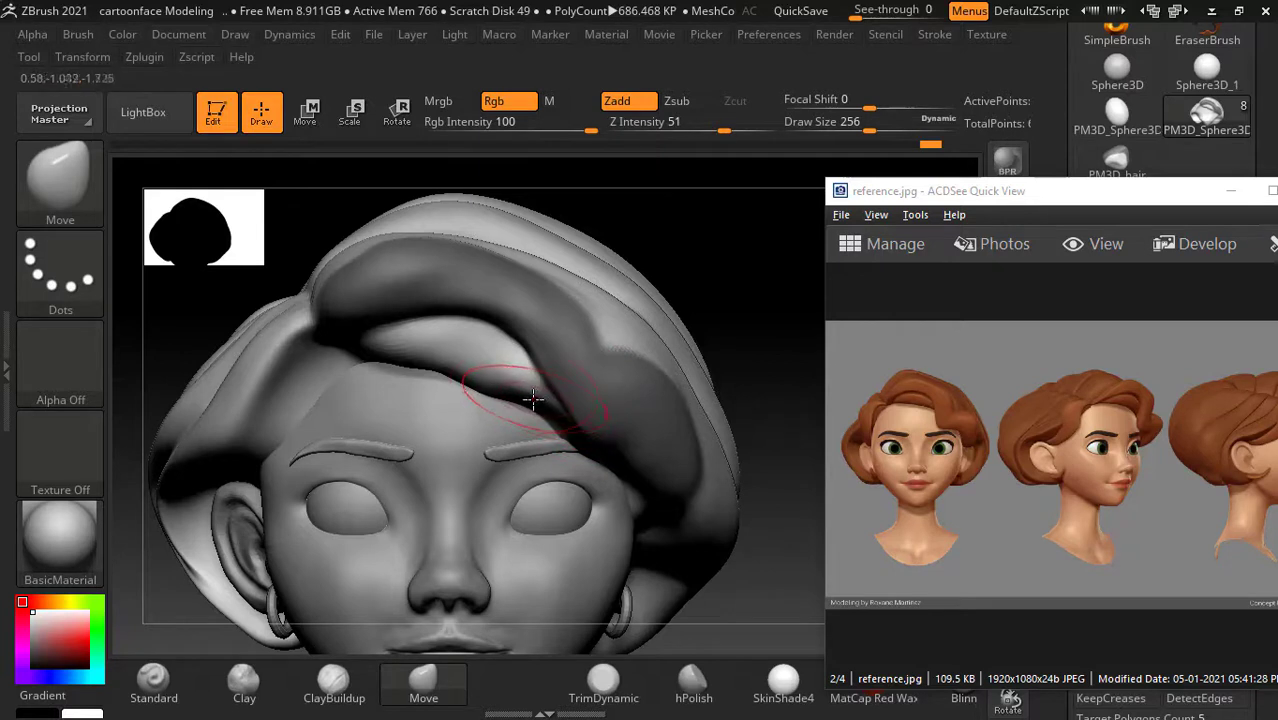
# Step: Pull the top hair lock up with the Move brush, bulge and widen its right side, and minimize ACDSee
pyautogui.moveTo(524, 388); pyautogui.dragTo(401, 352)
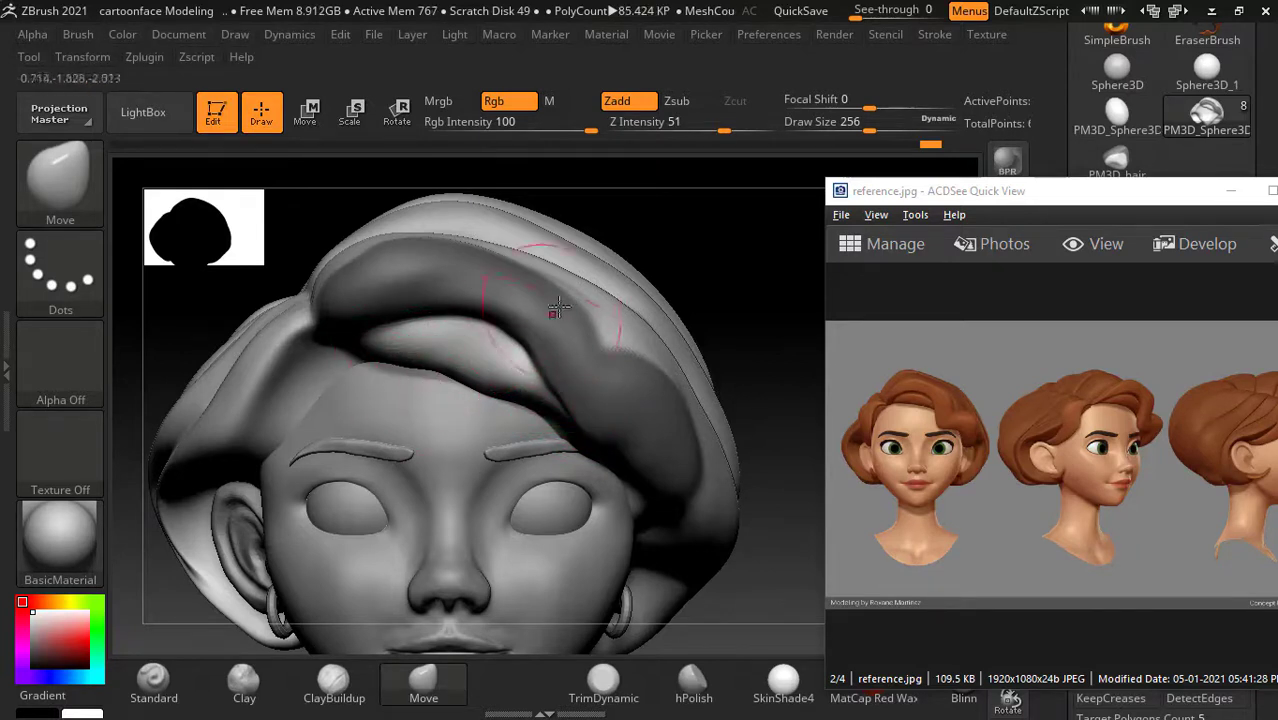
pyautogui.moveTo(679, 229); pyautogui.dragTo(687, 223)
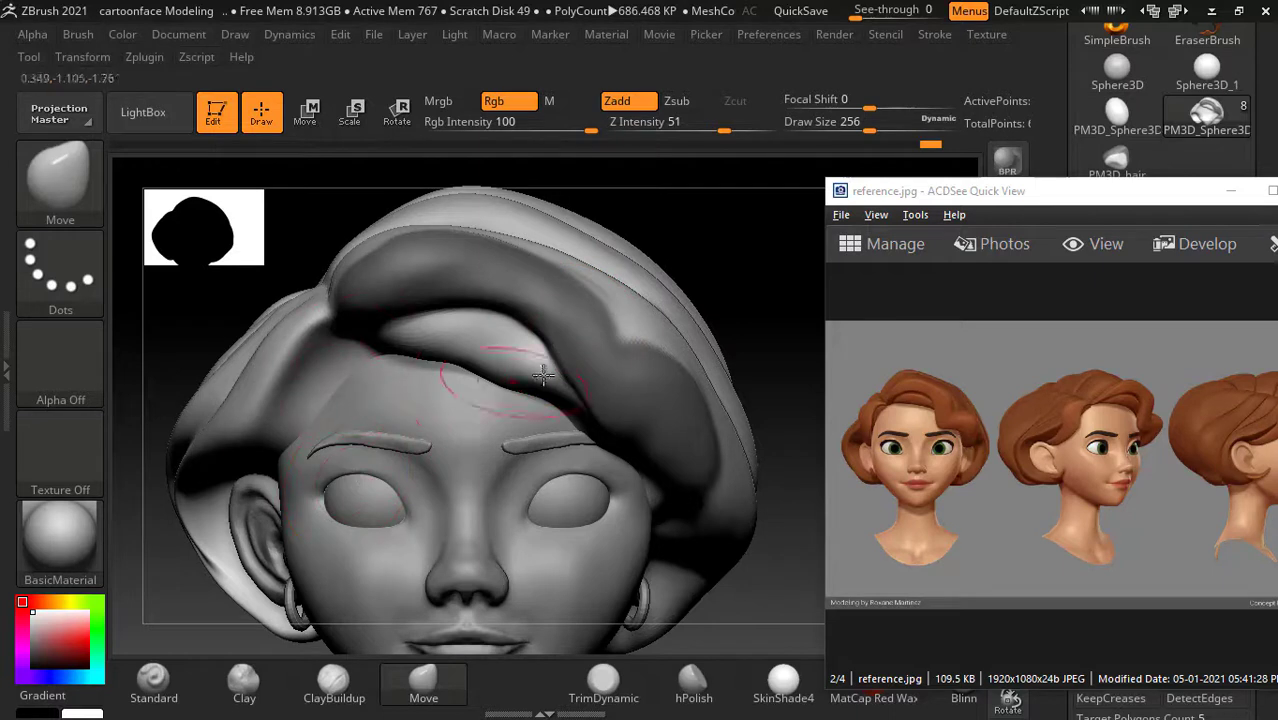
pyautogui.moveTo(724, 305); pyautogui.dragTo(753, 282)
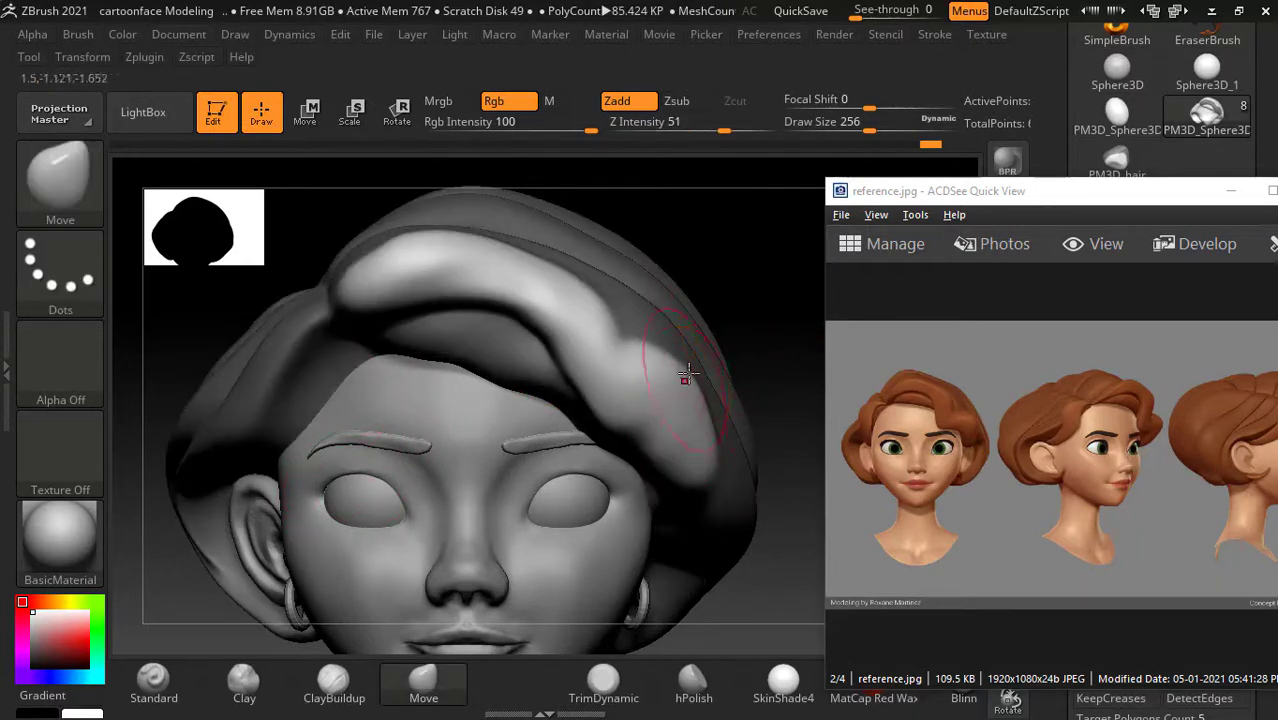
pyautogui.scroll(-1, 1129, 430)
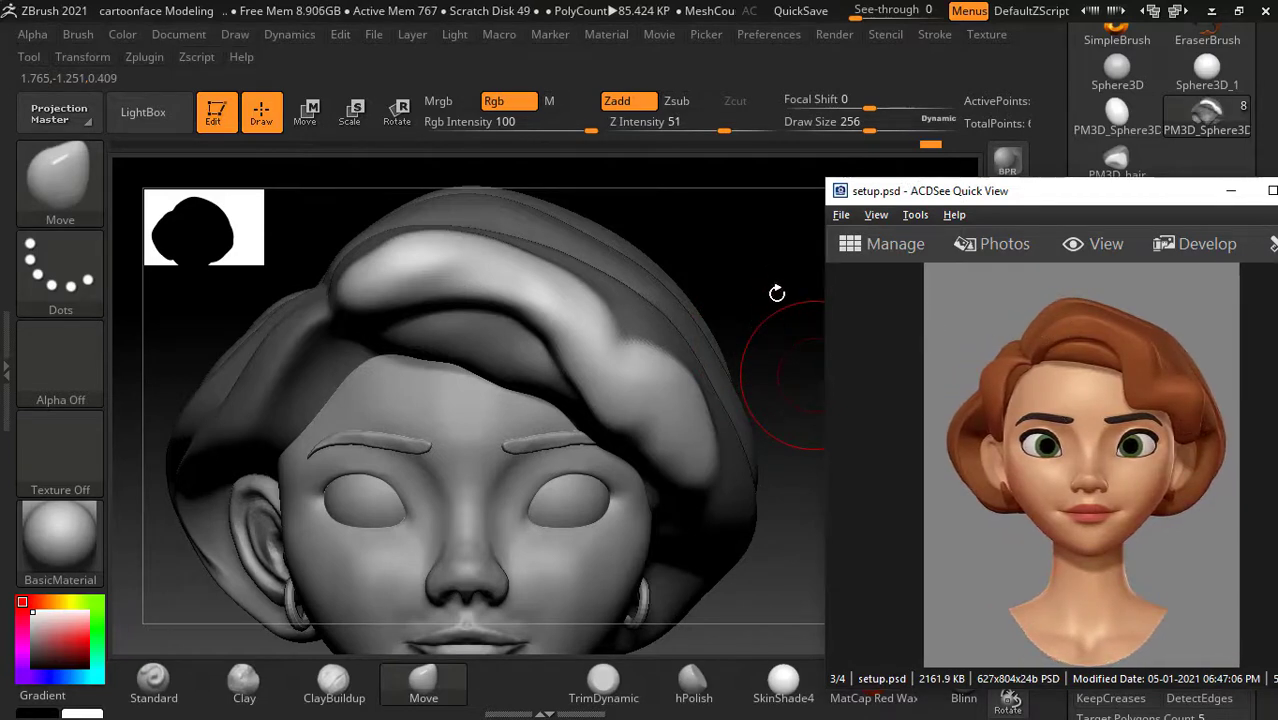
pyautogui.moveTo(777, 293); pyautogui.dragTo(744, 330)
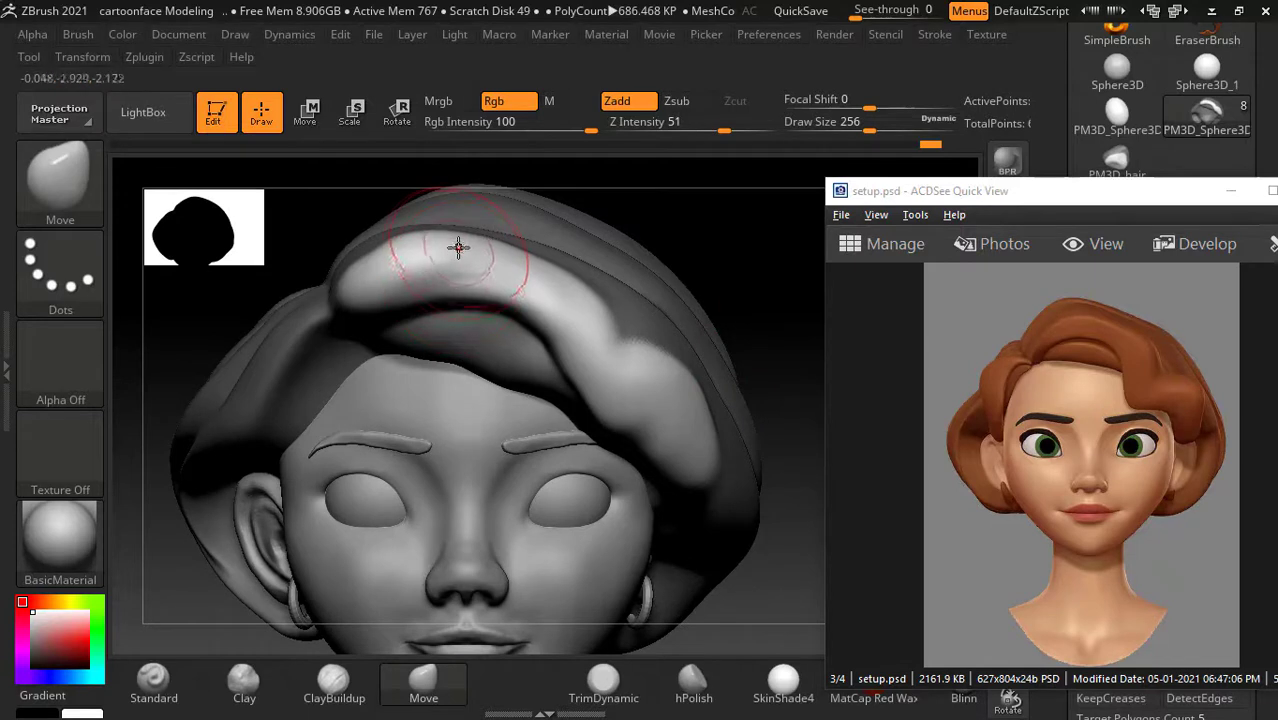
pyautogui.moveTo(446, 245)
pyautogui.mouseDown()
pyautogui.moveTo(456, 225)
pyautogui.moveTo(571, 300)
pyautogui.moveTo(588, 280)
pyautogui.mouseUp()
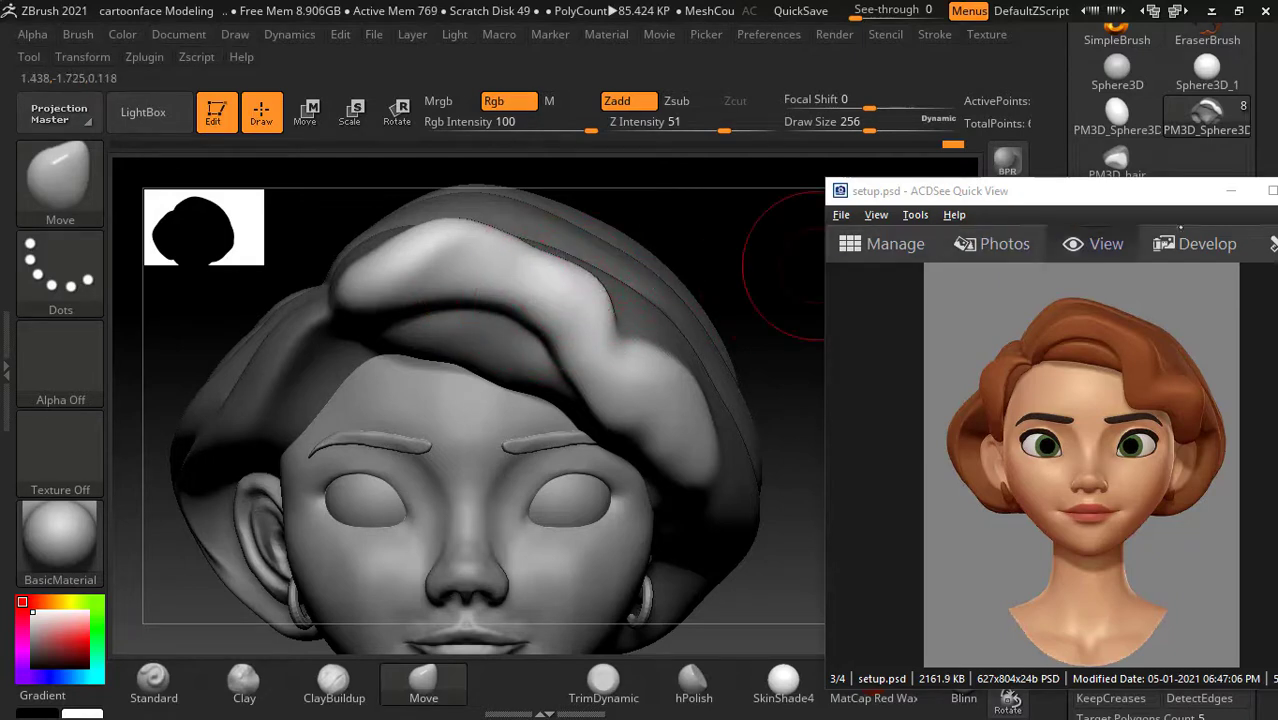
pyautogui.click(1230, 190)
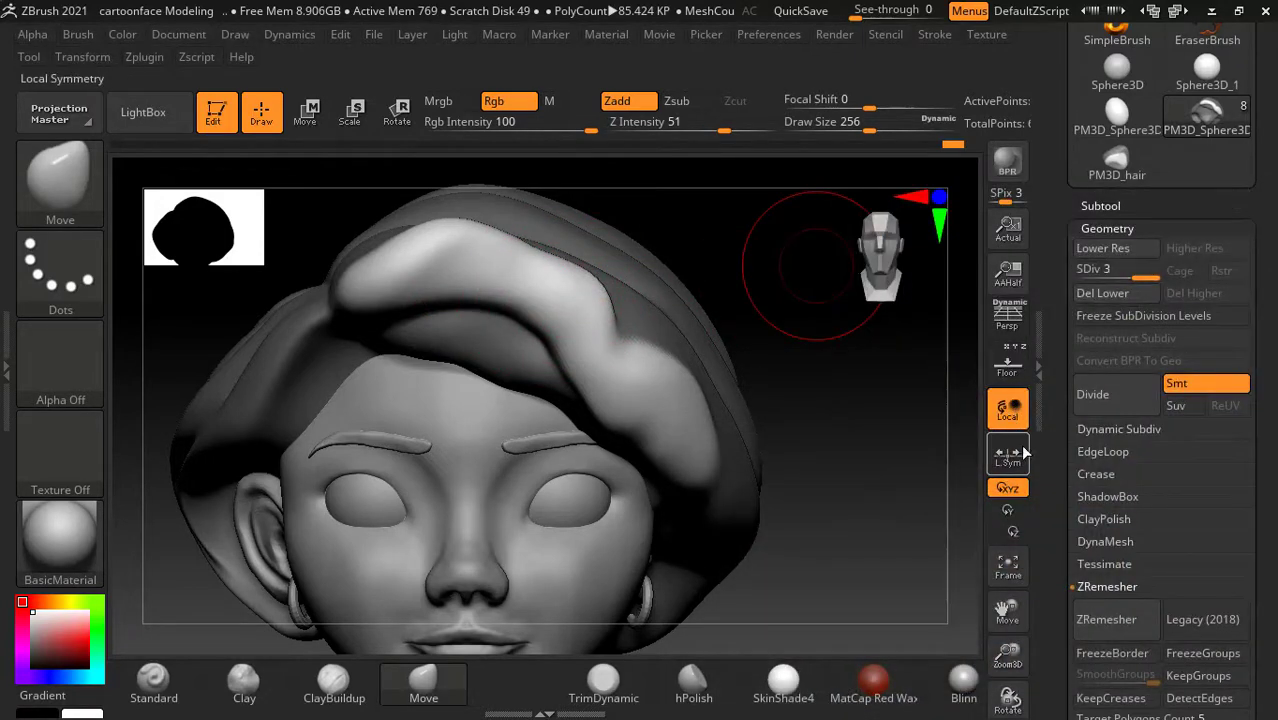
# Step: Show the reference overlay and lift the forehead crease under the fringe upward
pyautogui.click(1018, 367)
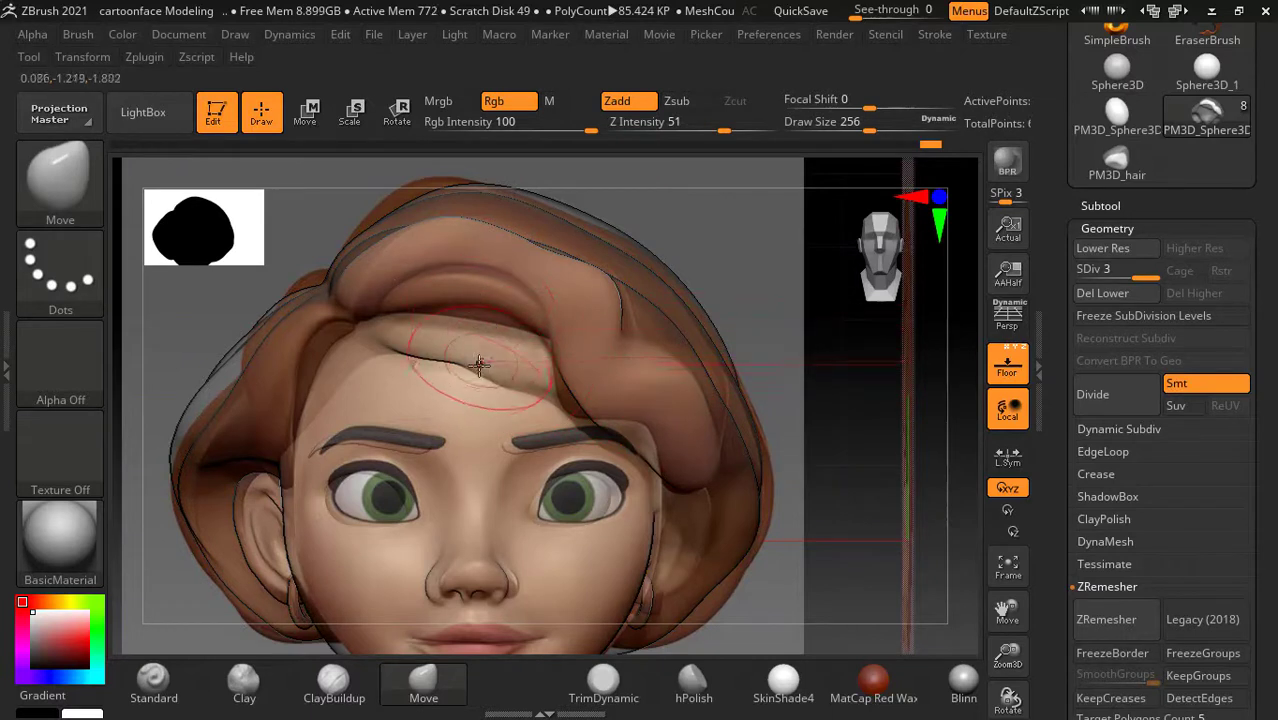
pyautogui.moveTo(479, 368); pyautogui.dragTo(482, 325)
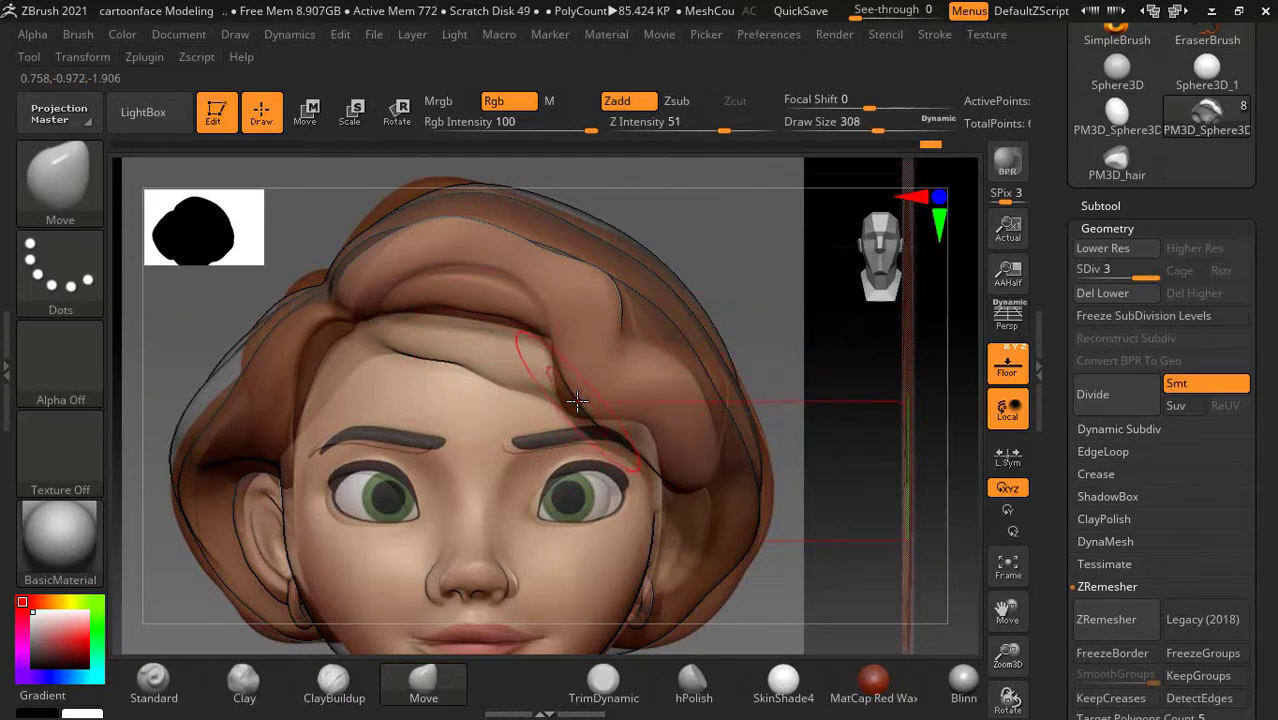
pyautogui.moveTo(468, 354)
pyautogui.mouseDown()
pyautogui.moveTo(424, 322)
pyautogui.moveTo(478, 357)
pyautogui.mouseUp()
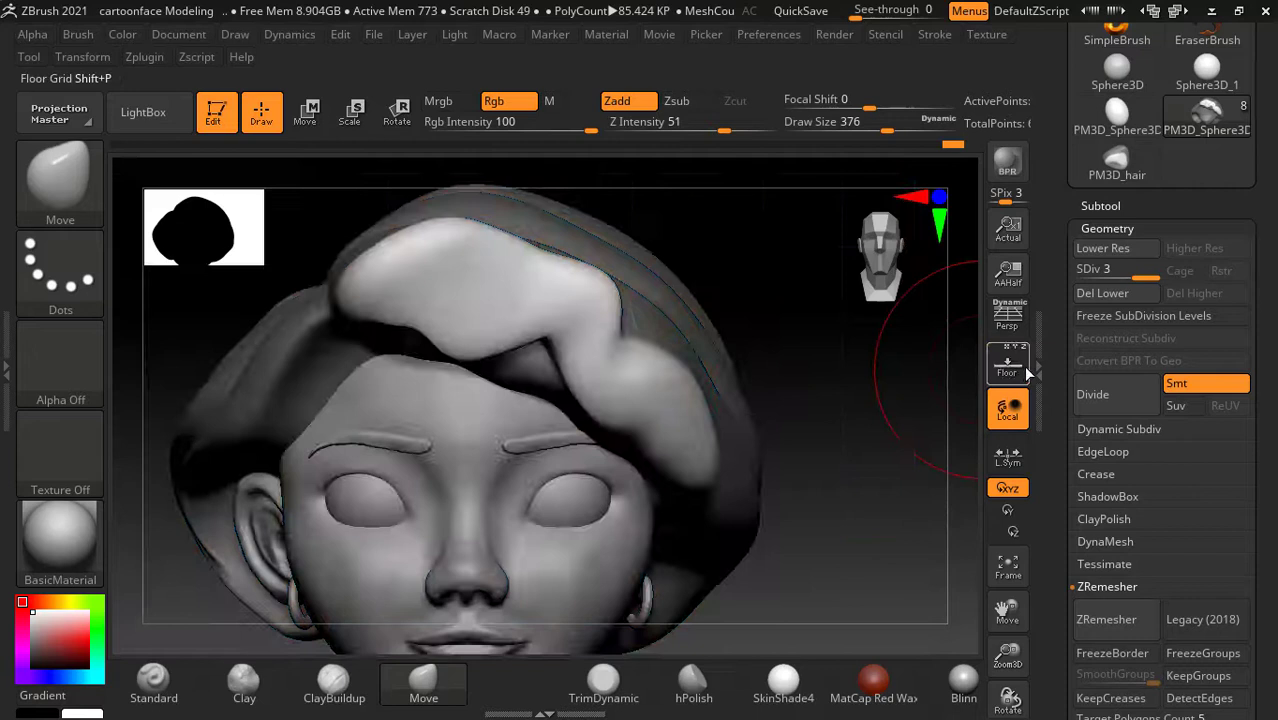
# Step: Compare without the overlay, then push the fringe down over the forehead toward the right eyebrow
pyautogui.click(1023, 365)
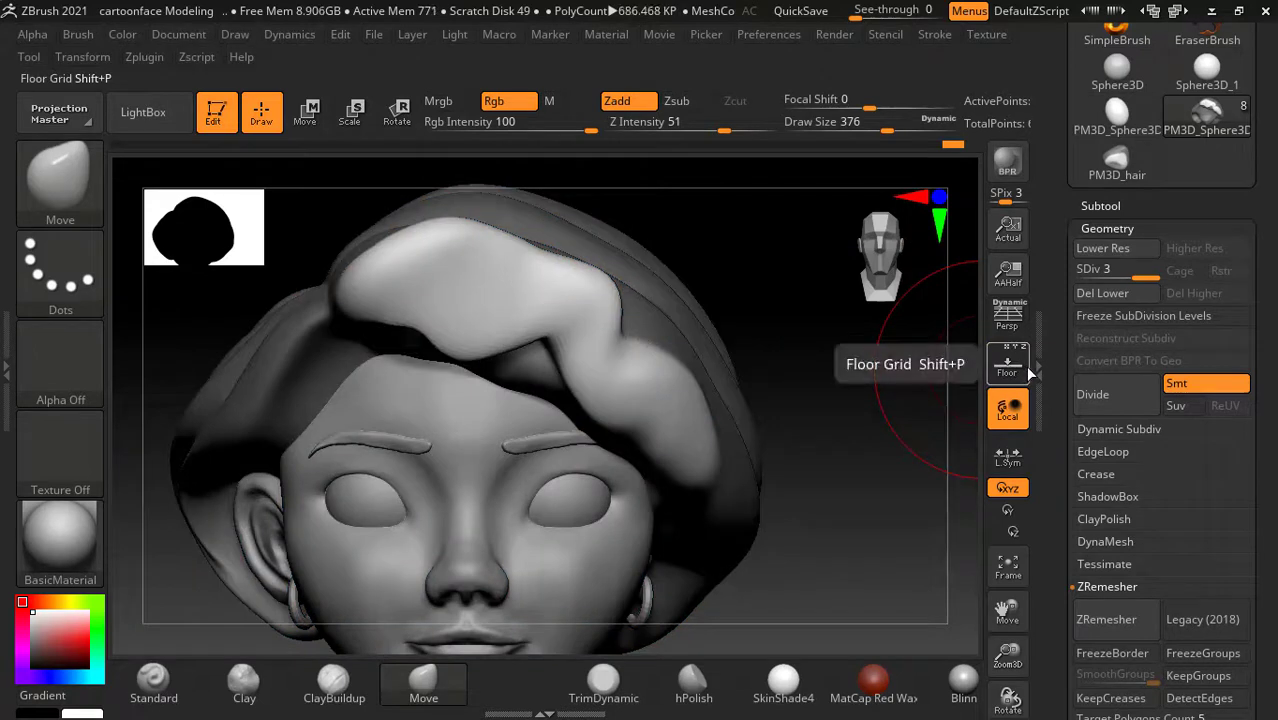
pyautogui.press('ctrl')
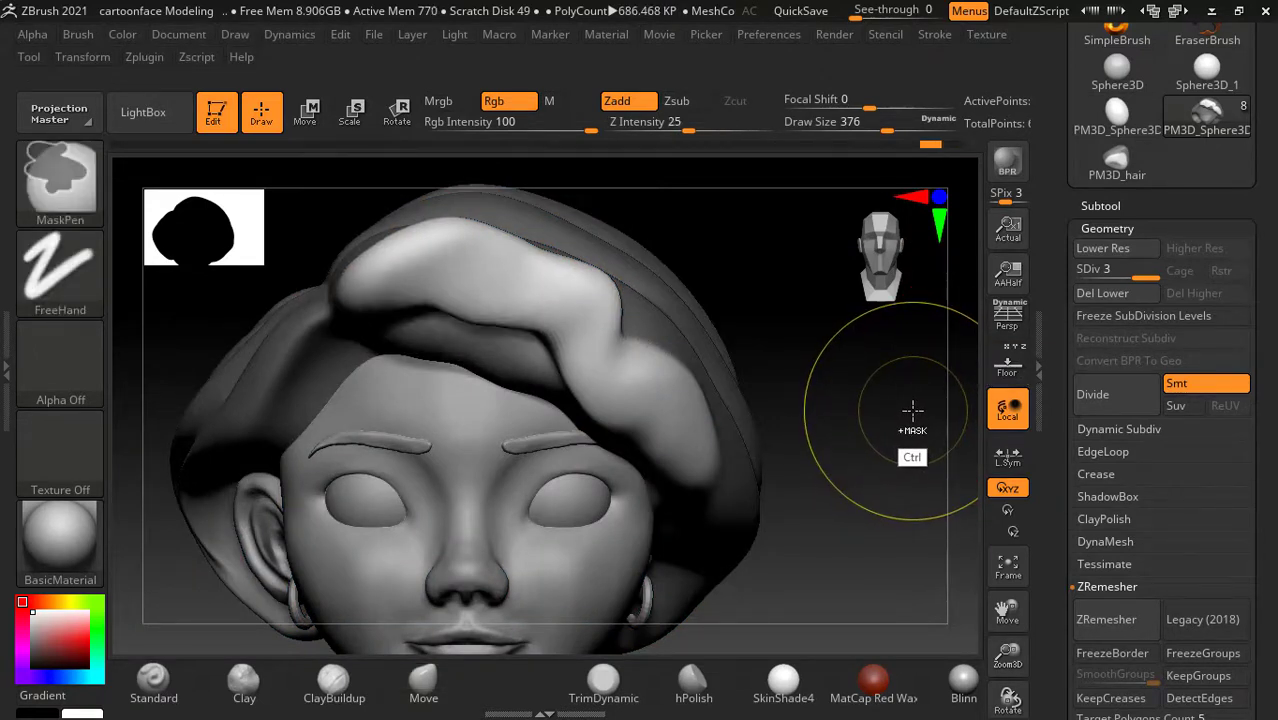
pyautogui.click(1012, 378)
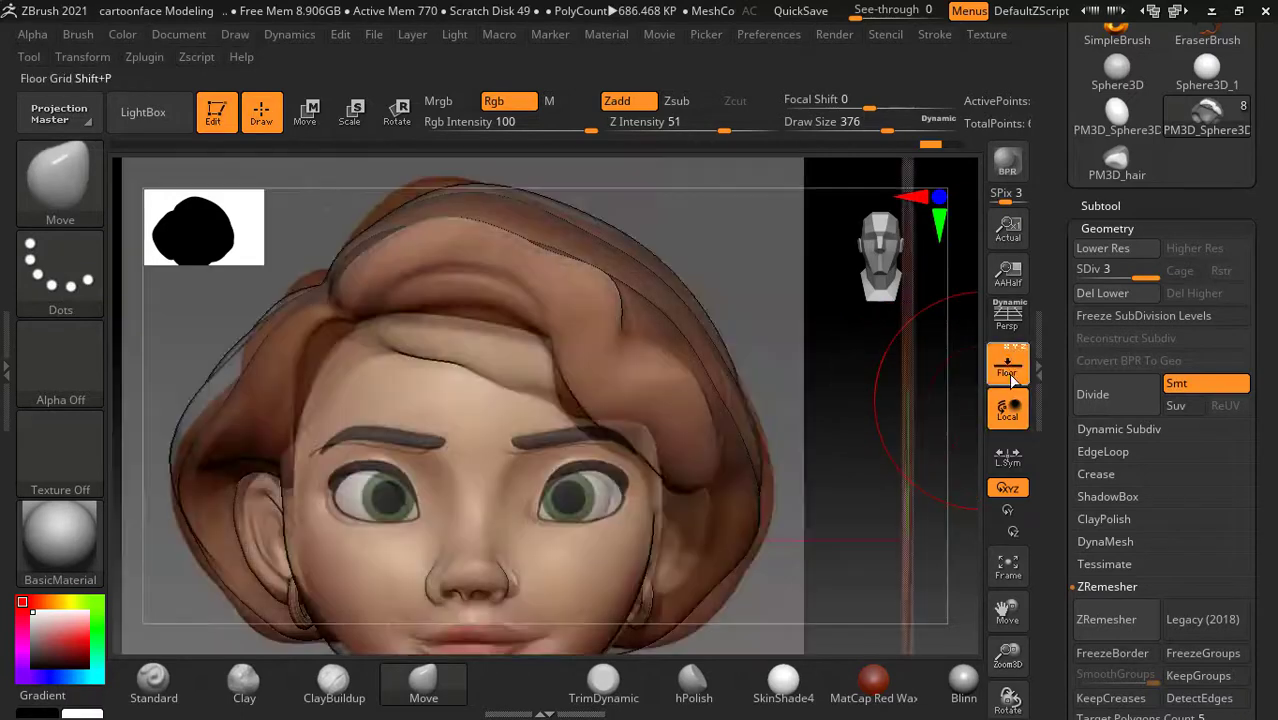
pyautogui.moveTo(487, 284); pyautogui.dragTo(541, 318)
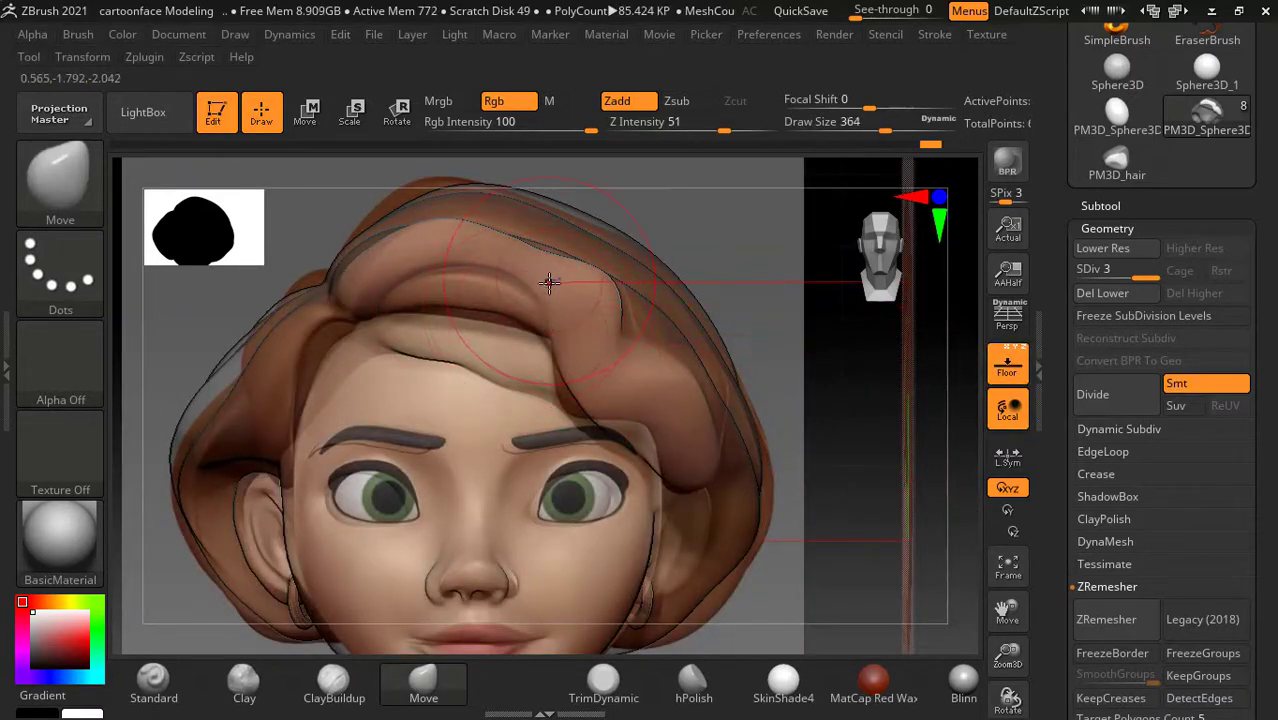
pyautogui.moveTo(549, 282); pyautogui.dragTo(604, 455)
# Step: Bring up the reference viewer, undo the fringe pull, and move the reference window right
pyautogui.hotkey('alt', 'Tab')
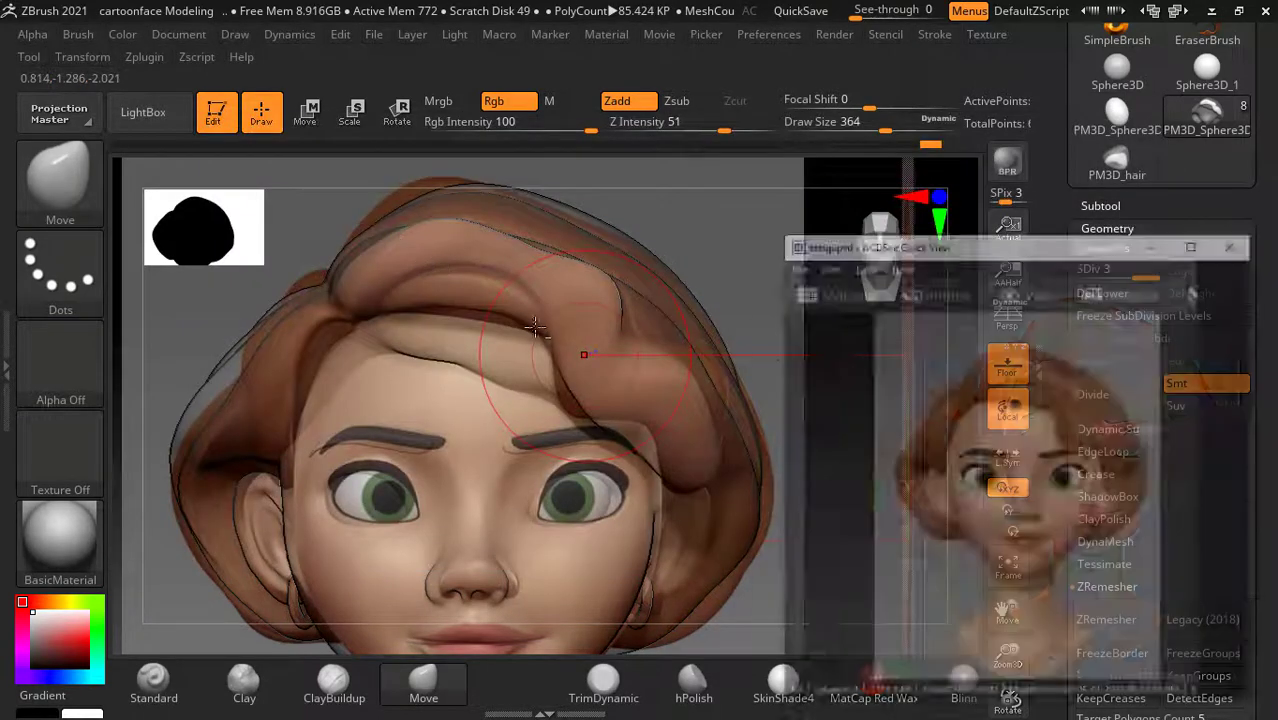
pyautogui.moveTo(777, 342); pyautogui.dragTo(823, 342)
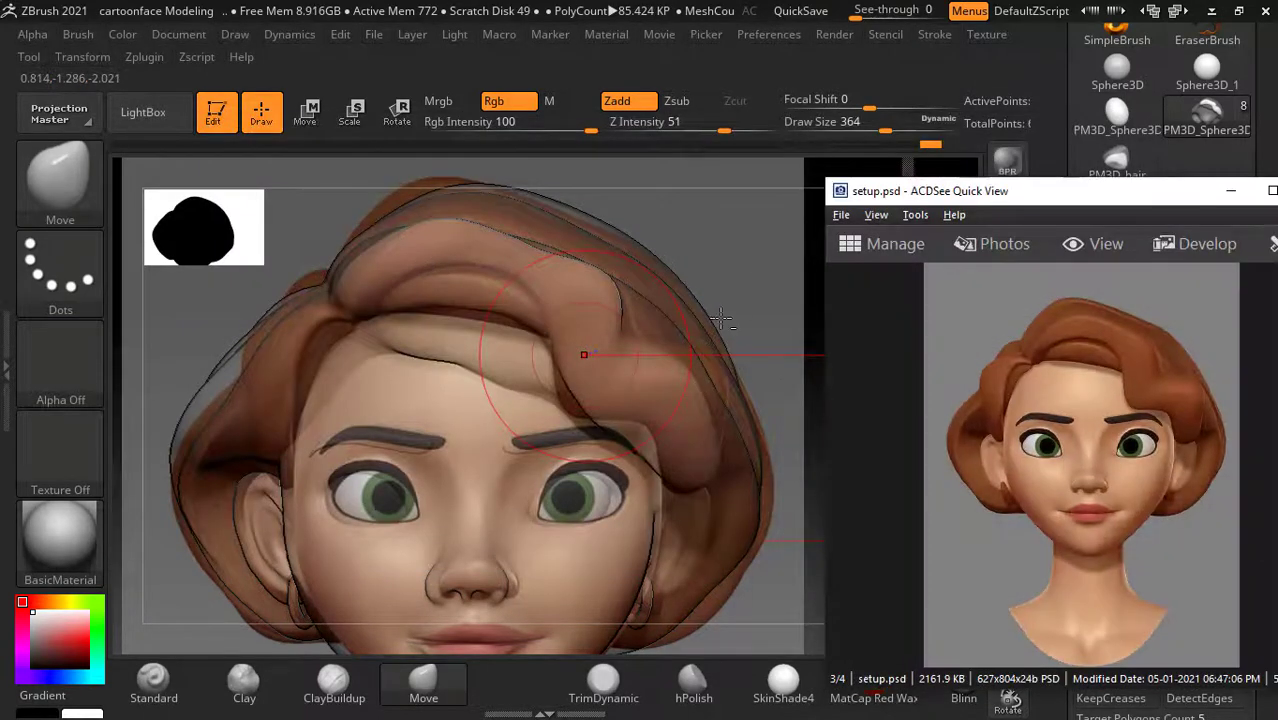
pyautogui.hotkey('ctrl', 'z')
pyautogui.hotkey('ctrl', 'z')
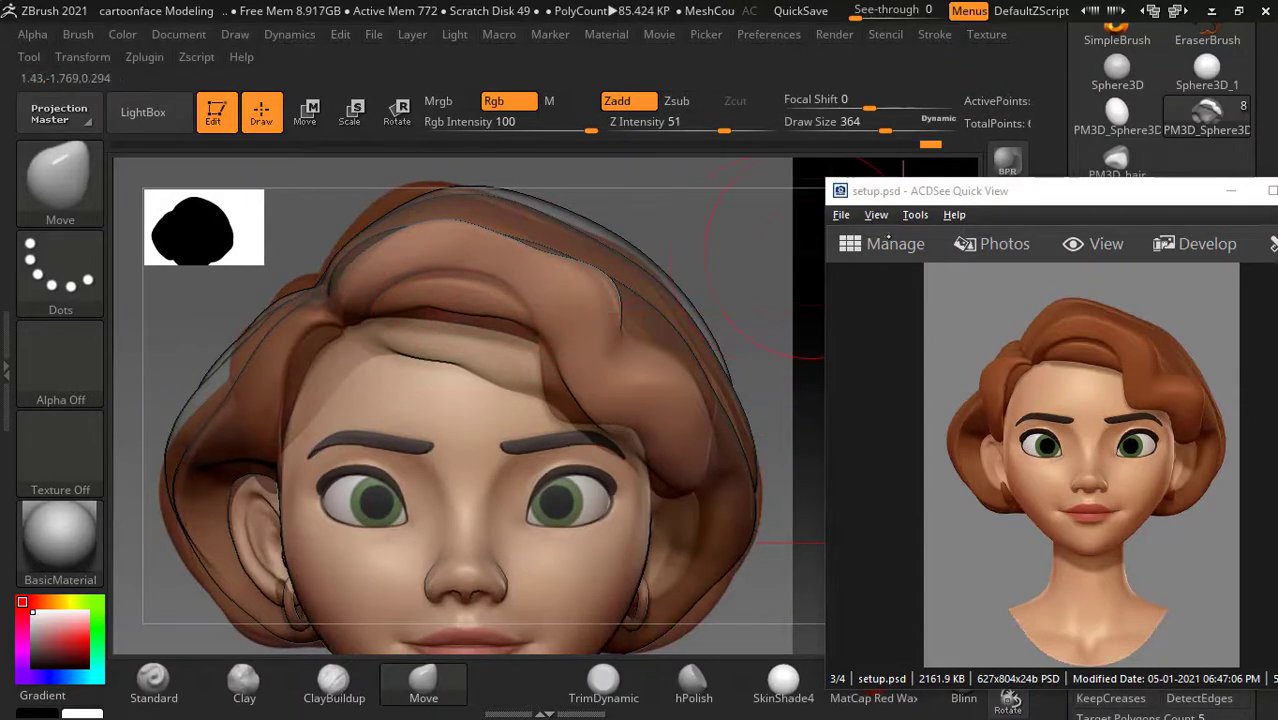
pyautogui.moveTo(936, 197); pyautogui.dragTo(1143, 205)
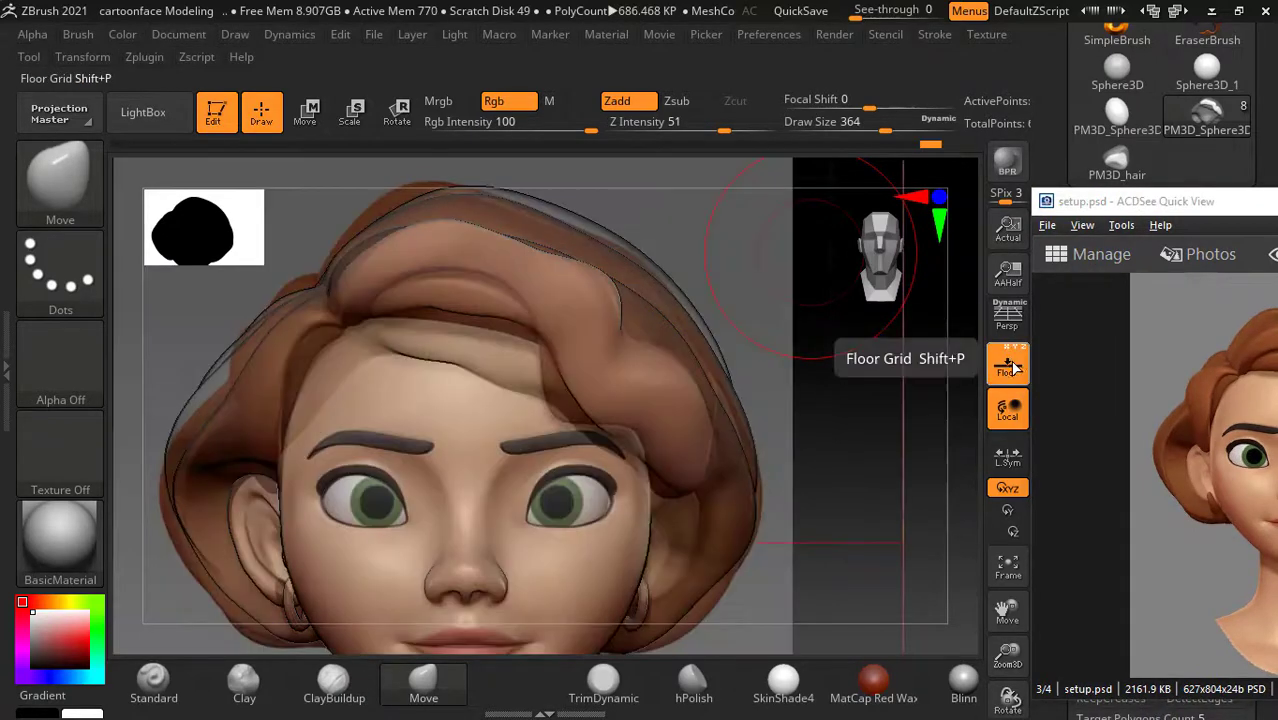
# Step: Compare against the overlay, then smooth the front bang and push the fringe up and right
pyautogui.click(1010, 367)
pyautogui.click(1010, 367)
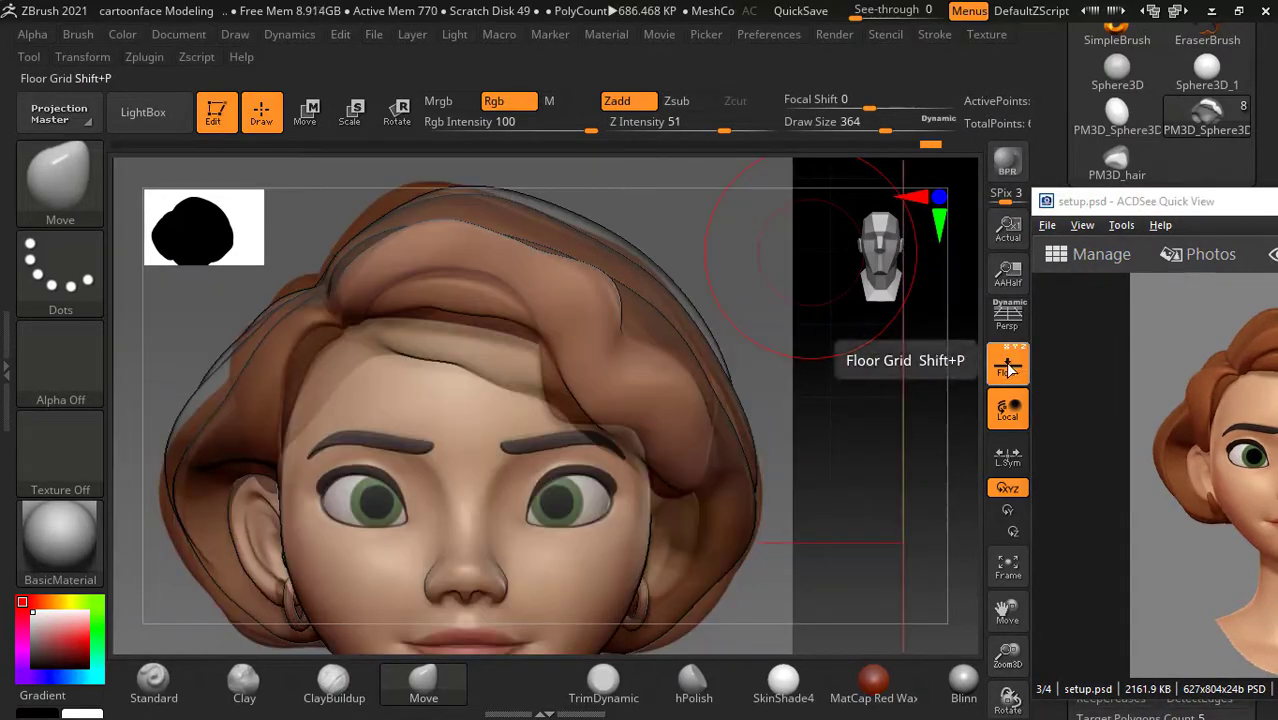
pyautogui.click(1010, 368)
pyautogui.click(1010, 368)
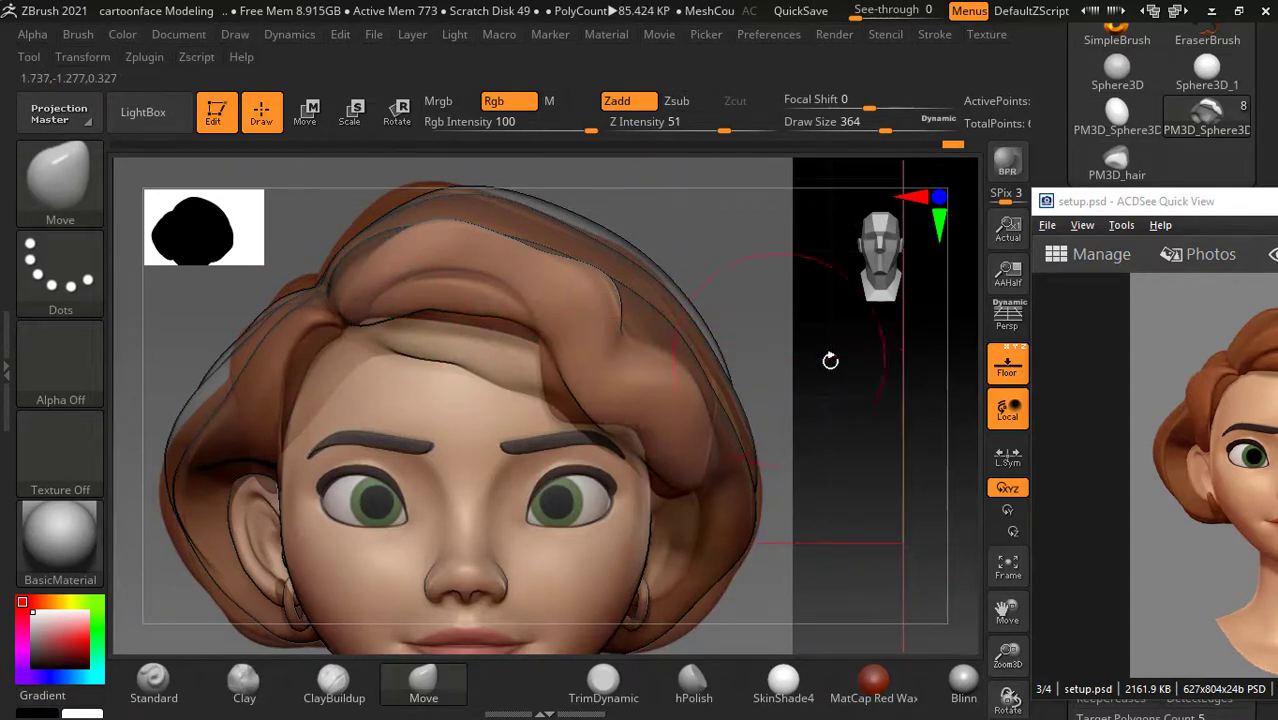
pyautogui.click(1013, 372)
pyautogui.click(1013, 372)
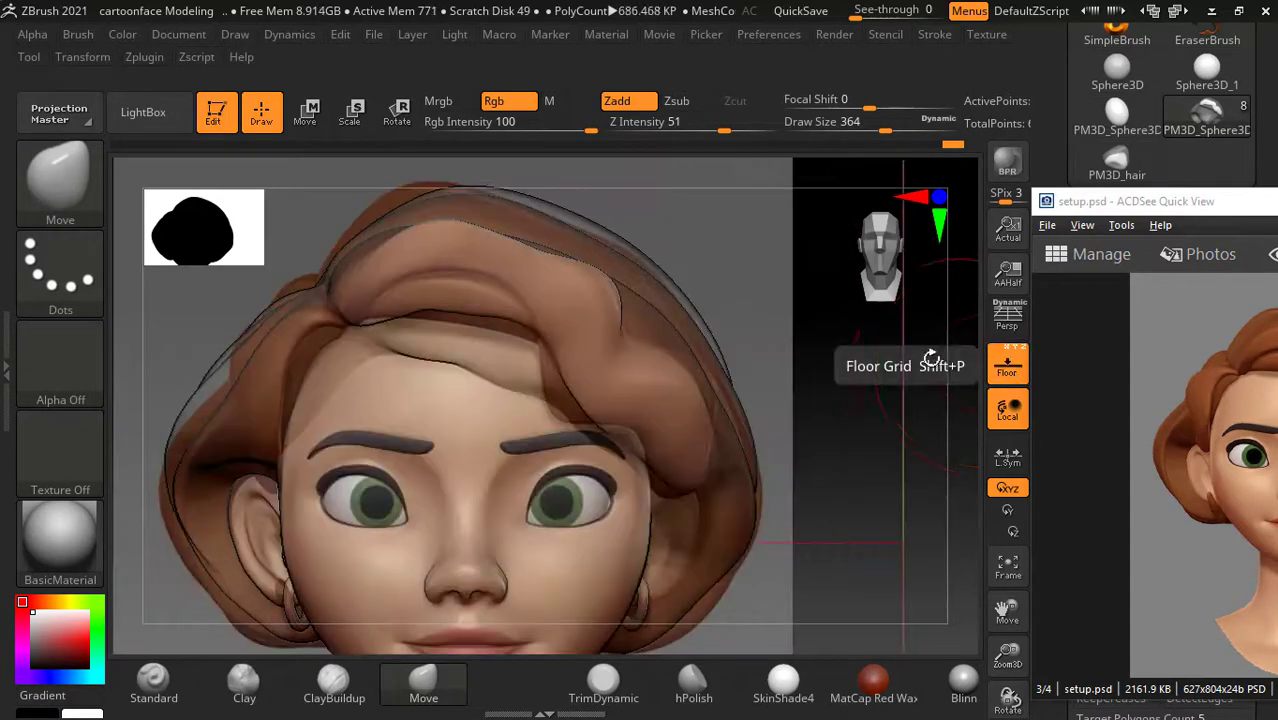
pyautogui.click(1010, 370)
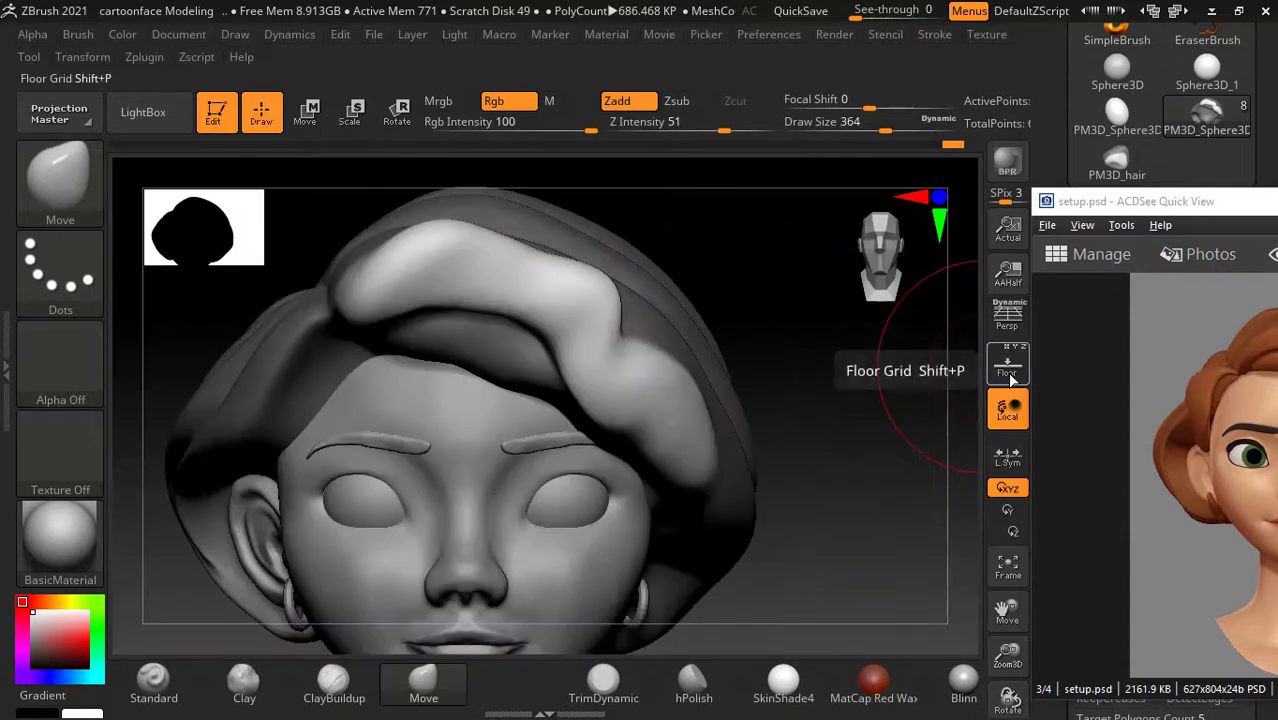
pyautogui.click(1011, 372)
pyautogui.click(1010, 372)
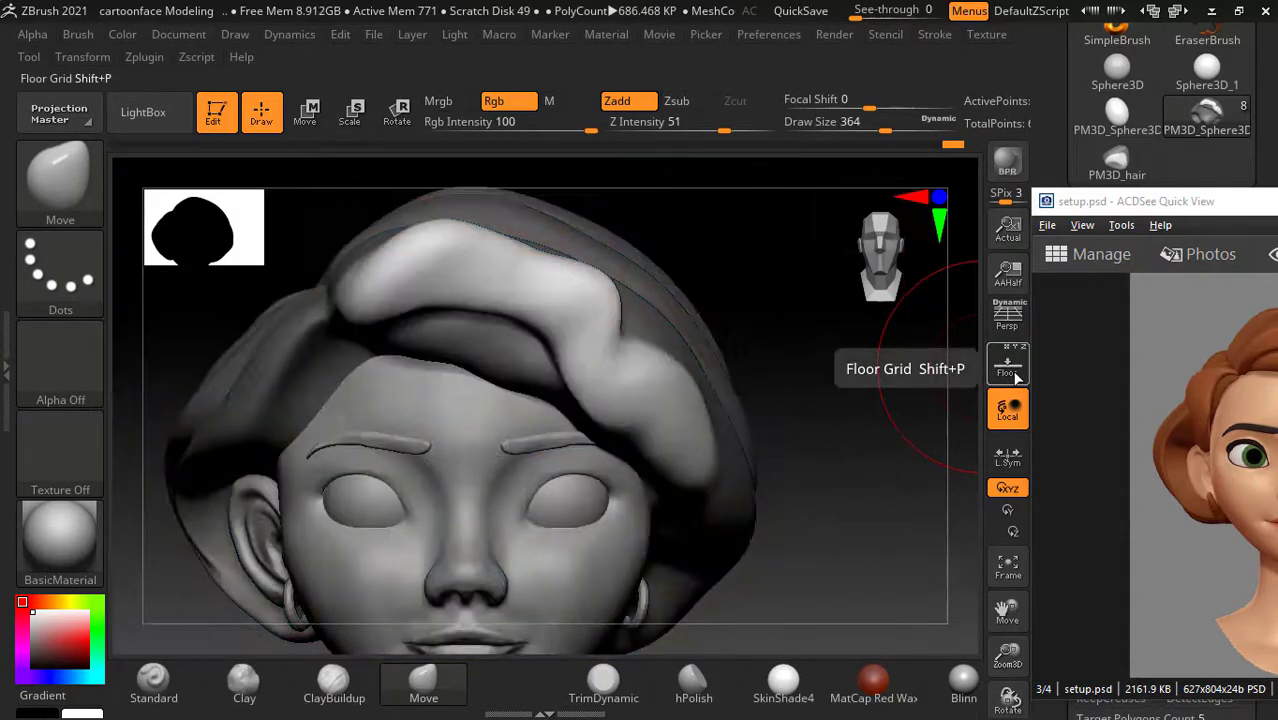
pyautogui.click(1011, 372)
pyautogui.moveTo(438, 304); pyautogui.dragTo(473, 307)
pyautogui.moveTo(483, 311); pyautogui.dragTo(519, 318)
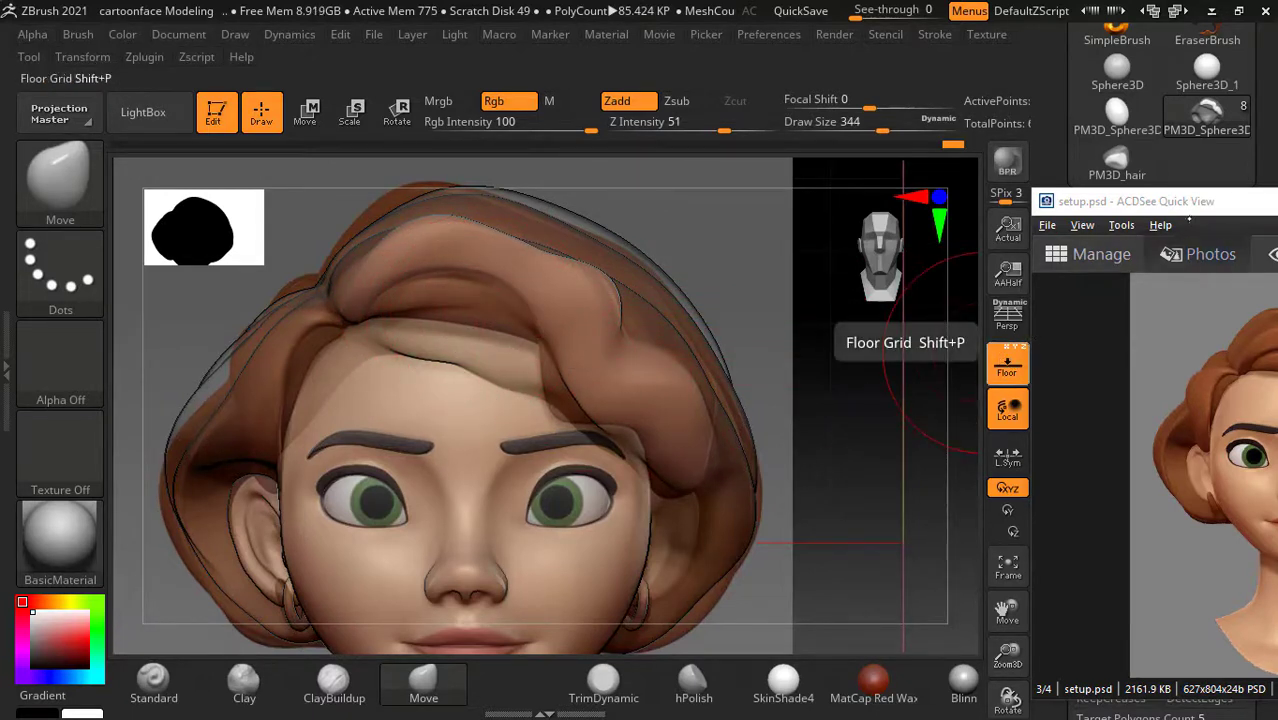
# Step: Snap the reference window to the left half, shrink it, and recheck the sculpt against the overlay
pyautogui.moveTo(1160, 201); pyautogui.dragTo(5, 85)
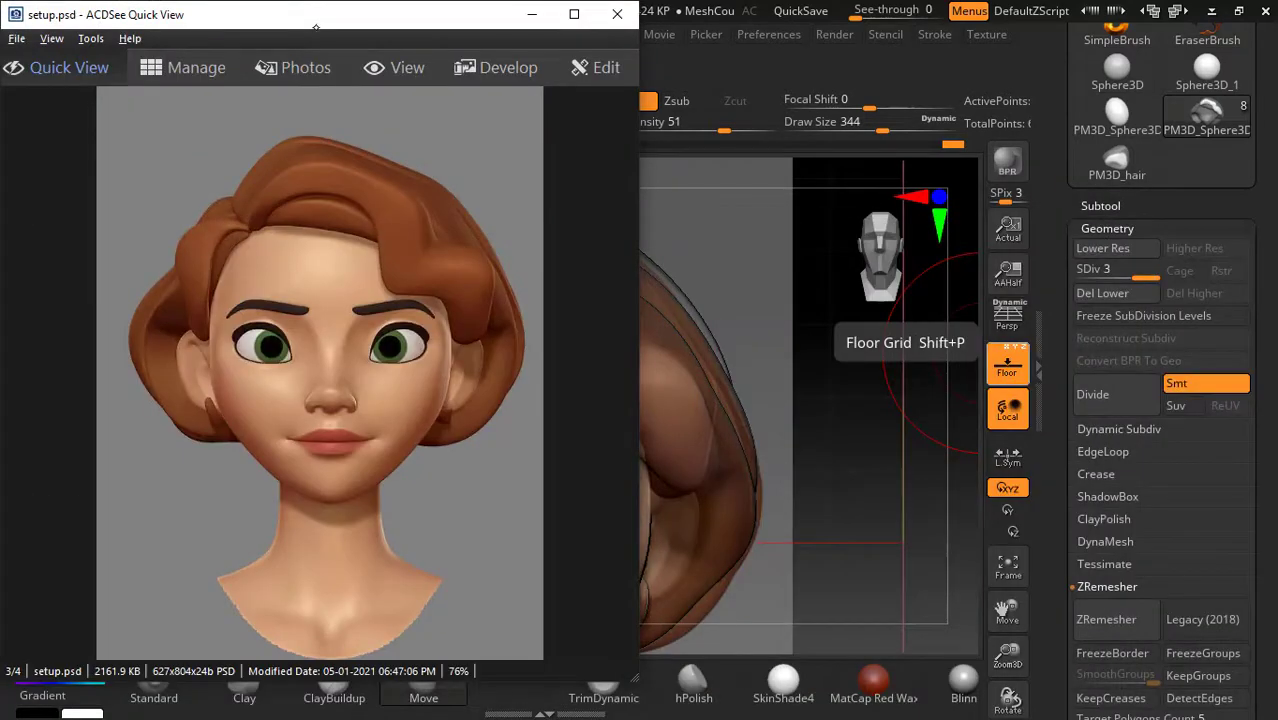
pyautogui.moveTo(316, 28); pyautogui.dragTo(108, 207)
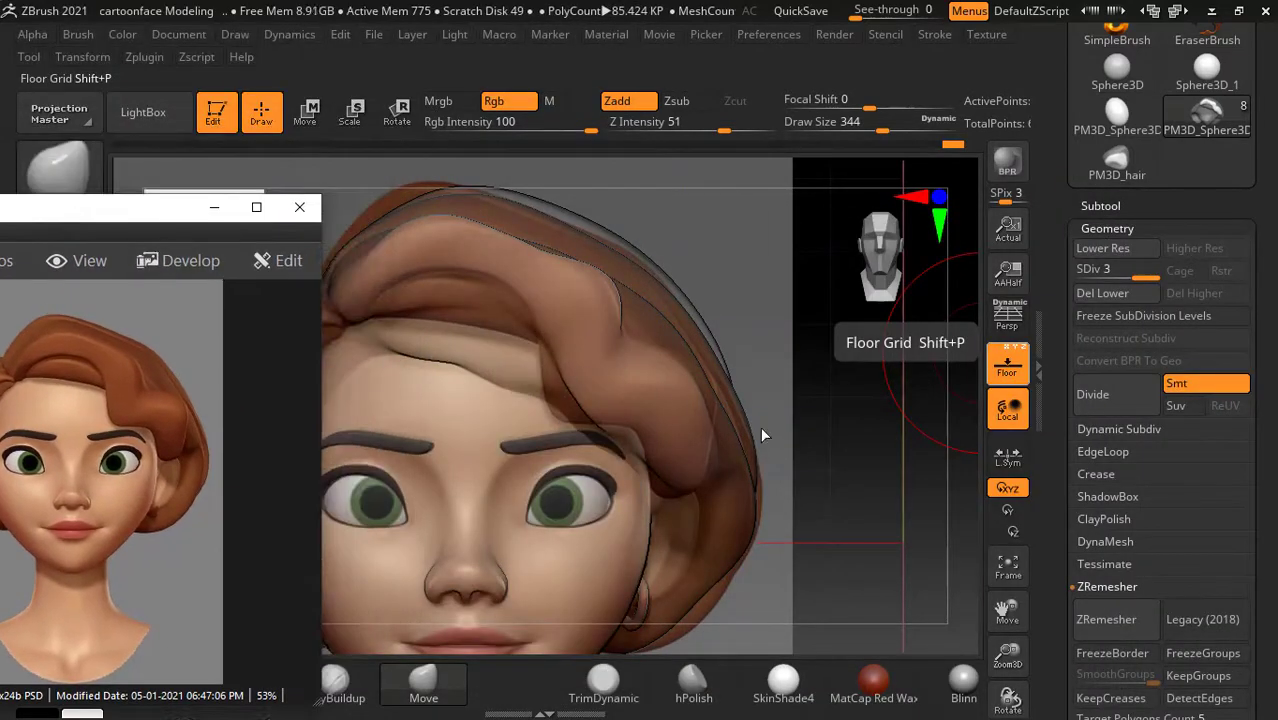
pyautogui.moveTo(760, 435)
pyautogui.mouseDown()
pyautogui.moveTo(829, 441)
pyautogui.moveTo(835, 425)
pyautogui.mouseUp()
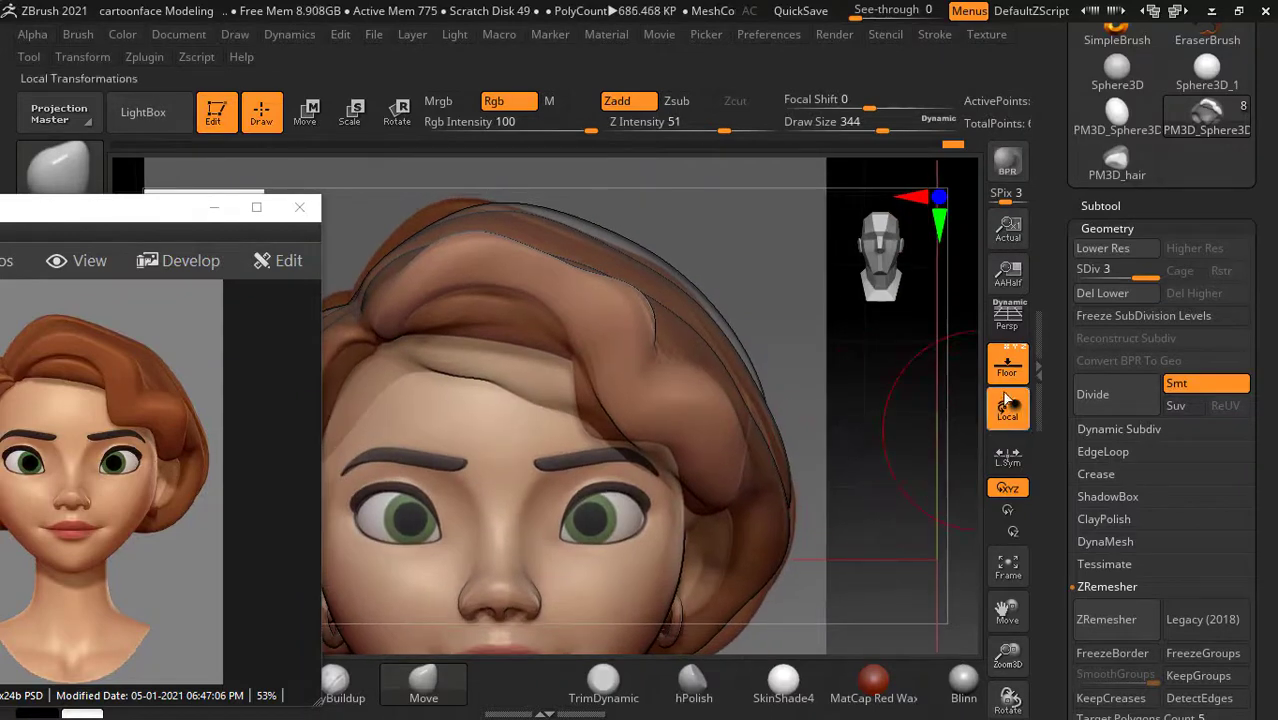
pyautogui.click(1010, 368)
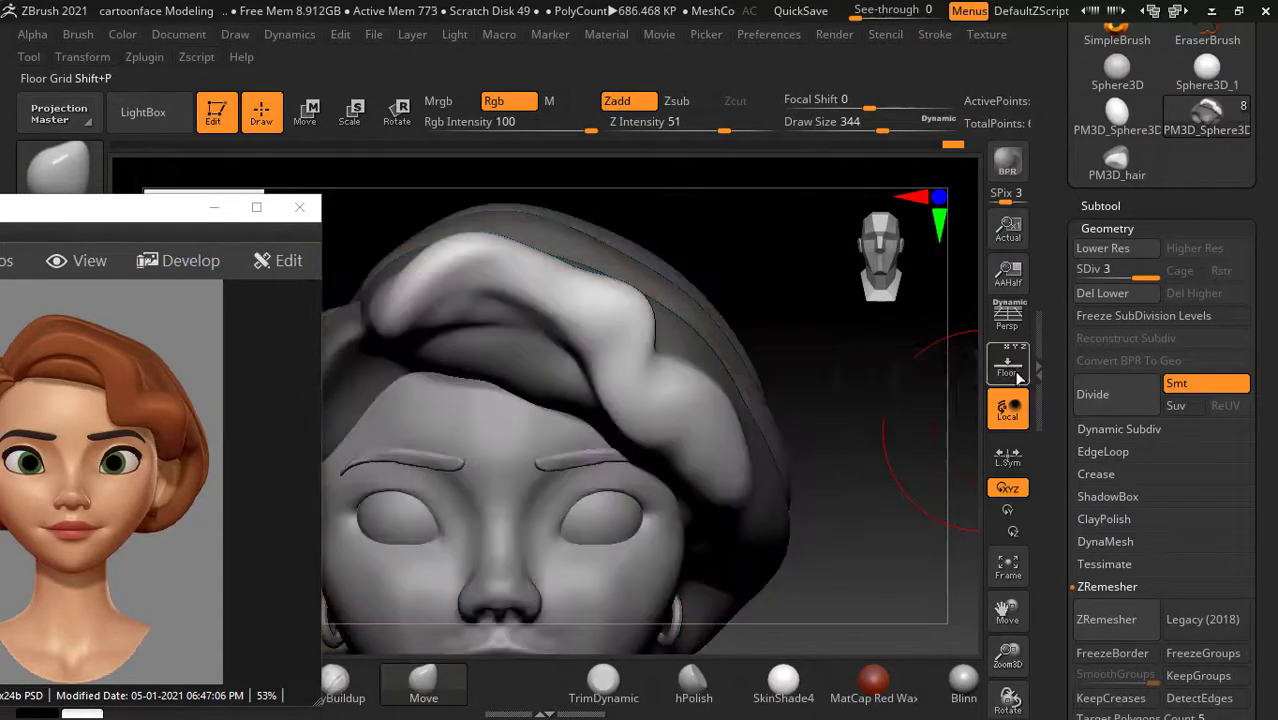
pyautogui.click(1010, 368)
pyautogui.click(1010, 368)
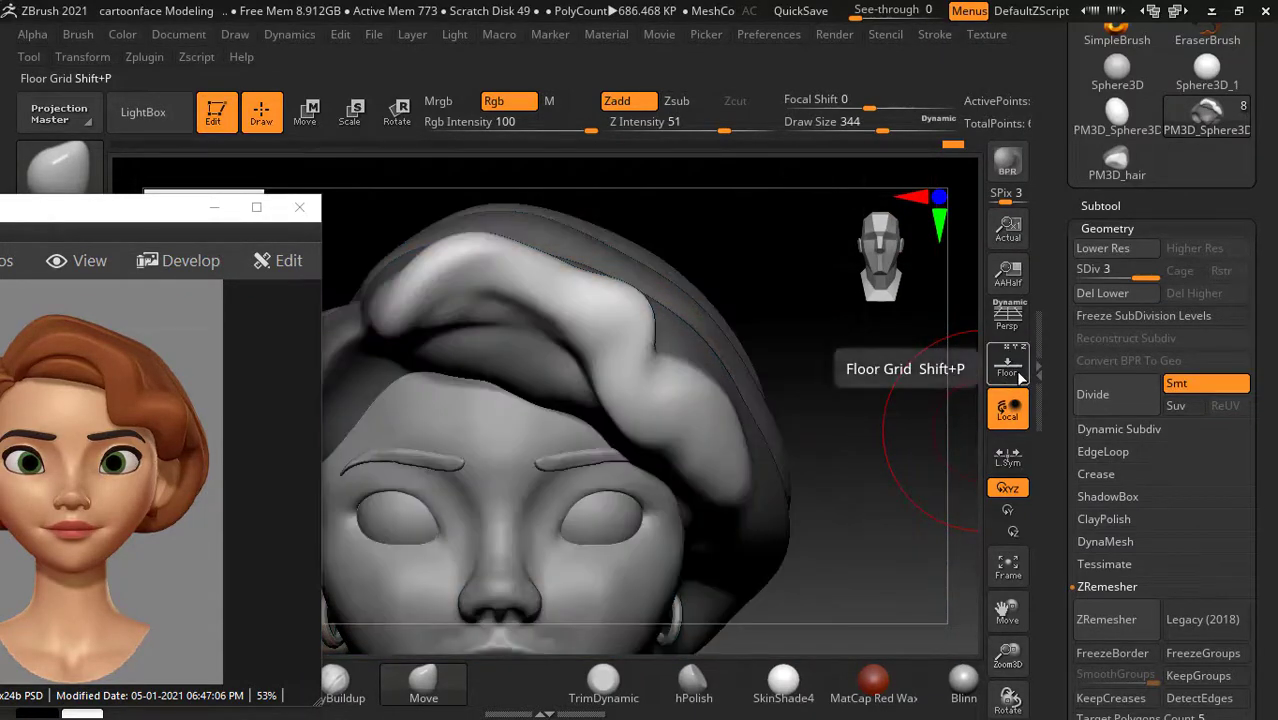
pyautogui.click(1010, 368)
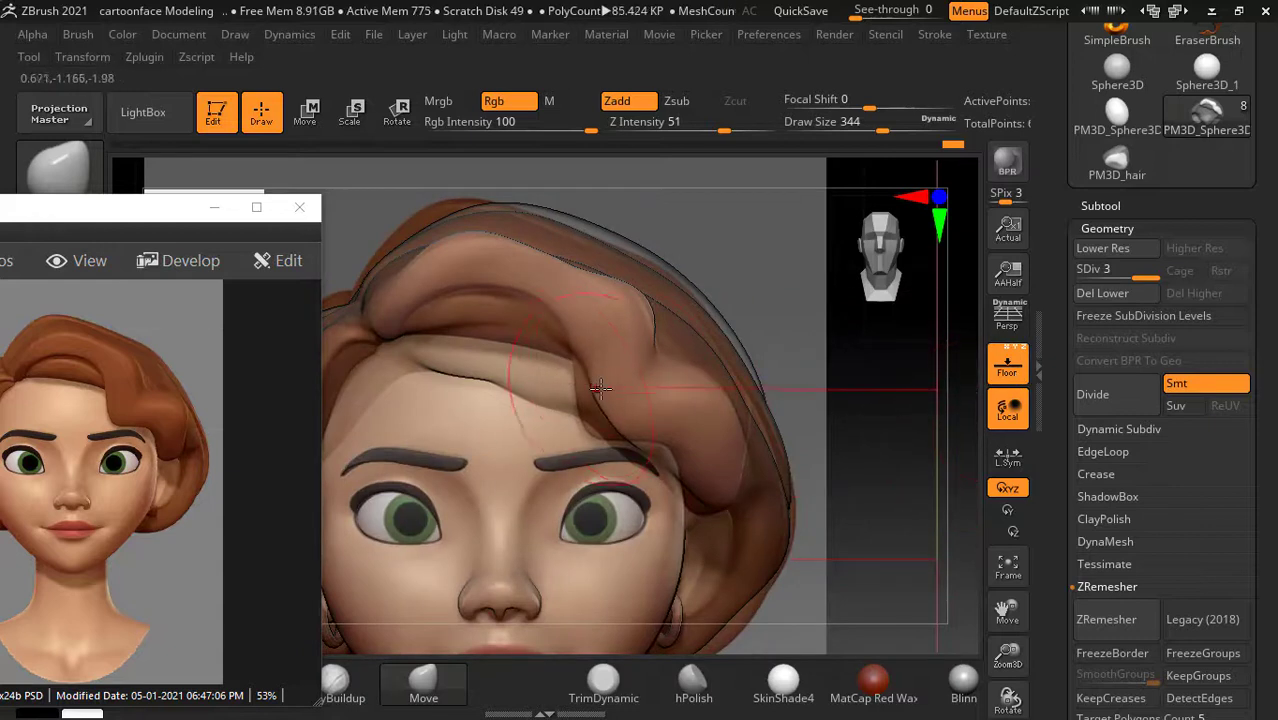
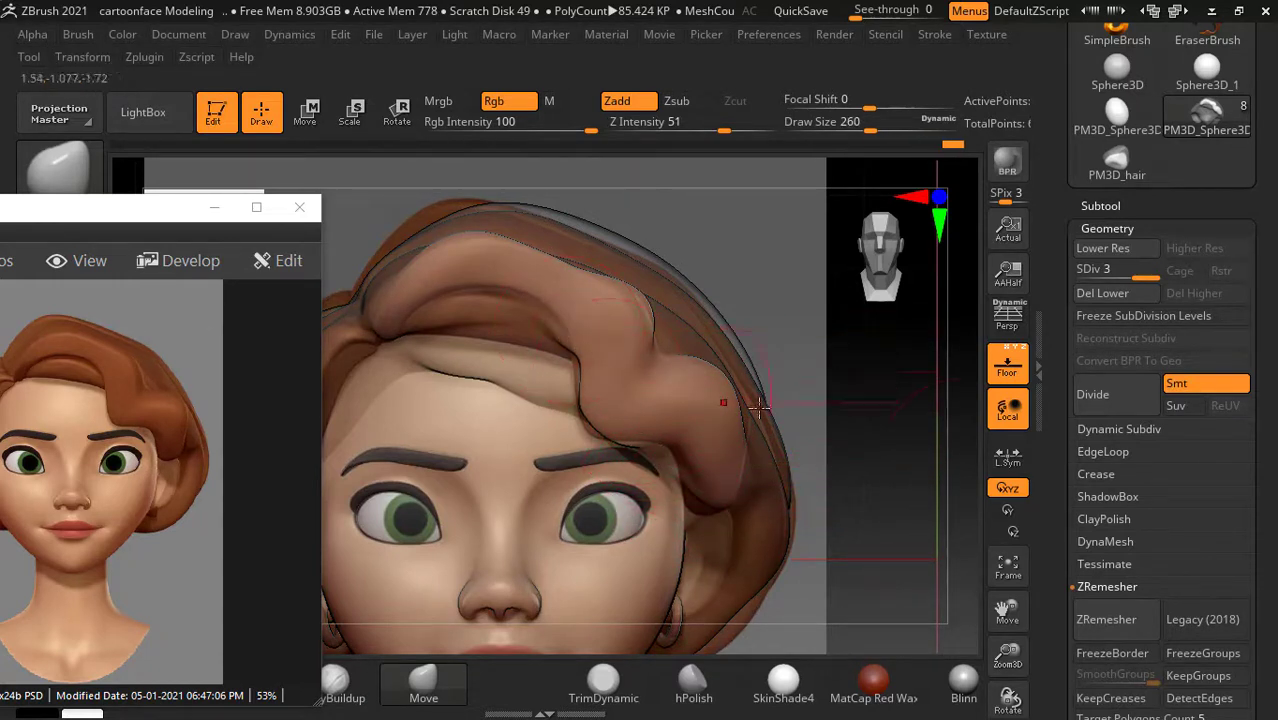
# Step: Compare shading with Floor toggled, nudge the forehead fringe with Move, and leave Floor off
pyautogui.click(990, 388)
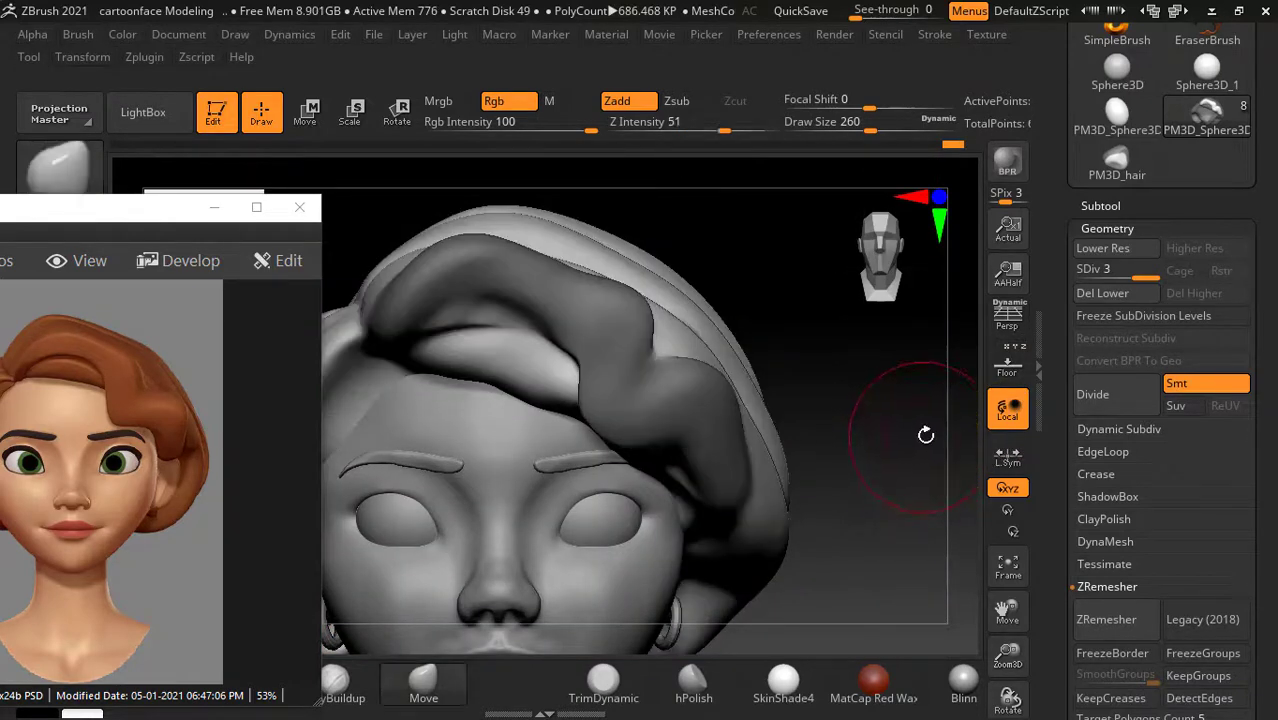
pyautogui.click(1007, 362)
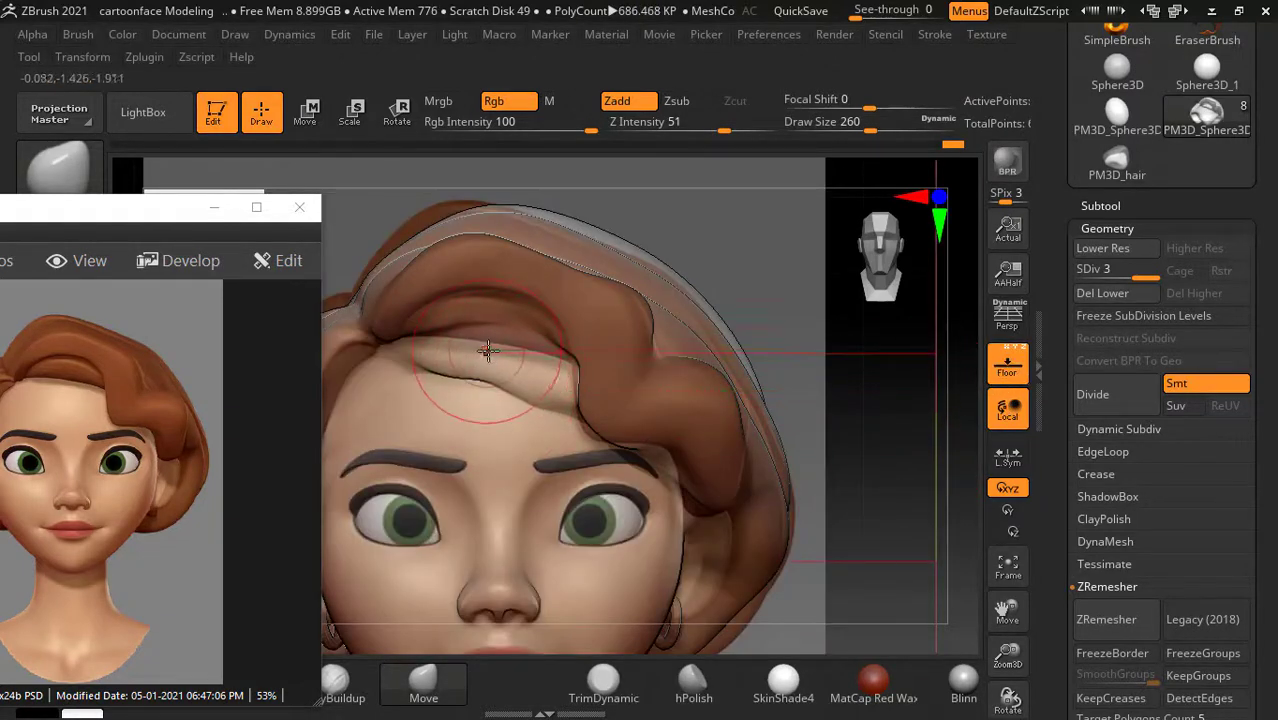
pyautogui.moveTo(472, 349)
pyautogui.mouseDown()
pyautogui.moveTo(451, 362)
pyautogui.moveTo(465, 340)
pyautogui.moveTo(551, 381)
pyautogui.moveTo(494, 365)
pyautogui.mouseUp()
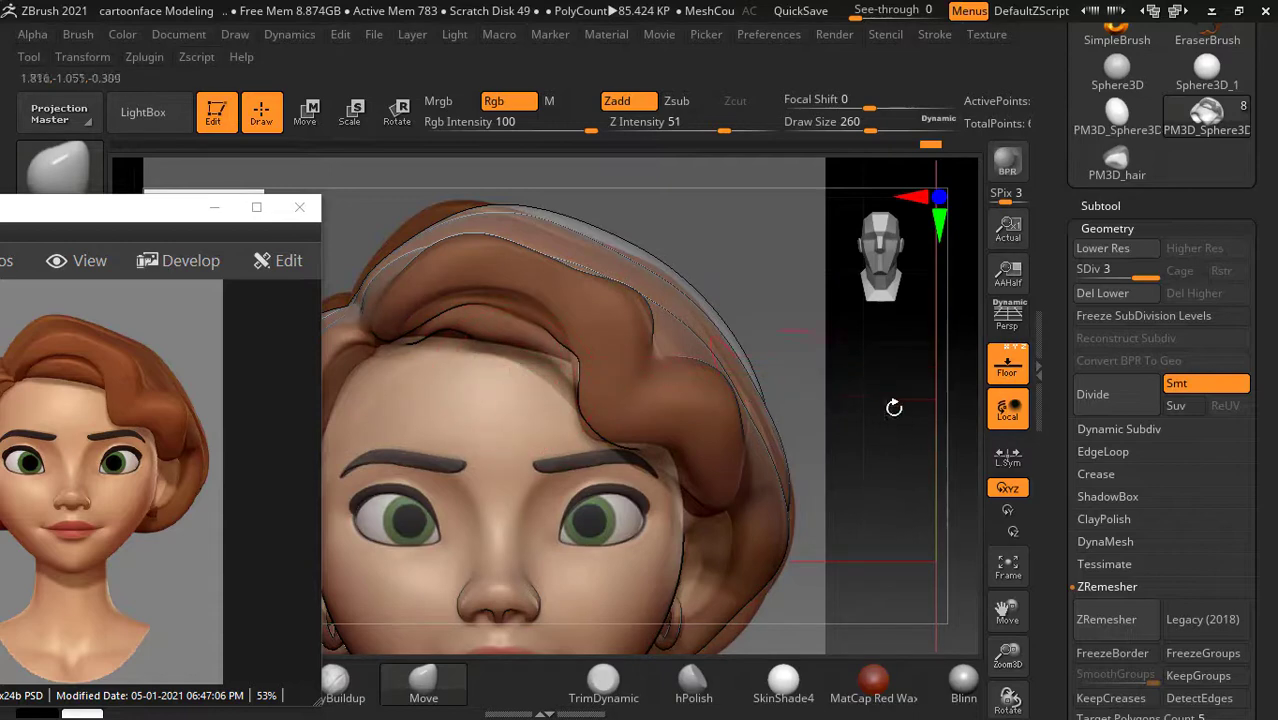
pyautogui.click(1009, 372)
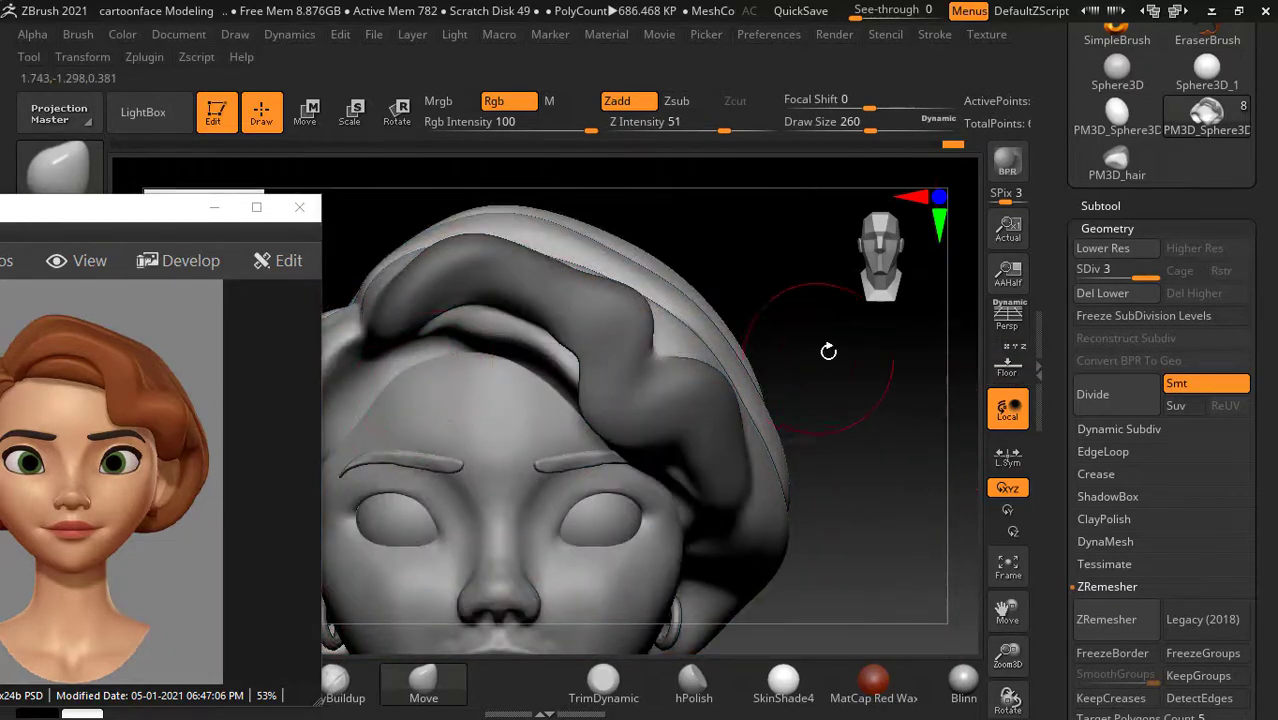
pyautogui.moveTo(828, 351)
pyautogui.mouseDown()
pyautogui.moveTo(856, 288)
pyautogui.moveTo(873, 362)
pyautogui.moveTo(863, 394)
pyautogui.mouseUp()
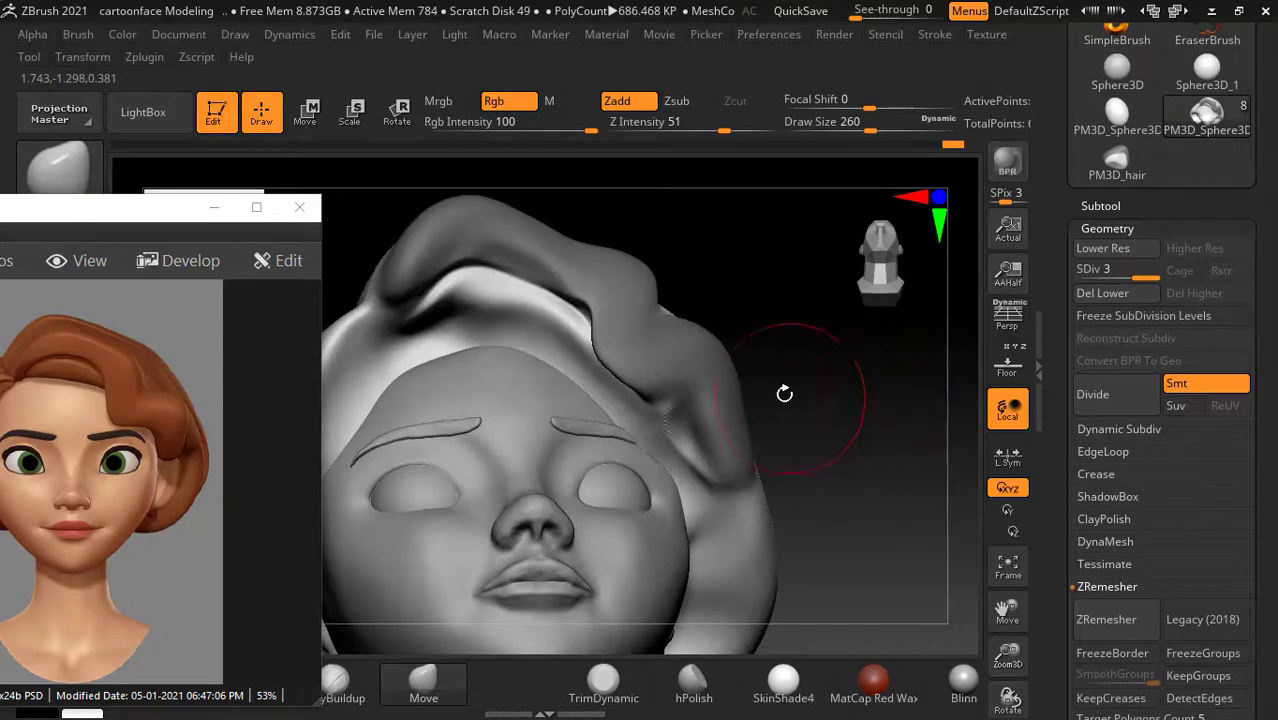
pyautogui.moveTo(784, 393); pyautogui.dragTo(773, 437)
# Step: Hide the reference viewer and raise a ridge above the forehead with a smaller Standard brush
pyautogui.click(217, 208)
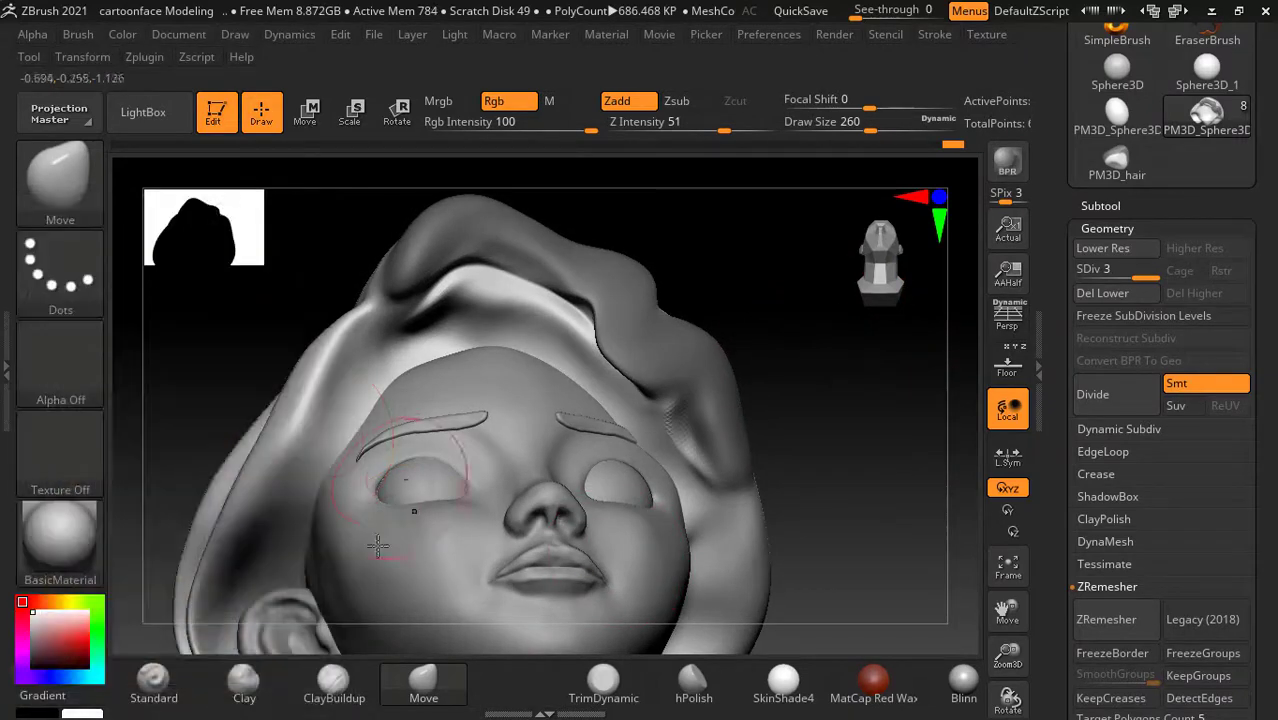
pyautogui.click(172, 682)
pyautogui.moveTo(776, 337); pyautogui.dragTo(782, 371)
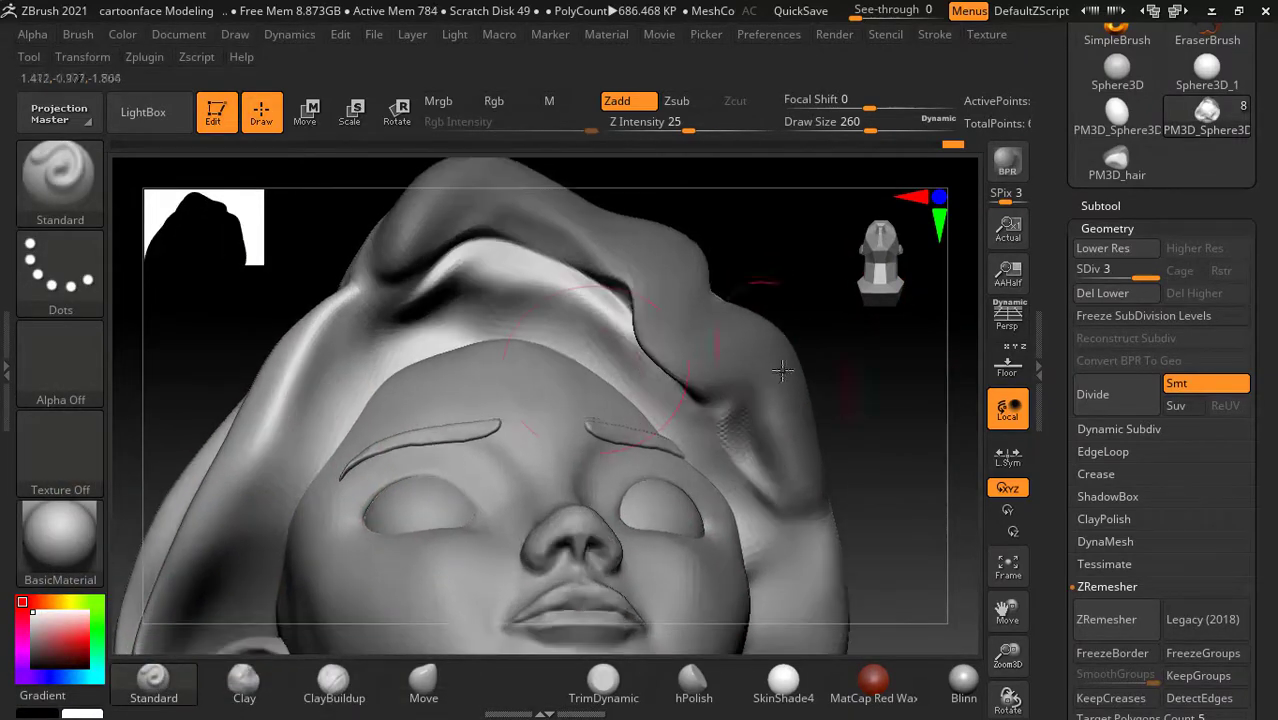
pyautogui.press('[')
pyautogui.press('[')
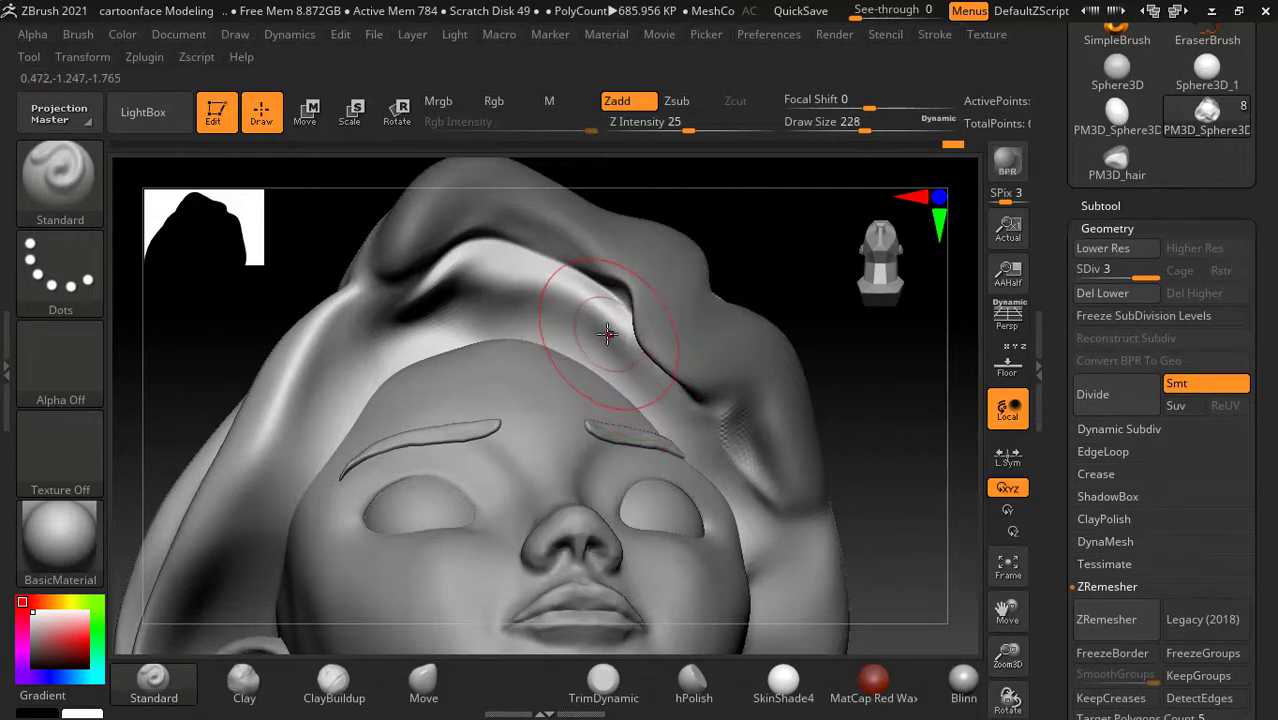
pyautogui.press('[')
pyautogui.moveTo(466, 300); pyautogui.dragTo(617, 341)
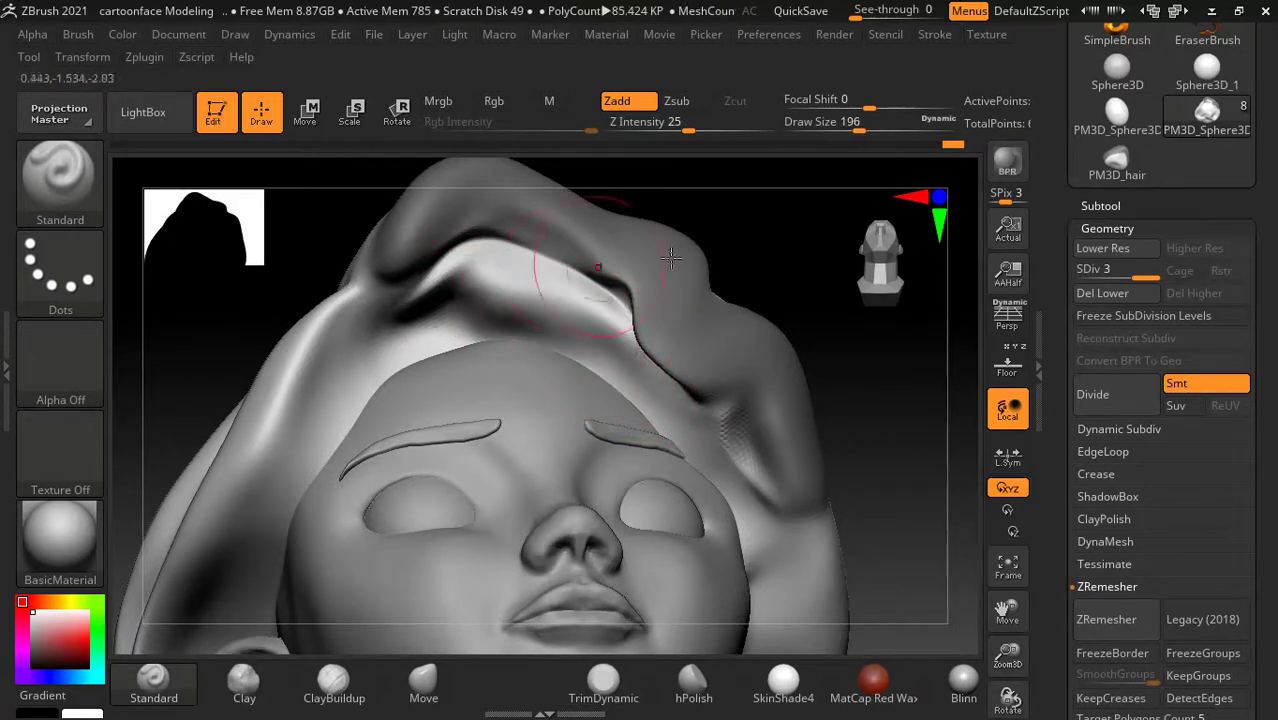
# Step: Shift-smooth the new hair ridge and bring the ACDSee reference back with Alt+Tab
pyautogui.moveTo(776, 251)
pyautogui.mouseDown()
pyautogui.moveTo(498, 299)
pyautogui.moveTo(542, 313)
pyautogui.moveTo(493, 296)
pyautogui.mouseUp()
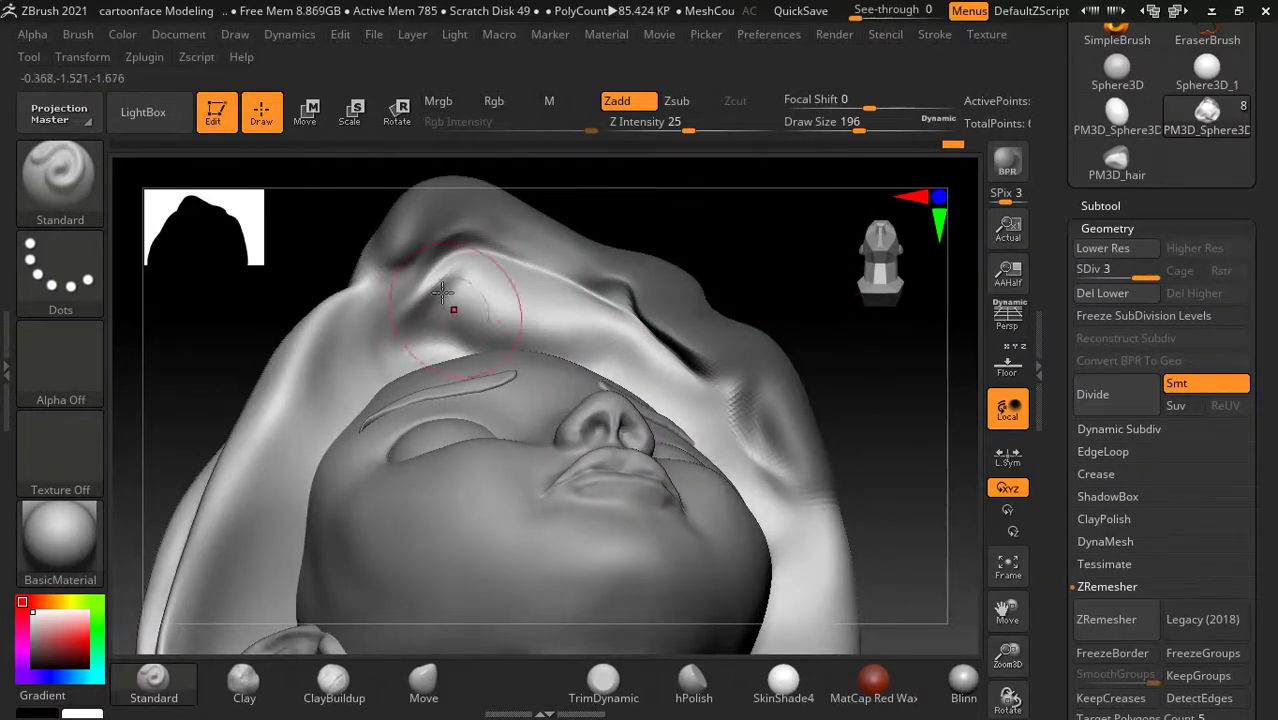
pyautogui.press('shift')
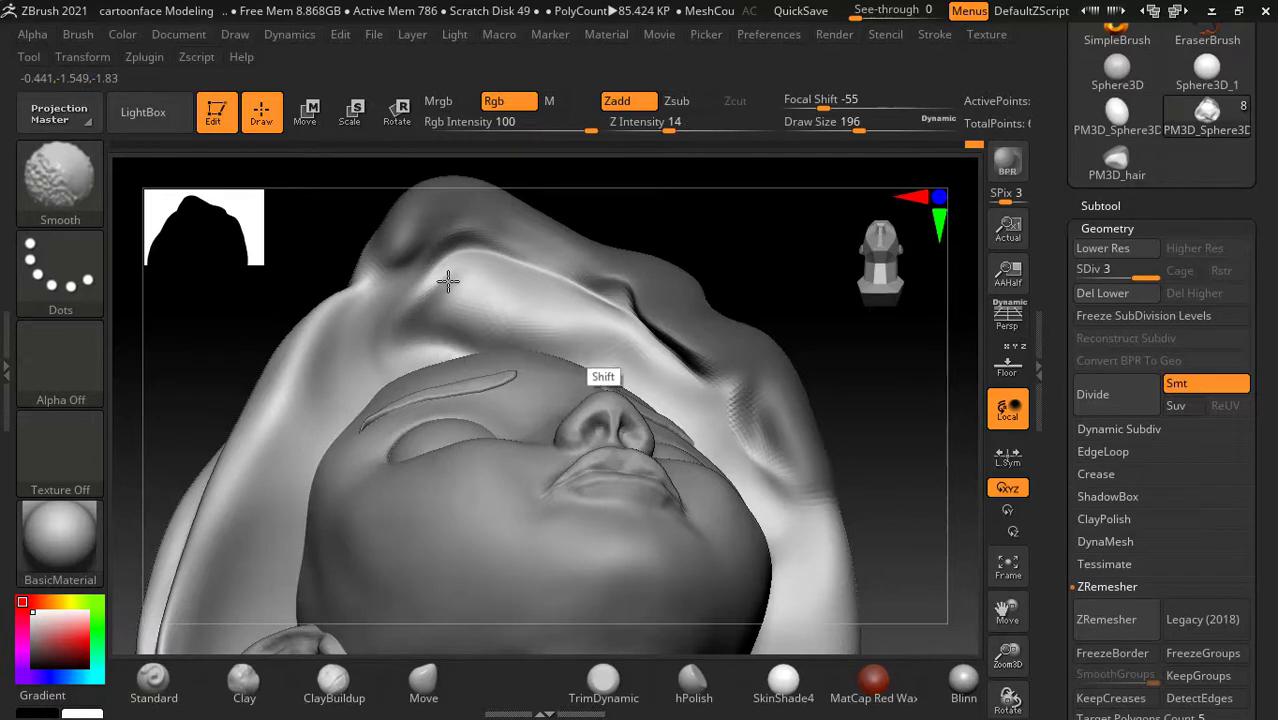
pyautogui.moveTo(819, 240)
pyautogui.mouseDown()
pyautogui.moveTo(901, 476)
pyautogui.moveTo(933, 428)
pyautogui.moveTo(930, 399)
pyautogui.moveTo(873, 494)
pyautogui.mouseUp()
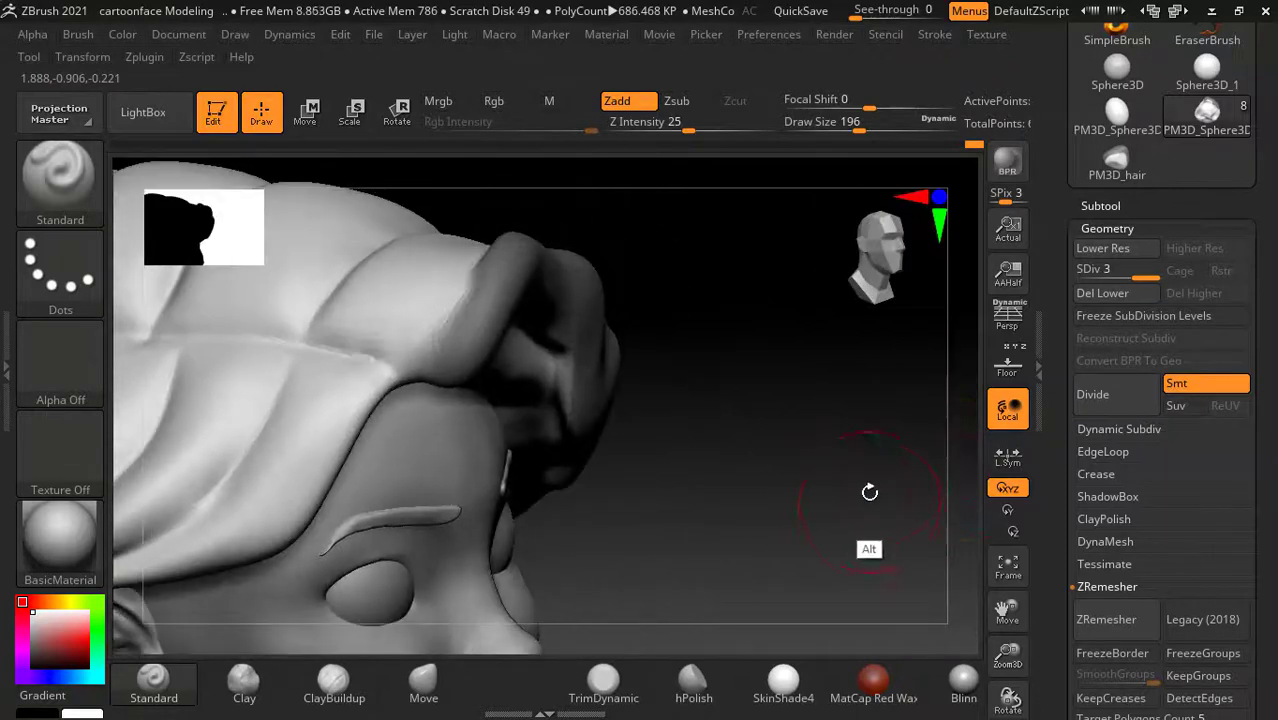
pyautogui.keyDown('ctrl'); pyautogui.click(884, 457); pyautogui.keyUp('ctrl')
pyautogui.hotkey('alt', 'Tab')
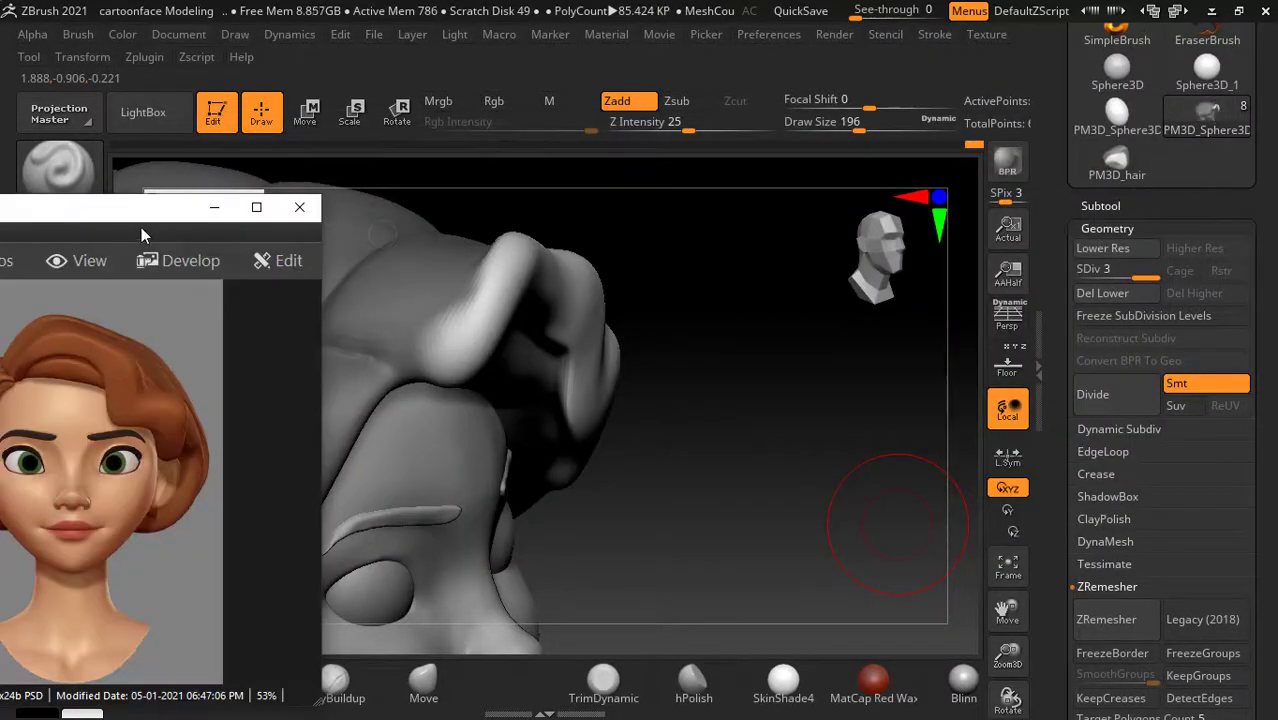
# Step: Move the reference viewer to the right and switch it to side.png
pyautogui.moveTo(141, 228); pyautogui.dragTo(1070, 213)
pyautogui.scroll(-1, 1107, 406)
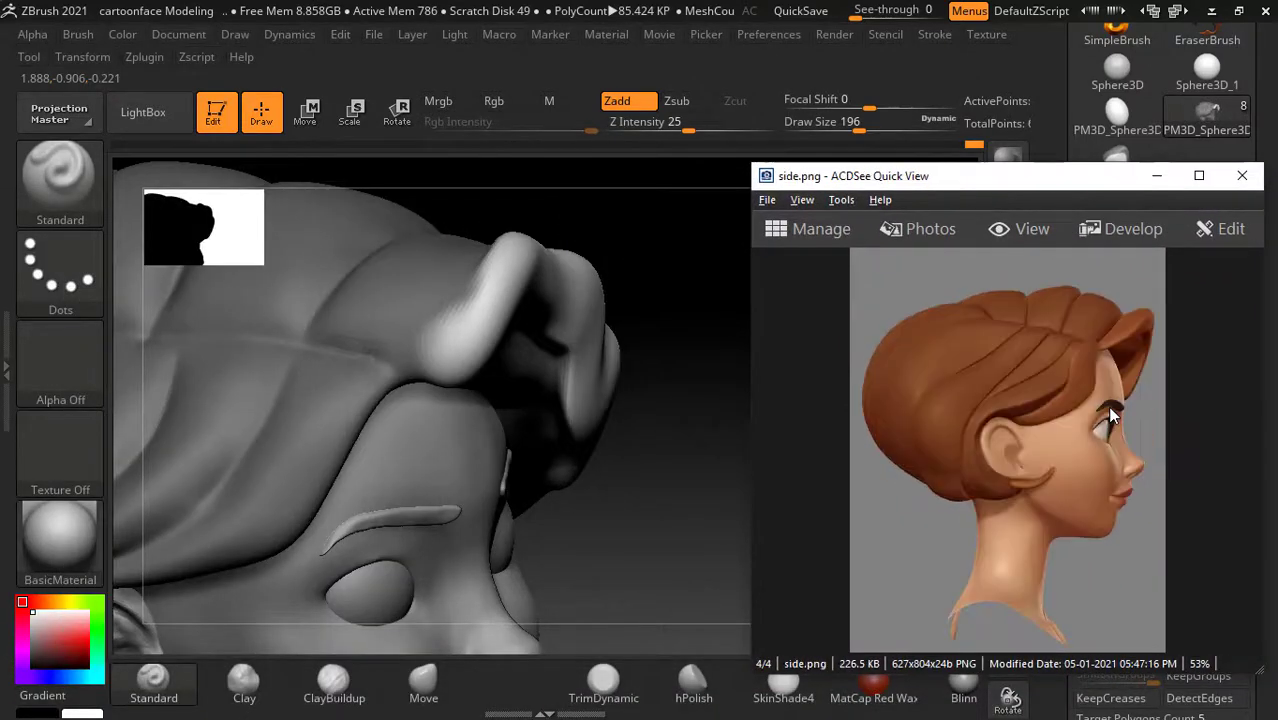
pyautogui.moveTo(697, 391)
pyautogui.mouseDown()
pyautogui.moveTo(679, 389)
pyautogui.moveTo(693, 445)
pyautogui.mouseUp()
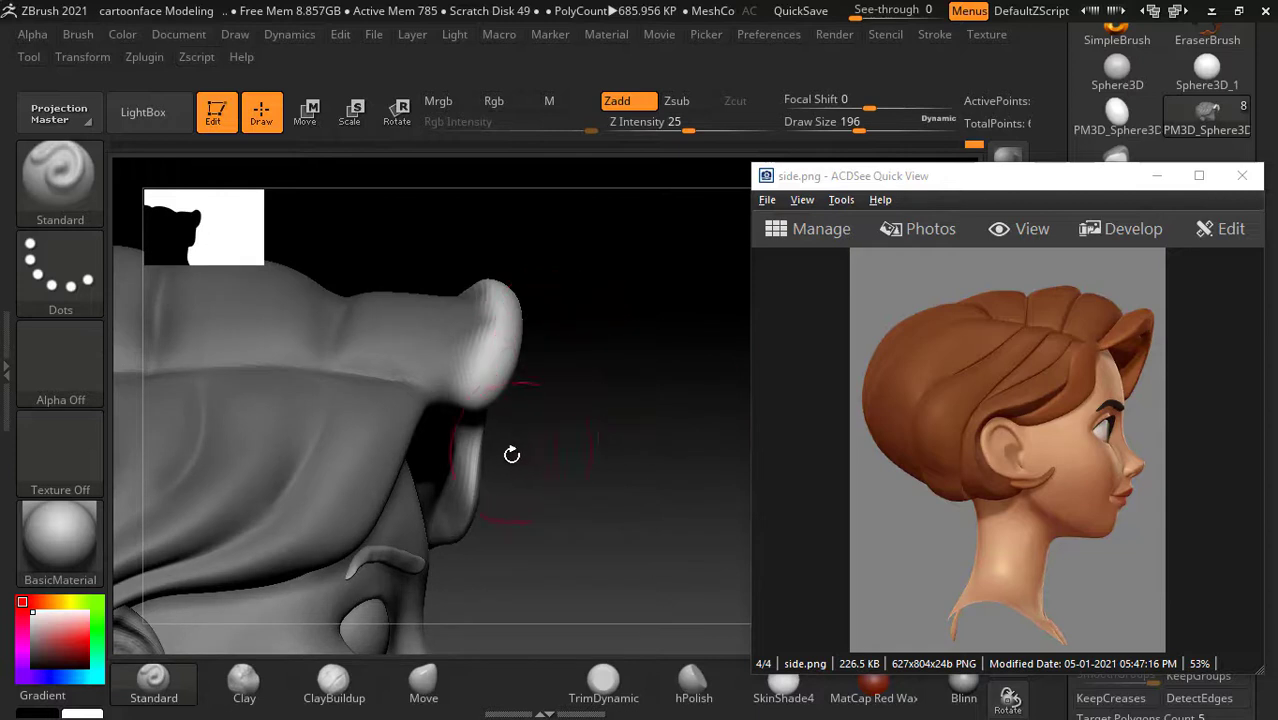
# Step: With an enlarged Move brush, pull the lower edge of the lock near the ear
pyautogui.click(423, 685)
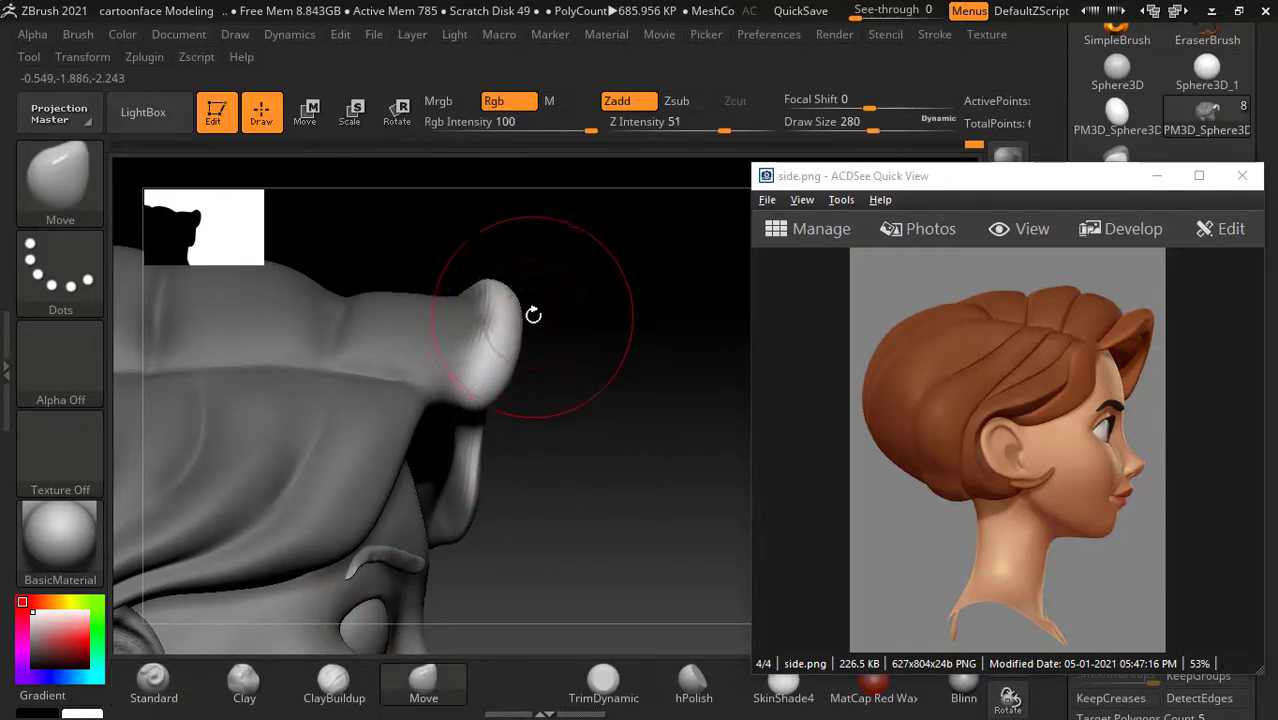
pyautogui.press(']')
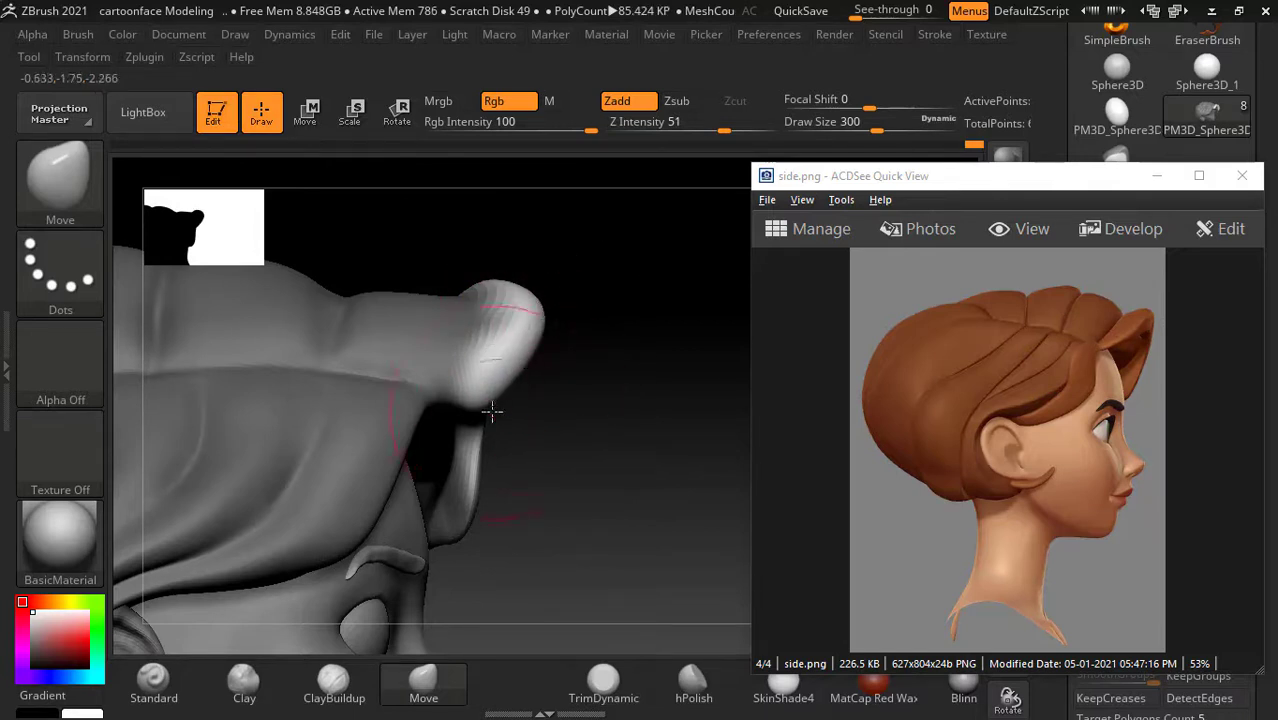
pyautogui.moveTo(491, 405); pyautogui.dragTo(455, 408)
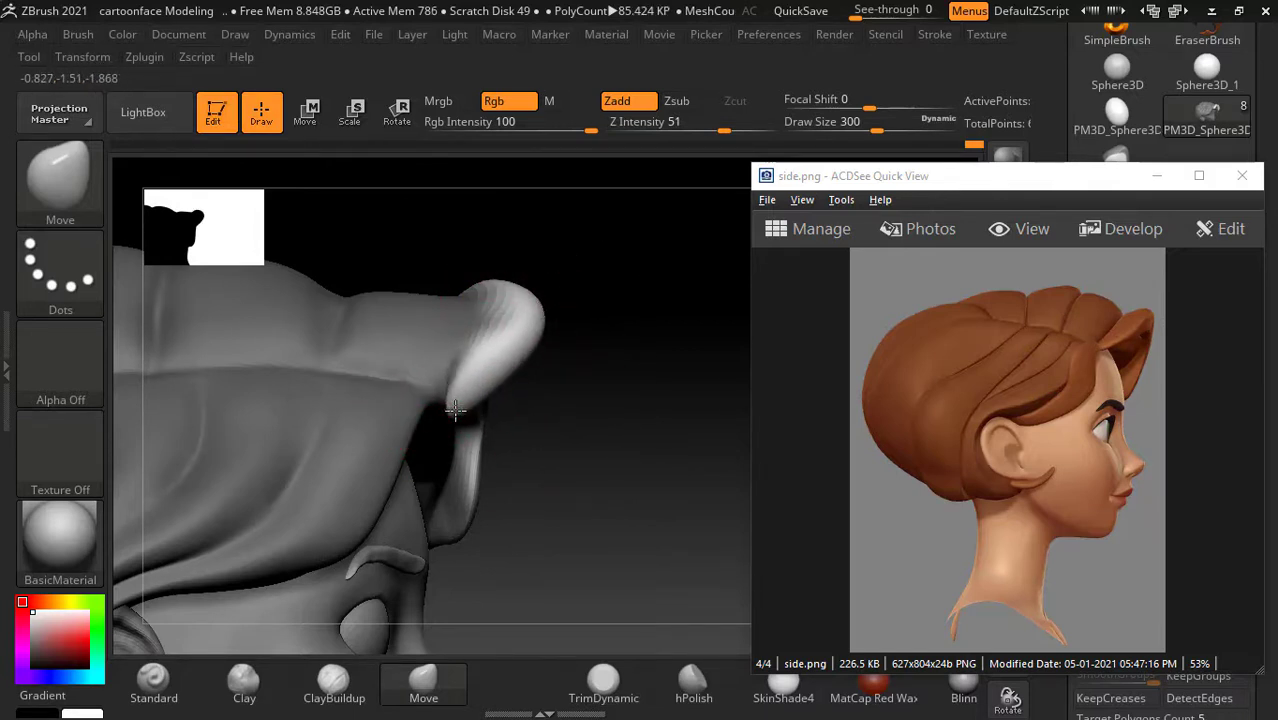
pyautogui.moveTo(588, 364)
pyautogui.mouseDown()
pyautogui.moveTo(650, 342)
pyautogui.moveTo(630, 322)
pyautogui.moveTo(727, 334)
pyautogui.moveTo(702, 348)
pyautogui.moveTo(596, 323)
pyautogui.moveTo(613, 285)
pyautogui.moveTo(570, 292)
pyautogui.moveTo(639, 223)
pyautogui.moveTo(662, 289)
pyautogui.moveTo(665, 266)
pyautogui.moveTo(567, 330)
pyautogui.moveTo(354, 409)
pyautogui.moveTo(643, 342)
pyautogui.mouseUp()
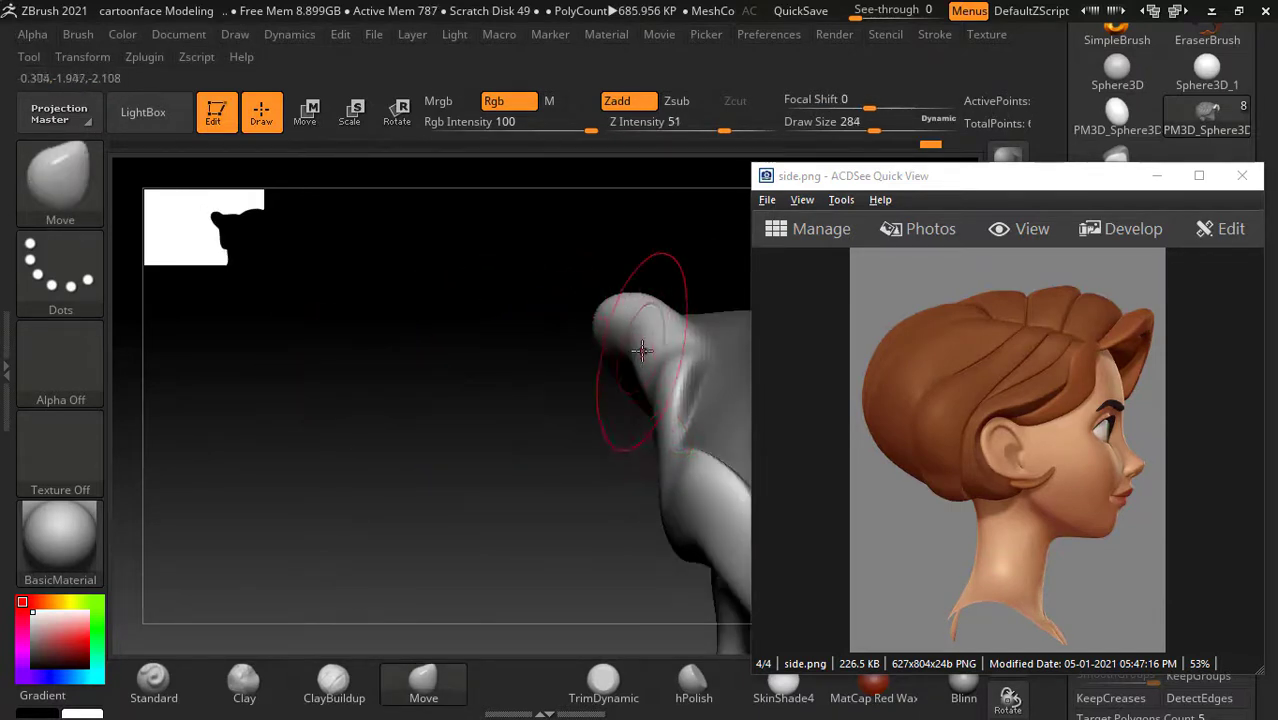
pyautogui.moveTo(633, 277)
pyautogui.mouseDown()
pyautogui.moveTo(416, 337)
pyautogui.moveTo(610, 352)
pyautogui.mouseUp()
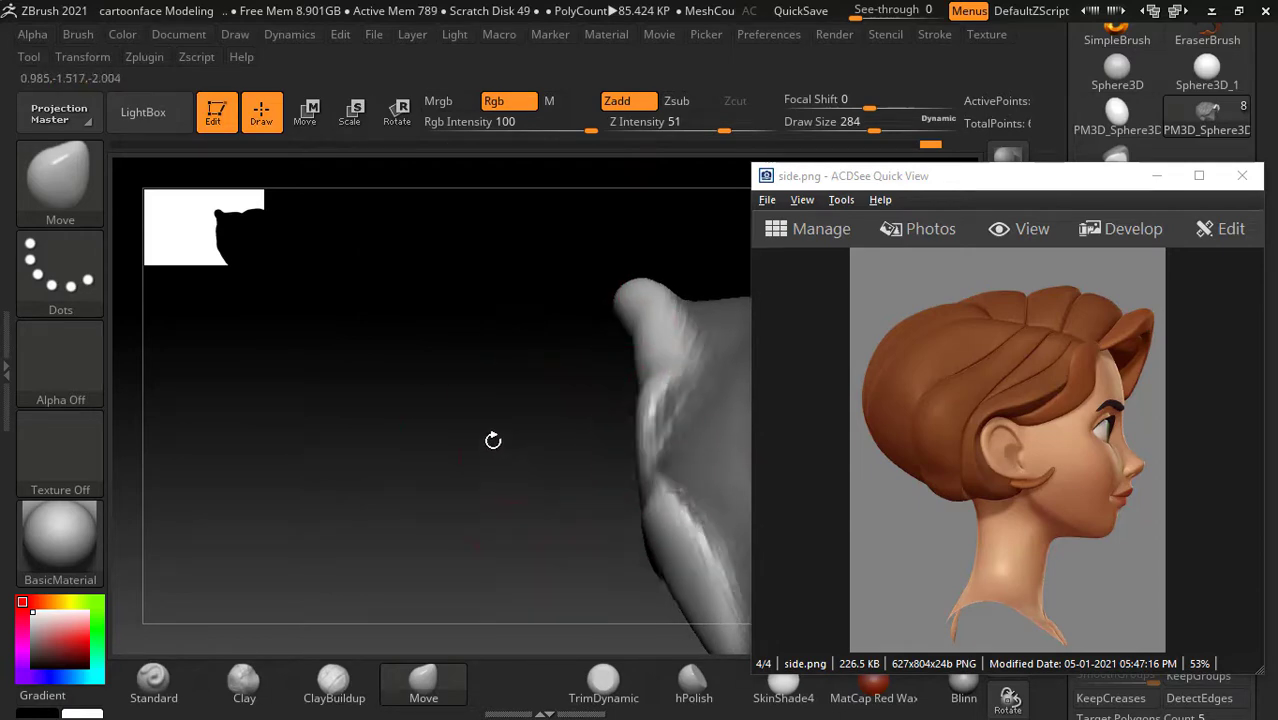
pyautogui.moveTo(494, 437)
pyautogui.mouseDown()
pyautogui.moveTo(701, 424)
pyautogui.moveTo(617, 444)
pyautogui.moveTo(656, 419)
pyautogui.moveTo(640, 455)
pyautogui.moveTo(690, 422)
pyautogui.moveTo(700, 300)
pyautogui.moveTo(692, 364)
pyautogui.moveTo(673, 328)
pyautogui.moveTo(710, 338)
pyautogui.mouseUp()
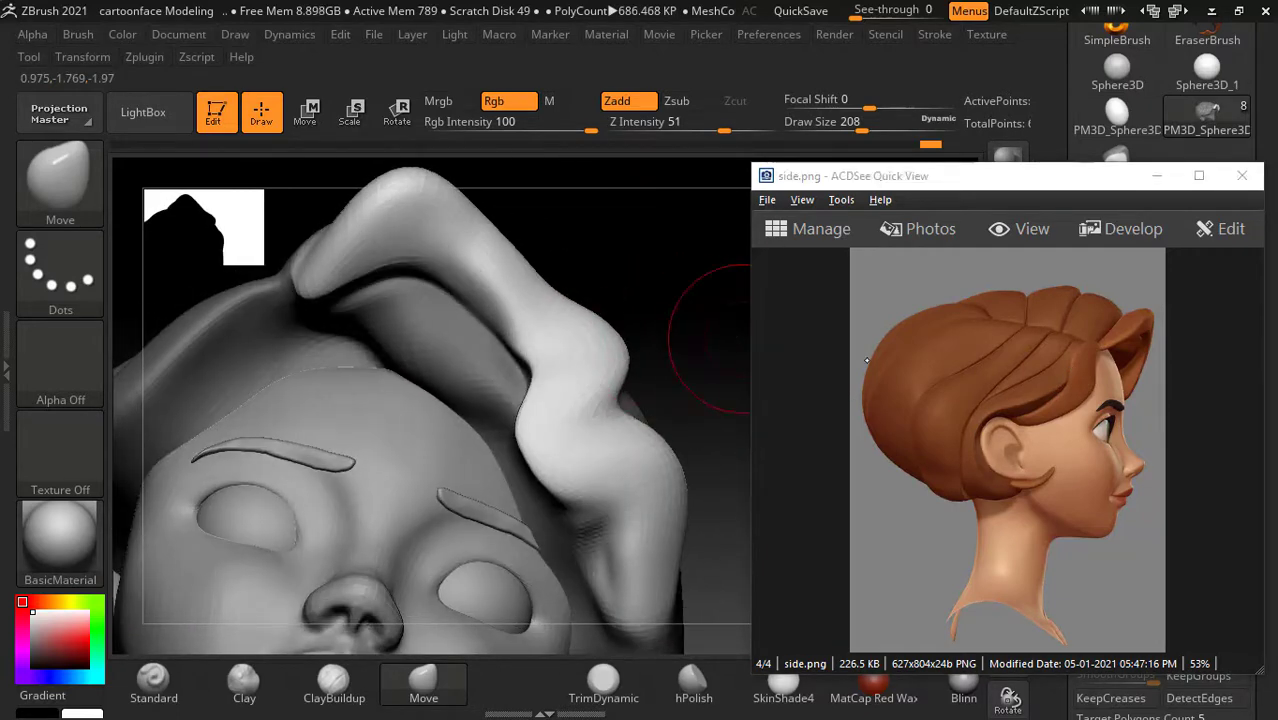
# Step: Bring back the front setup.psd reference and stretch the lock near the ear downward
pyautogui.click(1160, 462)
pyautogui.scroll(1, 1160, 476)
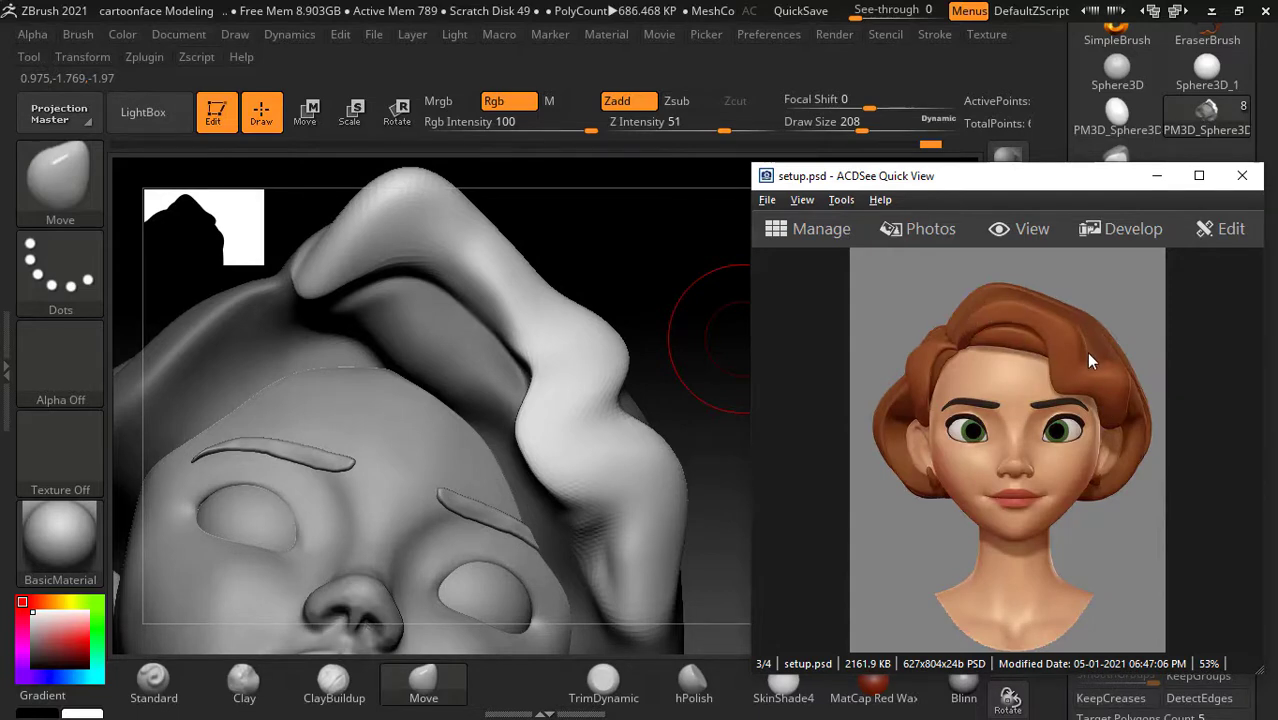
pyautogui.moveTo(624, 269)
pyautogui.mouseDown()
pyautogui.moveTo(508, 217)
pyautogui.moveTo(442, 331)
pyautogui.moveTo(402, 335)
pyautogui.moveTo(531, 248)
pyautogui.moveTo(513, 300)
pyautogui.moveTo(522, 371)
pyautogui.moveTo(421, 433)
pyautogui.moveTo(530, 336)
pyautogui.moveTo(677, 384)
pyautogui.mouseUp()
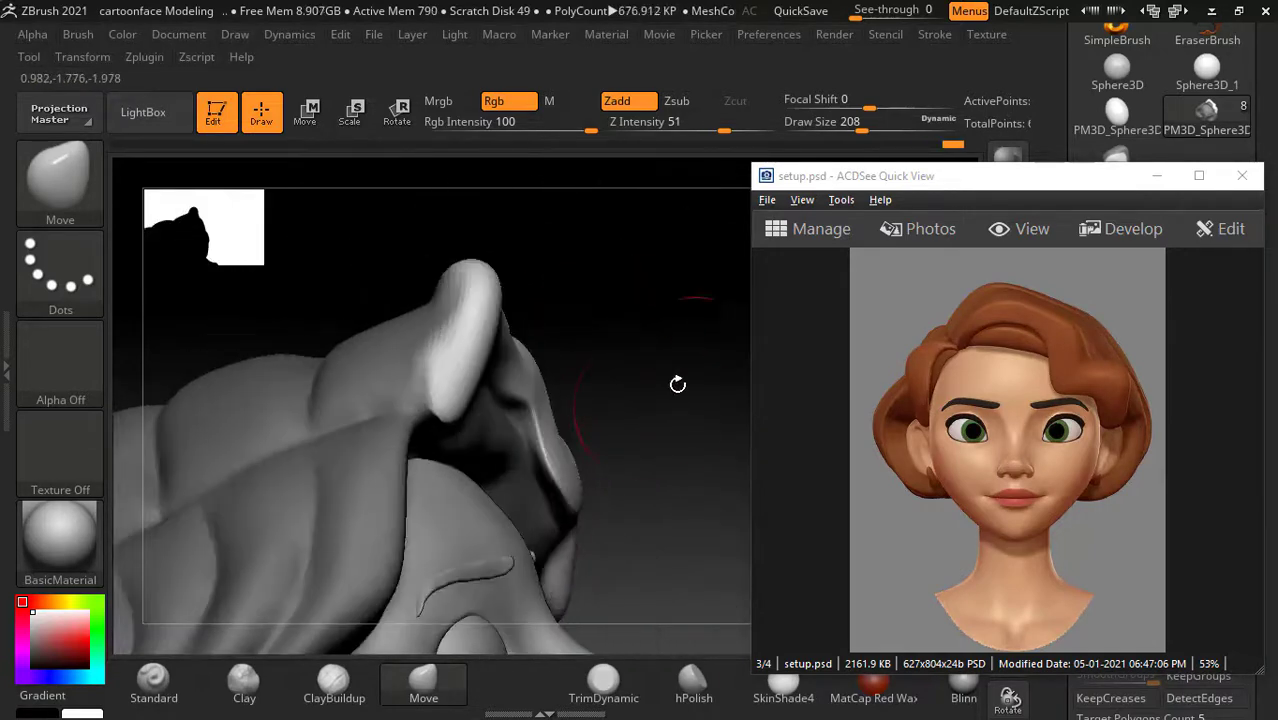
pyautogui.moveTo(638, 436)
pyautogui.mouseDown()
pyautogui.moveTo(679, 402)
pyautogui.moveTo(610, 454)
pyautogui.moveTo(662, 408)
pyautogui.moveTo(536, 462)
pyautogui.moveTo(580, 510)
pyautogui.moveTo(588, 558)
pyautogui.mouseUp()
pyautogui.moveTo(300, 450)
pyautogui.mouseDown()
pyautogui.moveTo(416, 408)
pyautogui.moveTo(495, 440)
pyautogui.moveTo(508, 380)
pyautogui.mouseUp()
# Step: Push the surface near the ear left and down, and reshape the side curl's tip
pyautogui.moveTo(489, 471)
pyautogui.mouseDown()
pyautogui.moveTo(633, 375)
pyautogui.moveTo(502, 504)
pyautogui.mouseUp()
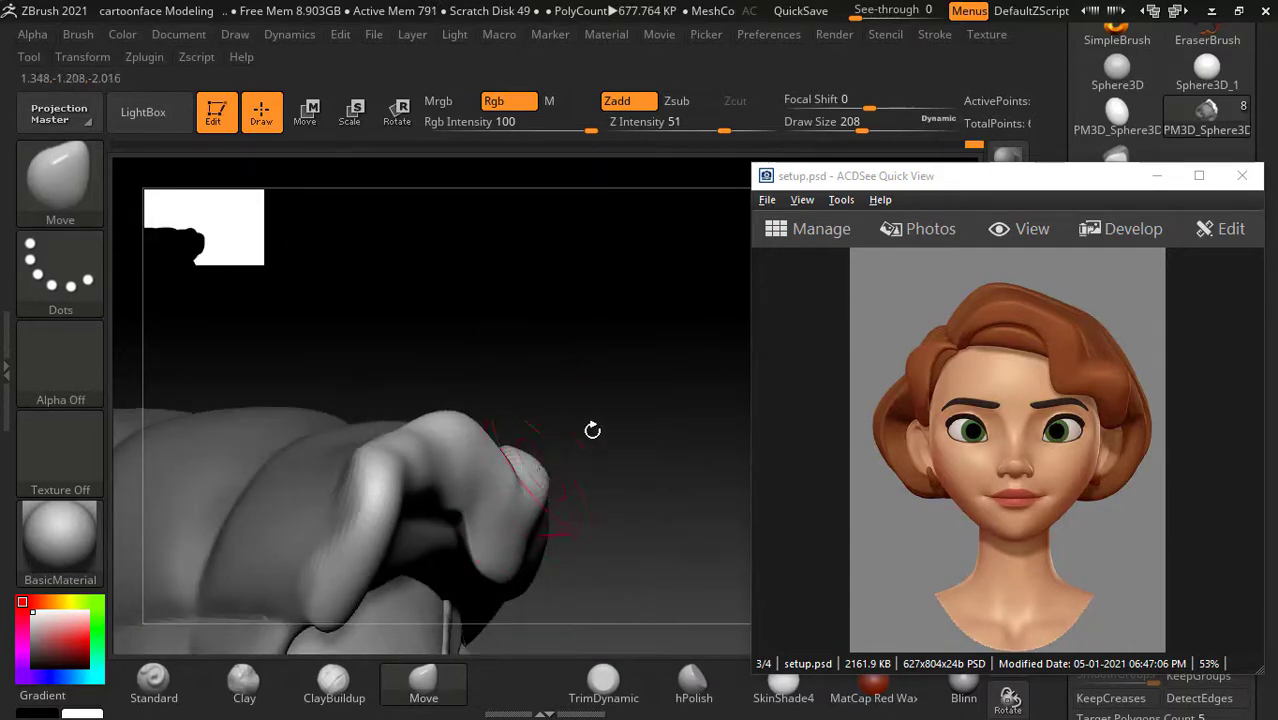
pyautogui.moveTo(592, 430)
pyautogui.mouseDown()
pyautogui.moveTo(600, 391)
pyautogui.moveTo(590, 394)
pyautogui.mouseUp()
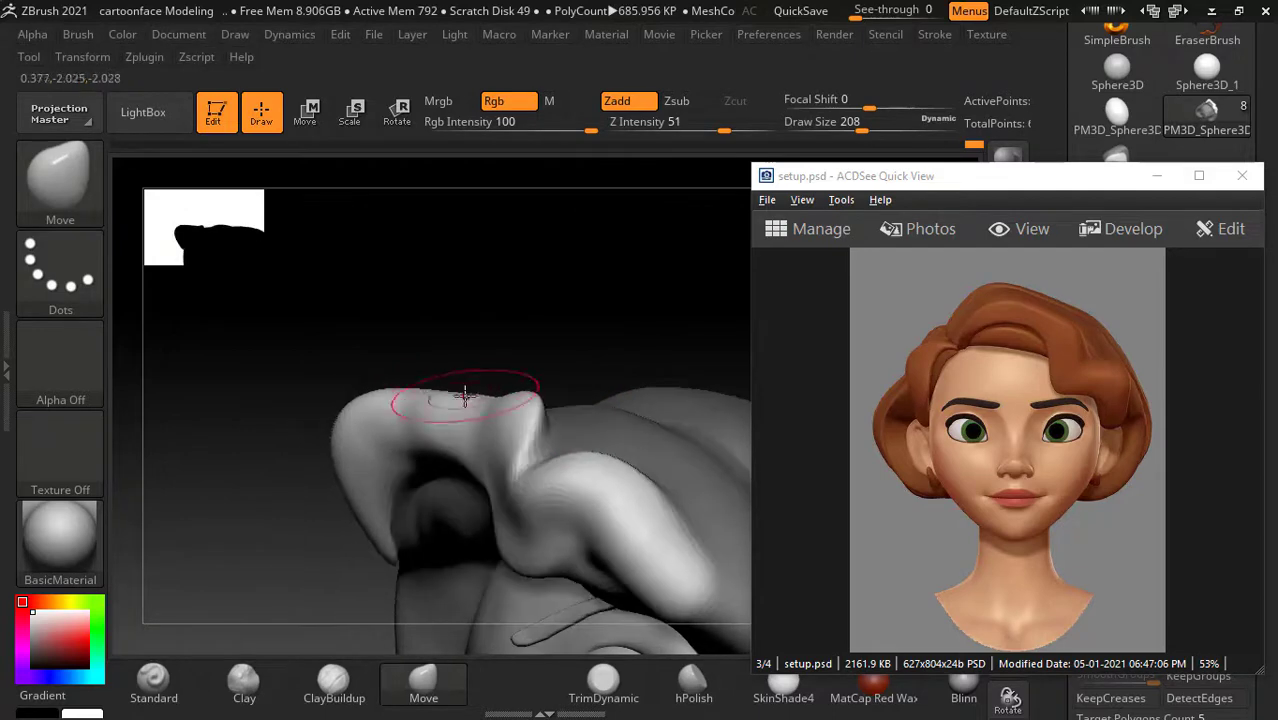
pyautogui.moveTo(462, 340)
pyautogui.mouseDown()
pyautogui.moveTo(476, 320)
pyautogui.moveTo(693, 357)
pyautogui.moveTo(699, 345)
pyautogui.moveTo(699, 368)
pyautogui.mouseUp()
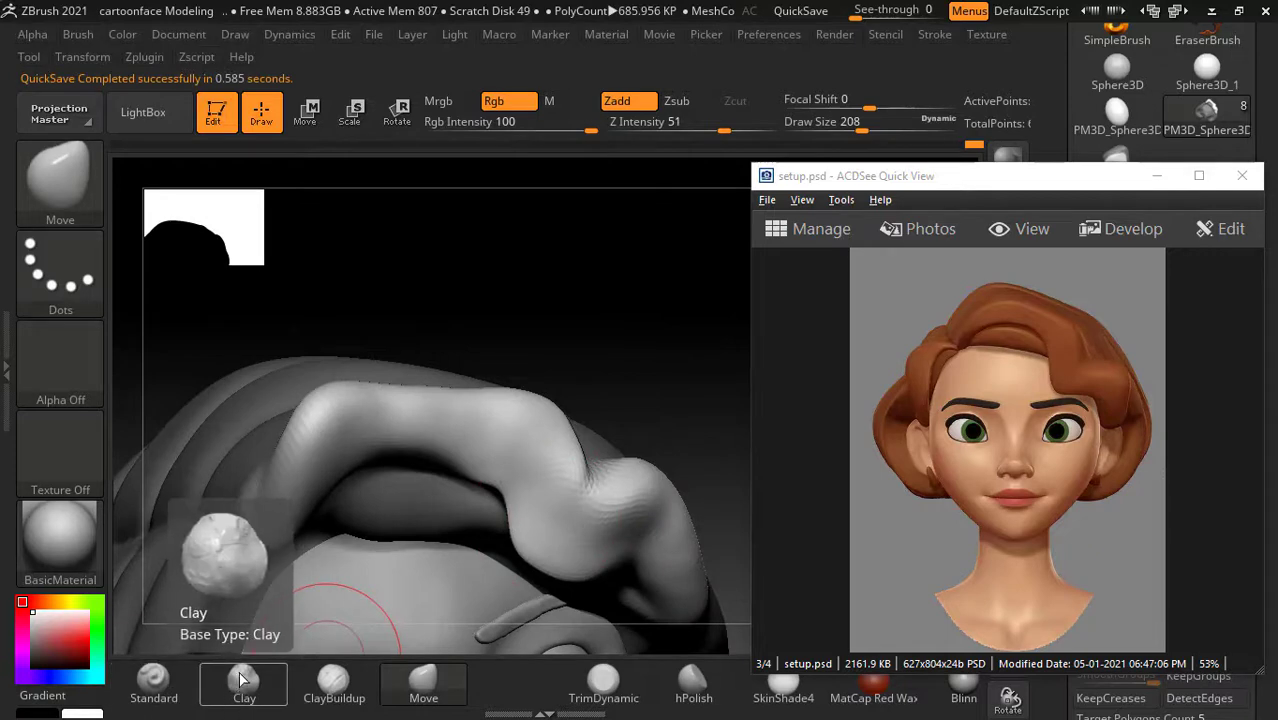
pyautogui.moveTo(700, 338)
pyautogui.mouseDown()
pyautogui.moveTo(710, 317)
pyautogui.moveTo(721, 346)
pyautogui.moveTo(600, 410)
pyautogui.mouseUp()
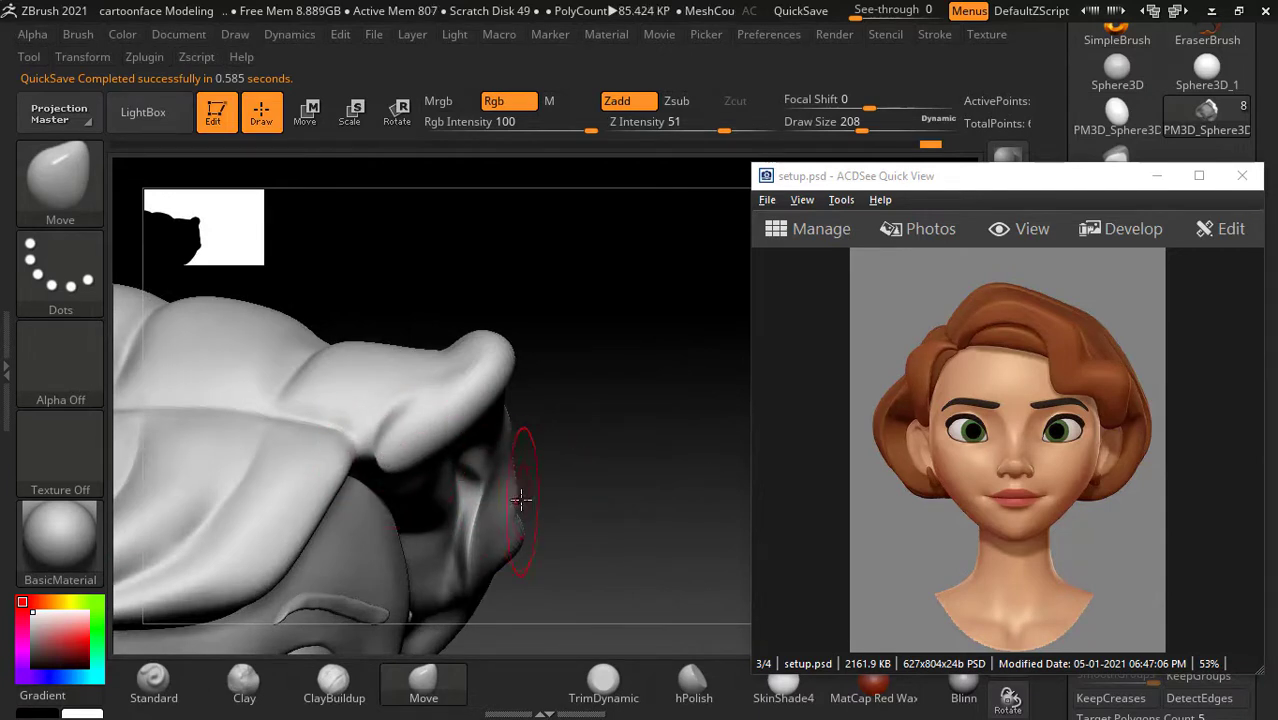
pyautogui.moveTo(380, 447); pyautogui.dragTo(354, 458)
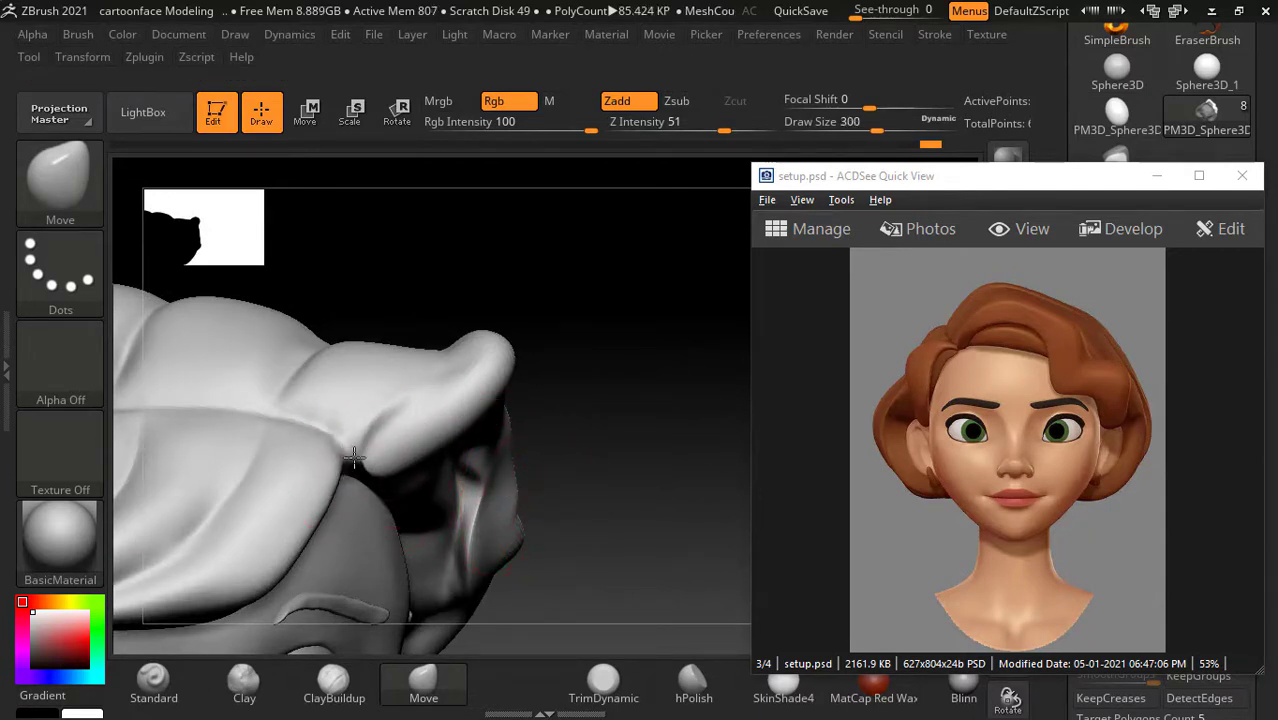
pyautogui.moveTo(676, 418)
pyautogui.mouseDown()
pyautogui.moveTo(685, 451)
pyautogui.moveTo(485, 390)
pyautogui.moveTo(413, 418)
pyautogui.mouseUp()
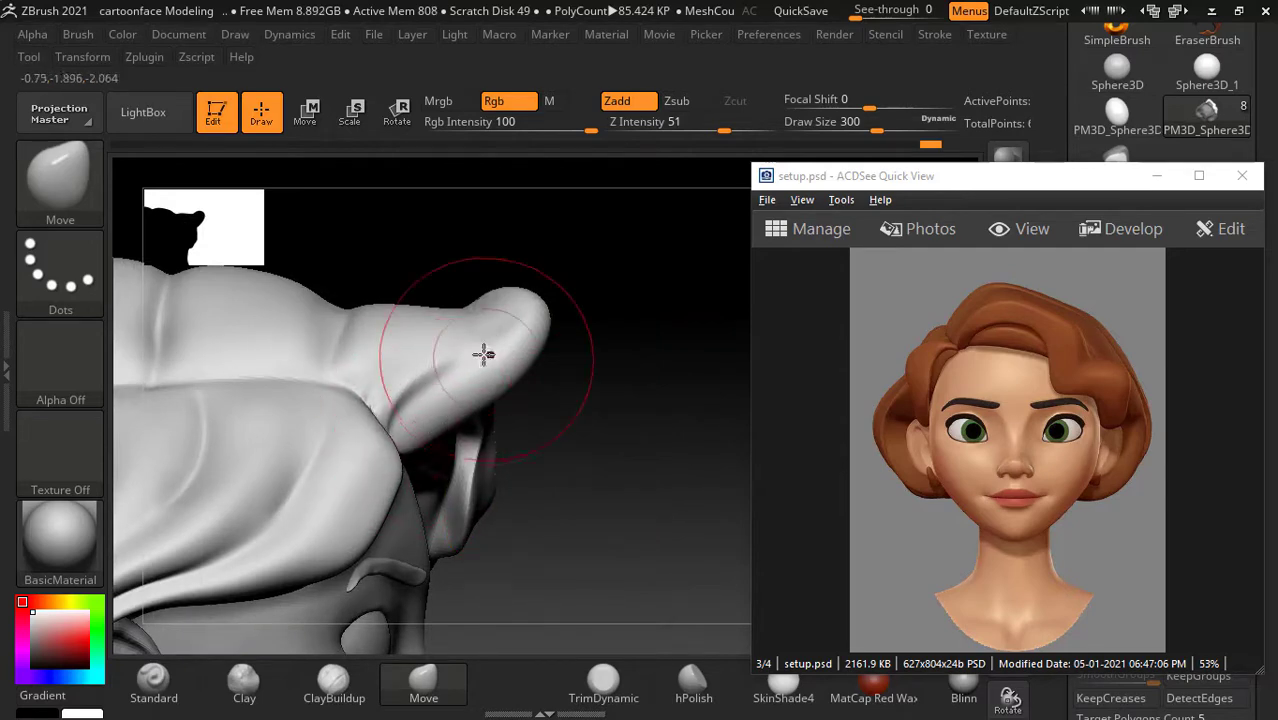
pyautogui.moveTo(471, 331)
pyautogui.mouseDown()
pyautogui.moveTo(465, 322)
pyautogui.moveTo(464, 333)
pyautogui.mouseUp()
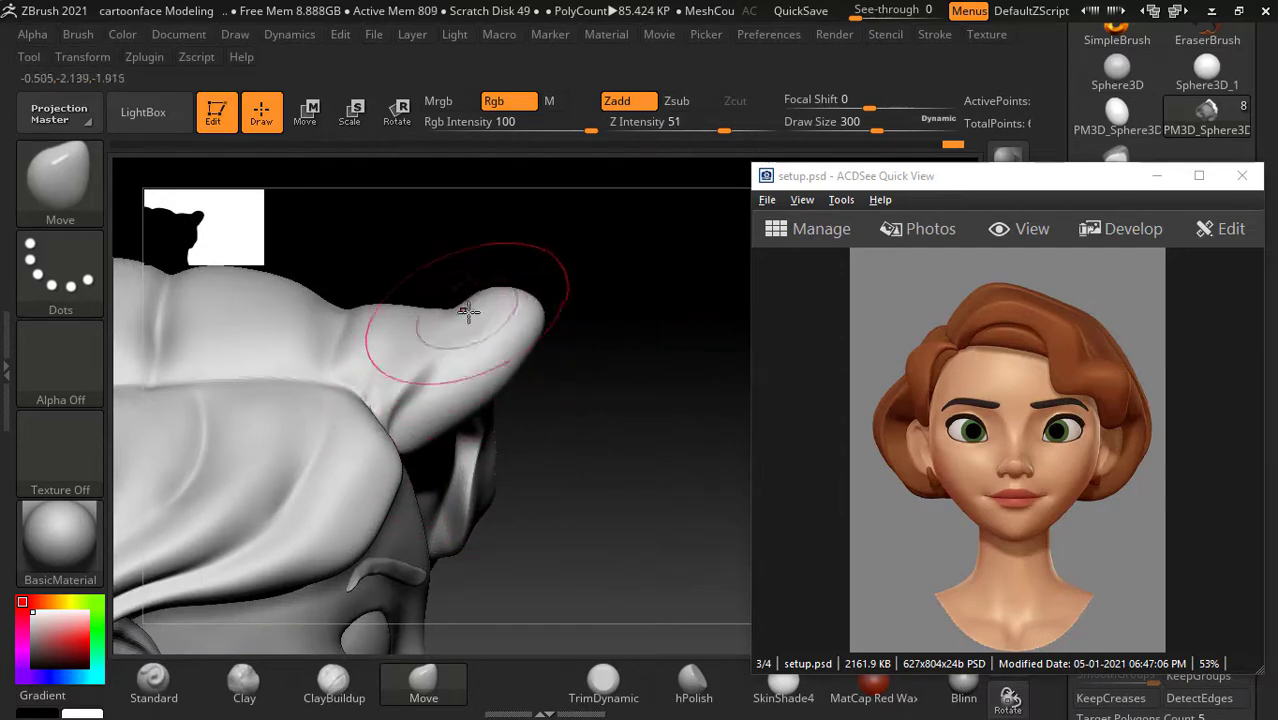
# Step: Deepen the indentation at the base of the lock, then inspect the brow area
pyautogui.moveTo(600, 290)
pyautogui.mouseDown()
pyautogui.moveTo(682, 337)
pyautogui.moveTo(700, 421)
pyautogui.moveTo(668, 434)
pyautogui.moveTo(446, 437)
pyautogui.moveTo(685, 452)
pyautogui.moveTo(690, 440)
pyautogui.moveTo(679, 489)
pyautogui.moveTo(363, 520)
pyautogui.mouseUp()
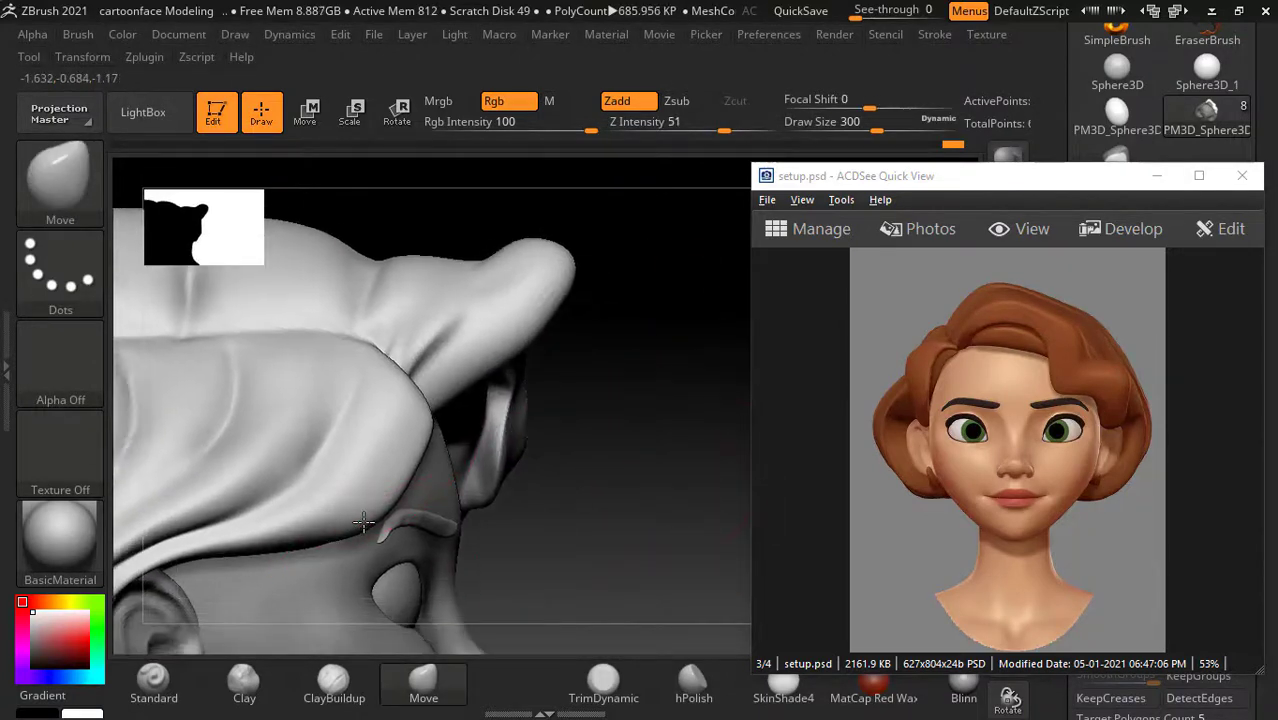
pyautogui.moveTo(406, 381); pyautogui.dragTo(404, 386)
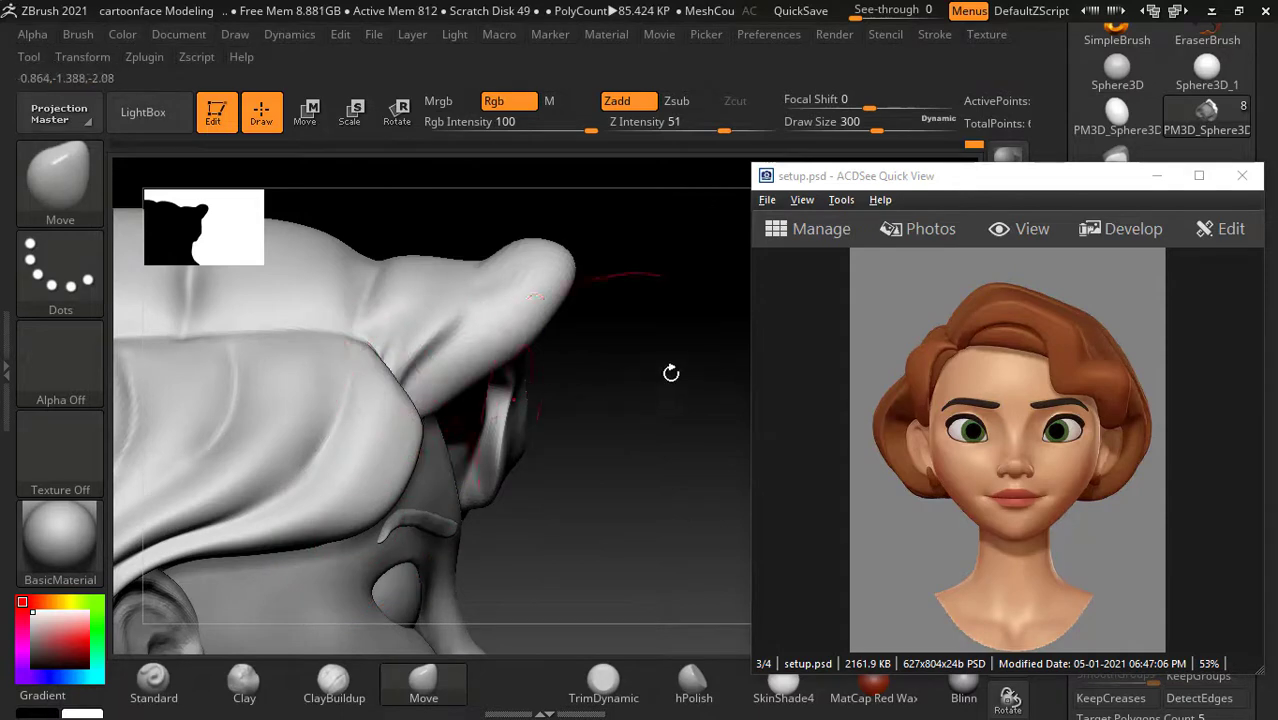
pyautogui.moveTo(671, 373); pyautogui.dragTo(679, 365)
pyautogui.moveTo(265, 337)
pyautogui.keyDown('alt'); pyautogui.mouseDown()
pyautogui.moveTo(379, 302)
pyautogui.moveTo(367, 329)
pyautogui.moveTo(388, 291)
pyautogui.moveTo(468, 430)
pyautogui.mouseUp(); pyautogui.keyUp('alt')
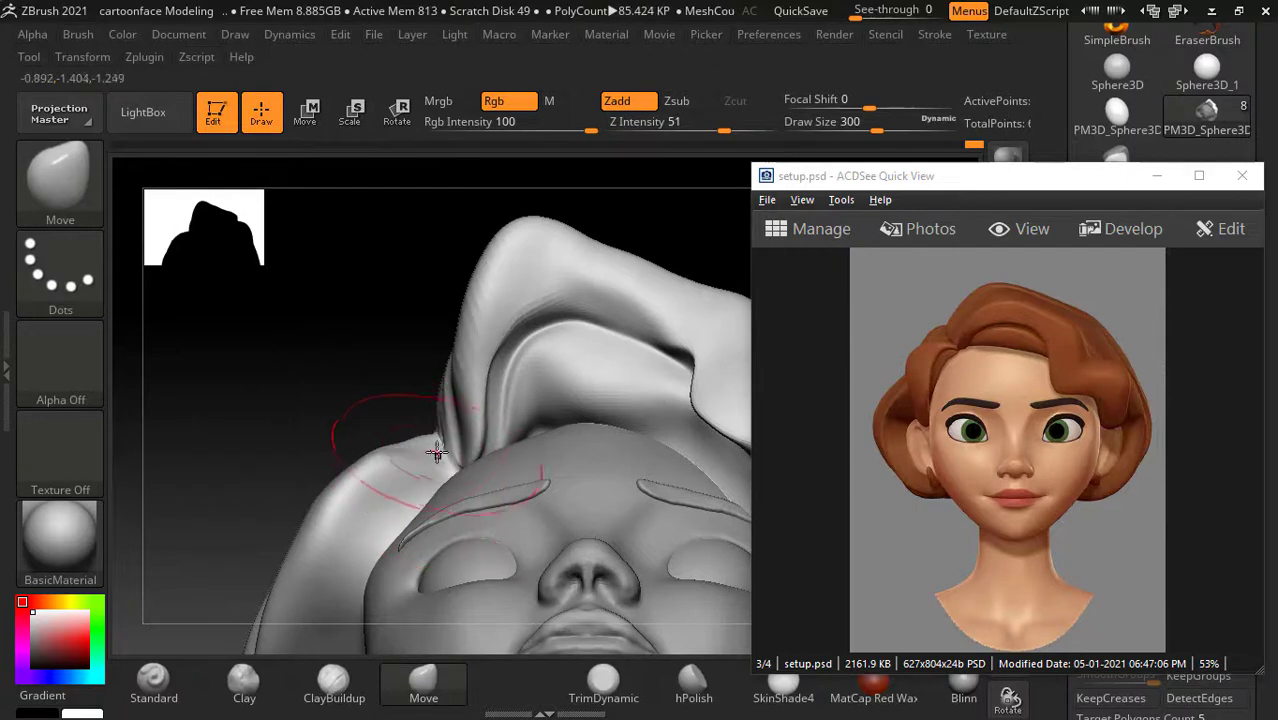
# Step: Pull the brow hair-lock tip slightly downward with the Move brush
pyautogui.moveTo(436, 452)
pyautogui.mouseDown()
pyautogui.moveTo(382, 314)
pyautogui.moveTo(630, 391)
pyautogui.moveTo(718, 444)
pyautogui.moveTo(730, 408)
pyautogui.moveTo(422, 285)
pyautogui.moveTo(585, 290)
pyautogui.mouseUp()
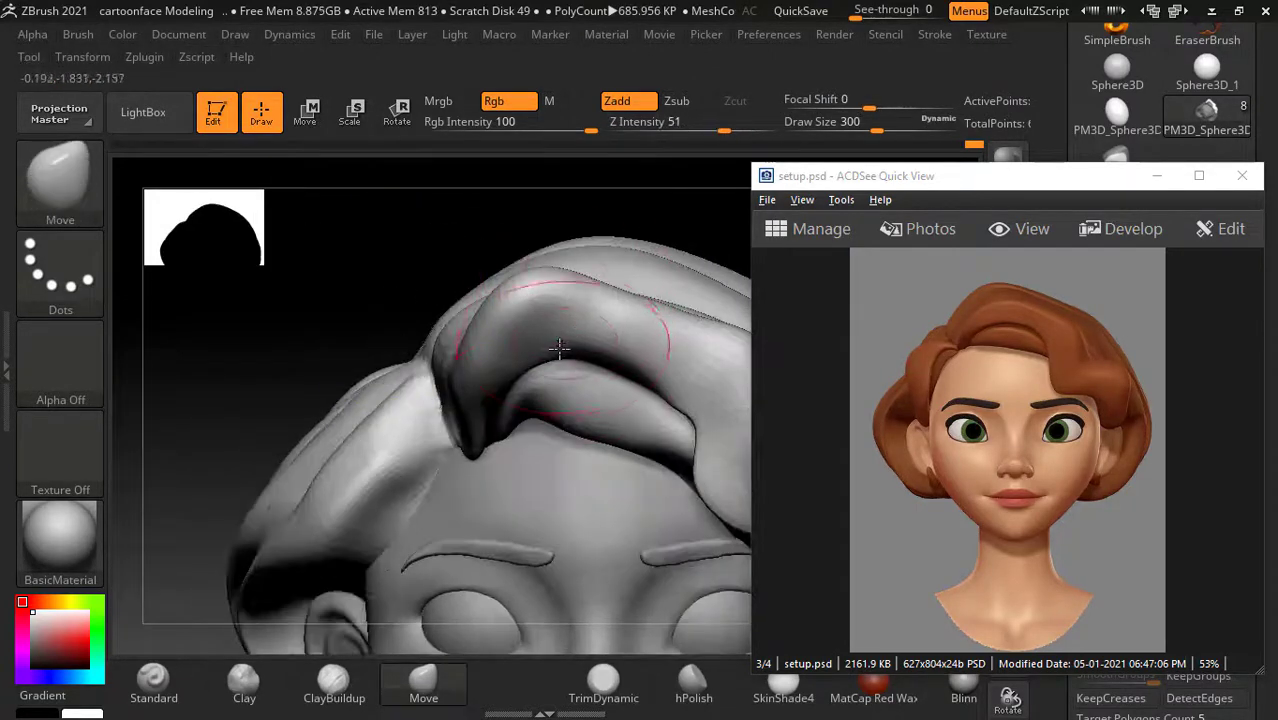
pyautogui.moveTo(399, 294)
pyautogui.mouseDown()
pyautogui.moveTo(630, 243)
pyautogui.moveTo(670, 209)
pyautogui.moveTo(645, 320)
pyautogui.mouseUp()
pyautogui.press('ctrl')
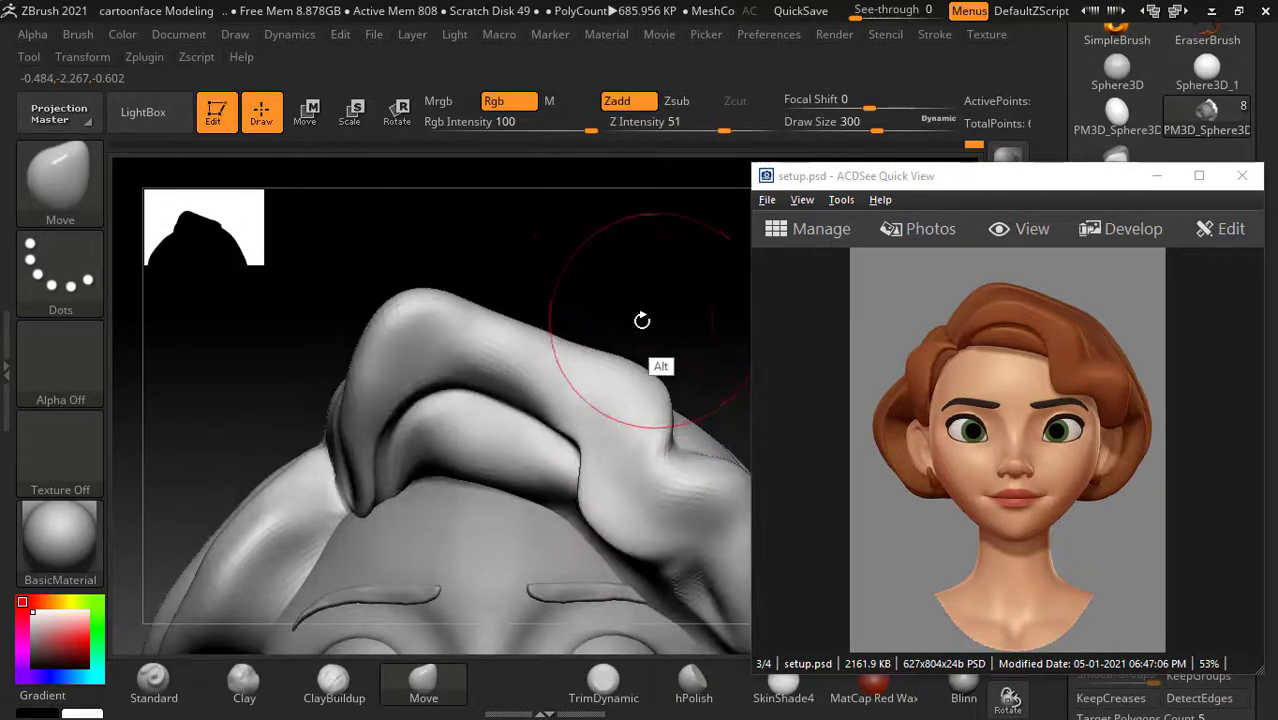
pyautogui.moveTo(485, 315); pyautogui.dragTo(485, 326)
# Step: Reshape and smooth the lock's middle and underside, then show reference.jpg in ACDSee
pyautogui.moveTo(542, 272)
pyautogui.mouseDown()
pyautogui.moveTo(735, 330)
pyautogui.moveTo(667, 373)
pyautogui.mouseUp()
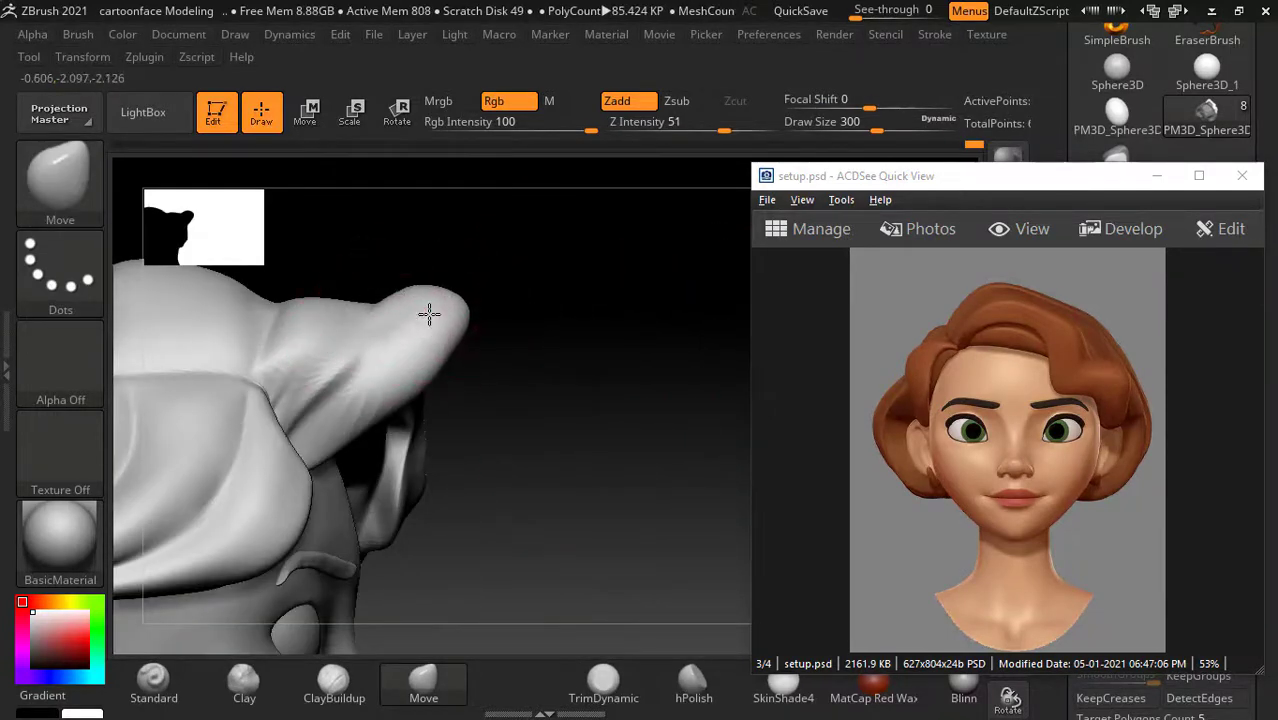
pyautogui.moveTo(370, 370); pyautogui.dragTo(356, 399)
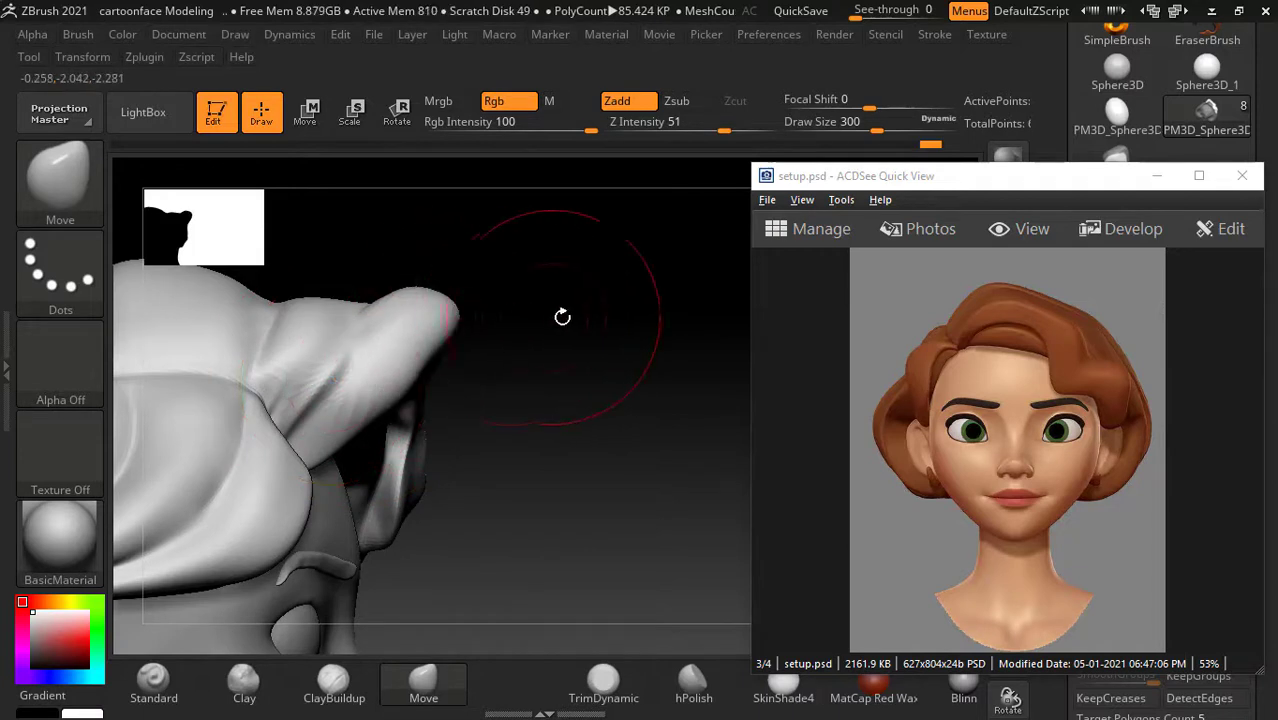
pyautogui.press('shift')
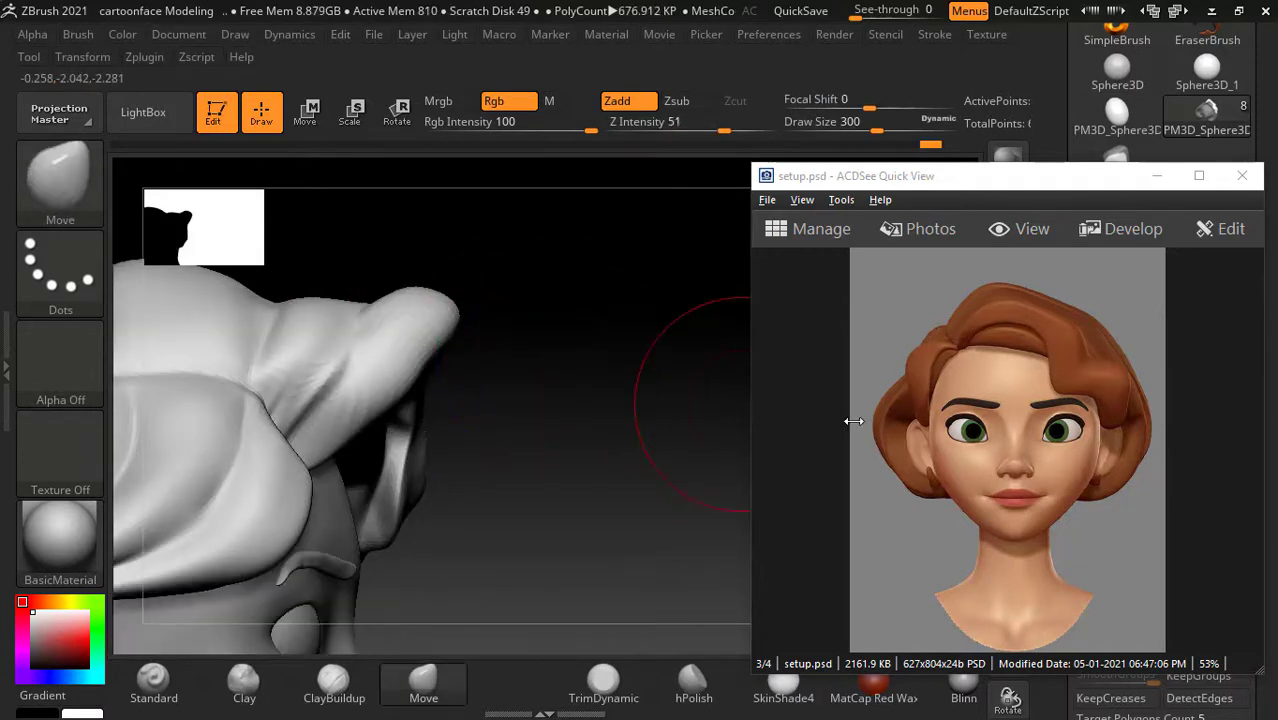
pyautogui.scroll(1, 1047, 405)
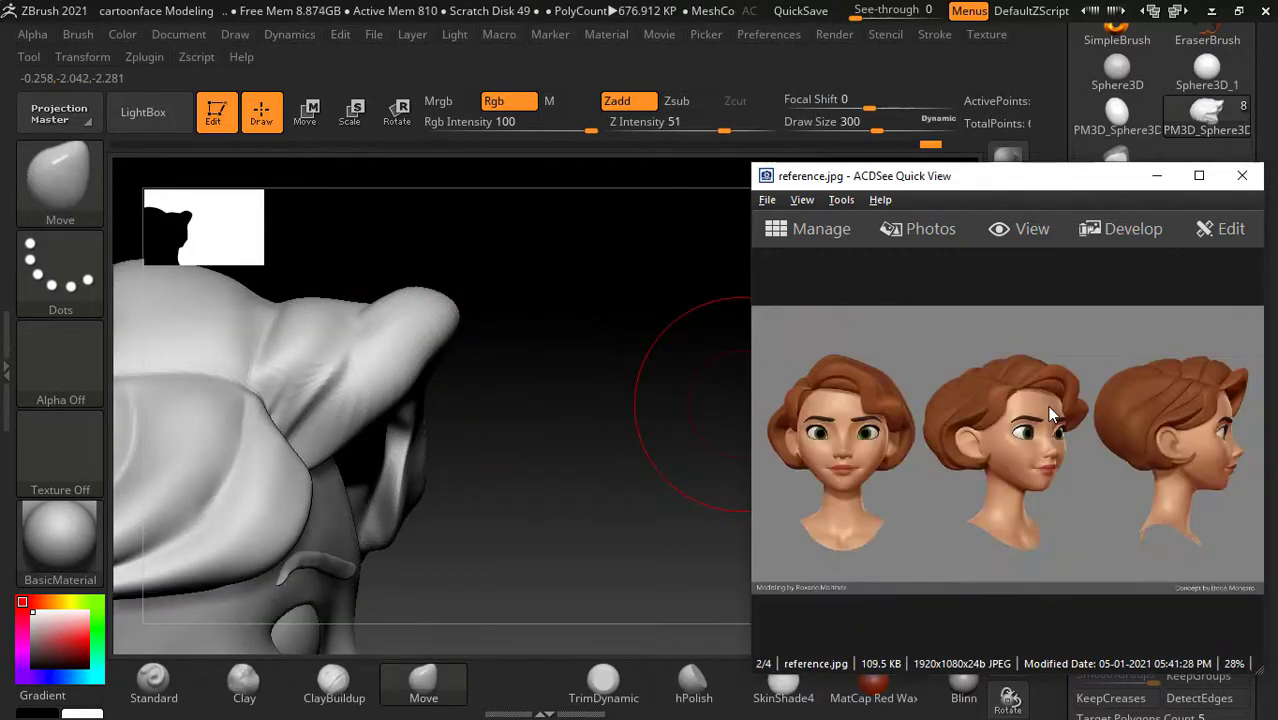
# Step: Pull the hair surface by the ear downward and nudge the strand tip into shape
pyautogui.moveTo(565, 360); pyautogui.dragTo(542, 365)
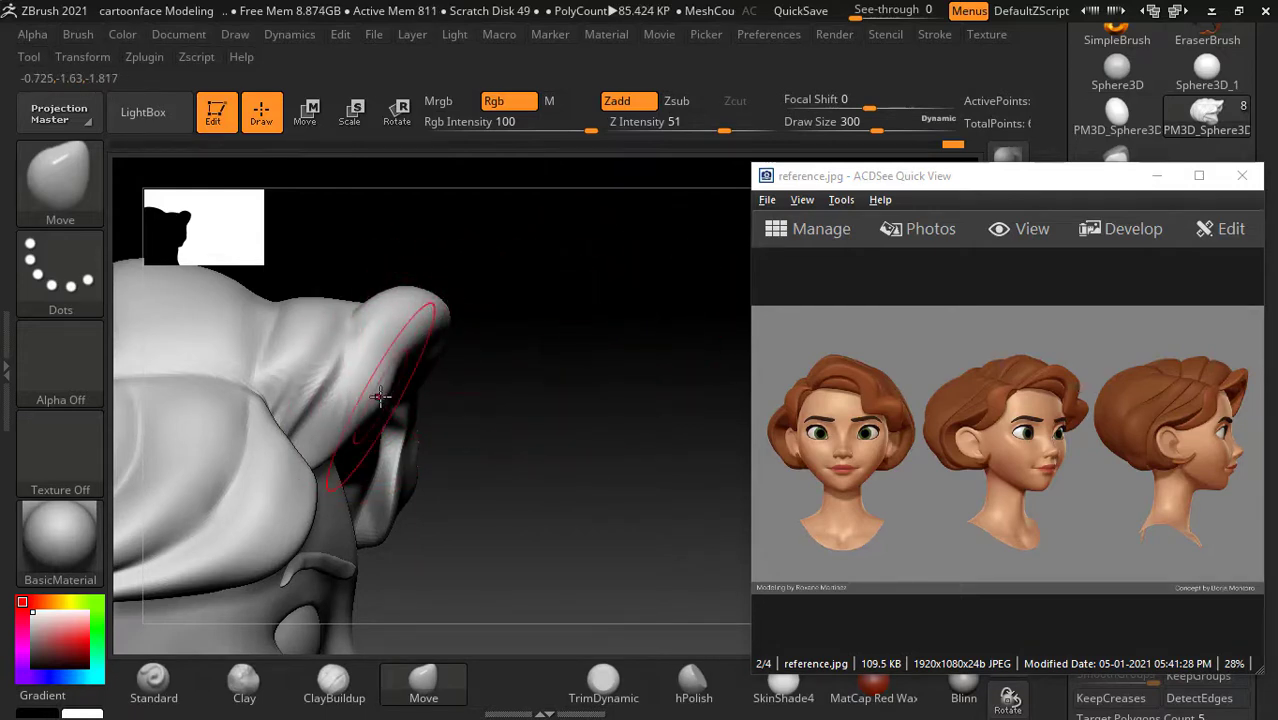
pyautogui.moveTo(565, 334); pyautogui.dragTo(300, 460)
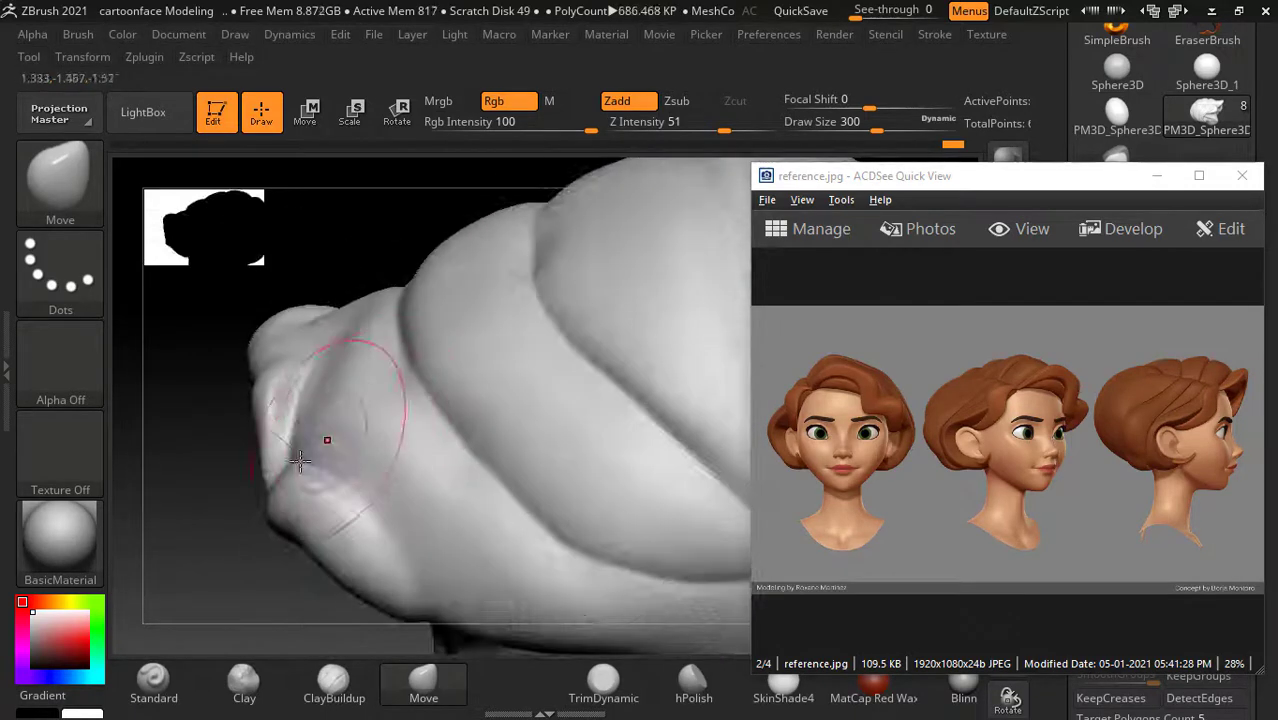
pyautogui.moveTo(240, 520); pyautogui.dragTo(268, 463)
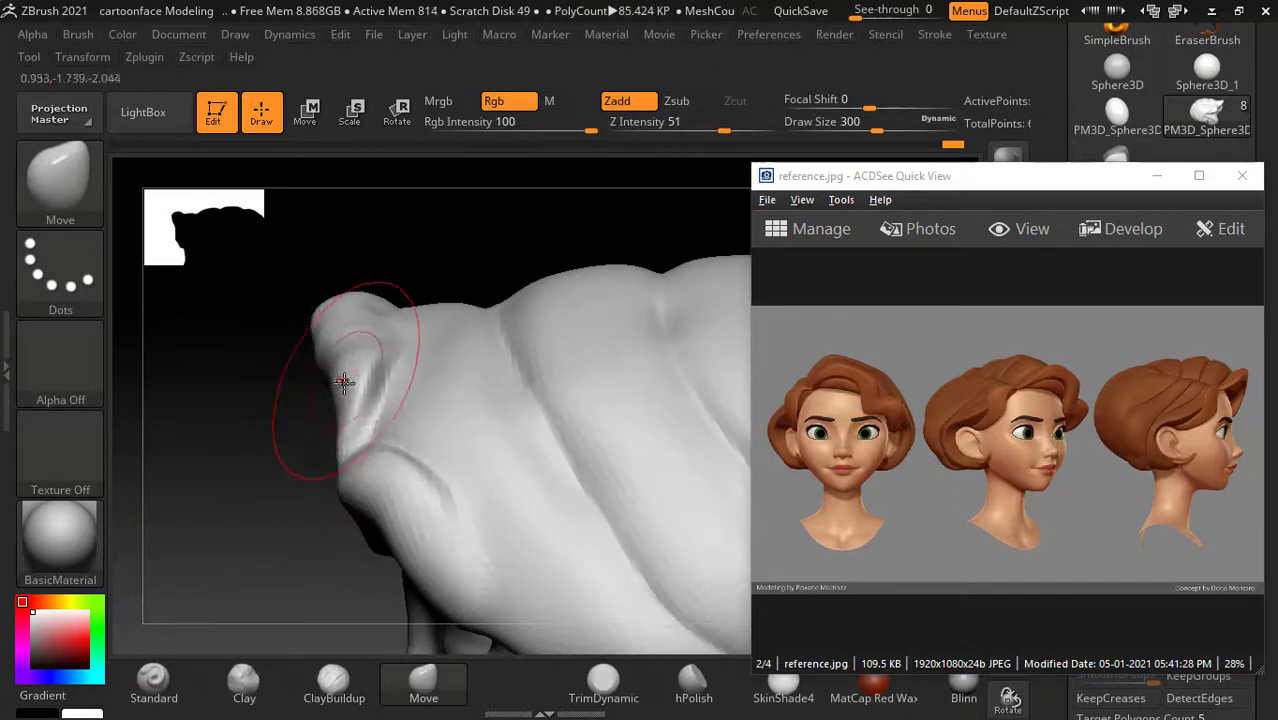
pyautogui.moveTo(343, 381); pyautogui.dragTo(338, 486)
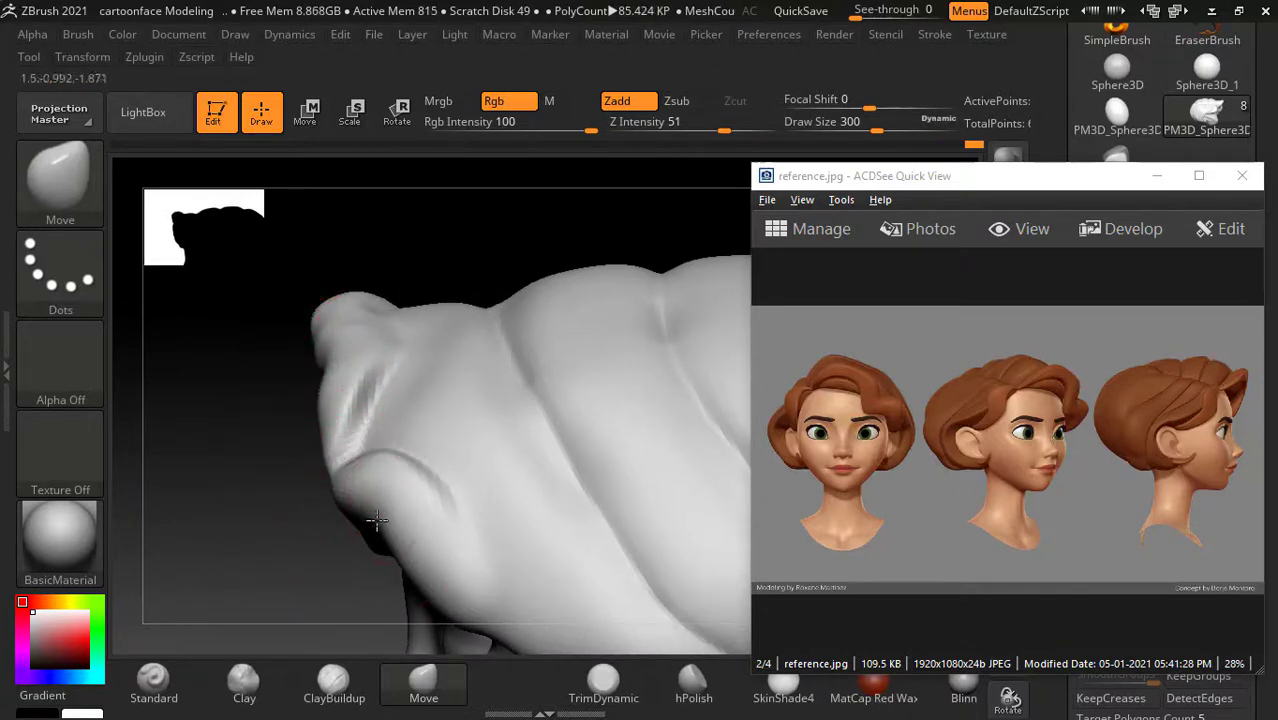
pyautogui.moveTo(263, 408)
pyautogui.mouseDown()
pyautogui.moveTo(266, 487)
pyautogui.moveTo(662, 442)
pyautogui.moveTo(616, 476)
pyautogui.moveTo(676, 457)
pyautogui.mouseUp()
pyautogui.moveTo(586, 484); pyautogui.dragTo(436, 528)
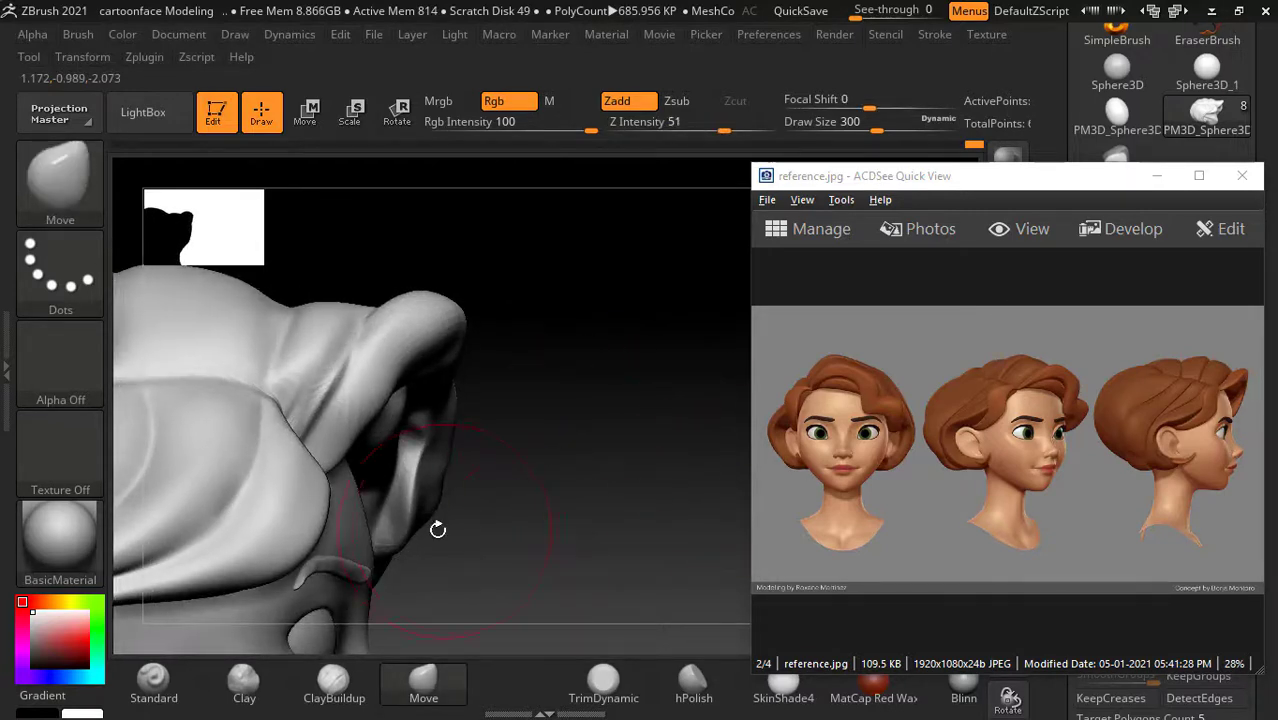
pyautogui.moveTo(579, 479); pyautogui.dragTo(386, 540)
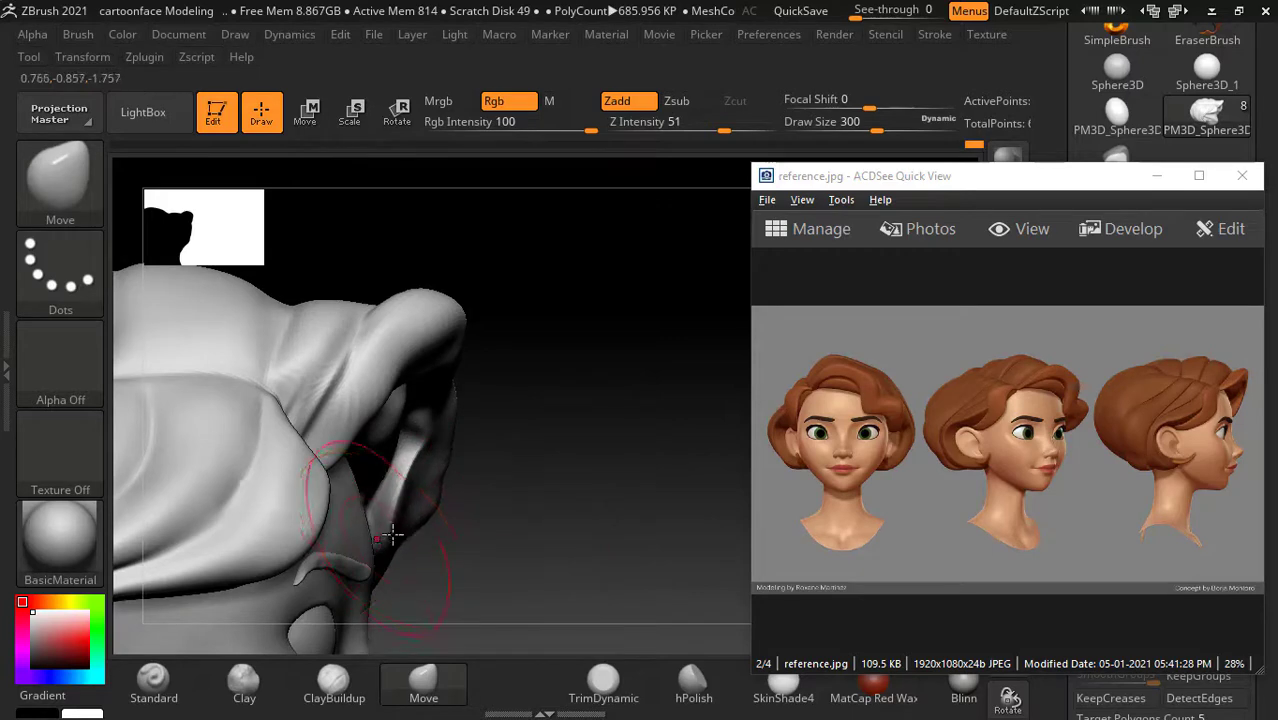
pyautogui.moveTo(540, 500)
pyautogui.mouseDown()
pyautogui.moveTo(582, 479)
pyautogui.moveTo(688, 368)
pyautogui.moveTo(667, 362)
pyautogui.moveTo(630, 408)
pyautogui.mouseUp()
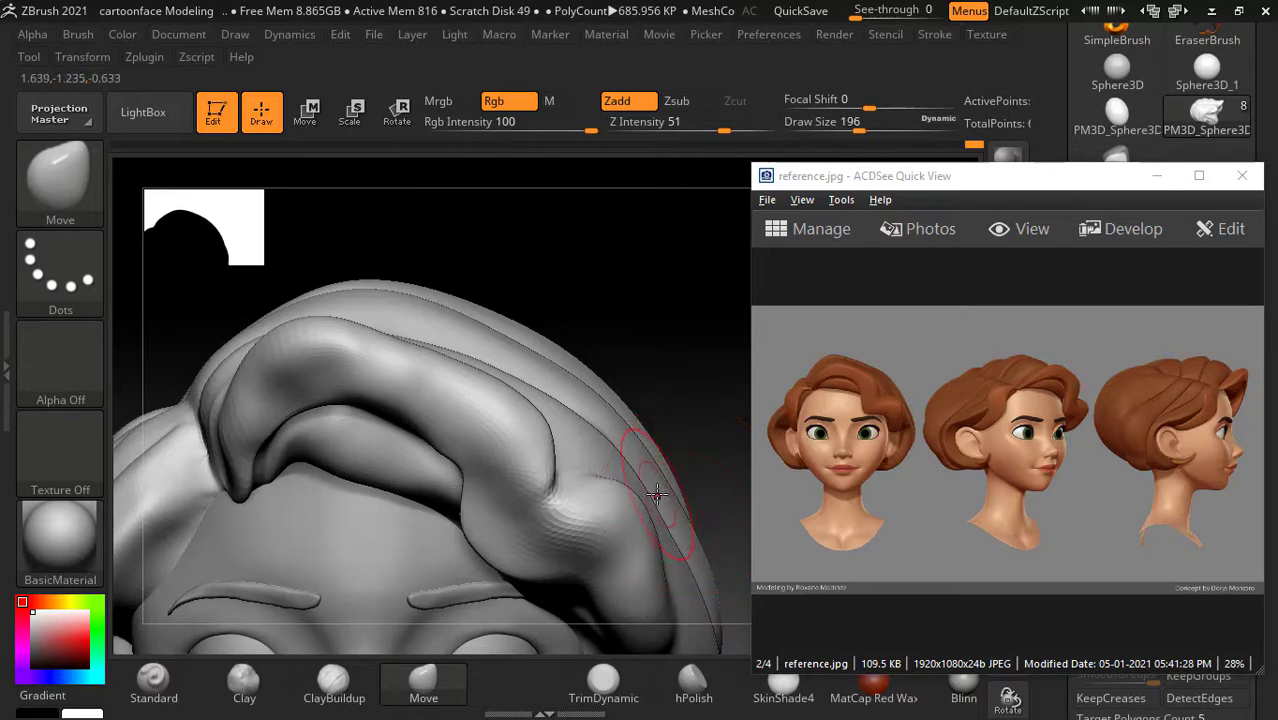
pyautogui.moveTo(685, 459)
pyautogui.mouseDown()
pyautogui.moveTo(705, 380)
pyautogui.moveTo(662, 362)
pyautogui.moveTo(730, 311)
pyautogui.moveTo(669, 291)
pyautogui.moveTo(725, 291)
pyautogui.moveTo(718, 305)
pyautogui.mouseUp()
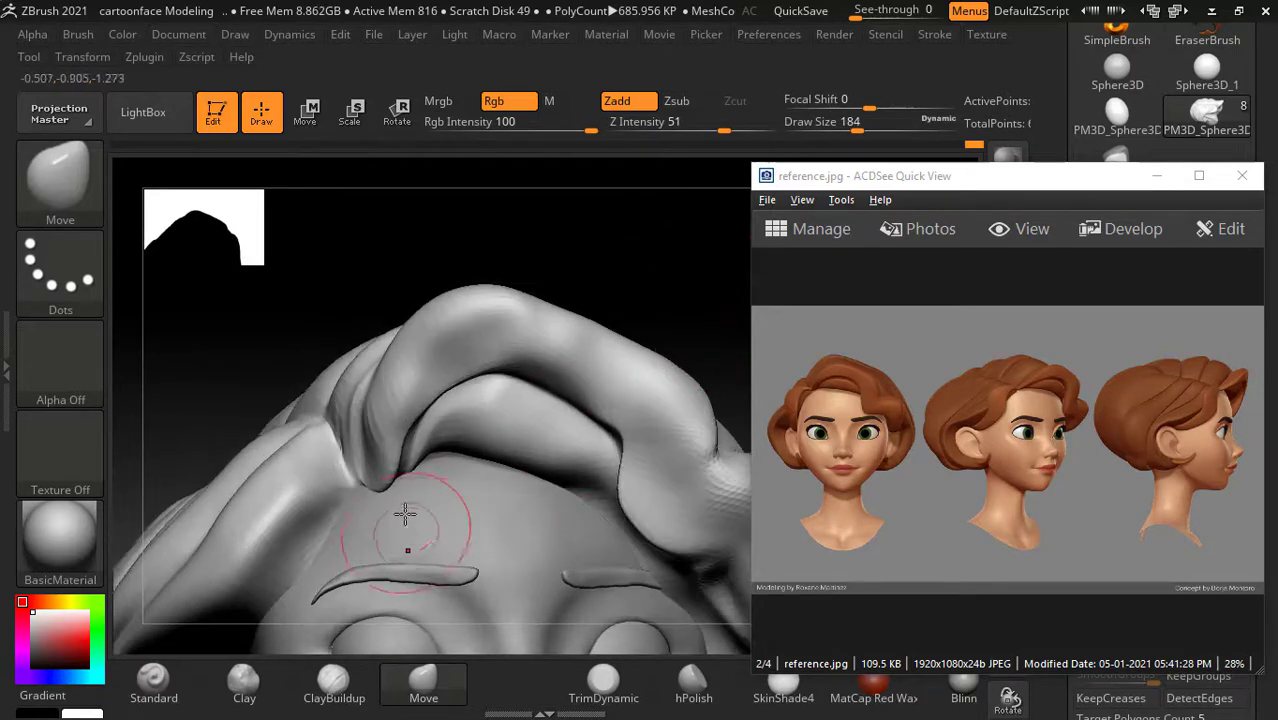
pyautogui.moveTo(405, 515); pyautogui.dragTo(371, 512)
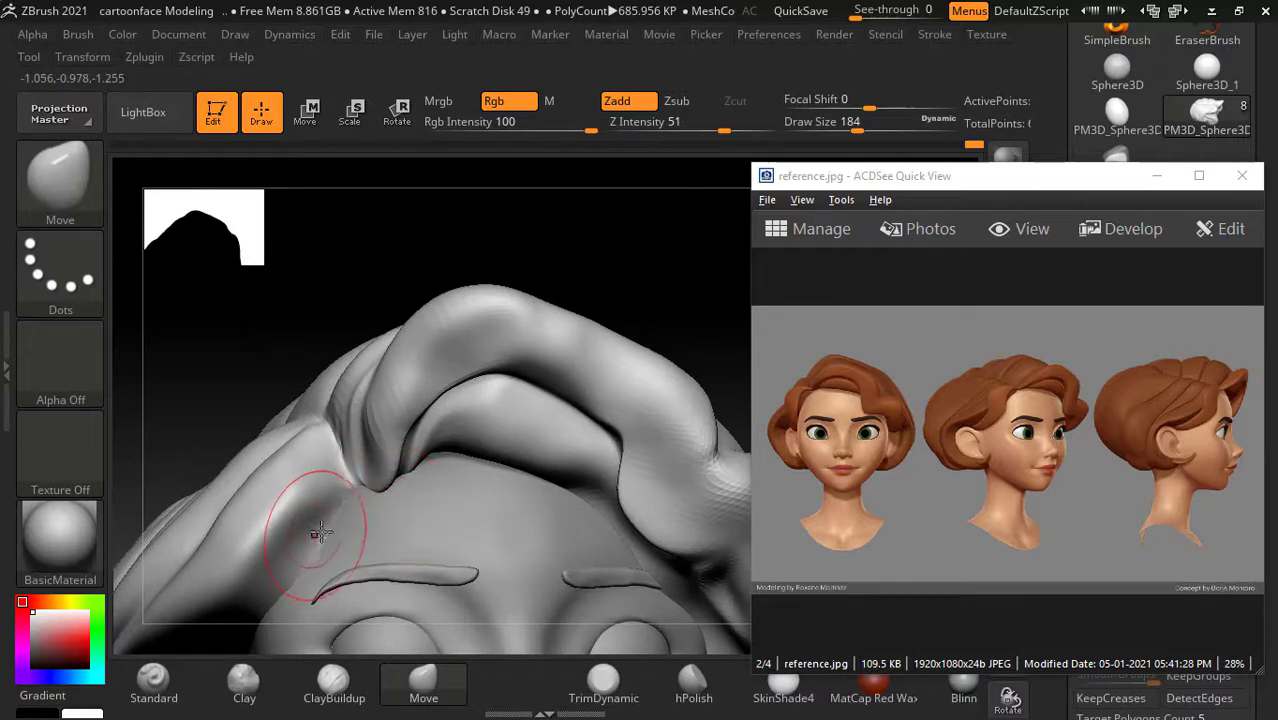
pyautogui.moveTo(689, 308)
pyautogui.mouseDown()
pyautogui.moveTo(684, 285)
pyautogui.moveTo(650, 348)
pyautogui.mouseUp()
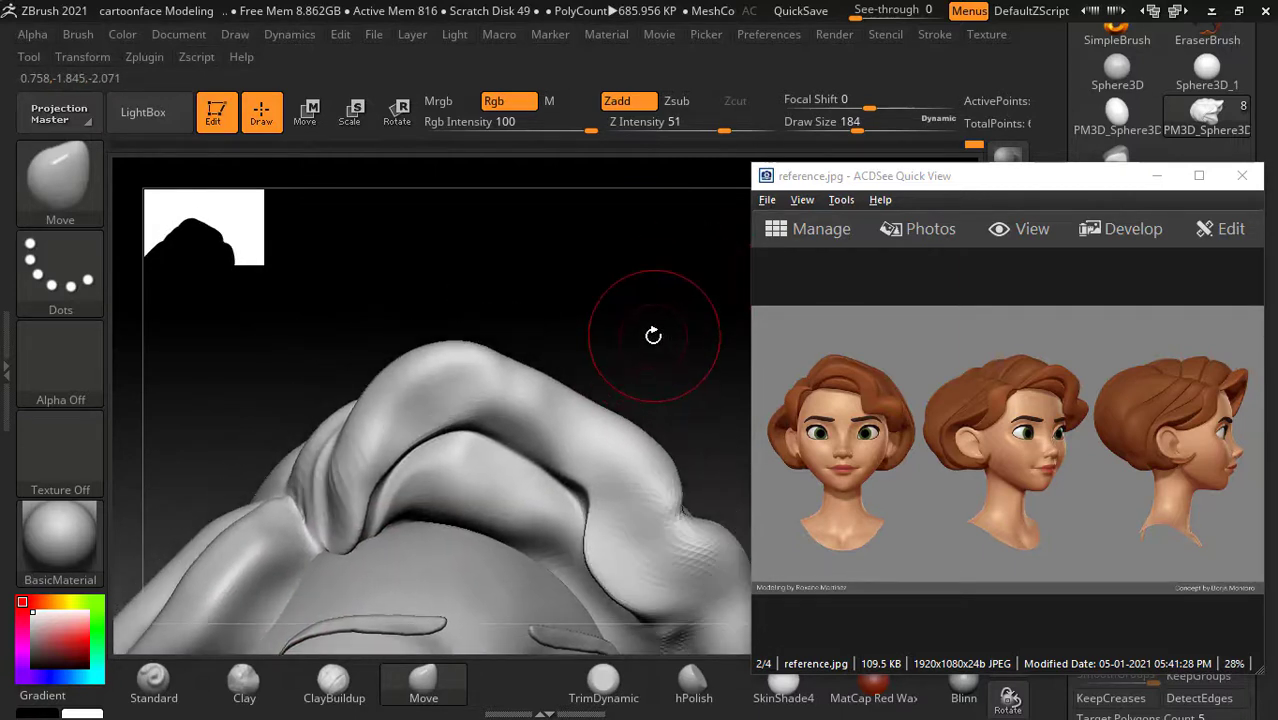
# Step: Build up and round the top of the fringe strand with a surface-building brush
pyautogui.click(154, 685)
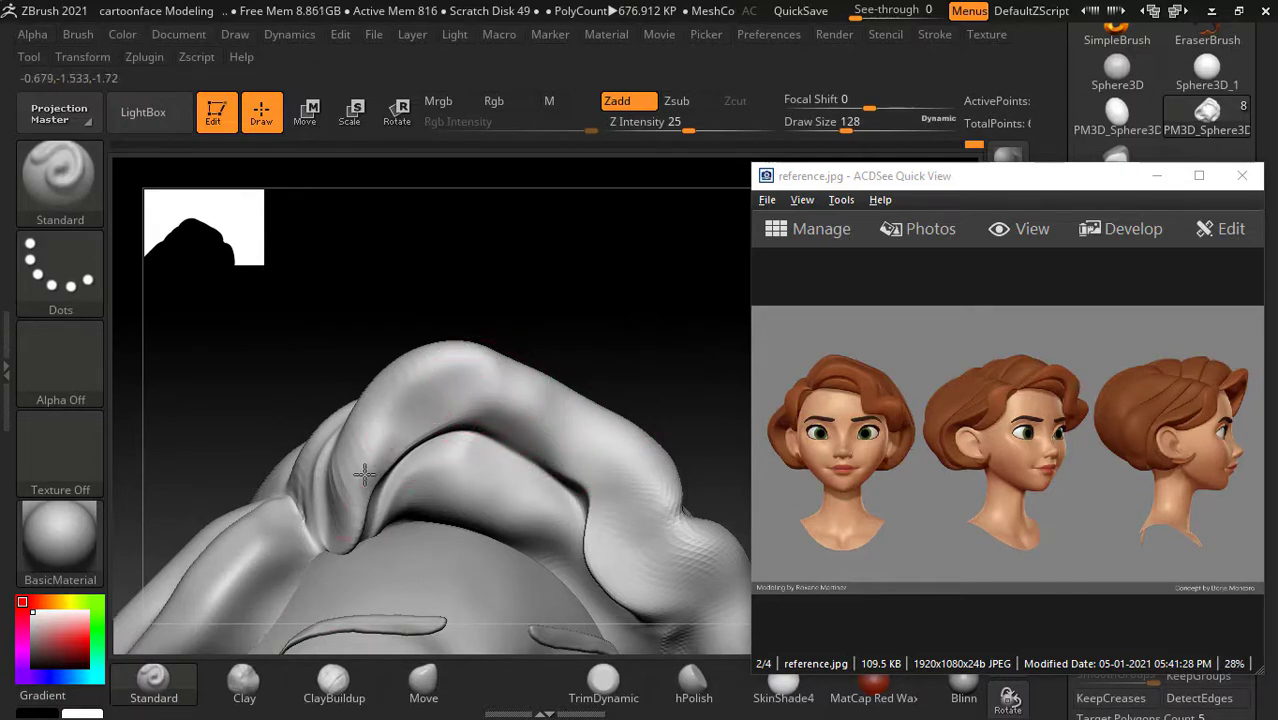
pyautogui.moveTo(364, 474); pyautogui.dragTo(438, 380)
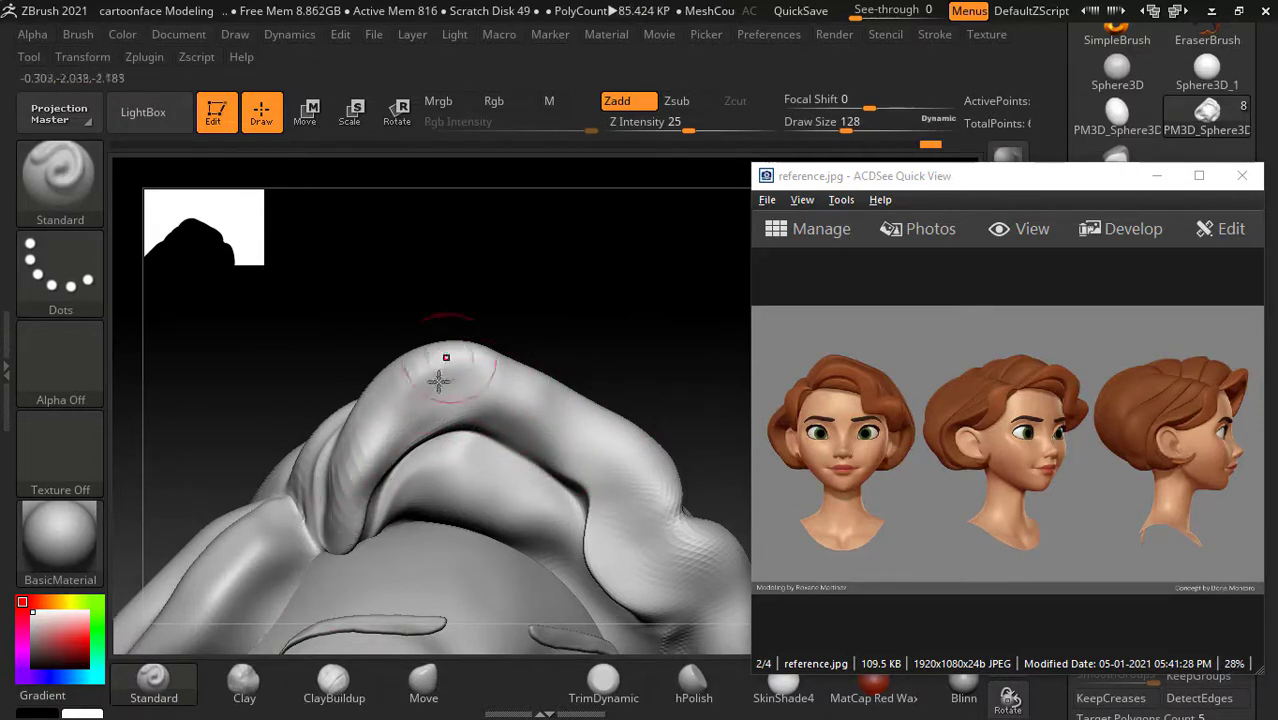
pyautogui.moveTo(617, 300); pyautogui.dragTo(572, 334)
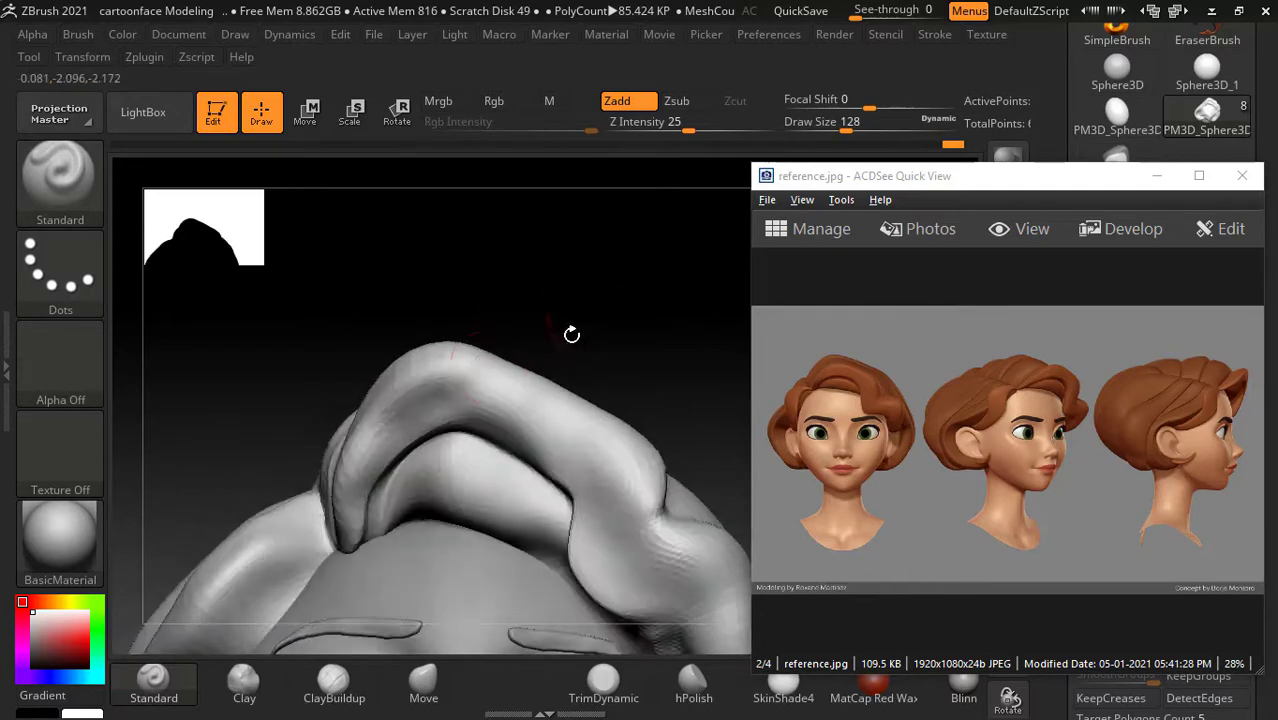
pyautogui.moveTo(456, 361)
pyautogui.mouseDown()
pyautogui.moveTo(671, 387)
pyautogui.moveTo(568, 283)
pyautogui.moveTo(608, 334)
pyautogui.moveTo(476, 437)
pyautogui.moveTo(467, 500)
pyautogui.moveTo(471, 422)
pyautogui.moveTo(510, 520)
pyautogui.moveTo(549, 543)
pyautogui.moveTo(554, 501)
pyautogui.moveTo(617, 587)
pyautogui.mouseUp()
pyautogui.moveTo(693, 404)
pyautogui.mouseDown()
pyautogui.moveTo(570, 456)
pyautogui.moveTo(532, 457)
pyautogui.moveTo(430, 417)
pyautogui.moveTo(542, 442)
pyautogui.moveTo(508, 479)
pyautogui.moveTo(572, 514)
pyautogui.mouseUp()
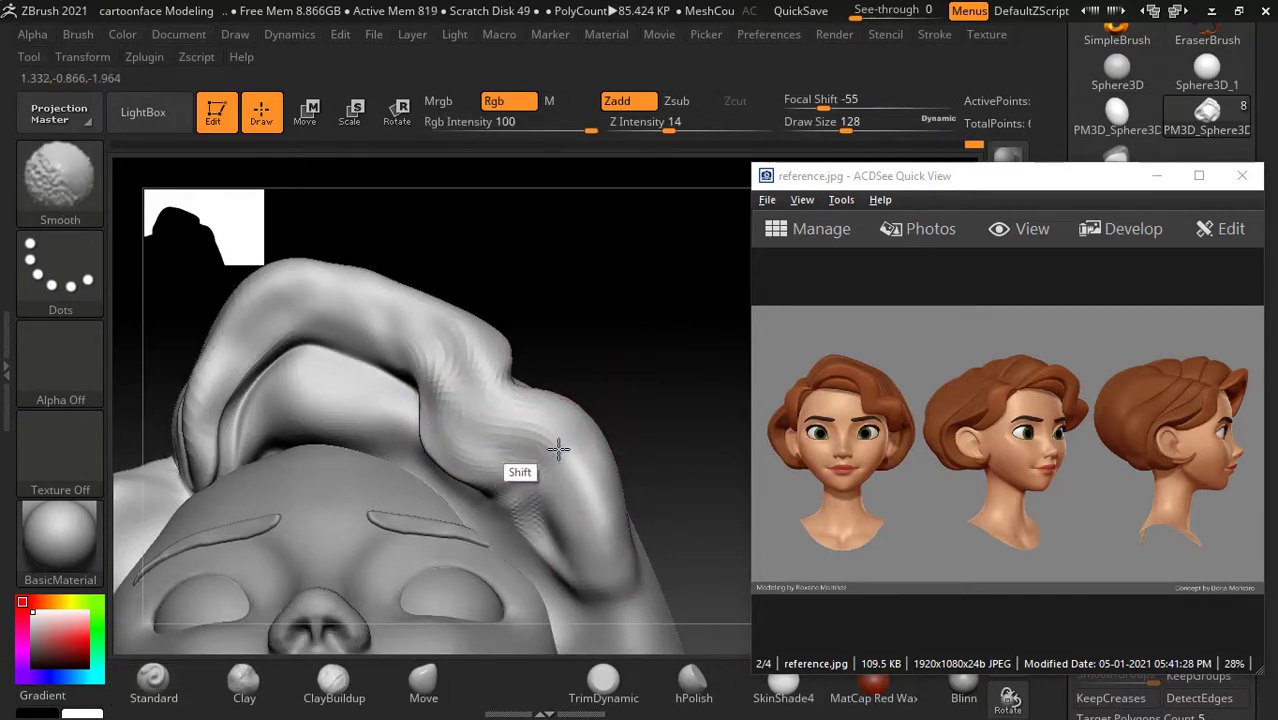
pyautogui.moveTo(542, 297)
pyautogui.mouseDown()
pyautogui.moveTo(465, 362)
pyautogui.moveTo(294, 277)
pyautogui.moveTo(402, 322)
pyautogui.moveTo(285, 300)
pyautogui.moveTo(328, 328)
pyautogui.moveTo(370, 333)
pyautogui.moveTo(322, 293)
pyautogui.moveTo(396, 326)
pyautogui.mouseUp()
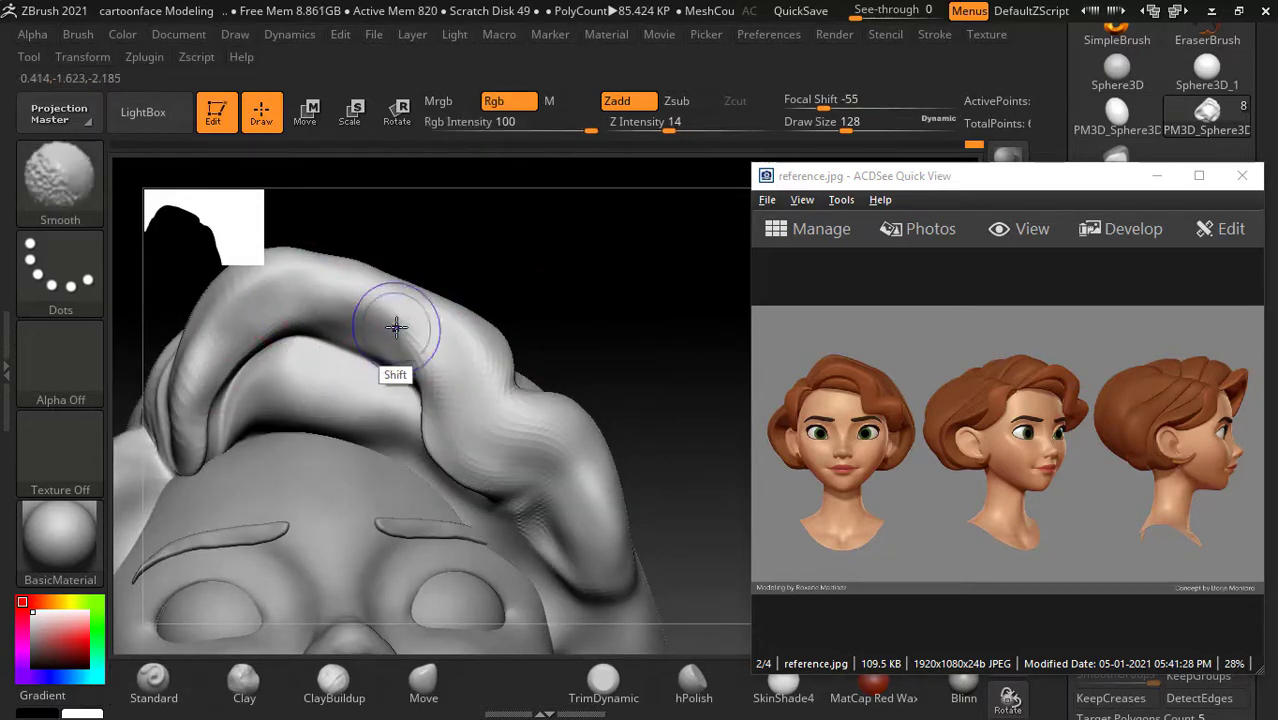
pyautogui.moveTo(580, 300)
pyautogui.mouseDown()
pyautogui.moveTo(633, 291)
pyautogui.moveTo(682, 246)
pyautogui.moveTo(697, 310)
pyautogui.moveTo(679, 285)
pyautogui.moveTo(676, 311)
pyautogui.moveTo(465, 431)
pyautogui.mouseUp()
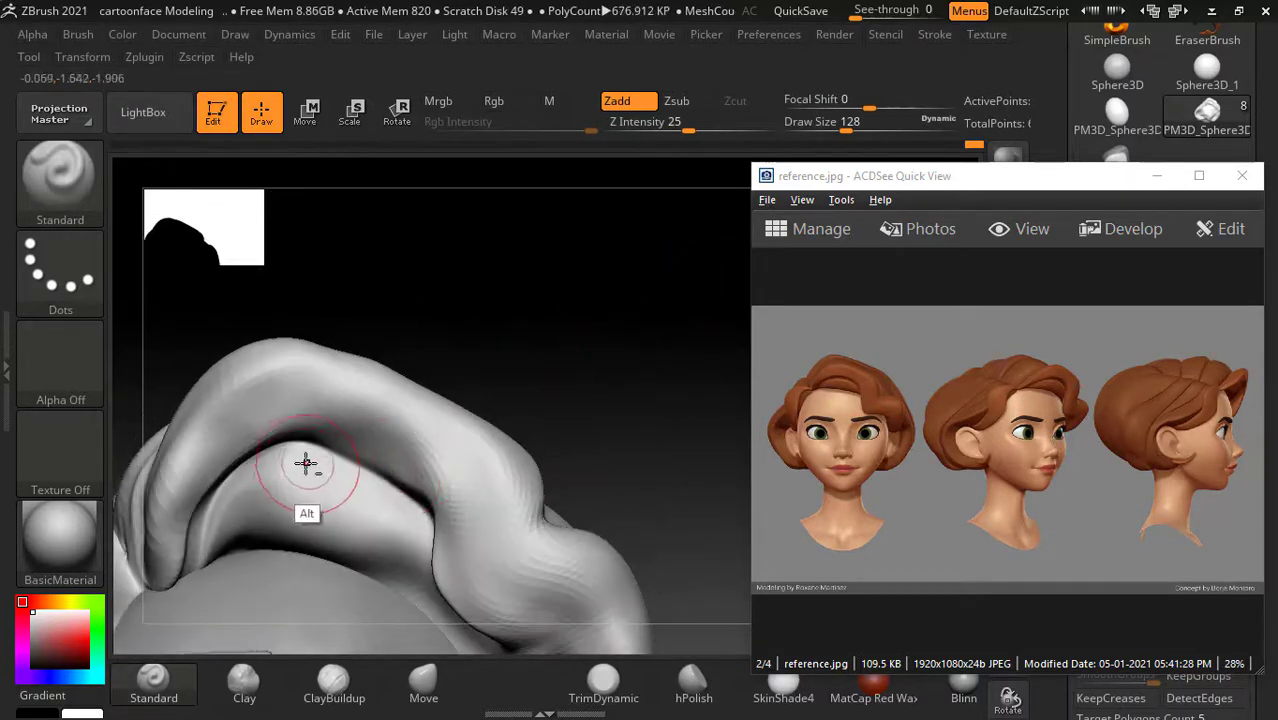
# Step: Carve and deepen the crease under the strand, smoothing its surface
pyautogui.moveTo(306, 462)
pyautogui.keyDown('alt'); pyautogui.mouseDown()
pyautogui.moveTo(242, 479)
pyautogui.moveTo(191, 570)
pyautogui.moveTo(291, 459)
pyautogui.moveTo(234, 502)
pyautogui.mouseUp(); pyautogui.keyUp('alt')
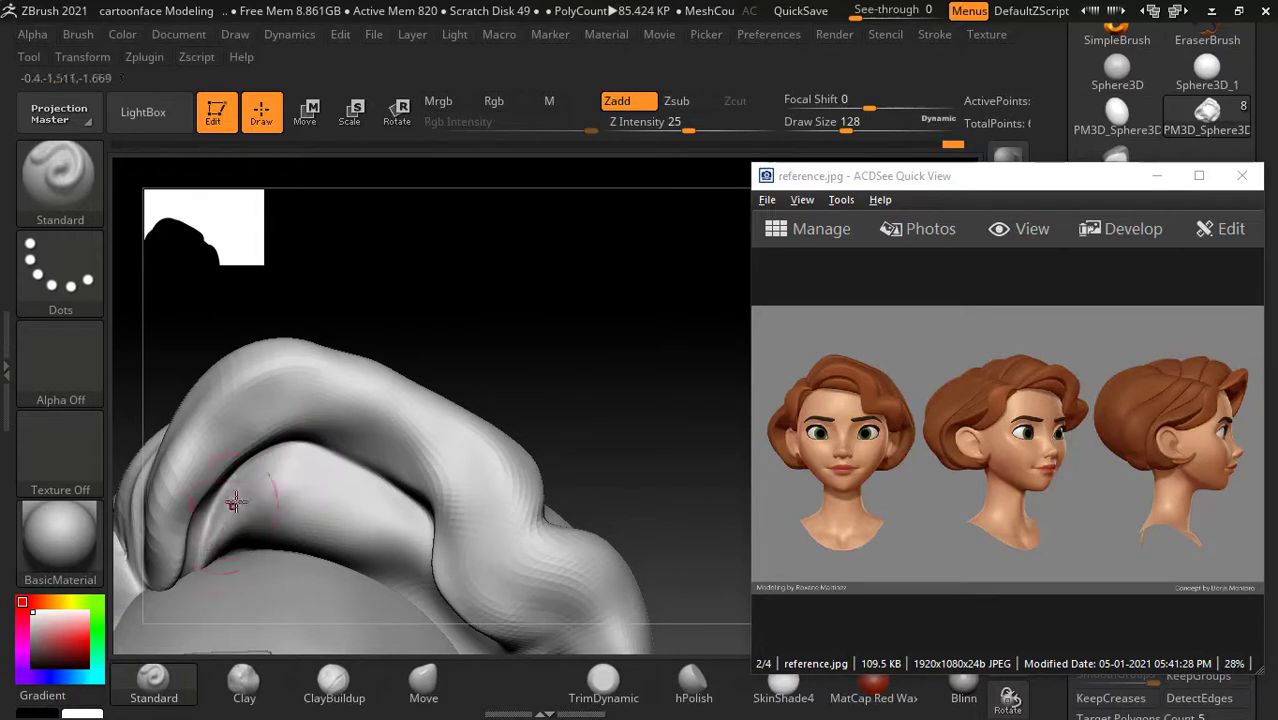
pyautogui.press('shift')
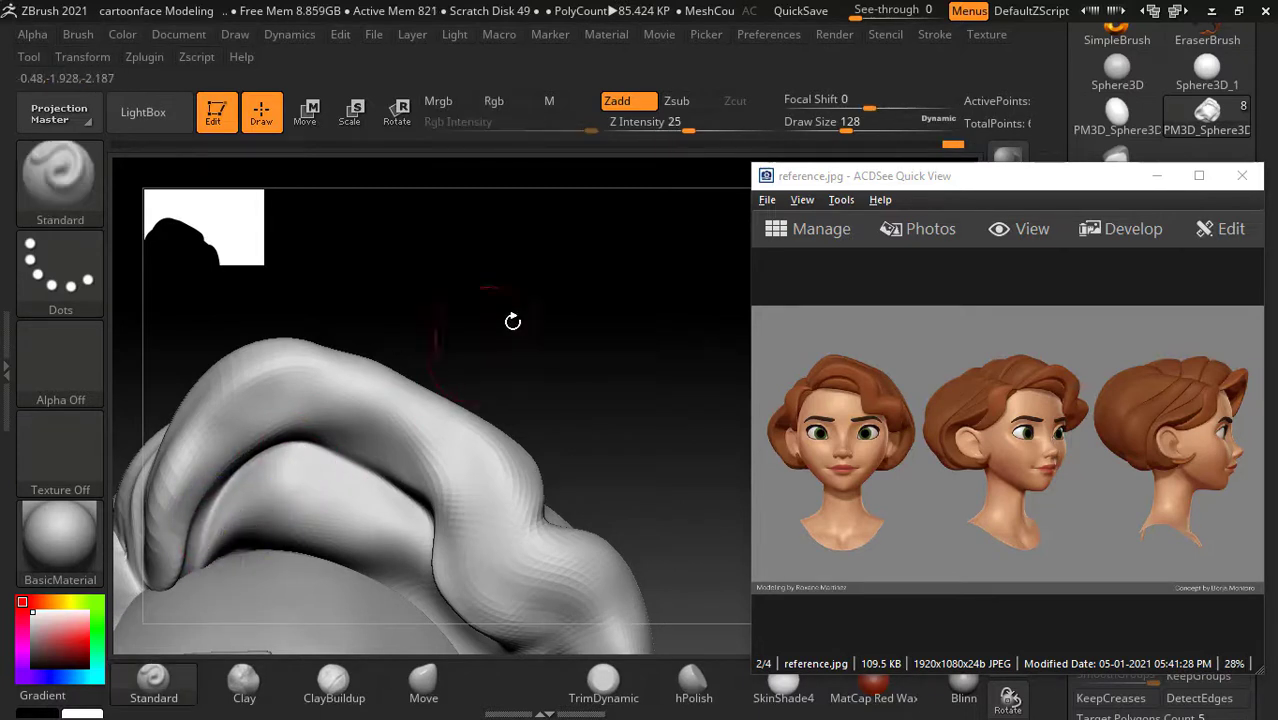
pyautogui.moveTo(513, 320); pyautogui.dragTo(436, 414)
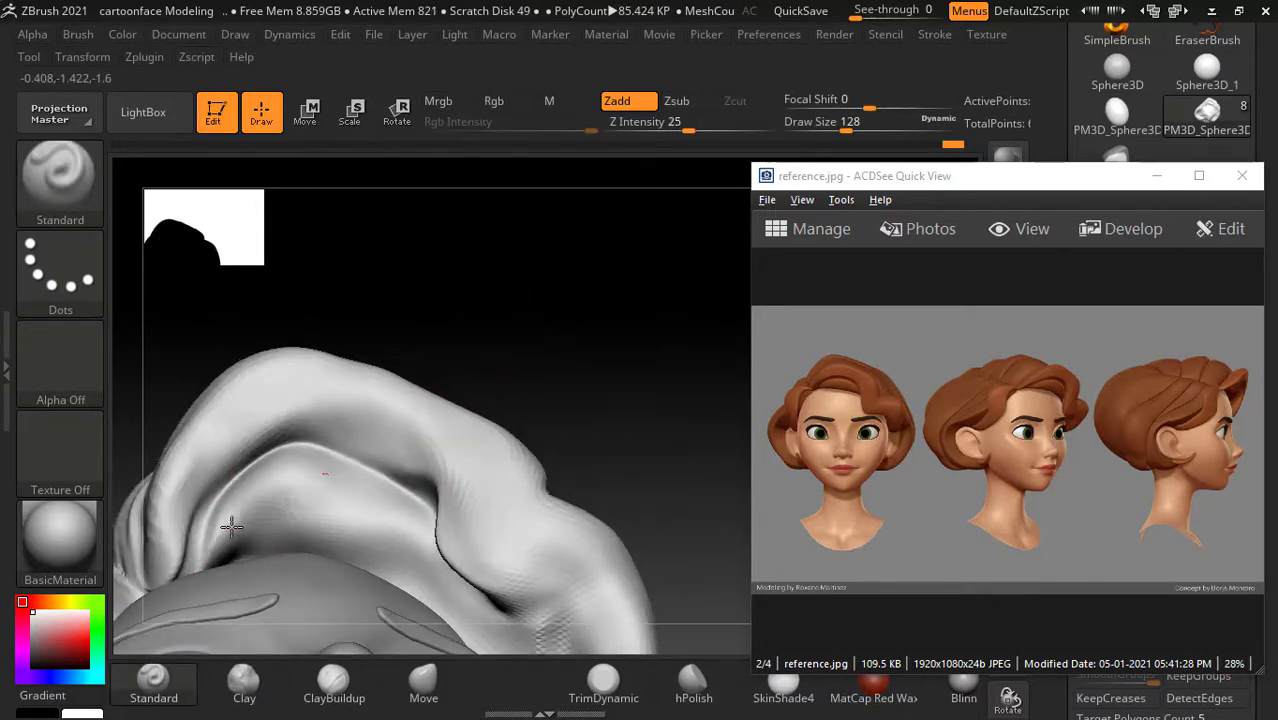
pyautogui.moveTo(231, 527)
pyautogui.mouseDown()
pyautogui.moveTo(313, 479)
pyautogui.moveTo(346, 541)
pyautogui.mouseUp()
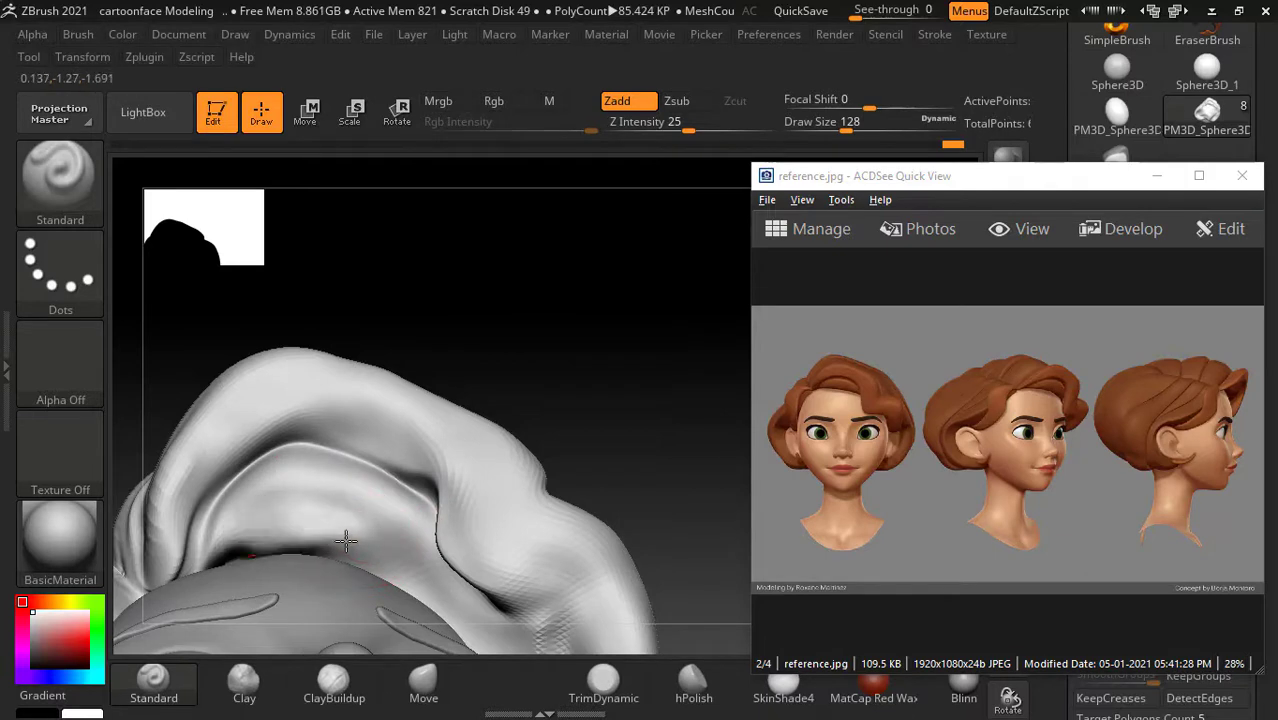
pyautogui.press('shift')
pyautogui.press('shift')
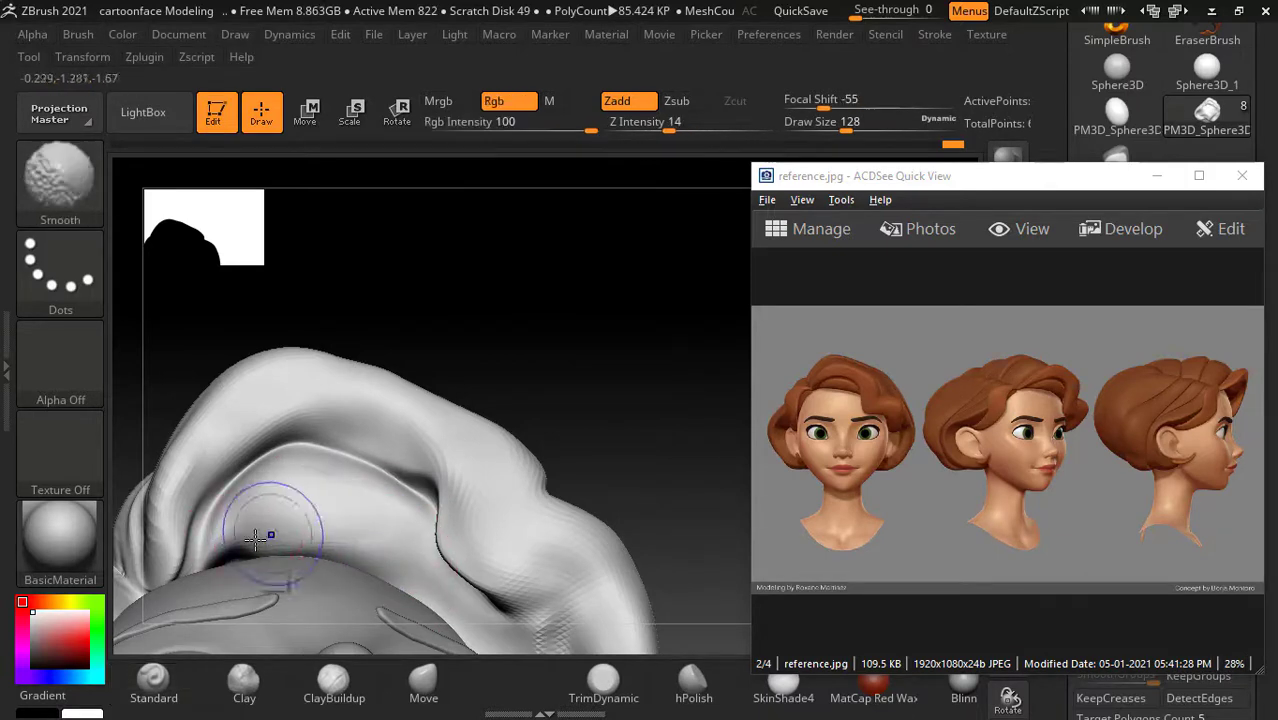
pyautogui.moveTo(600, 380); pyautogui.dragTo(585, 457)
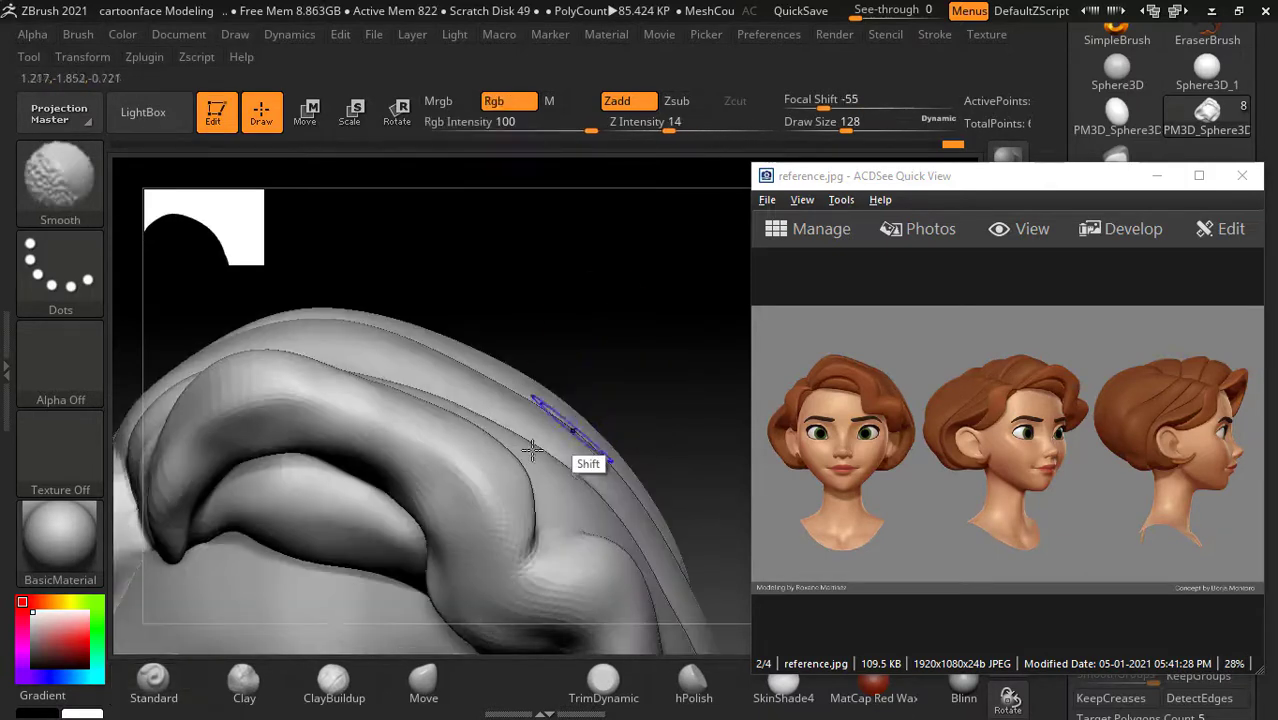
pyautogui.moveTo(668, 351)
pyautogui.mouseDown()
pyautogui.moveTo(616, 354)
pyautogui.moveTo(645, 317)
pyautogui.moveTo(652, 339)
pyautogui.moveTo(673, 294)
pyautogui.moveTo(692, 303)
pyautogui.mouseUp()
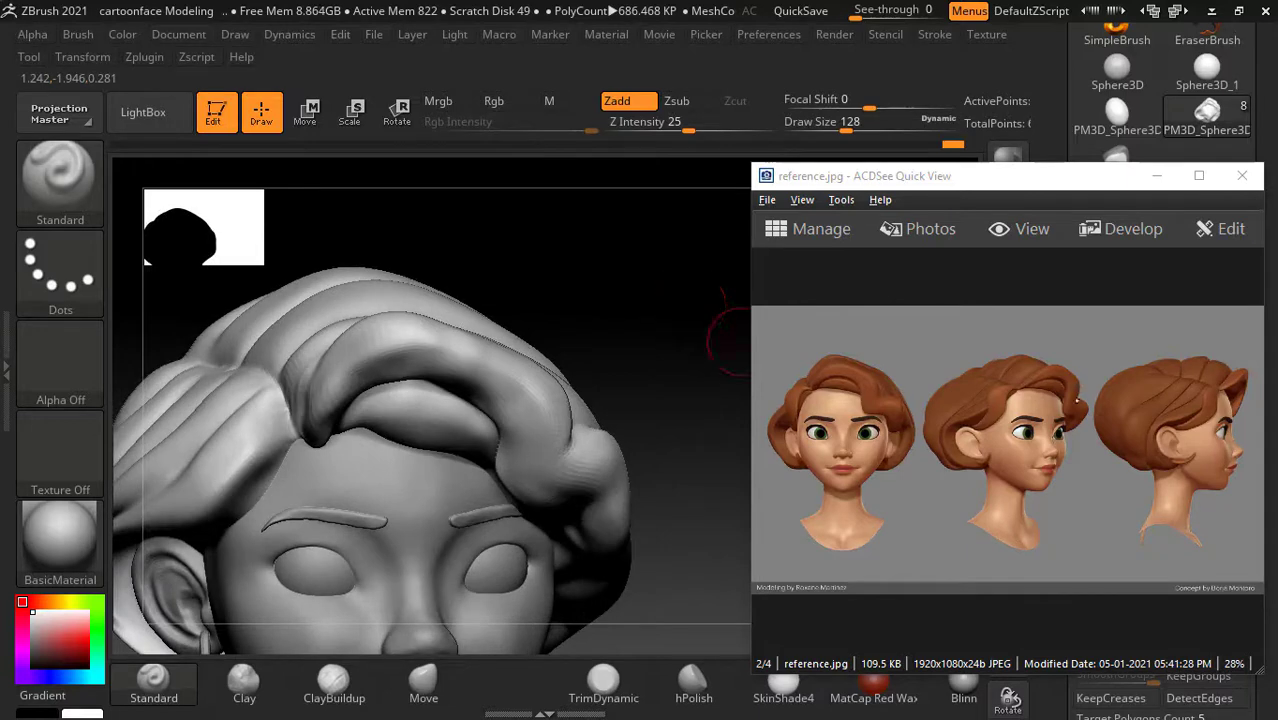
# Step: Center the three-quarter head in the reference, then sculpt and smooth the front hair strand
pyautogui.scroll(5, 1070, 394)
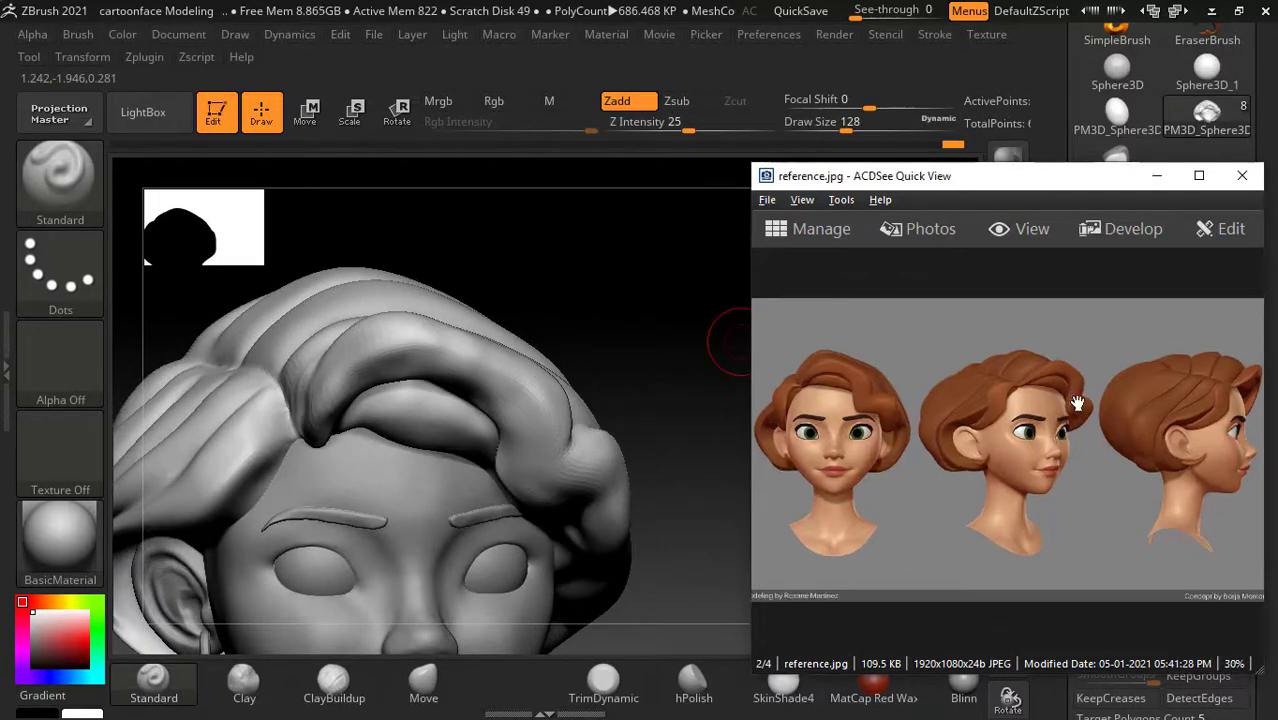
pyautogui.moveTo(1072, 310); pyautogui.dragTo(1087, 390)
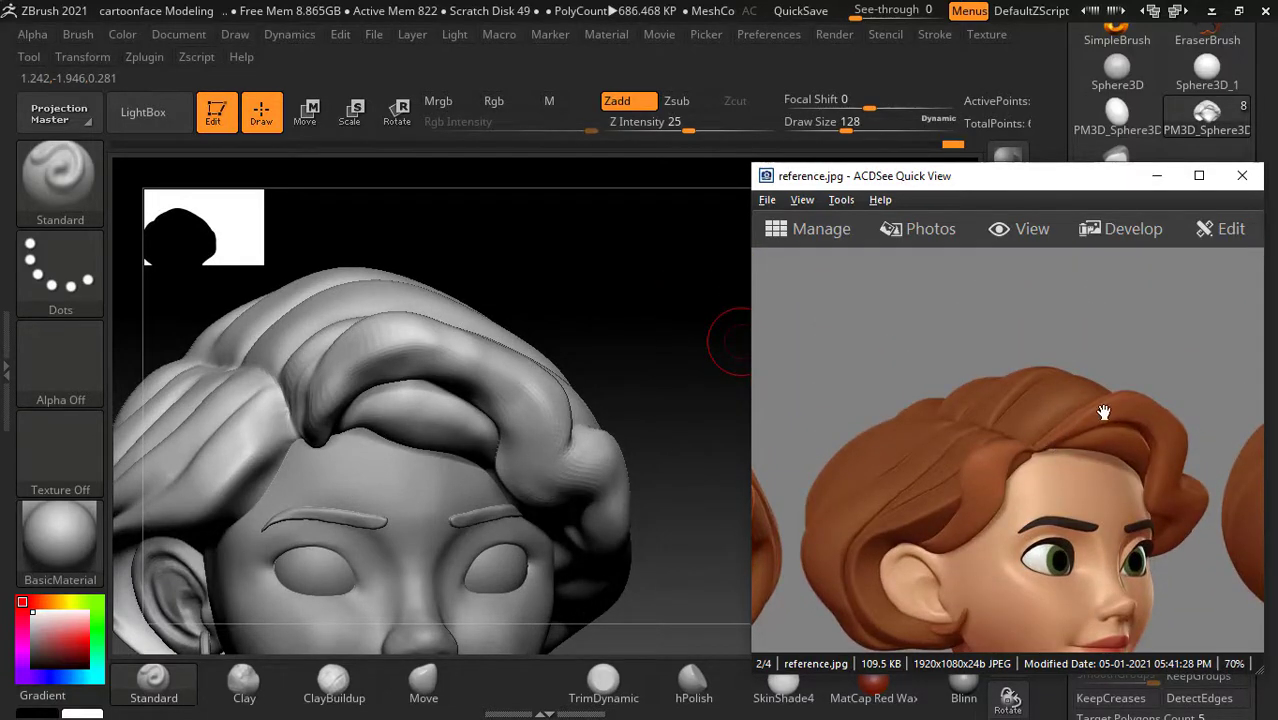
pyautogui.moveTo(605, 365)
pyautogui.mouseDown()
pyautogui.moveTo(633, 308)
pyautogui.moveTo(568, 371)
pyautogui.moveTo(516, 308)
pyautogui.moveTo(493, 415)
pyautogui.moveTo(471, 394)
pyautogui.moveTo(445, 470)
pyautogui.mouseUp()
pyautogui.moveTo(583, 339)
pyautogui.mouseDown()
pyautogui.moveTo(662, 294)
pyautogui.moveTo(639, 263)
pyautogui.moveTo(676, 320)
pyautogui.moveTo(674, 288)
pyautogui.mouseUp()
pyautogui.moveTo(550, 444); pyautogui.dragTo(554, 447)
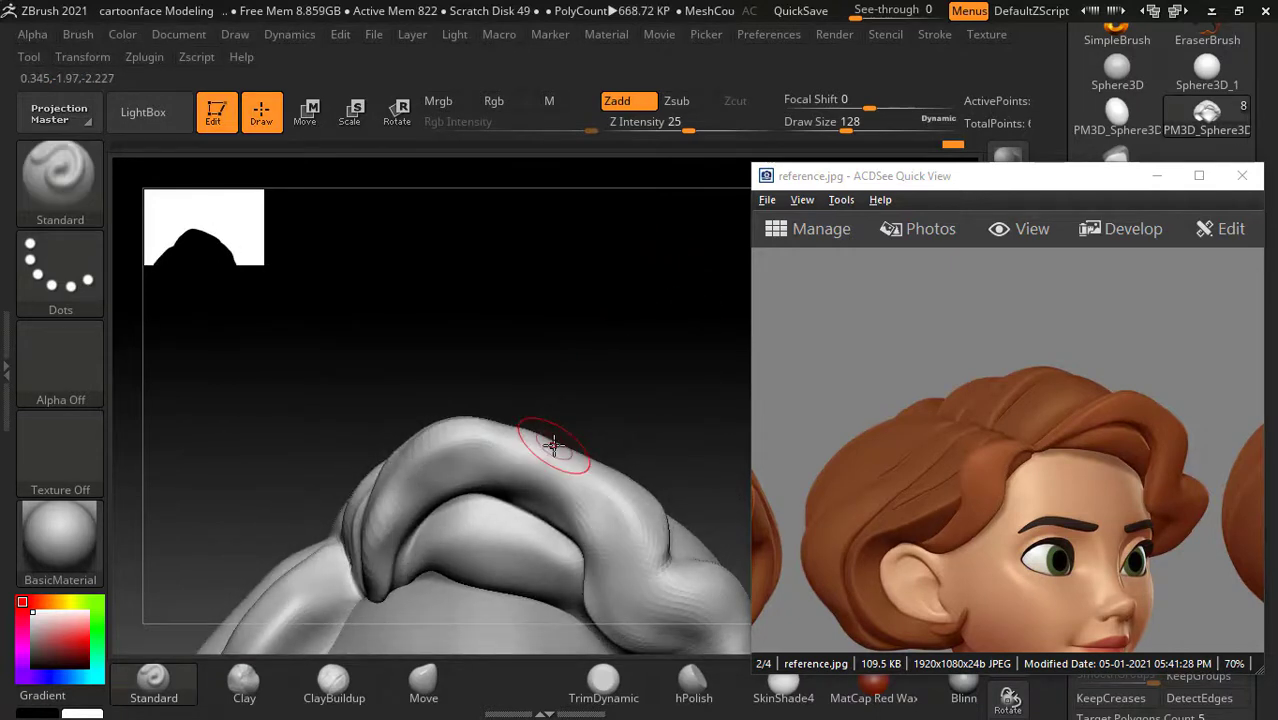
pyautogui.moveTo(589, 365); pyautogui.dragTo(499, 442)
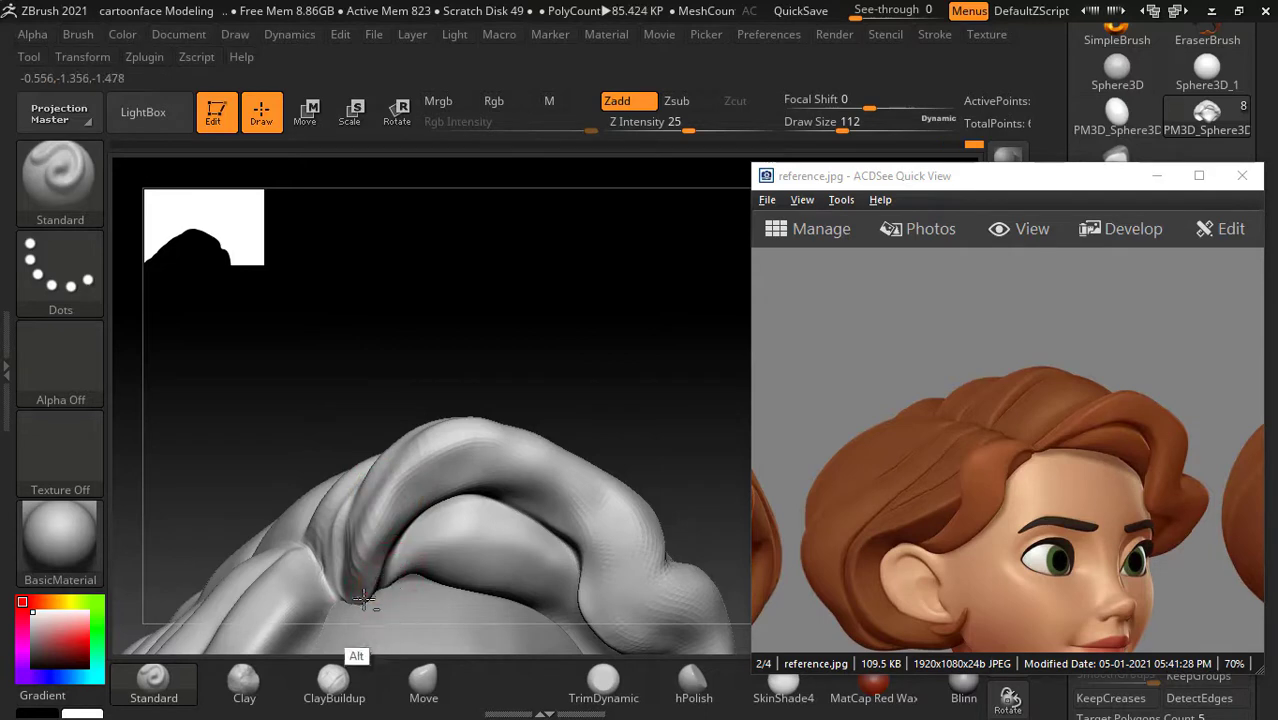
pyautogui.moveTo(600, 363)
pyautogui.mouseDown()
pyautogui.moveTo(627, 342)
pyautogui.moveTo(465, 521)
pyautogui.mouseUp()
pyautogui.moveTo(644, 349); pyautogui.dragTo(562, 435)
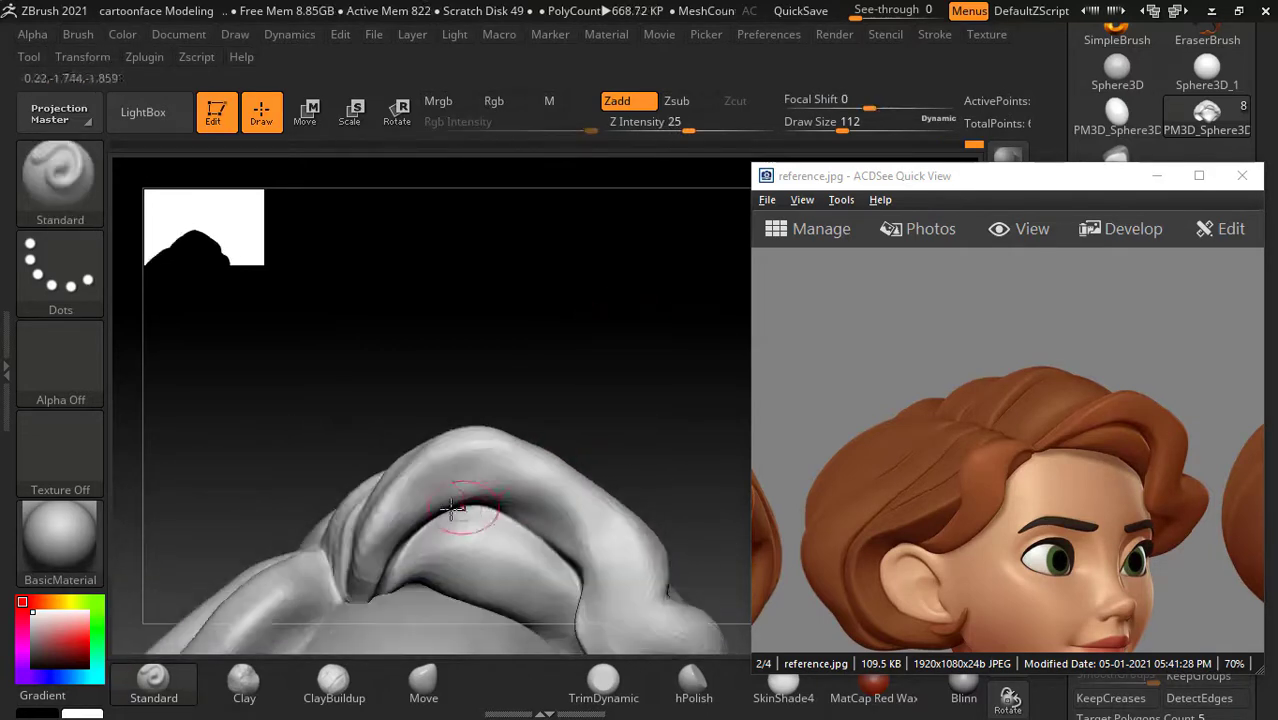
pyautogui.moveTo(485, 462); pyautogui.dragTo(462, 474)
pyautogui.moveTo(374, 580); pyautogui.dragTo(470, 465)
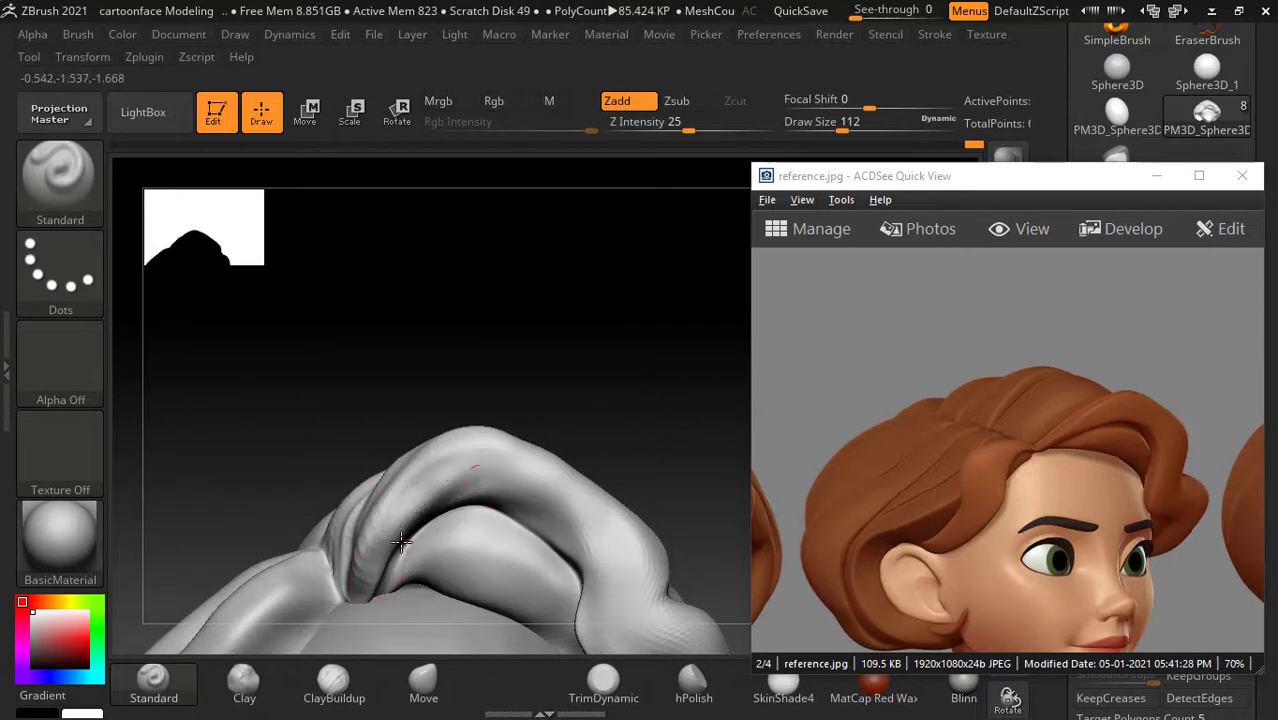
pyautogui.moveTo(400, 545)
pyautogui.keyDown('shift'); pyautogui.mouseDown()
pyautogui.moveTo(395, 531)
pyautogui.moveTo(519, 519)
pyautogui.mouseUp(); pyautogui.keyUp('shift')
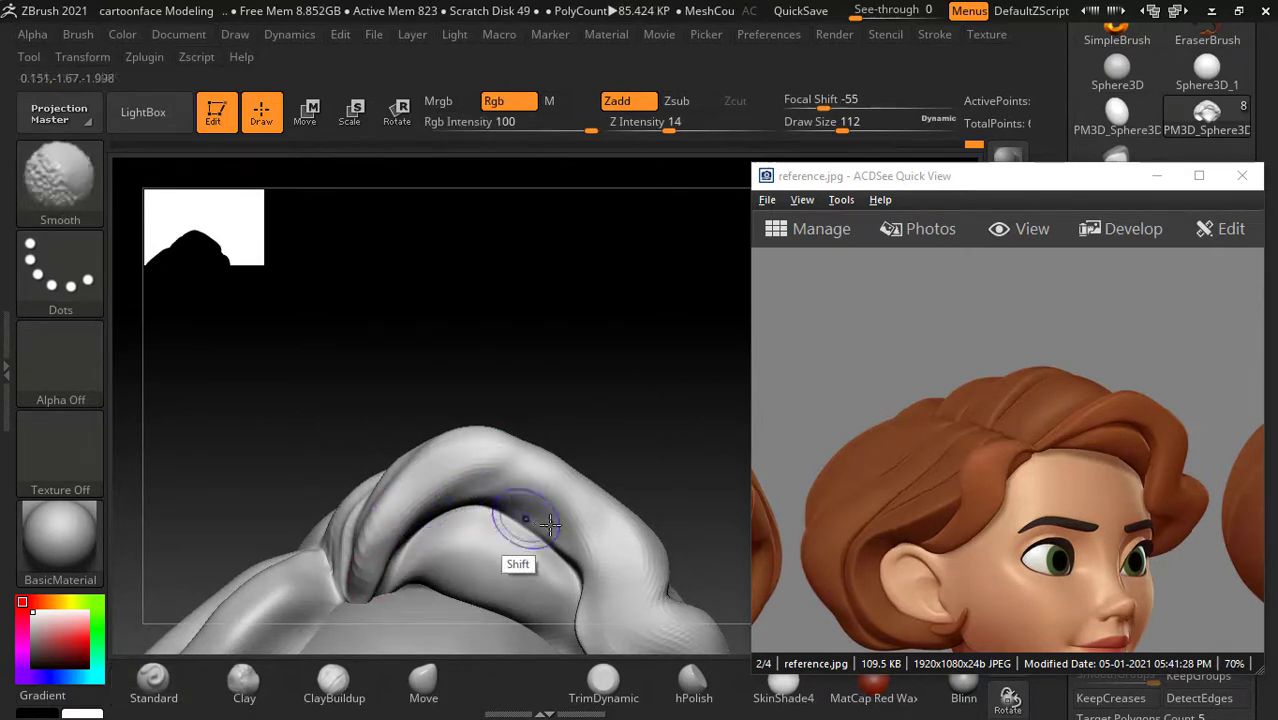
# Step: Flatten and polish a band along the hair ridge with hPolish
pyautogui.click(697, 697)
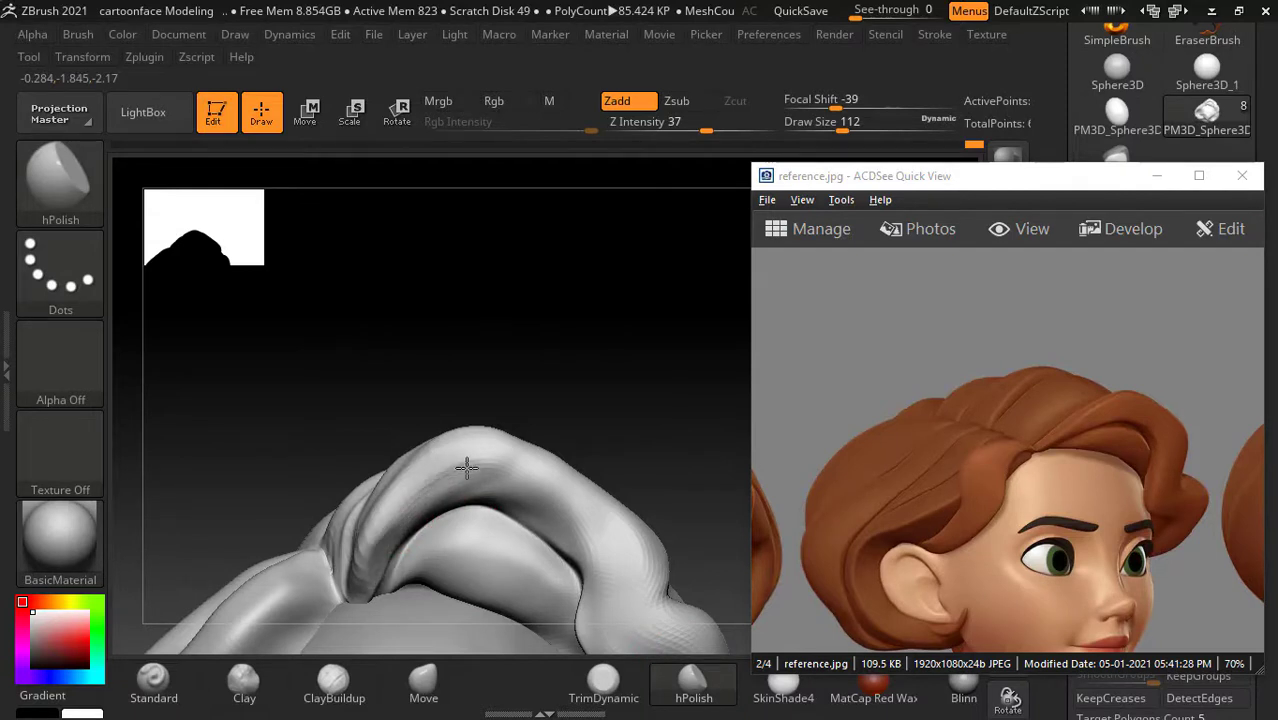
pyautogui.moveTo(466, 467); pyautogui.dragTo(412, 510)
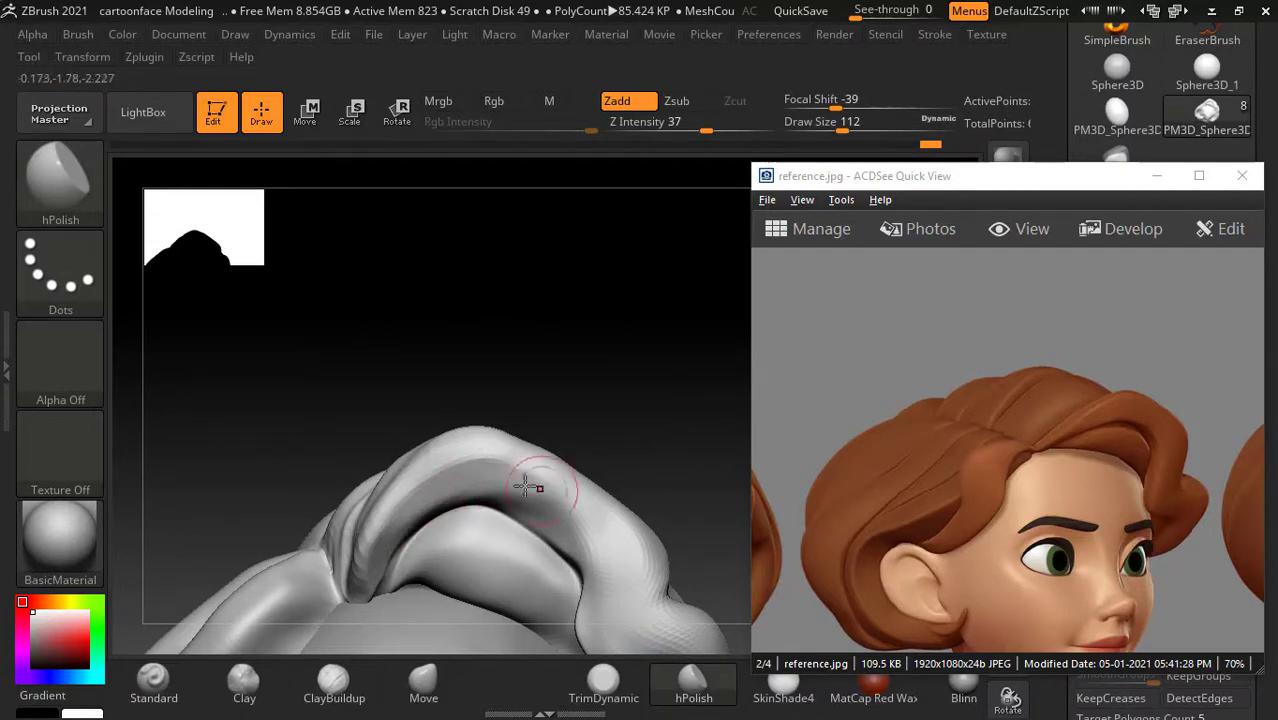
pyautogui.moveTo(625, 407); pyautogui.dragTo(587, 482)
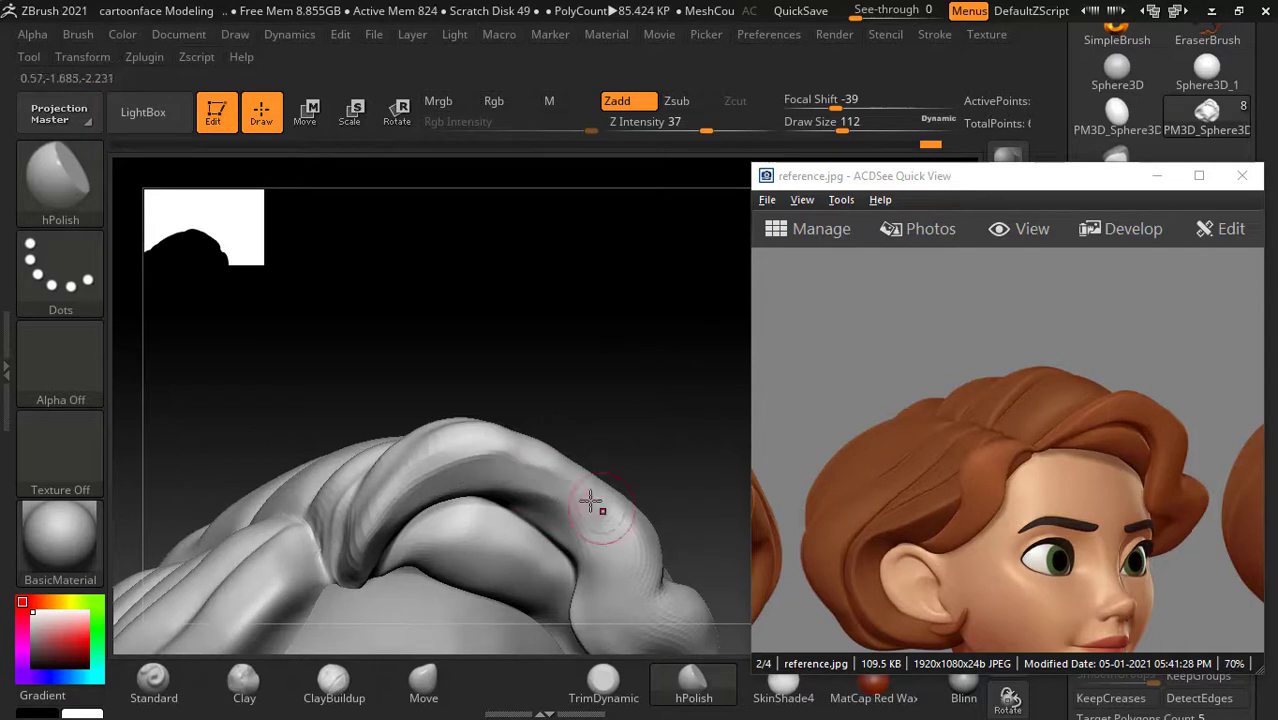
pyautogui.moveTo(643, 422)
pyautogui.mouseDown()
pyautogui.moveTo(656, 409)
pyautogui.moveTo(428, 432)
pyautogui.mouseUp()
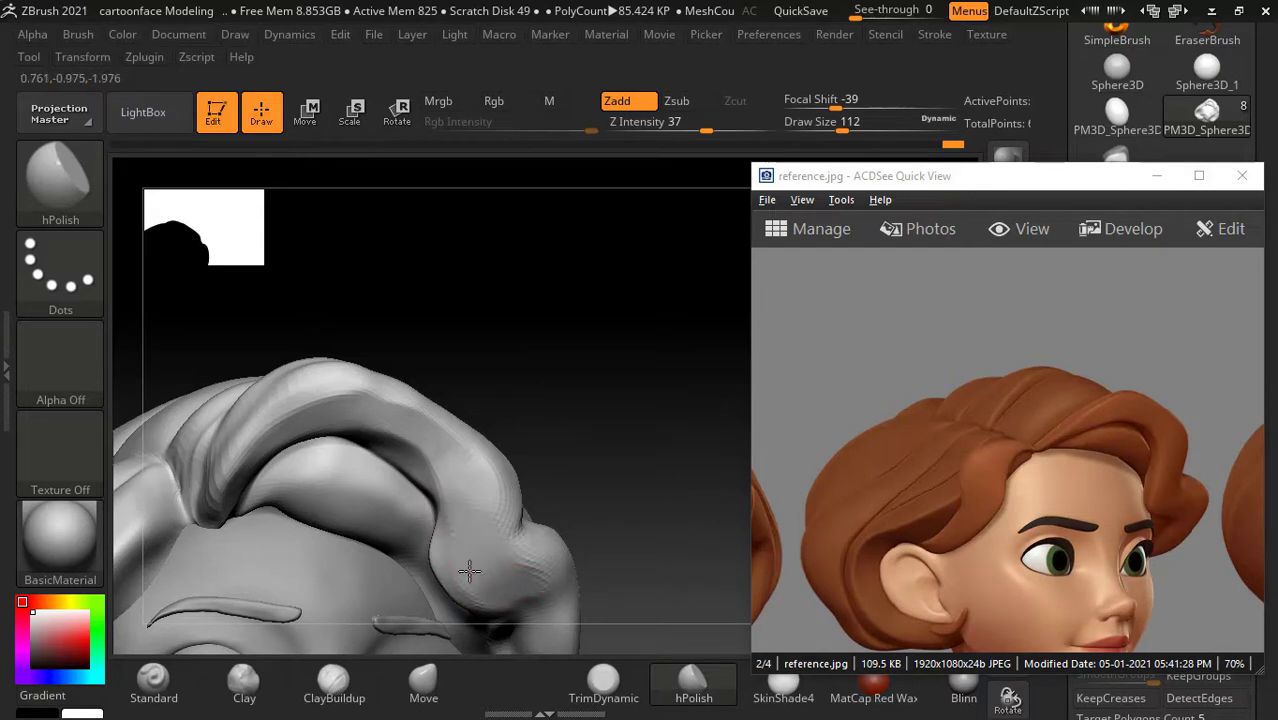
pyautogui.moveTo(630, 410)
pyautogui.mouseDown()
pyautogui.moveTo(662, 428)
pyautogui.moveTo(653, 391)
pyautogui.moveTo(632, 409)
pyautogui.mouseUp()
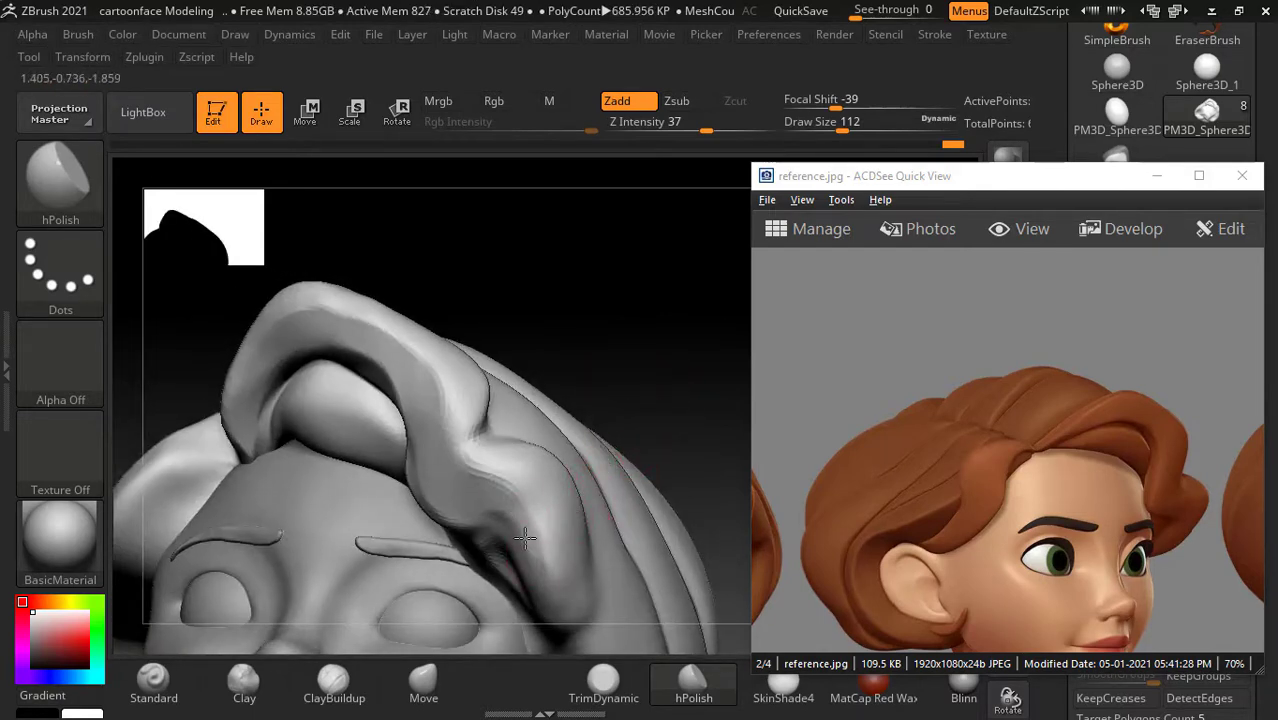
# Step: Smooth the wave at a lower subdivision level, then return to the highest level
pyautogui.hotkey('shift', 'd')
pyautogui.press('shift')
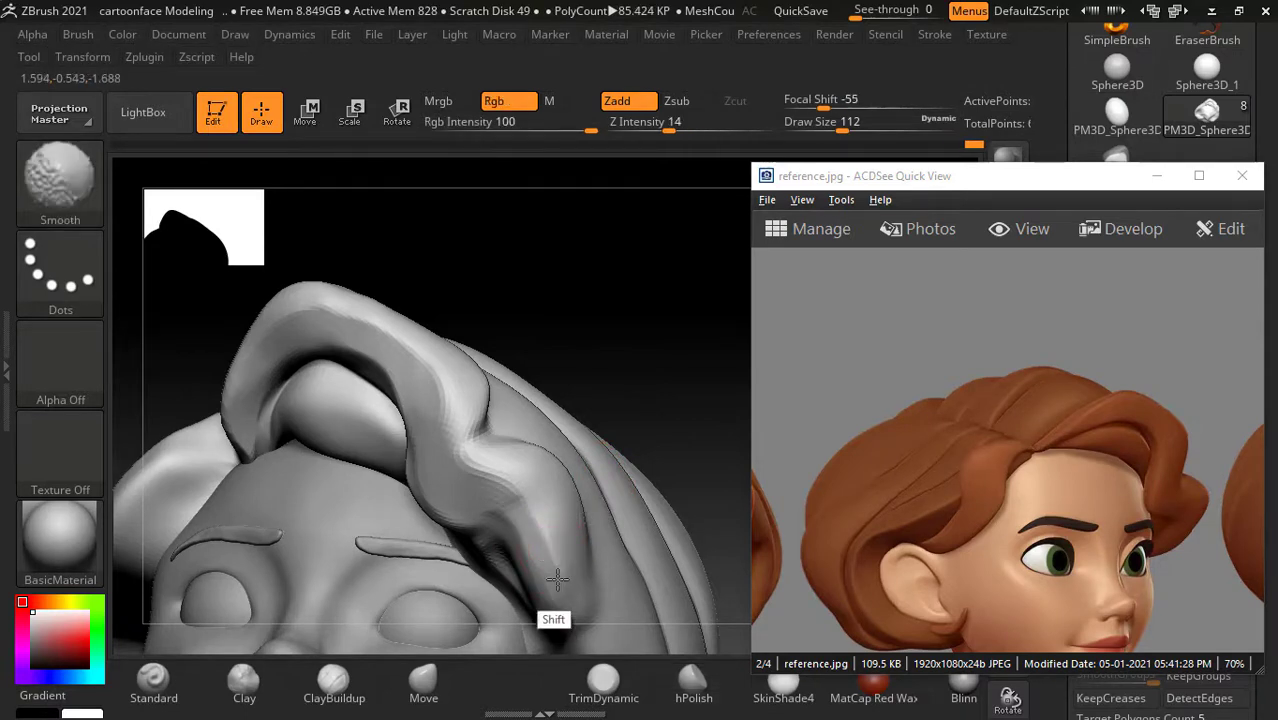
pyautogui.press('d')
pyautogui.moveTo(293, 352)
pyautogui.mouseDown()
pyautogui.moveTo(665, 314)
pyautogui.moveTo(736, 380)
pyautogui.moveTo(665, 357)
pyautogui.moveTo(703, 367)
pyautogui.moveTo(693, 374)
pyautogui.moveTo(679, 320)
pyautogui.moveTo(735, 470)
pyautogui.mouseUp()
pyautogui.press('shift')
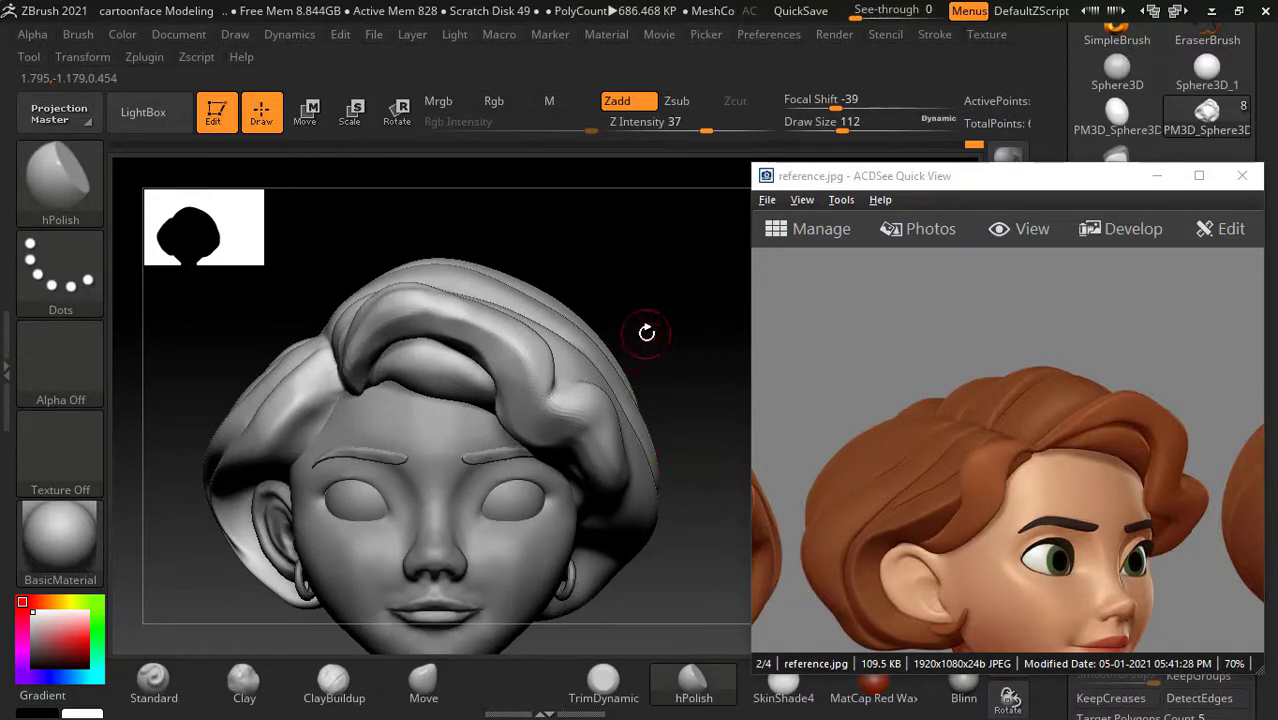
pyautogui.moveTo(647, 333)
pyautogui.mouseDown()
pyautogui.moveTo(768, 348)
pyautogui.moveTo(750, 405)
pyautogui.moveTo(752, 360)
pyautogui.moveTo(827, 371)
pyautogui.moveTo(821, 445)
pyautogui.moveTo(952, 425)
pyautogui.mouseUp()
# Step: Minimize the reference window and expand the SubTool list
pyautogui.click(1158, 177)
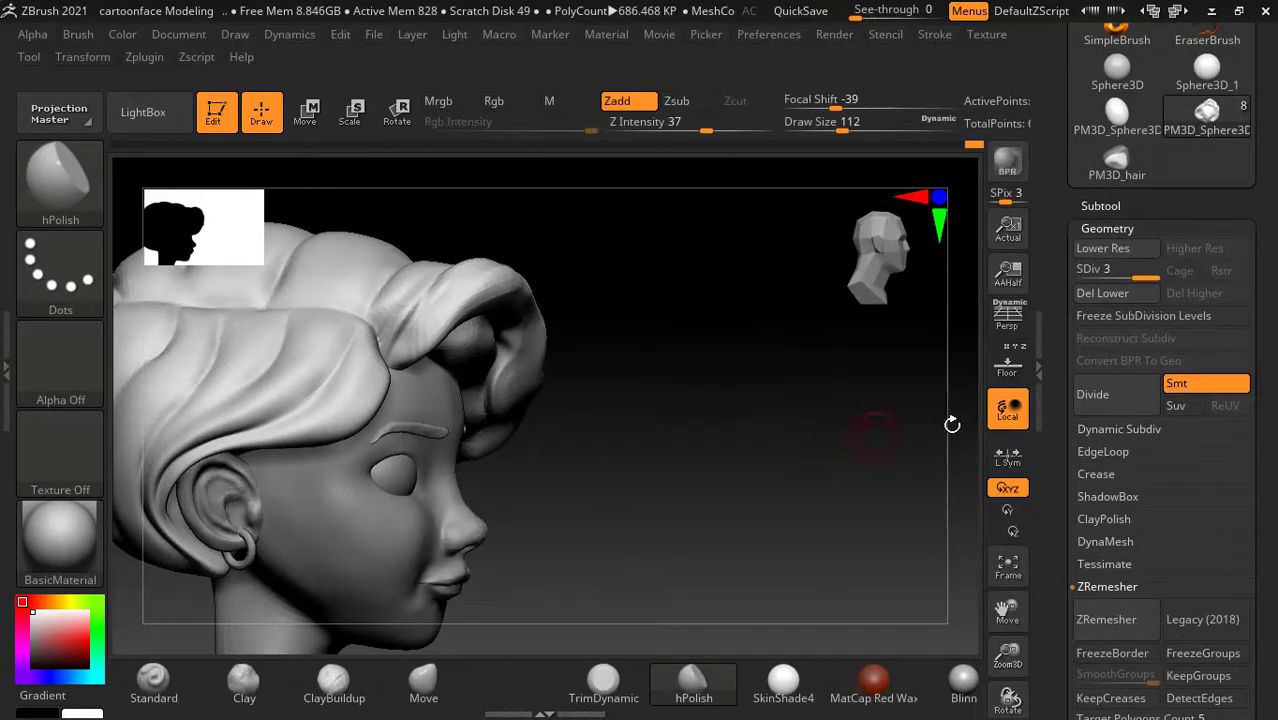
pyautogui.click(1101, 206)
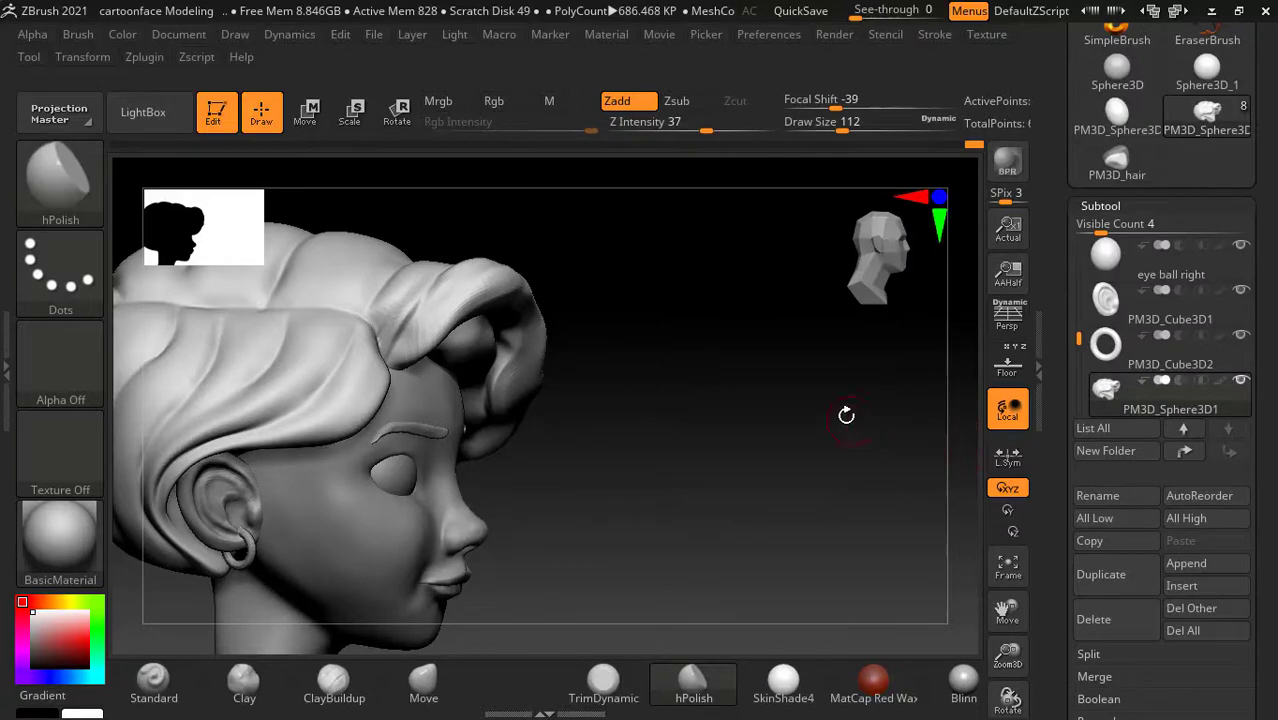
pyautogui.moveTo(846, 415)
pyautogui.keyDown('shift'); pyautogui.mouseDown()
pyautogui.moveTo(776, 400)
pyautogui.moveTo(869, 415)
pyautogui.mouseUp(); pyautogui.keyUp('shift')
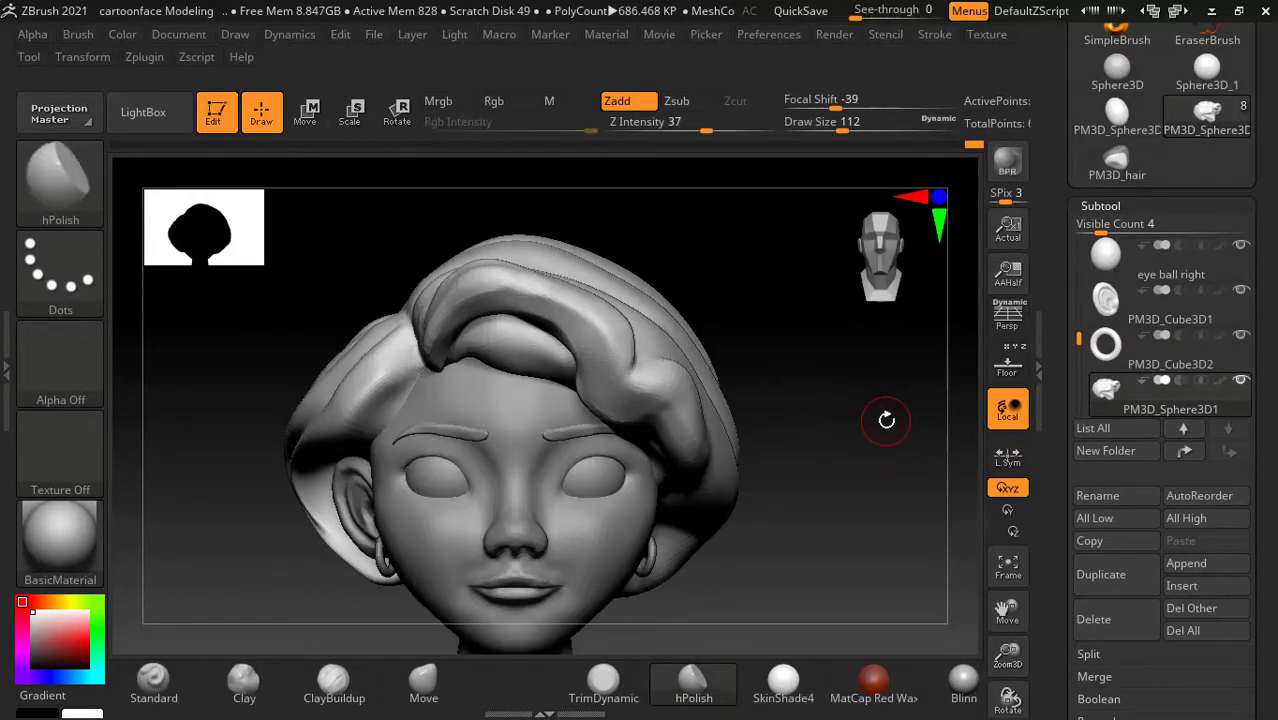
pyautogui.moveTo(818, 350); pyautogui.dragTo(825, 343)
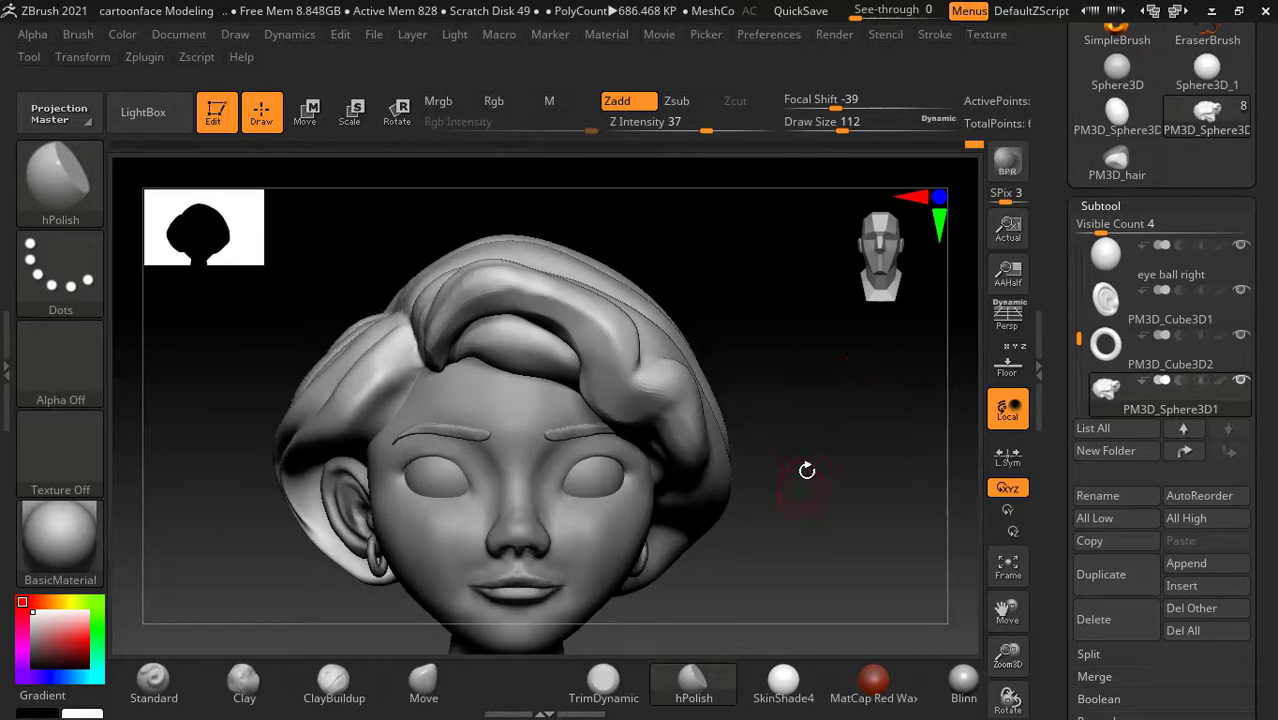
# Step: Move the reference window further right, then minimize it again
pyautogui.hotkey('alt', 'Tab')
pyautogui.click(353, 232)
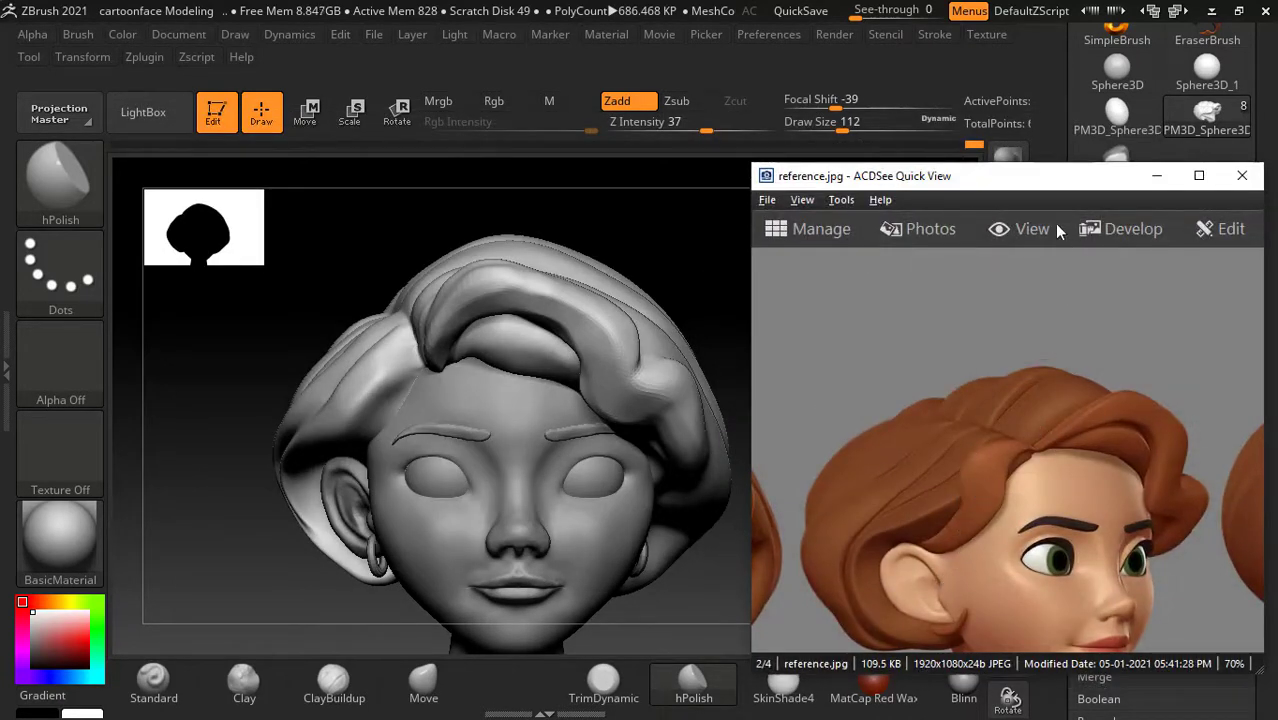
pyautogui.moveTo(1037, 183); pyautogui.dragTo(1106, 216)
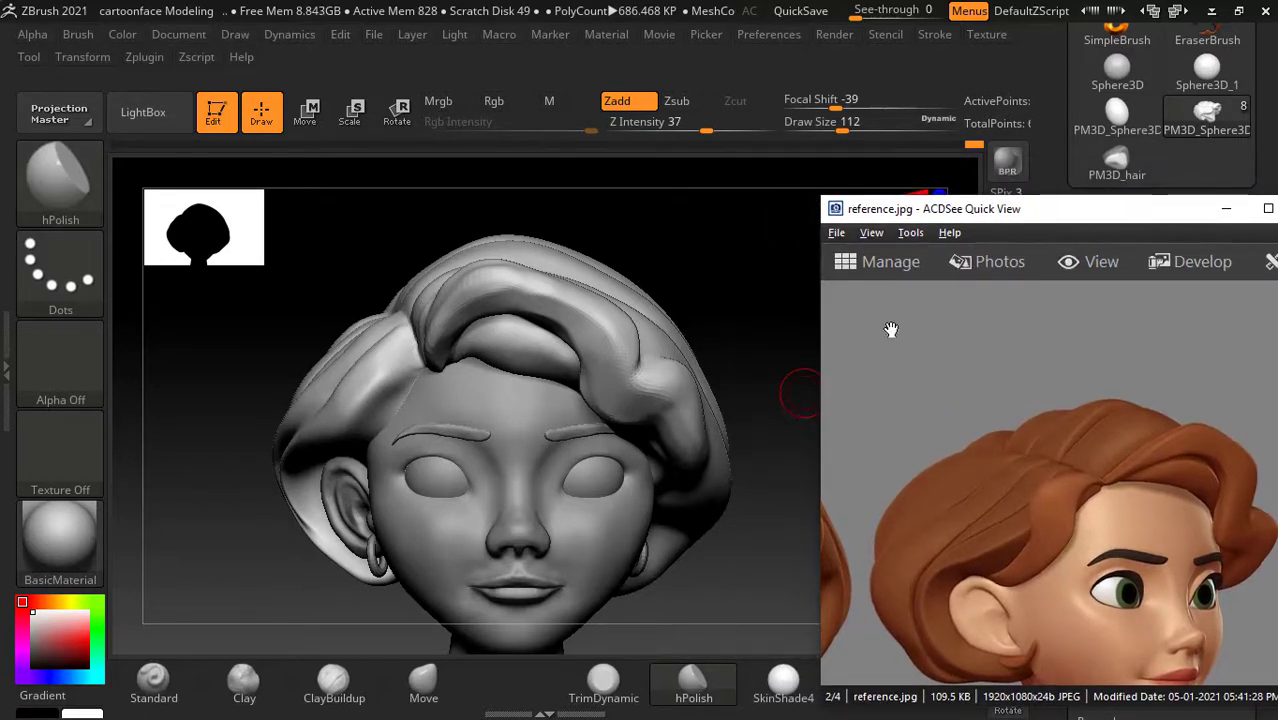
pyautogui.click(1225, 212)
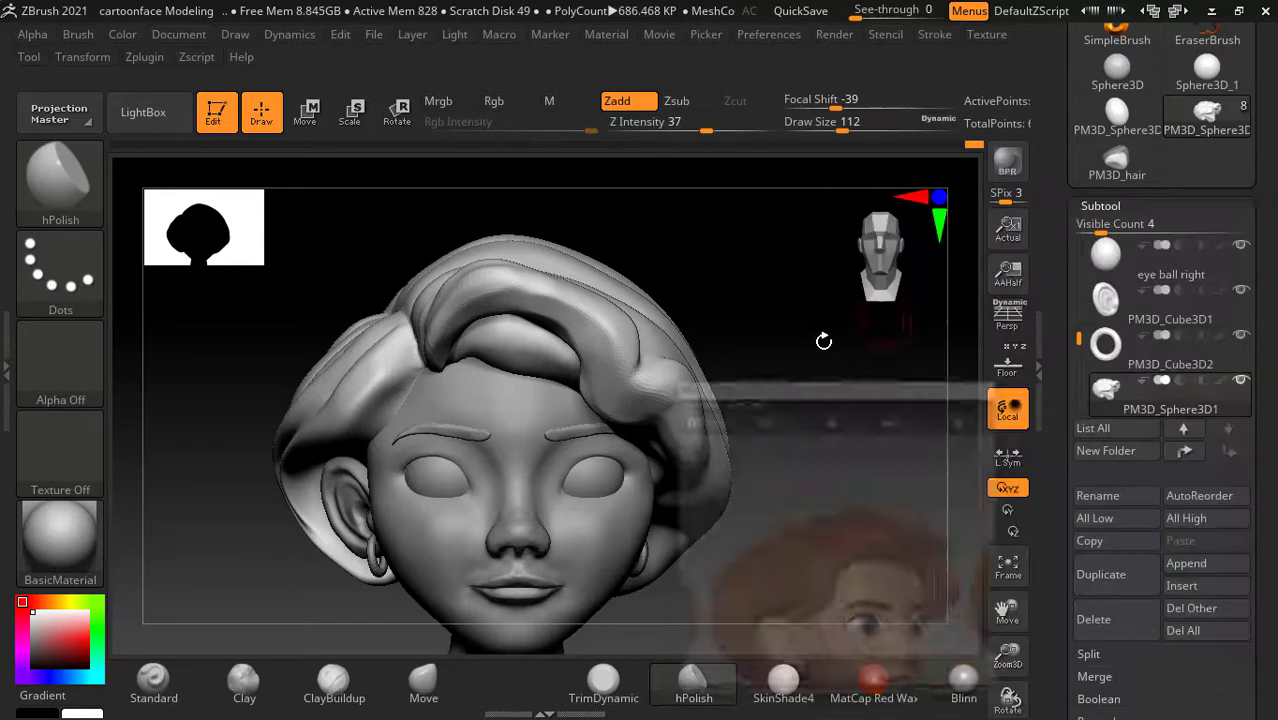
# Step: Align the front view with the Floor reference overlay to check the hair silhouette, then hide it
pyautogui.moveTo(822, 337); pyautogui.dragTo(665, 428)
pyautogui.moveTo(845, 367)
pyautogui.mouseDown()
pyautogui.moveTo(836, 408)
pyautogui.moveTo(802, 408)
pyautogui.moveTo(822, 380)
pyautogui.moveTo(819, 400)
pyautogui.moveTo(813, 391)
pyautogui.moveTo(870, 385)
pyautogui.moveTo(497, 348)
pyautogui.mouseUp()
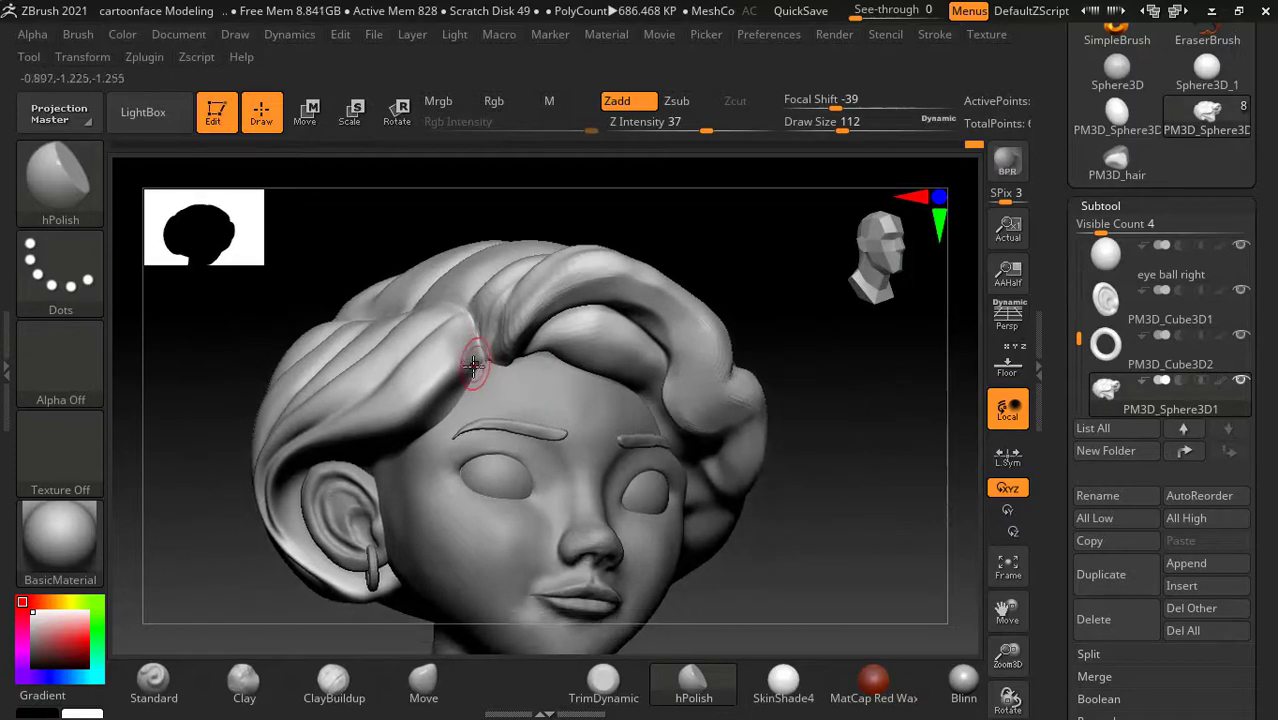
pyautogui.keyDown('shift'); pyautogui.moveTo(738, 457); pyautogui.dragTo(907, 448); pyautogui.keyUp('shift')
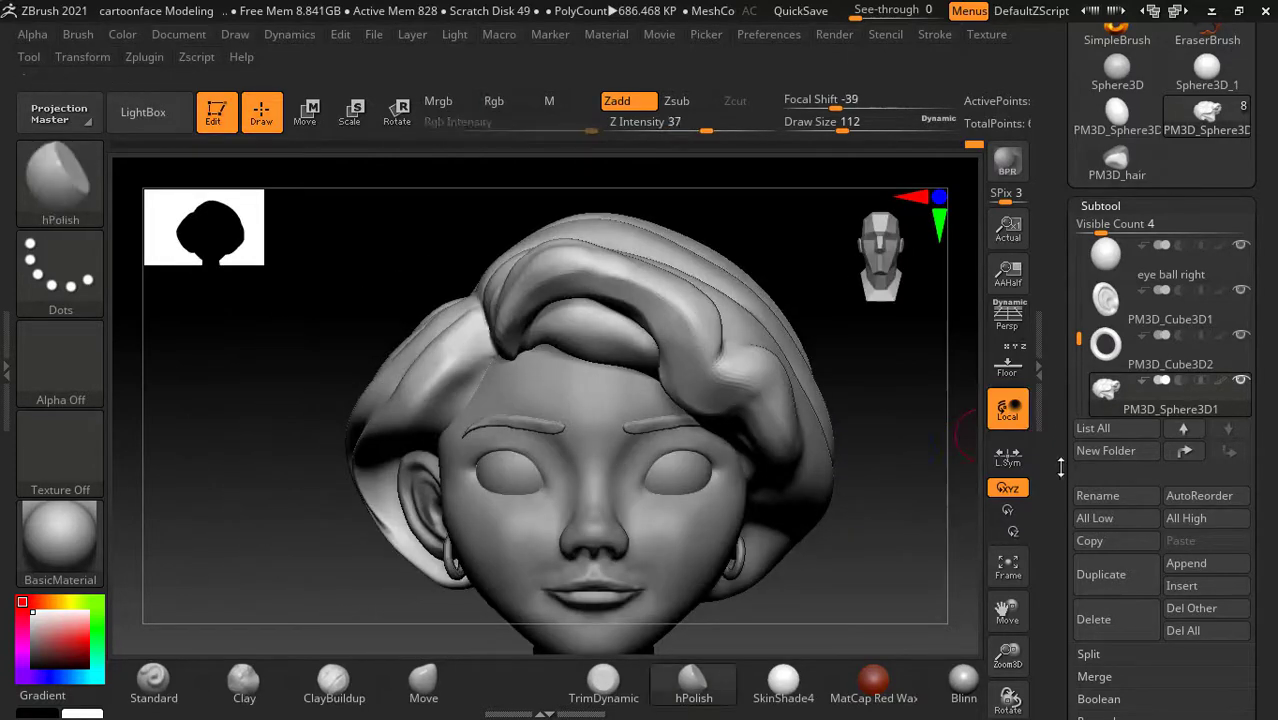
pyautogui.click(1008, 365)
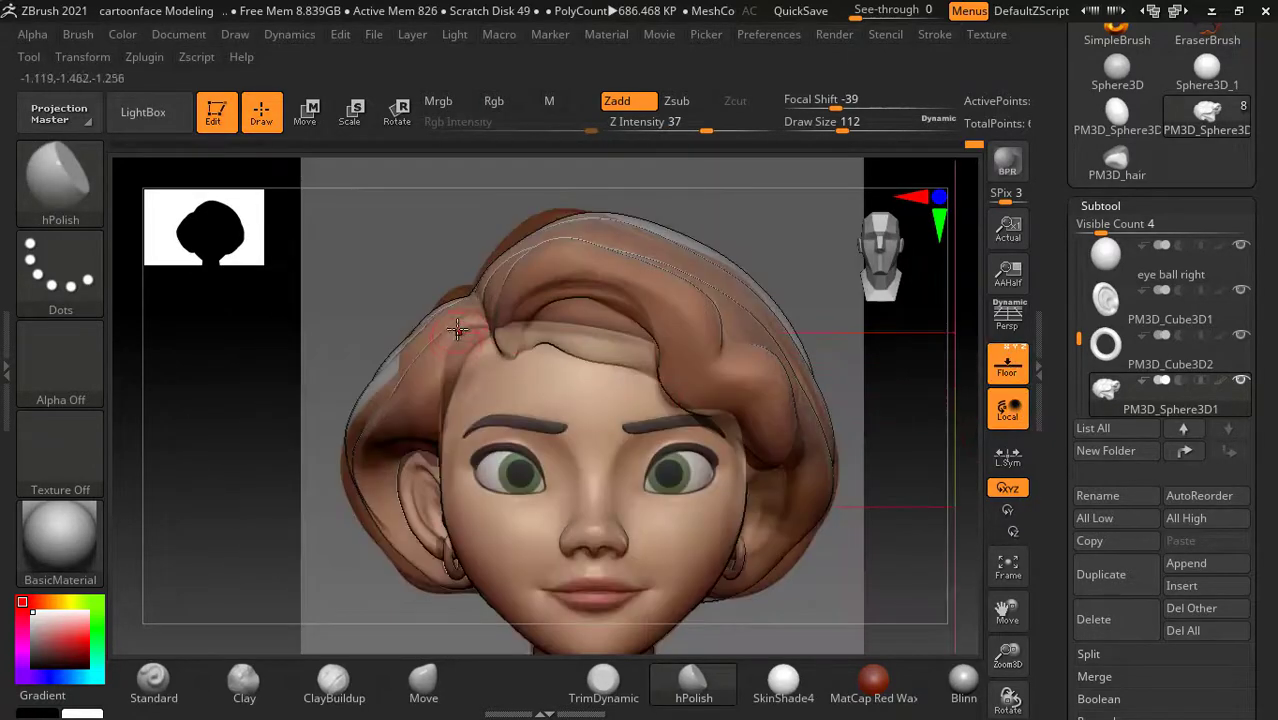
pyautogui.press('ctrl')
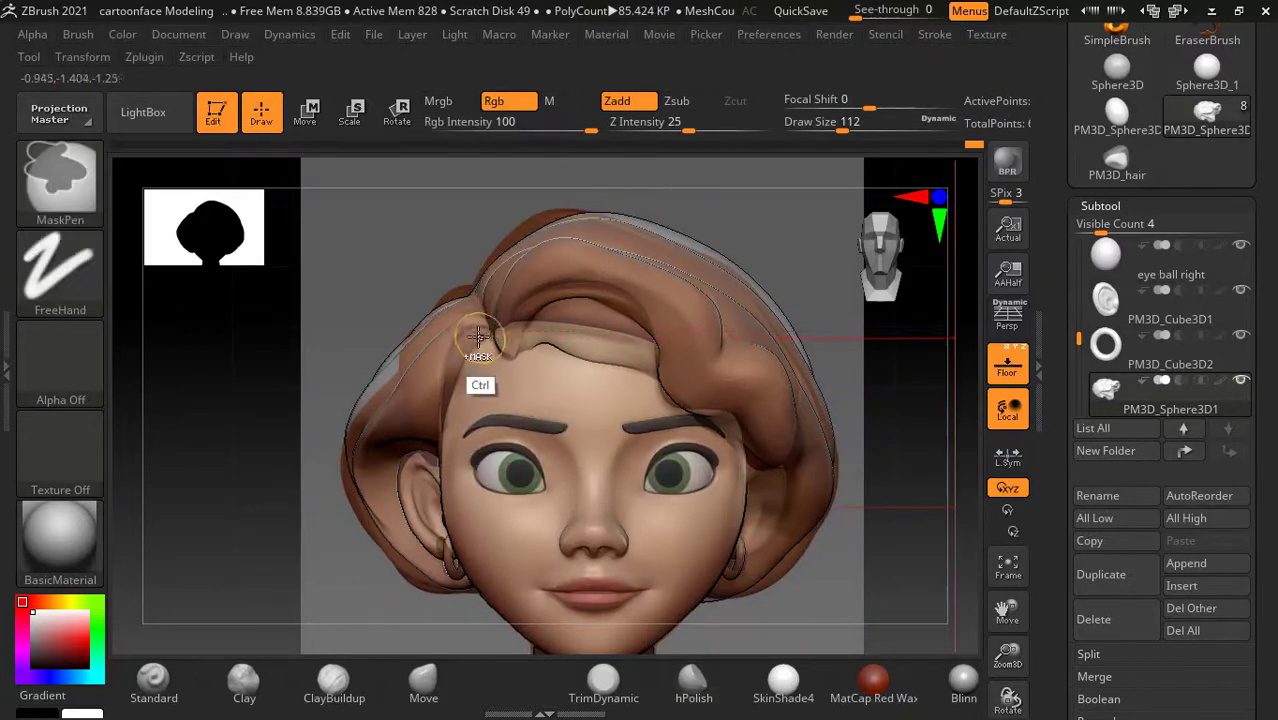
pyautogui.keyDown('ctrl'); pyautogui.moveTo(981, 497); pyautogui.dragTo(985, 460, button='right'); pyautogui.keyUp('ctrl')
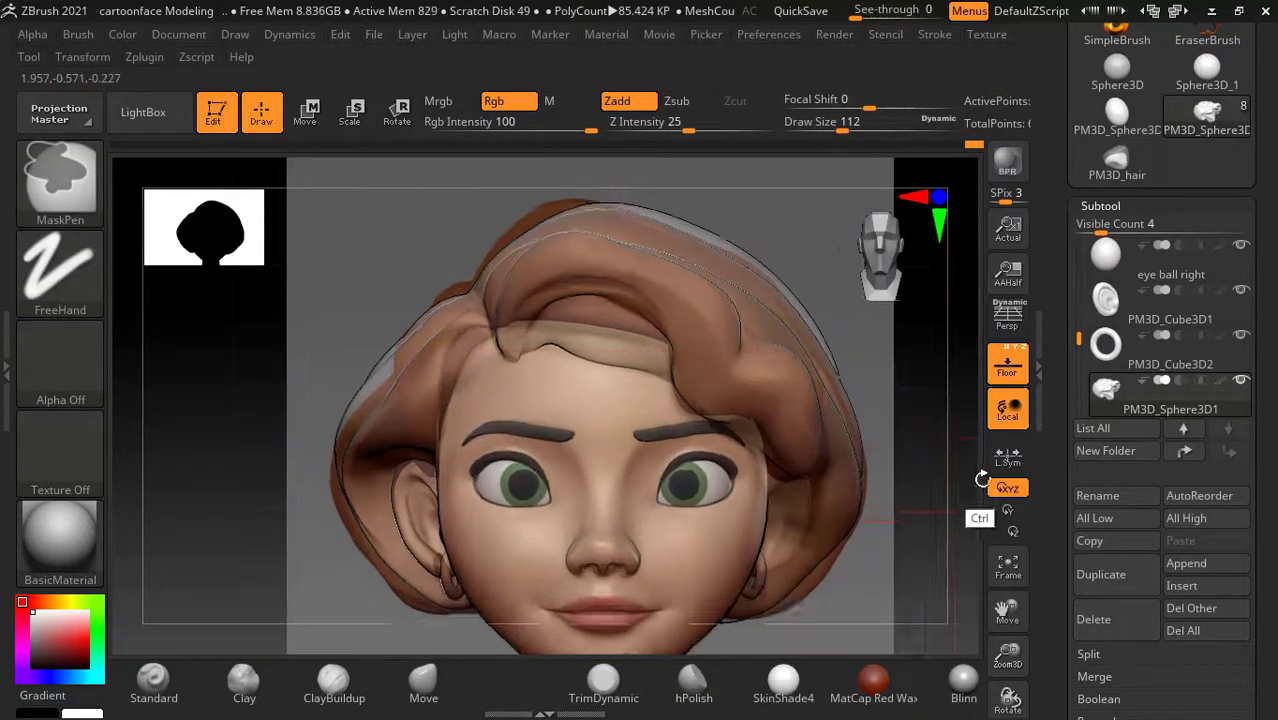
pyautogui.click(1009, 378)
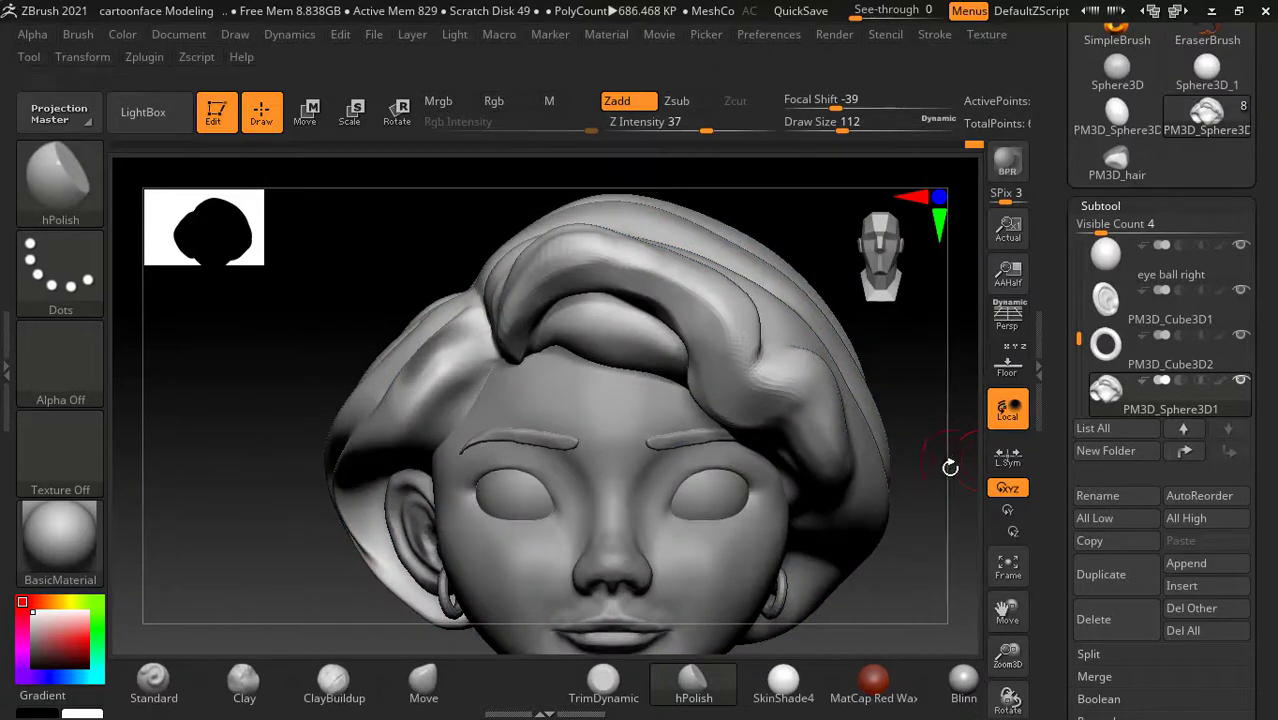
pyautogui.moveTo(939, 483); pyautogui.dragTo(966, 483)
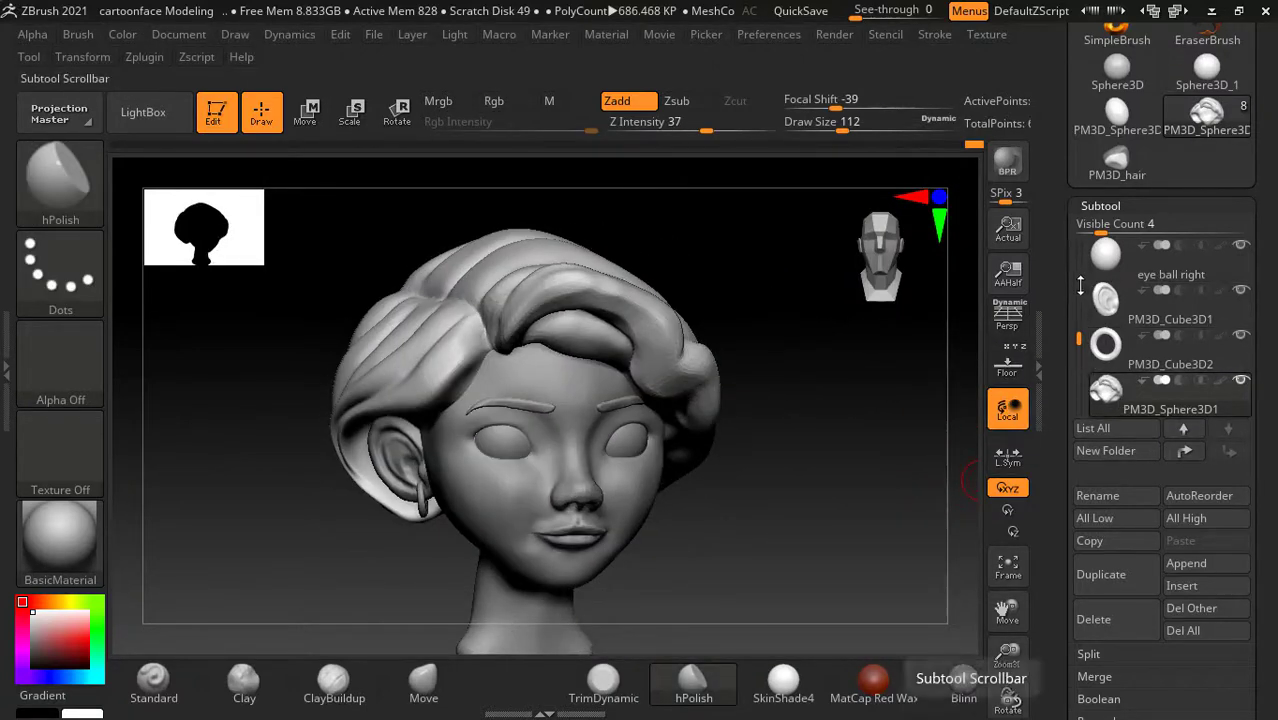
# Step: Select PM3D_Sphere3D1_1 and move it from the ear to the cheek with the gizmo
pyautogui.click(1207, 566)
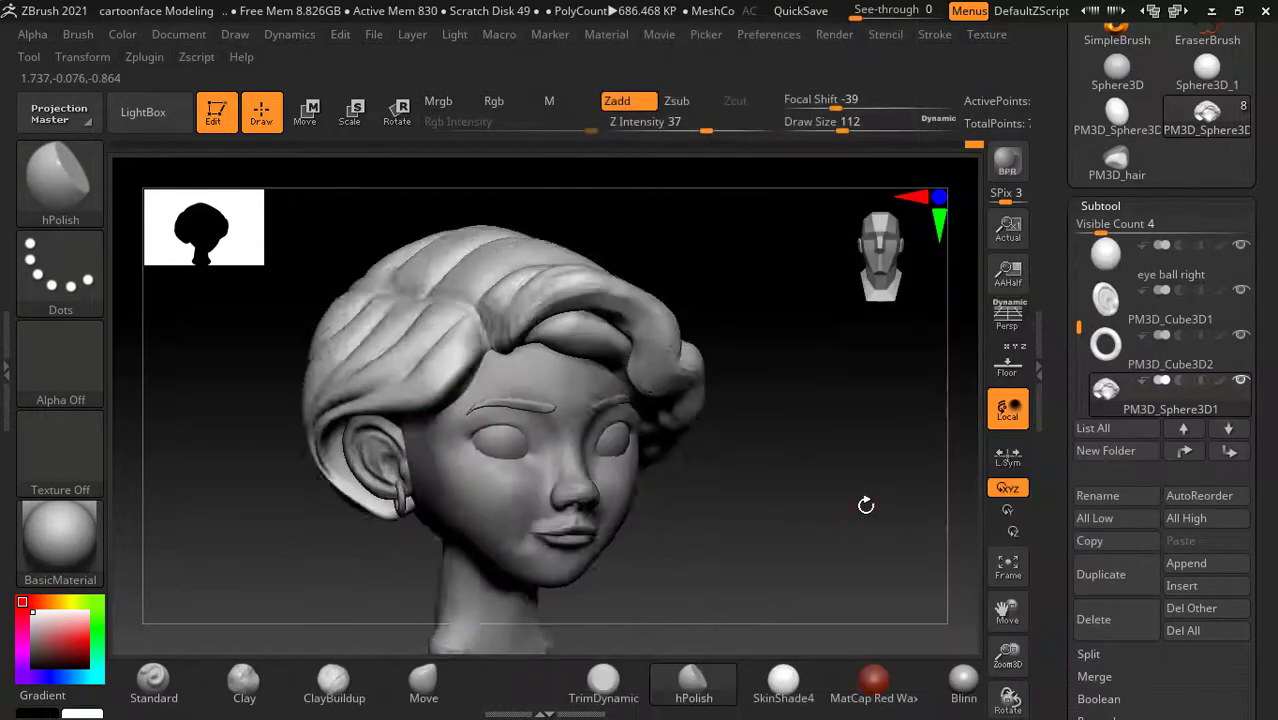
pyautogui.moveTo(866, 505); pyautogui.dragTo(956, 503)
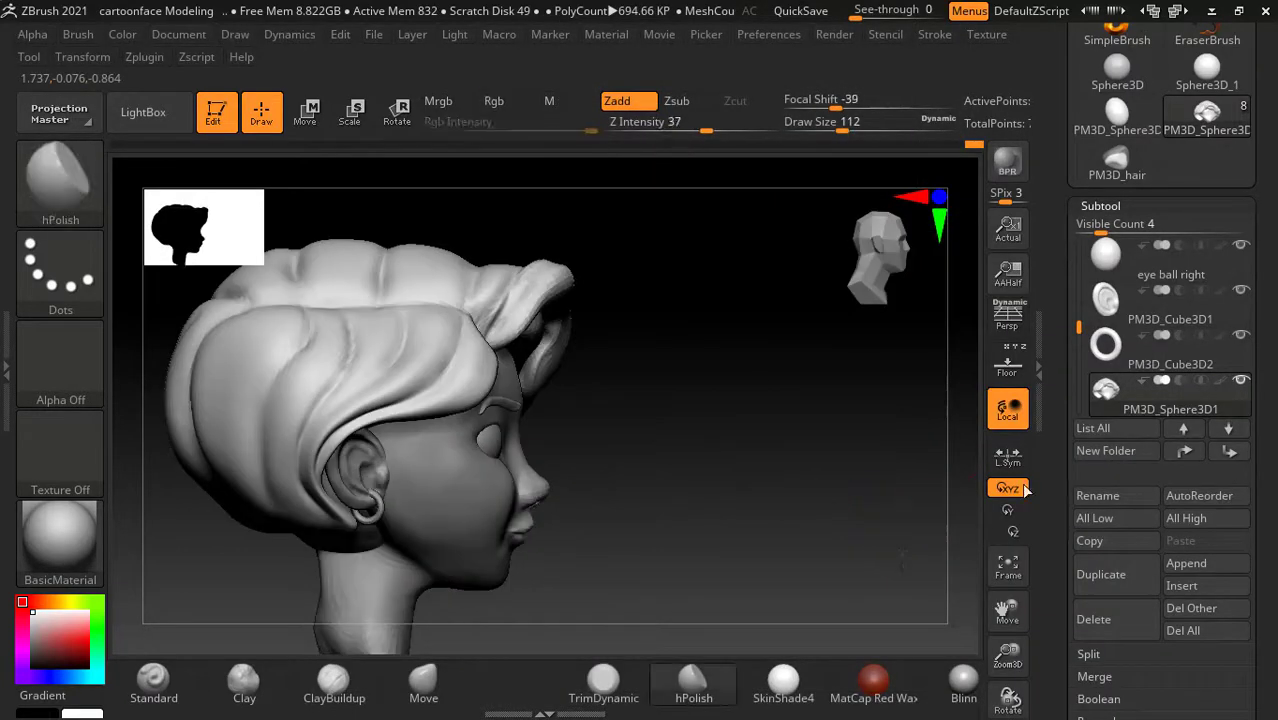
pyautogui.scroll(-2, 1081, 332)
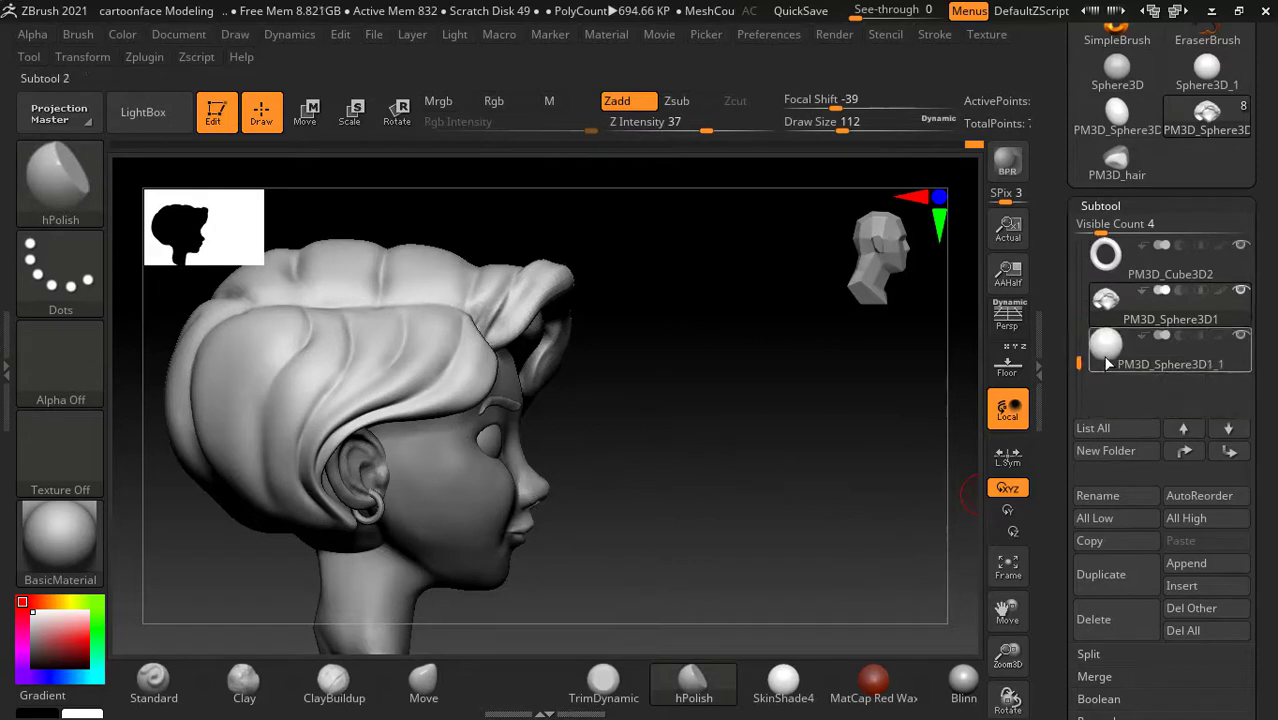
pyautogui.click(1107, 364)
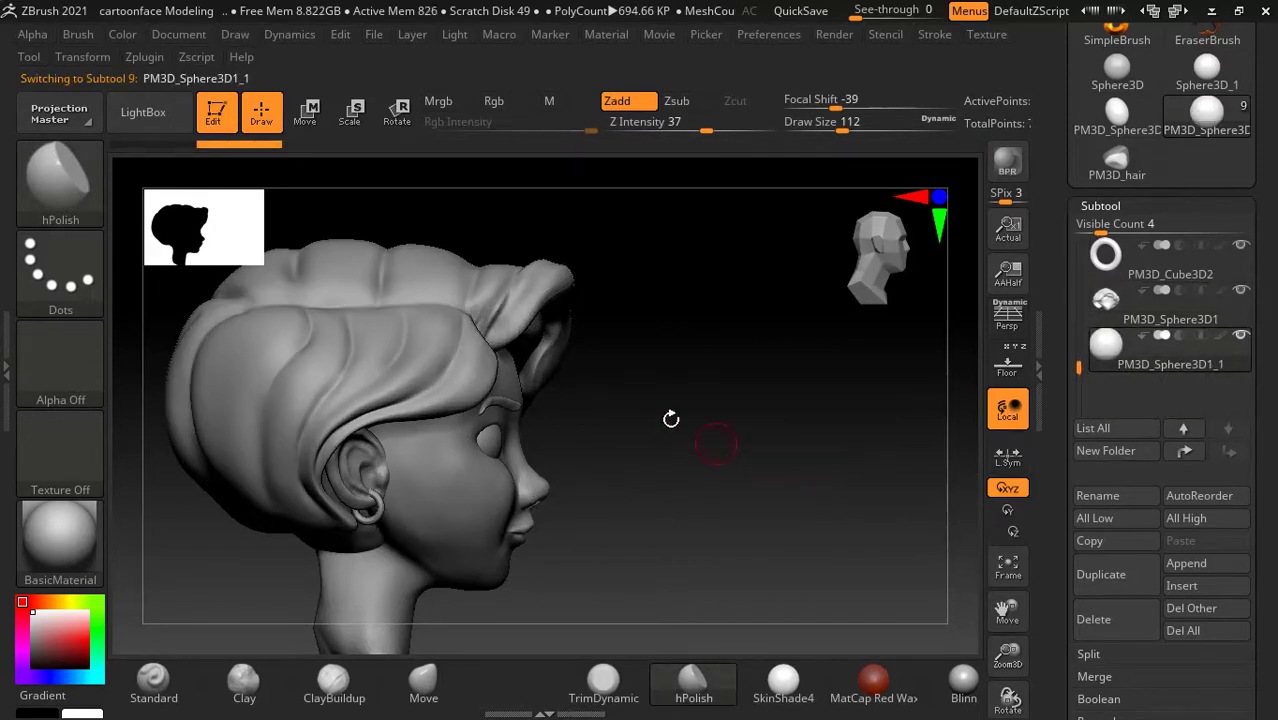
pyautogui.click(305, 110)
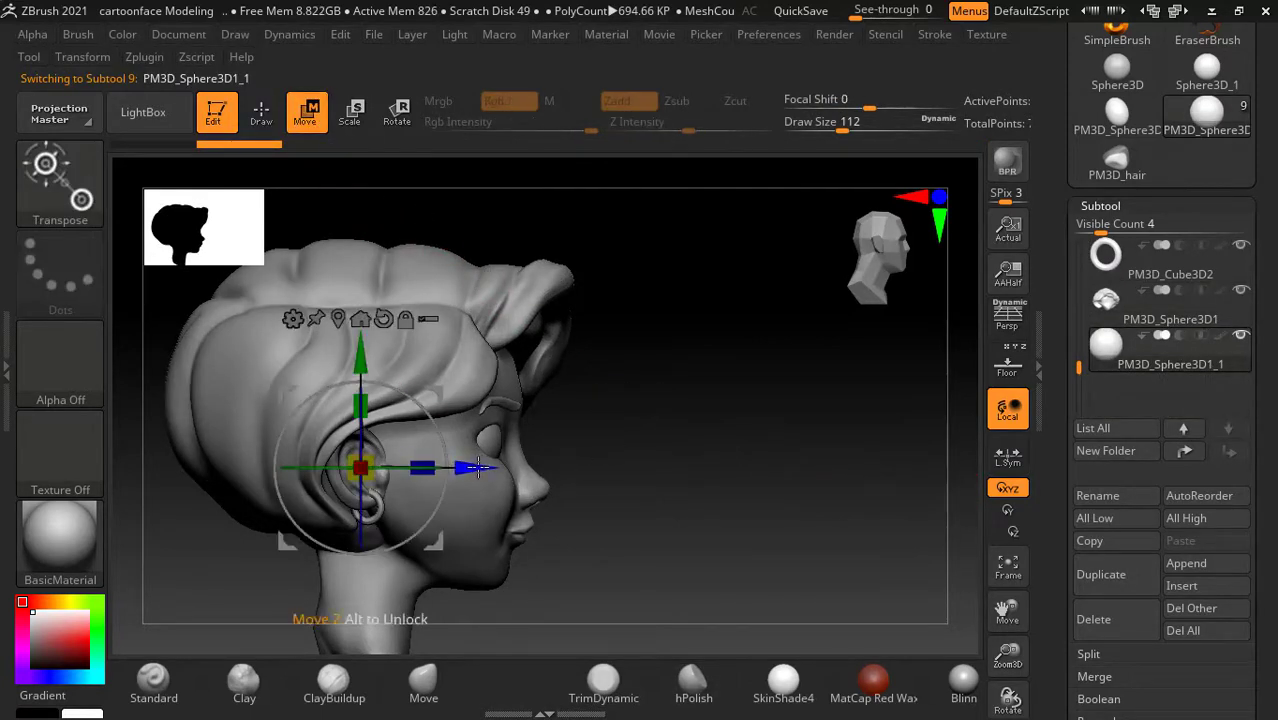
pyautogui.moveTo(478, 468); pyautogui.dragTo(695, 467)
# Step: Scale the sphere taller and narrower into an egg, showing its Polyframe wireframe
pyautogui.moveTo(833, 442); pyautogui.dragTo(838, 443)
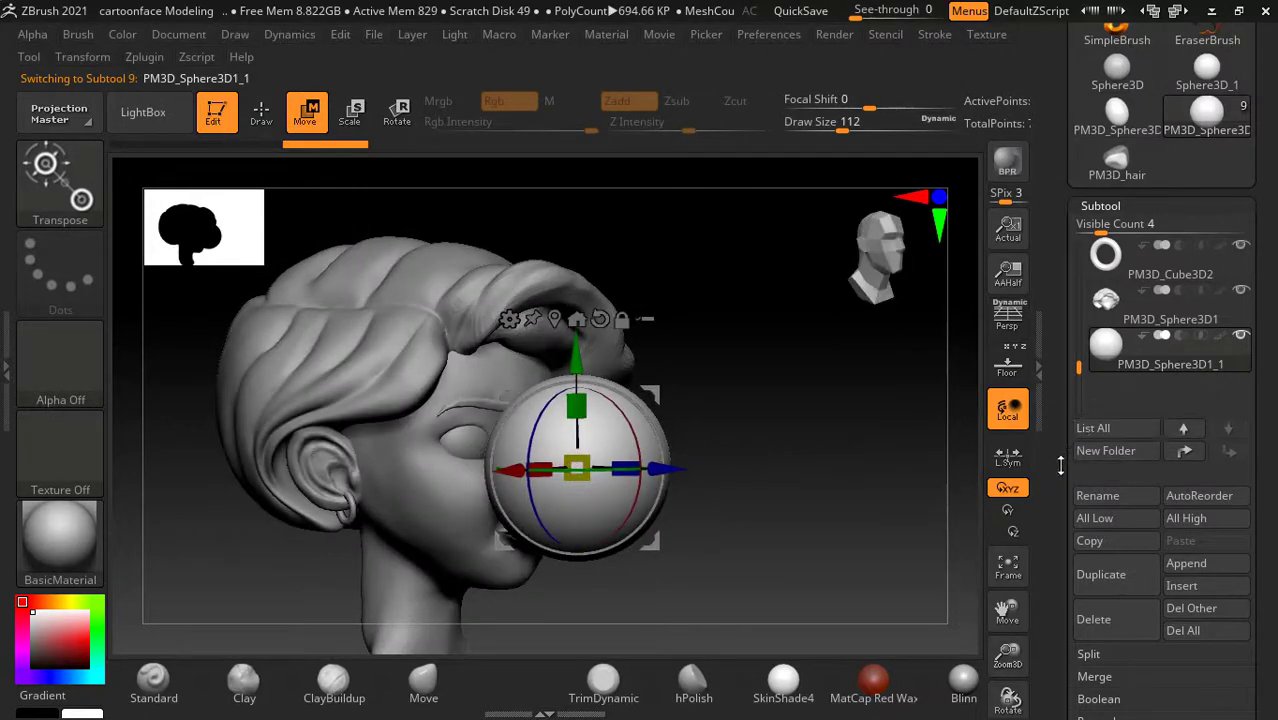
pyautogui.moveTo(576, 405); pyautogui.dragTo(590, 370)
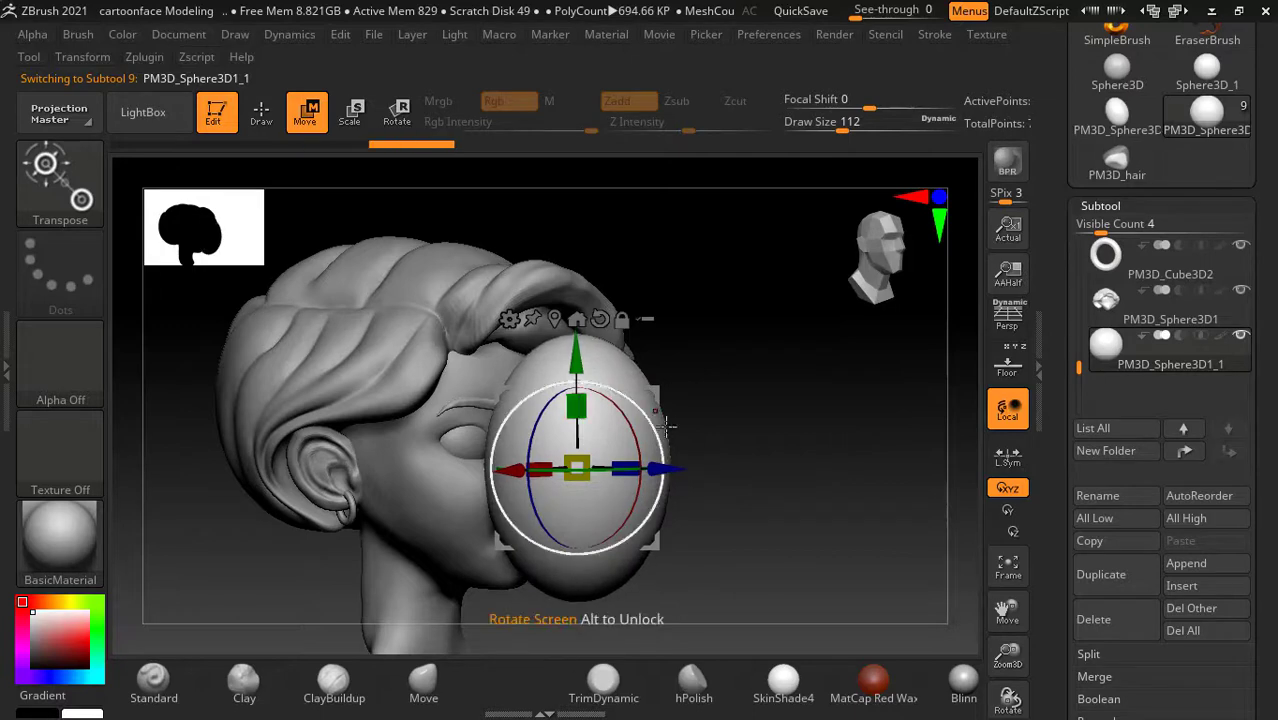
pyautogui.moveTo(633, 462); pyautogui.dragTo(605, 463)
pyautogui.moveTo(800, 480); pyautogui.dragTo(600, 480)
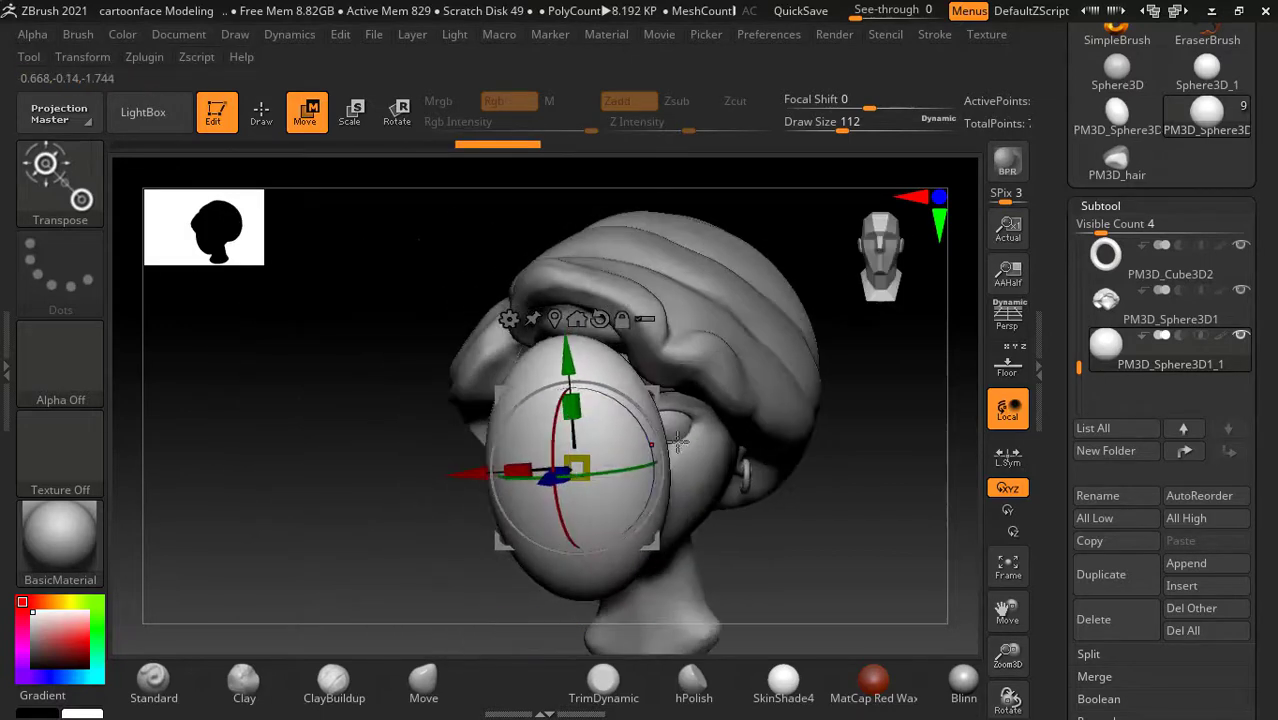
pyautogui.moveTo(517, 470); pyautogui.dragTo(545, 470)
pyautogui.moveTo(760, 480); pyautogui.dragTo(902, 484)
pyautogui.hotkey('shift', 'f')
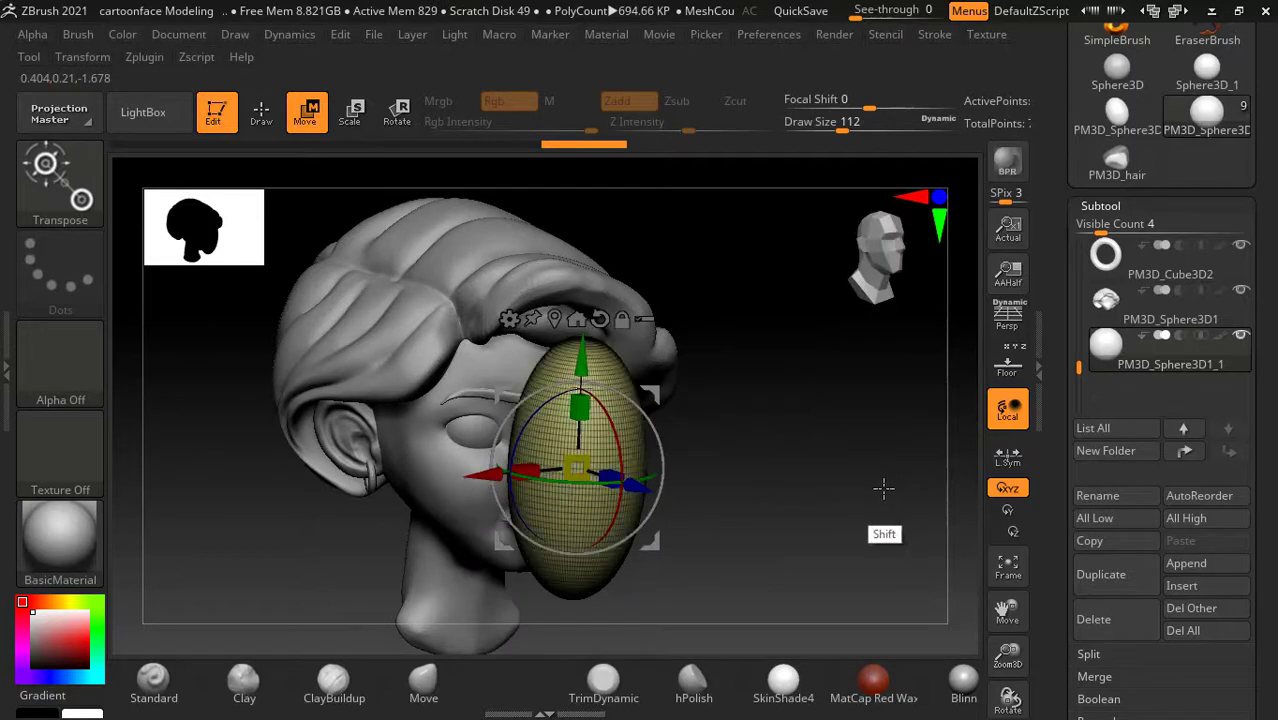
pyautogui.moveTo(749, 363); pyautogui.dragTo(445, 305)
pyautogui.click(275, 128)
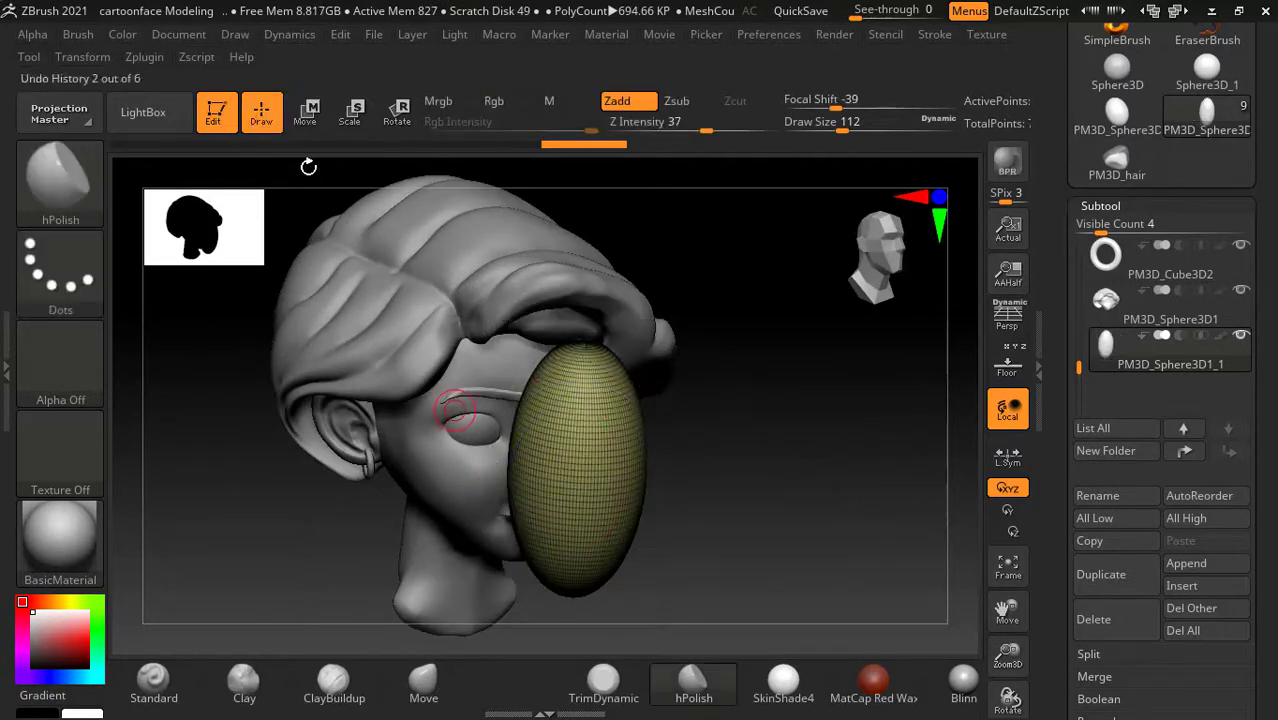
# Step: Remesh the egg with ZRemesher for clean, even topology
pyautogui.scroll(-5, 1100, 433)
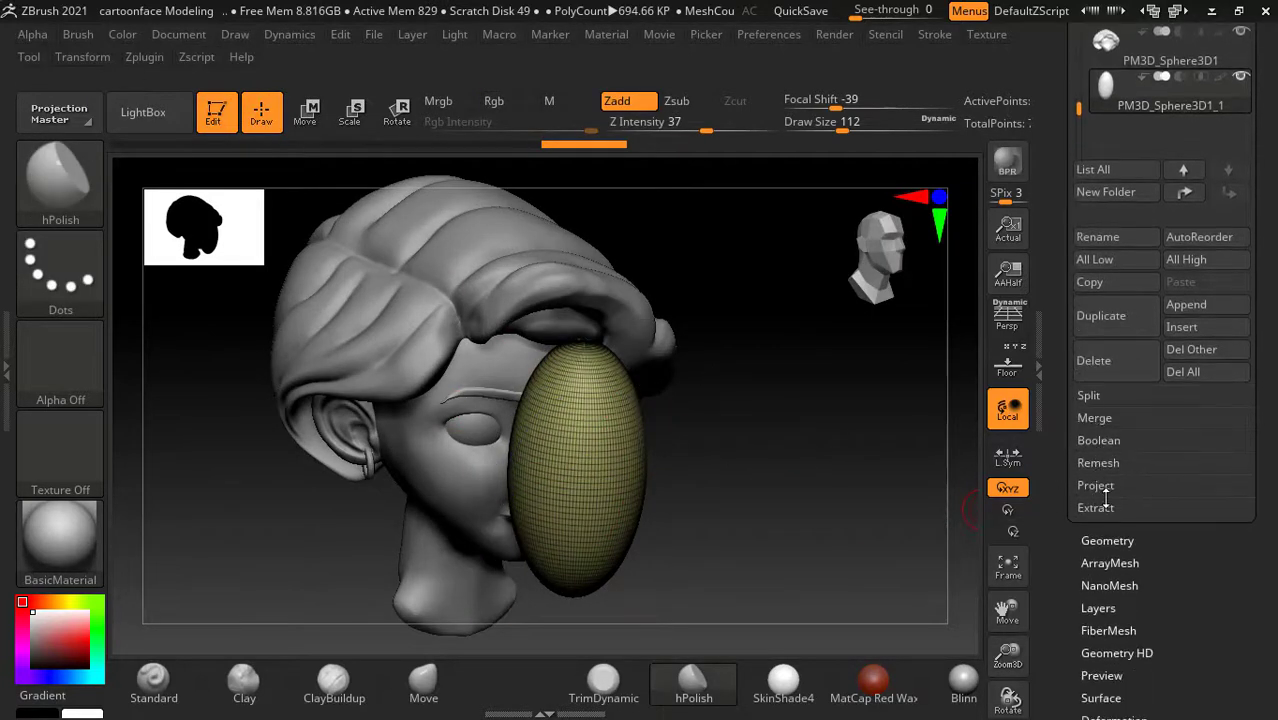
pyautogui.click(1105, 539)
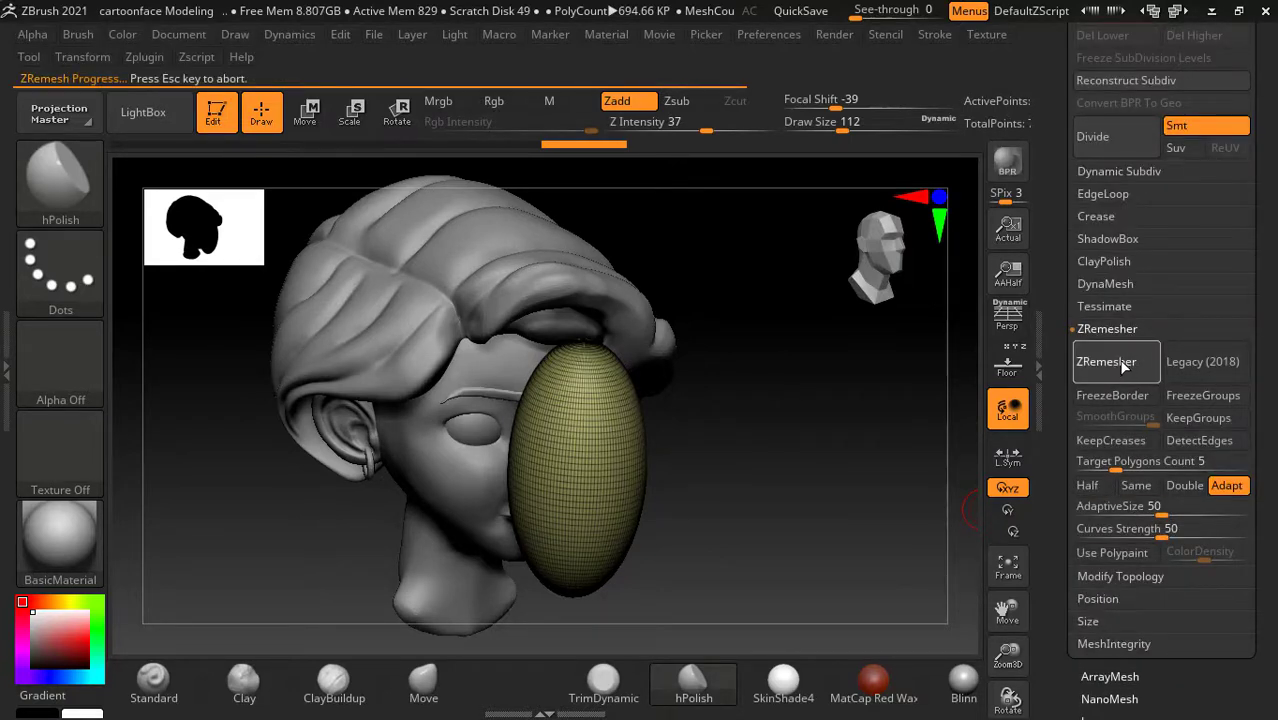
pyautogui.moveTo(892, 457)
pyautogui.keyDown('shift'); pyautogui.mouseDown()
pyautogui.moveTo(940, 450)
pyautogui.moveTo(898, 448)
pyautogui.mouseUp(); pyautogui.keyUp('shift')
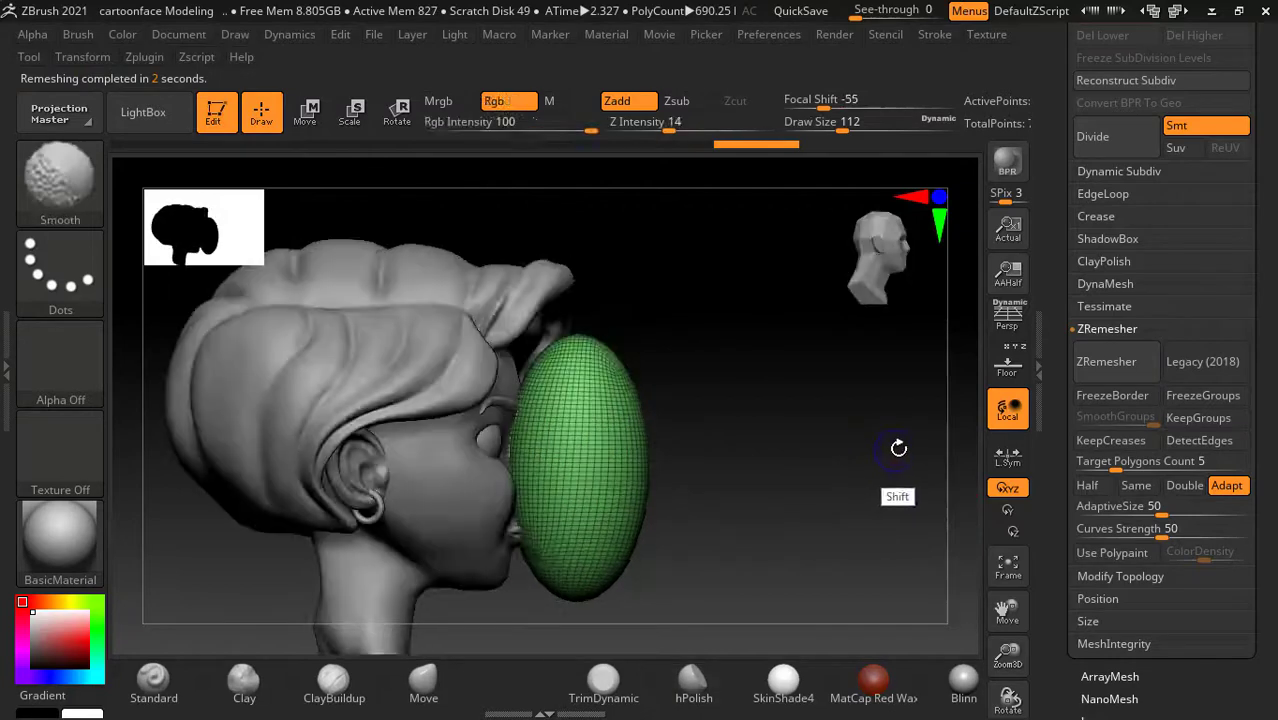
# Step: Nudge the ellipsoid up, squash it narrower and thin its depth with the Move gizmo
pyautogui.click(313, 115)
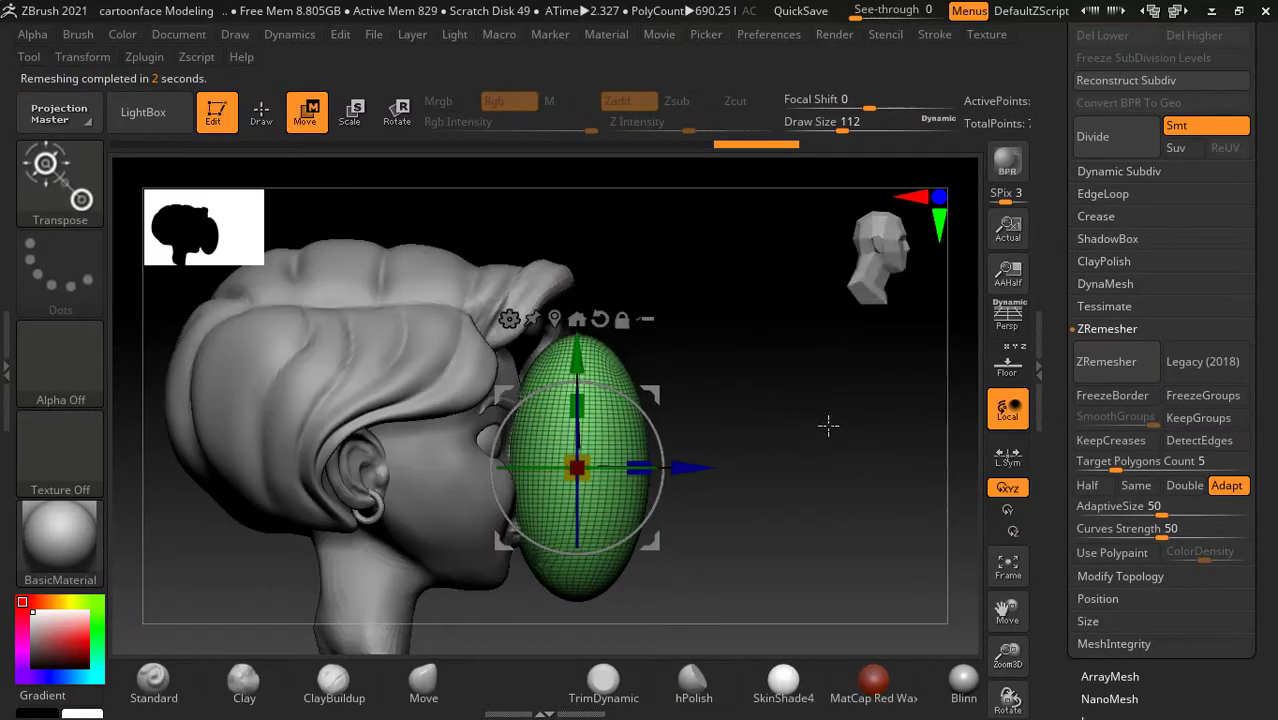
pyautogui.keyDown('shift'); pyautogui.moveTo(828, 425); pyautogui.dragTo(864, 449); pyautogui.keyUp('shift')
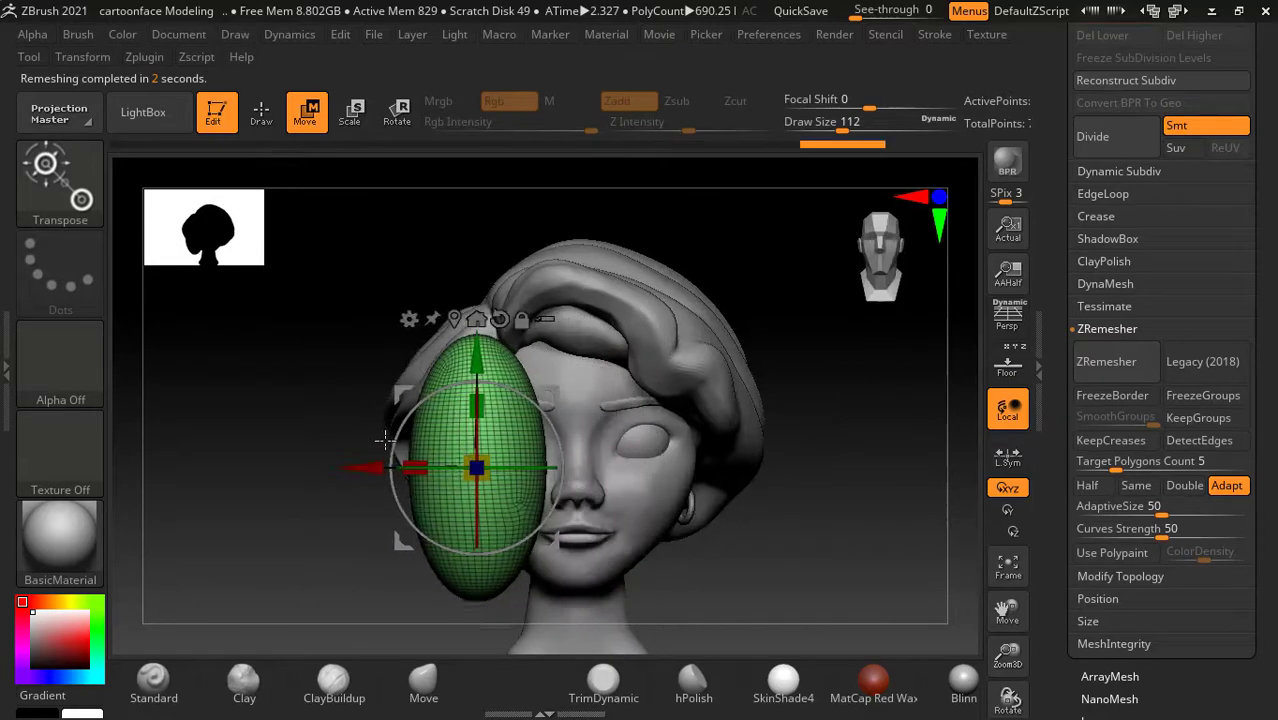
pyautogui.moveTo(384, 440); pyautogui.dragTo(440, 438)
pyautogui.keyDown('shift'); pyautogui.moveTo(776, 386); pyautogui.dragTo(811, 437); pyautogui.keyUp('shift')
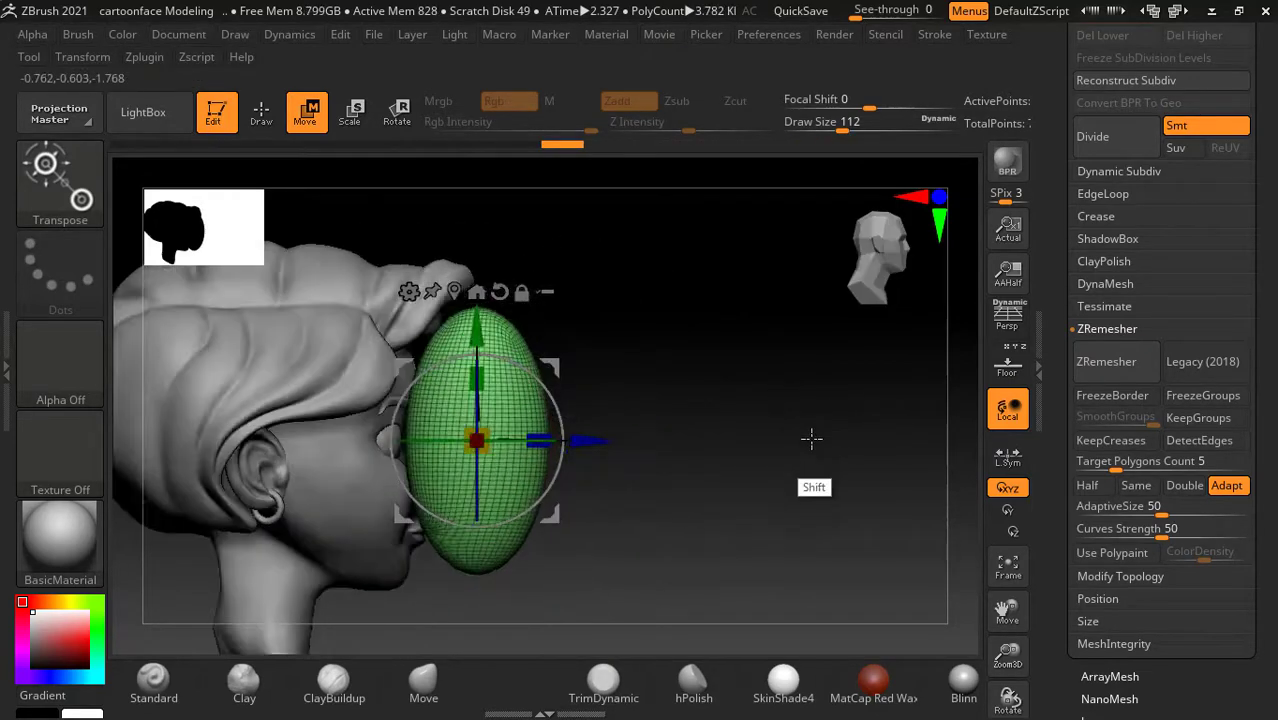
pyautogui.moveTo(476, 520); pyautogui.dragTo(470, 470)
pyautogui.keyDown('shift'); pyautogui.moveTo(760, 470); pyautogui.dragTo(710, 428); pyautogui.keyUp('shift')
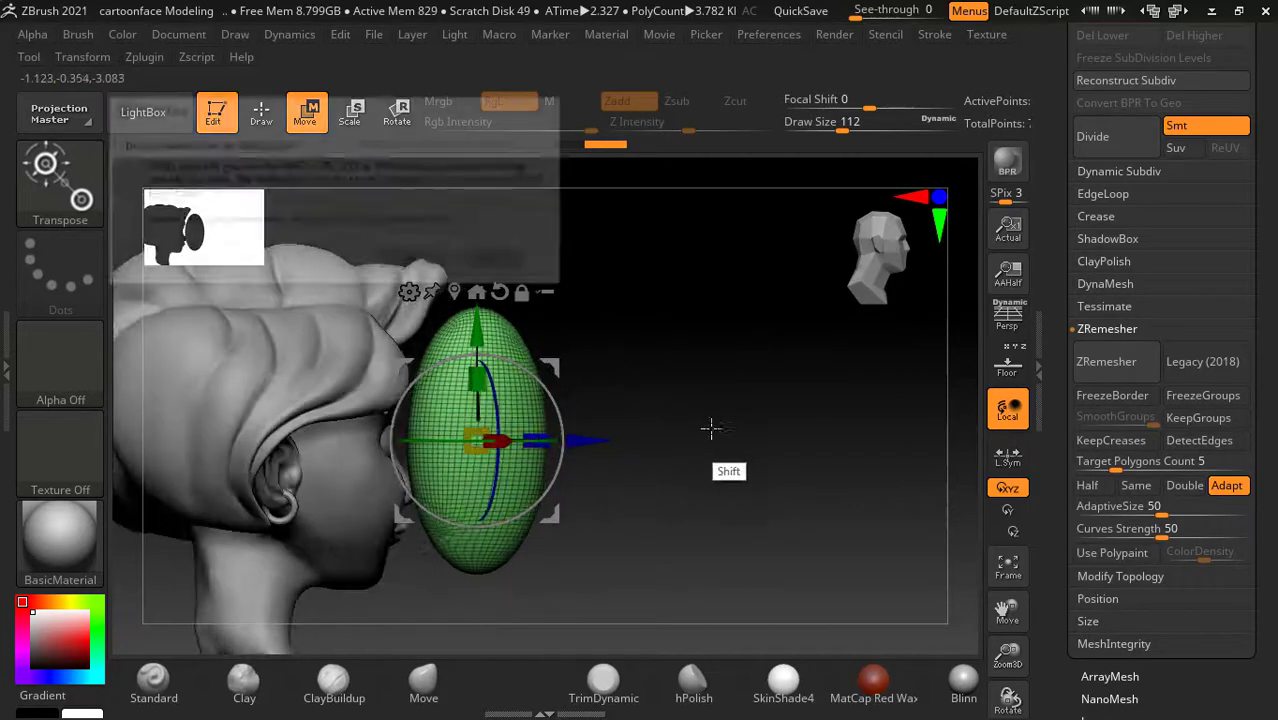
pyautogui.click(496, 262)
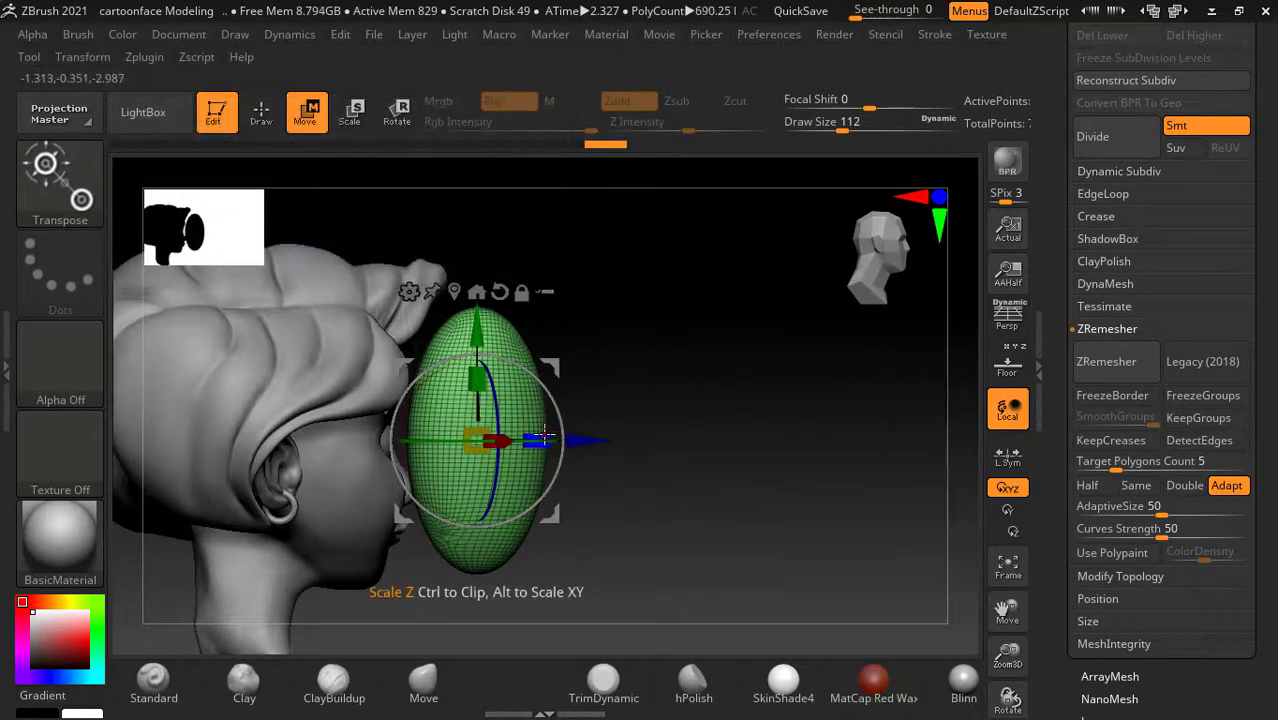
pyautogui.moveTo(560, 440); pyautogui.dragTo(543, 437)
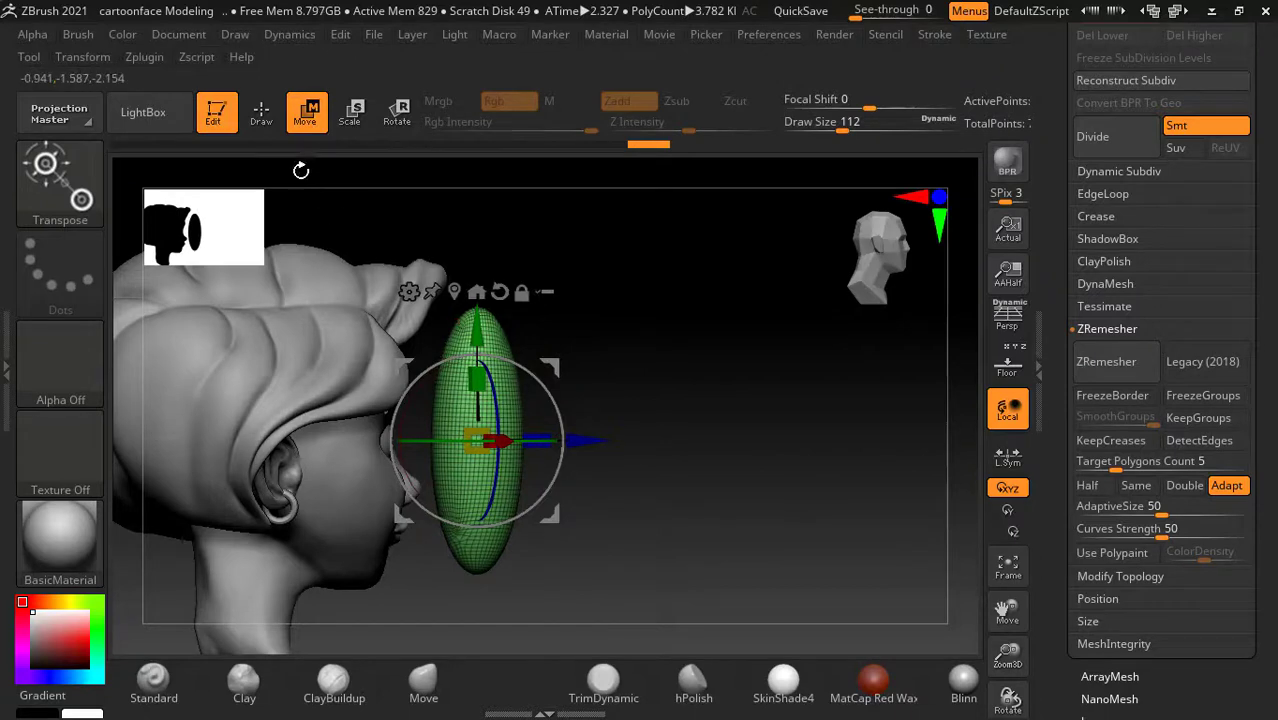
# Step: Slide the thin ellipsoid back until it sits against the cheek edge at the head's side
pyautogui.press('q')
pyautogui.moveTo(700, 400)
pyautogui.mouseDown()
pyautogui.moveTo(733, 373)
pyautogui.moveTo(702, 323)
pyautogui.moveTo(696, 380)
pyautogui.moveTo(763, 432)
pyautogui.moveTo(862, 411)
pyautogui.moveTo(868, 375)
pyautogui.moveTo(888, 400)
pyautogui.mouseUp()
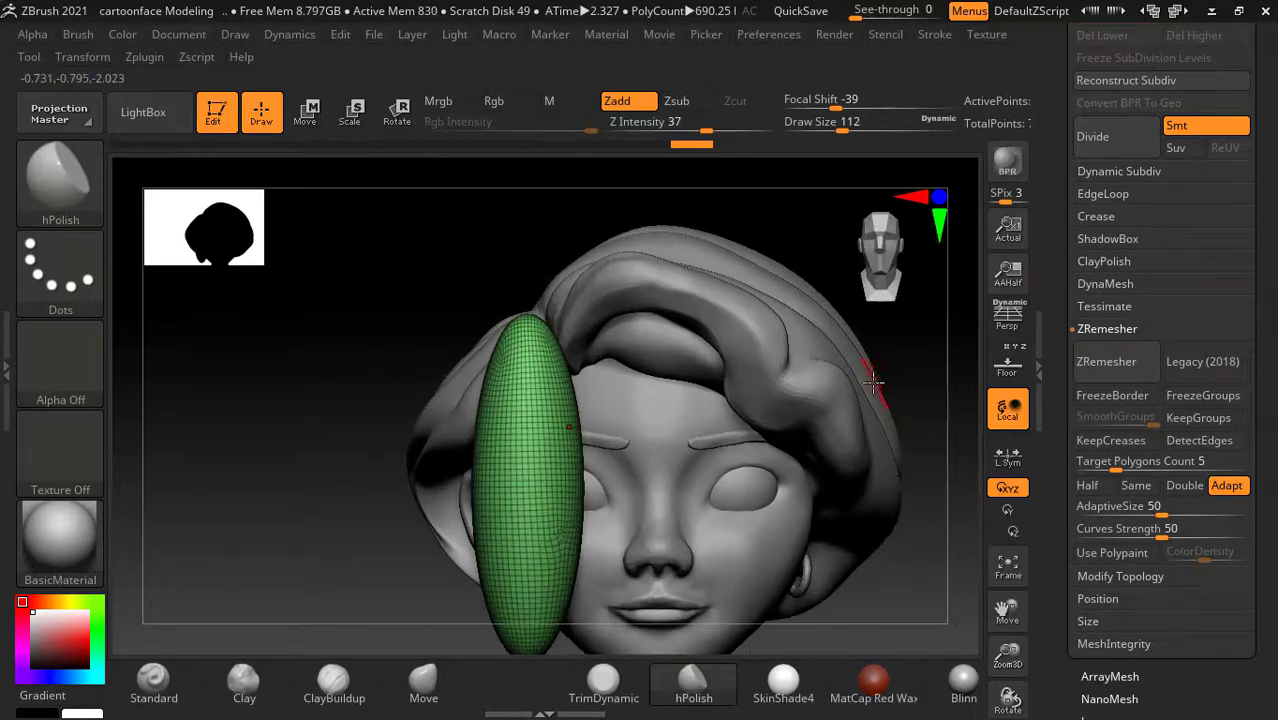
pyautogui.moveTo(912, 357); pyautogui.dragTo(837, 428)
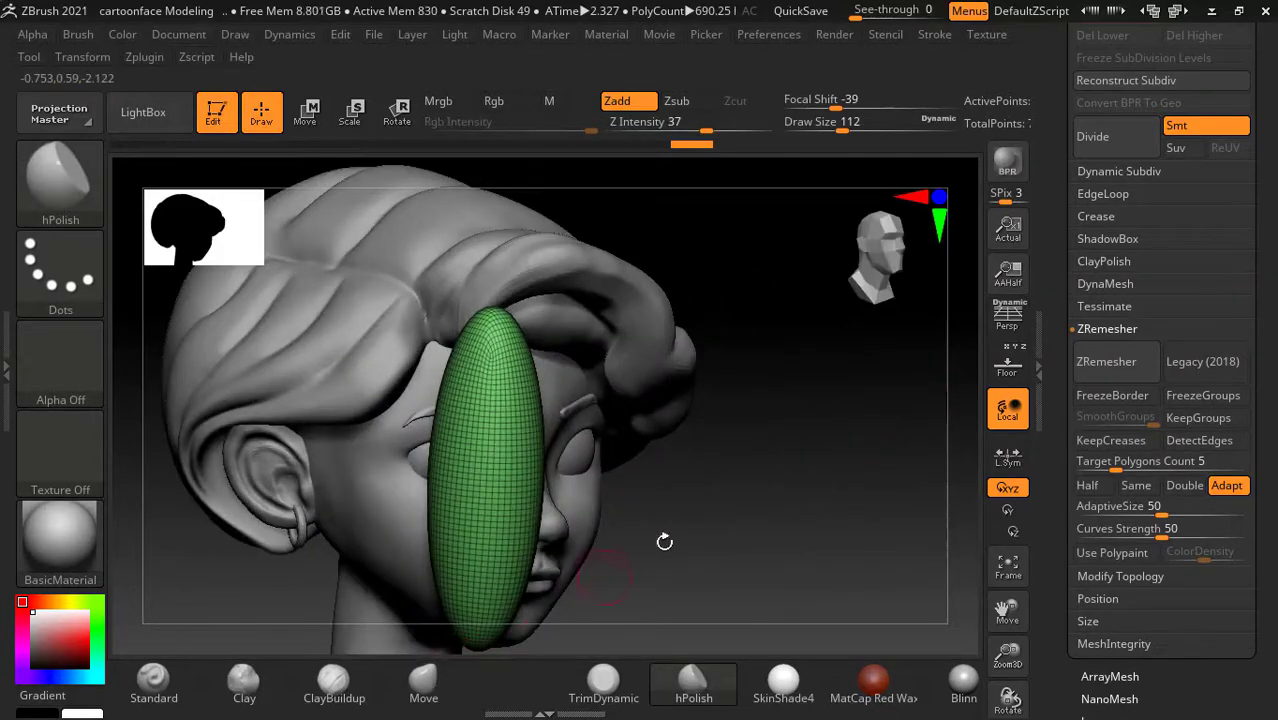
pyautogui.moveTo(742, 536)
pyautogui.mouseDown()
pyautogui.moveTo(796, 488)
pyautogui.moveTo(330, 177)
pyautogui.mouseUp()
pyautogui.press('w')
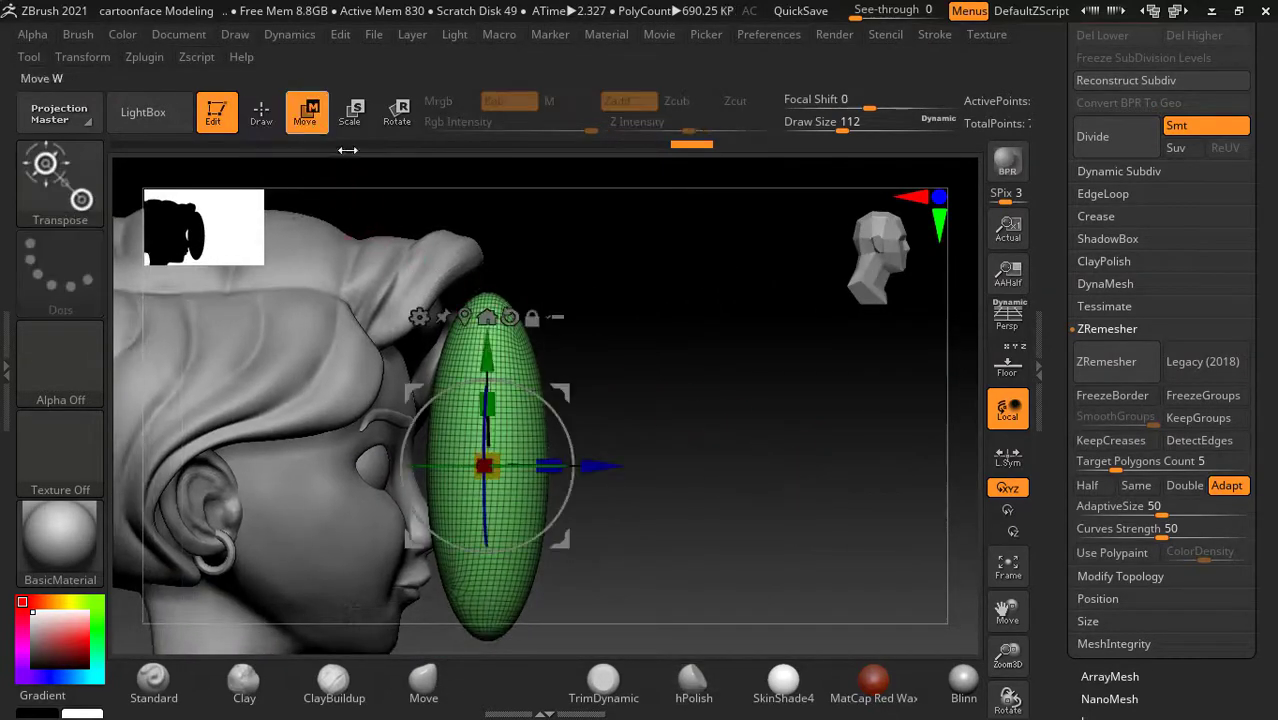
pyautogui.moveTo(611, 465); pyautogui.dragTo(540, 470)
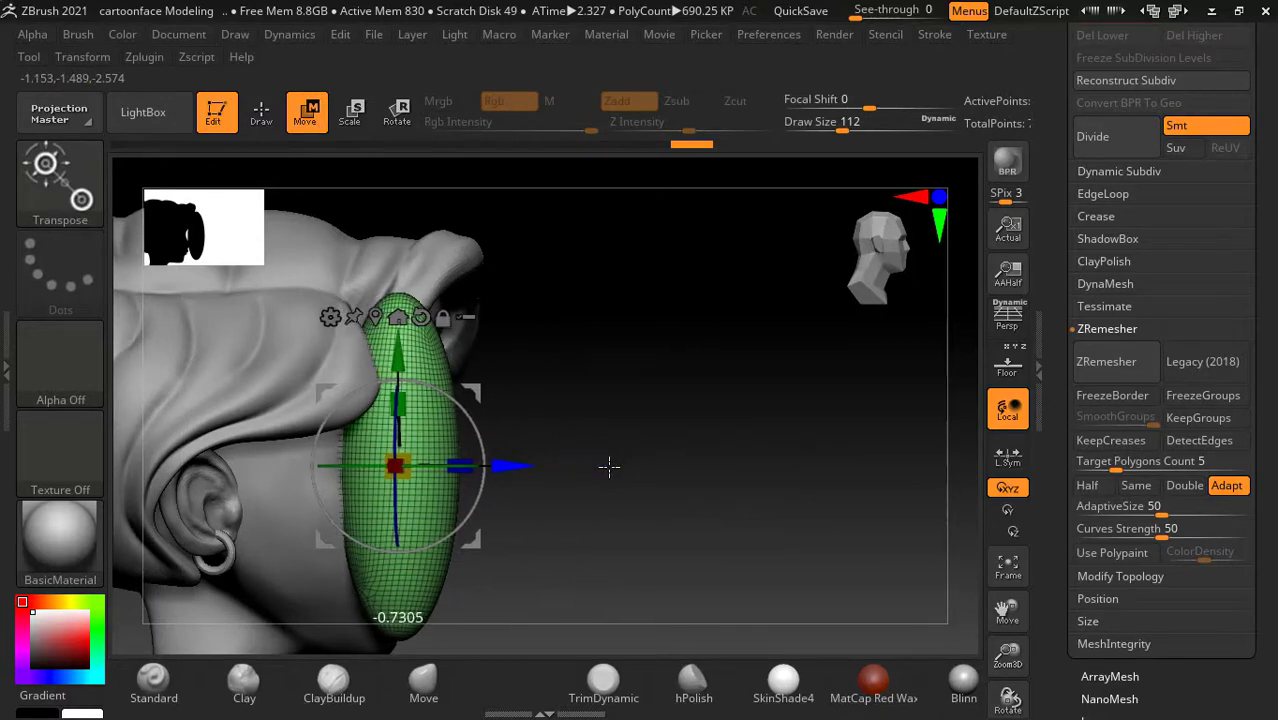
pyautogui.moveTo(766, 452)
pyautogui.mouseDown()
pyautogui.moveTo(856, 448)
pyautogui.moveTo(833, 448)
pyautogui.mouseUp()
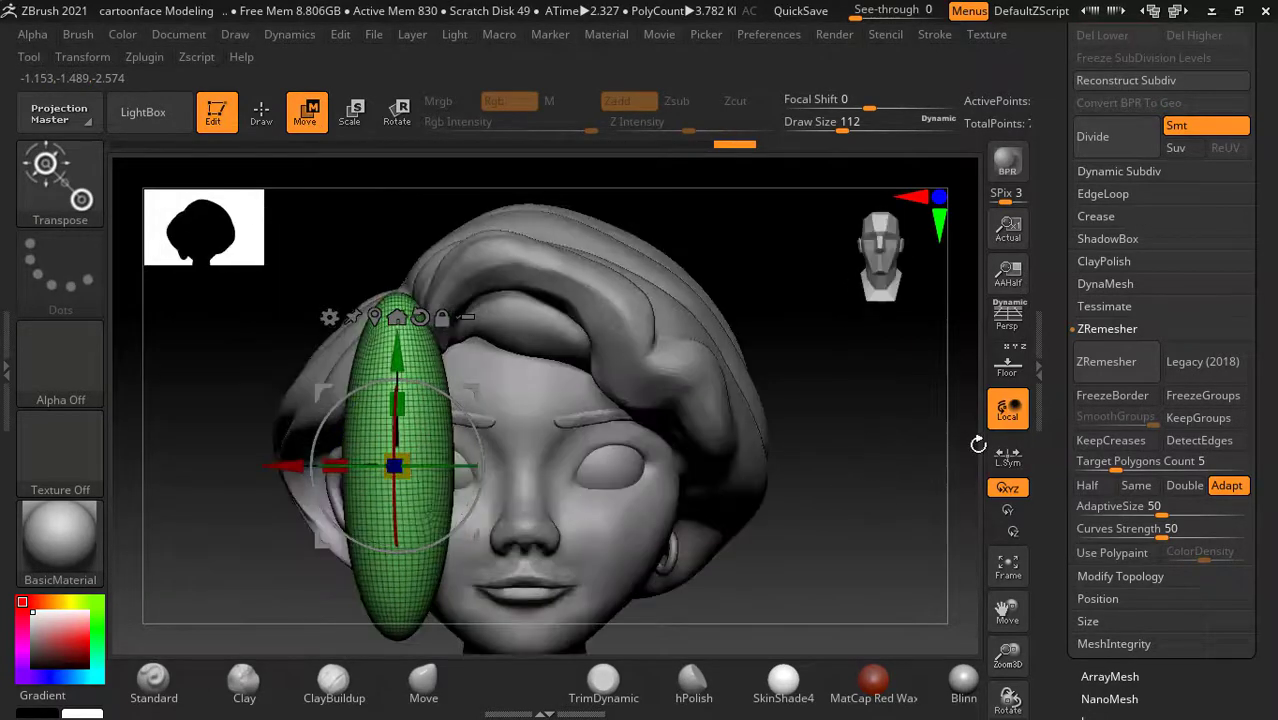
pyautogui.moveTo(1064, 270); pyautogui.dragTo(1064, 406)
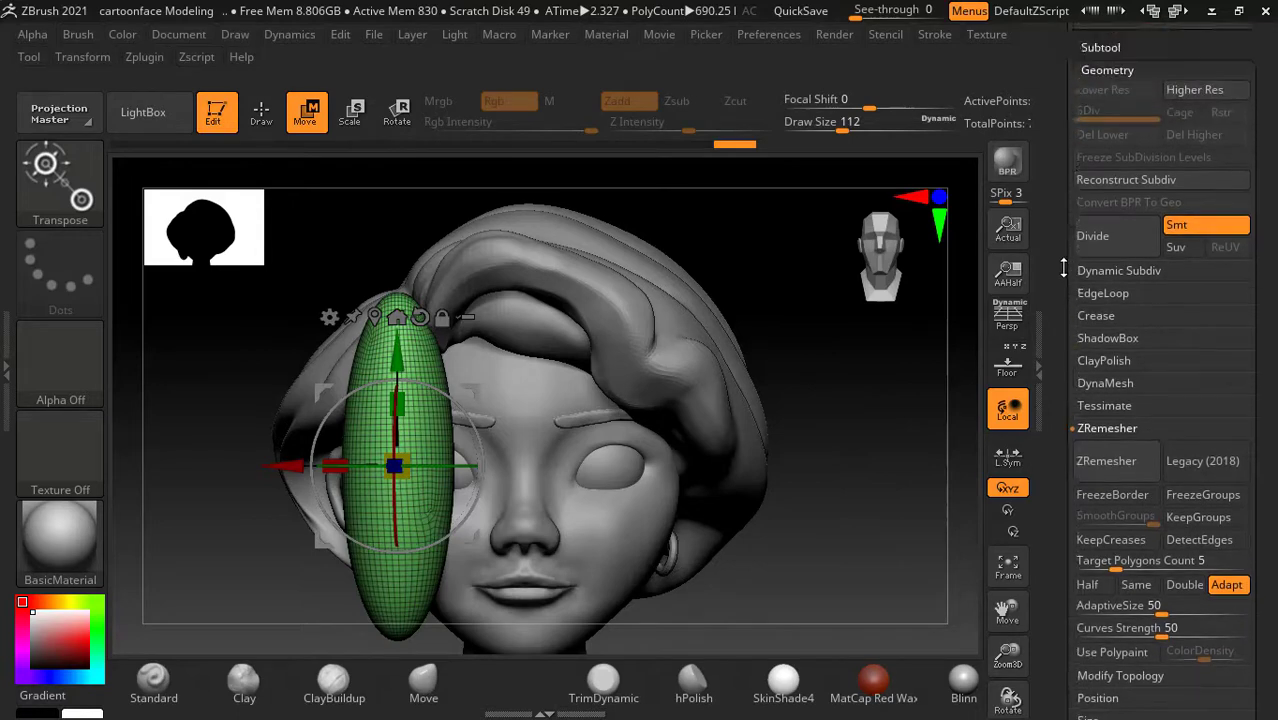
pyautogui.click(1110, 319)
pyautogui.moveTo(1240, 450)
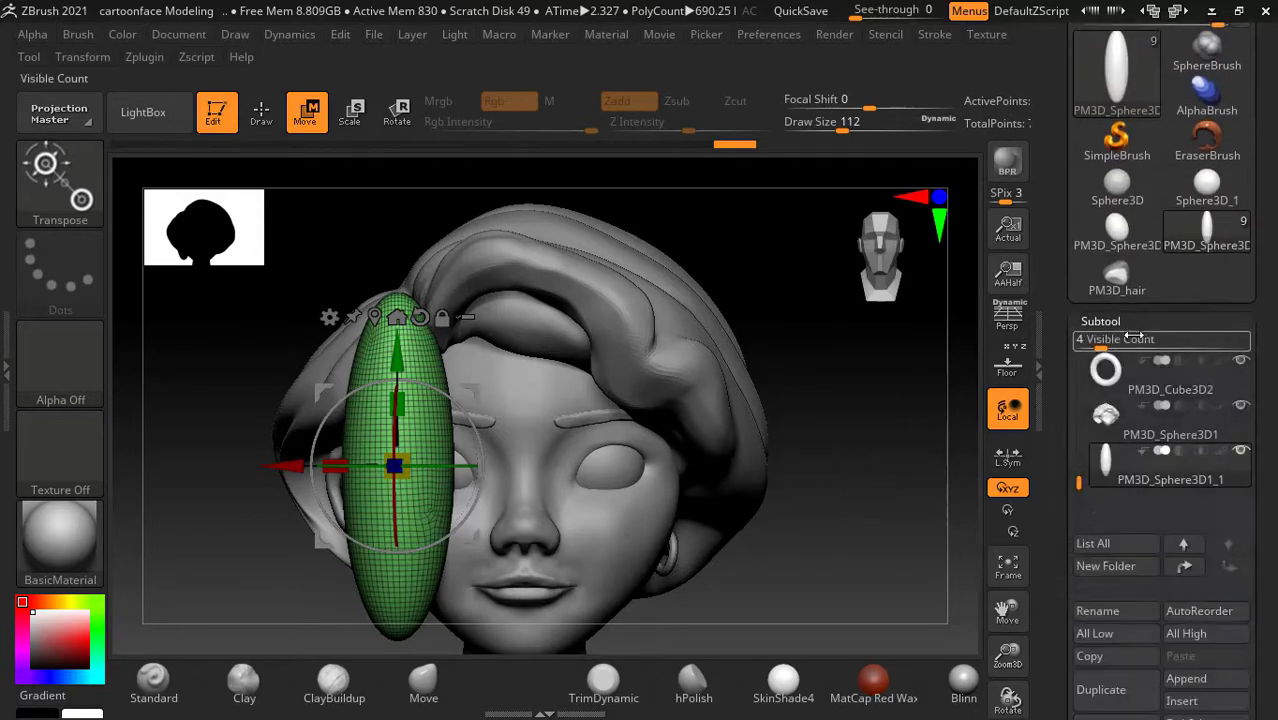
# Step: Solo the ellipsoid subtool and view it from the side against the face
pyautogui.keyDown('shift'); pyautogui.click(1241, 452); pyautogui.keyUp('shift')
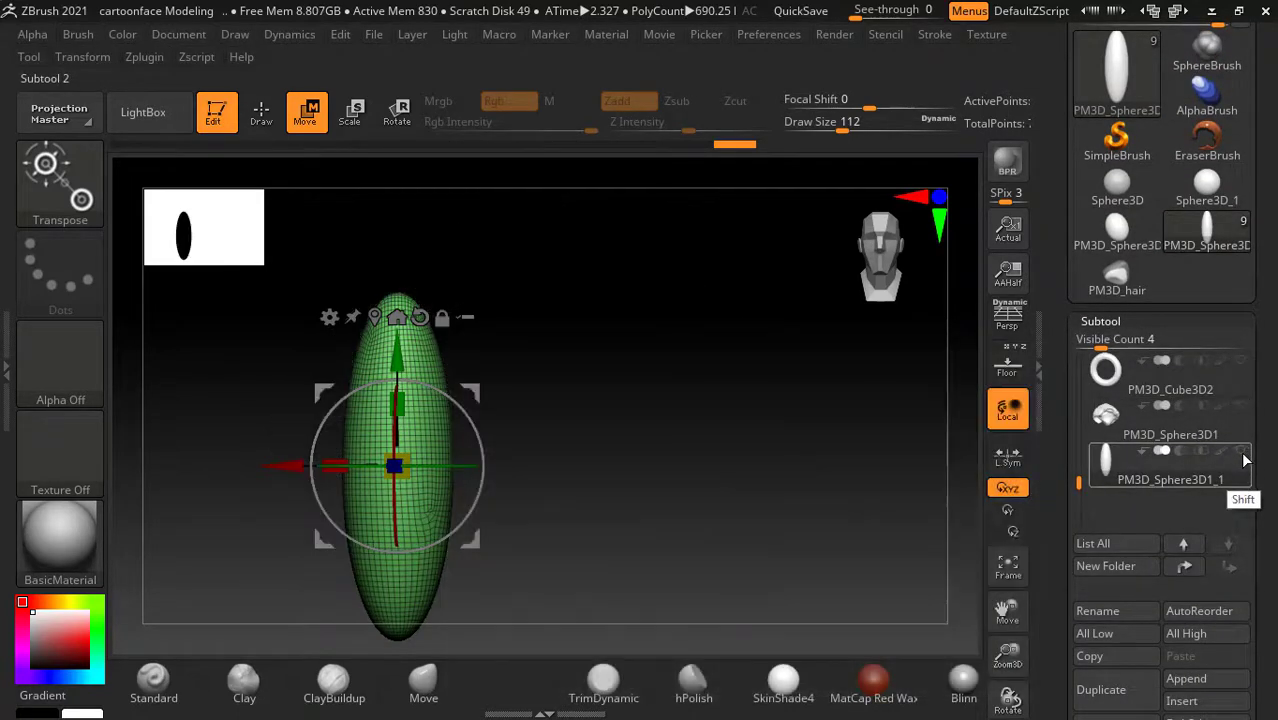
pyautogui.click(1007, 366)
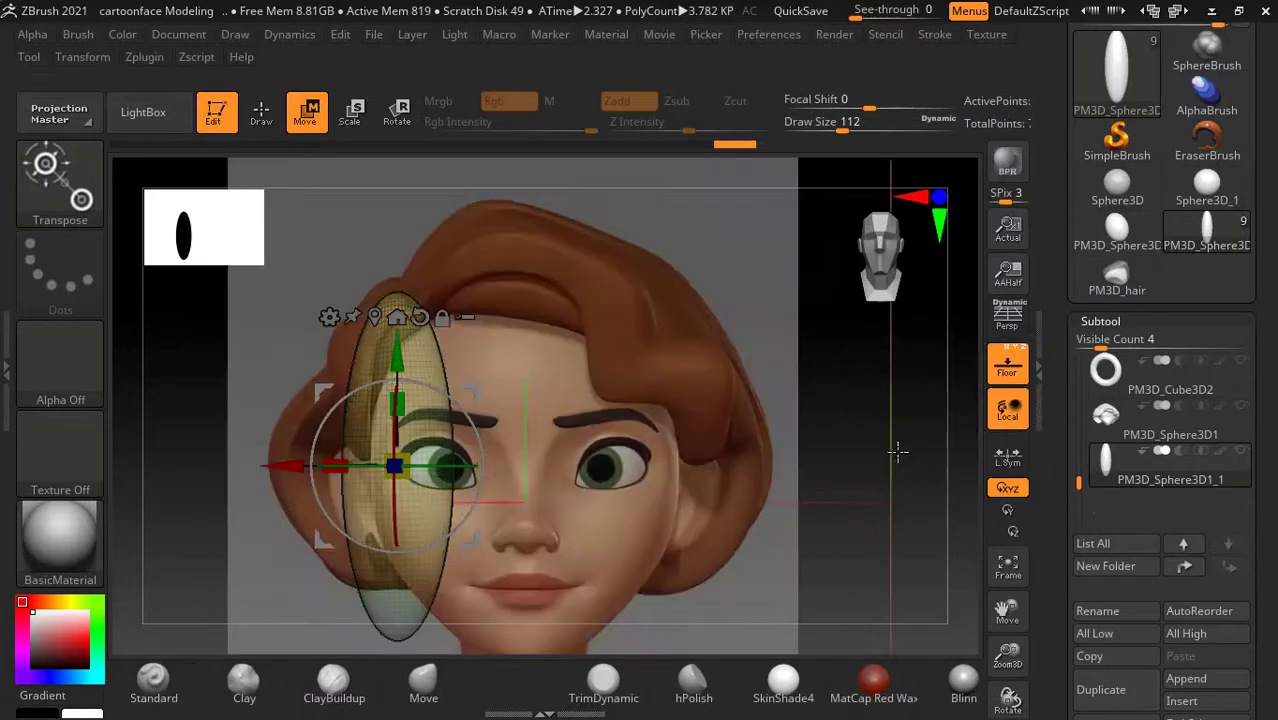
pyautogui.click(262, 114)
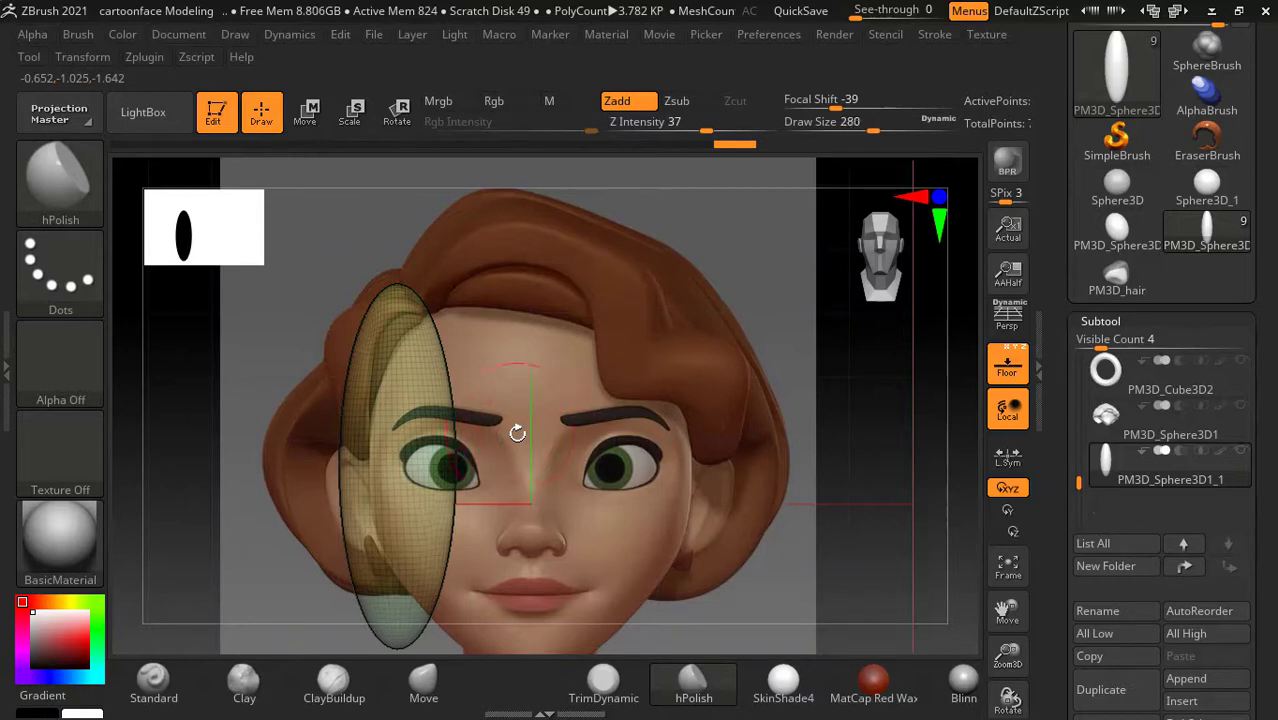
pyautogui.moveTo(901, 497)
pyautogui.mouseDown()
pyautogui.moveTo(927, 506)
pyautogui.moveTo(700, 481)
pyautogui.mouseUp()
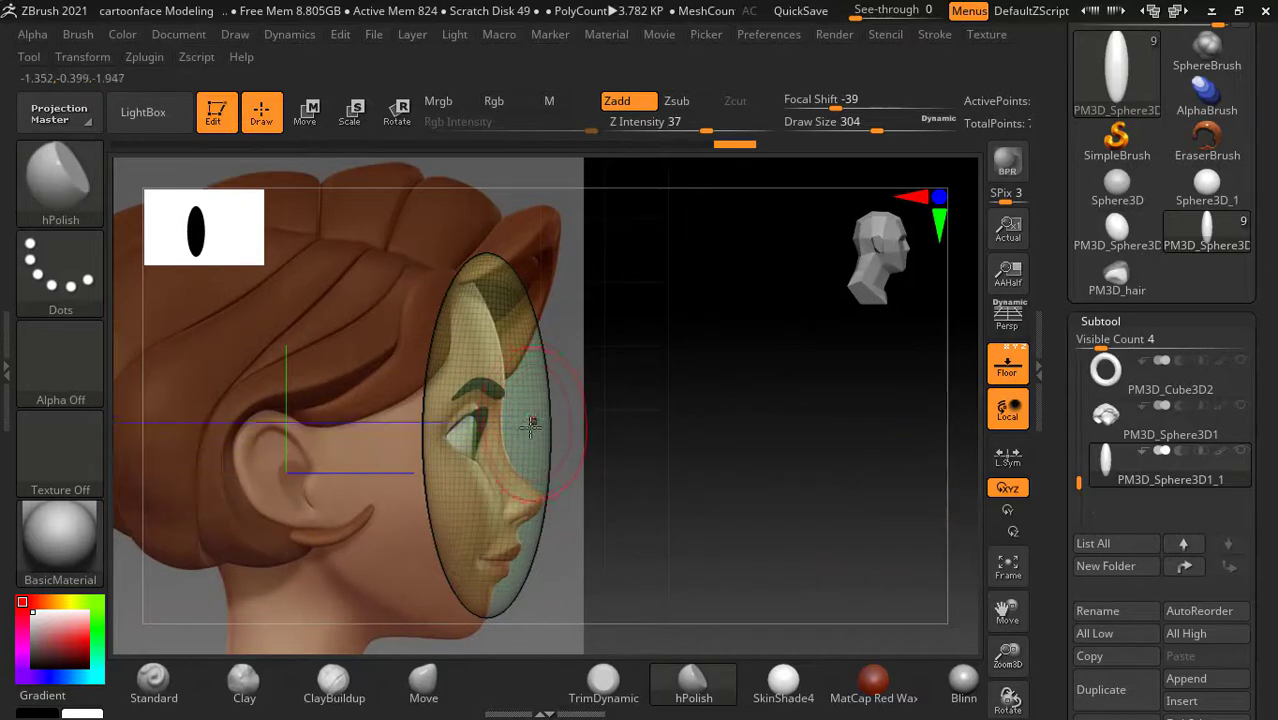
# Step: Reshape the ellipsoid's outline with the Move brush to follow the face profile
pyautogui.click(436, 677)
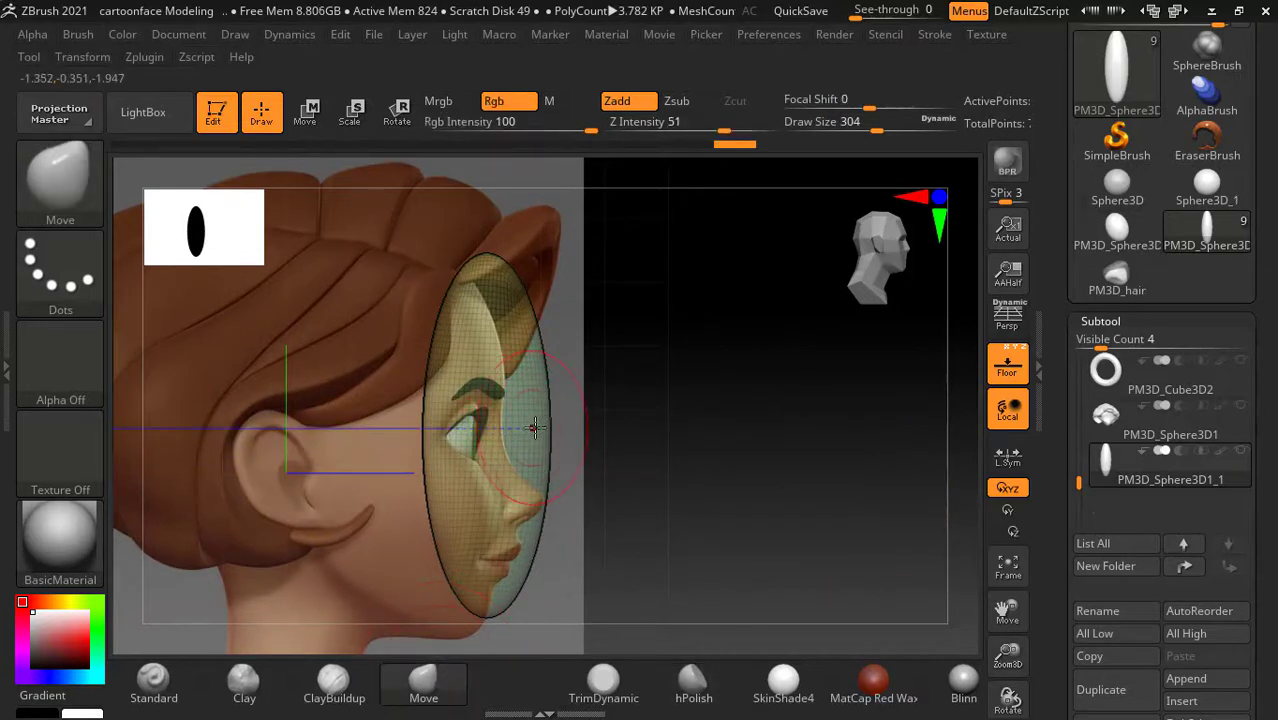
pyautogui.moveTo(533, 428); pyautogui.dragTo(515, 500)
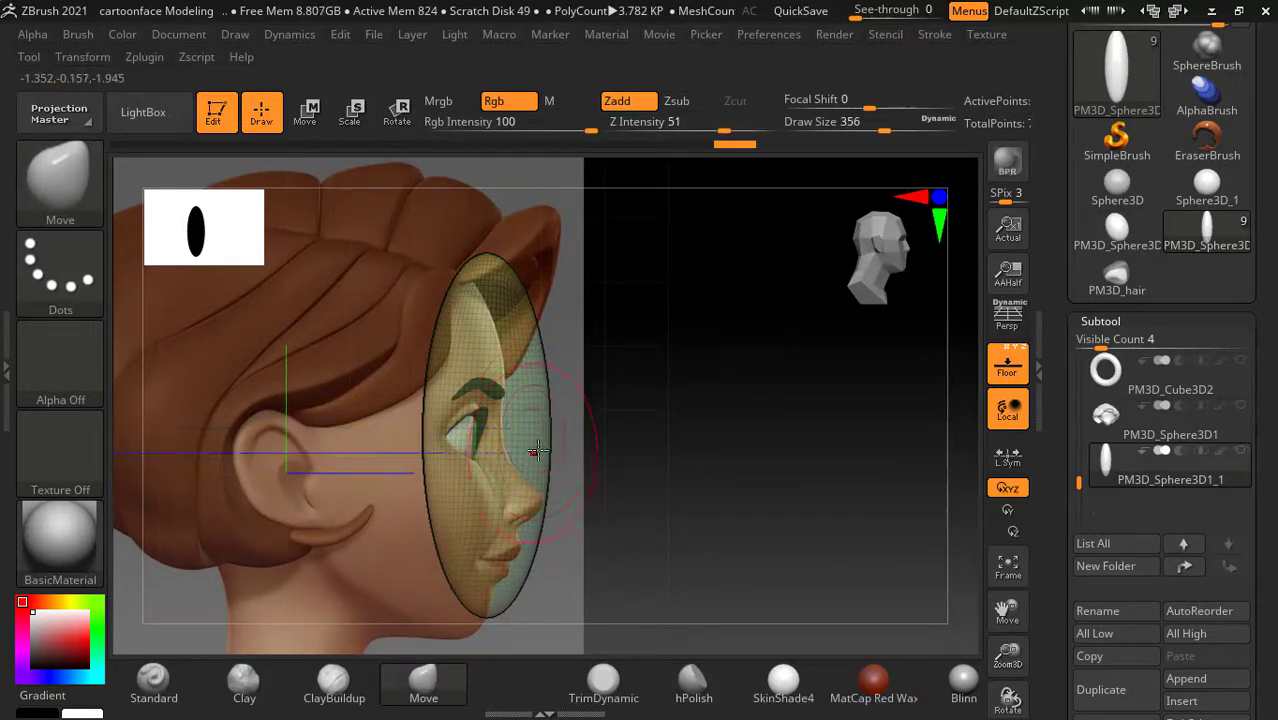
pyautogui.moveTo(545, 400); pyautogui.dragTo(535, 440)
pyautogui.moveTo(425, 420)
pyautogui.mouseDown()
pyautogui.moveTo(440, 410)
pyautogui.moveTo(440, 430)
pyautogui.mouseUp()
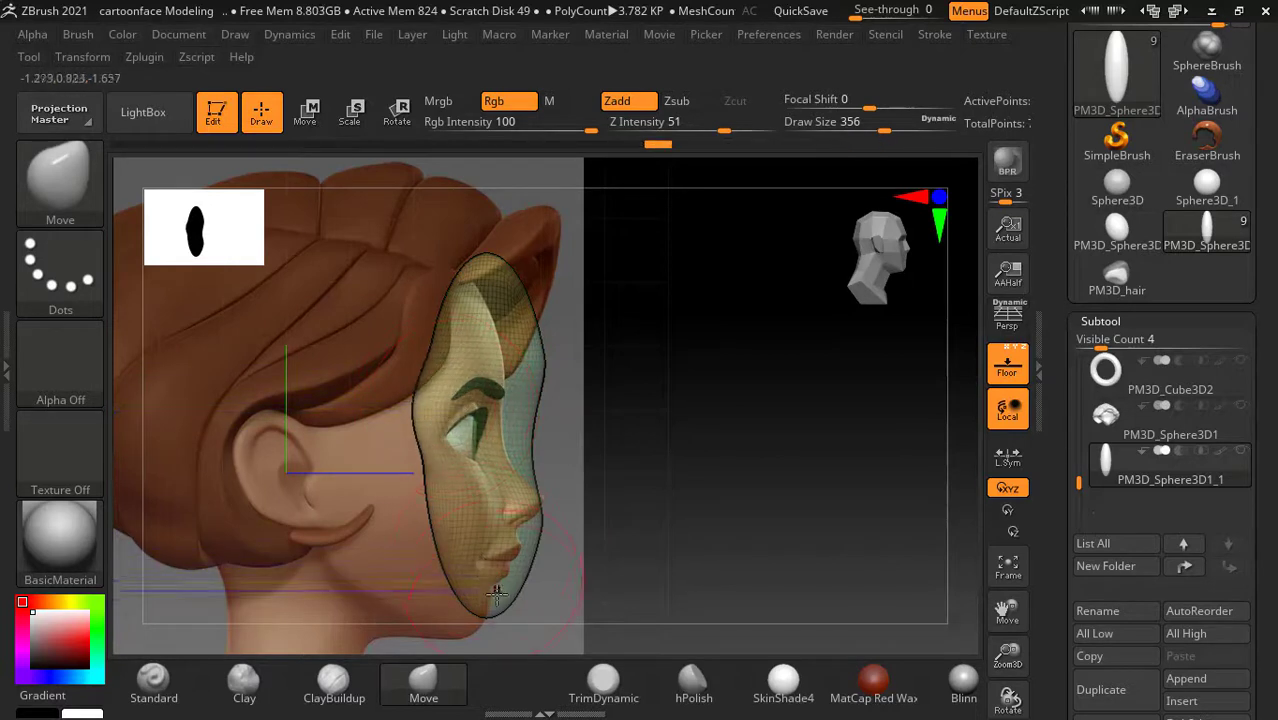
pyautogui.moveTo(482, 568); pyautogui.dragTo(494, 601)
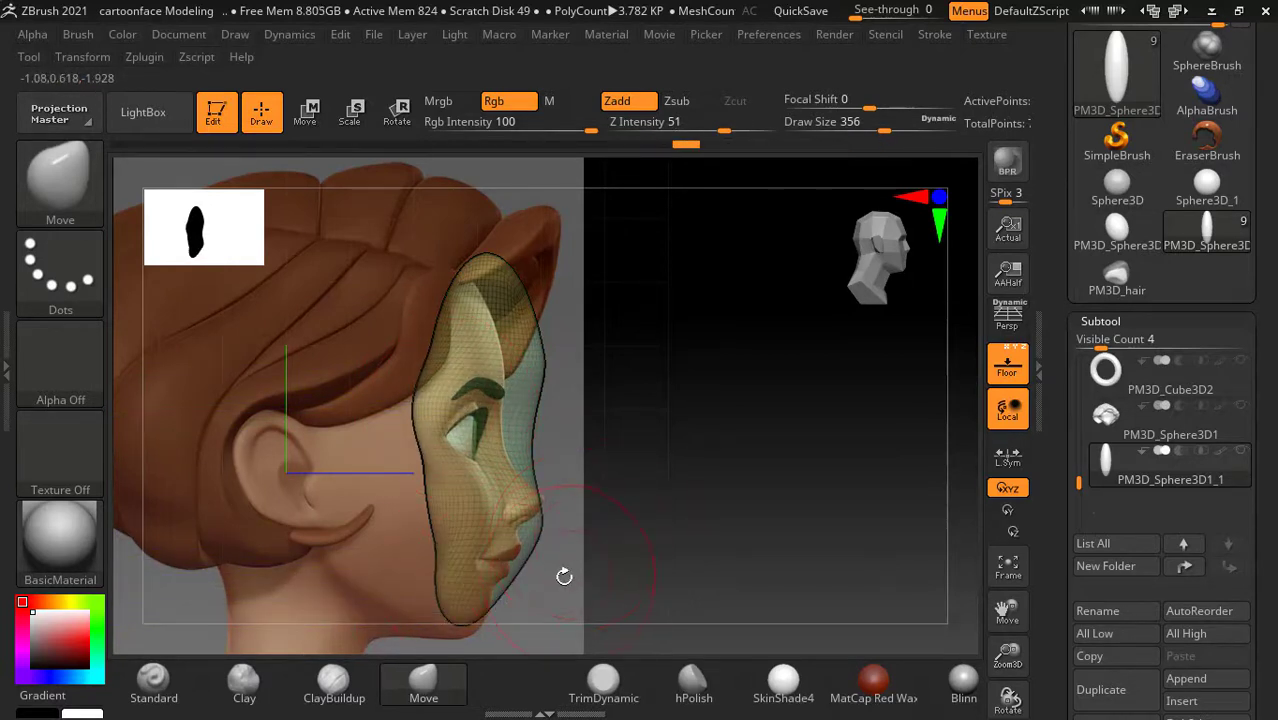
# Step: Tilt the piece back with the Rotate gizmo and shift it up toward the ear
pyautogui.click(395, 120)
pyautogui.moveTo(565, 410); pyautogui.dragTo(595, 432)
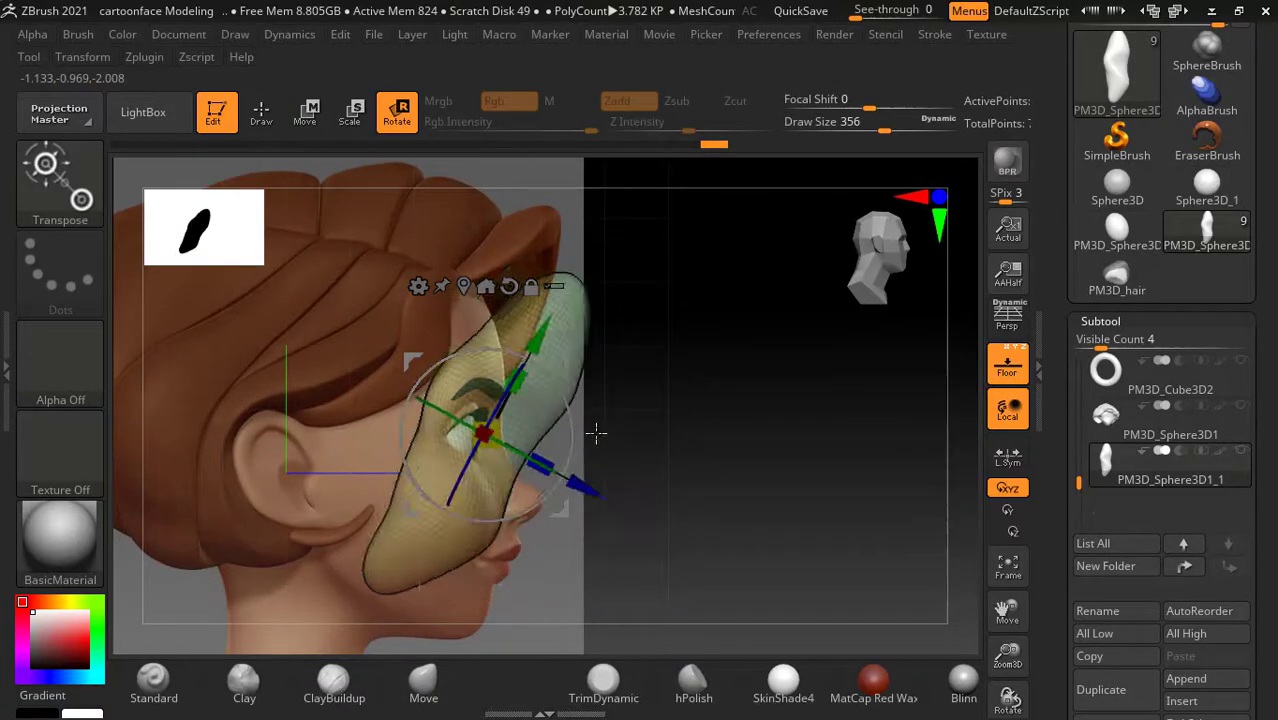
pyautogui.moveTo(586, 481)
pyautogui.mouseDown()
pyautogui.moveTo(669, 426)
pyautogui.moveTo(699, 428)
pyautogui.moveTo(672, 436)
pyautogui.mouseUp()
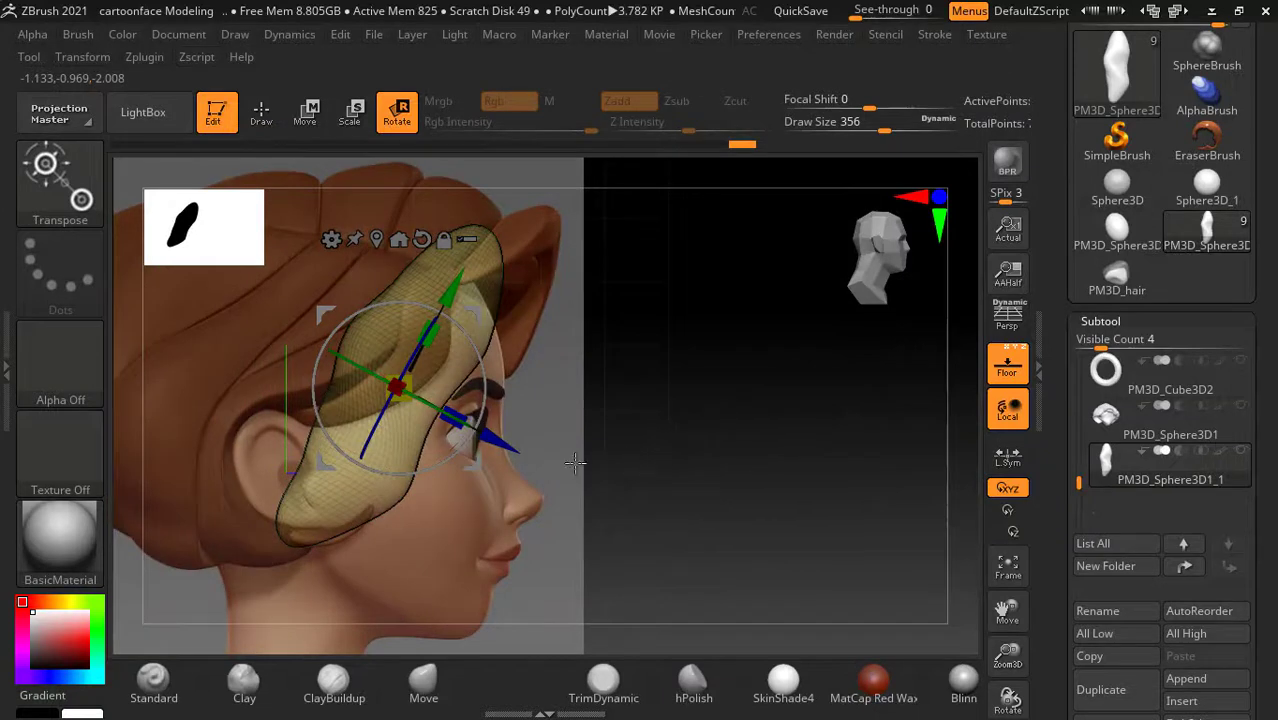
pyautogui.moveTo(511, 443); pyautogui.dragTo(493, 433)
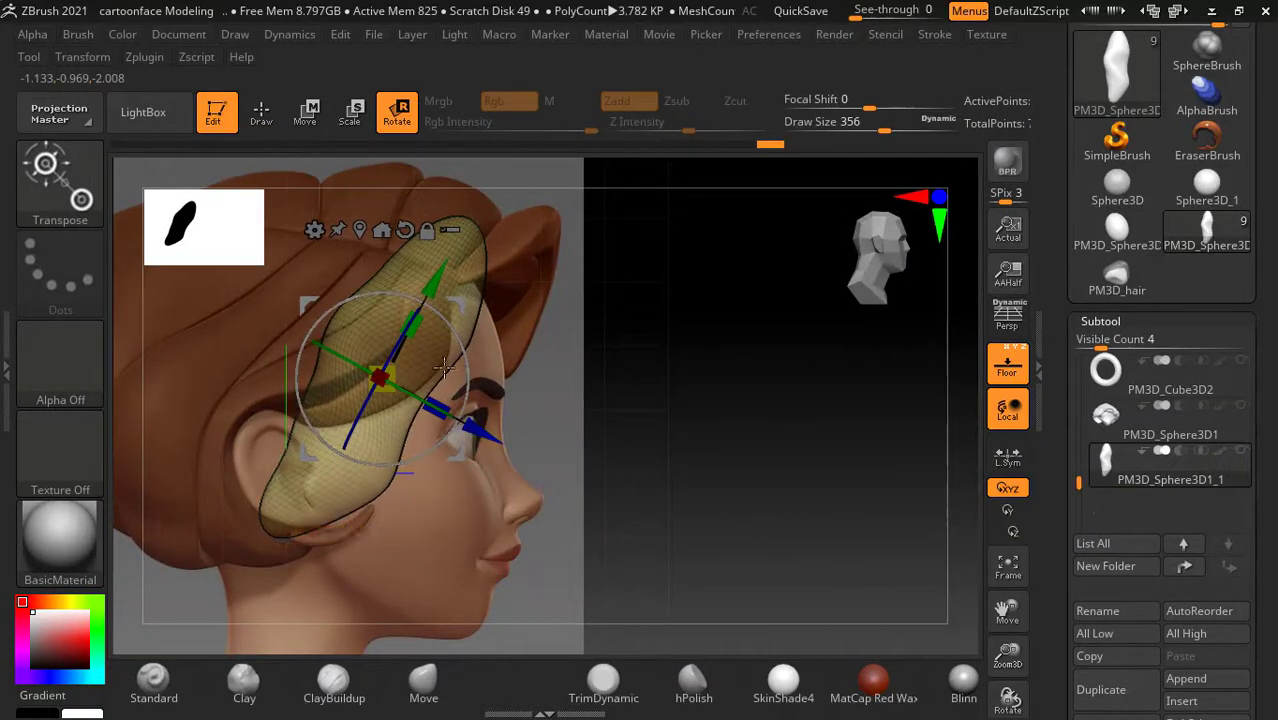
pyautogui.moveTo(428, 278); pyautogui.dragTo(432, 268)
# Step: Pull the lower end of the piece outward near the ear with the Move brush
pyautogui.press('q')
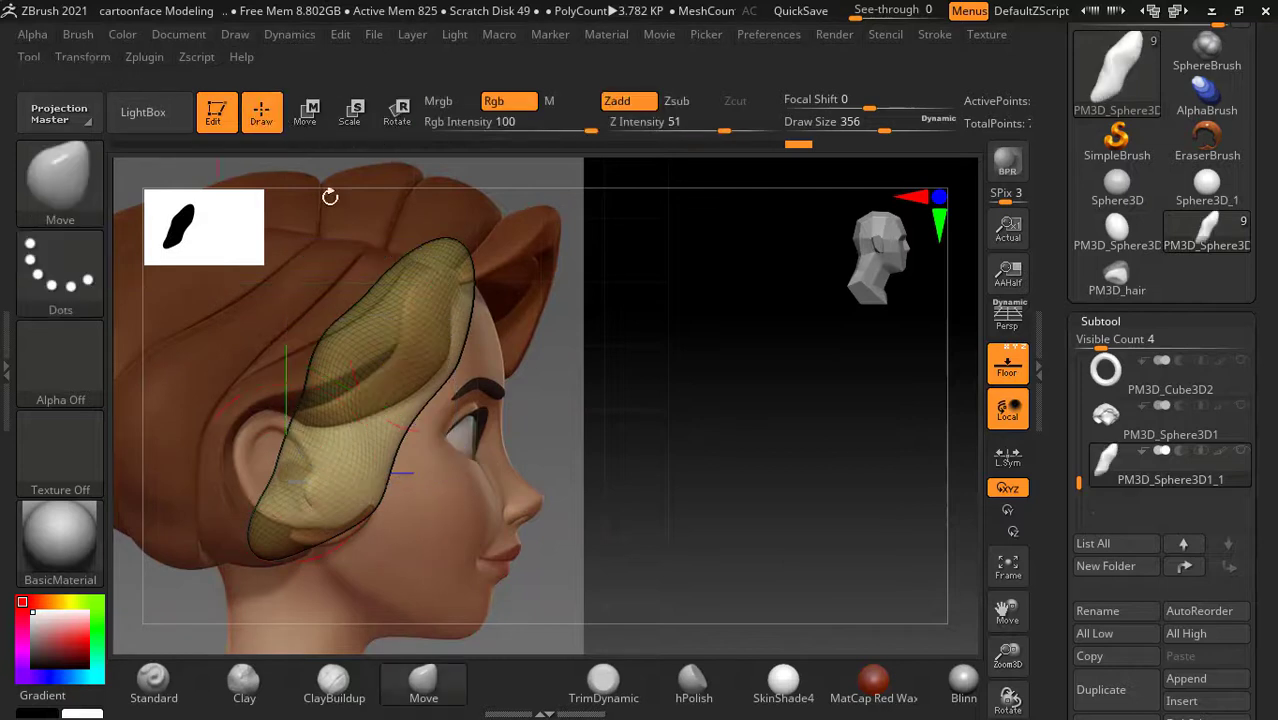
pyautogui.moveTo(395, 330)
pyautogui.mouseDown()
pyautogui.moveTo(350, 335)
pyautogui.moveTo(387, 445)
pyautogui.mouseUp()
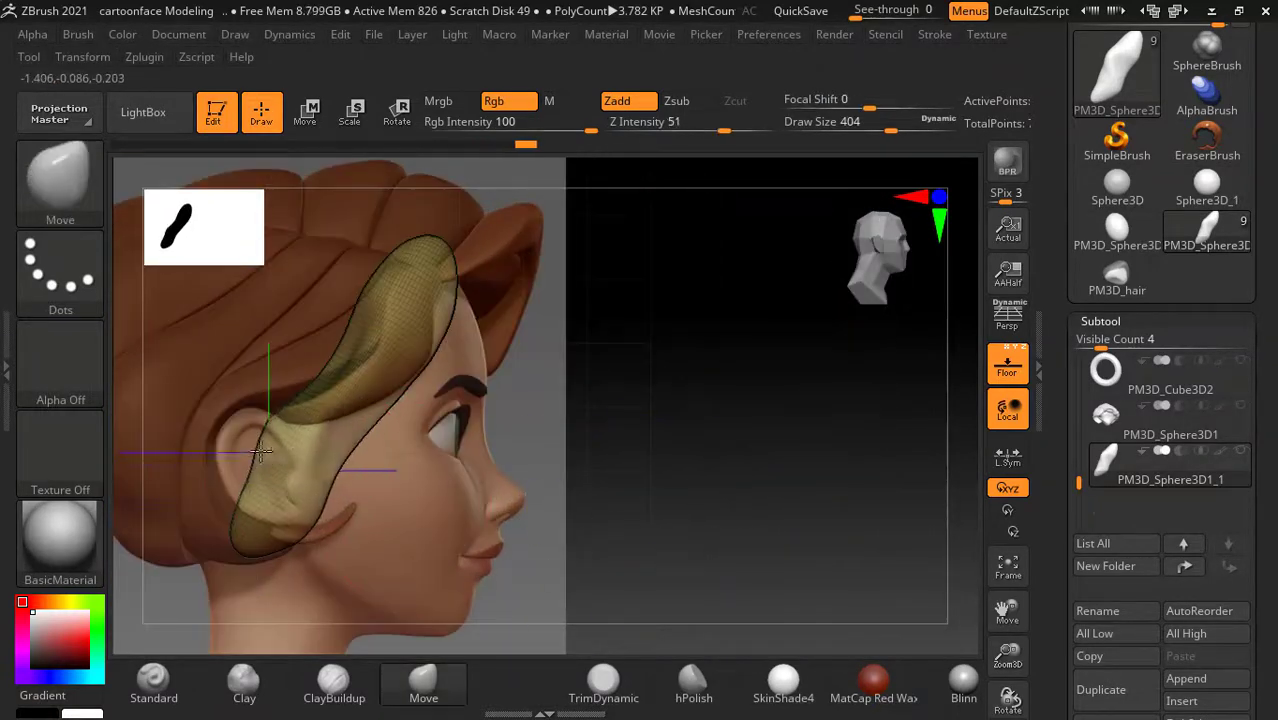
pyautogui.moveTo(322, 477); pyautogui.dragTo(288, 471)
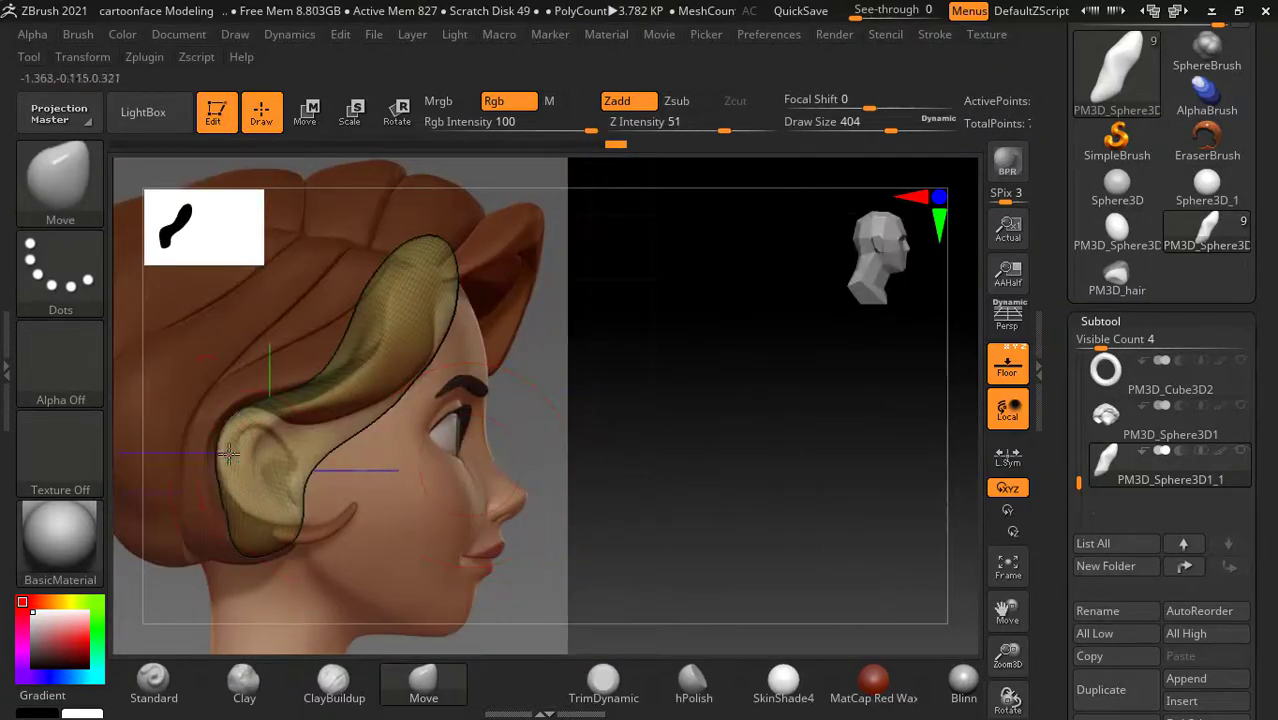
pyautogui.moveTo(228, 453); pyautogui.dragTo(204, 440)
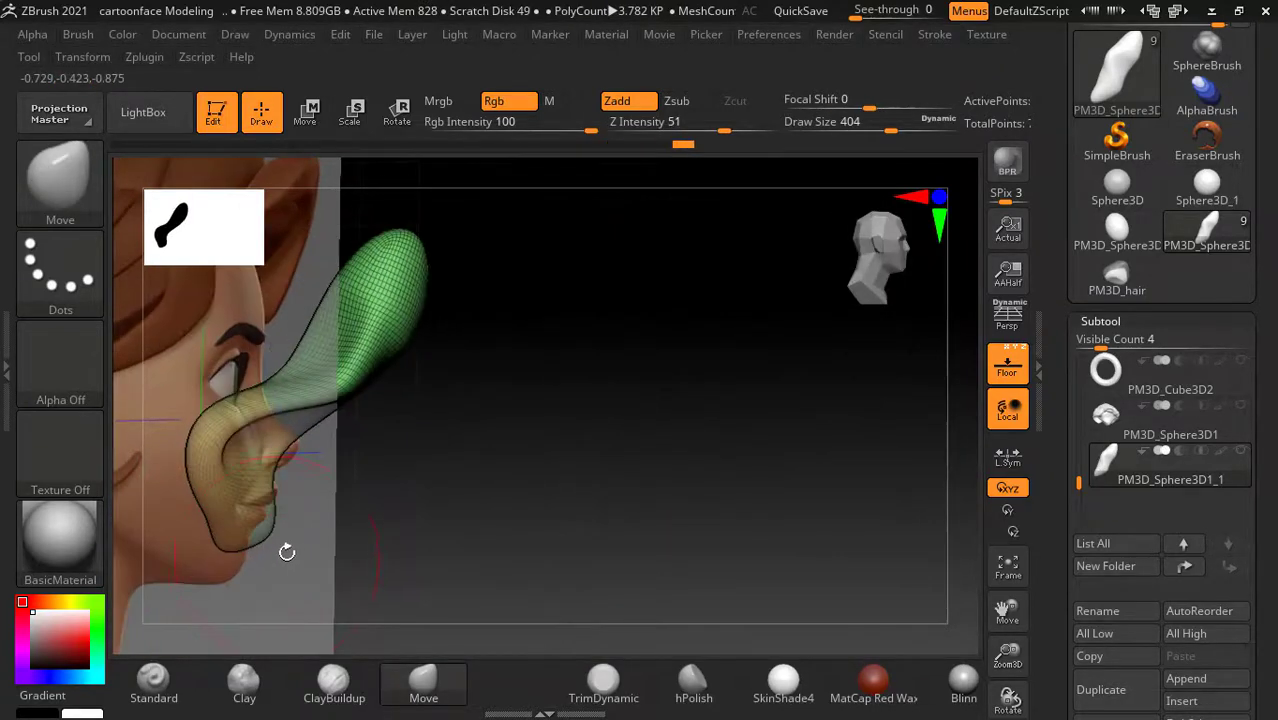
pyautogui.moveTo(282, 552)
pyautogui.mouseDown()
pyautogui.moveTo(263, 557)
pyautogui.moveTo(295, 552)
pyautogui.mouseUp()
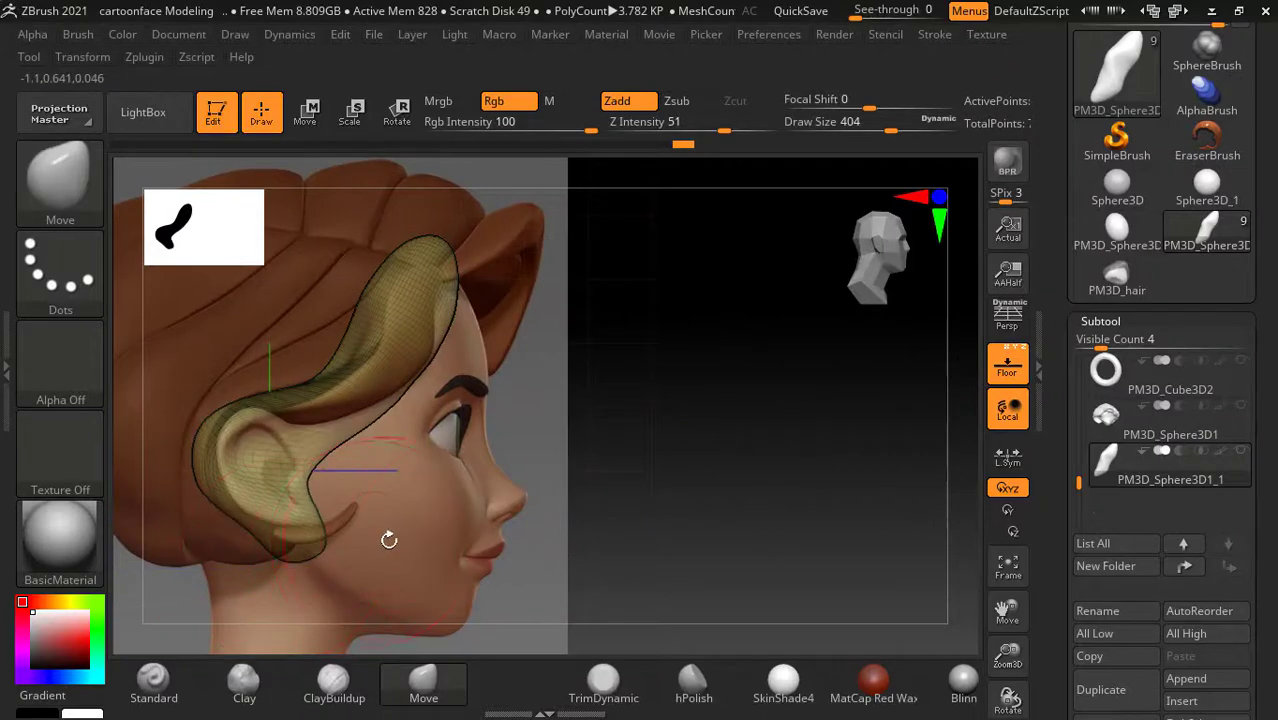
# Step: Push in the piece's upper edge from a front view of the face
pyautogui.press('p')
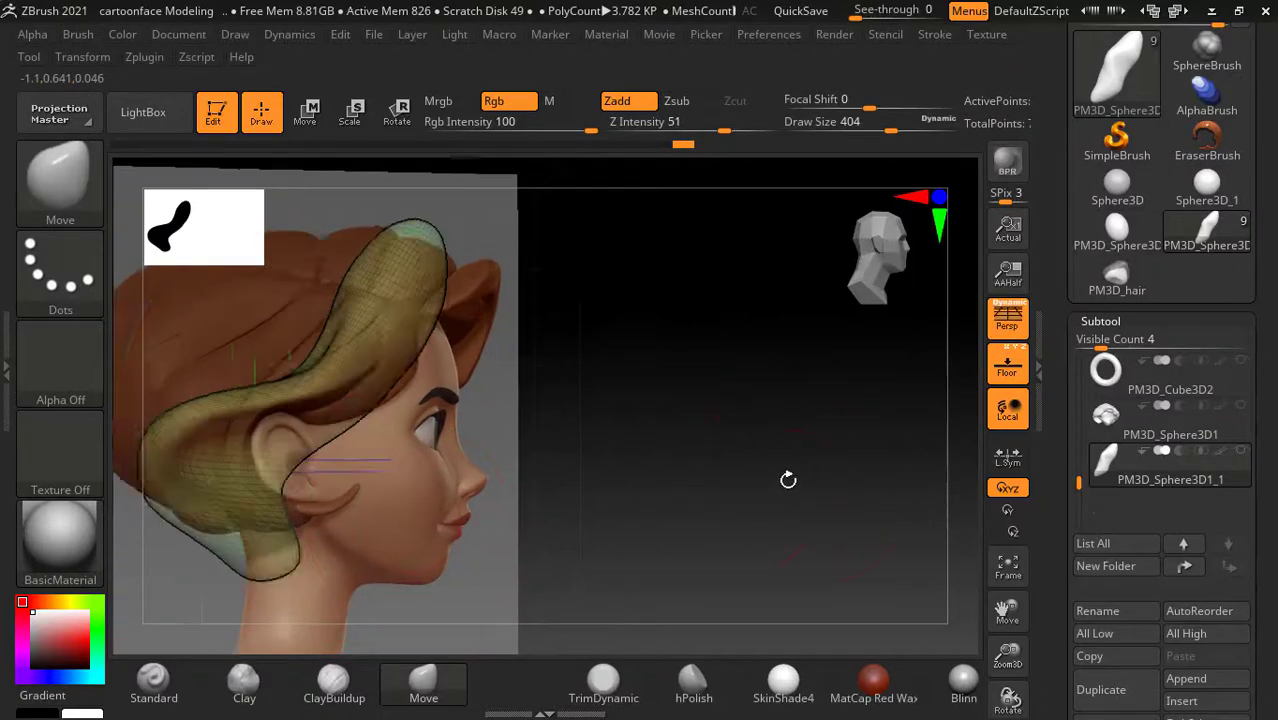
pyautogui.press('p')
pyautogui.moveTo(735, 479)
pyautogui.keyDown('alt'); pyautogui.mouseDown()
pyautogui.moveTo(679, 464)
pyautogui.moveTo(601, 545)
pyautogui.mouseUp(); pyautogui.keyUp('alt')
pyautogui.moveTo(412, 488); pyautogui.dragTo(400, 473)
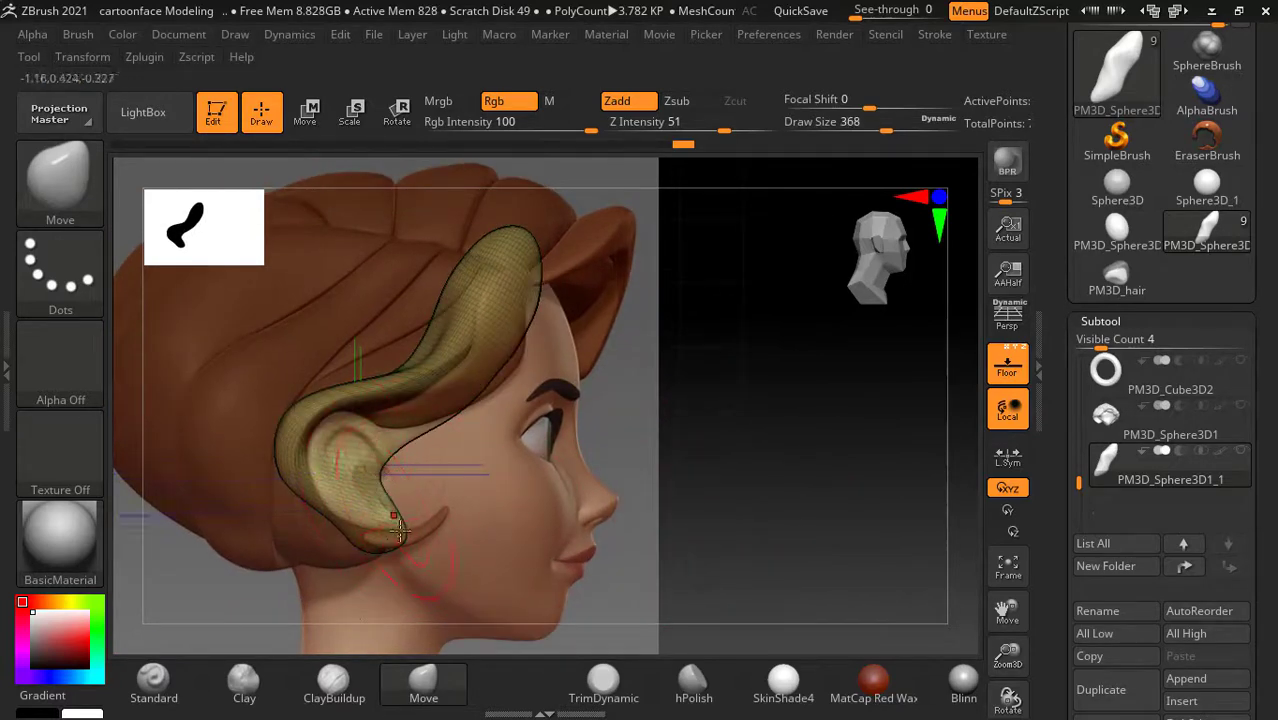
pyautogui.moveTo(400, 472)
pyautogui.keyDown('shift'); pyautogui.mouseDown()
pyautogui.moveTo(776, 428)
pyautogui.moveTo(843, 485)
pyautogui.moveTo(593, 467)
pyautogui.mouseUp(); pyautogui.keyUp('shift')
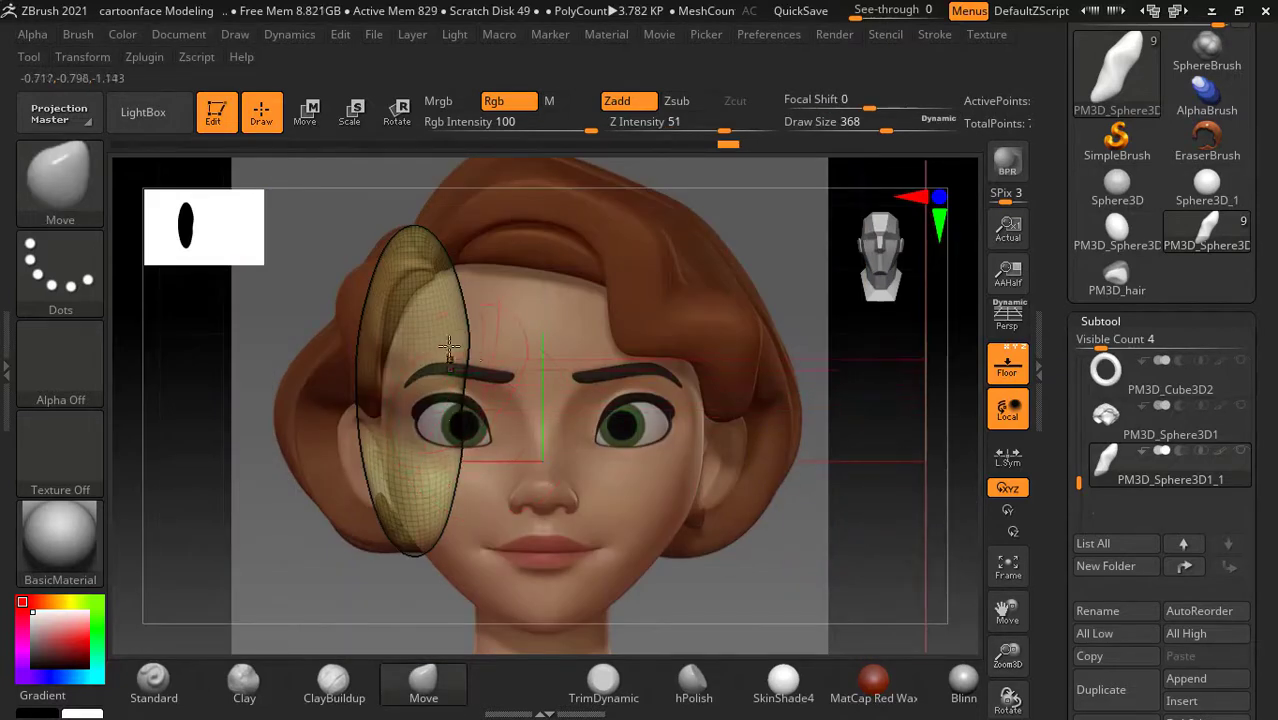
pyautogui.moveTo(468, 412)
pyautogui.mouseDown()
pyautogui.moveTo(426, 330)
pyautogui.moveTo(346, 291)
pyautogui.moveTo(351, 337)
pyautogui.mouseUp()
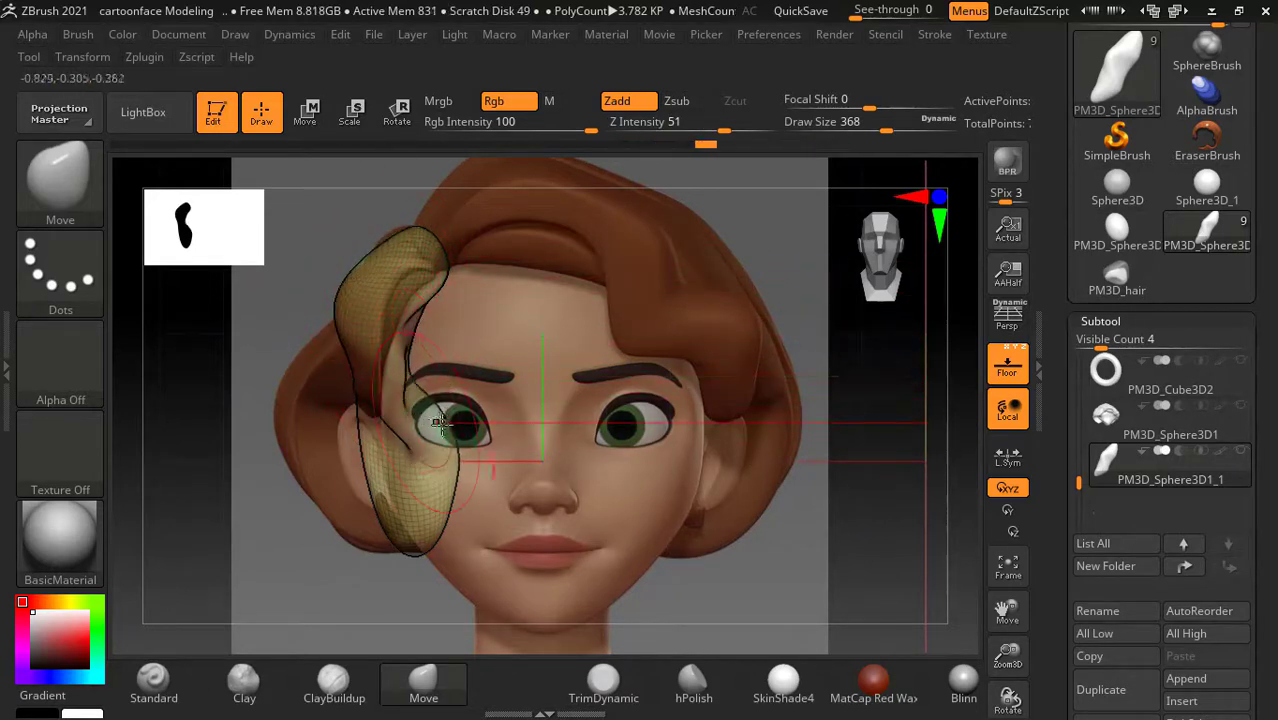
# Step: Pull the lock's tip up and forward into a hook under the ear from side profile
pyautogui.moveTo(440, 422)
pyautogui.mouseDown(button='right')
pyautogui.moveTo(607, 490)
pyautogui.moveTo(550, 475)
pyautogui.mouseUp(button='right')
pyautogui.moveTo(363, 450)
pyautogui.mouseDown(button='right')
pyautogui.moveTo(291, 522)
pyautogui.moveTo(471, 465)
pyautogui.mouseUp(button='right')
pyautogui.moveTo(582, 435)
pyautogui.mouseDown(button='right')
pyautogui.moveTo(730, 428)
pyautogui.moveTo(551, 480)
pyautogui.moveTo(447, 460)
pyautogui.mouseUp(button='right')
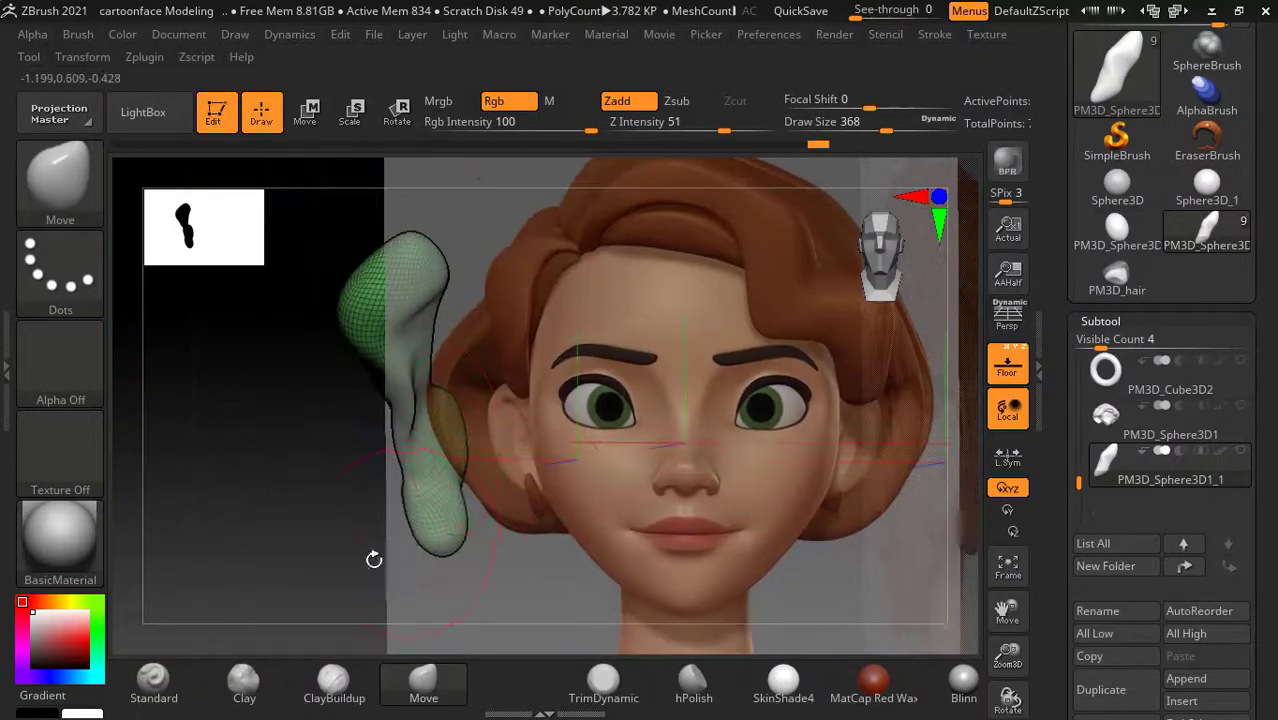
pyautogui.moveTo(373, 560)
pyautogui.mouseDown(button='right')
pyautogui.moveTo(531, 422)
pyautogui.moveTo(450, 422)
pyautogui.mouseUp(button='right')
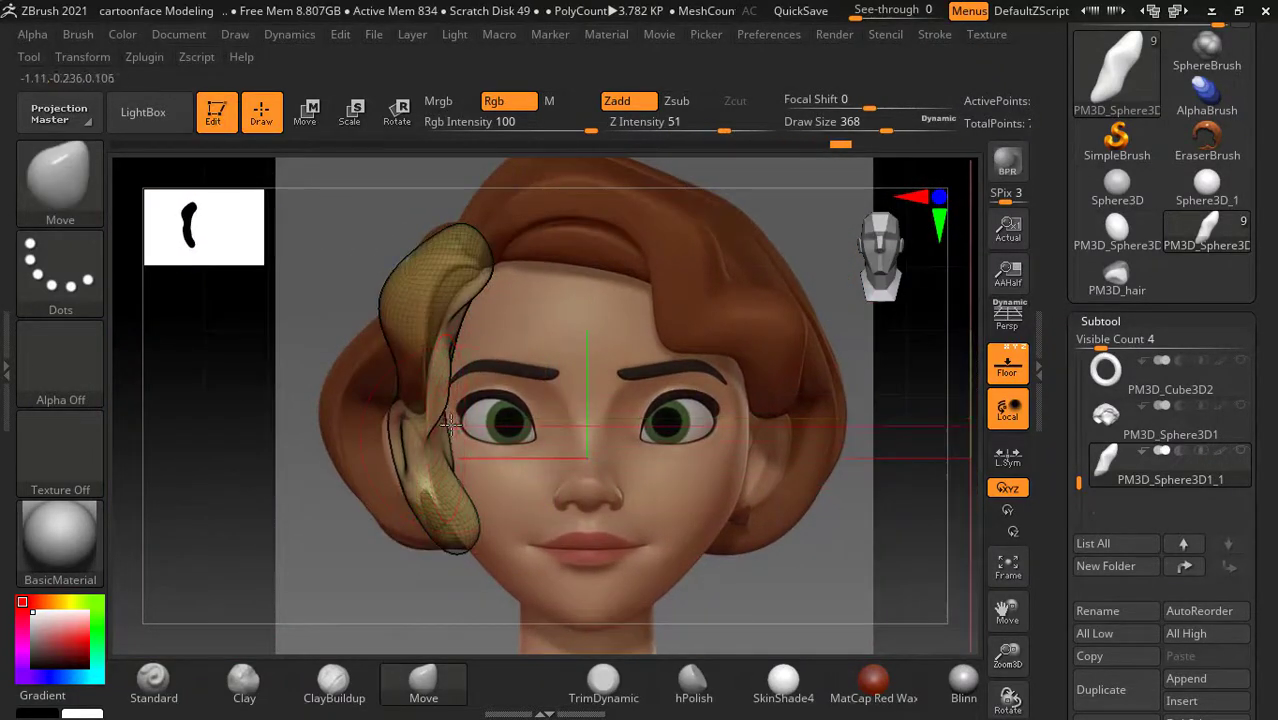
pyautogui.moveTo(428, 542)
pyautogui.mouseDown(button='right')
pyautogui.moveTo(585, 533)
pyautogui.moveTo(533, 513)
pyautogui.mouseUp(button='right')
pyautogui.press('shift')
pyautogui.press('shift')
pyautogui.press('shift')
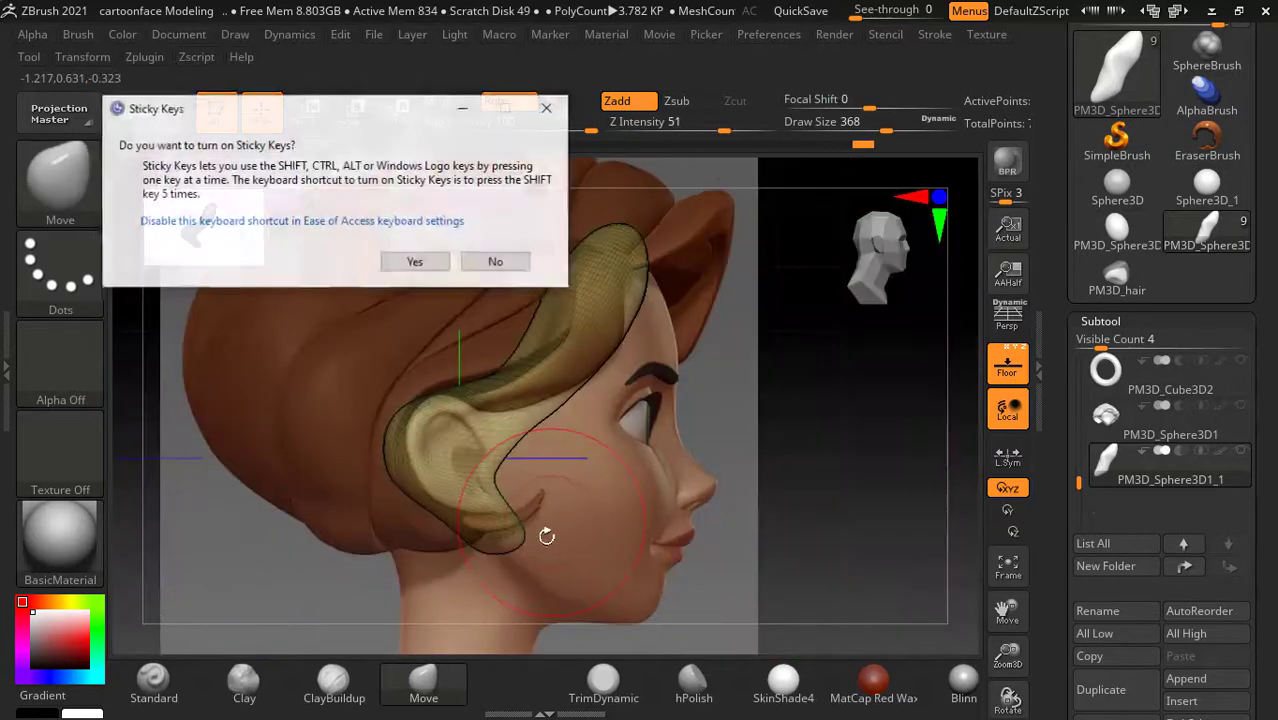
pyautogui.click(497, 262)
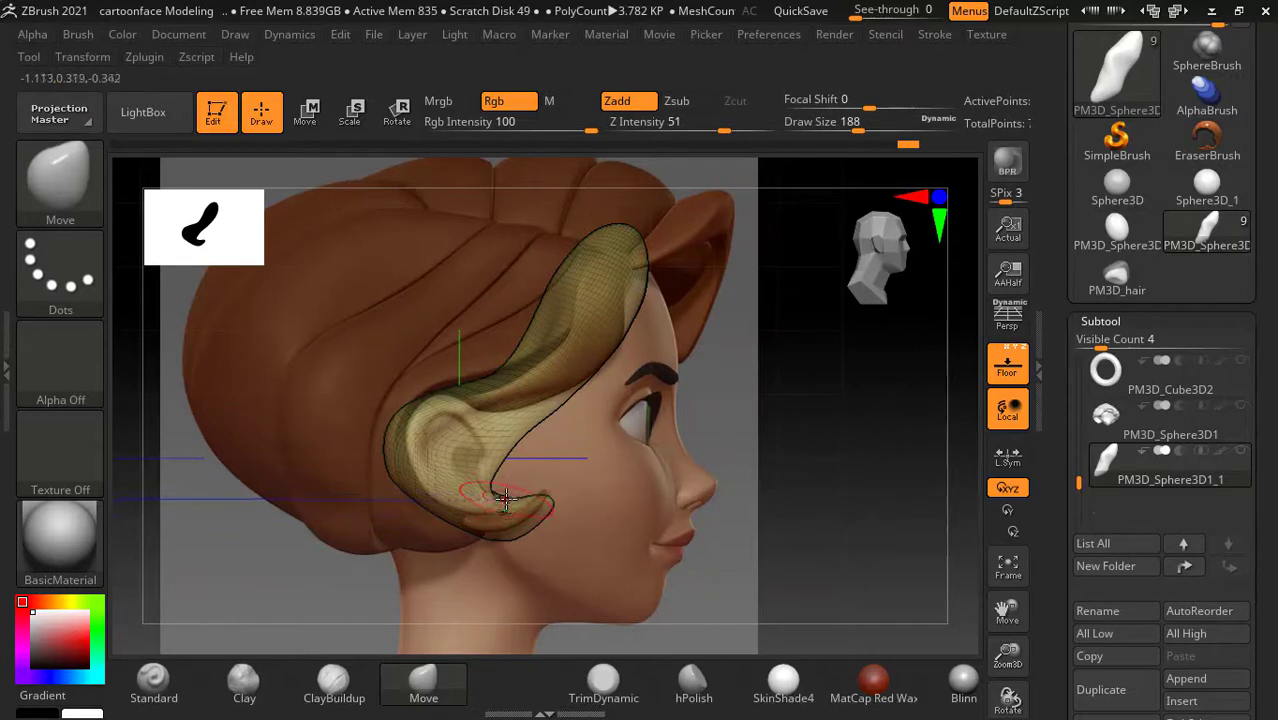
pyautogui.moveTo(512, 520); pyautogui.dragTo(549, 506)
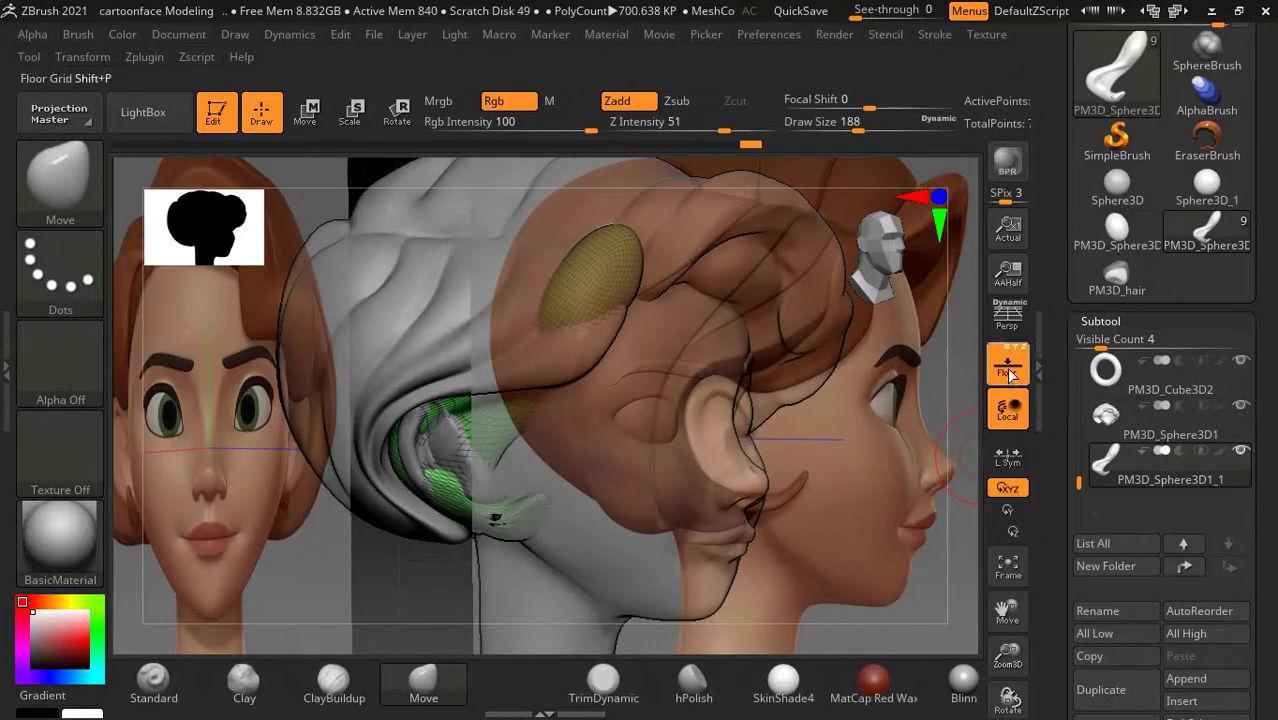
# Step: Turn off the floor grid and orbit the head to a clean side profile
pyautogui.click(1010, 373)
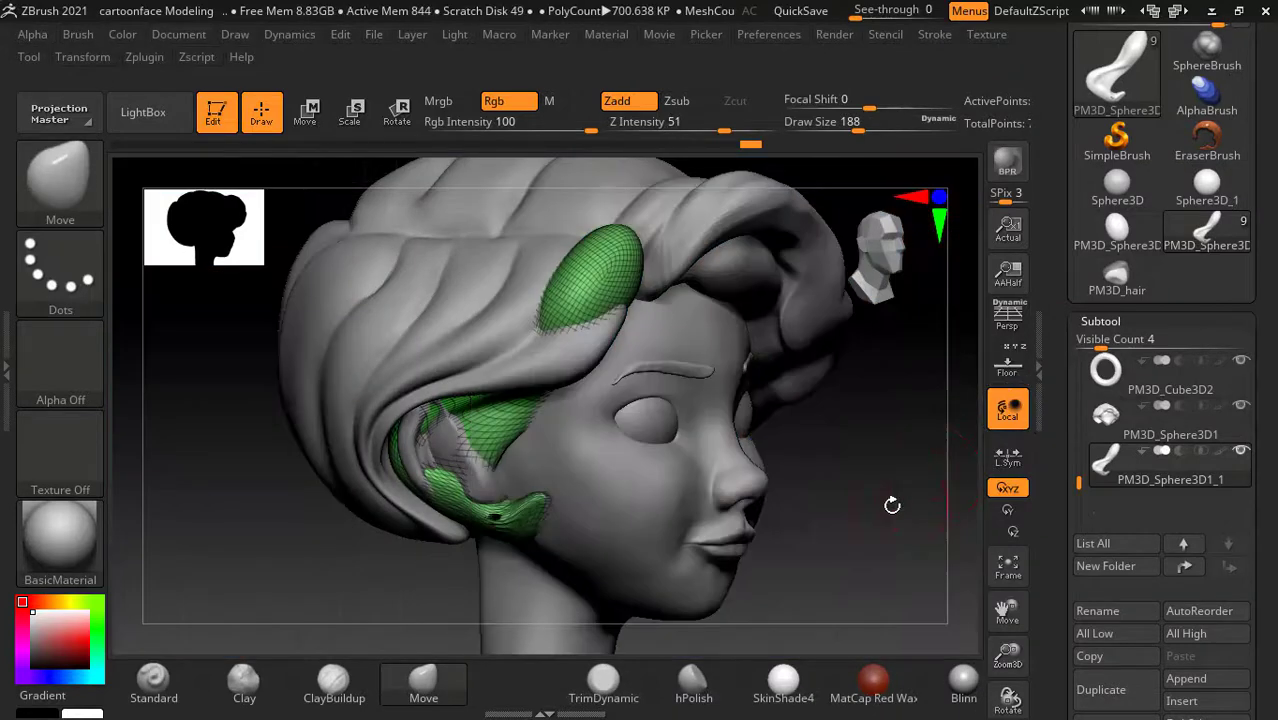
pyautogui.moveTo(965, 505); pyautogui.dragTo(735, 521)
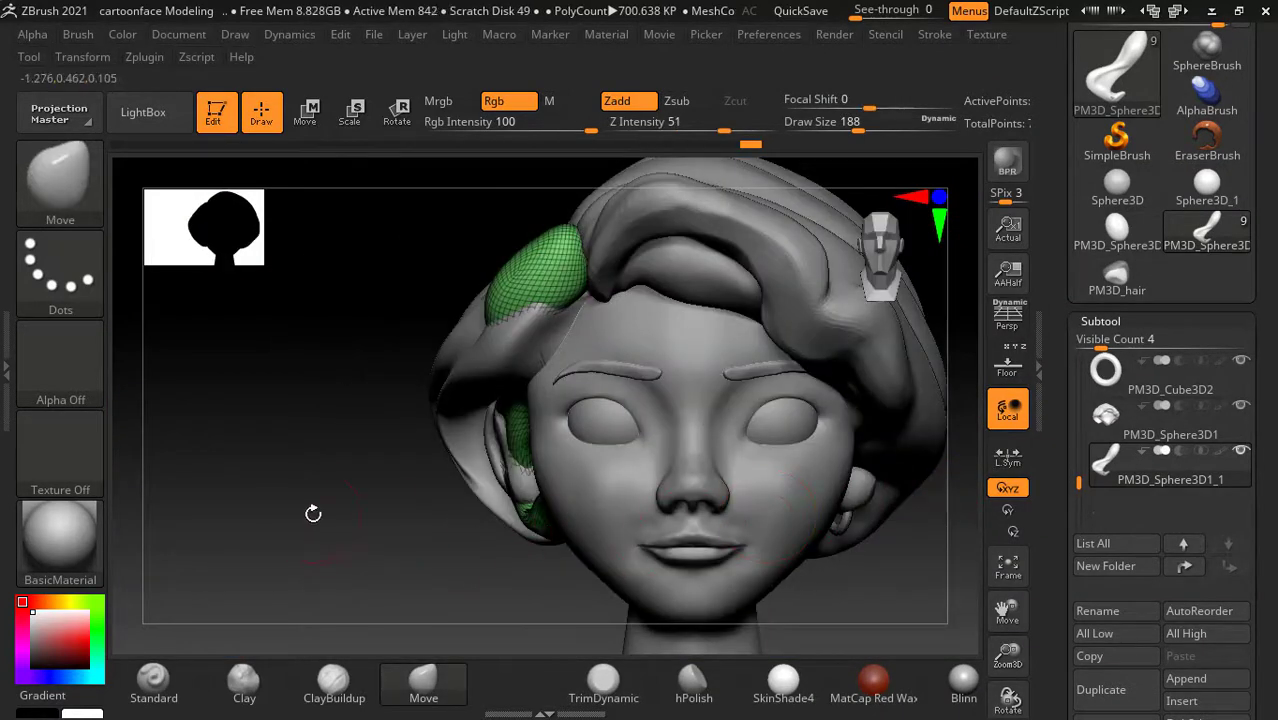
pyautogui.moveTo(308, 514); pyautogui.dragTo(375, 558)
pyautogui.moveTo(872, 501); pyautogui.dragTo(903, 492)
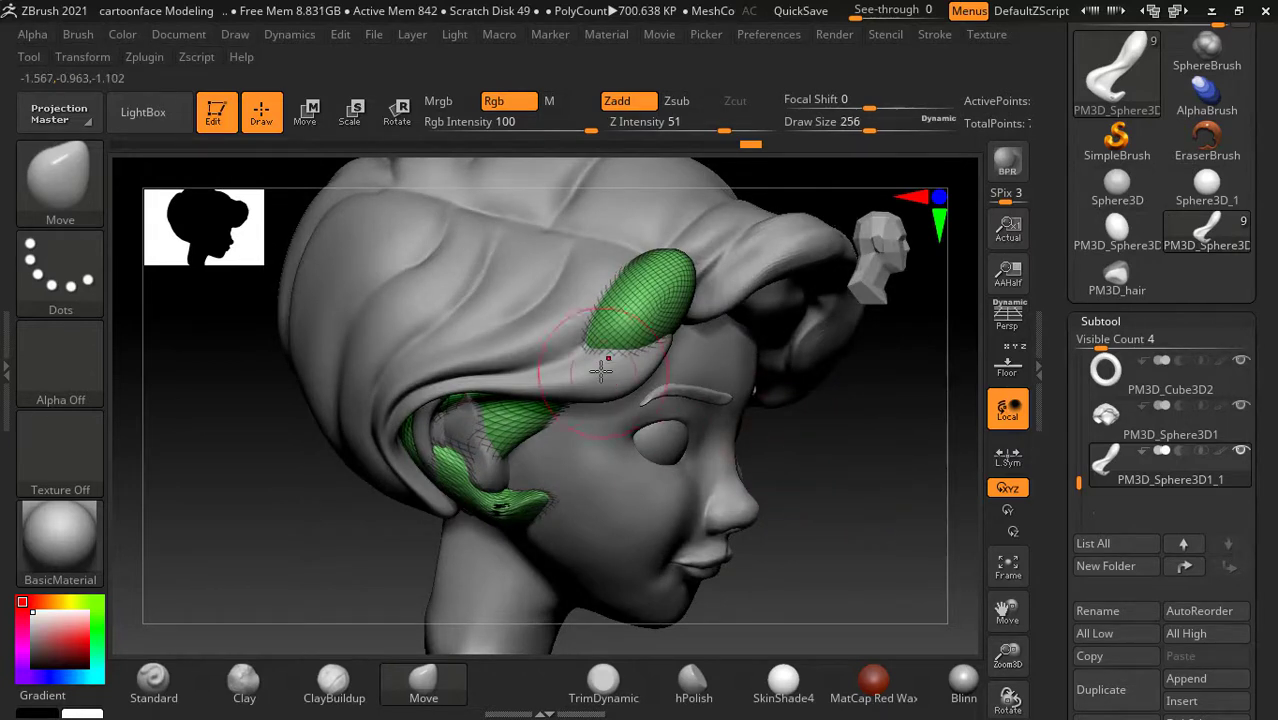
pyautogui.moveTo(840, 432)
pyautogui.mouseDown()
pyautogui.moveTo(870, 442)
pyautogui.moveTo(887, 478)
pyautogui.moveTo(893, 466)
pyautogui.moveTo(874, 493)
pyautogui.moveTo(860, 470)
pyautogui.moveTo(895, 480)
pyautogui.moveTo(880, 450)
pyautogui.mouseUp()
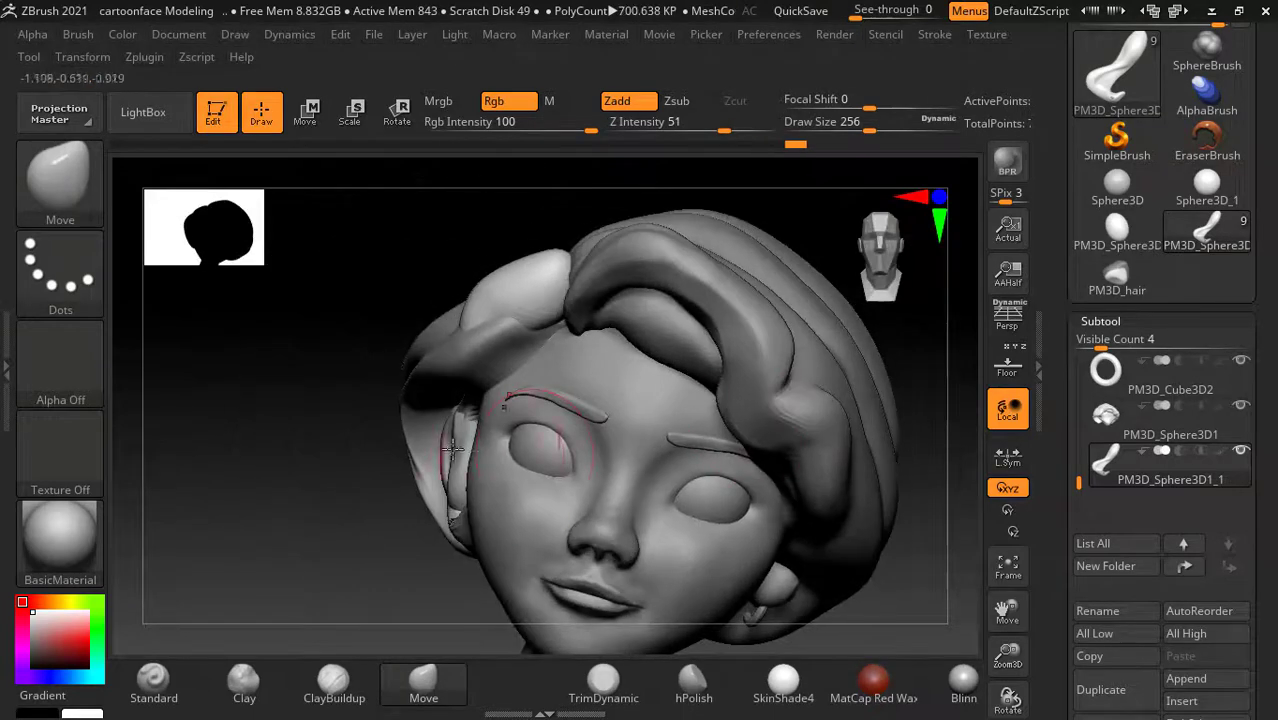
pyautogui.moveTo(310, 440)
pyautogui.mouseDown()
pyautogui.moveTo(305, 288)
pyautogui.moveTo(340, 400)
pyautogui.mouseUp()
pyautogui.keyDown('shift'); pyautogui.moveTo(825, 535); pyautogui.dragTo(901, 540); pyautogui.keyUp('shift')
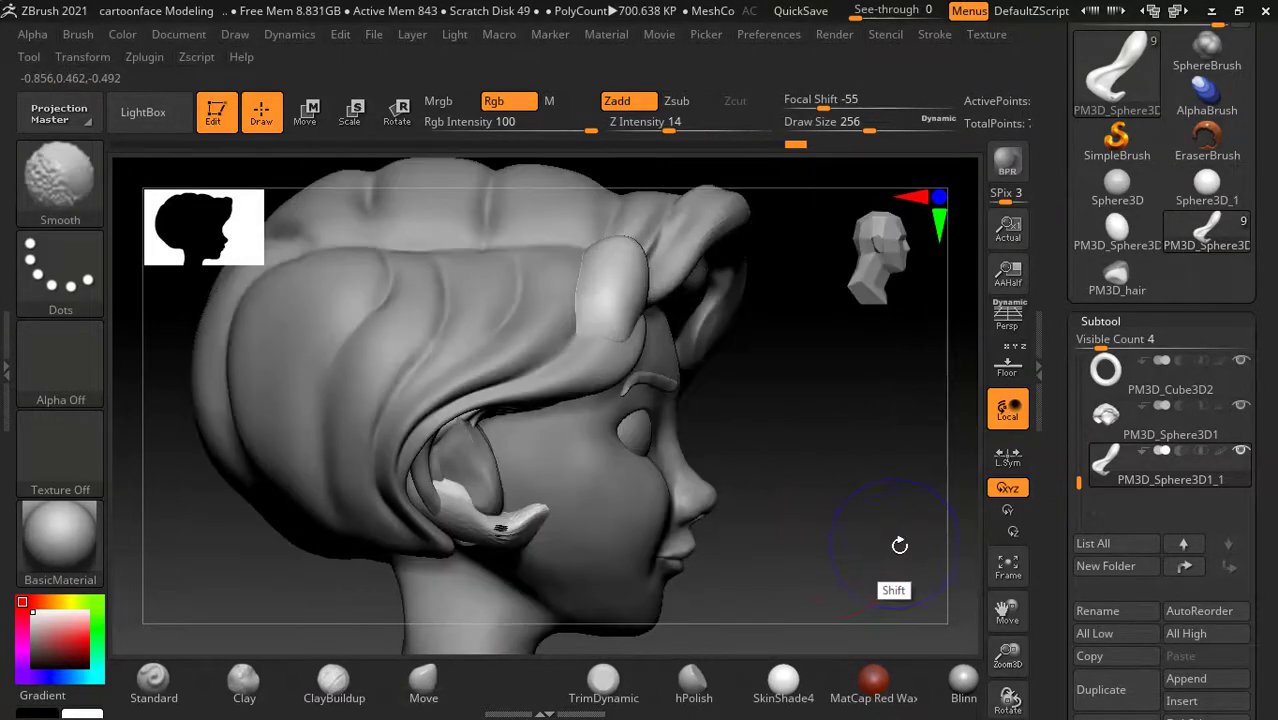
# Step: Refine the lock's curve around the ear, pull it toward the earlobe, then compare with reference.jpg
pyautogui.moveTo(541, 531); pyautogui.dragTo(515, 528)
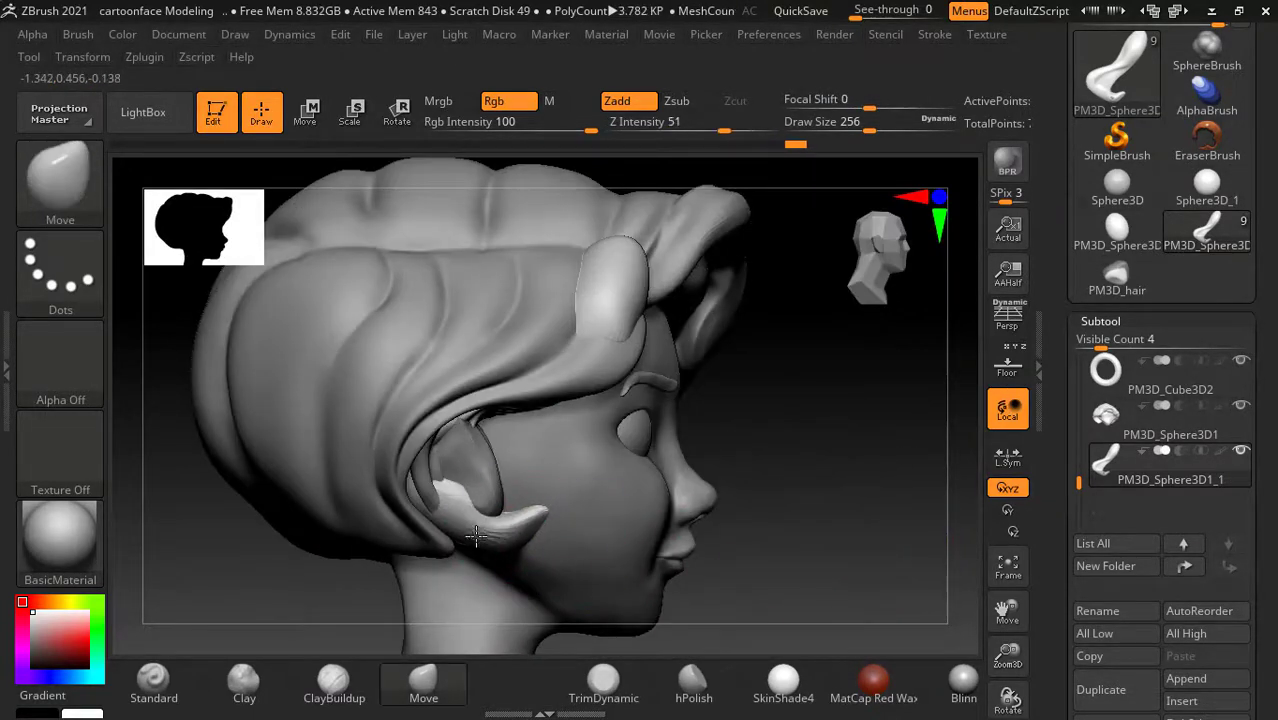
pyautogui.moveTo(880, 497); pyautogui.dragTo(940, 497)
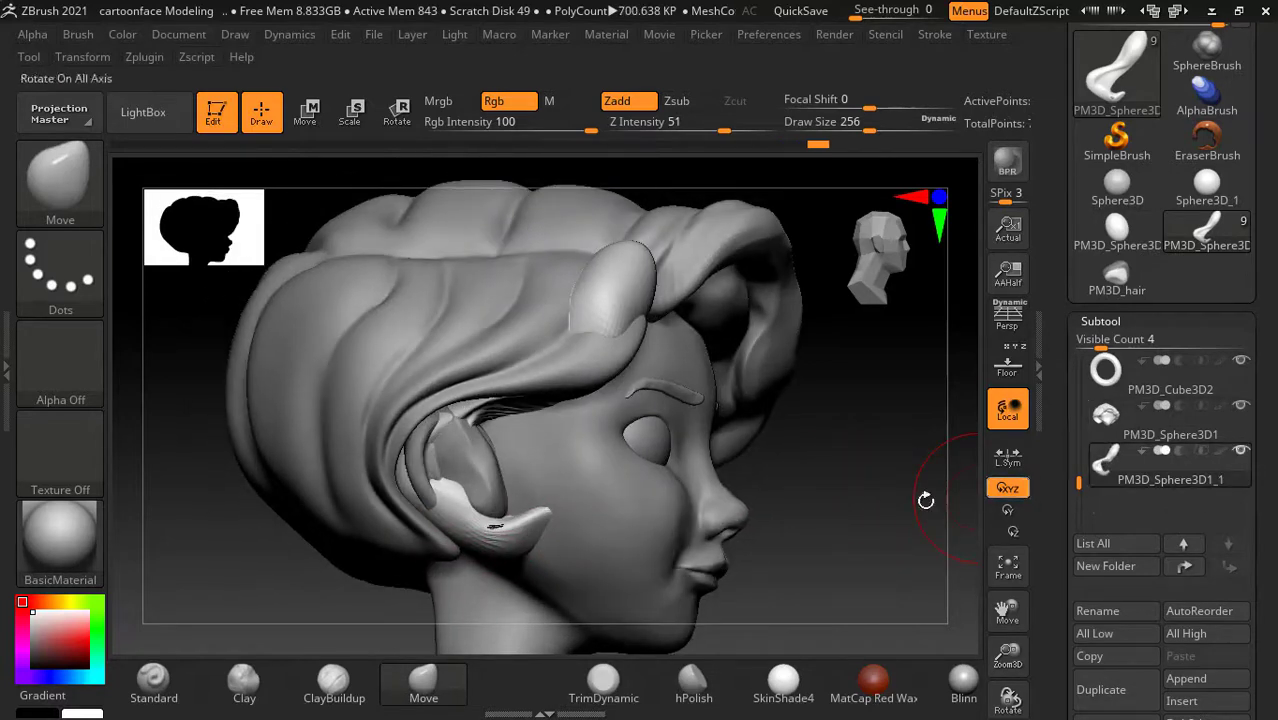
pyautogui.keyDown('alt'); pyautogui.click(497, 476); pyautogui.keyUp('alt')
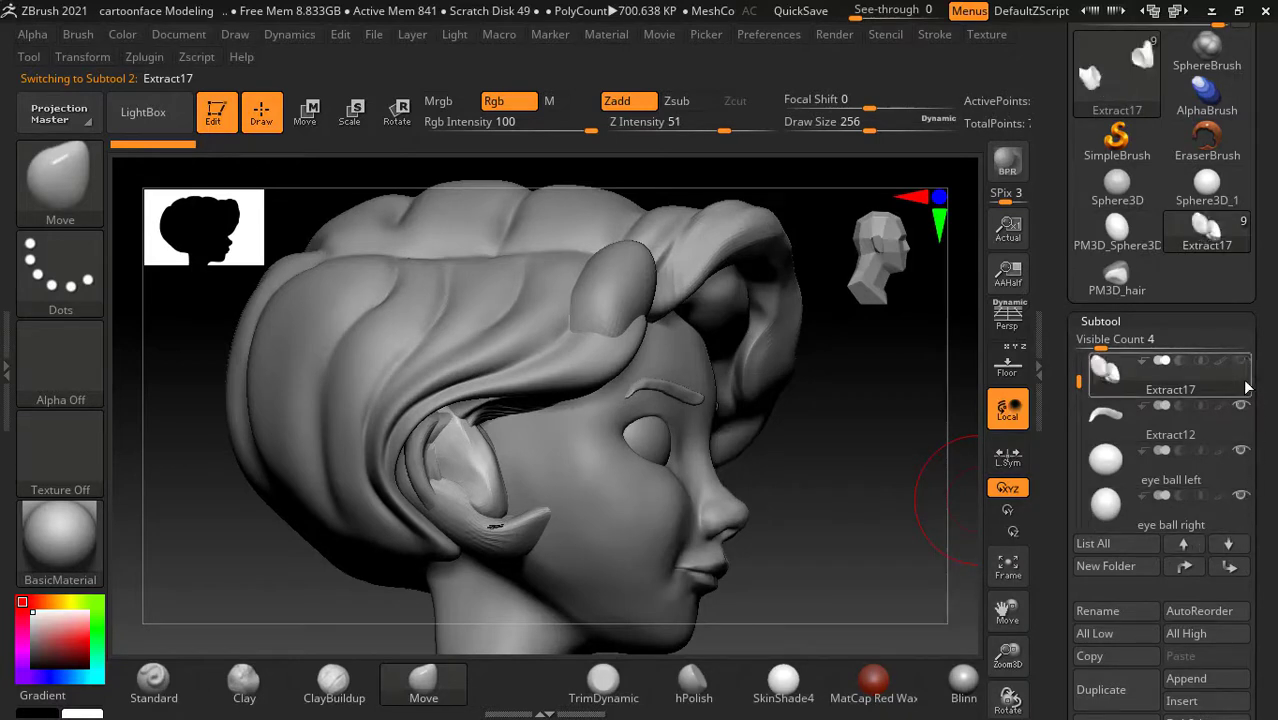
pyautogui.keyDown('alt'); pyautogui.click(617, 303); pyautogui.keyUp('alt')
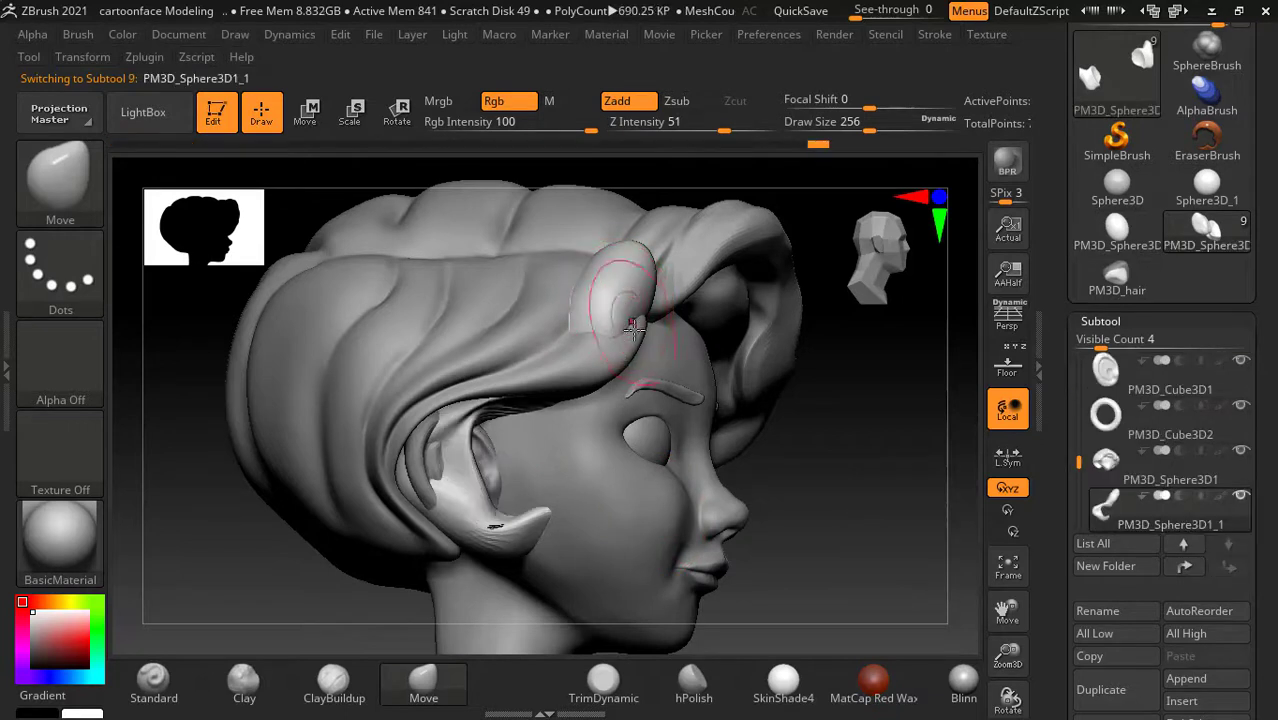
pyautogui.moveTo(830, 480); pyautogui.dragTo(770, 491)
pyautogui.moveTo(448, 447); pyautogui.dragTo(493, 536)
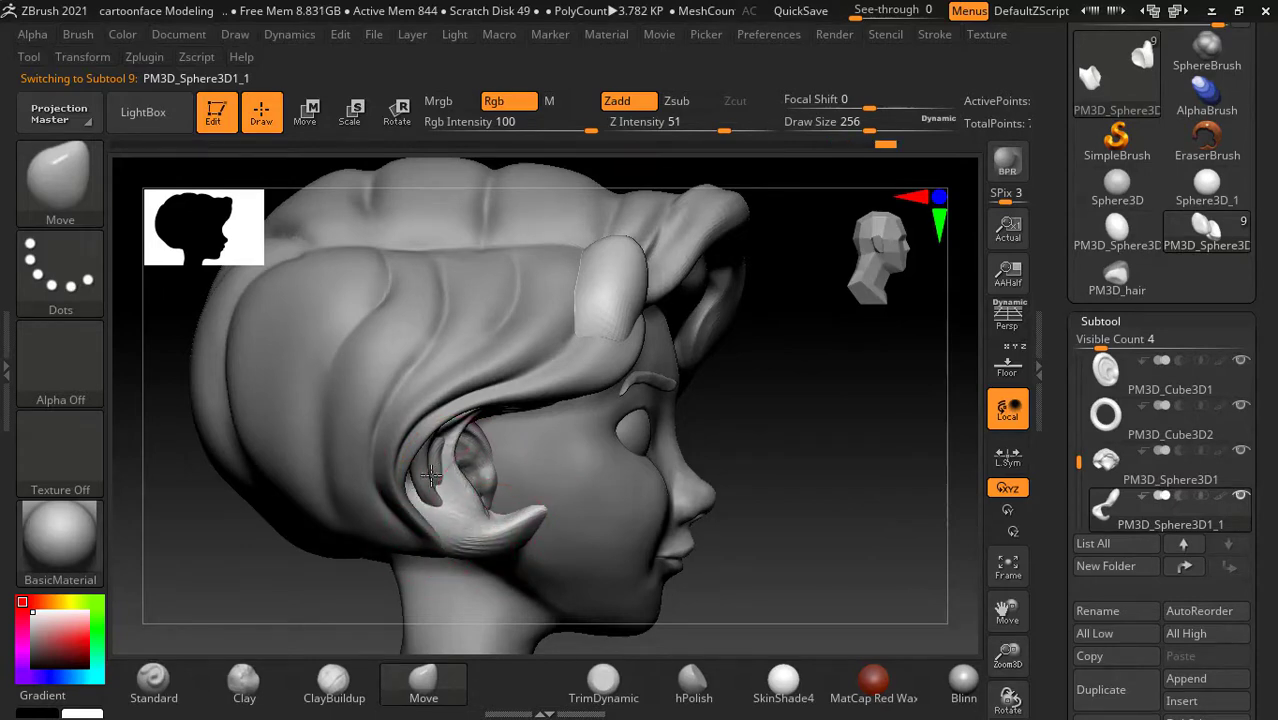
pyautogui.keyDown('shift'); pyautogui.moveTo(822, 477); pyautogui.dragTo(436, 490); pyautogui.keyUp('shift')
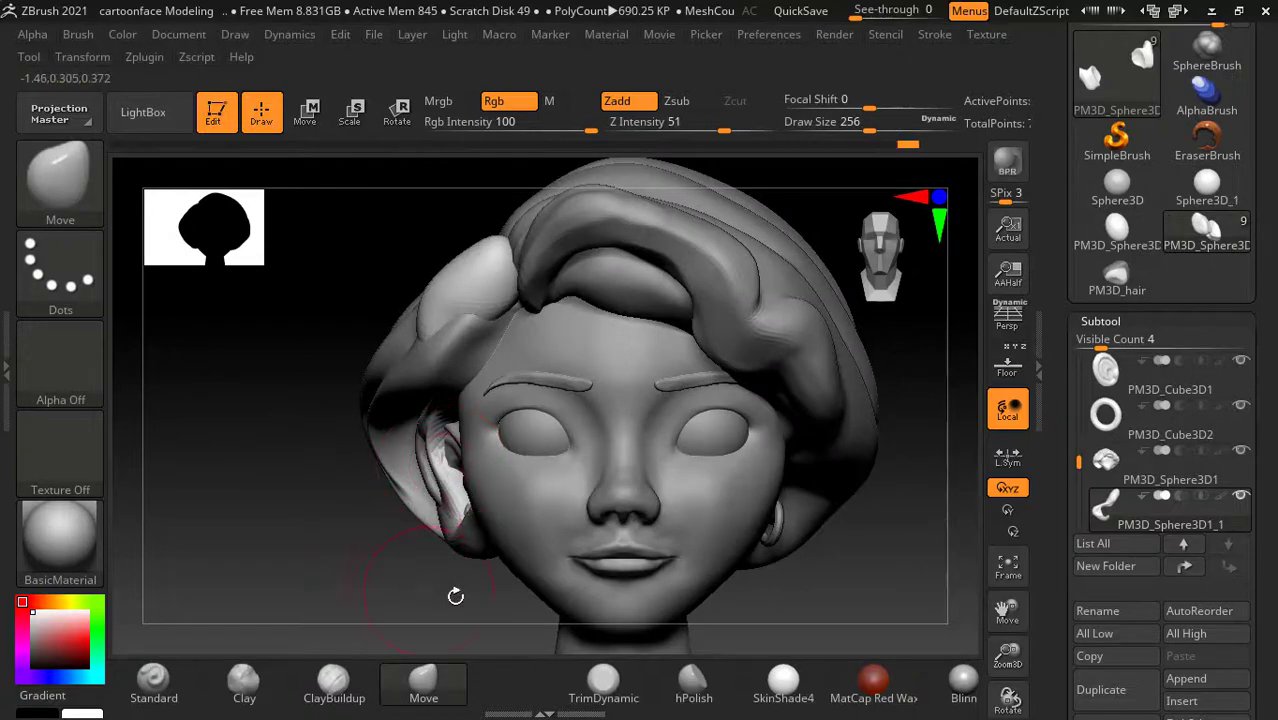
pyautogui.hotkey('alt', 'Tab')
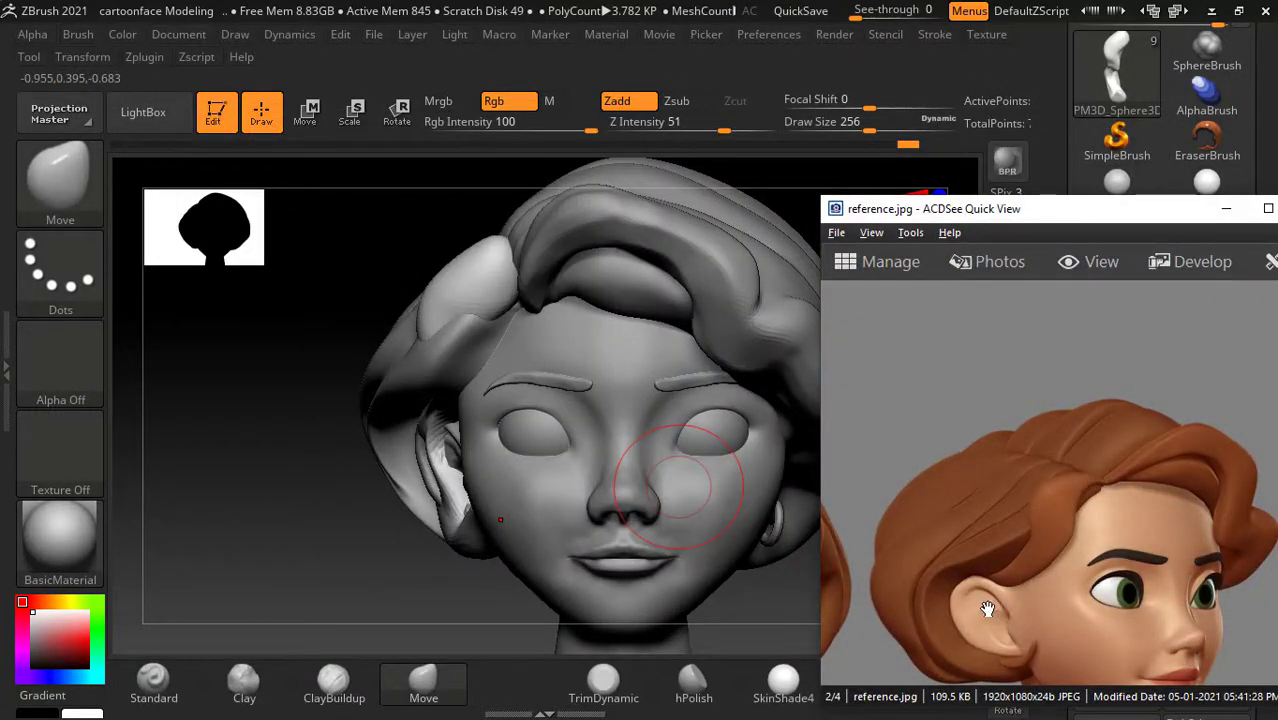
# Step: Shape the earlobe into a hooked ring and smooth its surface
pyautogui.moveTo(428, 570)
pyautogui.mouseDown()
pyautogui.moveTo(460, 487)
pyautogui.moveTo(451, 432)
pyautogui.mouseUp()
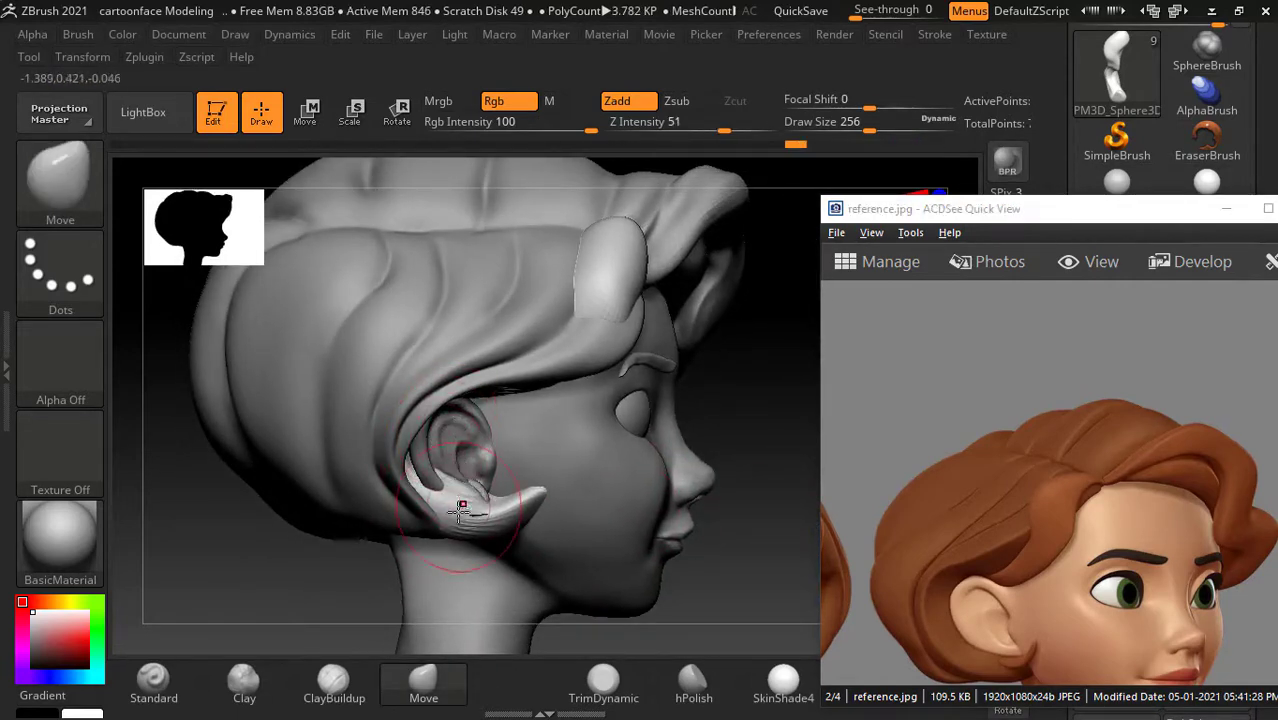
pyautogui.moveTo(473, 519); pyautogui.dragTo(465, 528)
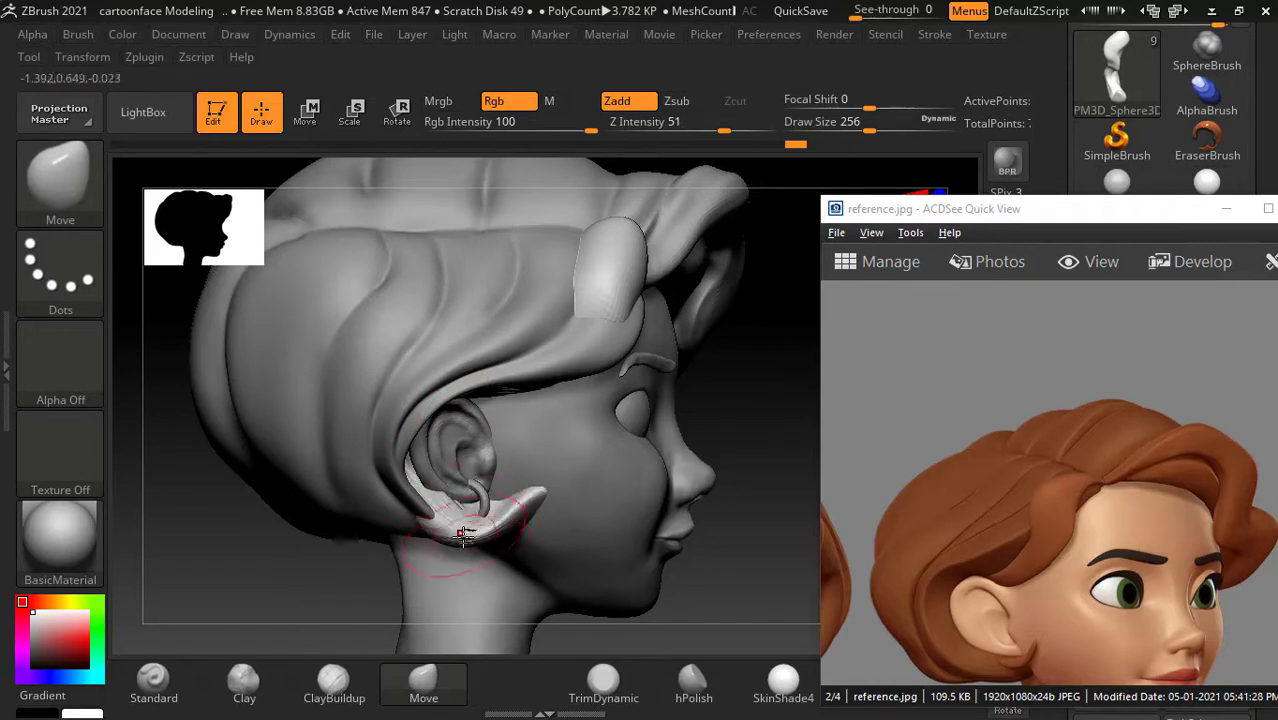
pyautogui.moveTo(697, 548)
pyautogui.mouseDown()
pyautogui.moveTo(730, 551)
pyautogui.moveTo(730, 471)
pyautogui.moveTo(713, 551)
pyautogui.moveTo(747, 551)
pyautogui.mouseUp()
pyautogui.keyDown('shift'); pyautogui.moveTo(466, 527); pyautogui.dragTo(500, 528); pyautogui.keyUp('shift')
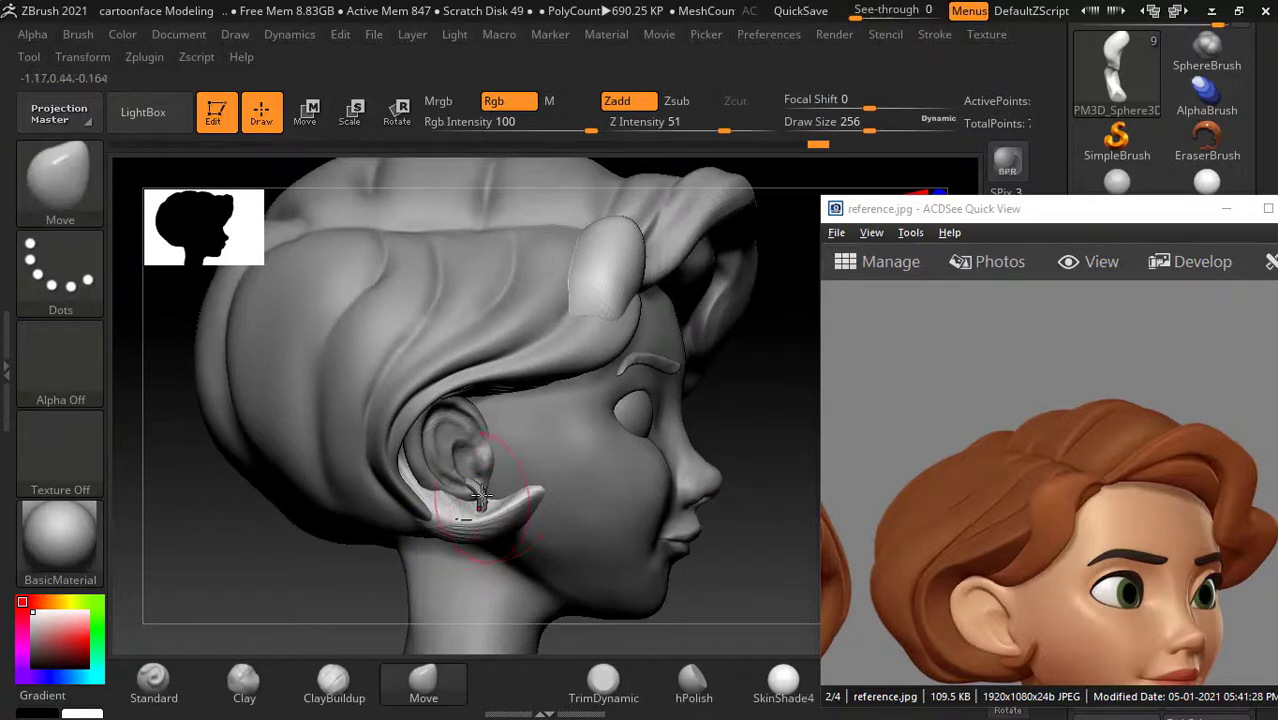
pyautogui.moveTo(758, 525)
pyautogui.mouseDown()
pyautogui.moveTo(800, 517)
pyautogui.moveTo(747, 557)
pyautogui.mouseUp()
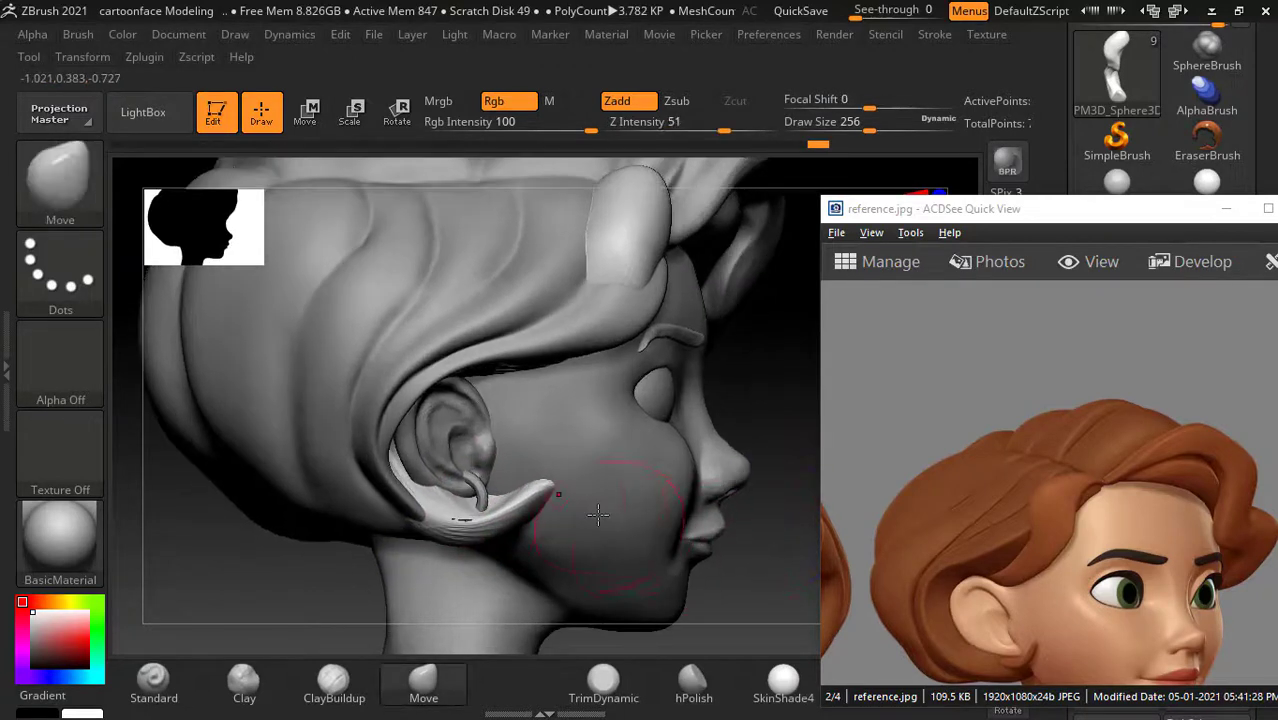
pyautogui.moveTo(471, 545)
pyautogui.keyDown('shift'); pyautogui.mouseDown()
pyautogui.moveTo(485, 500)
pyautogui.moveTo(538, 480)
pyautogui.mouseUp(); pyautogui.keyUp('shift')
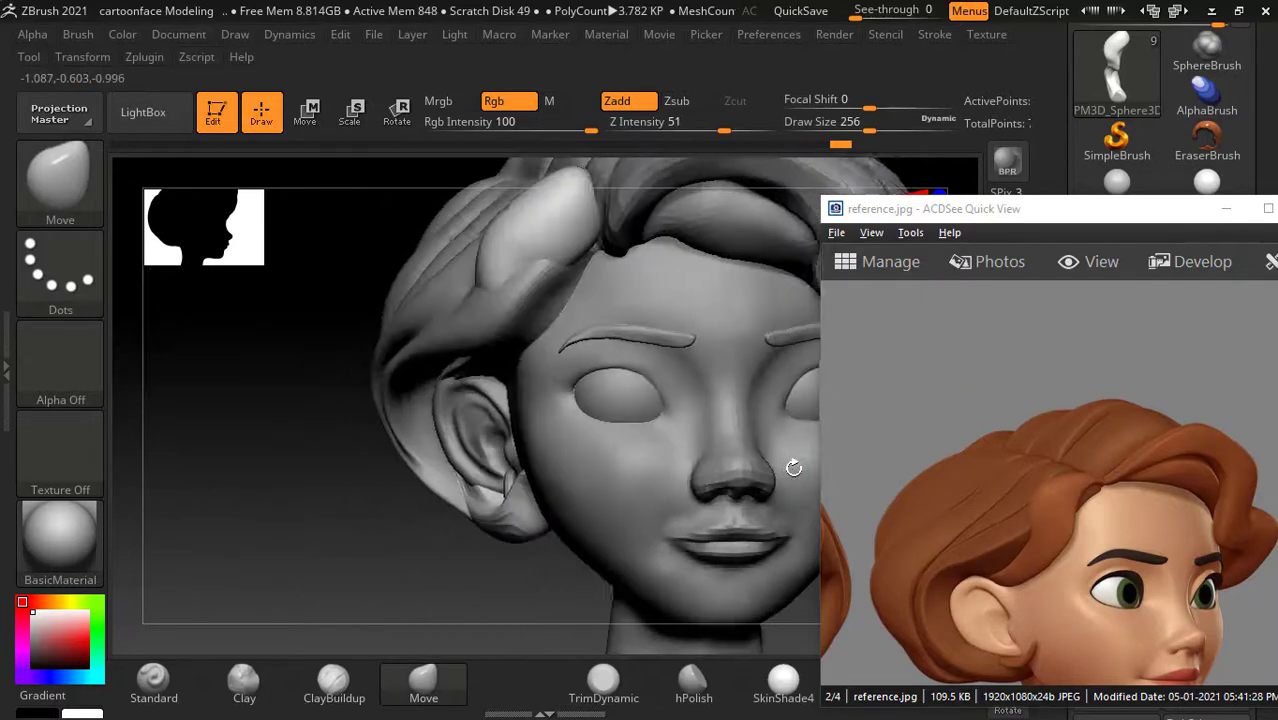
pyautogui.moveTo(793, 462); pyautogui.dragTo(414, 565)
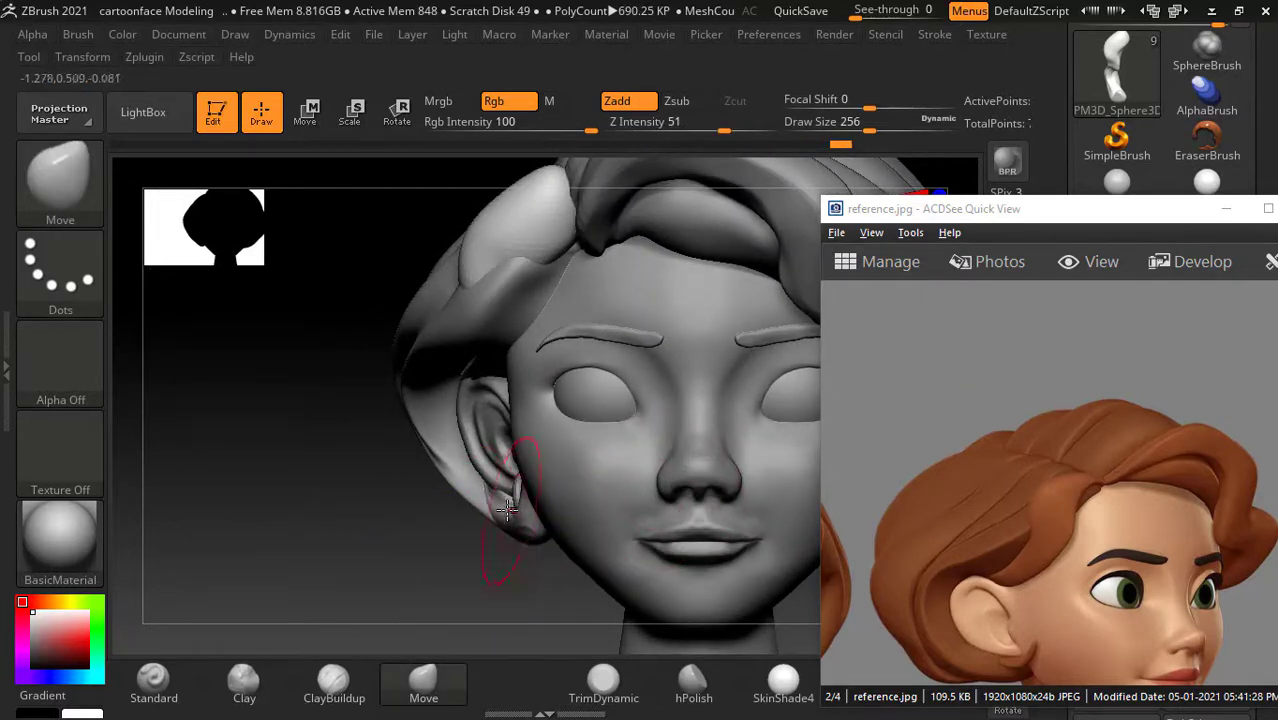
pyautogui.keyDown('shift'); pyautogui.moveTo(499, 528); pyautogui.dragTo(505, 550); pyautogui.keyUp('shift')
# Step: Pull the hair lock tip above the eye into a point, pushing it up and right
pyautogui.moveTo(376, 470)
pyautogui.mouseDown()
pyautogui.moveTo(342, 485)
pyautogui.moveTo(614, 435)
pyautogui.mouseUp()
pyautogui.moveTo(616, 340); pyautogui.dragTo(616, 357)
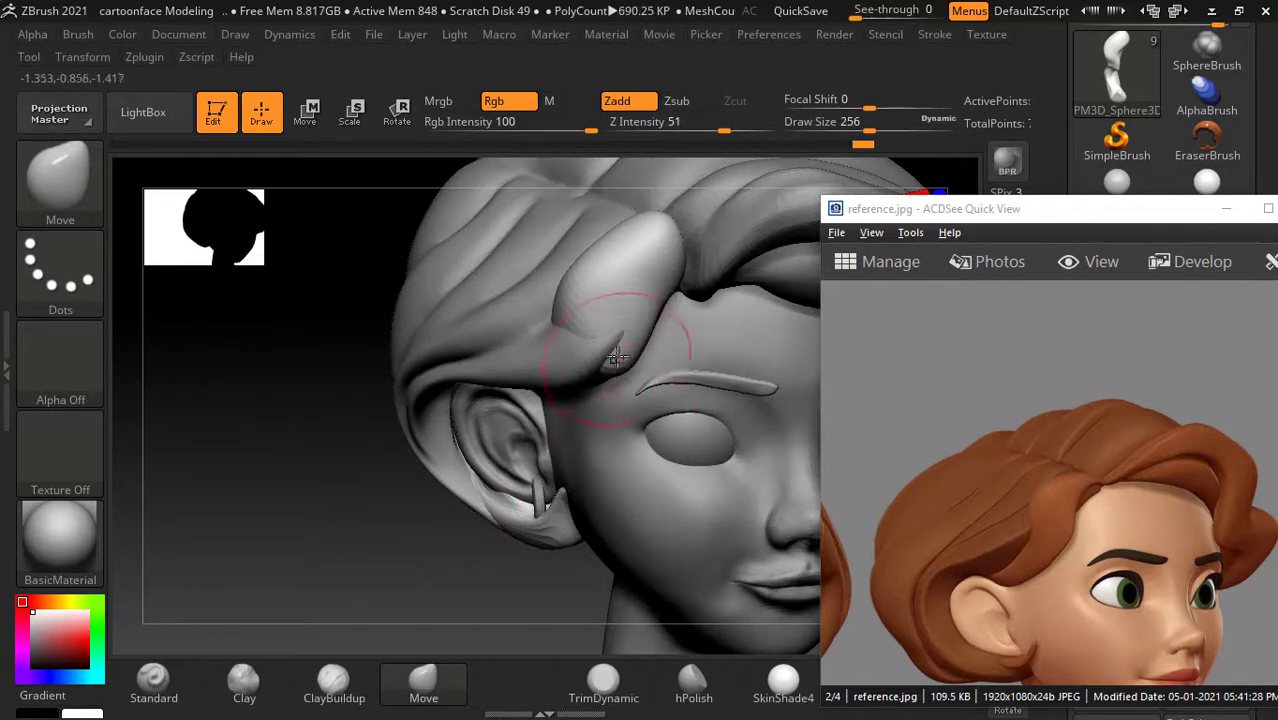
pyautogui.moveTo(305, 470); pyautogui.dragTo(397, 485)
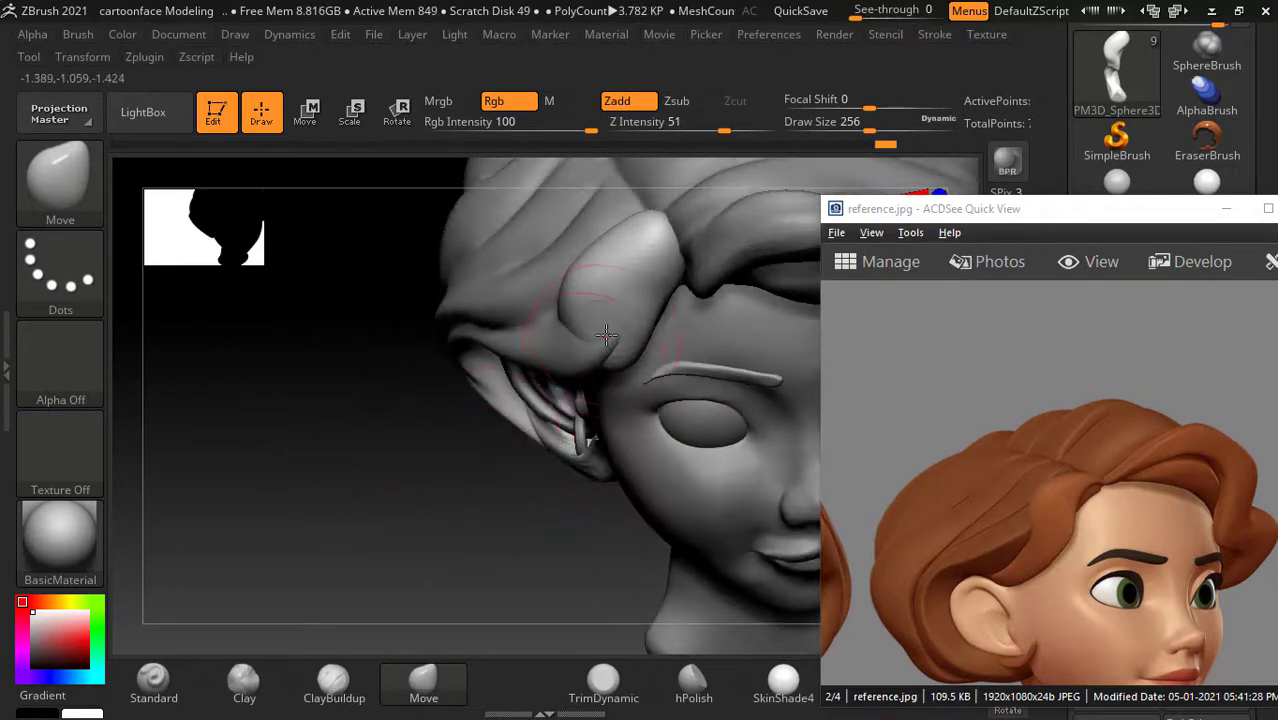
pyautogui.moveTo(606, 335); pyautogui.dragTo(644, 331)
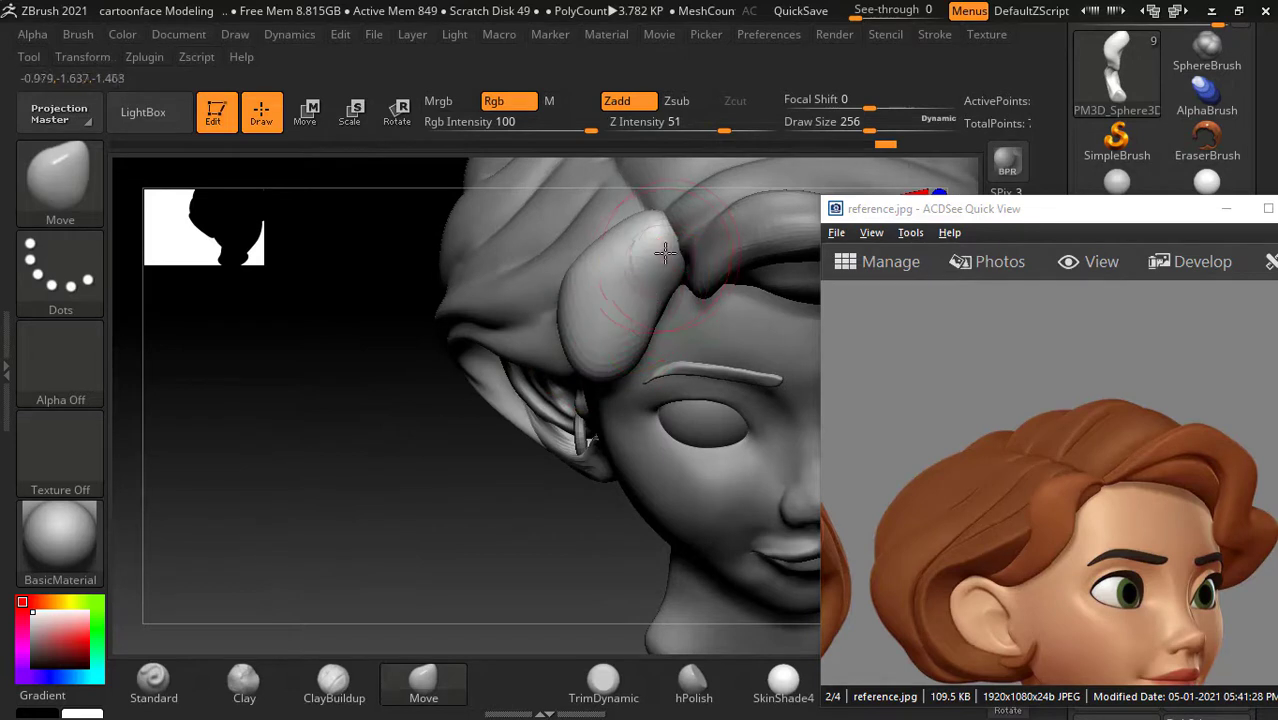
pyautogui.moveTo(334, 505); pyautogui.dragTo(430, 505)
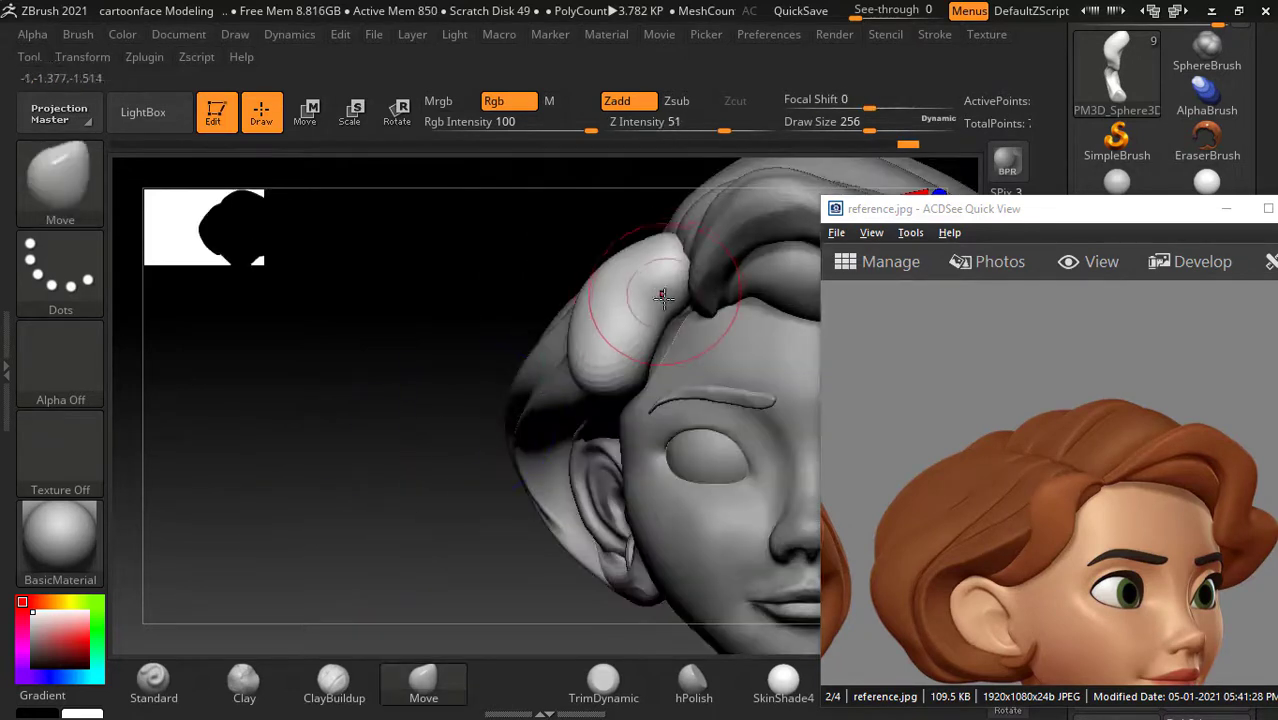
pyautogui.moveTo(660, 264); pyautogui.dragTo(670, 244)
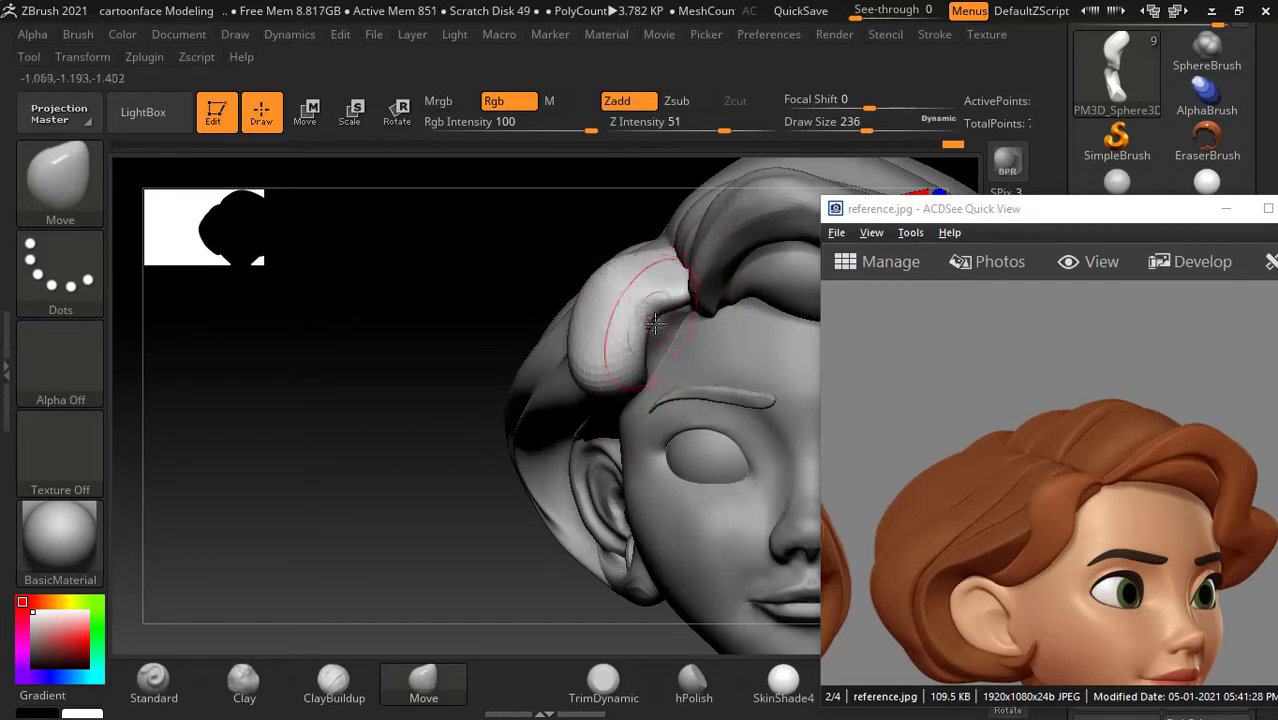
pyautogui.moveTo(451, 401)
pyautogui.mouseDown()
pyautogui.moveTo(354, 440)
pyautogui.moveTo(742, 437)
pyautogui.moveTo(665, 335)
pyautogui.mouseUp()
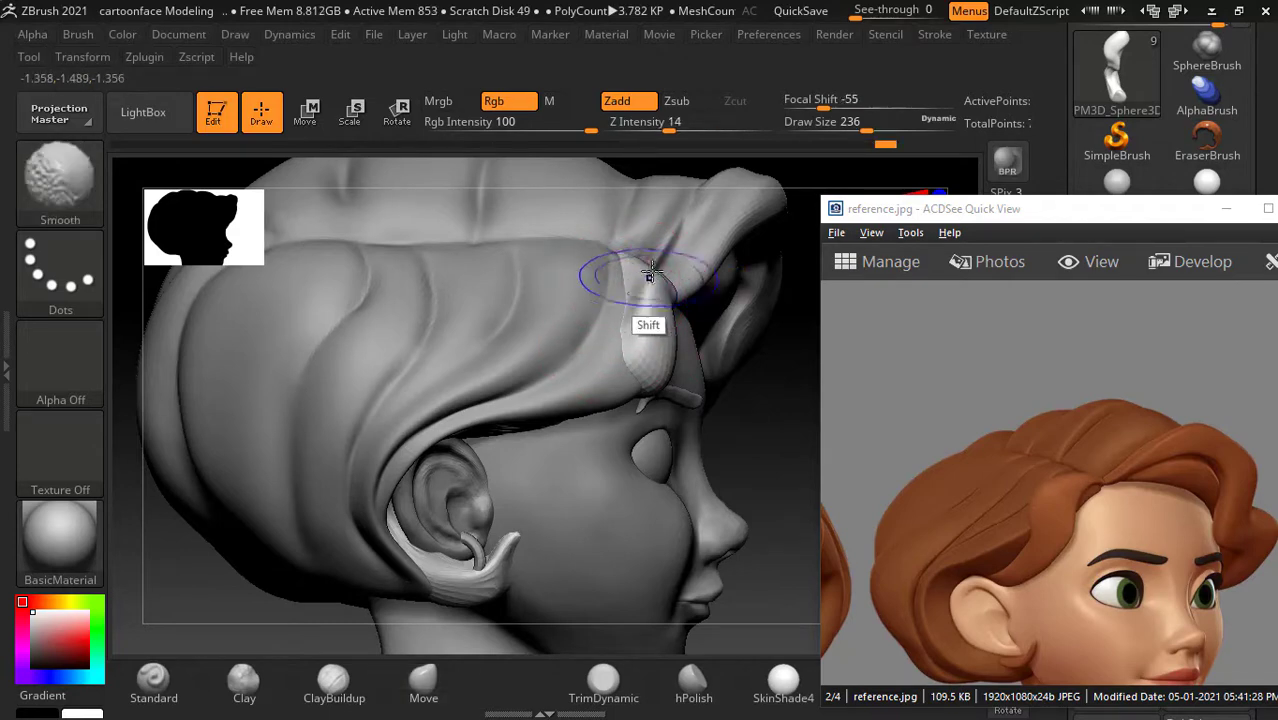
pyautogui.moveTo(736, 371); pyautogui.dragTo(804, 394)
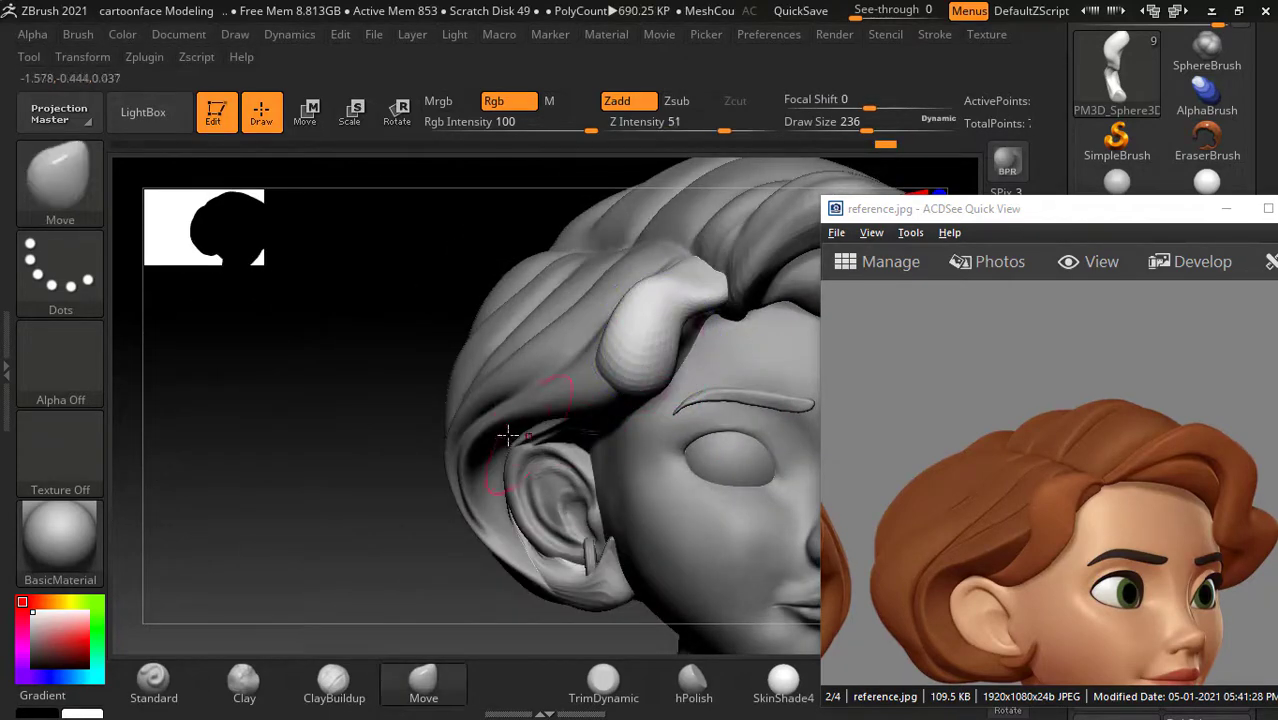
pyautogui.moveTo(513, 428)
pyautogui.mouseDown()
pyautogui.moveTo(391, 408)
pyautogui.moveTo(642, 403)
pyautogui.mouseUp()
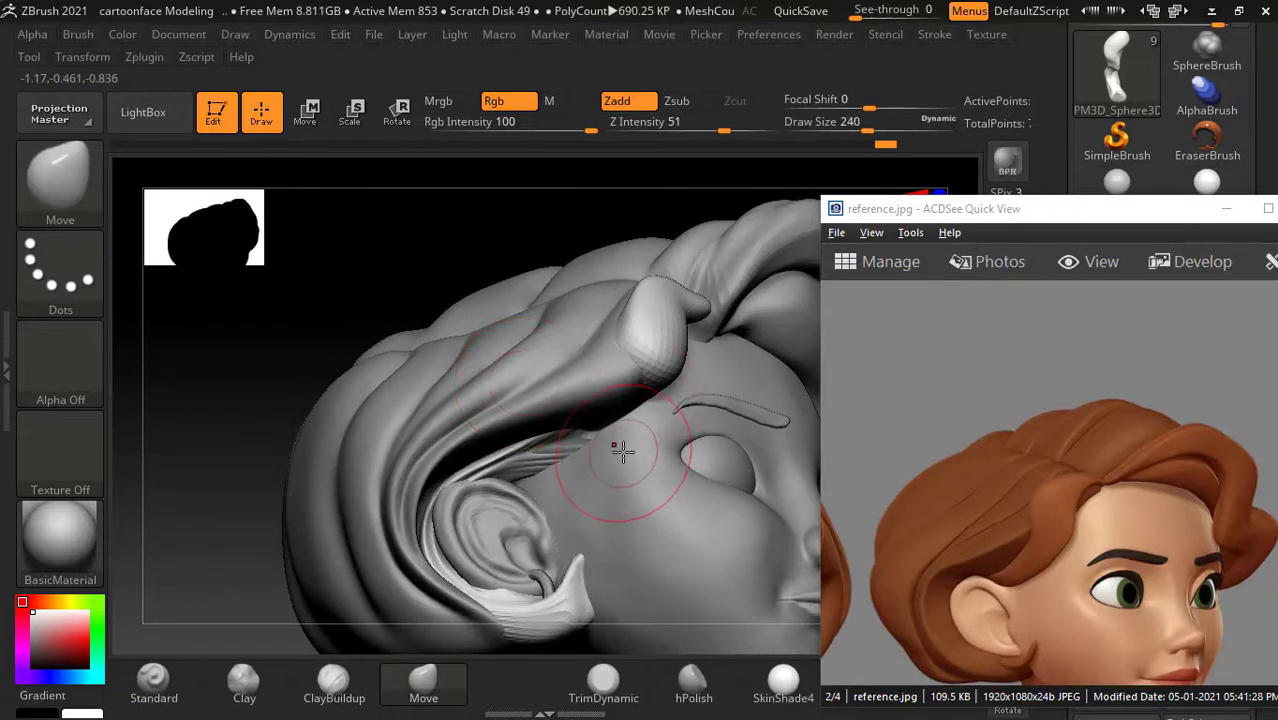
# Step: Enlarge the brush, then smooth and reshape the hair lock near the brow
pyautogui.press(']')
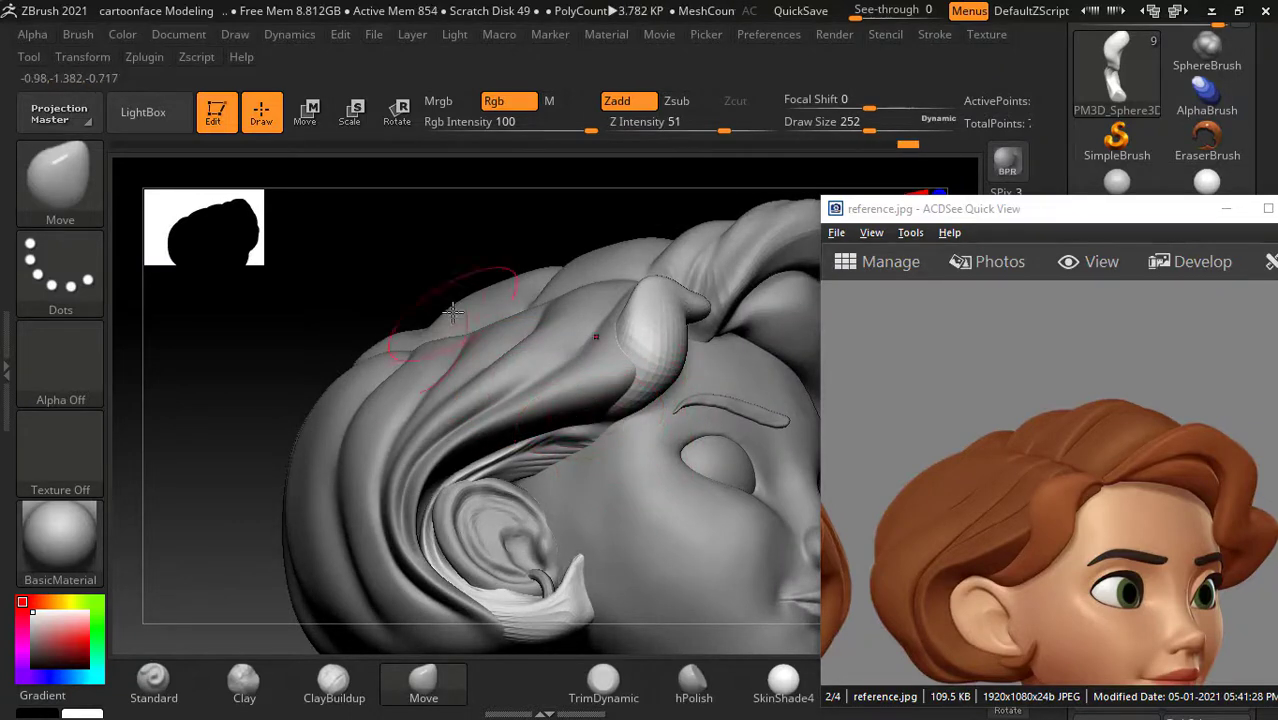
pyautogui.moveTo(460, 260)
pyautogui.mouseDown()
pyautogui.moveTo(456, 248)
pyautogui.moveTo(490, 410)
pyautogui.mouseUp()
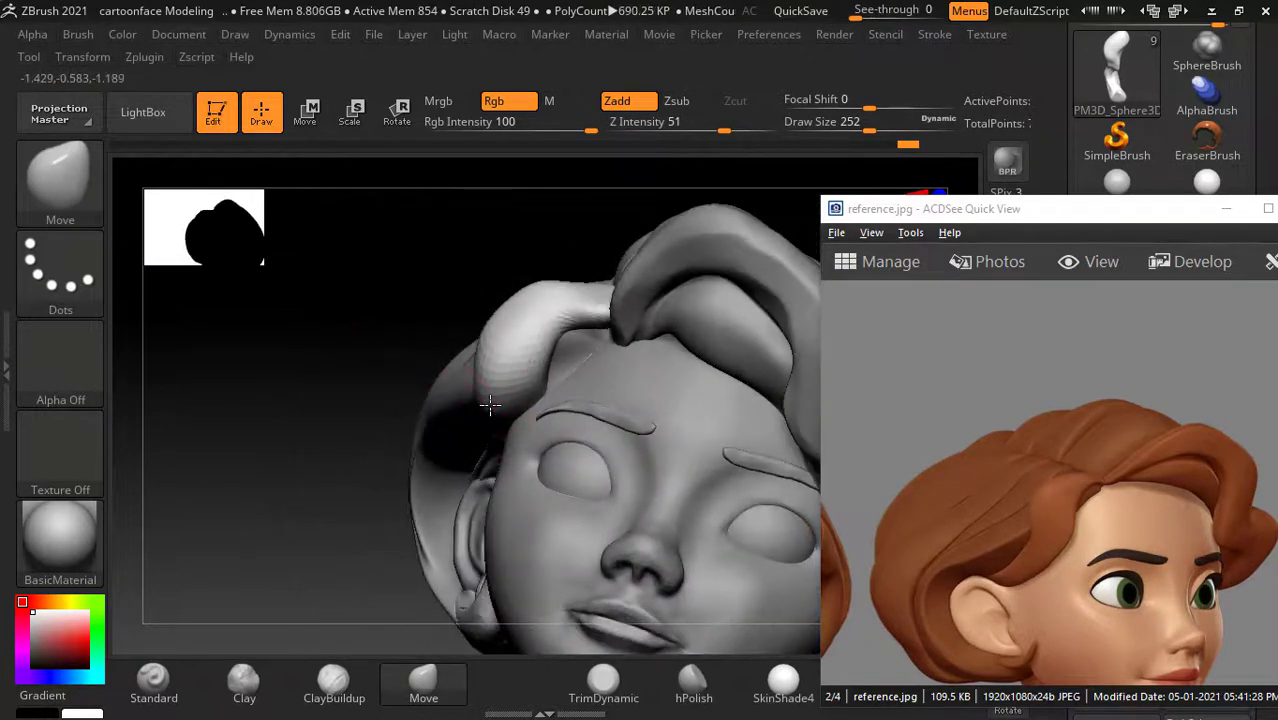
pyautogui.moveTo(408, 292)
pyautogui.mouseDown()
pyautogui.moveTo(514, 352)
pyautogui.moveTo(722, 420)
pyautogui.mouseUp()
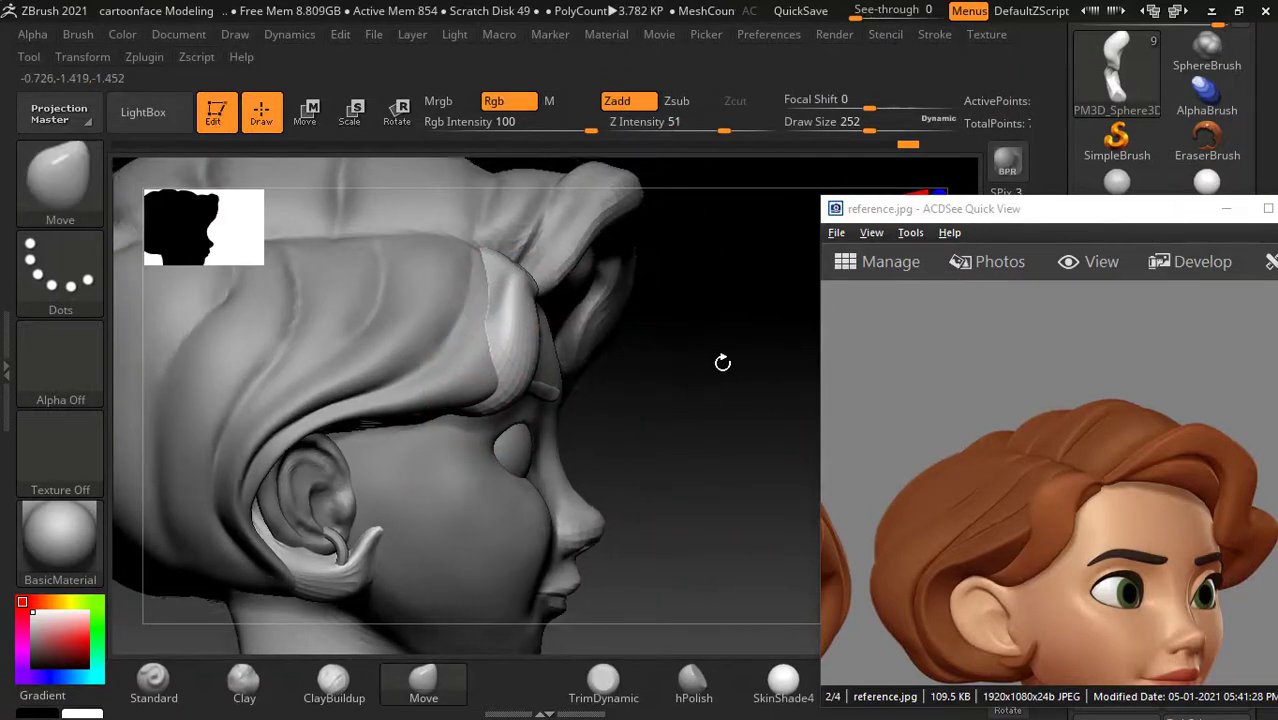
pyautogui.moveTo(722, 363); pyautogui.dragTo(350, 304)
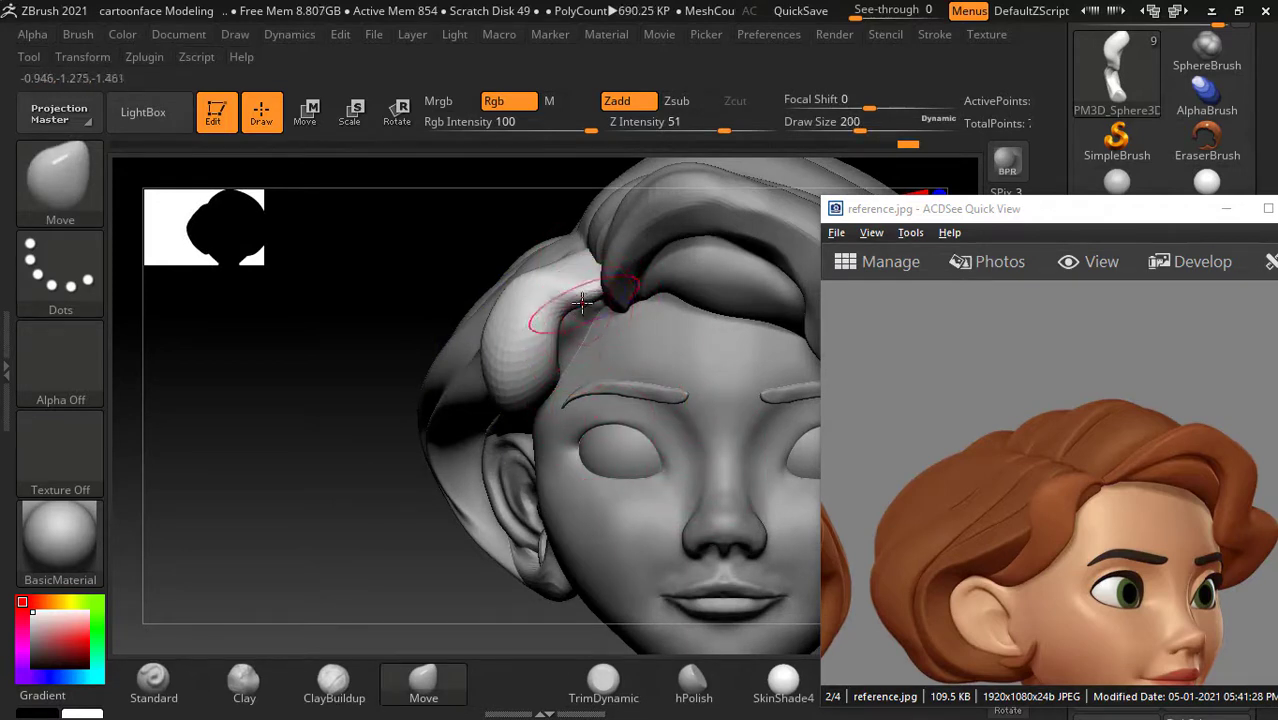
pyautogui.moveTo(582, 302)
pyautogui.keyDown('shift'); pyautogui.mouseDown()
pyautogui.moveTo(595, 325)
pyautogui.moveTo(565, 300)
pyautogui.mouseUp(); pyautogui.keyUp('shift')
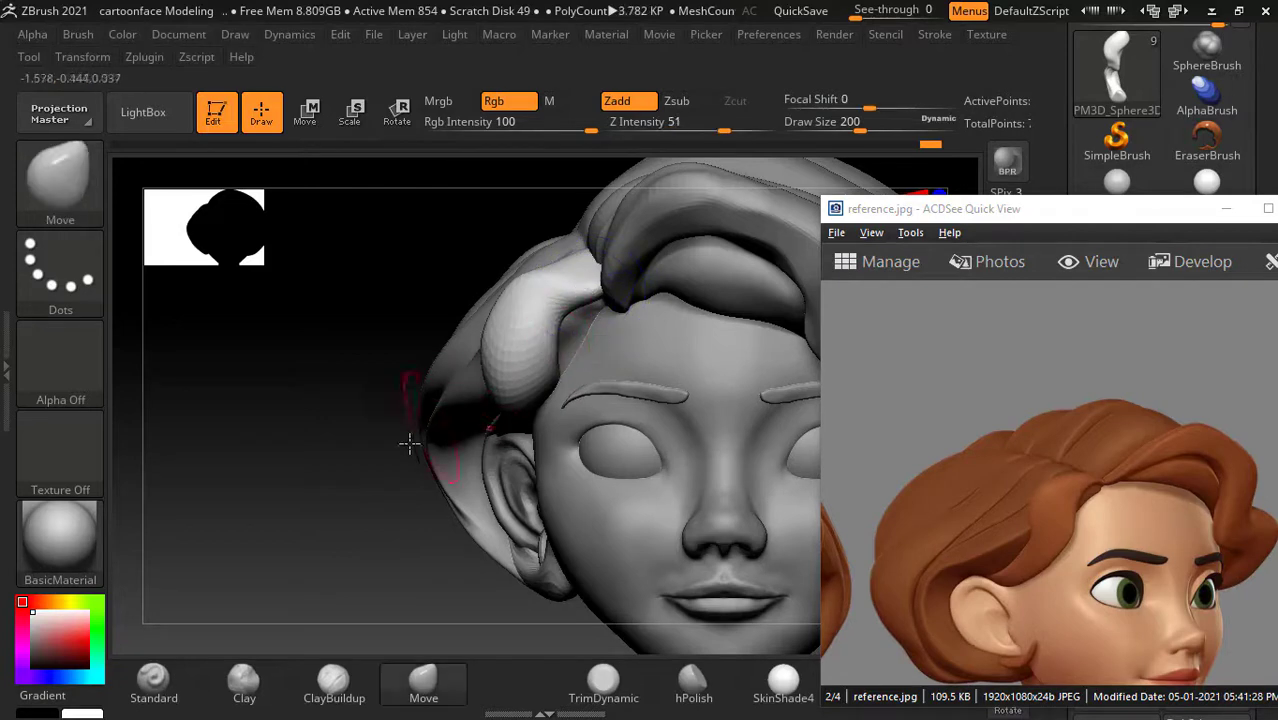
pyautogui.moveTo(409, 443)
pyautogui.mouseDown()
pyautogui.moveTo(778, 434)
pyautogui.moveTo(613, 466)
pyautogui.mouseUp()
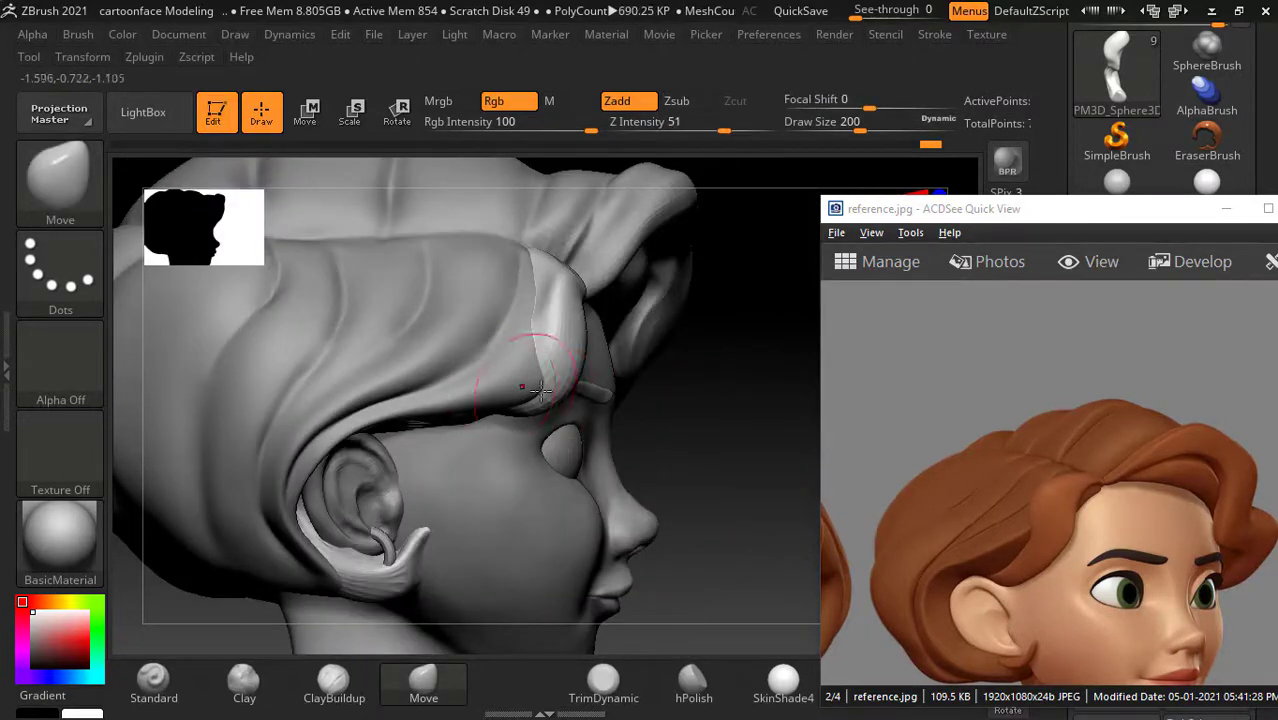
pyautogui.moveTo(533, 404); pyautogui.dragTo(513, 383)
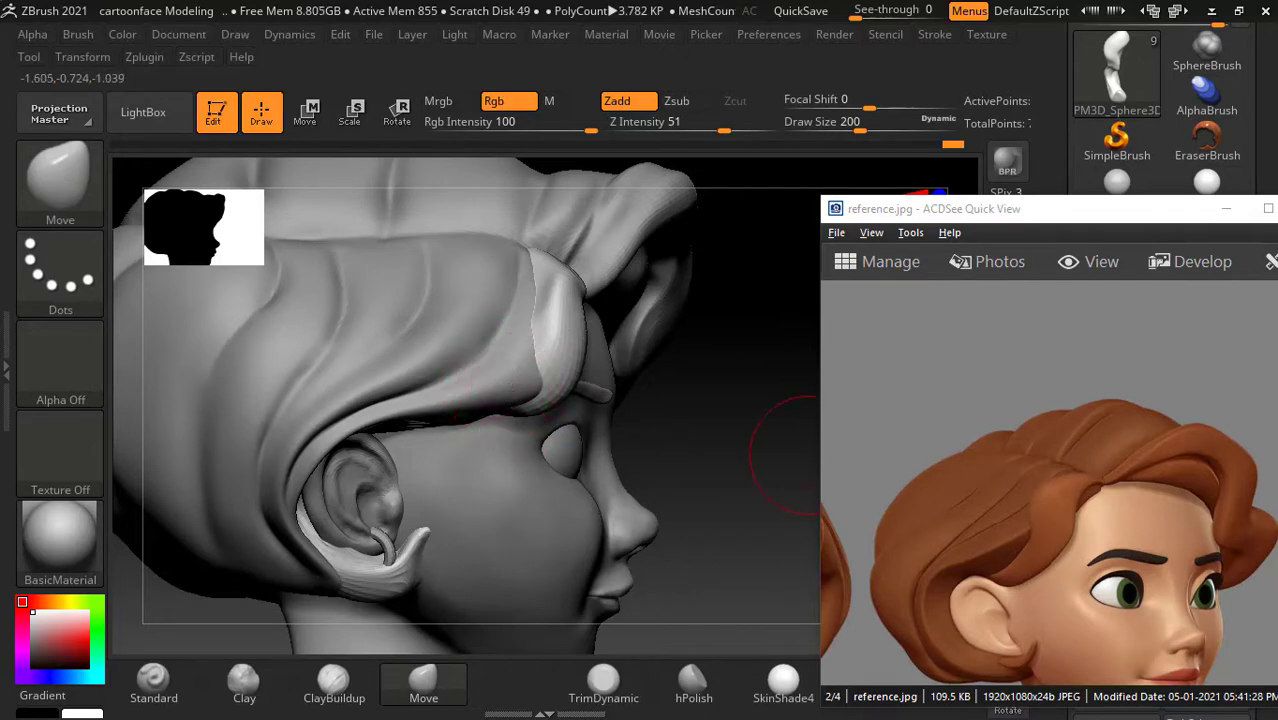
# Step: Make the hair lock the active subtool with the brush size at 248
pyautogui.click(1226, 208)
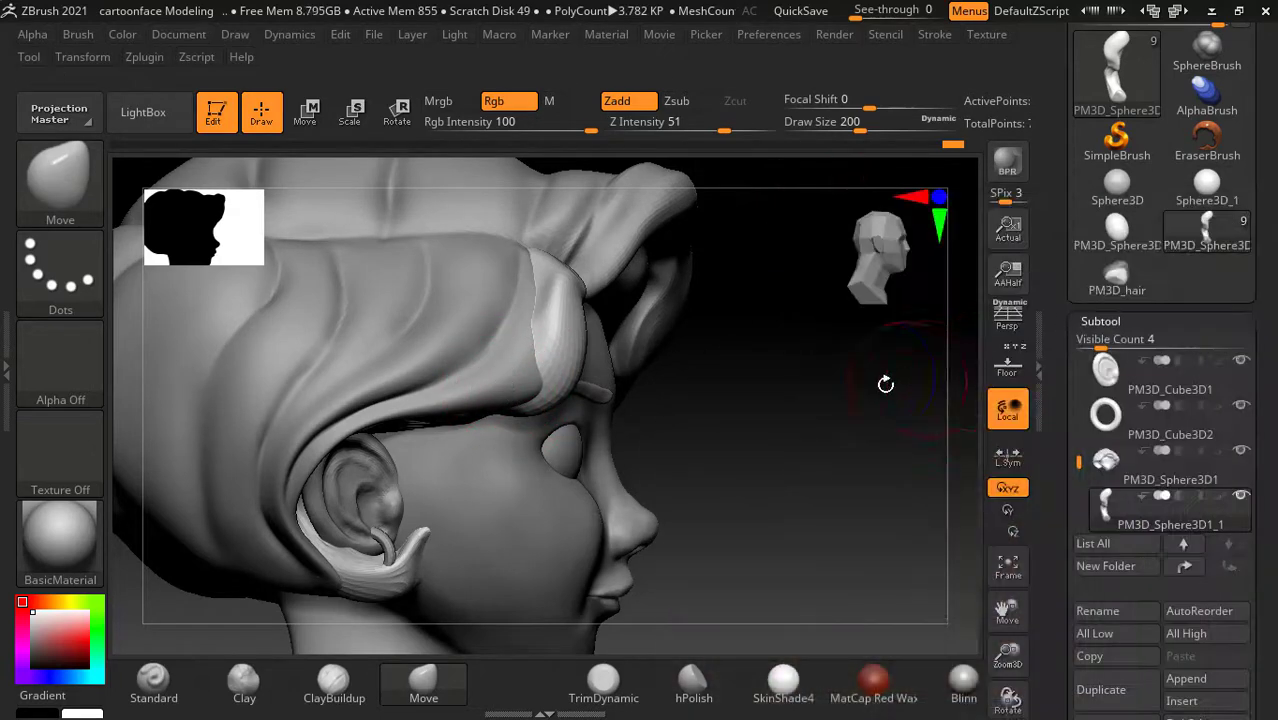
pyautogui.keyDown('alt'); pyautogui.click(444, 338); pyautogui.keyUp('alt')
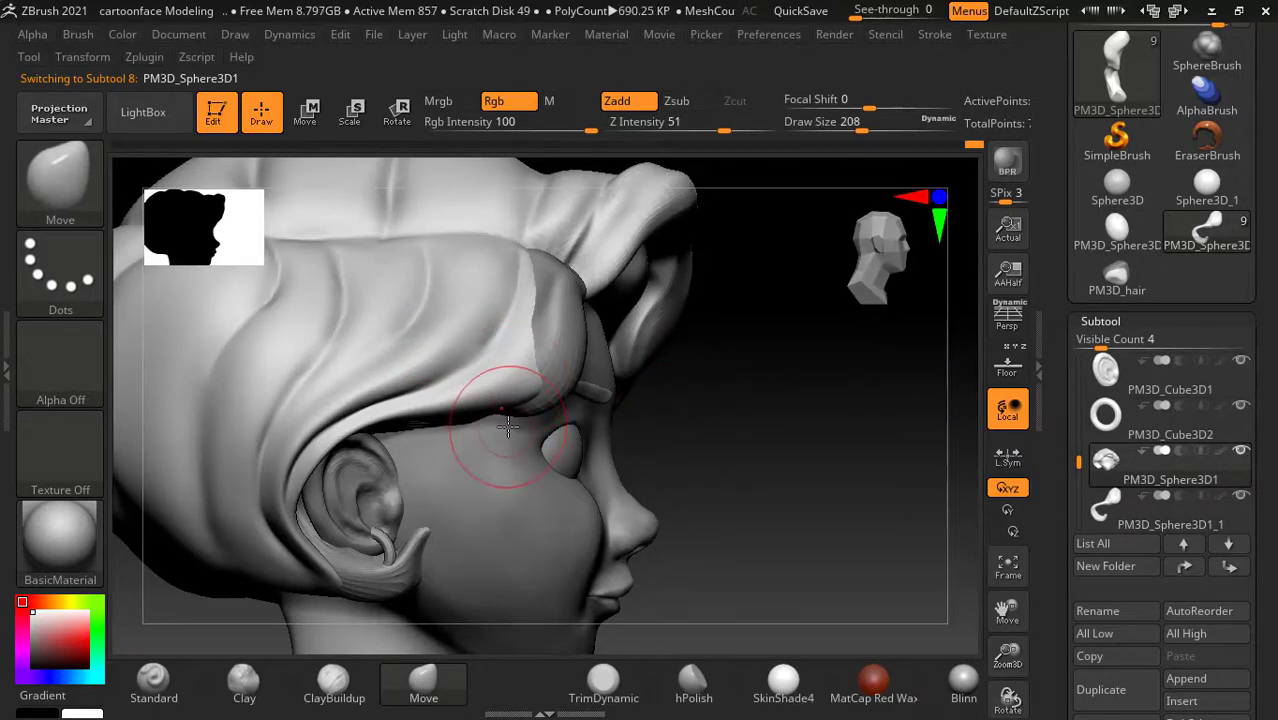
pyautogui.press(']')
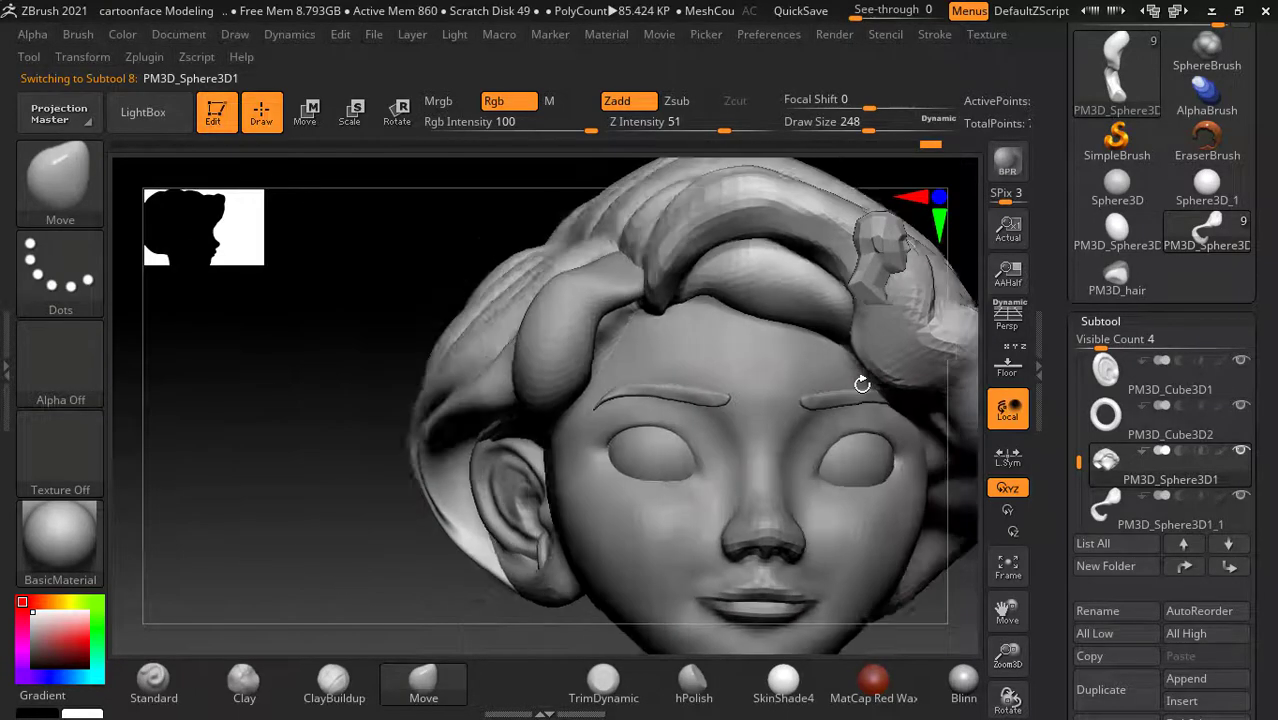
pyautogui.moveTo(856, 371)
pyautogui.mouseDown()
pyautogui.moveTo(419, 428)
pyautogui.moveTo(542, 337)
pyautogui.mouseUp()
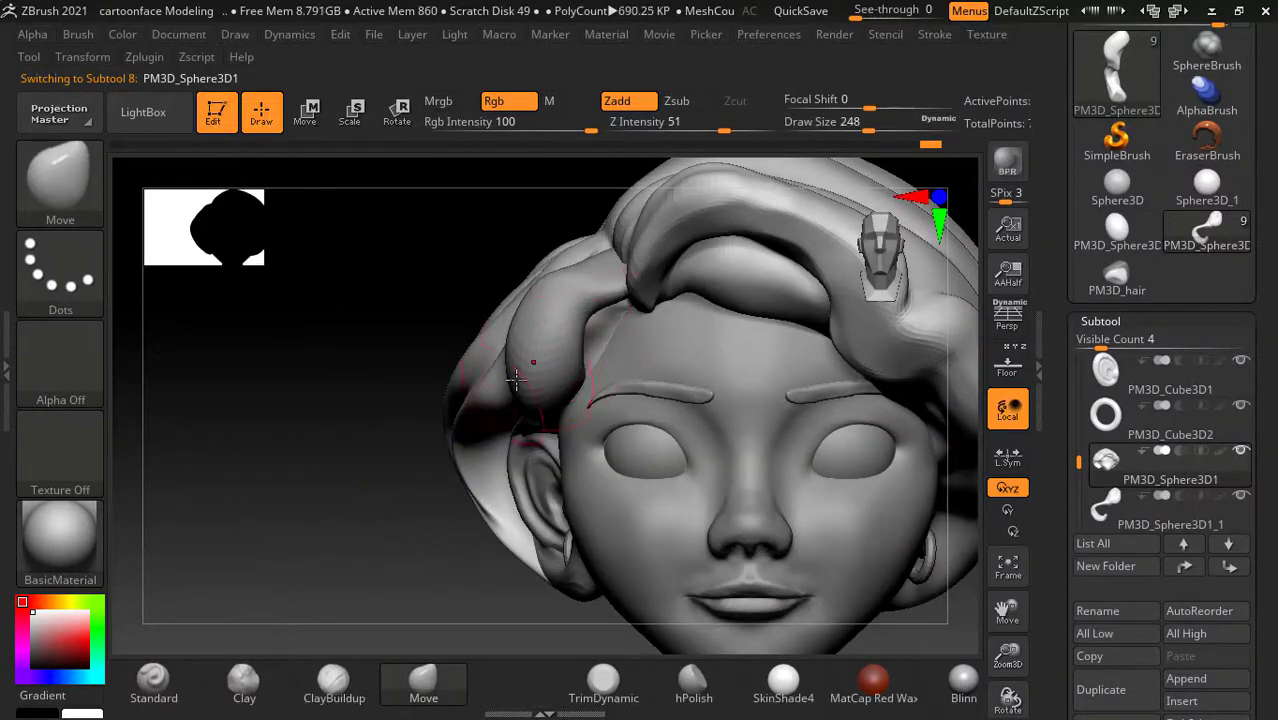
pyautogui.press('alt')
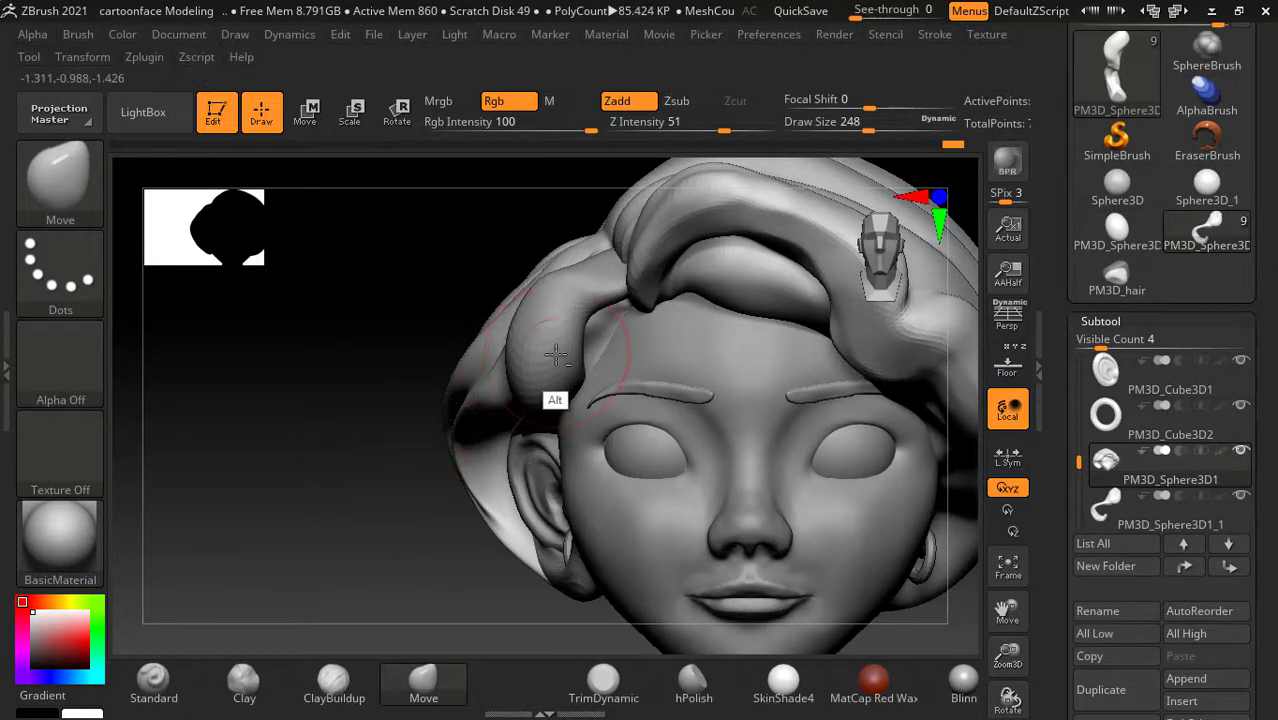
pyautogui.keyDown('alt'); pyautogui.click(549, 355); pyautogui.keyUp('alt')
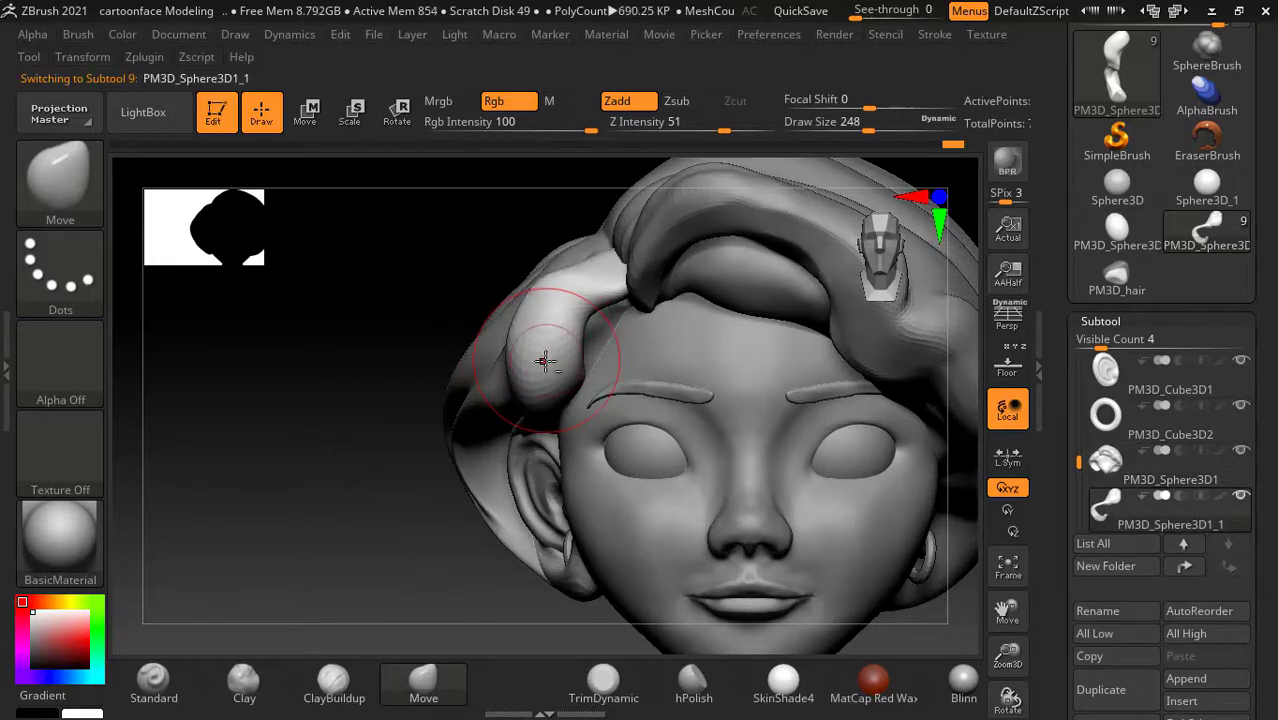
pyautogui.hotkey('alt', 'Tab')
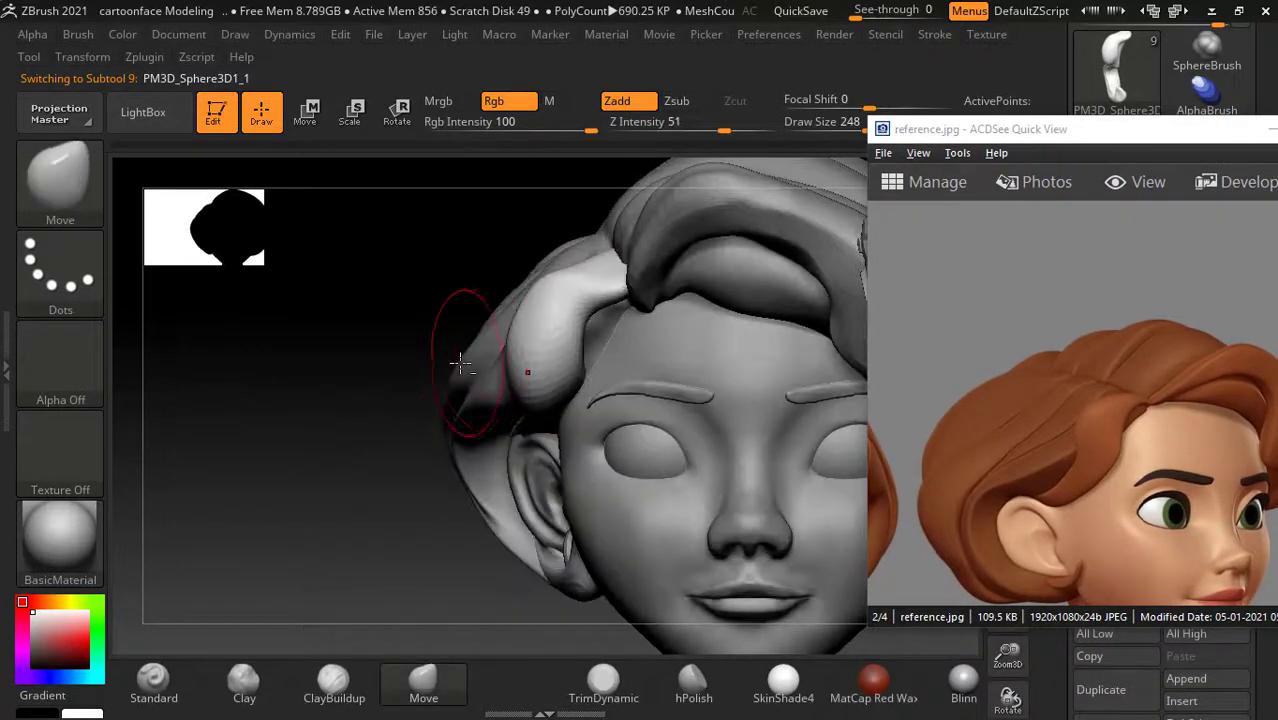
# Step: Reshape and smooth the hair lock above the brow, checking from below
pyautogui.moveTo(408, 437)
pyautogui.mouseDown()
pyautogui.moveTo(395, 393)
pyautogui.moveTo(351, 408)
pyautogui.mouseUp()
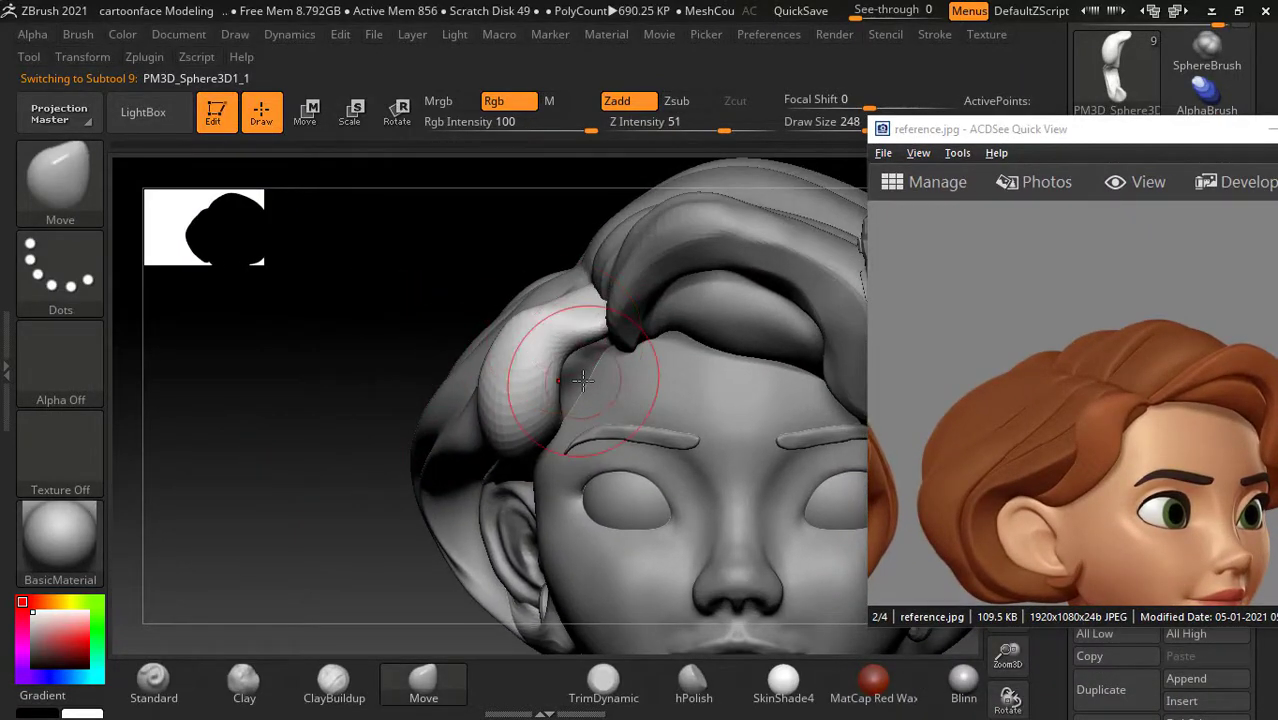
pyautogui.moveTo(610, 345); pyautogui.dragTo(610, 323)
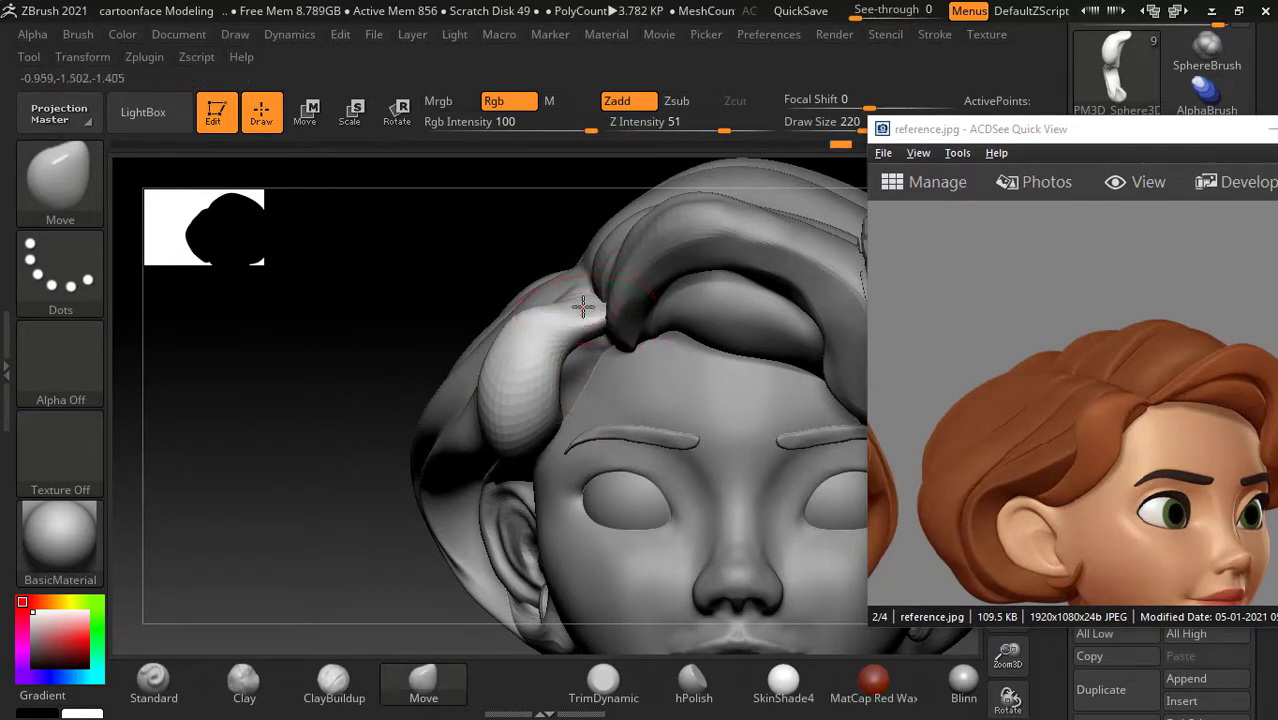
pyautogui.moveTo(513, 322)
pyautogui.keyDown('shift'); pyautogui.mouseDown()
pyautogui.moveTo(542, 337)
pyautogui.moveTo(508, 442)
pyautogui.mouseUp(); pyautogui.keyUp('shift')
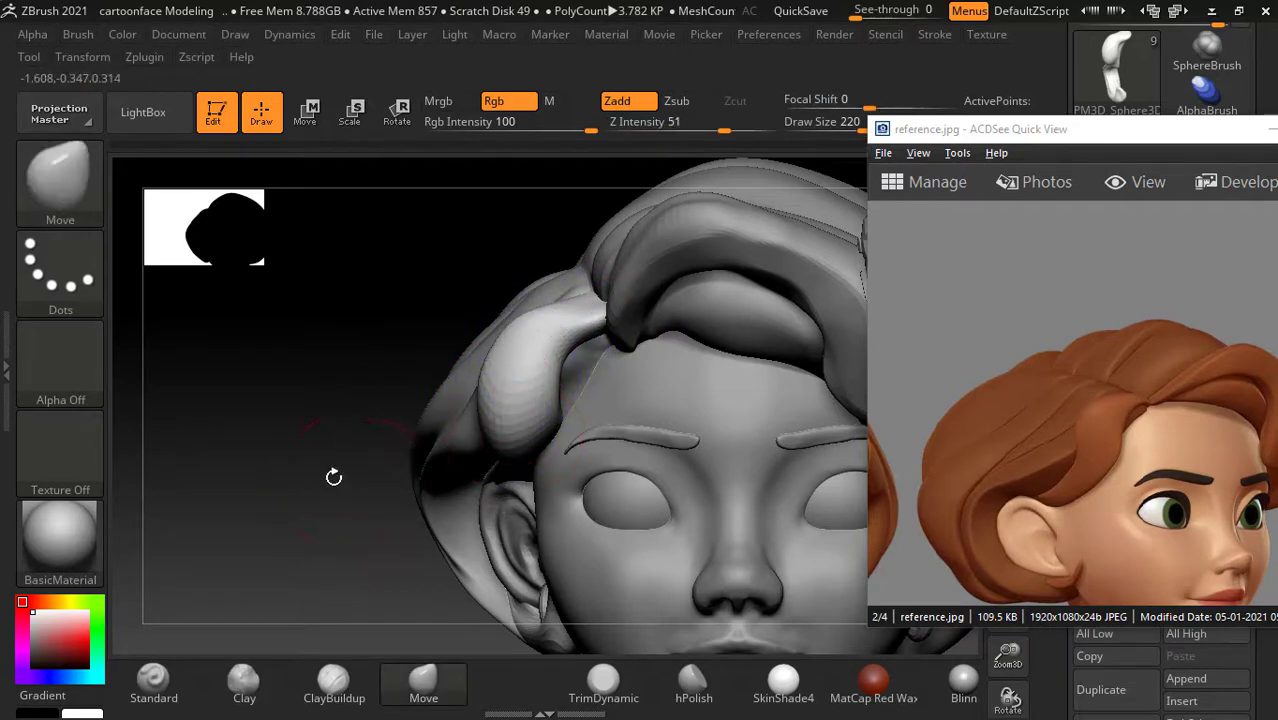
pyautogui.moveTo(333, 477); pyautogui.dragTo(508, 487)
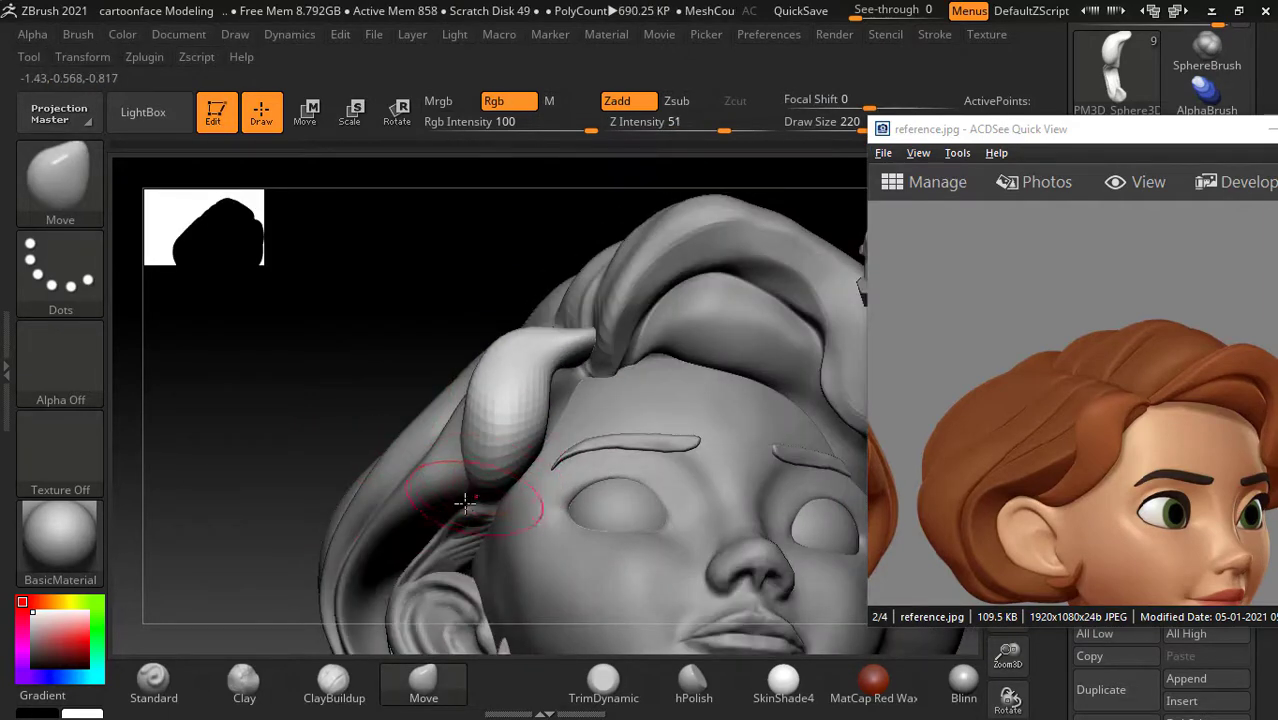
pyautogui.moveTo(324, 530)
pyautogui.mouseDown()
pyautogui.moveTo(300, 494)
pyautogui.moveTo(496, 519)
pyautogui.mouseUp()
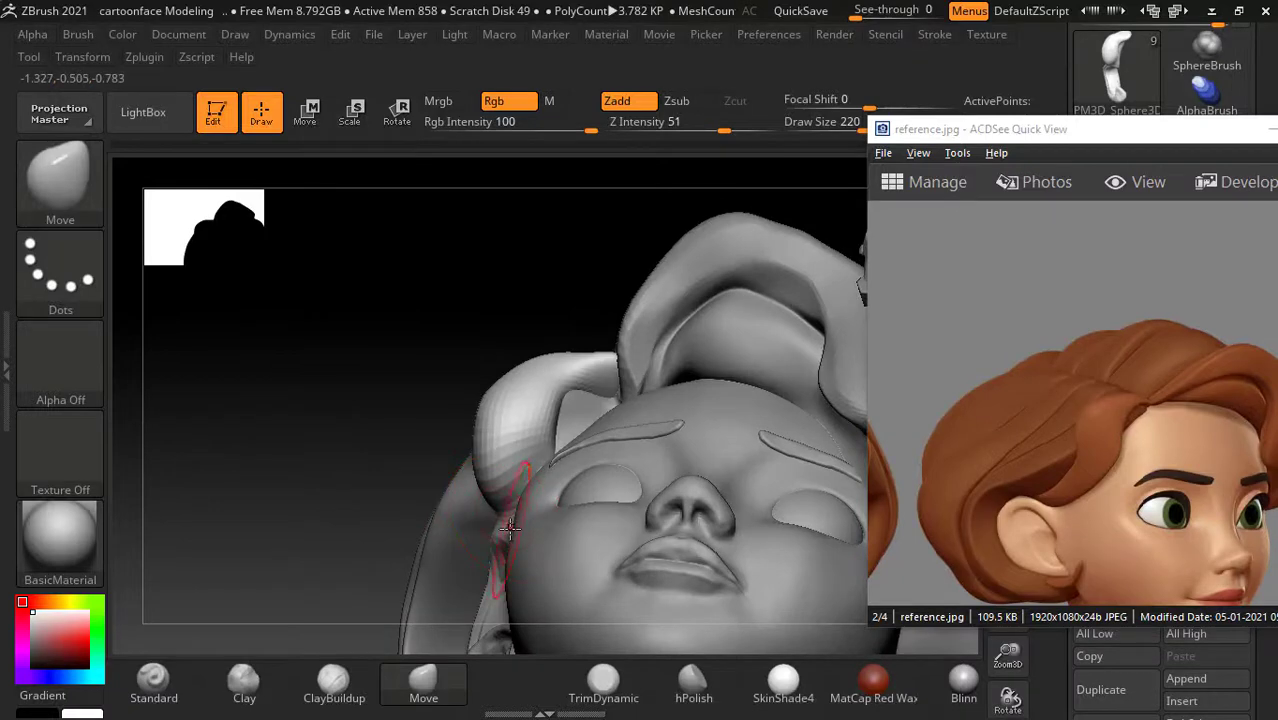
# Step: Enlarge the brush and push the temple hair lock outward, smoothing its crease
pyautogui.press(']')
pyautogui.moveTo(444, 488)
pyautogui.mouseDown()
pyautogui.moveTo(417, 420)
pyautogui.moveTo(540, 489)
pyautogui.mouseUp()
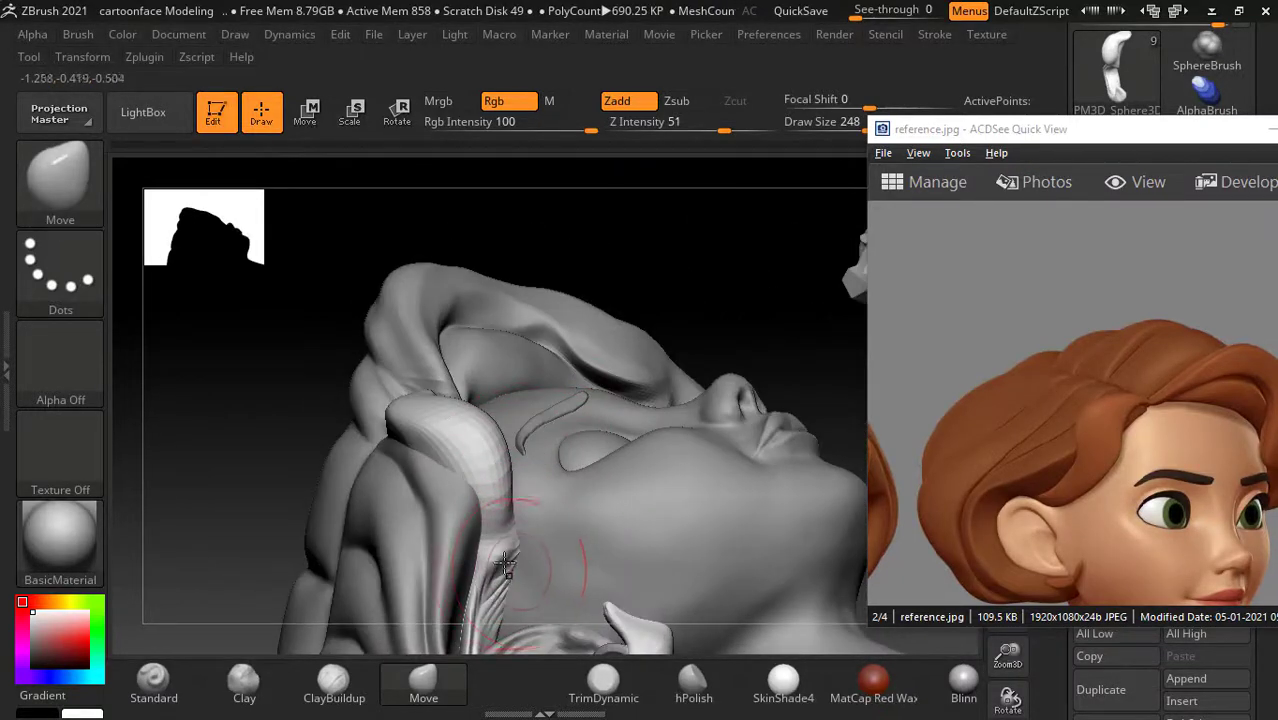
pyautogui.press('shift')
pyautogui.moveTo(300, 500)
pyautogui.mouseDown()
pyautogui.moveTo(305, 474)
pyautogui.moveTo(285, 497)
pyautogui.moveTo(299, 519)
pyautogui.moveTo(499, 485)
pyautogui.mouseUp()
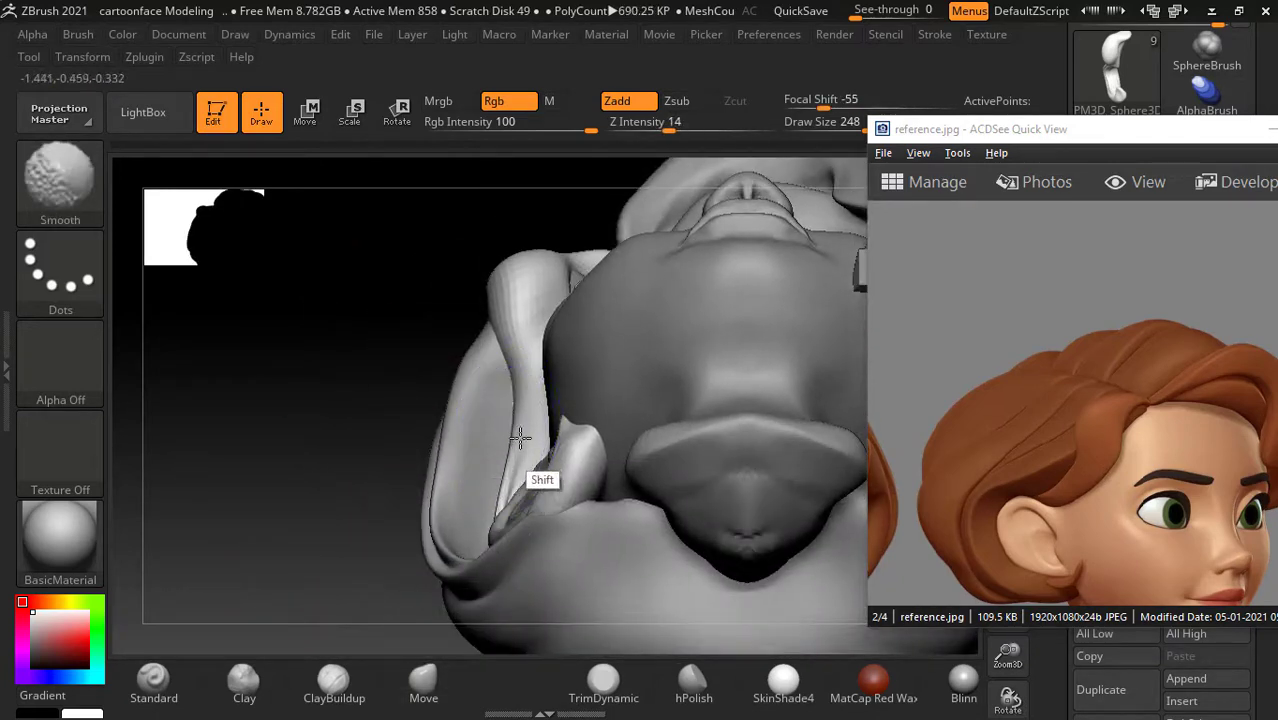
pyautogui.moveTo(365, 328)
pyautogui.mouseDown()
pyautogui.moveTo(347, 569)
pyautogui.moveTo(566, 434)
pyautogui.moveTo(605, 320)
pyautogui.mouseUp()
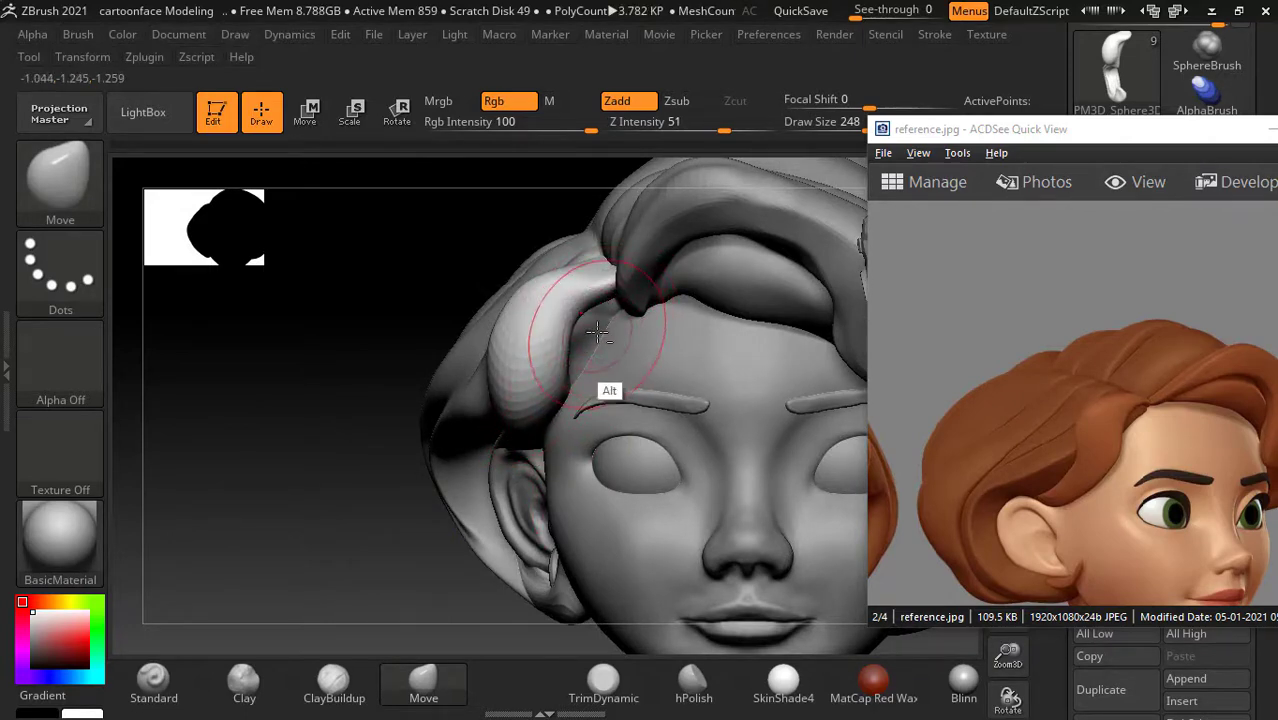
pyautogui.moveTo(613, 314); pyautogui.dragTo(500, 360)
pyautogui.moveTo(402, 331)
pyautogui.mouseDown()
pyautogui.moveTo(810, 441)
pyautogui.moveTo(735, 441)
pyautogui.mouseUp()
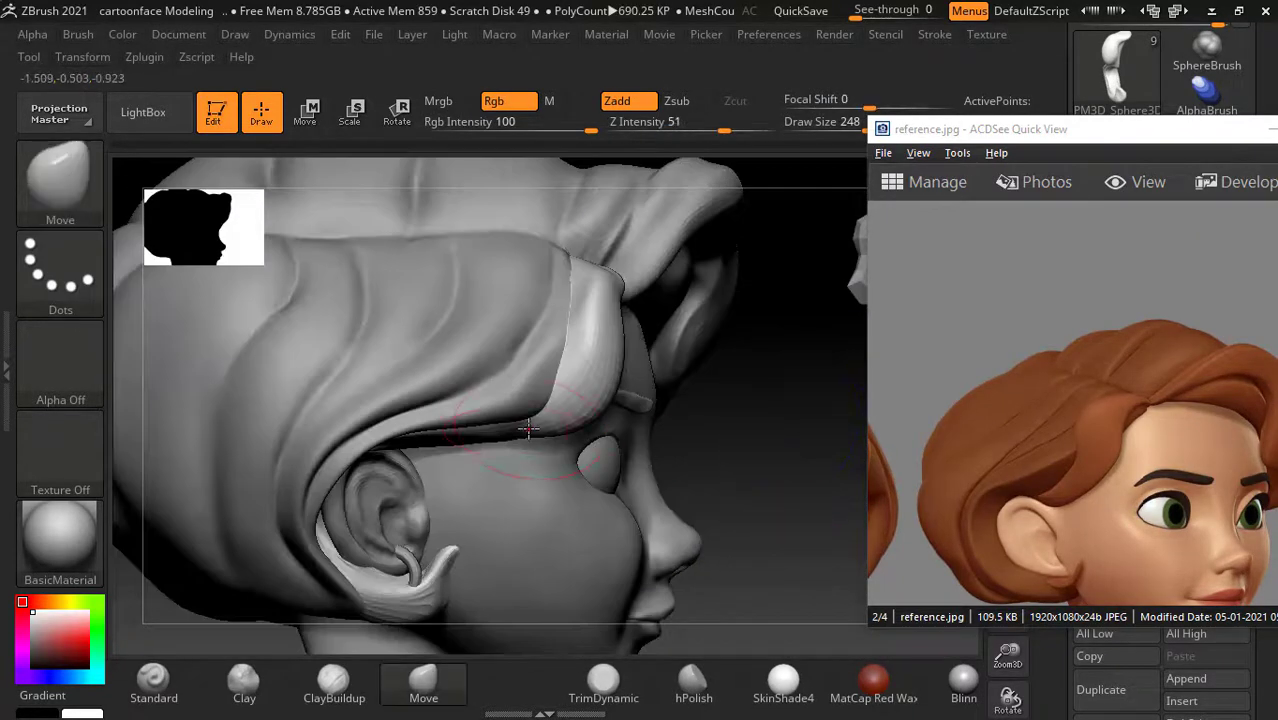
# Step: Smooth the earlobe and subdivide the ear mesh once with Ctrl+D
pyautogui.moveTo(739, 555)
pyautogui.keyDown('alt'); pyautogui.mouseDown()
pyautogui.moveTo(760, 425)
pyautogui.moveTo(484, 509)
pyautogui.moveTo(444, 490)
pyautogui.mouseUp(); pyautogui.keyUp('alt')
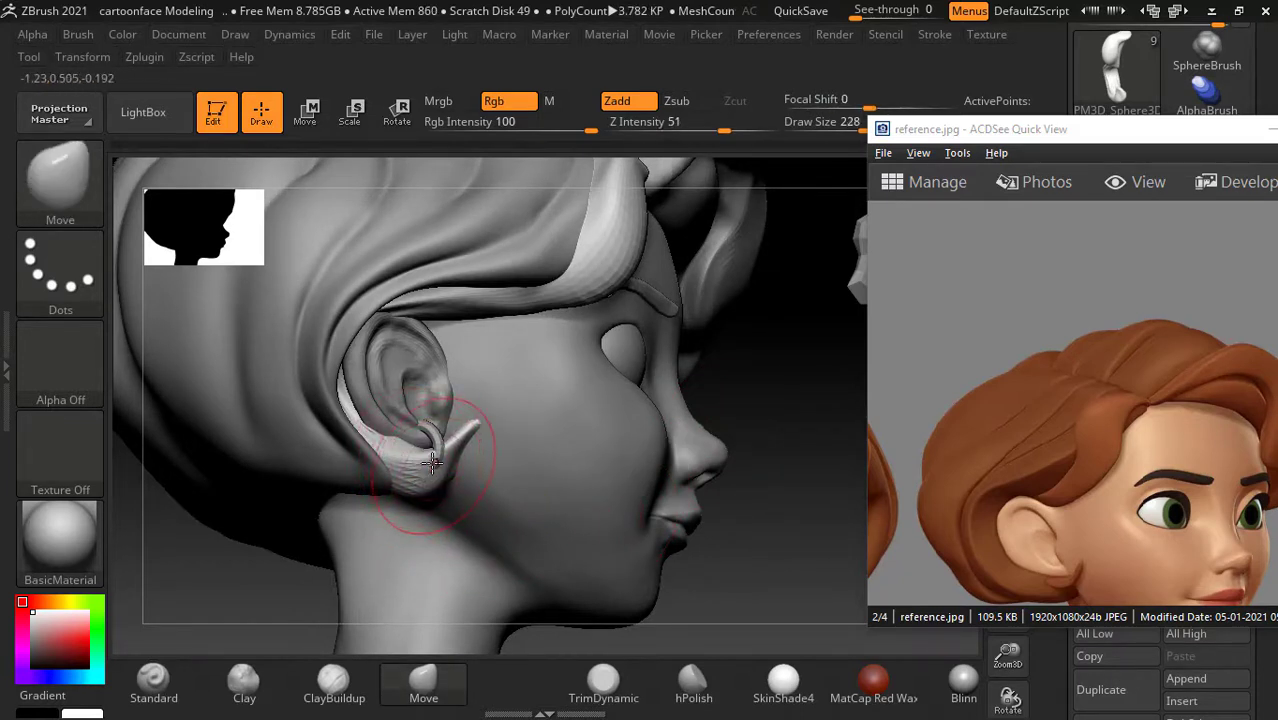
pyautogui.keyDown('shift'); pyautogui.moveTo(432, 462); pyautogui.dragTo(422, 470); pyautogui.keyUp('shift')
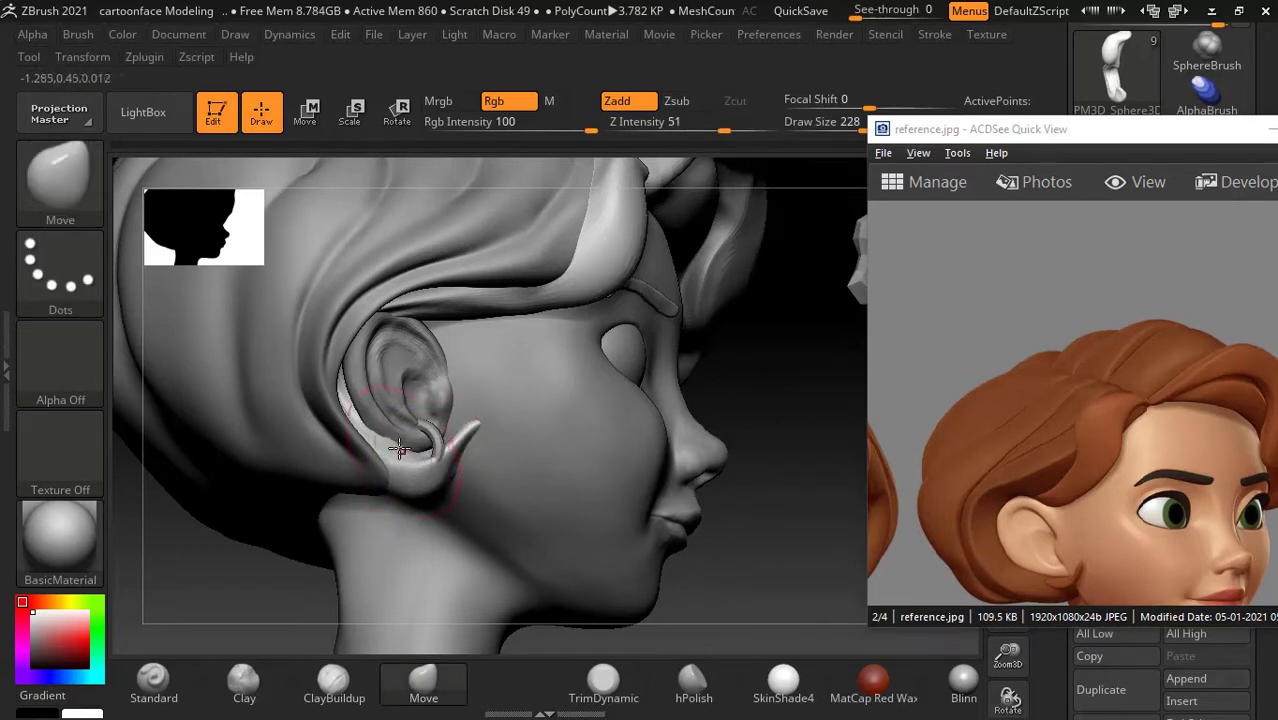
pyautogui.hotkey('ctrl', 'd')
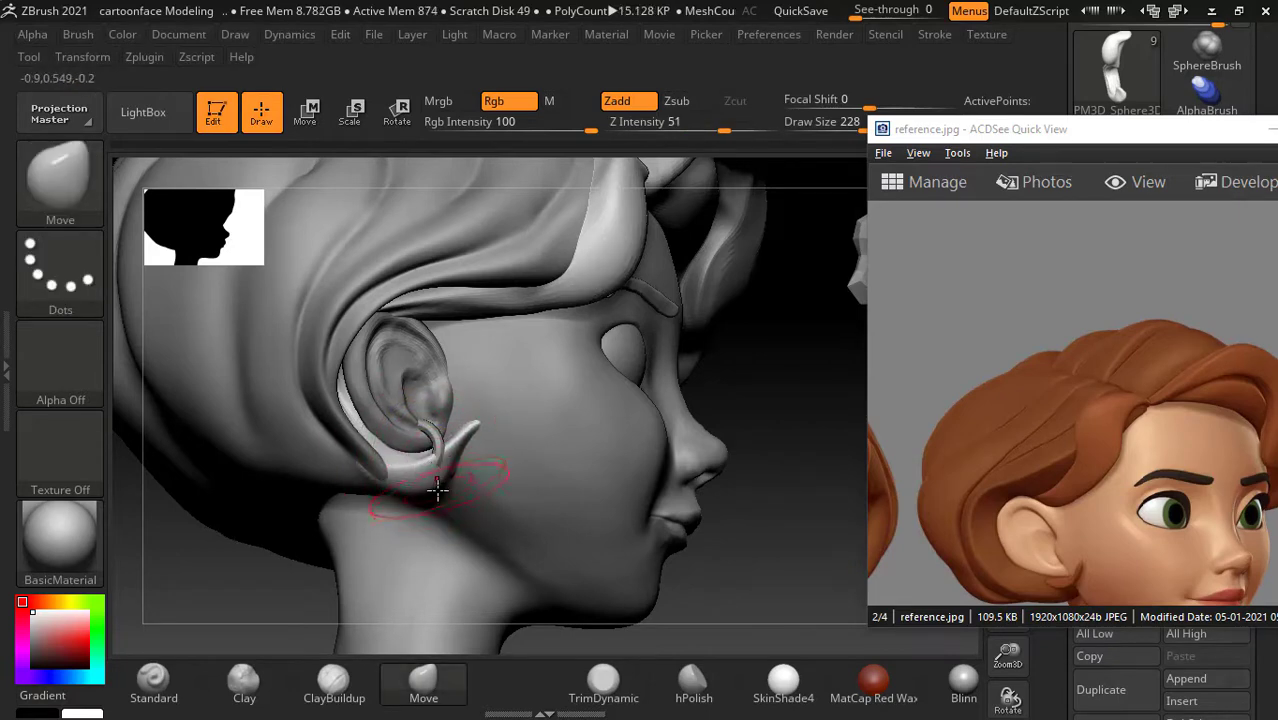
# Step: Check the ear from several angles, then make PM3D_Sphere3D1 the active subtool
pyautogui.moveTo(783, 478); pyautogui.dragTo(459, 479)
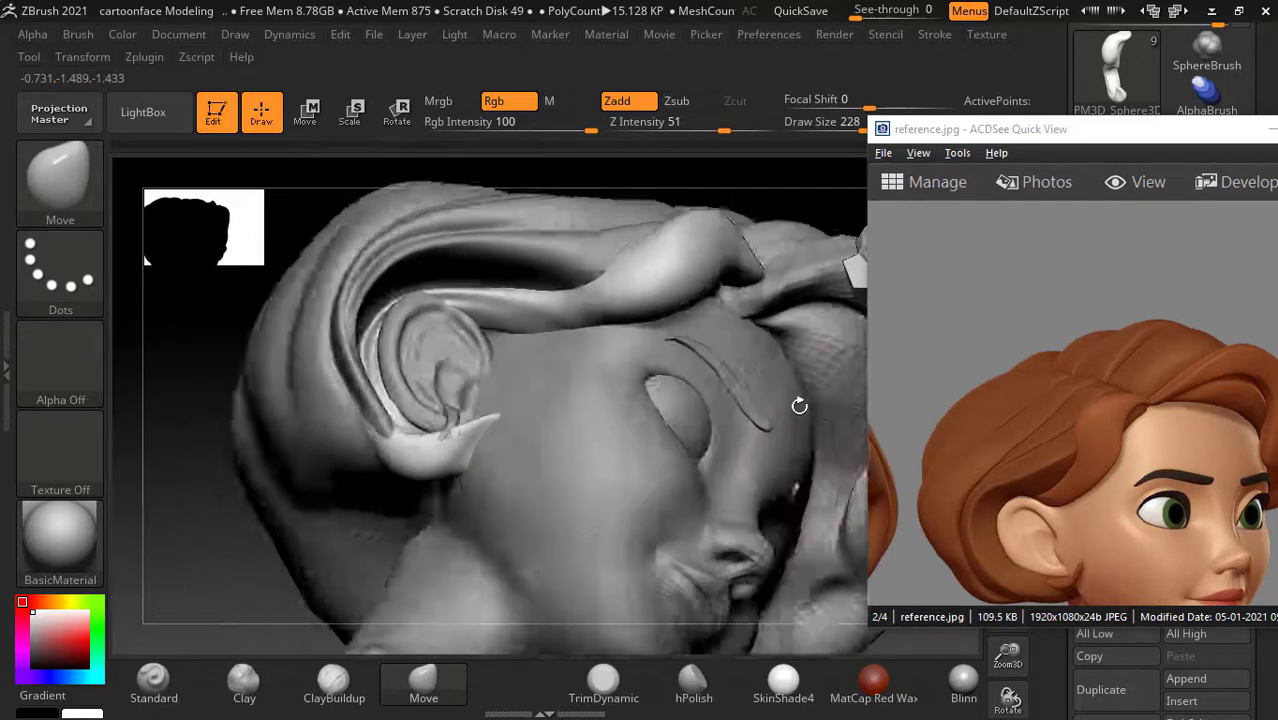
pyautogui.moveTo(778, 393)
pyautogui.mouseDown()
pyautogui.moveTo(438, 498)
pyautogui.moveTo(386, 555)
pyautogui.moveTo(345, 574)
pyautogui.mouseUp()
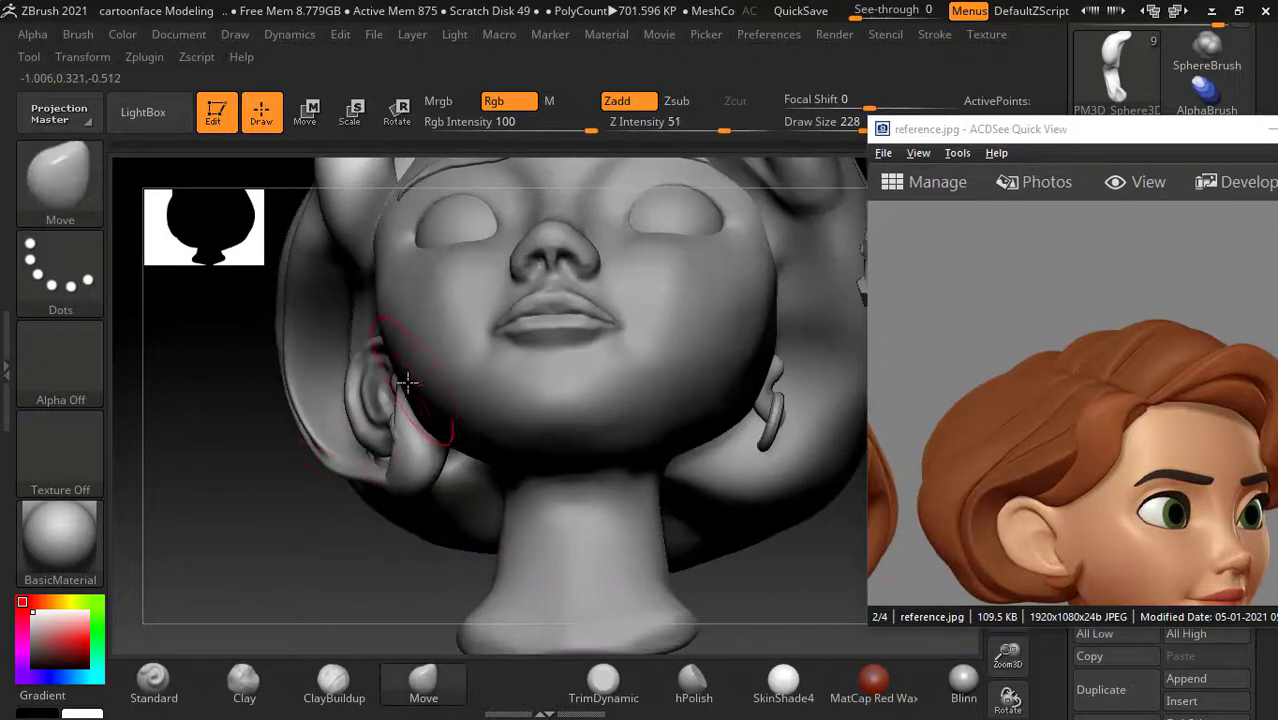
pyautogui.moveTo(399, 425)
pyautogui.mouseDown()
pyautogui.moveTo(451, 582)
pyautogui.moveTo(679, 448)
pyautogui.moveTo(428, 398)
pyautogui.moveTo(668, 451)
pyautogui.moveTo(505, 551)
pyautogui.moveTo(427, 558)
pyautogui.moveTo(425, 467)
pyautogui.mouseUp()
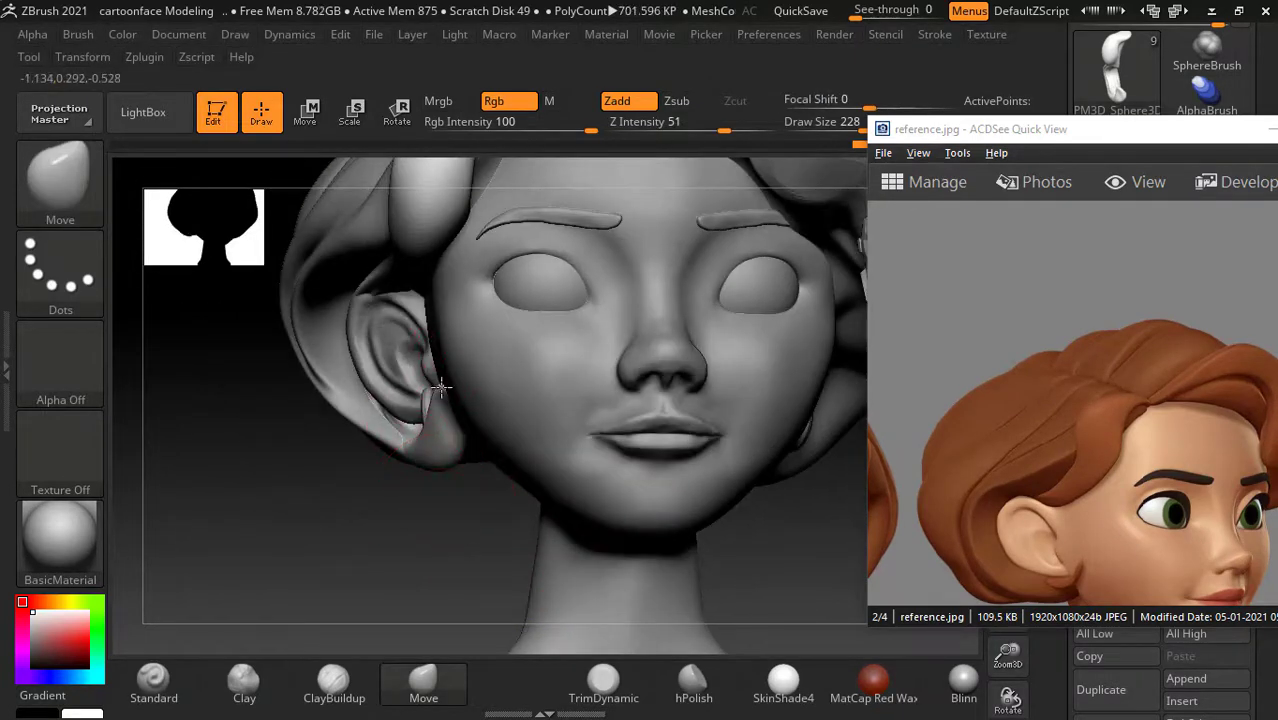
pyautogui.press('shift')
pyautogui.moveTo(379, 514)
pyautogui.mouseDown()
pyautogui.moveTo(385, 580)
pyautogui.moveTo(410, 440)
pyautogui.mouseUp()
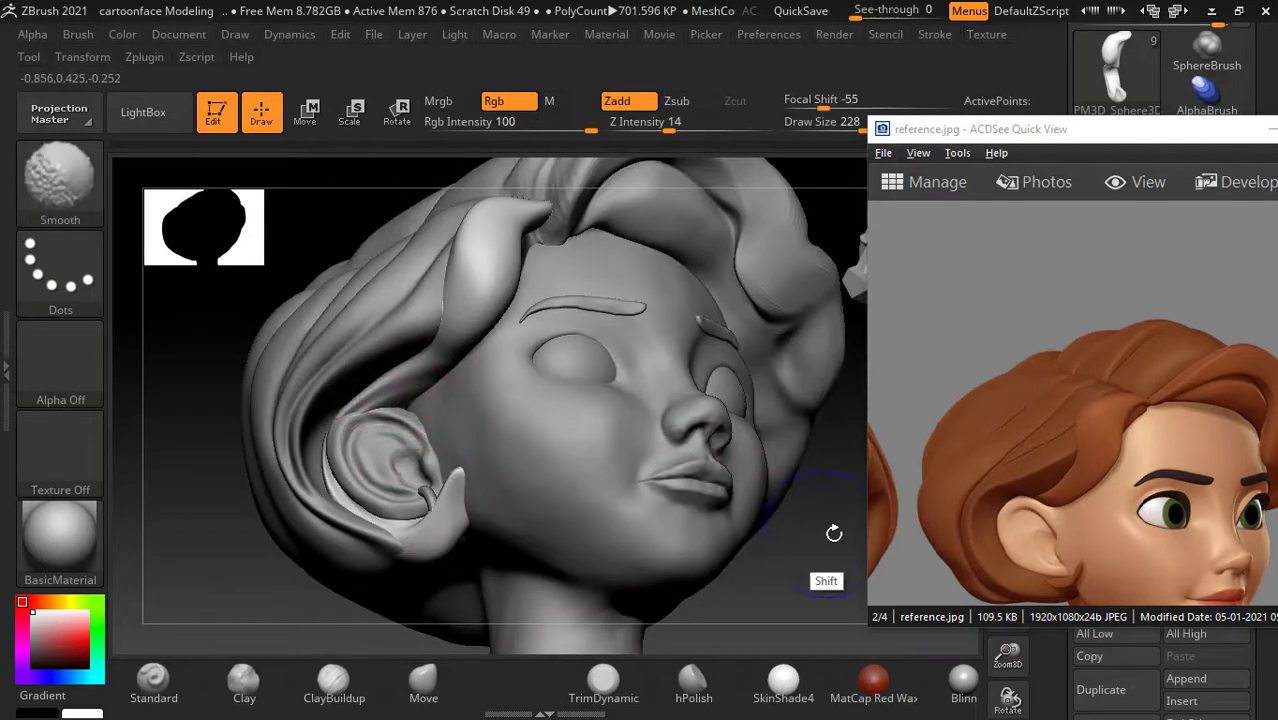
pyautogui.moveTo(833, 528)
pyautogui.keyDown('alt'); pyautogui.mouseDown()
pyautogui.moveTo(839, 543)
pyautogui.moveTo(790, 520)
pyautogui.moveTo(796, 650)
pyautogui.mouseUp(); pyautogui.keyUp('alt')
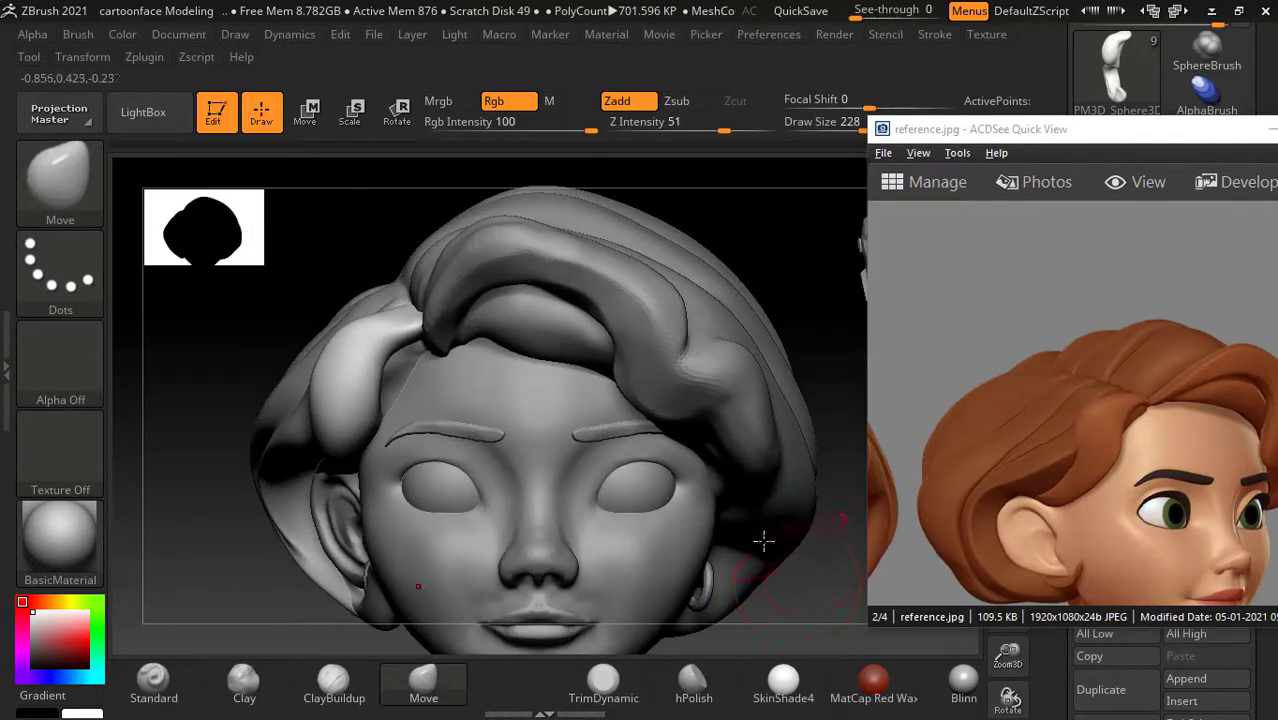
pyautogui.keyDown('alt'); pyautogui.click(525, 340); pyautogui.keyUp('alt')
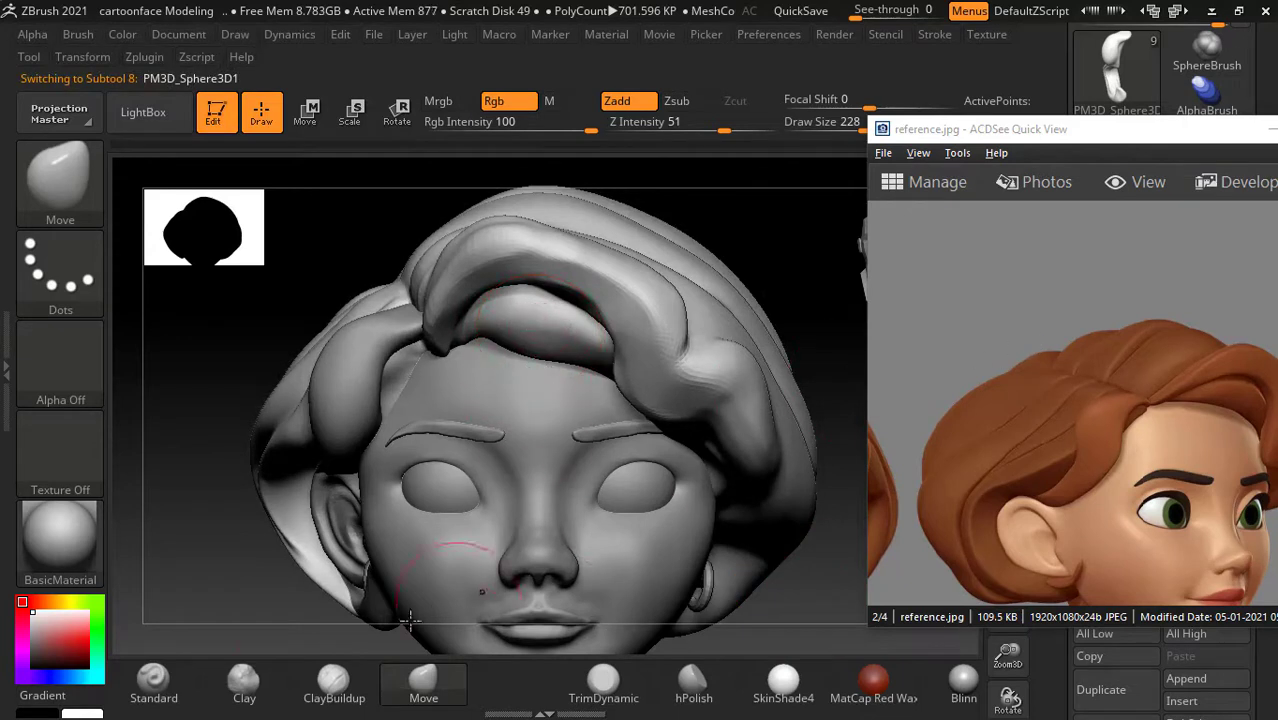
# Step: Select the Standard brush and raise a strand line along the hair band
pyautogui.click(155, 680)
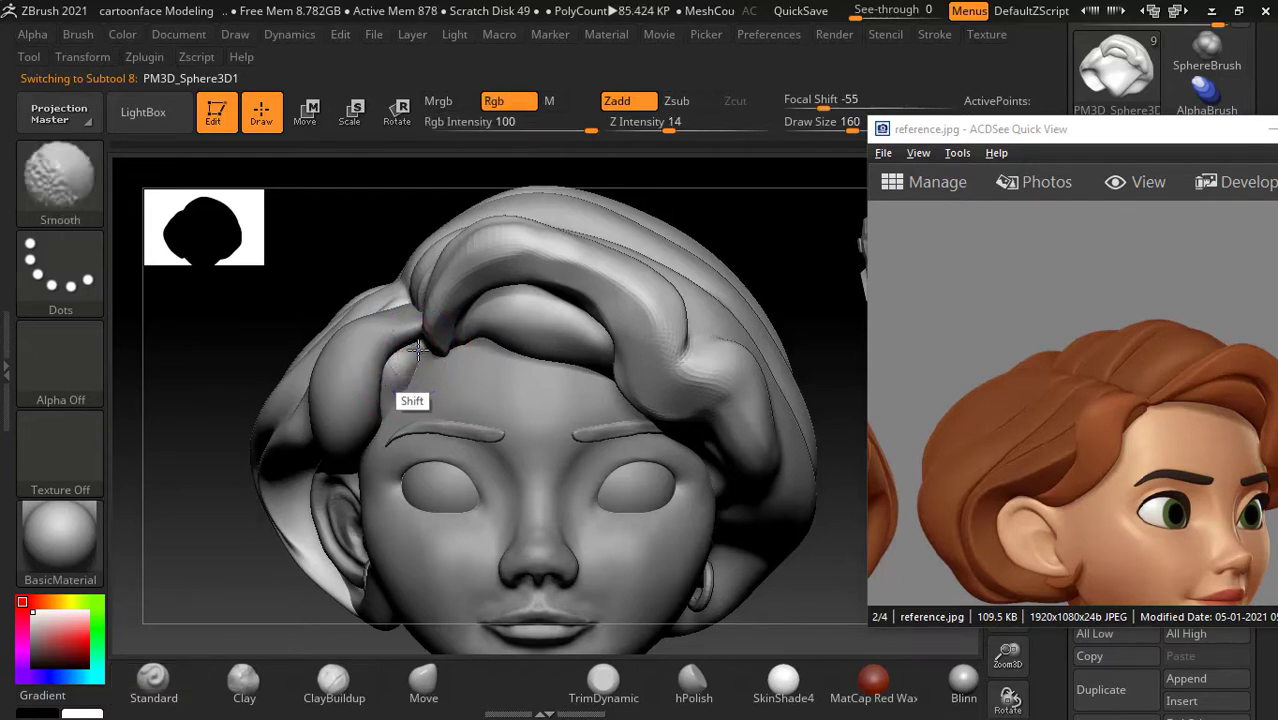
pyautogui.keyDown('alt'); pyautogui.moveTo(375, 259); pyautogui.dragTo(373, 222); pyautogui.keyUp('alt')
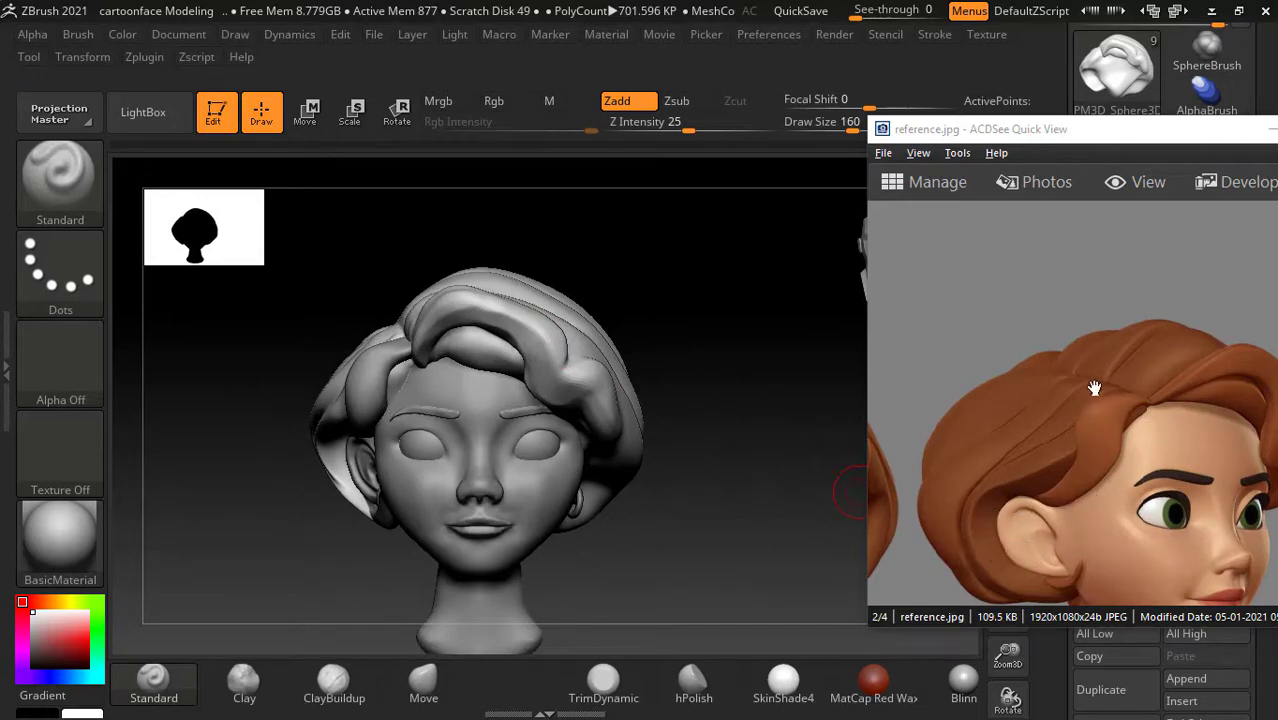
pyautogui.moveTo(765, 384)
pyautogui.mouseDown()
pyautogui.moveTo(736, 368)
pyautogui.moveTo(750, 408)
pyautogui.moveTo(831, 490)
pyautogui.moveTo(779, 511)
pyautogui.moveTo(808, 476)
pyautogui.moveTo(770, 428)
pyautogui.moveTo(608, 428)
pyautogui.mouseUp()
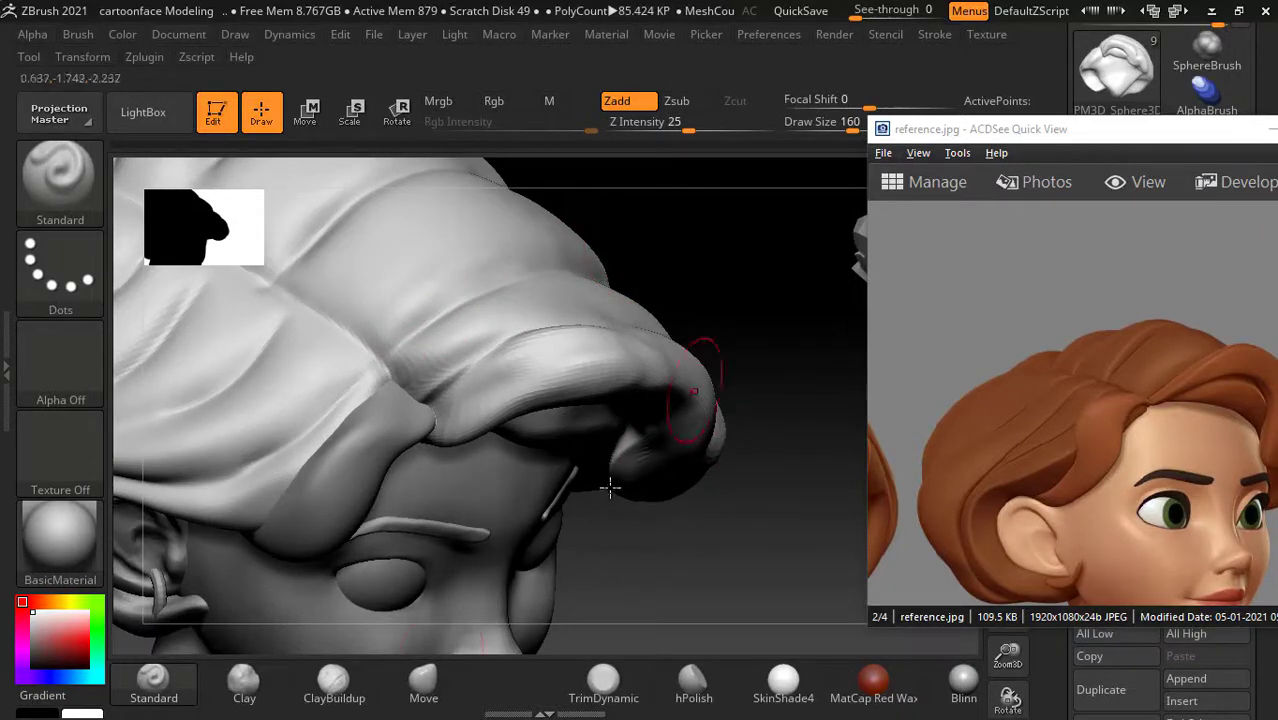
pyautogui.moveTo(760, 380); pyautogui.dragTo(745, 330)
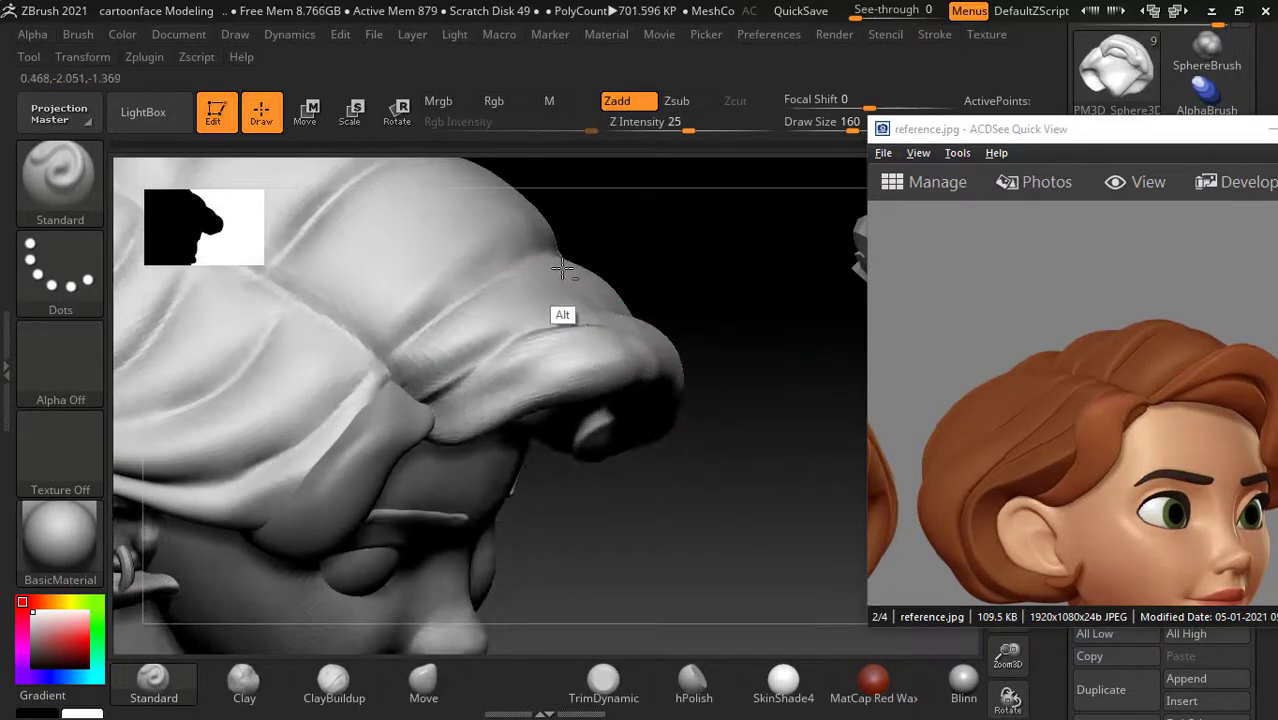
pyautogui.press('shift')
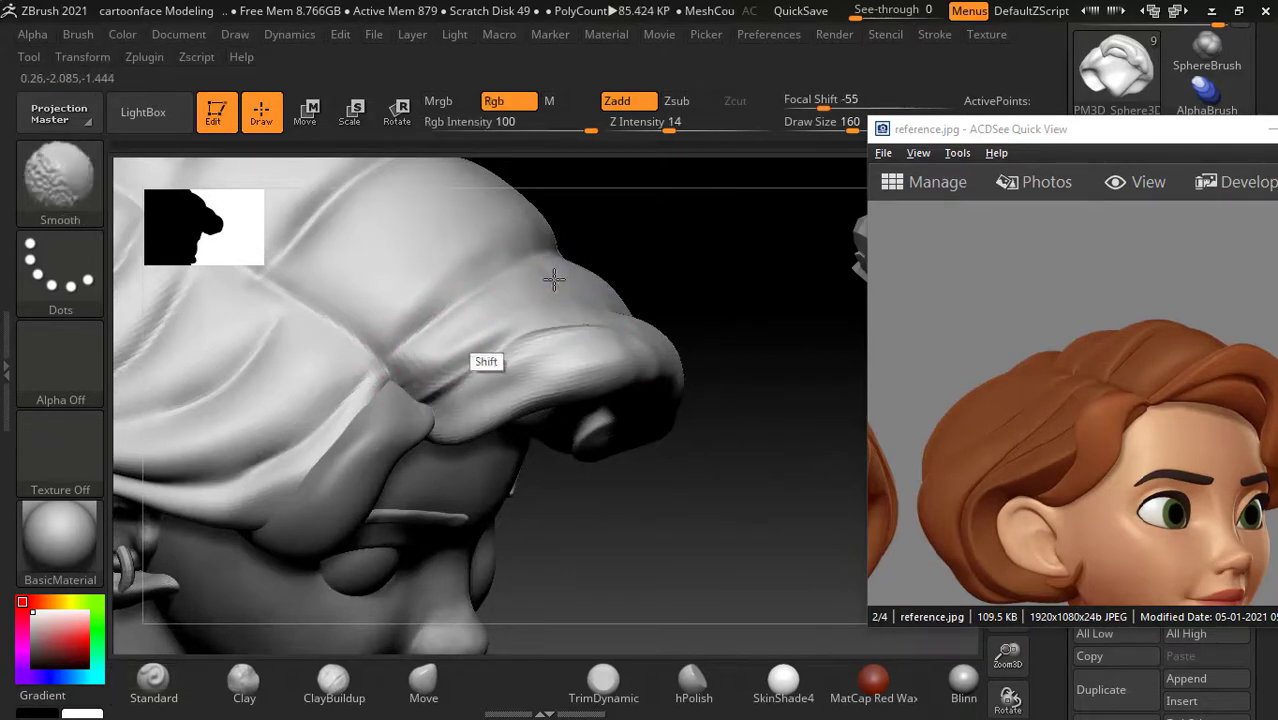
pyautogui.moveTo(734, 260)
pyautogui.mouseDown()
pyautogui.moveTo(819, 262)
pyautogui.moveTo(772, 266)
pyautogui.mouseUp()
pyautogui.moveTo(300, 363)
pyautogui.mouseDown()
pyautogui.moveTo(258, 370)
pyautogui.moveTo(261, 390)
pyautogui.mouseUp()
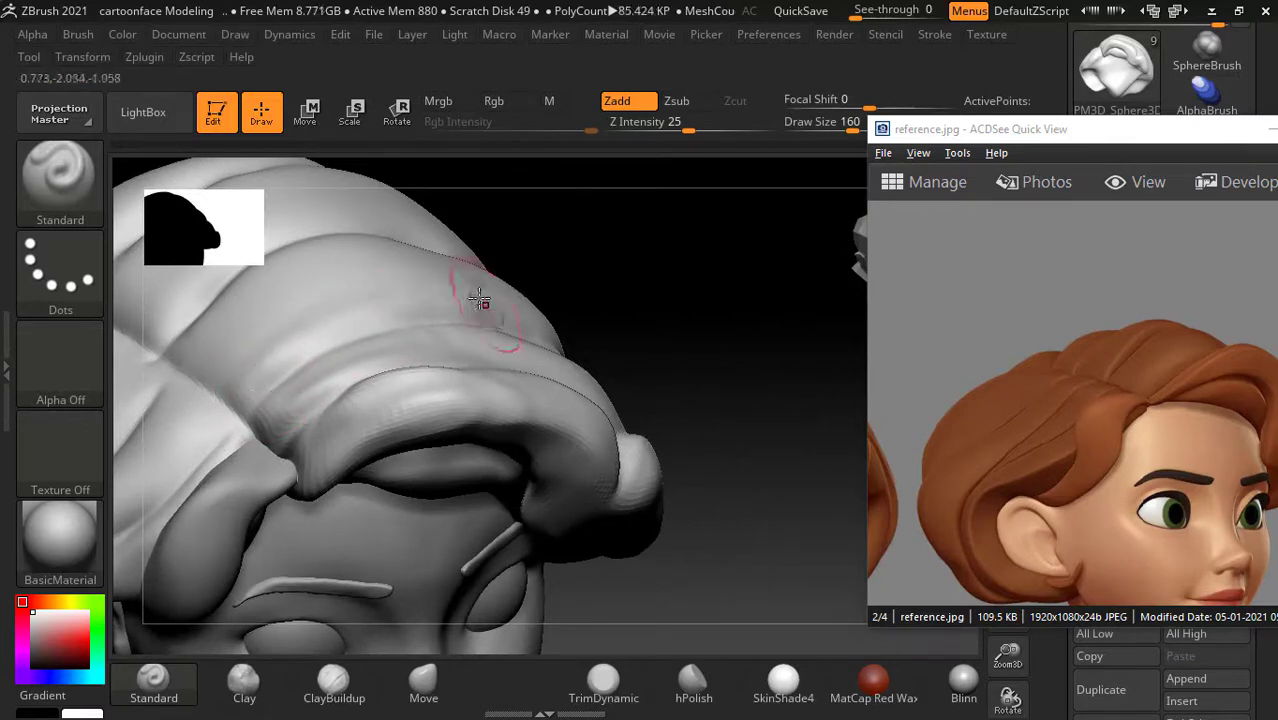
# Step: Smooth the raised strand lines across the hair bands from several angles
pyautogui.press('shift')
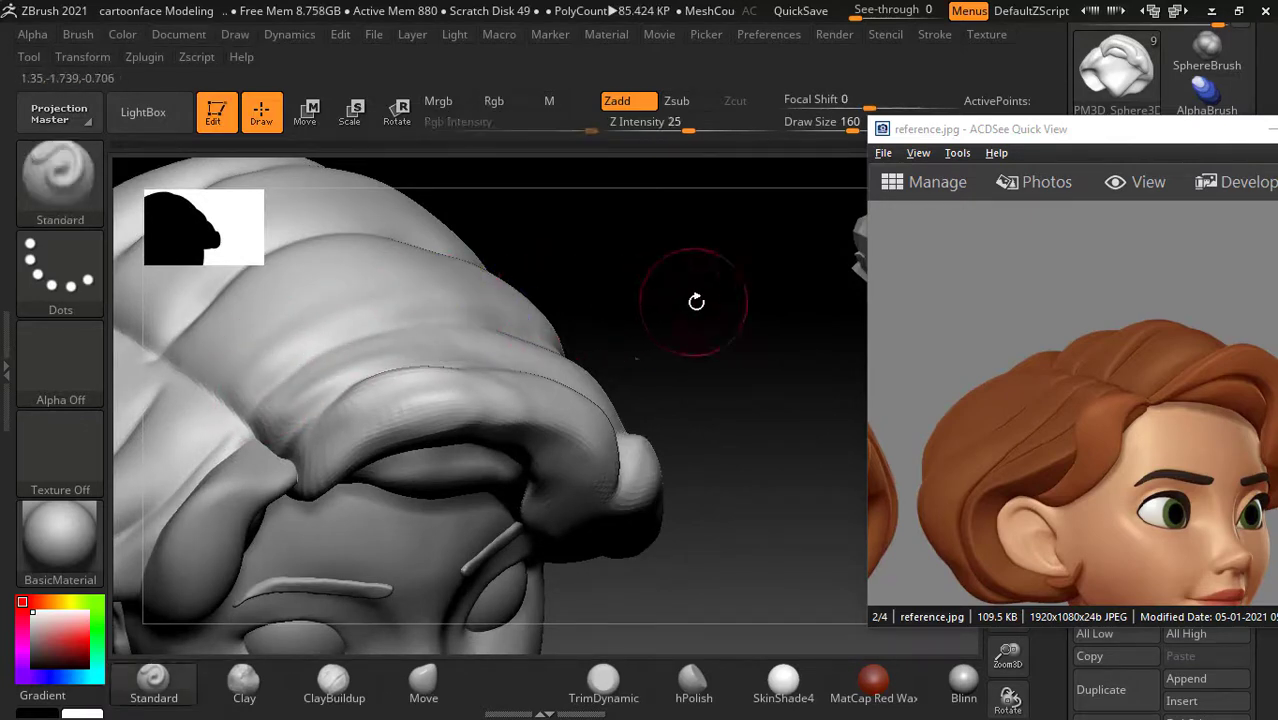
pyautogui.moveTo(693, 294); pyautogui.dragTo(653, 334)
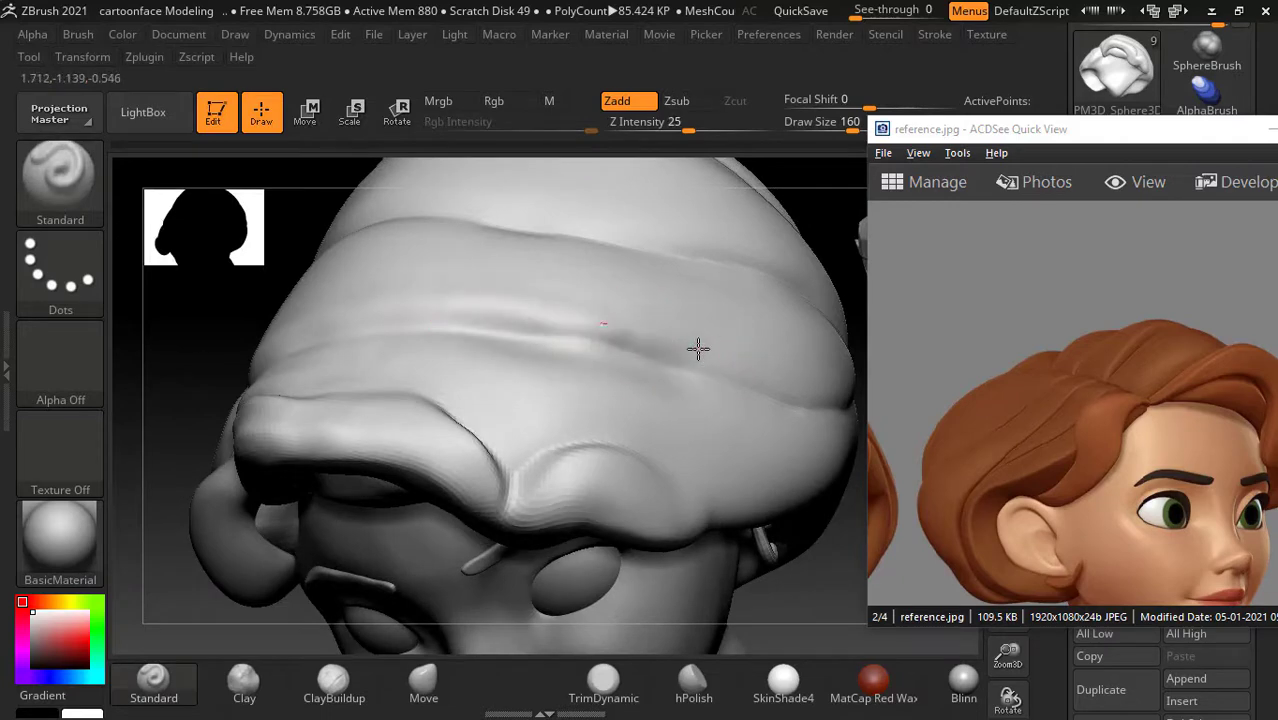
pyautogui.press('shift')
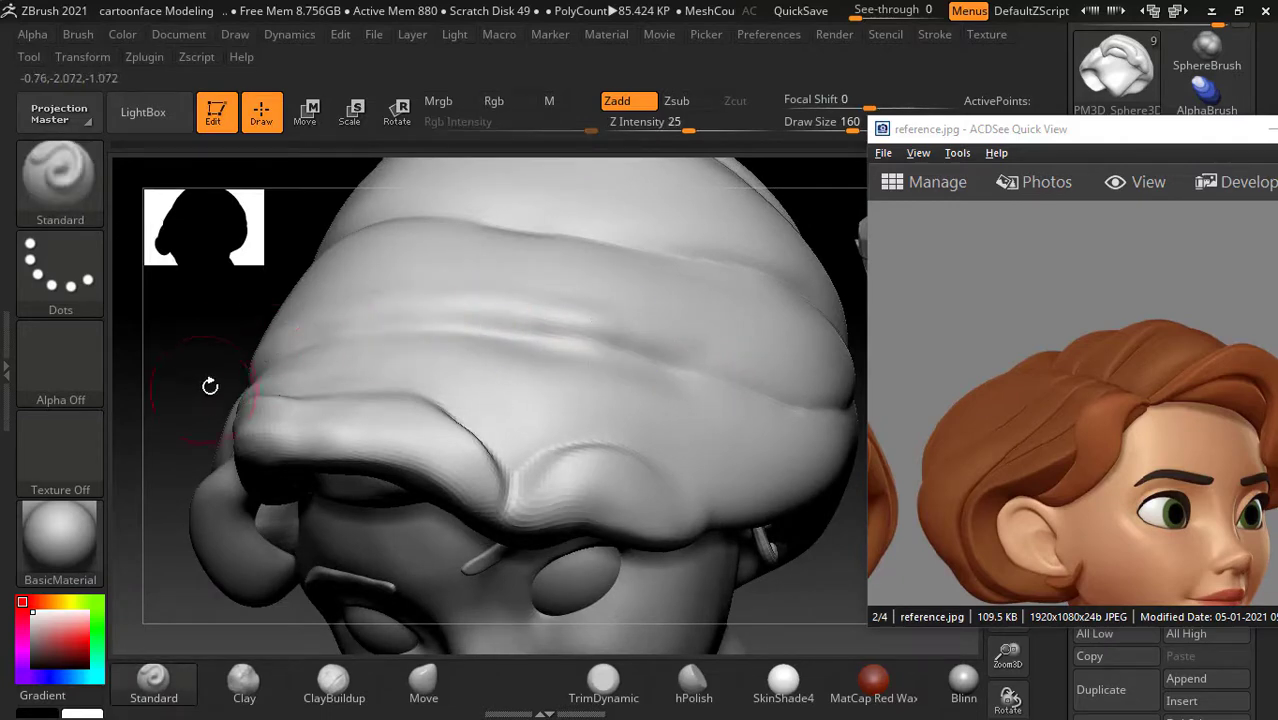
pyautogui.moveTo(810, 545)
pyautogui.mouseDown()
pyautogui.moveTo(819, 521)
pyautogui.moveTo(785, 514)
pyautogui.moveTo(813, 536)
pyautogui.moveTo(735, 551)
pyautogui.mouseUp()
pyautogui.moveTo(585, 294); pyautogui.dragTo(456, 419)
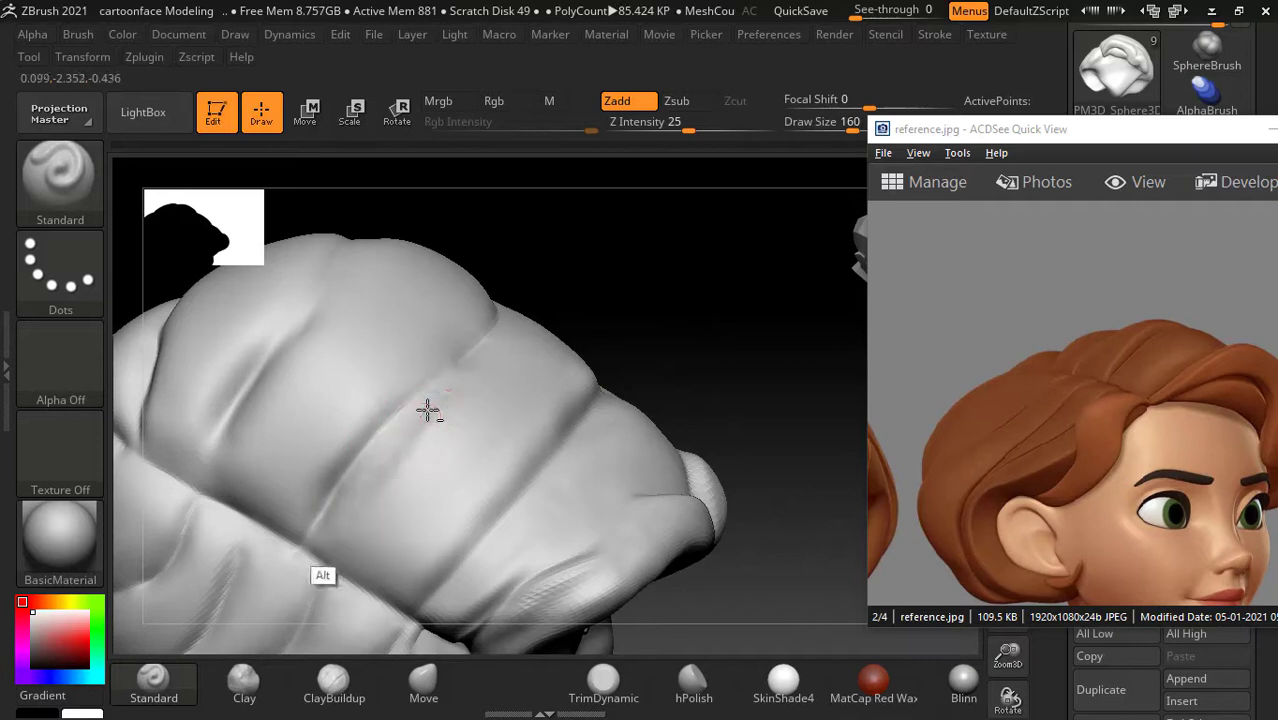
pyautogui.press('shift')
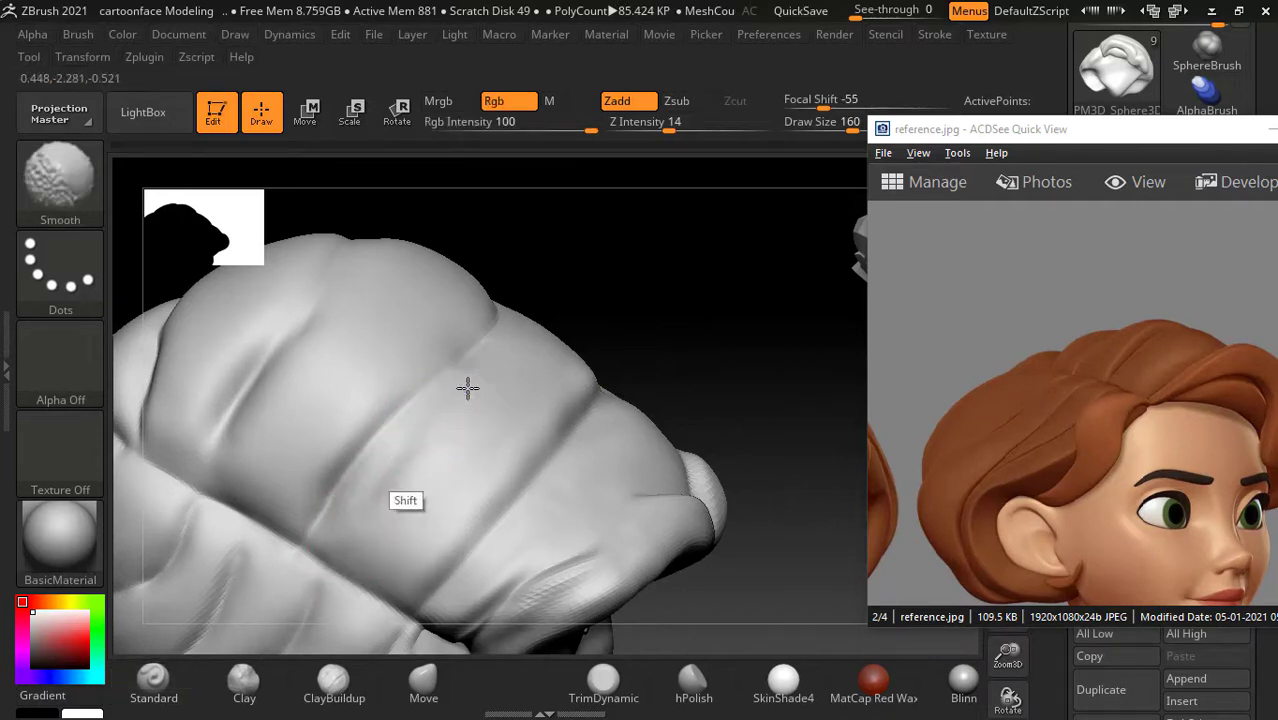
pyautogui.moveTo(760, 300)
pyautogui.mouseDown()
pyautogui.moveTo(722, 302)
pyautogui.moveTo(371, 457)
pyautogui.mouseUp()
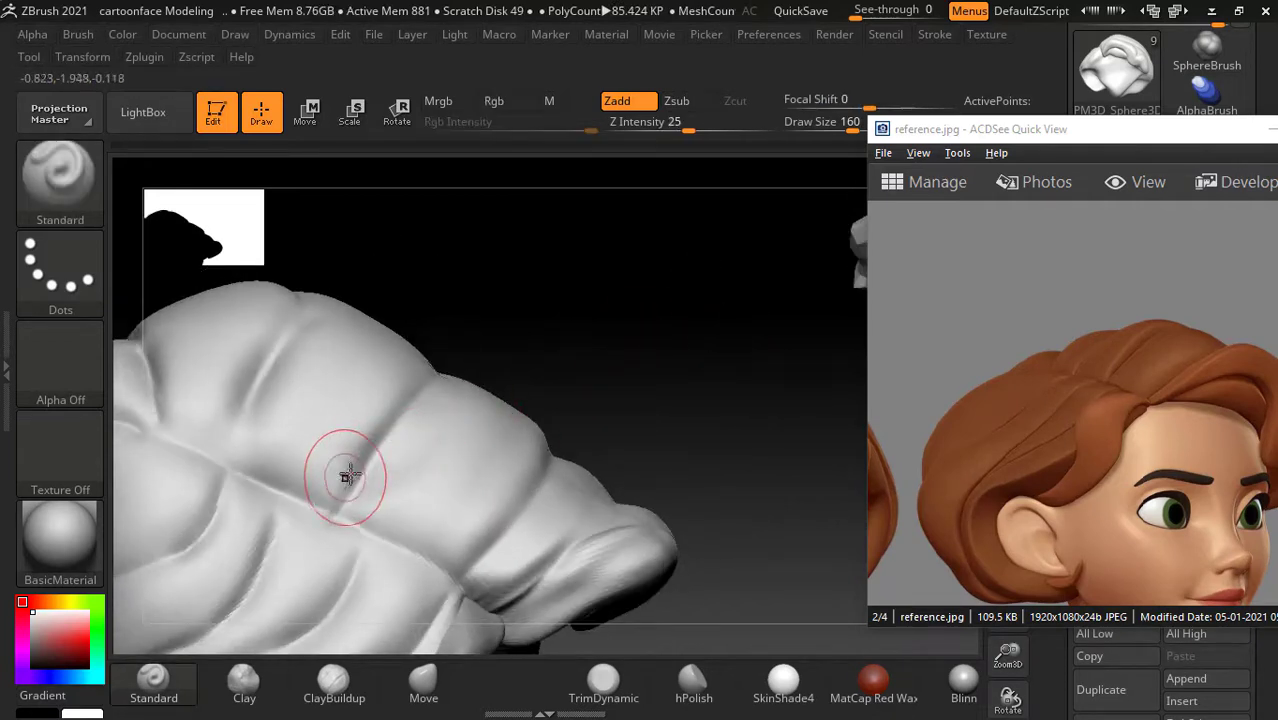
pyautogui.moveTo(653, 294); pyautogui.dragTo(334, 466)
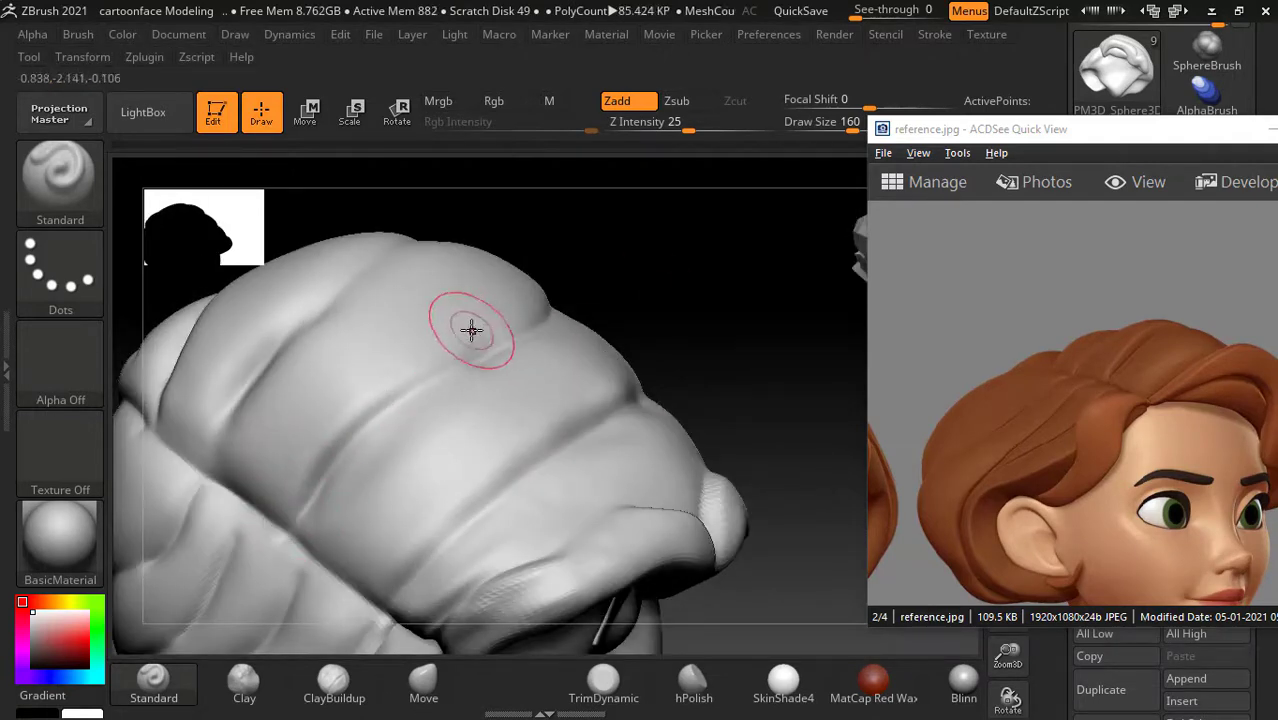
# Step: Smooth the strands around the hair mass and bring up the full brush library
pyautogui.moveTo(474, 328)
pyautogui.mouseDown()
pyautogui.moveTo(585, 265)
pyautogui.moveTo(535, 280)
pyautogui.mouseUp()
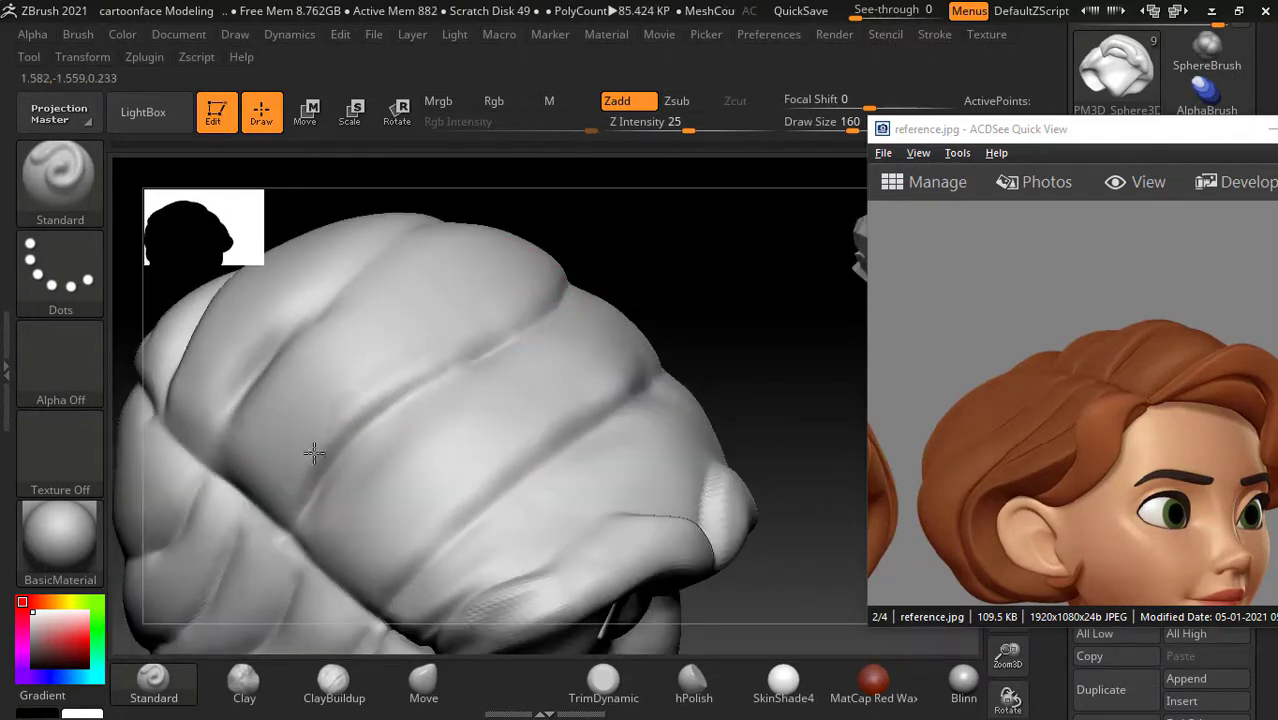
pyautogui.press('shift')
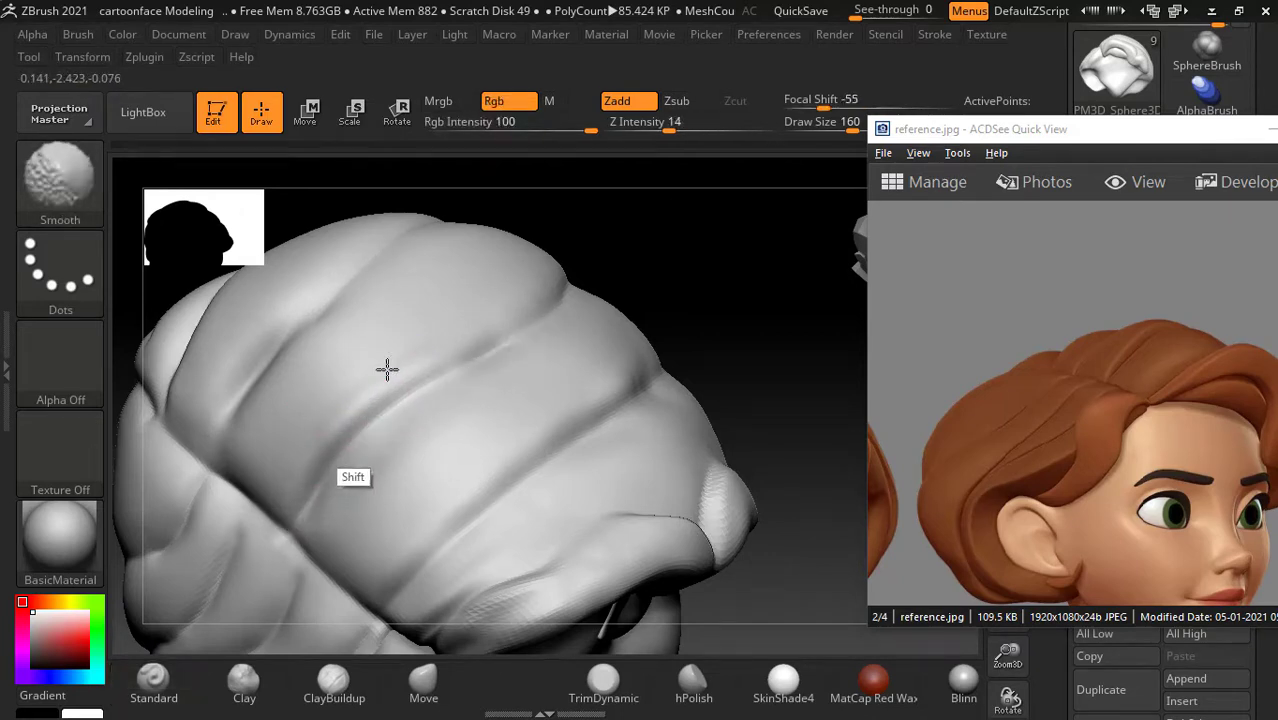
pyautogui.moveTo(736, 291)
pyautogui.mouseDown()
pyautogui.moveTo(693, 342)
pyautogui.moveTo(772, 285)
pyautogui.mouseUp()
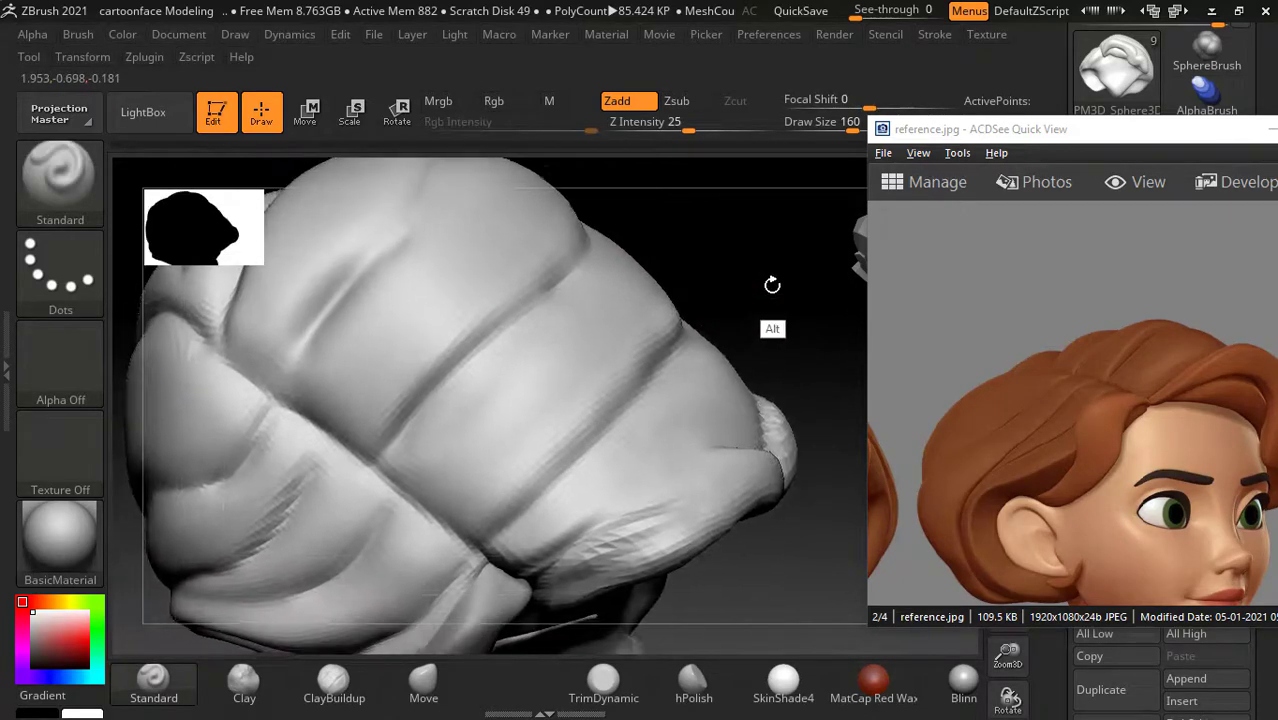
pyautogui.click(56, 180)
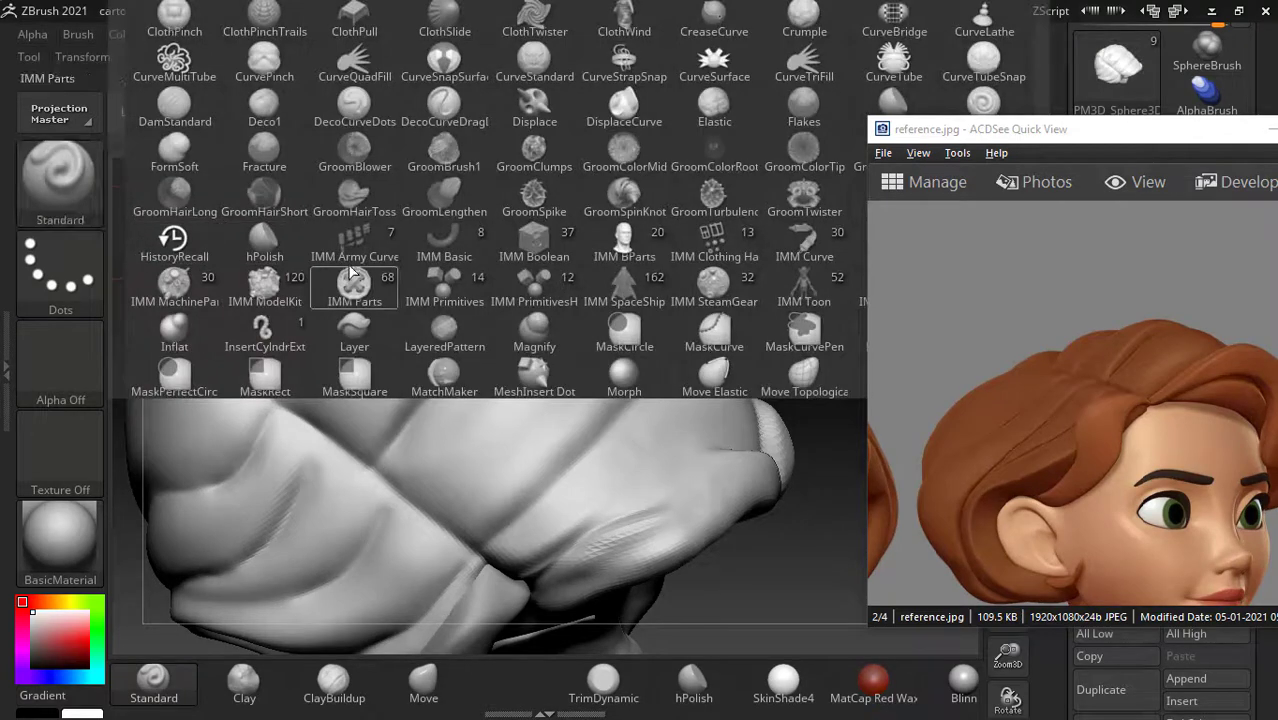
# Step: Switch to the DamStandard brush and shrink it slightly for carving strand grooves
pyautogui.press('d')
pyautogui.click(175, 110)
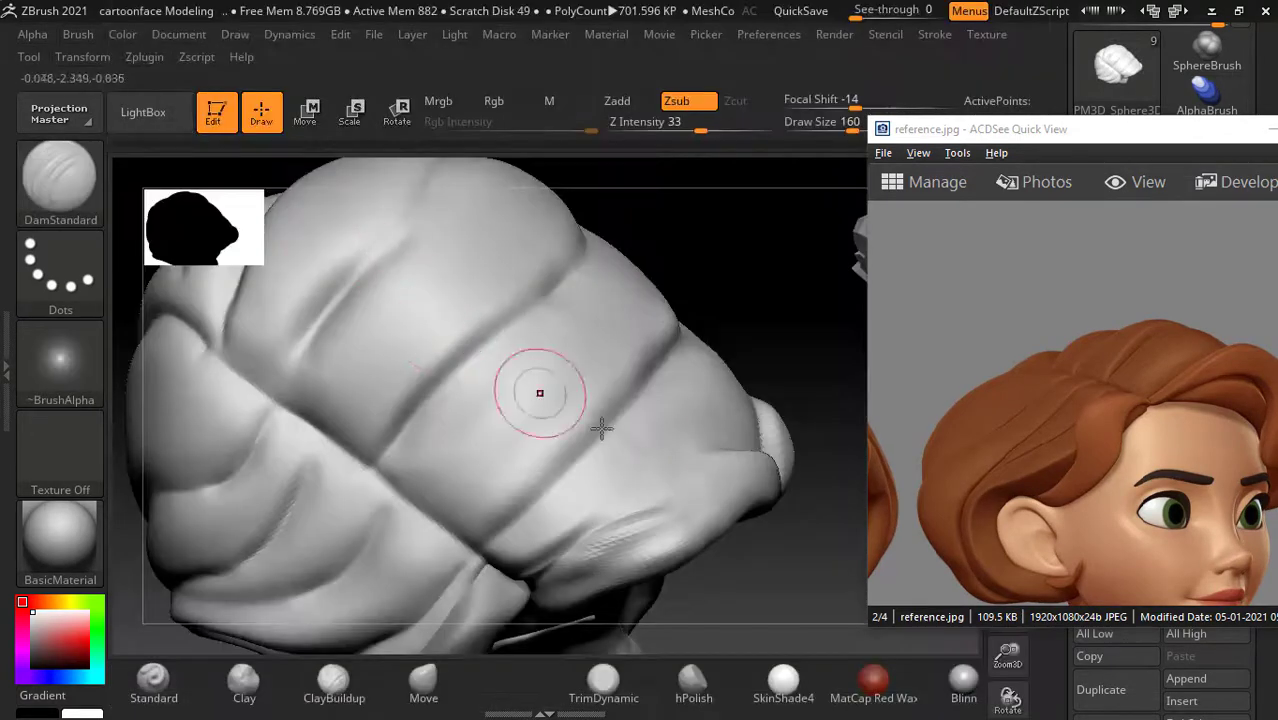
pyautogui.moveTo(698, 322)
pyautogui.mouseDown()
pyautogui.moveTo(730, 302)
pyautogui.moveTo(614, 487)
pyautogui.mouseUp()
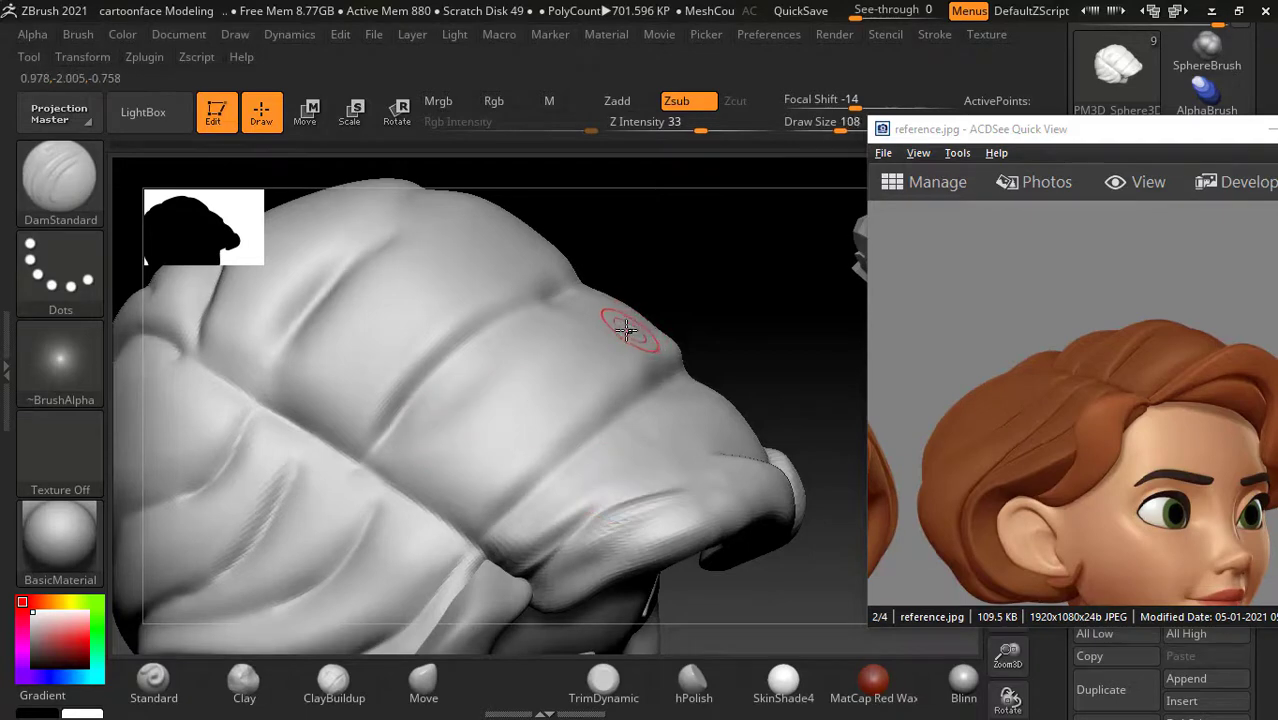
pyautogui.press('[')
pyautogui.moveTo(718, 289)
pyautogui.mouseDown()
pyautogui.moveTo(736, 274)
pyautogui.moveTo(720, 300)
pyautogui.mouseUp()
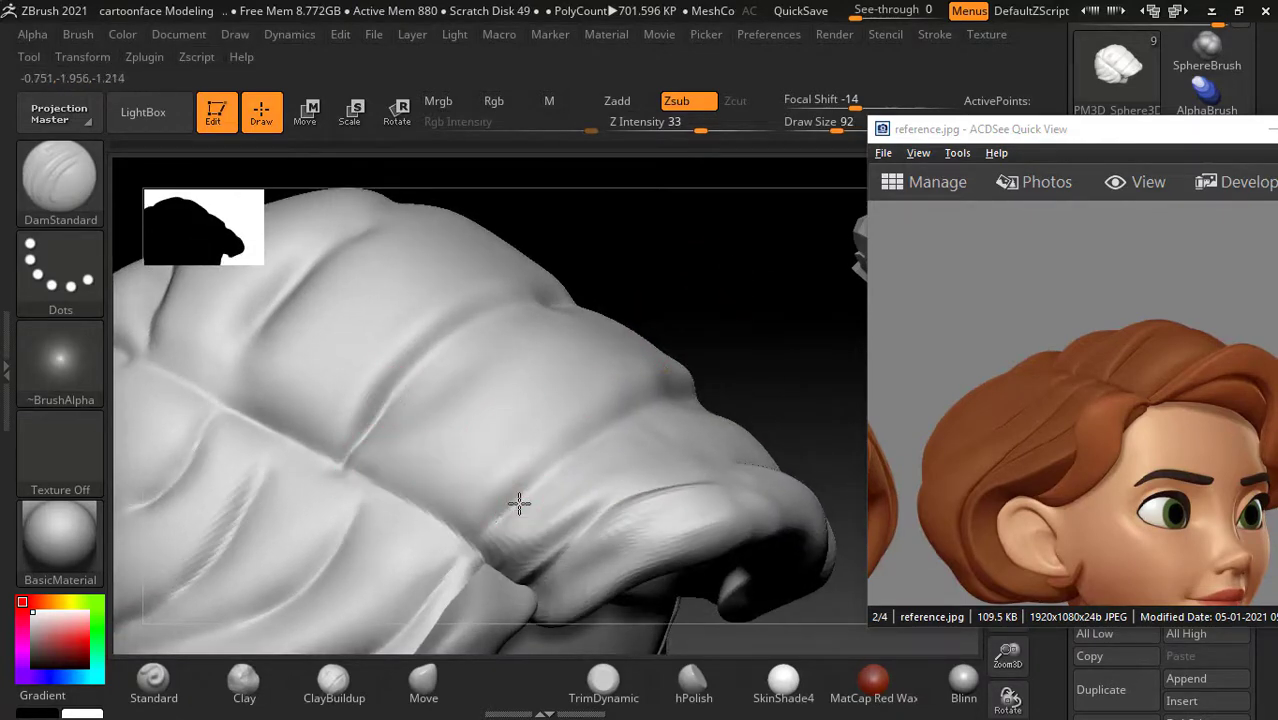
# Step: At a lower subdivision level, carve a groove along a wavy hair strand and extend it
pyautogui.hotkey('shift', 'd')
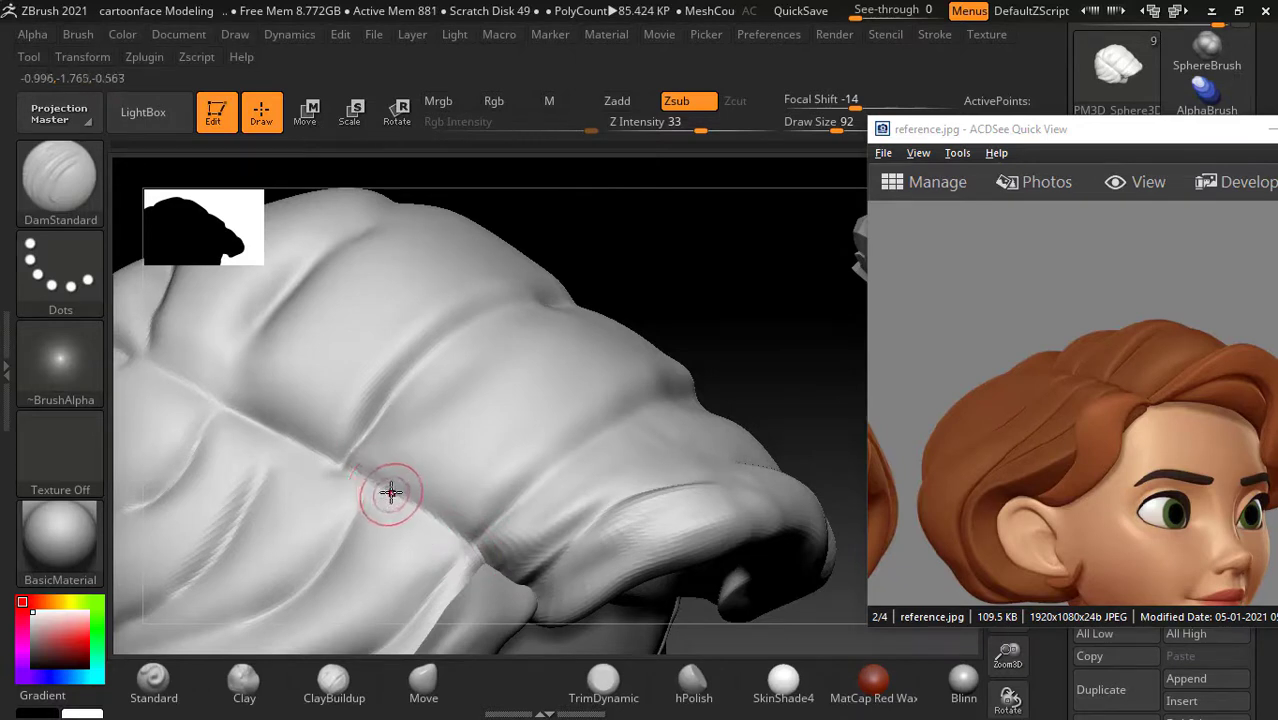
pyautogui.moveTo(351, 523); pyautogui.dragTo(382, 498)
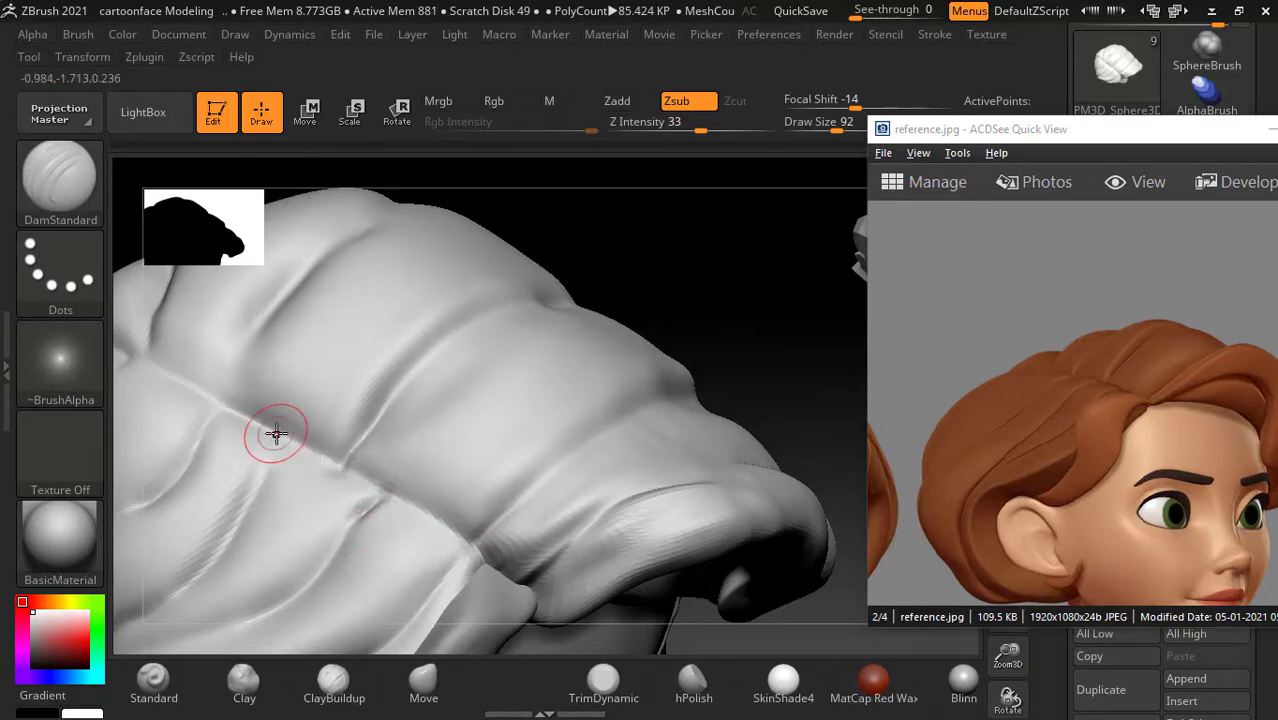
pyautogui.moveTo(720, 315); pyautogui.dragTo(613, 368)
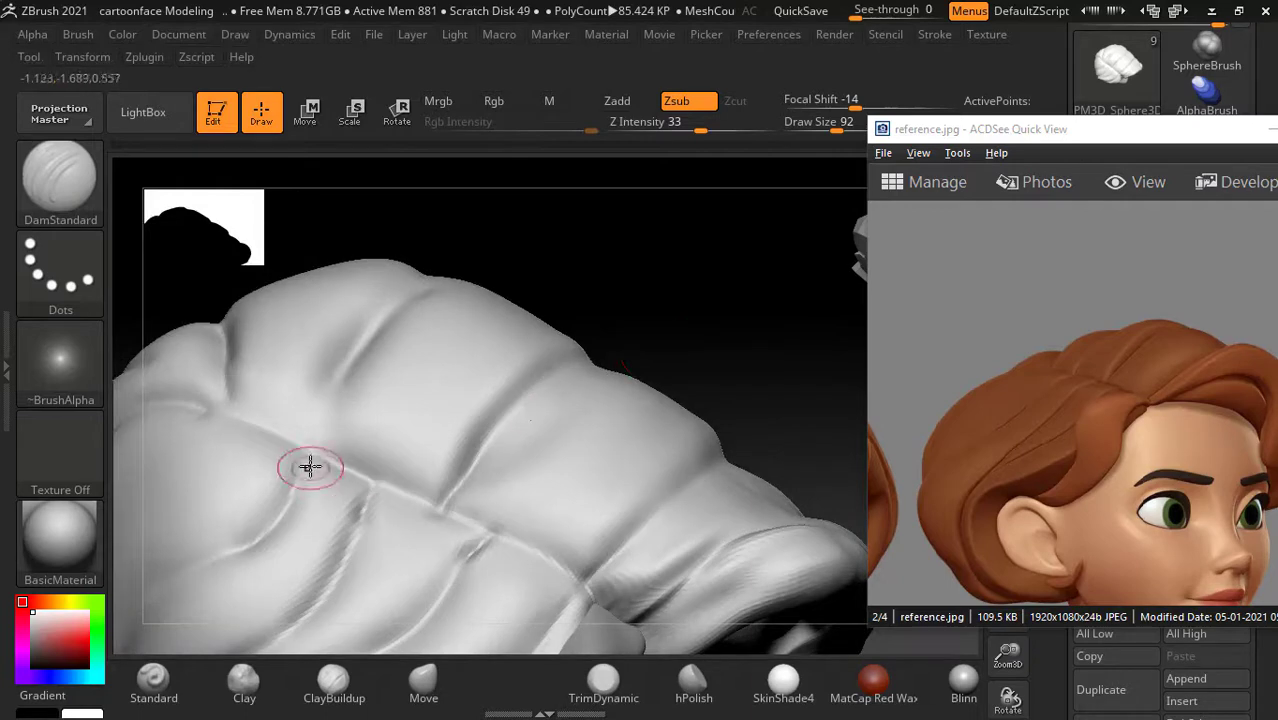
pyautogui.moveTo(625, 257)
pyautogui.mouseDown()
pyautogui.moveTo(668, 280)
pyautogui.moveTo(573, 368)
pyautogui.mouseUp()
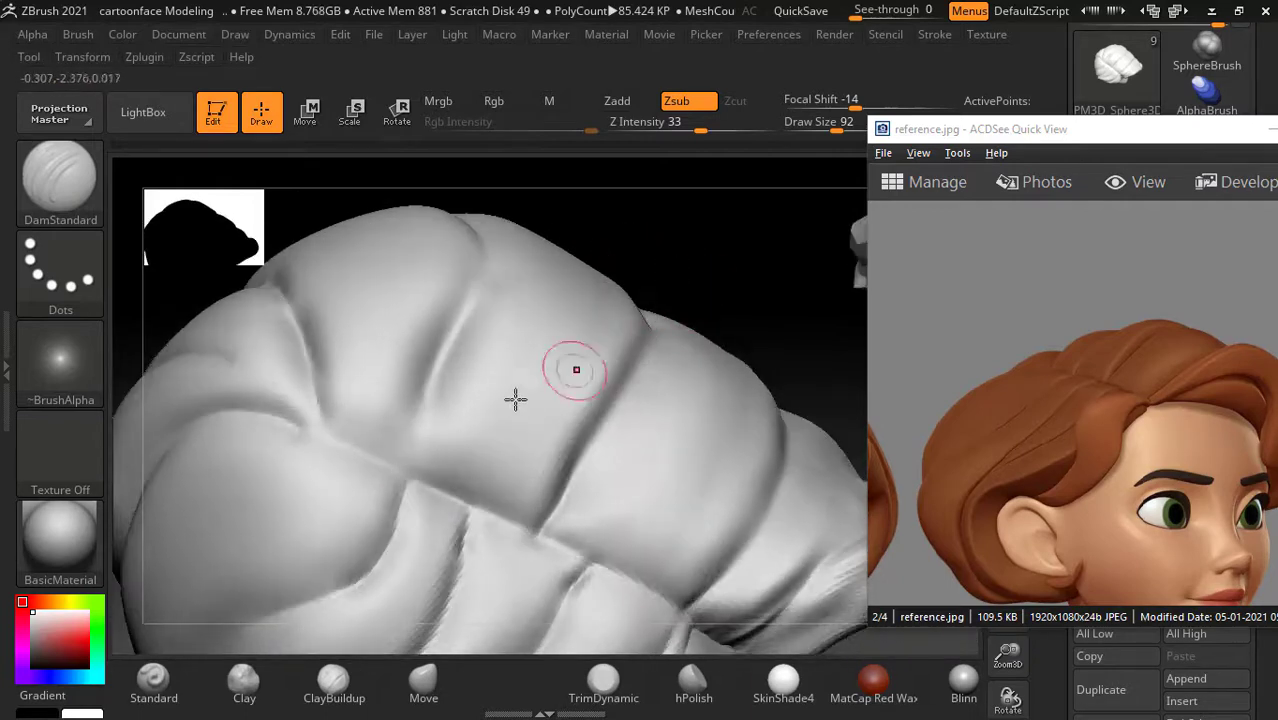
pyautogui.moveTo(707, 270); pyautogui.dragTo(677, 287)
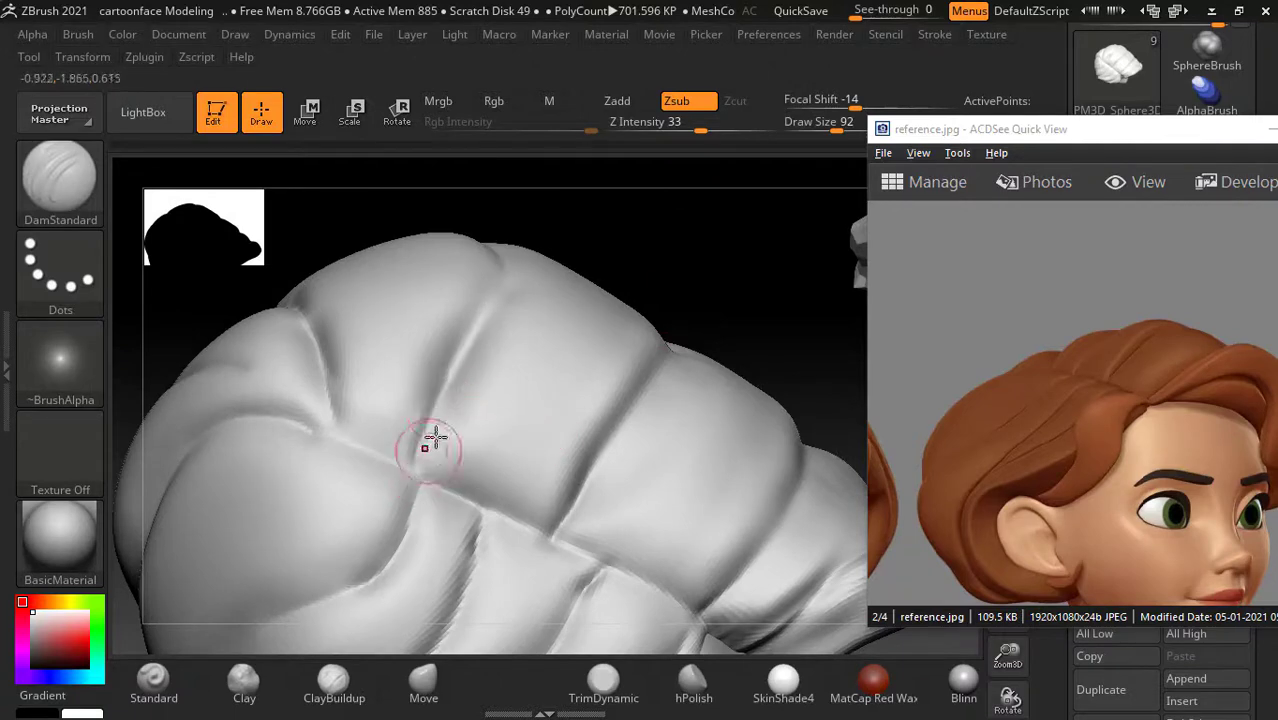
pyautogui.moveTo(469, 474); pyautogui.dragTo(581, 483)
pyautogui.moveTo(701, 348)
pyautogui.mouseDown()
pyautogui.moveTo(787, 291)
pyautogui.moveTo(760, 330)
pyautogui.mouseUp()
# Step: Smooth the rough creases along the strand, then pick hPolish from the brush shelf
pyautogui.moveTo(497, 540)
pyautogui.keyDown('shift'); pyautogui.mouseDown()
pyautogui.moveTo(385, 506)
pyautogui.moveTo(456, 457)
pyautogui.moveTo(371, 466)
pyautogui.mouseUp(); pyautogui.keyUp('shift')
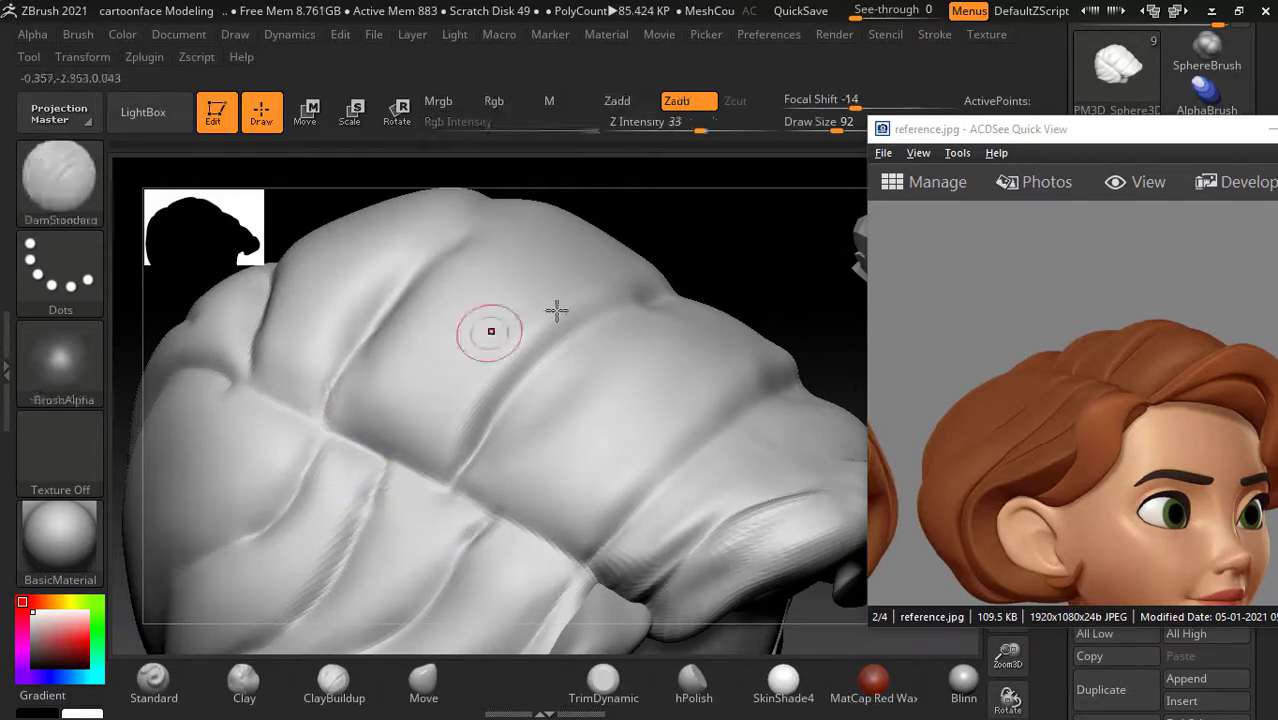
pyautogui.moveTo(760, 250)
pyautogui.mouseDown()
pyautogui.moveTo(787, 280)
pyautogui.moveTo(607, 271)
pyautogui.moveTo(673, 260)
pyautogui.moveTo(650, 330)
pyautogui.mouseUp()
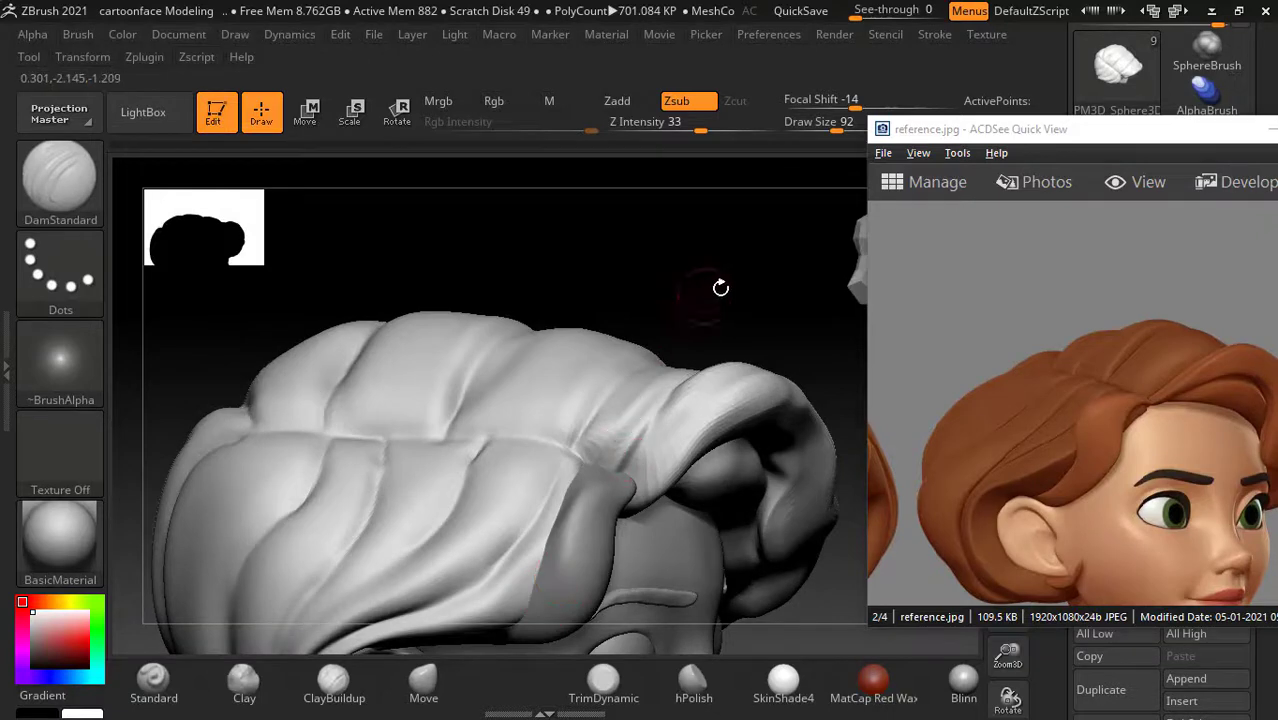
pyautogui.moveTo(720, 288)
pyautogui.mouseDown()
pyautogui.moveTo(733, 280)
pyautogui.moveTo(745, 331)
pyautogui.moveTo(796, 240)
pyautogui.moveTo(780, 270)
pyautogui.mouseUp()
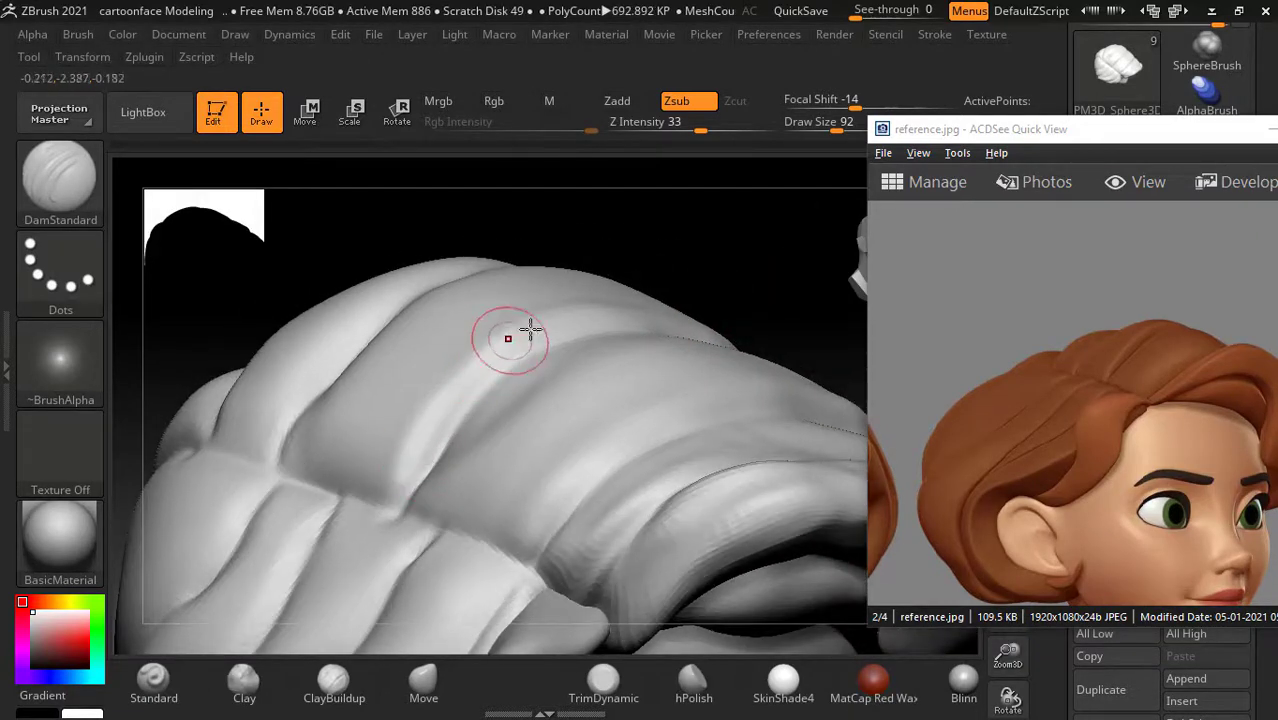
pyautogui.press('ctrl')
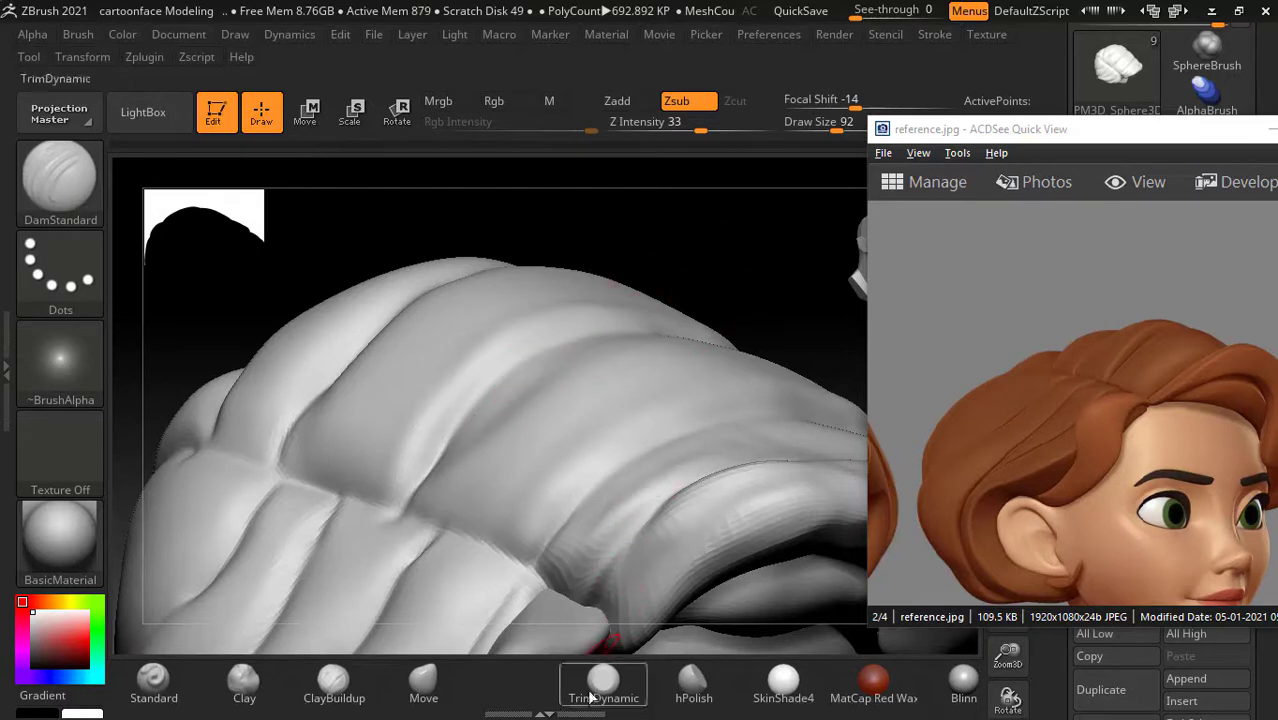
pyautogui.click(692, 685)
pyautogui.moveTo(763, 260); pyautogui.dragTo(599, 385)
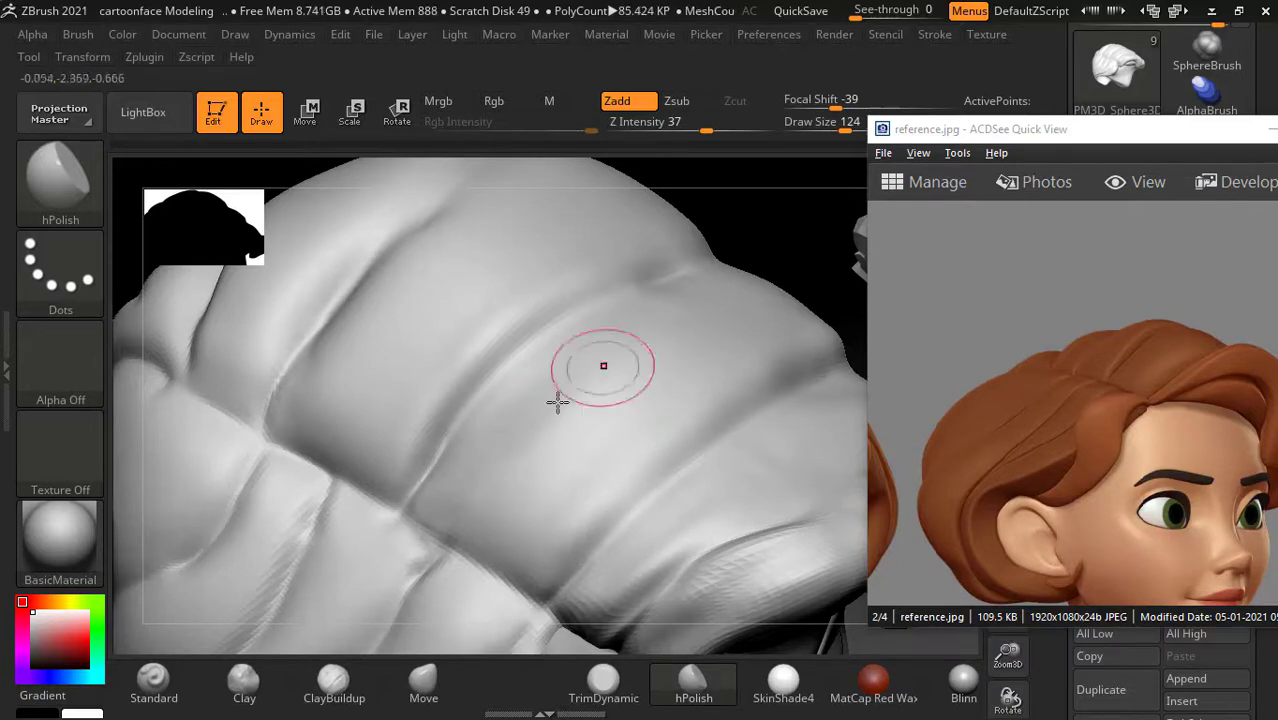
pyautogui.moveTo(747, 262); pyautogui.dragTo(724, 270, button='right')
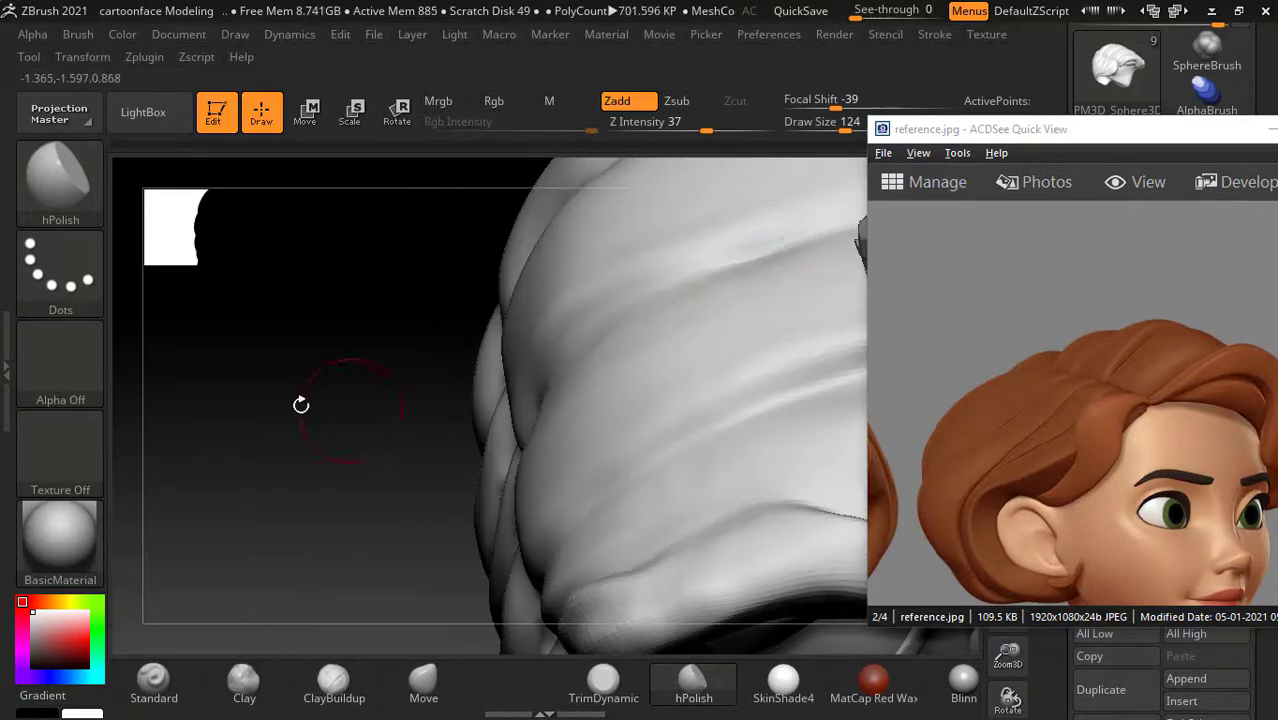
# Step: Switch to the Standard brush, adjust its focal shift, then undo the change
pyautogui.moveTo(299, 402)
pyautogui.mouseDown()
pyautogui.moveTo(277, 387)
pyautogui.moveTo(668, 649)
pyautogui.mouseUp()
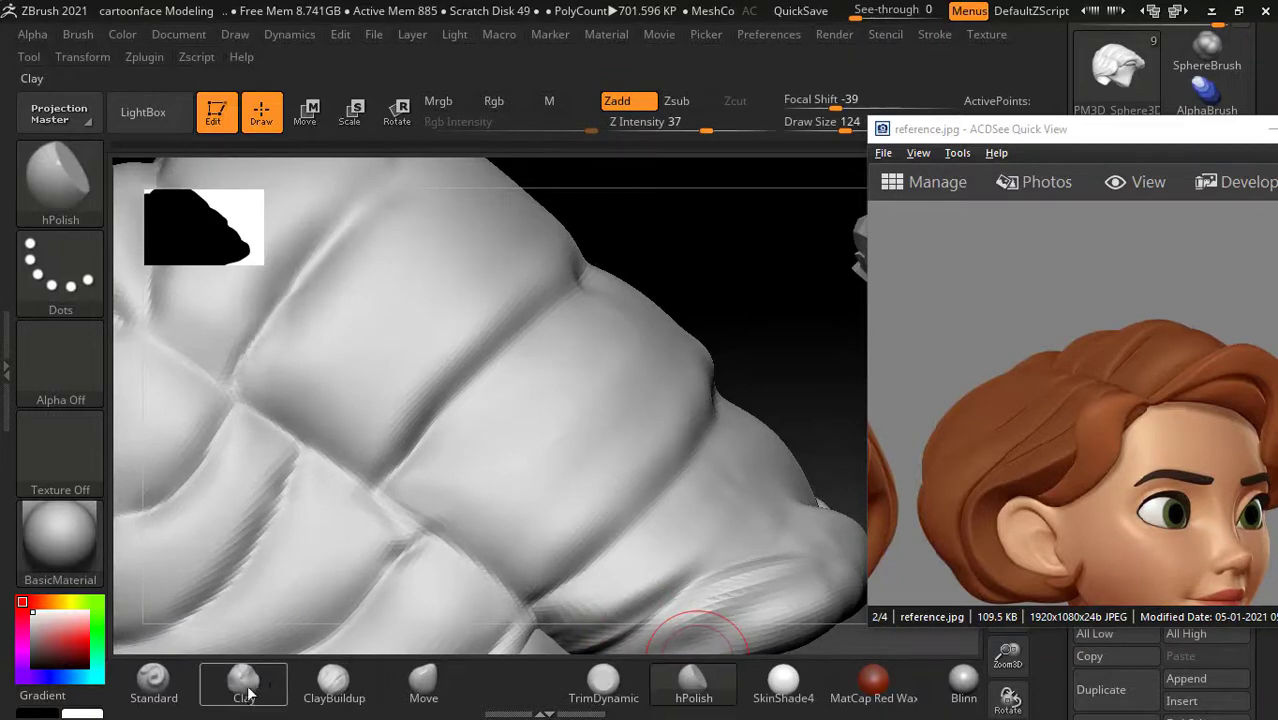
pyautogui.click(165, 695)
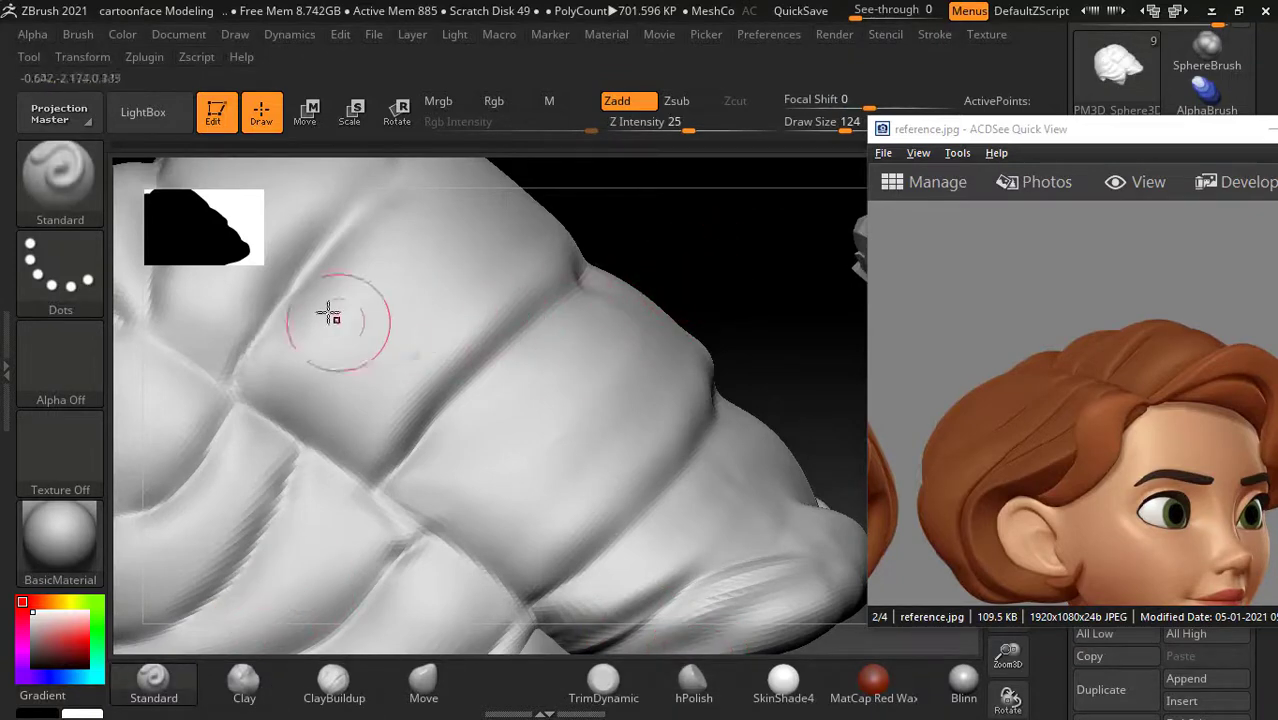
pyautogui.moveTo(680, 240); pyautogui.dragTo(699, 263)
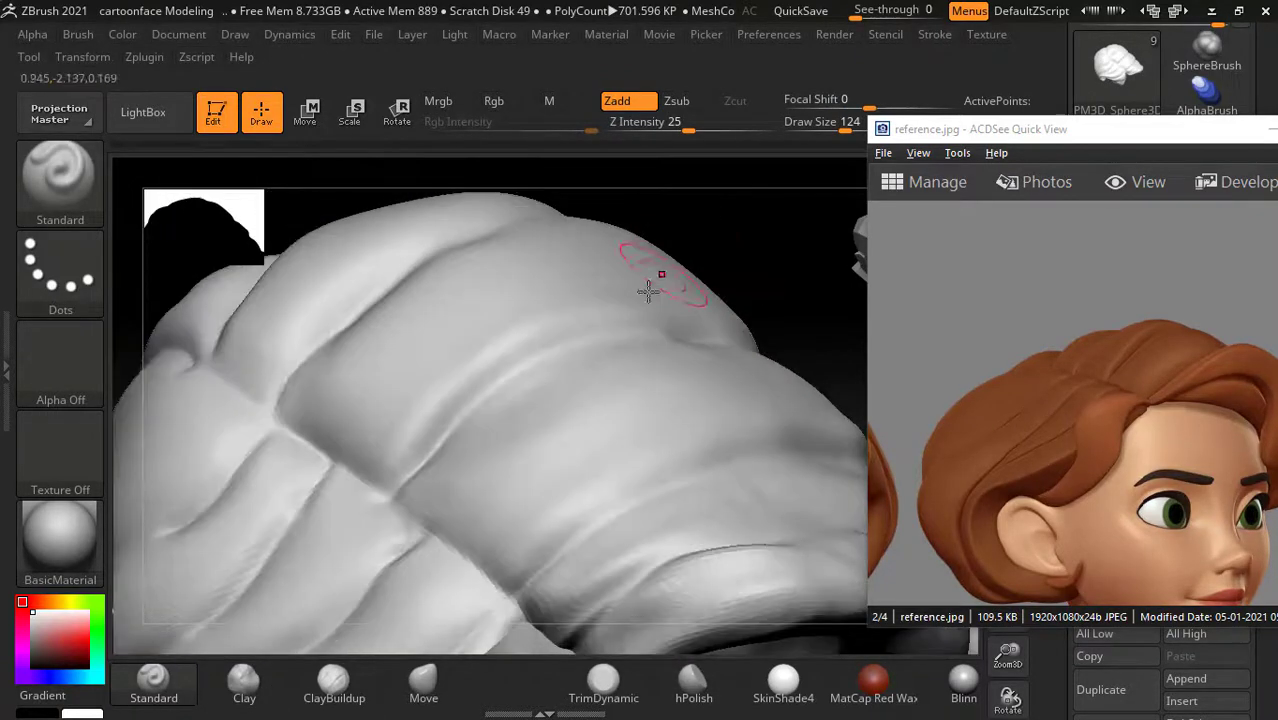
pyautogui.press('space')
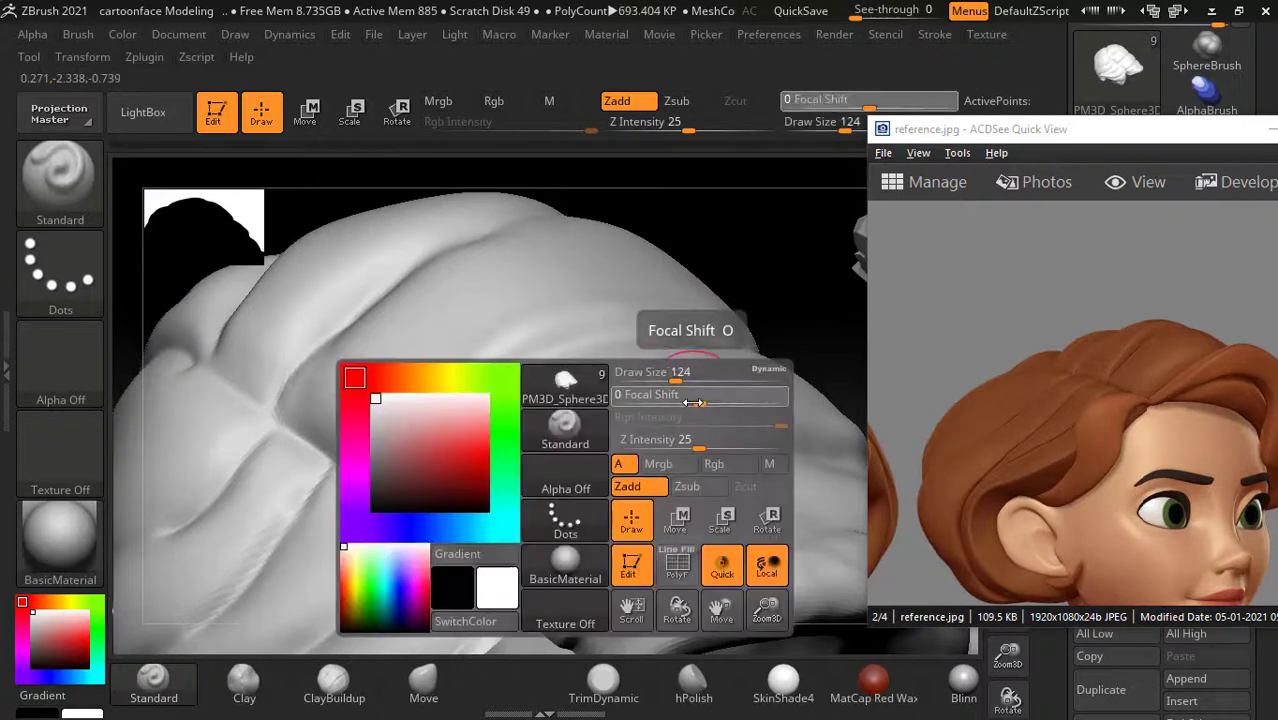
pyautogui.moveTo(684, 396); pyautogui.dragTo(695, 402)
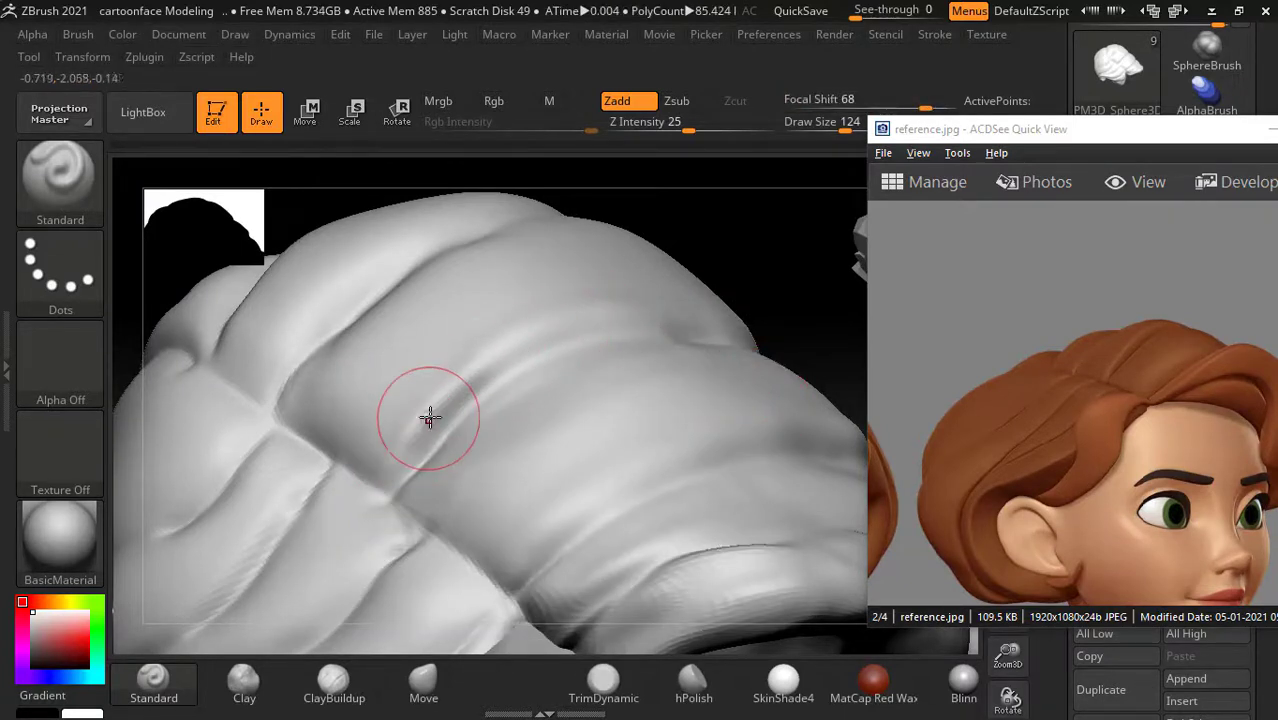
pyautogui.hotkey('ctrl', 'z')
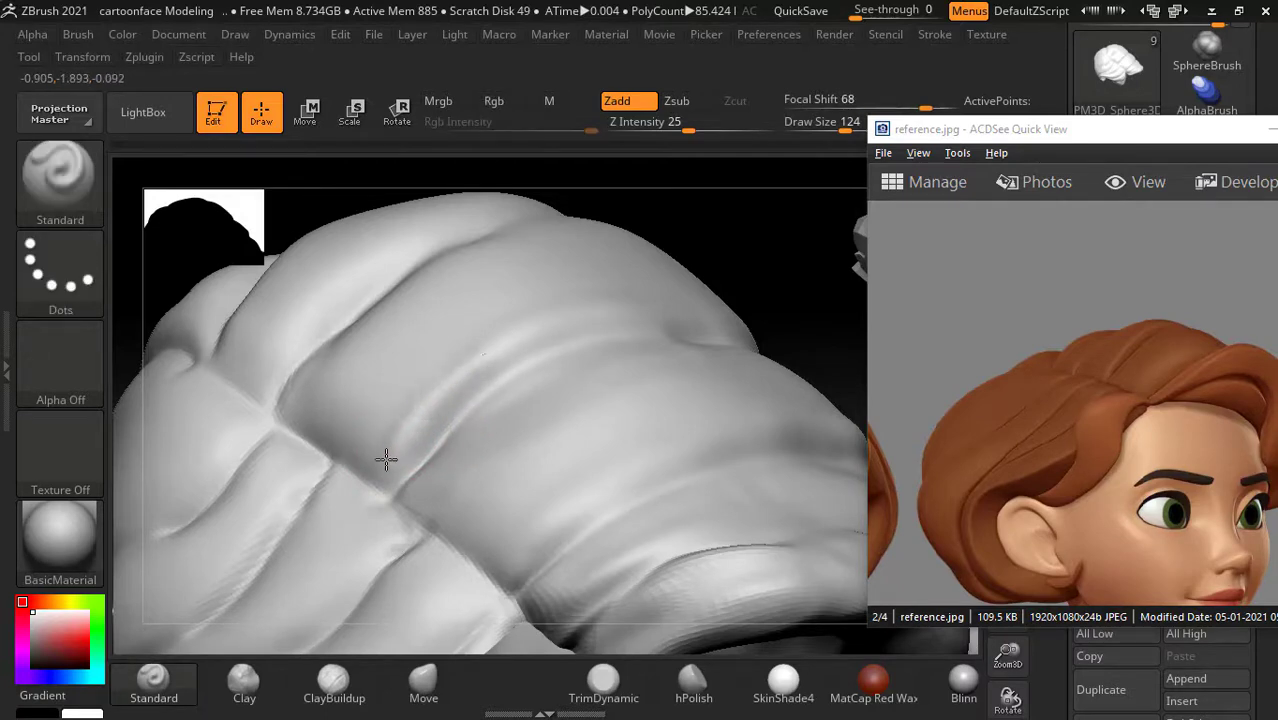
# Step: Turn the head to the back and smooth over the carved hair grooves
pyautogui.moveTo(762, 271)
pyautogui.mouseDown()
pyautogui.moveTo(799, 263)
pyautogui.moveTo(593, 337)
pyautogui.mouseUp()
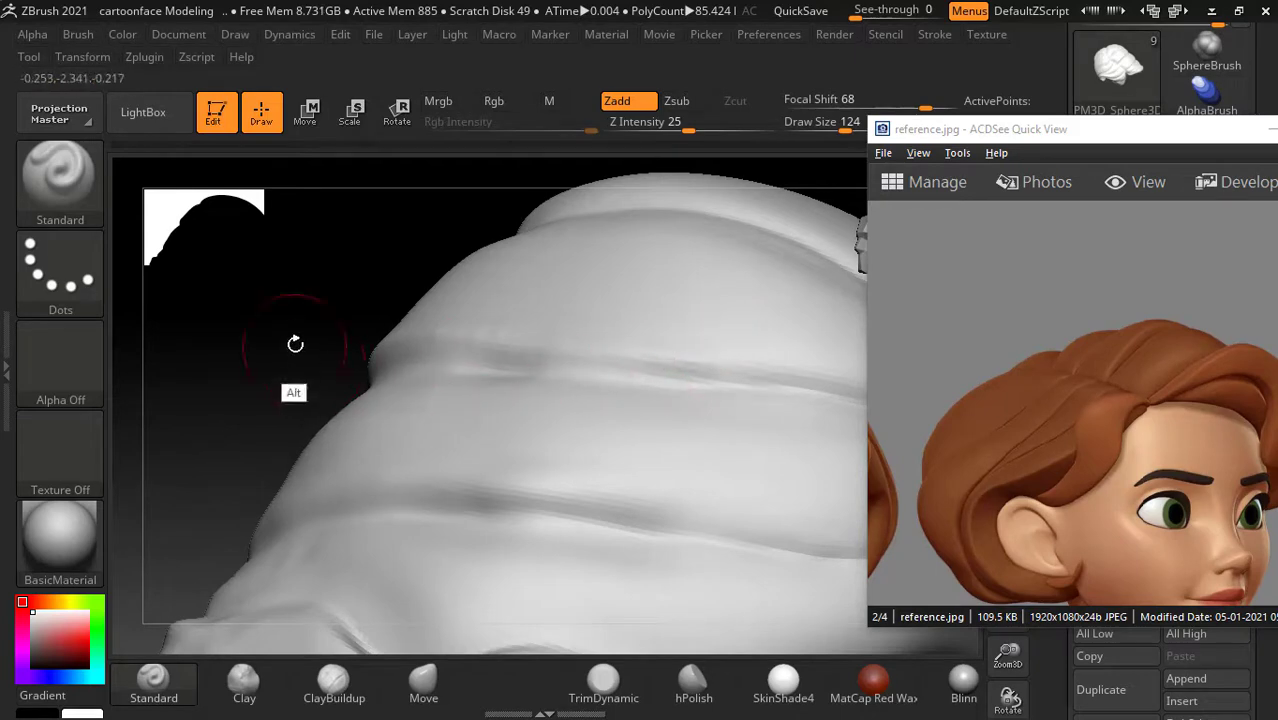
pyautogui.moveTo(297, 342)
pyautogui.mouseDown()
pyautogui.moveTo(334, 331)
pyautogui.moveTo(427, 341)
pyautogui.mouseUp()
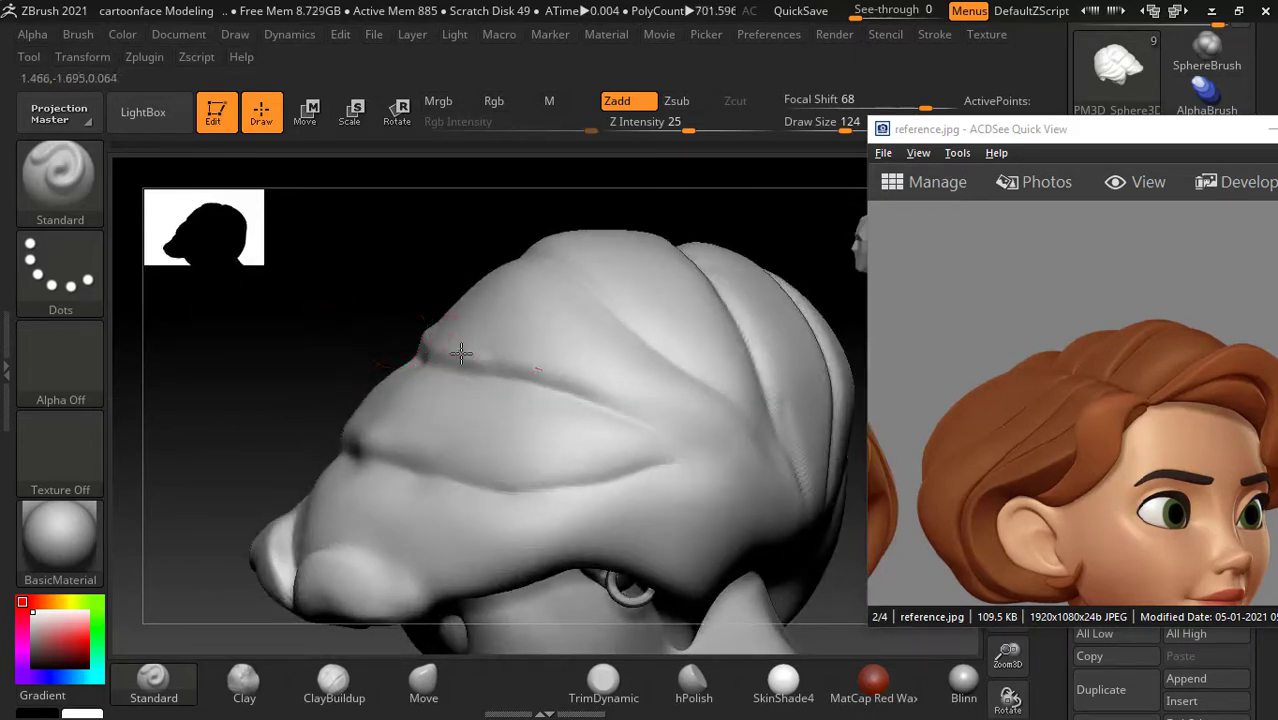
pyautogui.moveTo(317, 330); pyautogui.dragTo(642, 455)
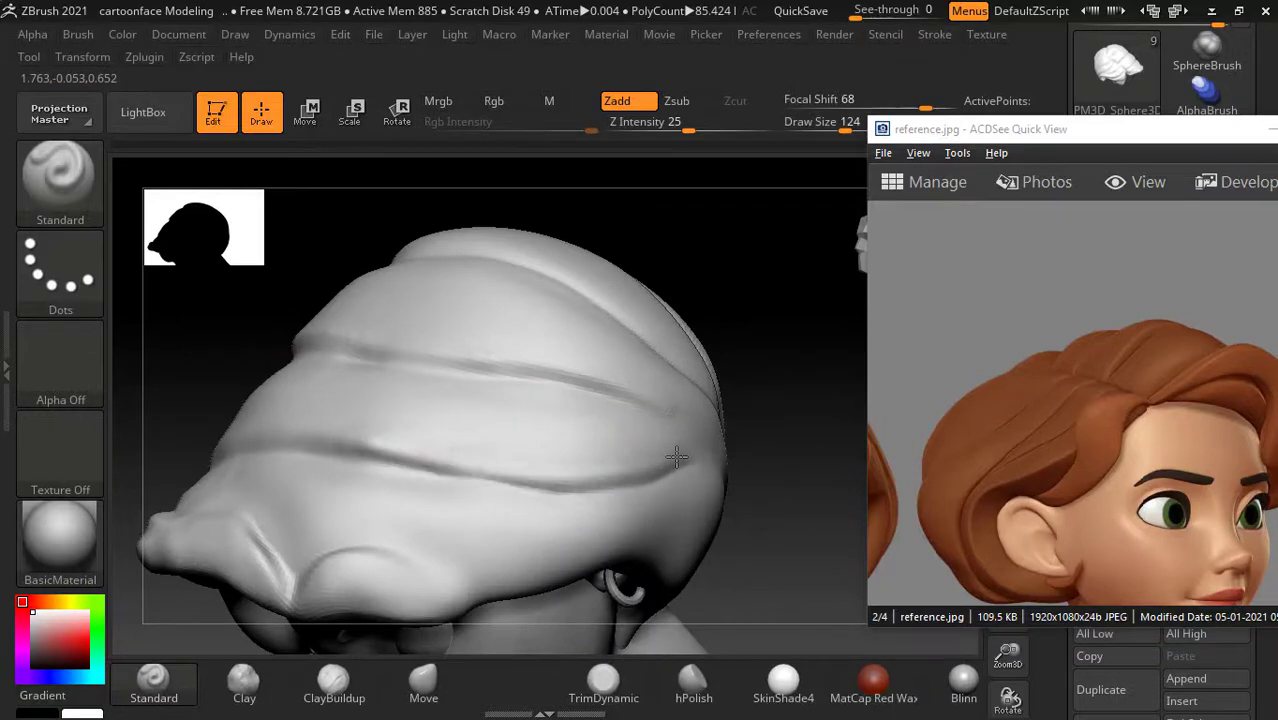
pyautogui.moveTo(214, 394)
pyautogui.mouseDown()
pyautogui.moveTo(205, 354)
pyautogui.moveTo(547, 411)
pyautogui.mouseUp()
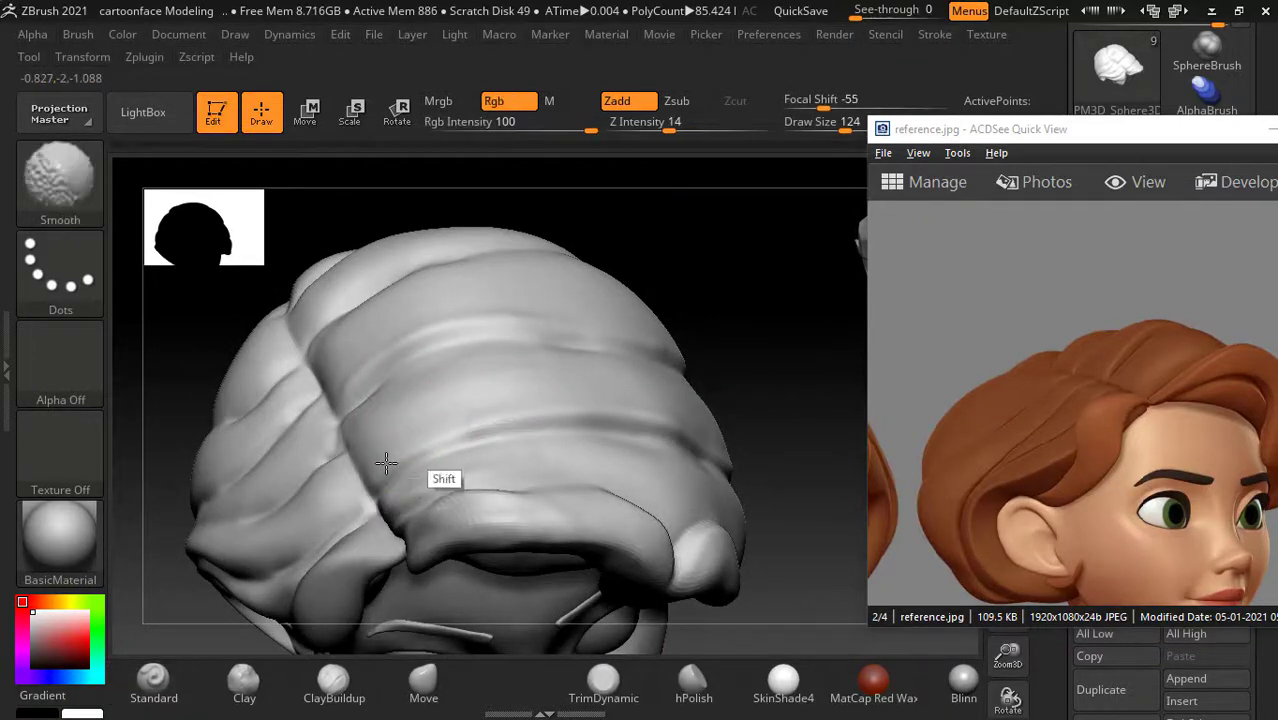
pyautogui.moveTo(819, 371); pyautogui.dragTo(705, 357)
pyautogui.press('shift')
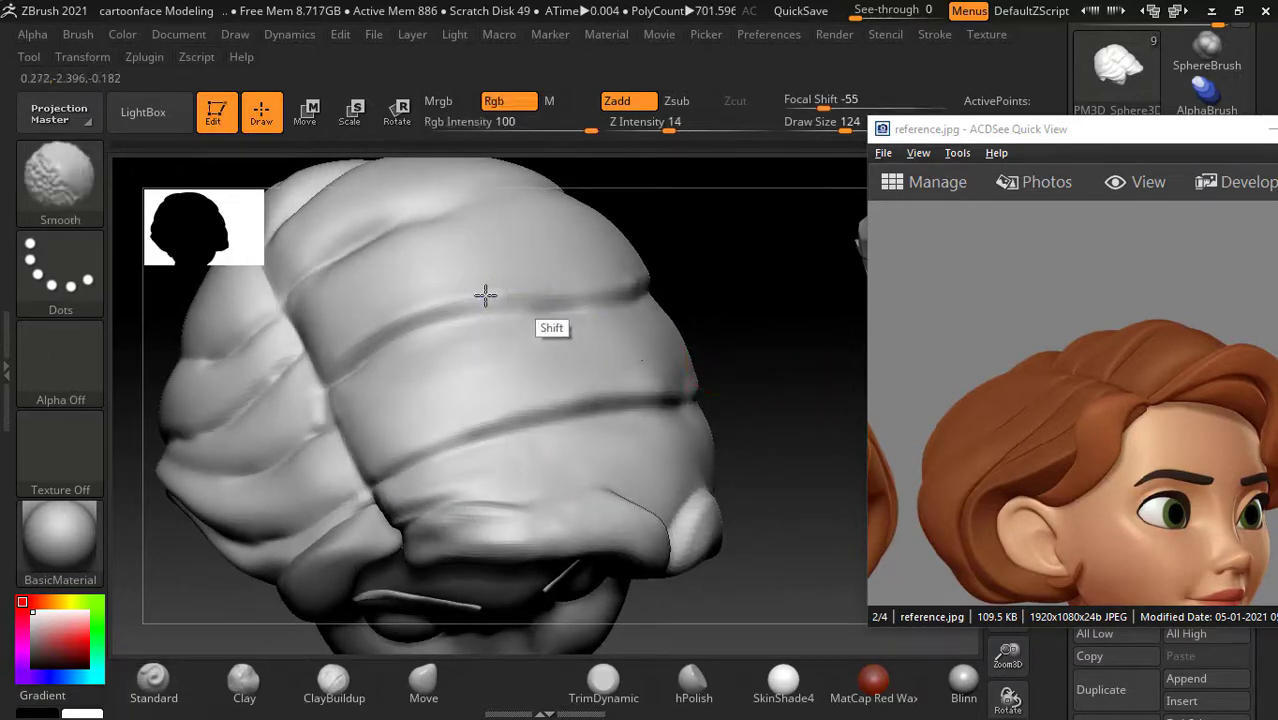
pyautogui.moveTo(641, 306)
pyautogui.mouseDown()
pyautogui.moveTo(731, 315)
pyautogui.moveTo(733, 366)
pyautogui.mouseUp()
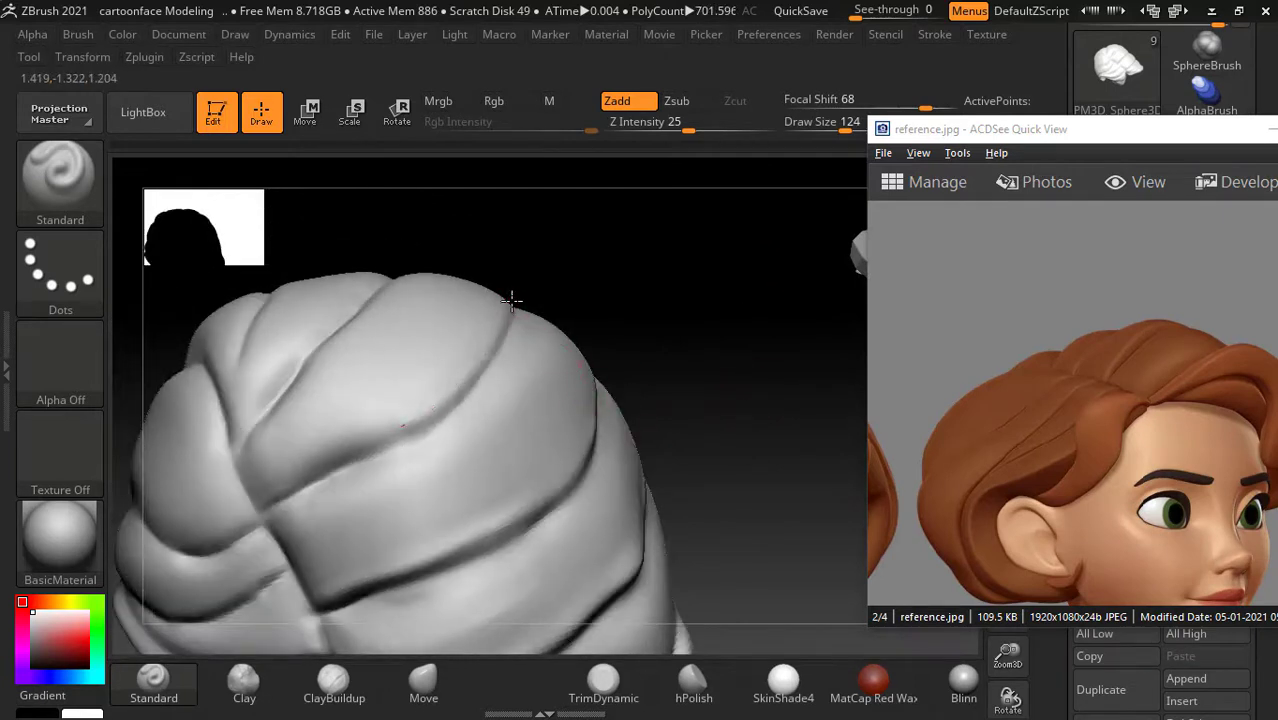
# Step: Raise a strand line along the crease on the hair's top while toggling subdivision levels
pyautogui.hotkey('shift', 'd')
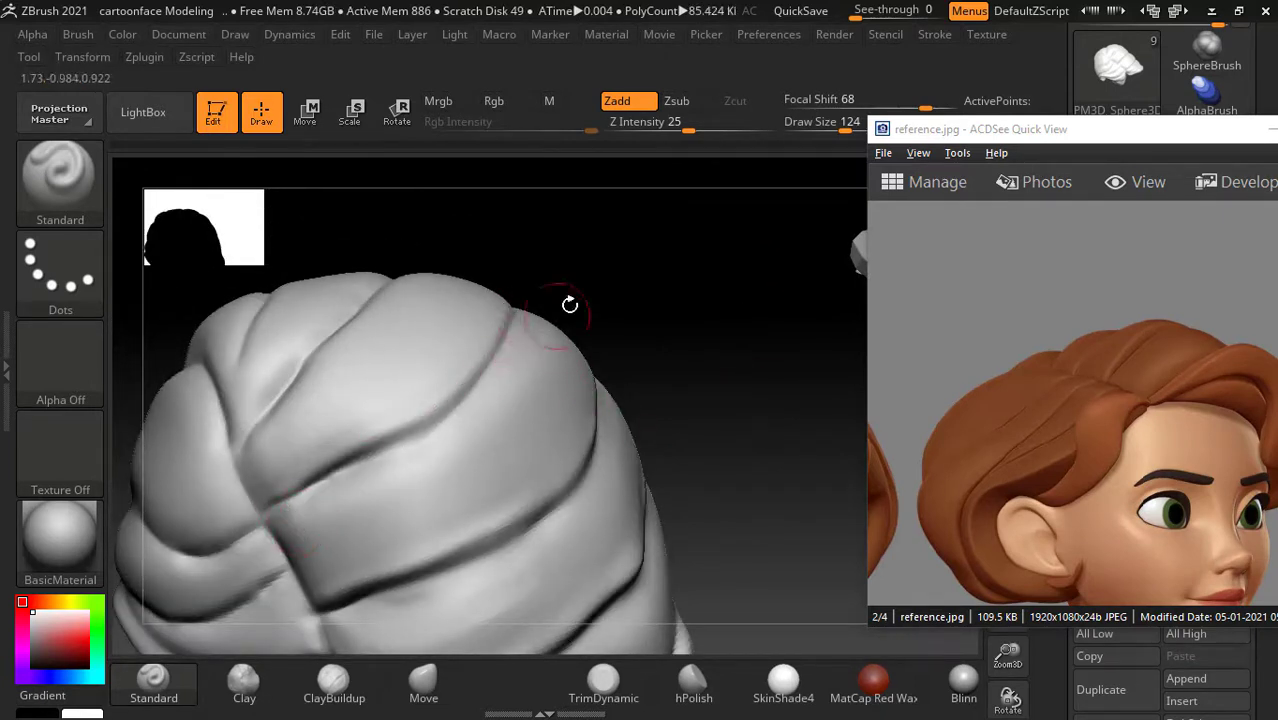
pyautogui.moveTo(569, 304); pyautogui.dragTo(376, 507)
pyautogui.press('d')
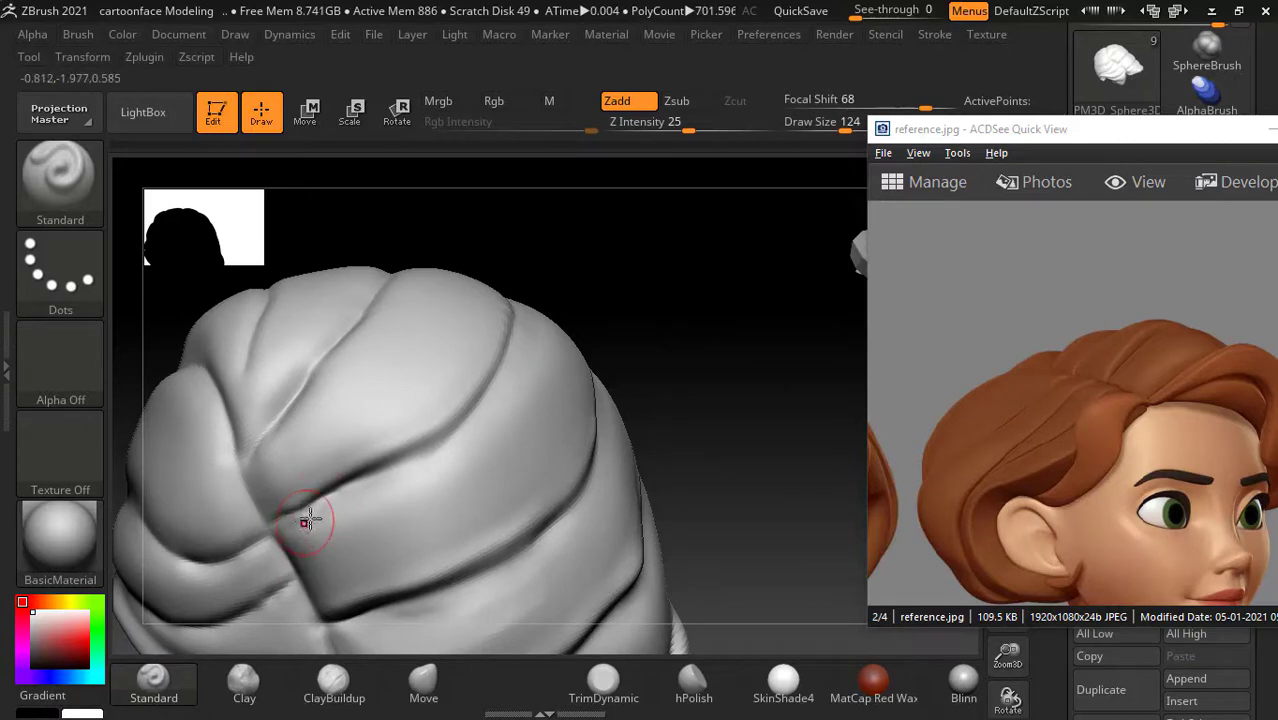
pyautogui.moveTo(705, 300); pyautogui.dragTo(400, 291)
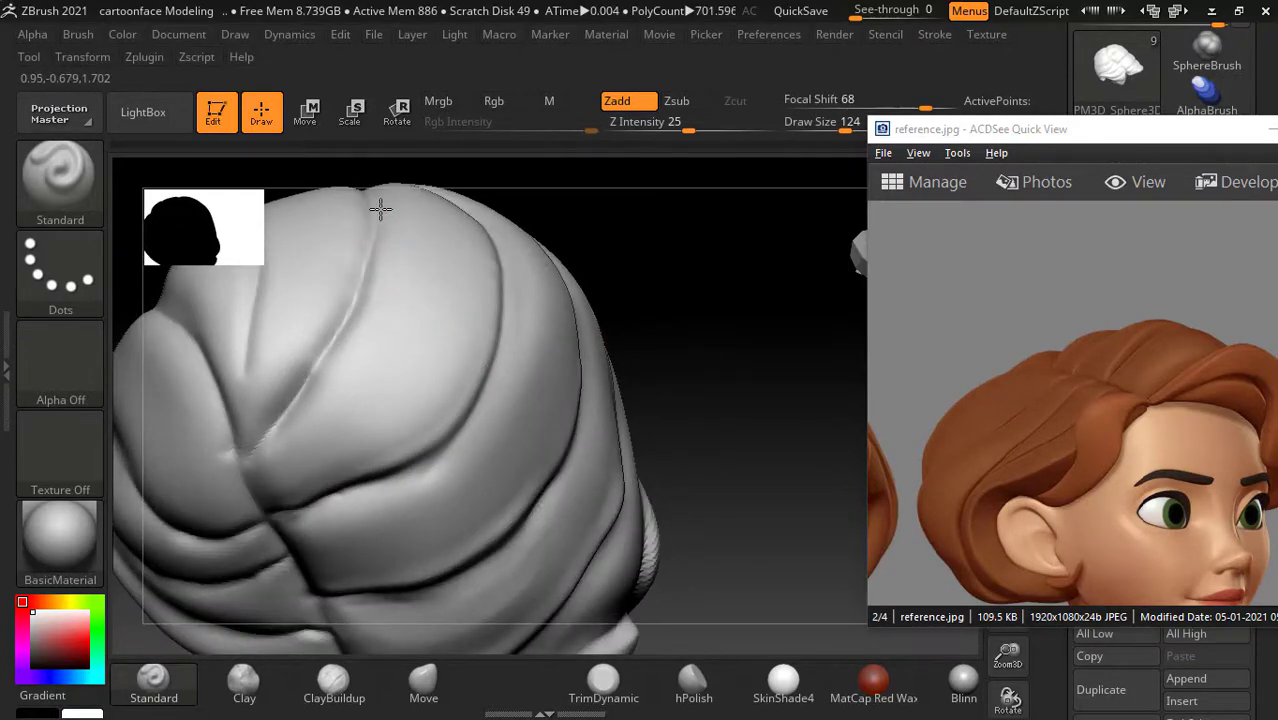
pyautogui.moveTo(380, 208); pyautogui.dragTo(350, 313)
pyautogui.hotkey('shift', 'd')
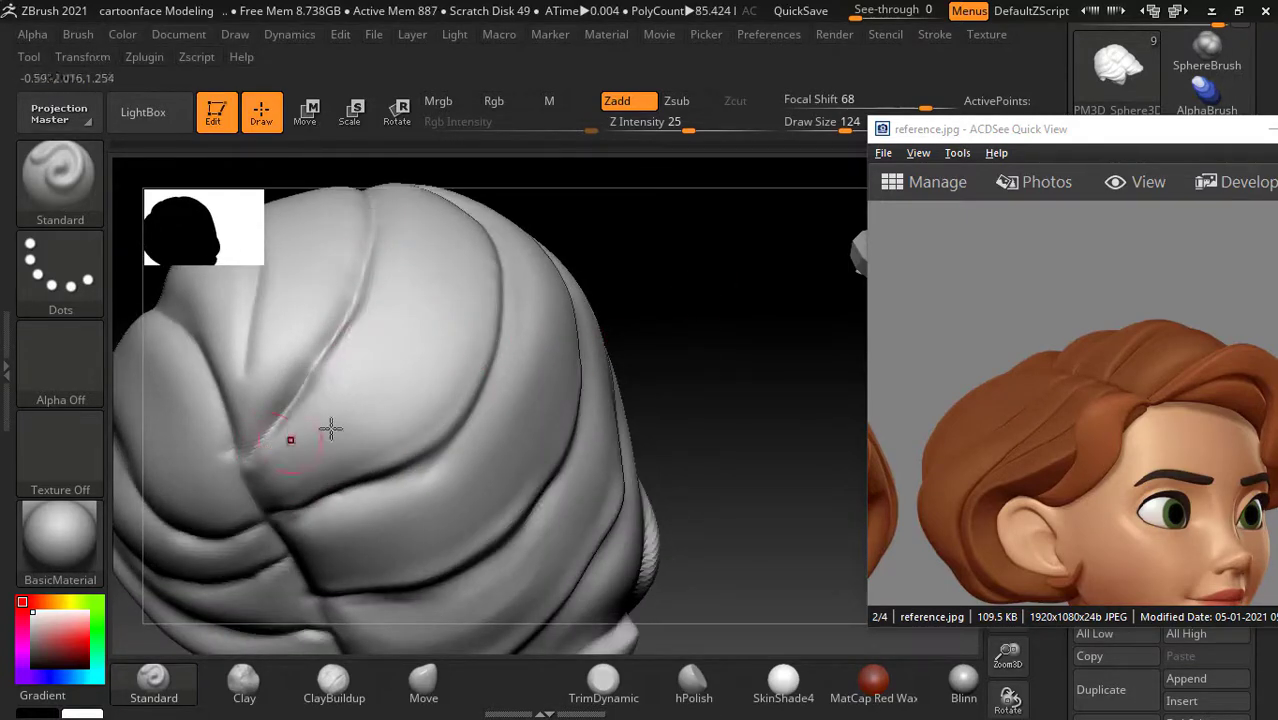
pyautogui.moveTo(720, 330)
pyautogui.mouseDown()
pyautogui.moveTo(737, 261)
pyautogui.moveTo(742, 343)
pyautogui.mouseUp()
pyautogui.press('d')
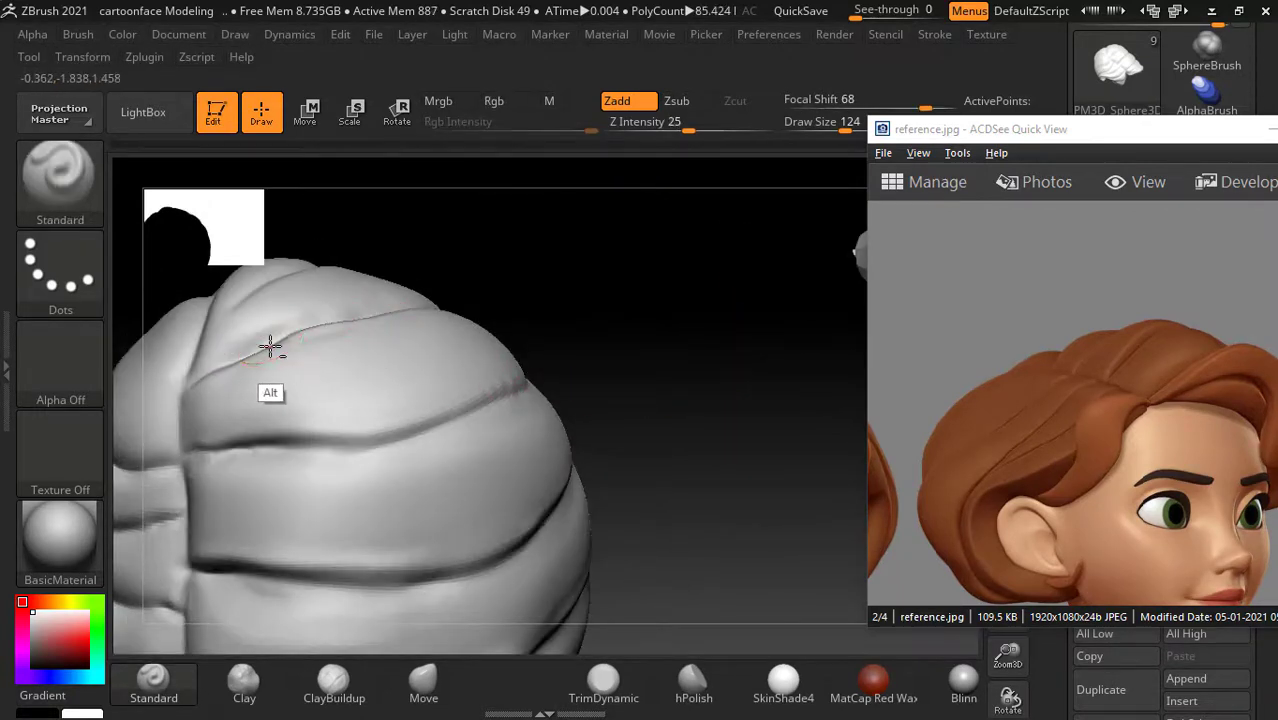
# Step: Smooth the remaining creases into rounded channels and bring the head round to face front
pyautogui.hotkey('shift', 'd')
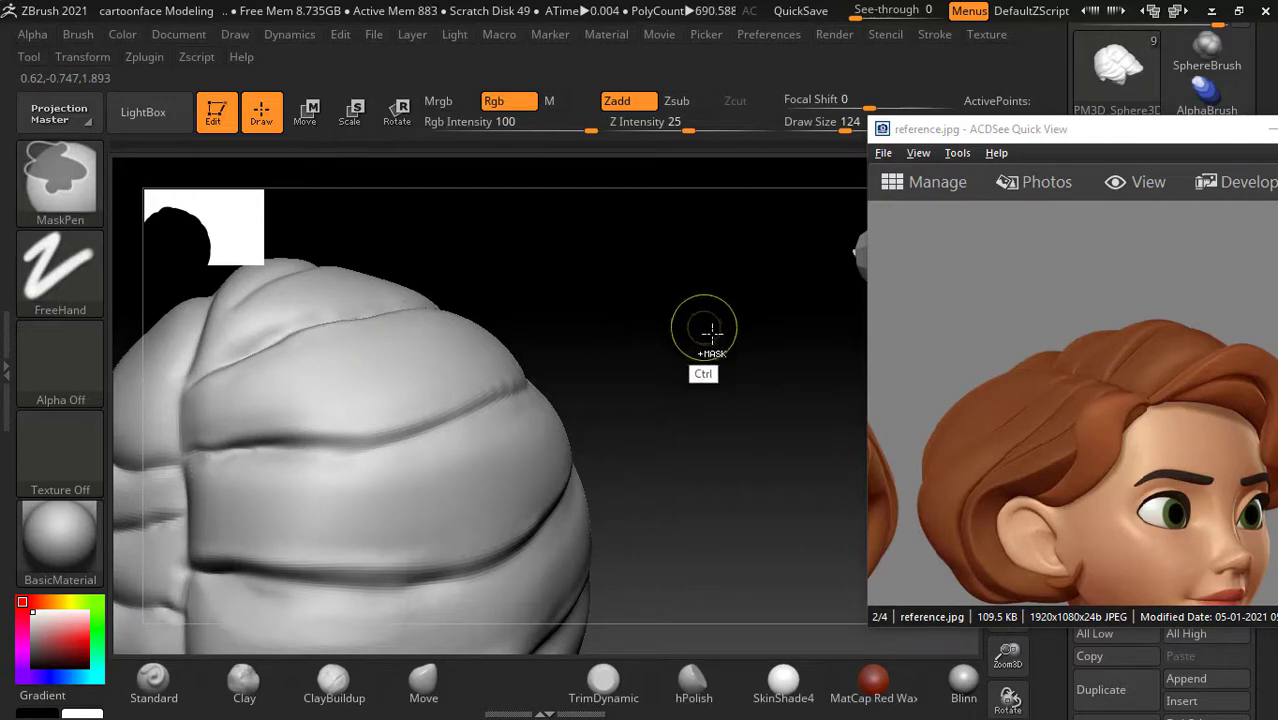
pyautogui.moveTo(742, 371); pyautogui.dragTo(662, 371)
pyautogui.press('d')
pyautogui.press('shift')
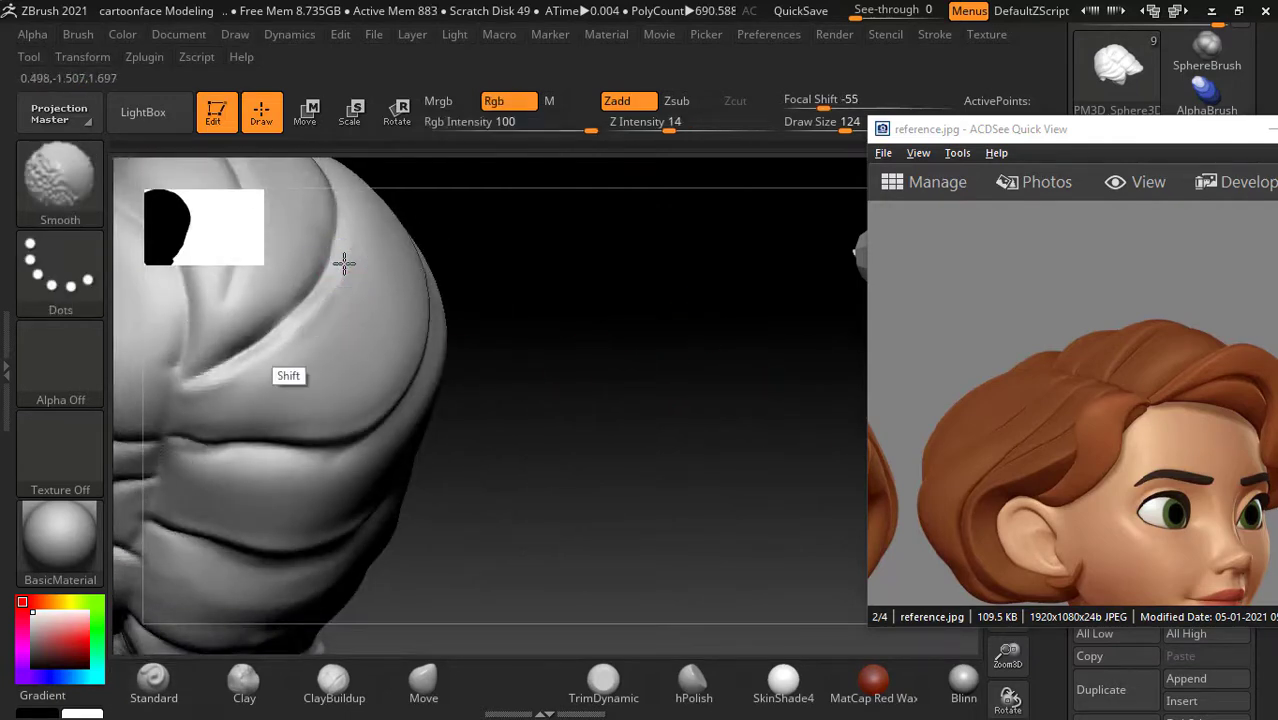
pyautogui.hotkey('shift', 'd')
pyautogui.moveTo(600, 430)
pyautogui.mouseDown()
pyautogui.moveTo(781, 403)
pyautogui.moveTo(776, 374)
pyautogui.moveTo(747, 439)
pyautogui.moveTo(756, 425)
pyautogui.moveTo(785, 439)
pyautogui.mouseUp()
# Step: Return to the higher subdivision level and zoom in on the hair above the brow
pyautogui.press('d')
pyautogui.moveTo(773, 296); pyautogui.dragTo(797, 287)
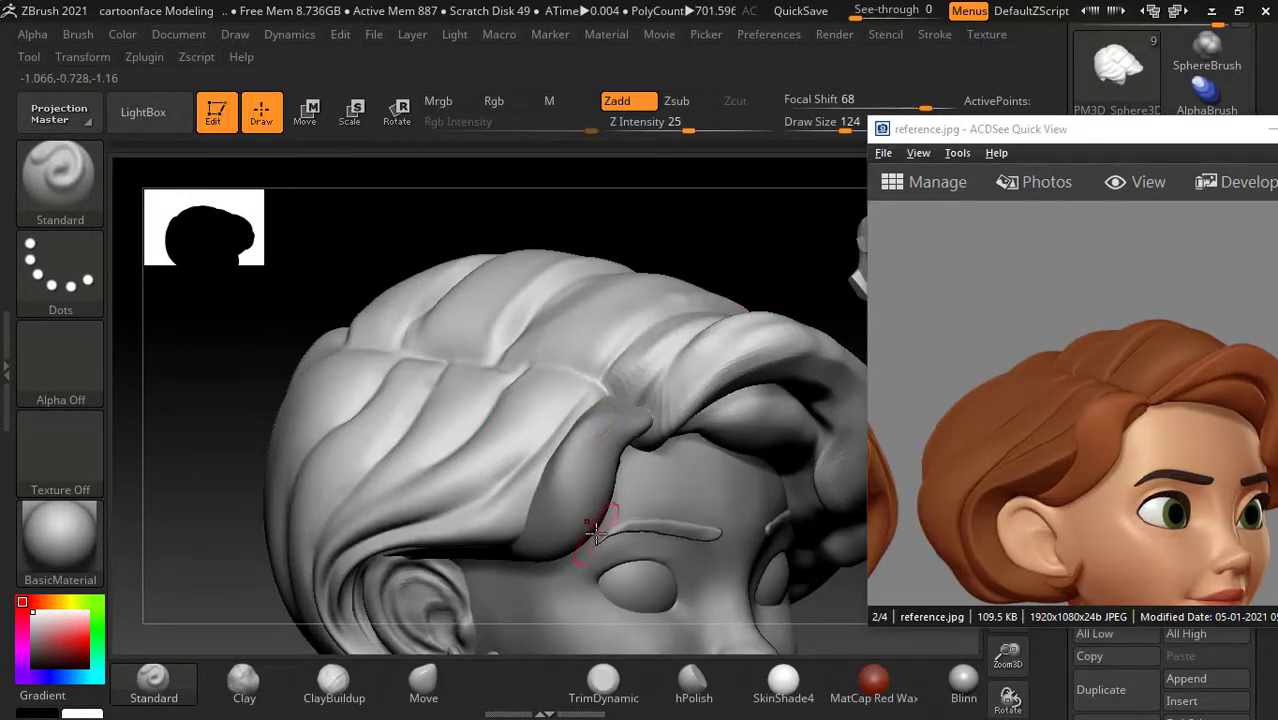
pyautogui.scroll(1, 1095, 425)
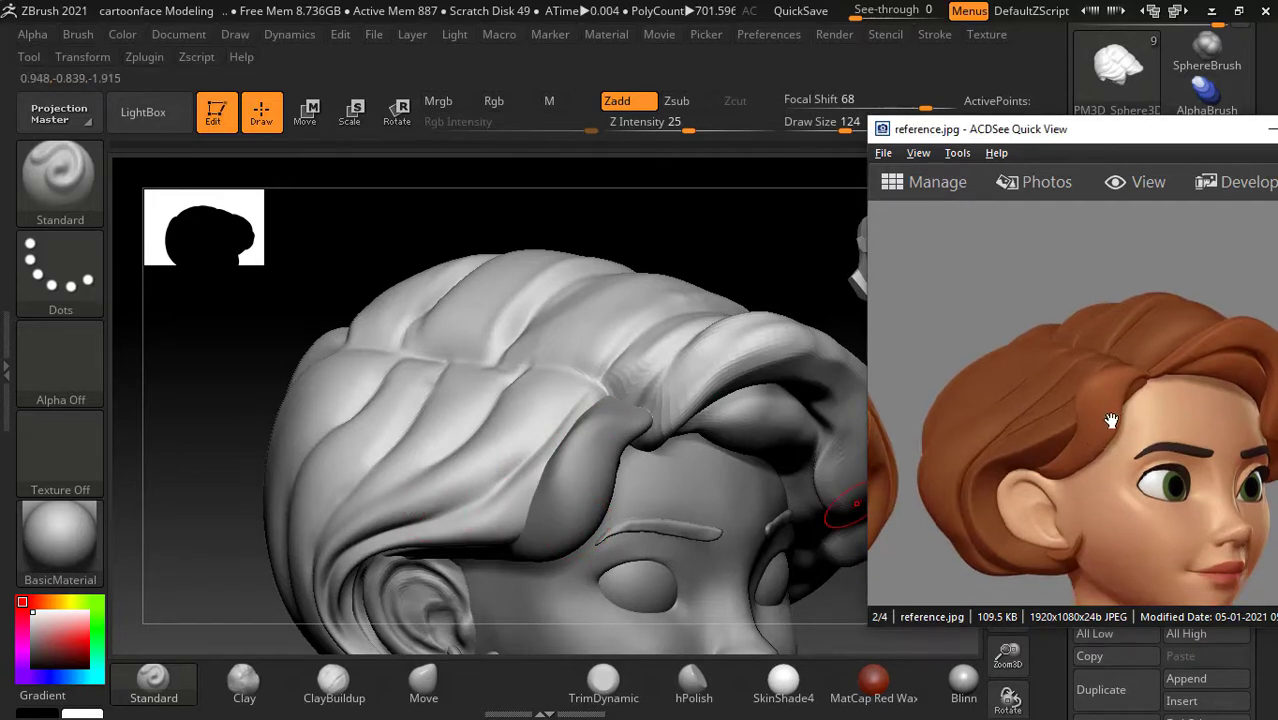
pyautogui.scroll(1, 1108, 420)
pyautogui.scroll(1, 1080, 430)
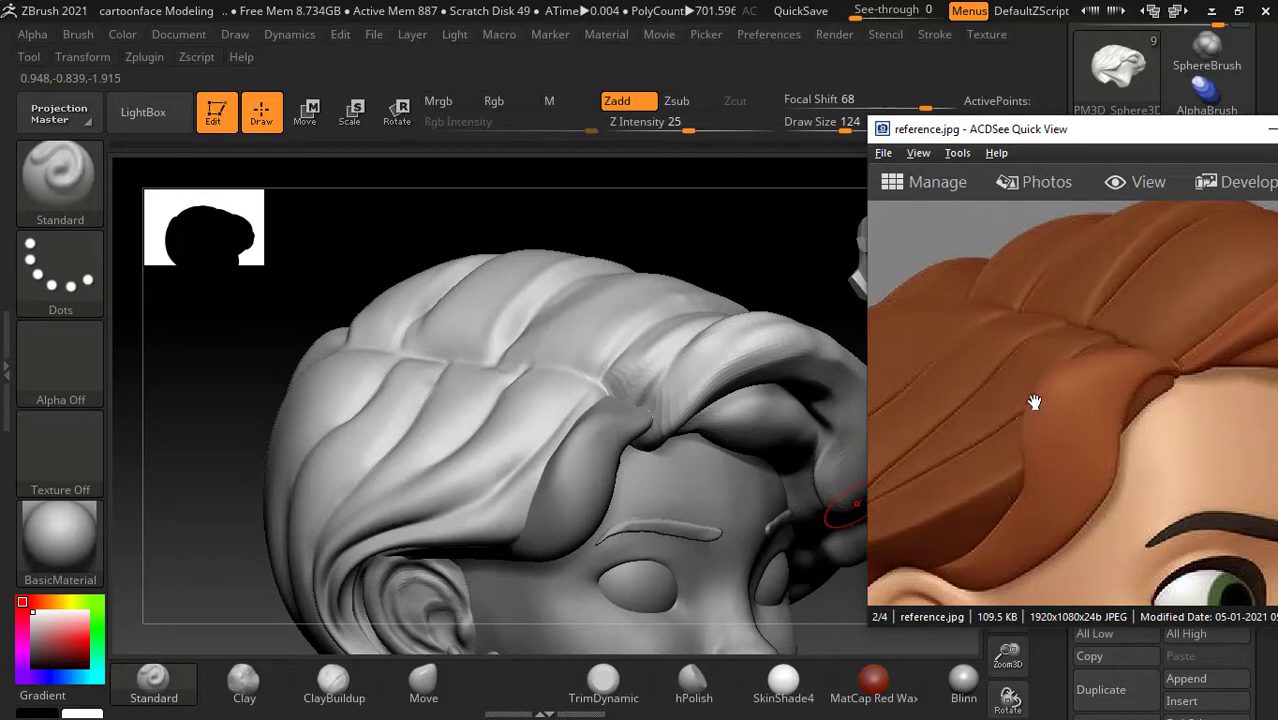
pyautogui.moveTo(741, 240); pyautogui.dragTo(738, 249)
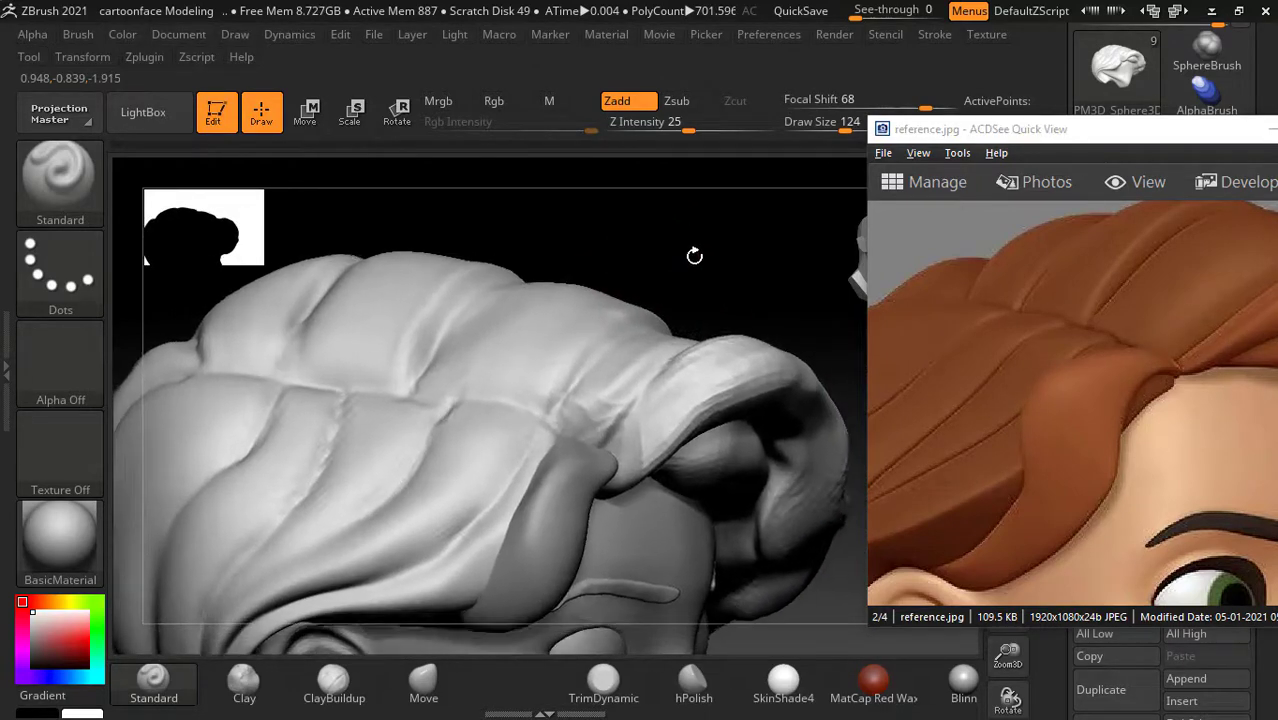
pyautogui.moveTo(738, 249)
pyautogui.mouseDown()
pyautogui.moveTo(693, 251)
pyautogui.moveTo(709, 300)
pyautogui.moveTo(613, 414)
pyautogui.mouseUp()
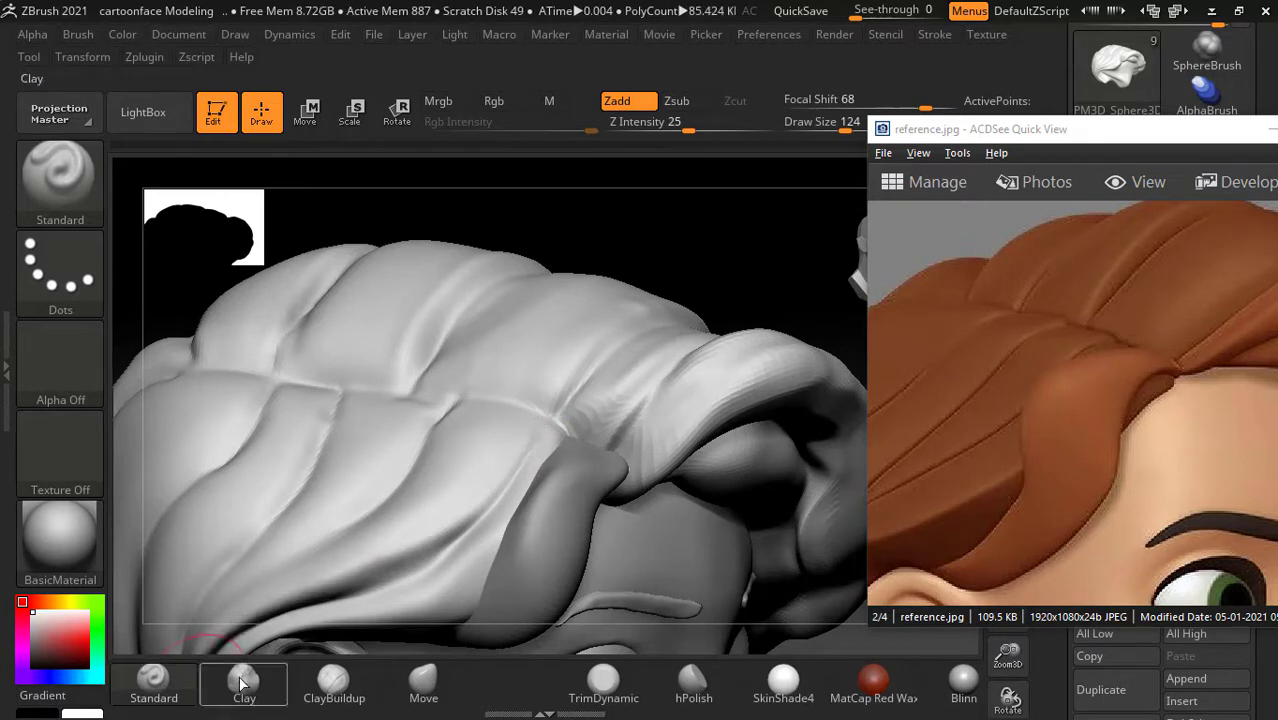
# Step: At draw size 92, carve a groove along the front hair strand and minimize the reference viewer
pyautogui.press('[')
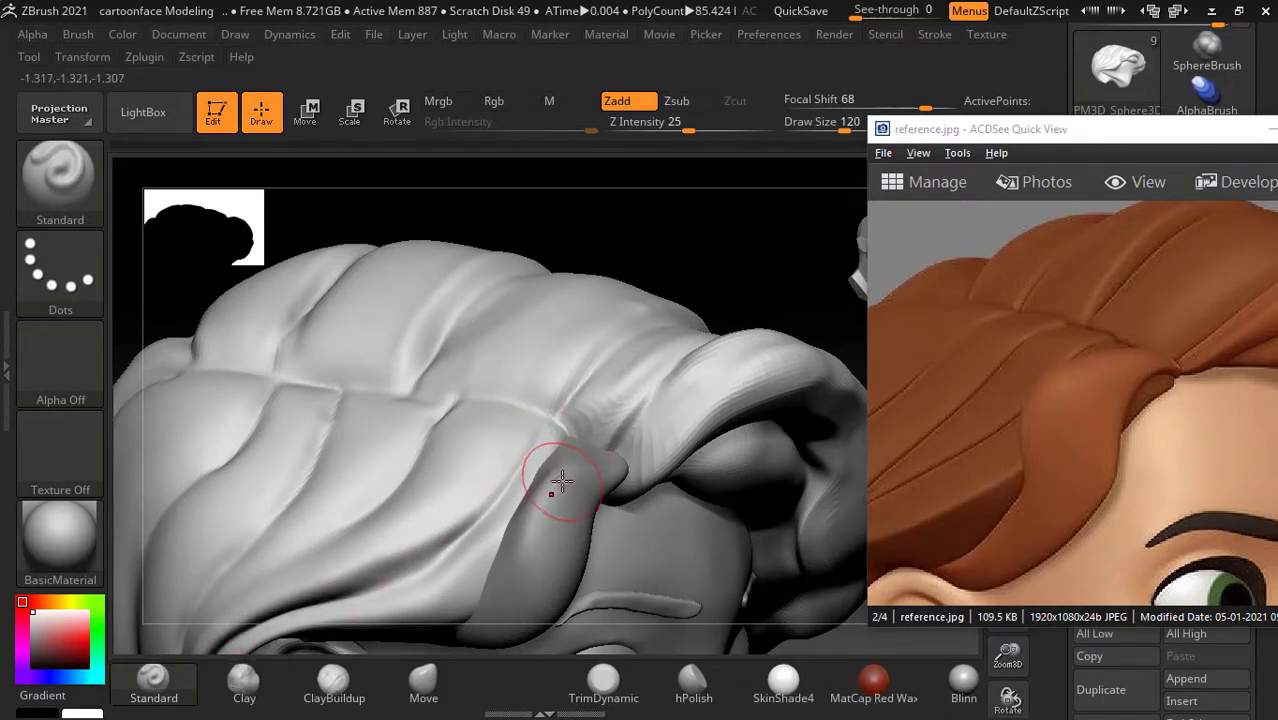
pyautogui.keyDown('alt'); pyautogui.moveTo(555, 430); pyautogui.dragTo(498, 522); pyautogui.keyUp('alt')
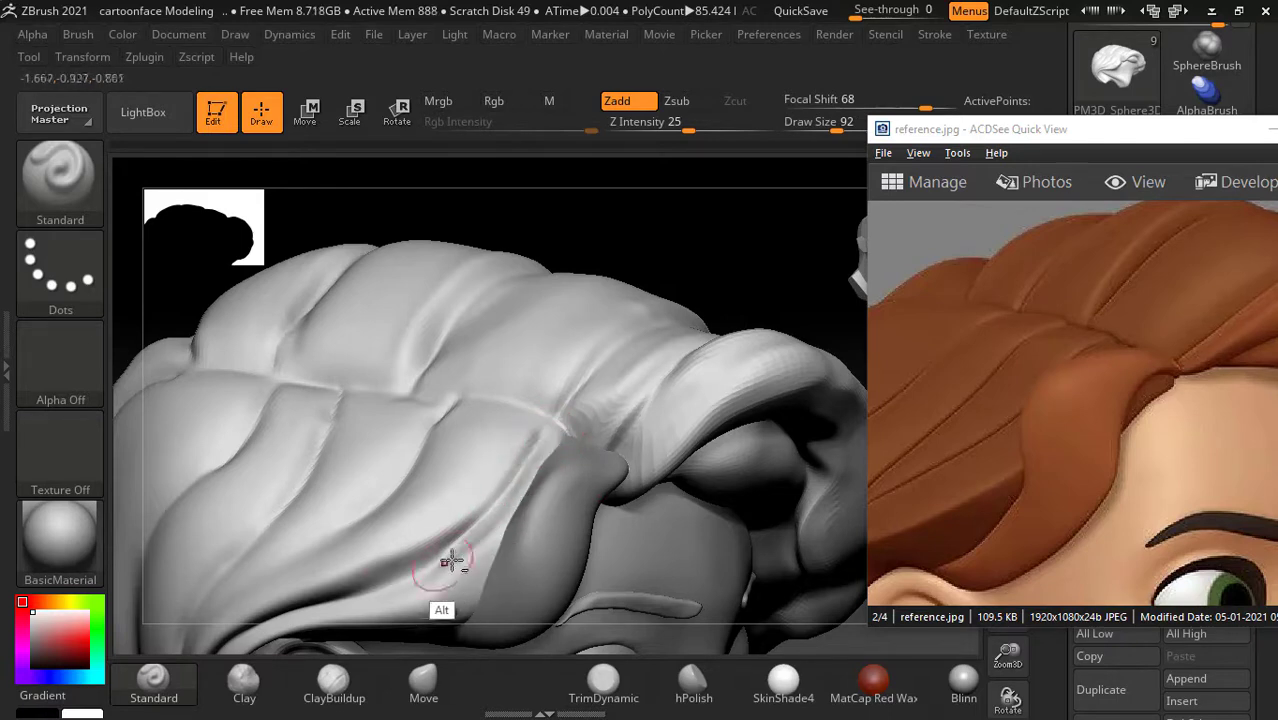
pyautogui.moveTo(700, 215)
pyautogui.mouseDown()
pyautogui.moveTo(707, 228)
pyautogui.moveTo(640, 362)
pyautogui.mouseUp()
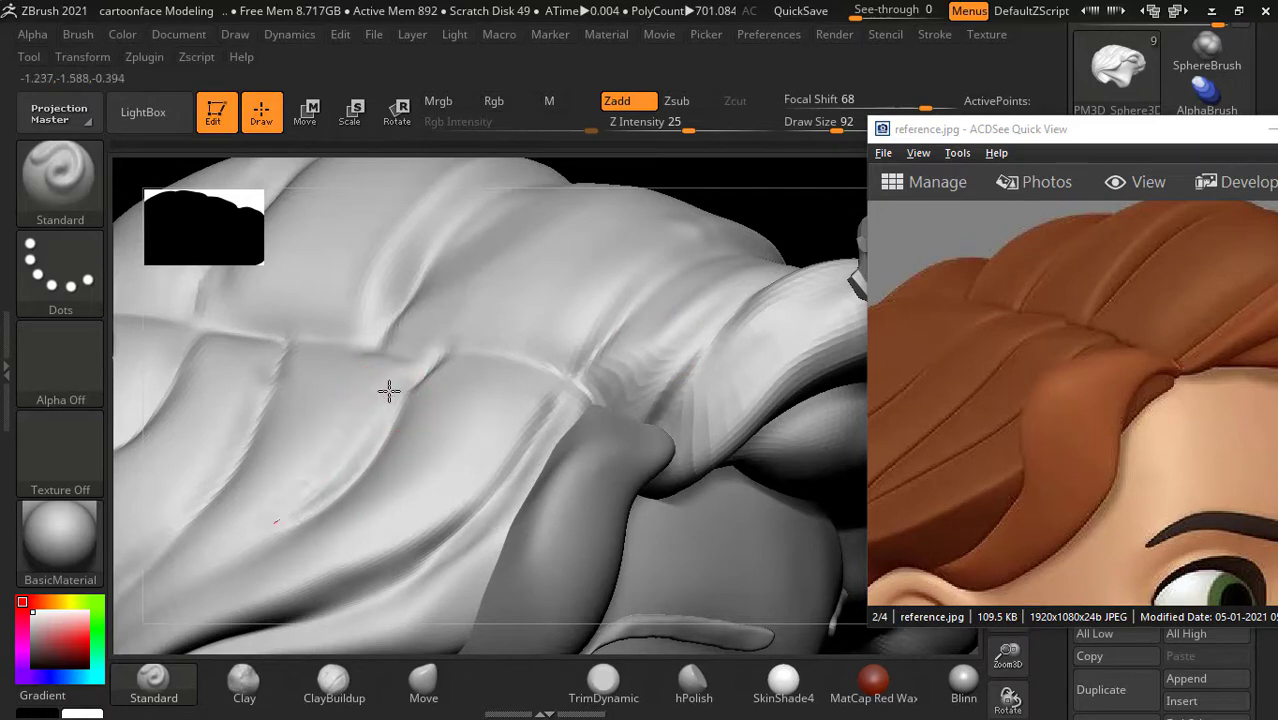
pyautogui.moveTo(779, 217); pyautogui.dragTo(770, 432)
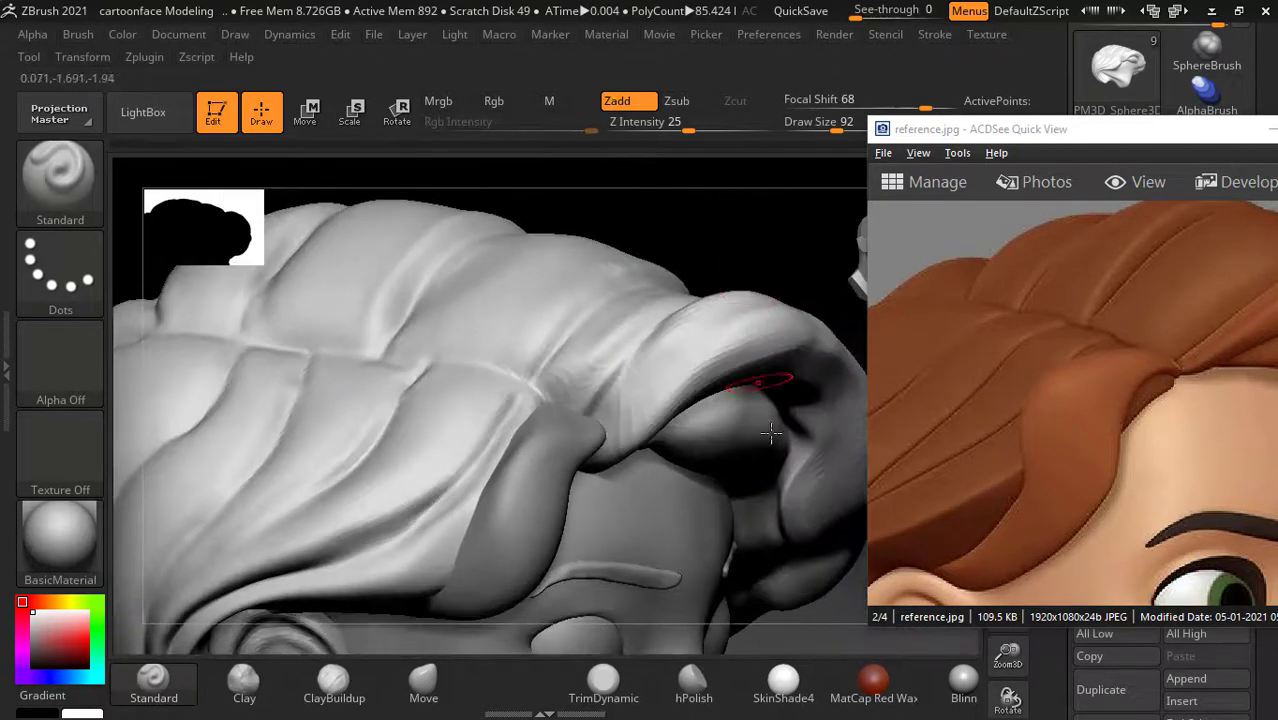
pyautogui.hotkey('alt', 'Tab')
pyautogui.press('Tab')
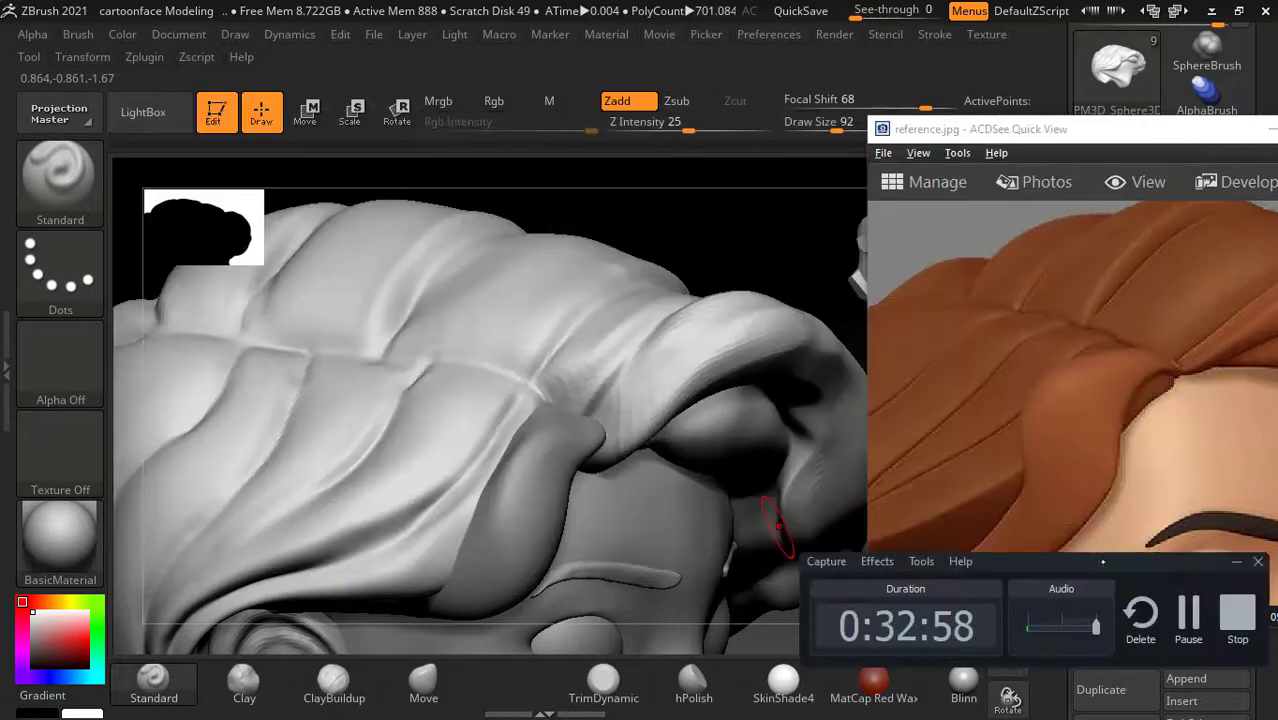
pyautogui.click(1188, 620)
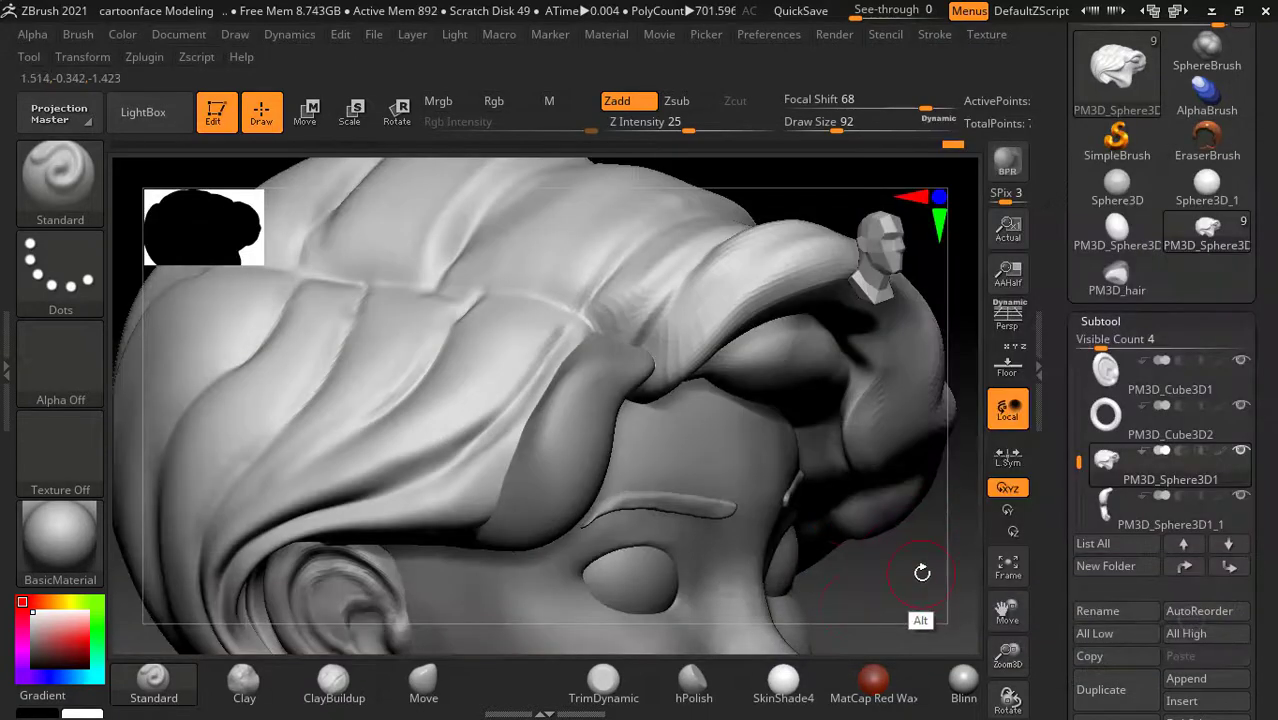
# Step: Carve and deepen a groove down the side hair strand, then smooth it
pyautogui.moveTo(922, 572)
pyautogui.mouseDown()
pyautogui.moveTo(900, 506)
pyautogui.moveTo(540, 498)
pyautogui.mouseUp()
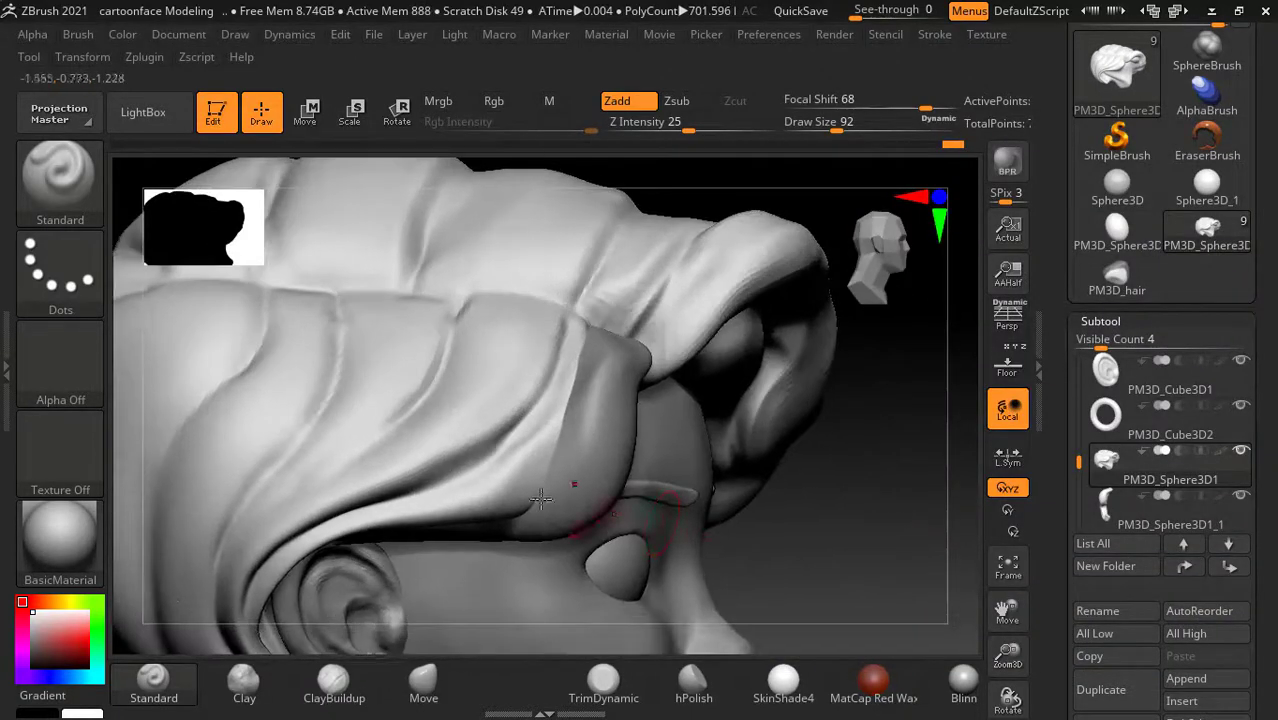
pyautogui.moveTo(322, 297); pyautogui.dragTo(322, 380)
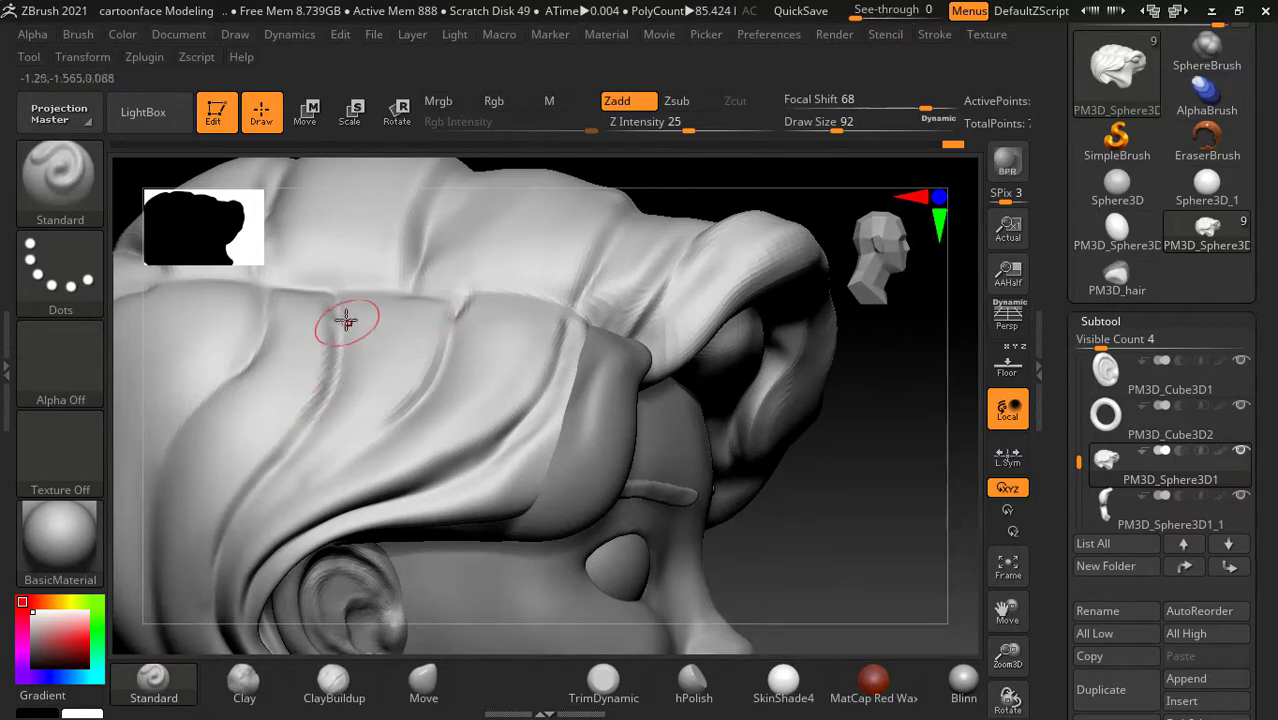
pyautogui.moveTo(346, 320); pyautogui.dragTo(365, 338)
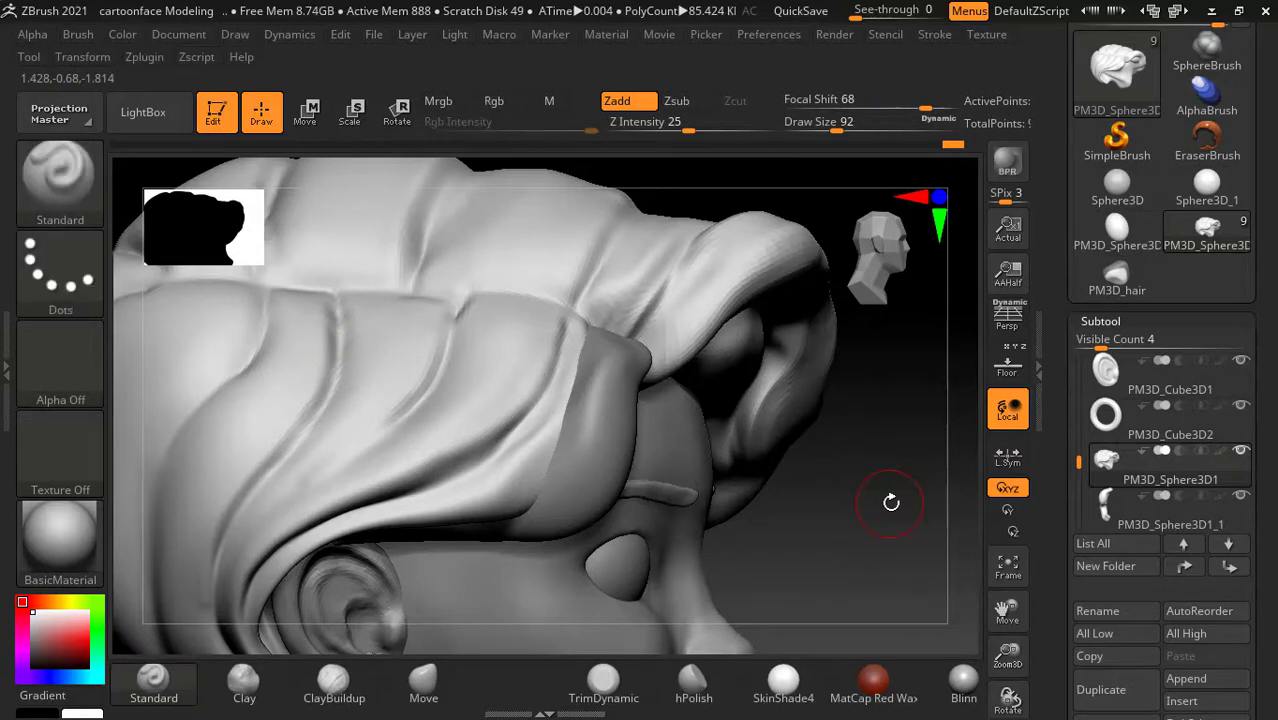
pyautogui.moveTo(893, 500)
pyautogui.mouseDown()
pyautogui.moveTo(903, 530)
pyautogui.moveTo(544, 430)
pyautogui.mouseUp()
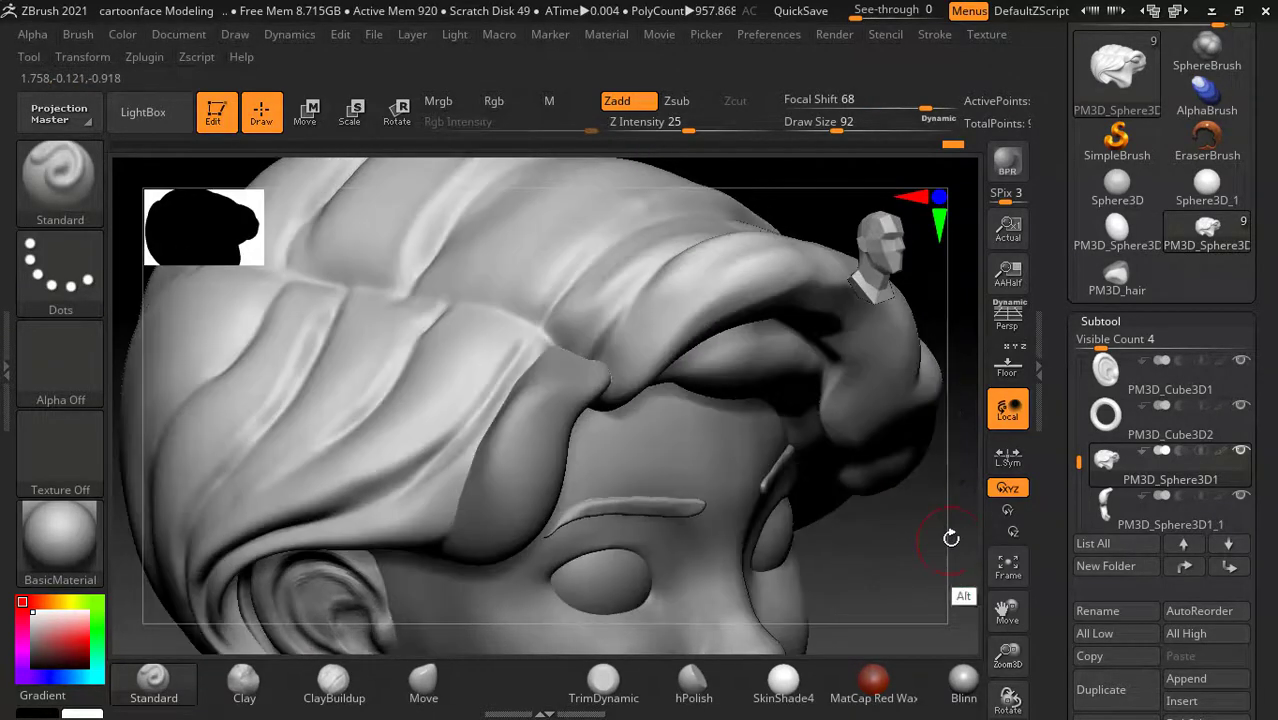
pyautogui.press('shift')
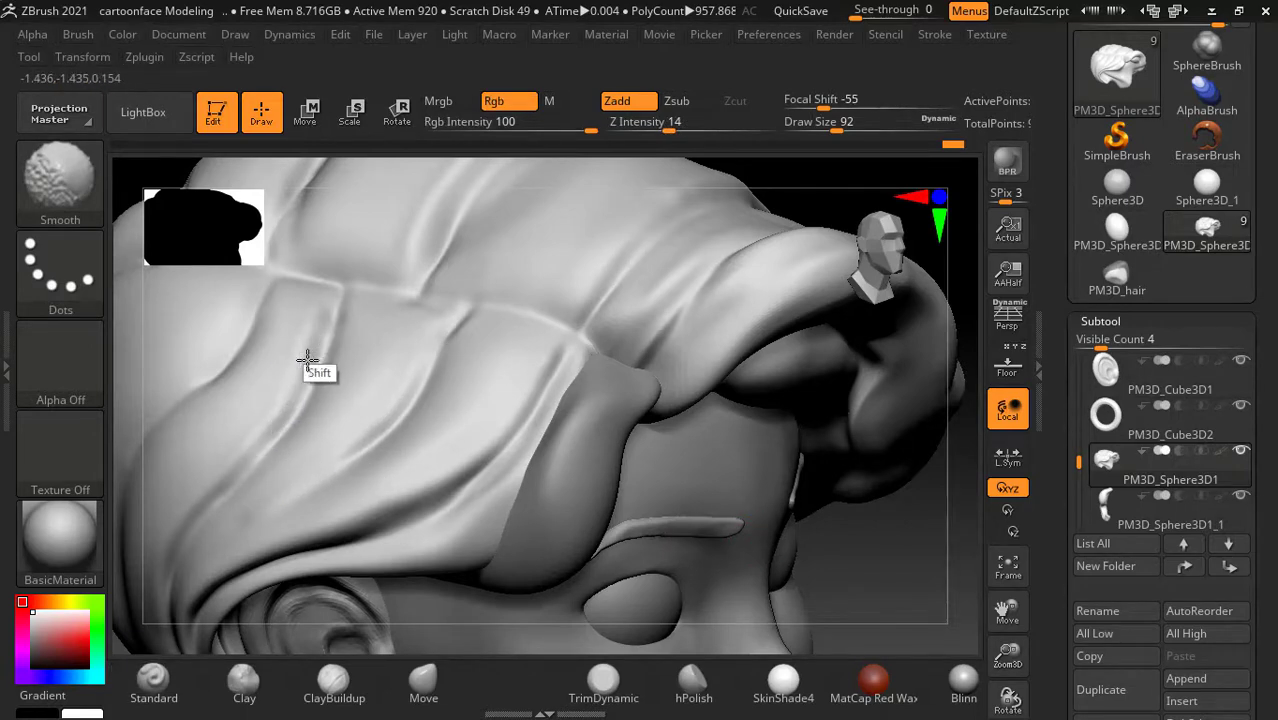
pyautogui.moveTo(907, 542); pyautogui.dragTo(518, 388)
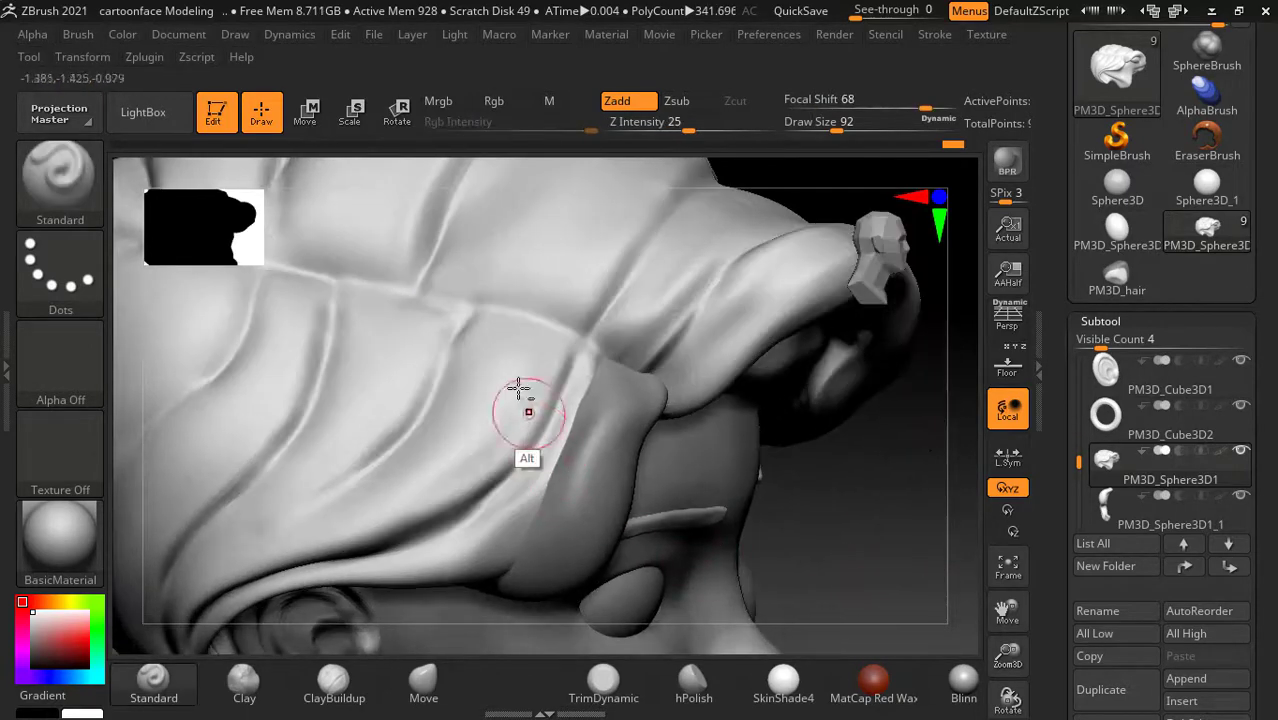
pyautogui.moveTo(885, 500); pyautogui.dragTo(683, 682)
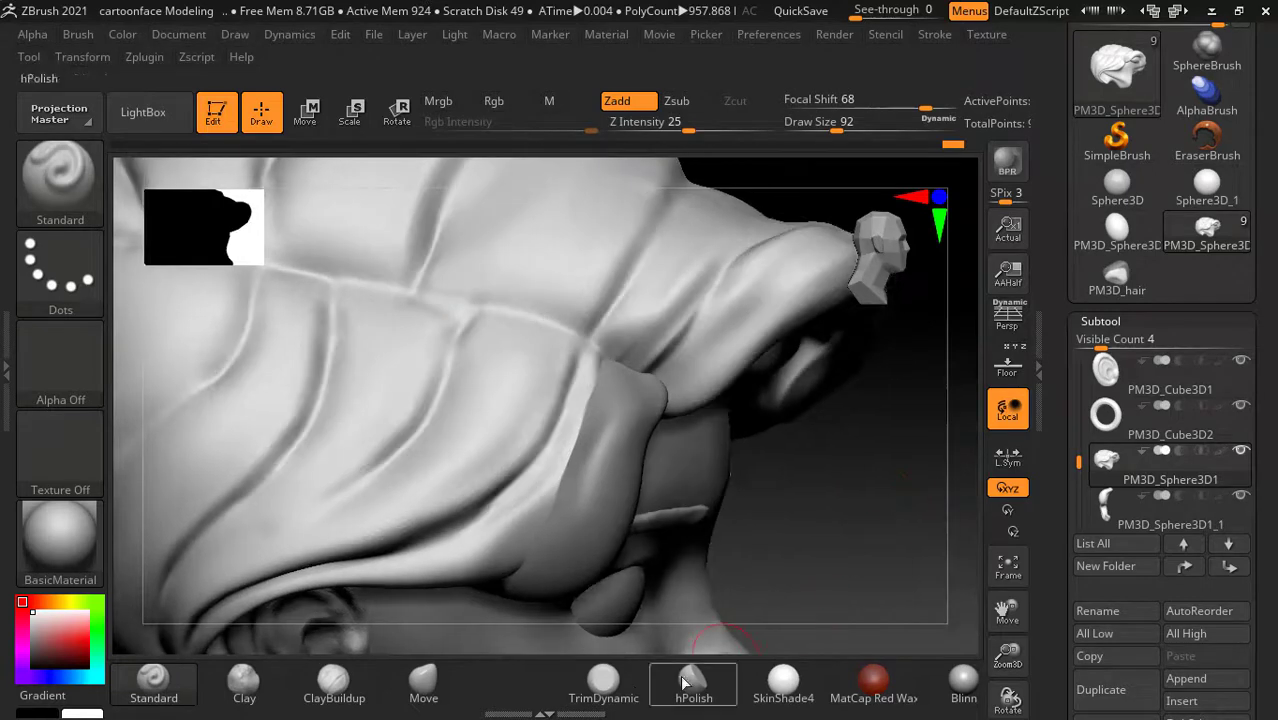
# Step: Polish the hair strand ridges into flat planes with hPolish at Z intensity 37
pyautogui.click(693, 682)
pyautogui.moveTo(870, 480); pyautogui.dragTo(600, 400)
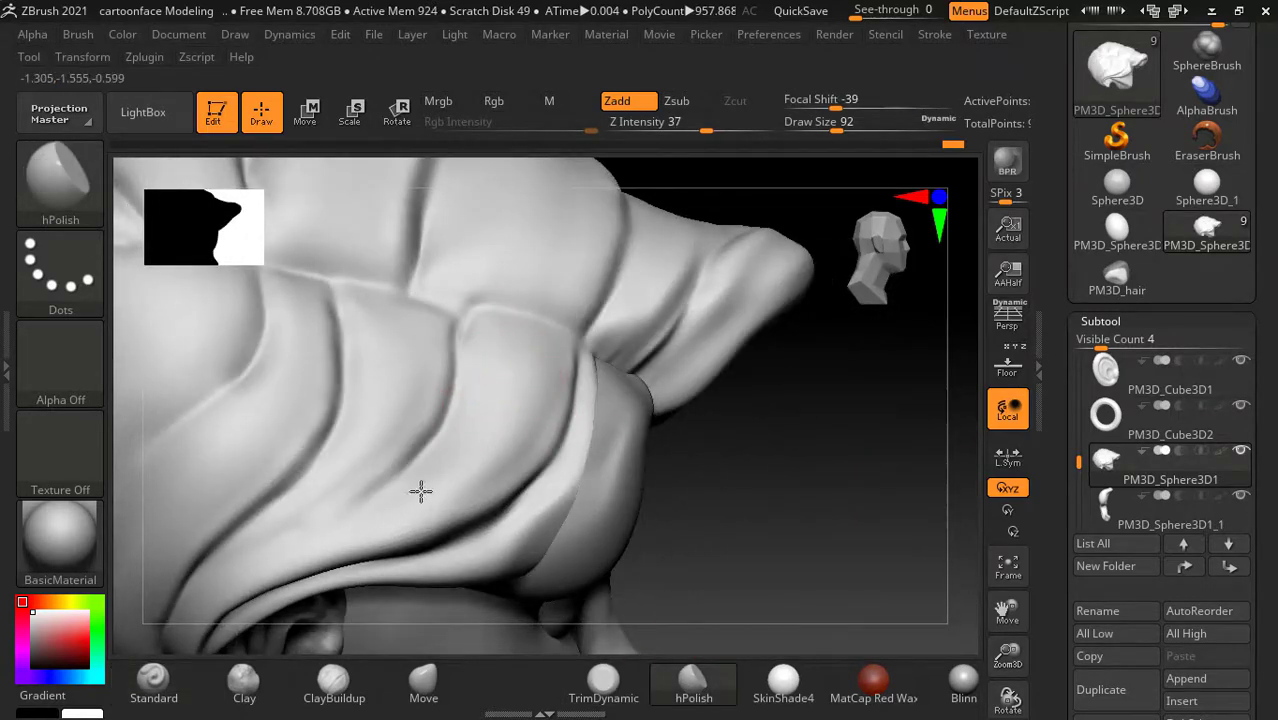
pyautogui.moveTo(865, 455); pyautogui.dragTo(594, 452)
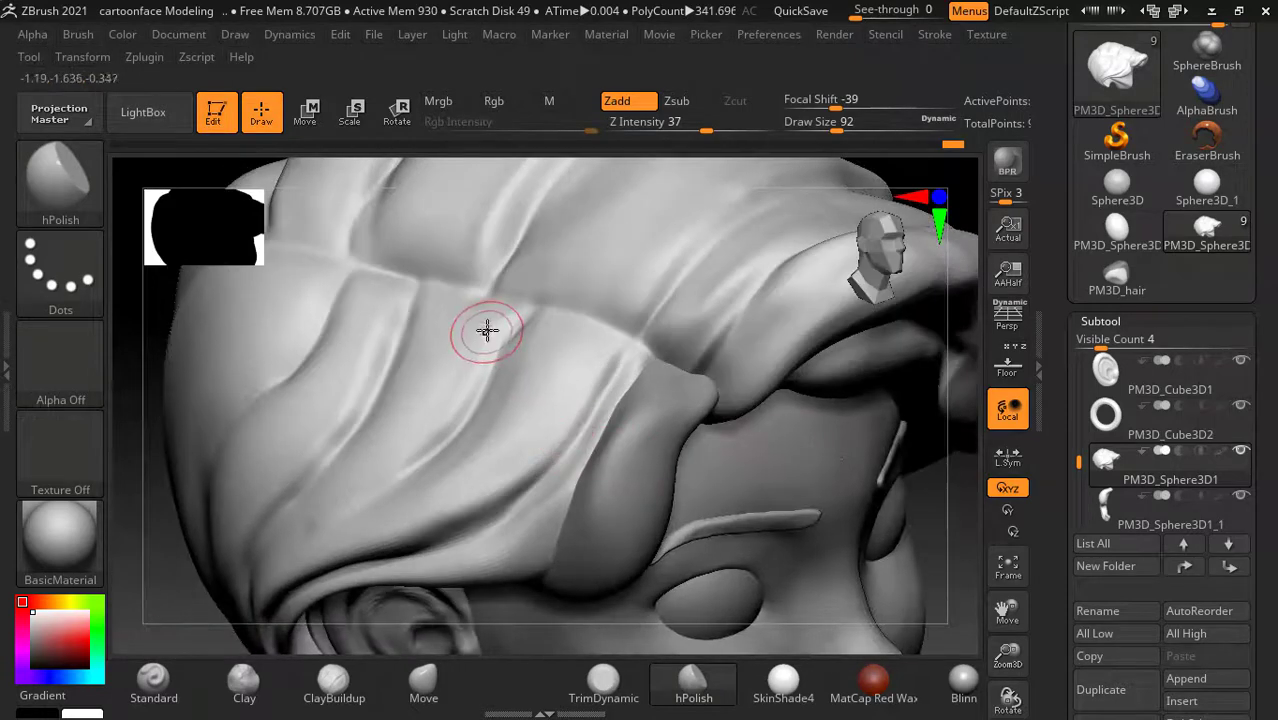
pyautogui.moveTo(486, 342); pyautogui.dragTo(498, 441)
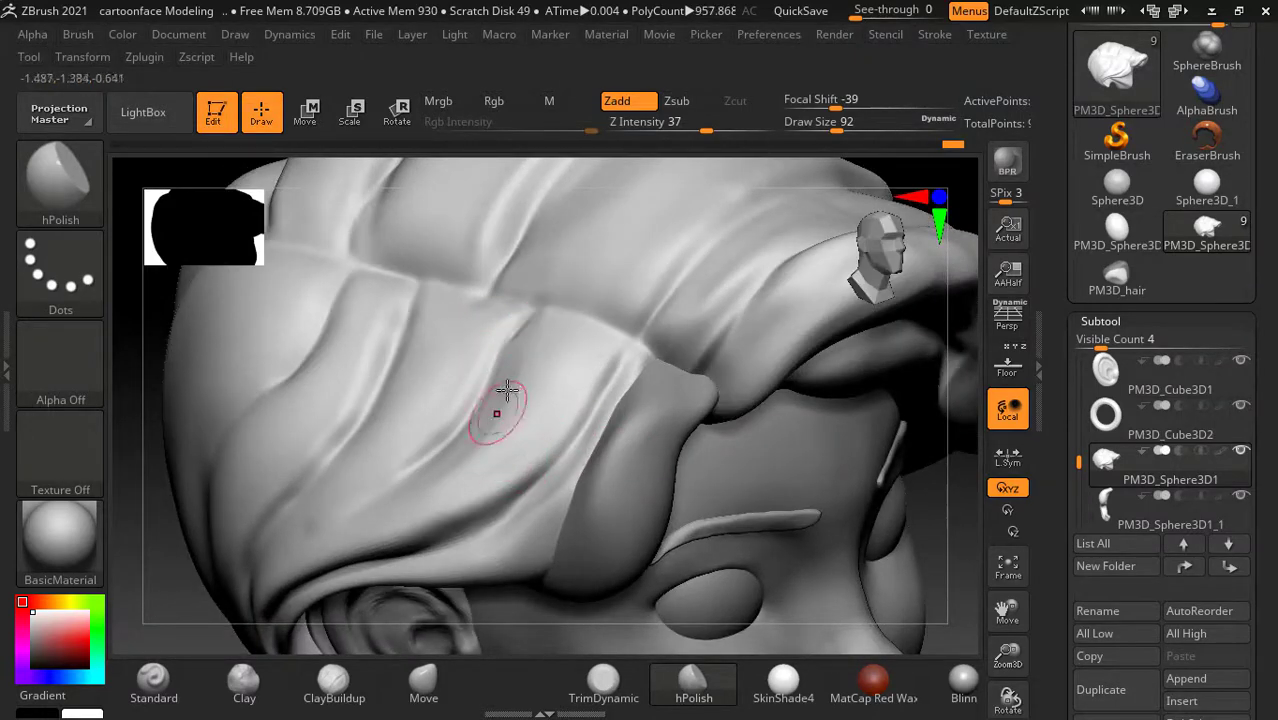
pyautogui.press('shift')
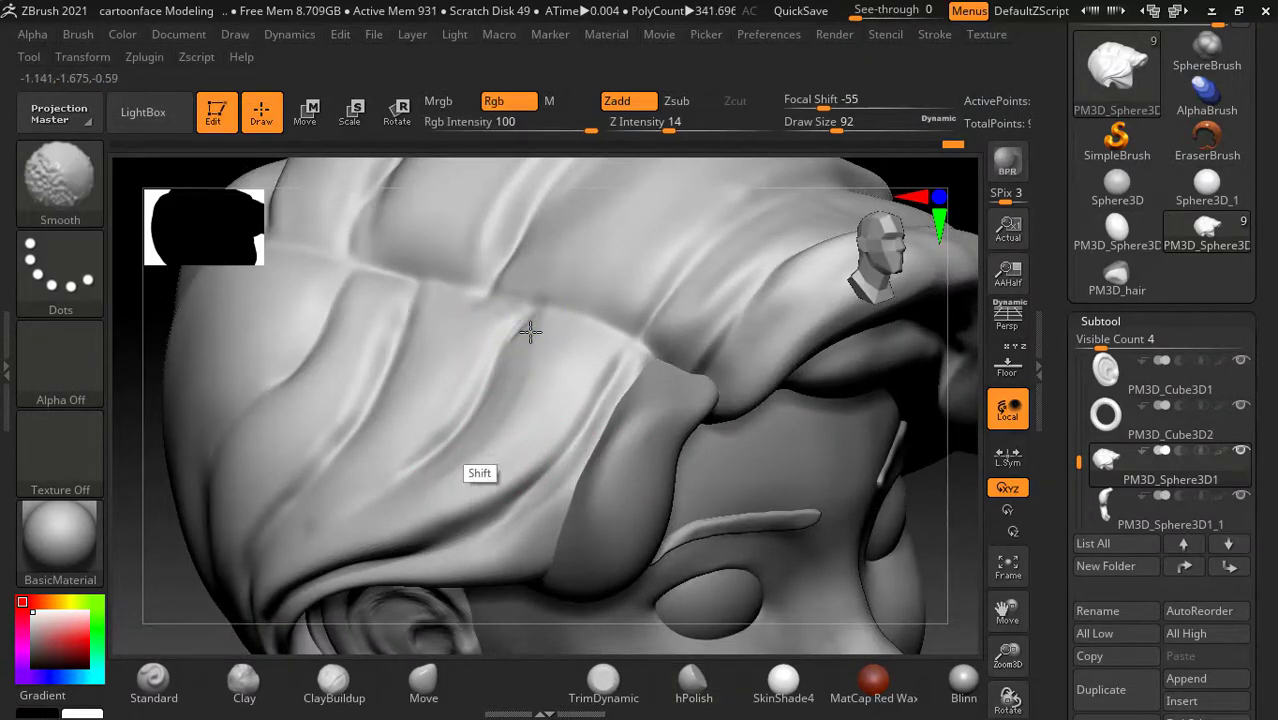
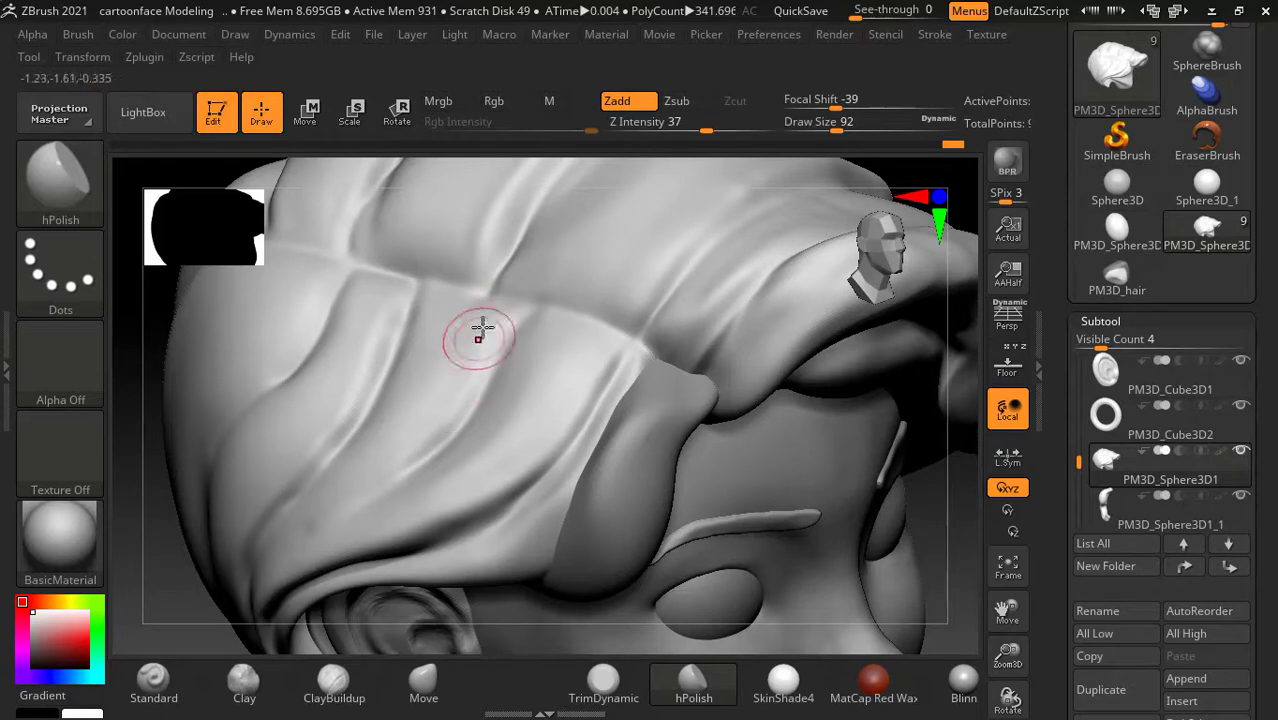
# Step: Build up clay along the hair strand's crease over the forehead with ClayBuildup
pyautogui.click(336, 697)
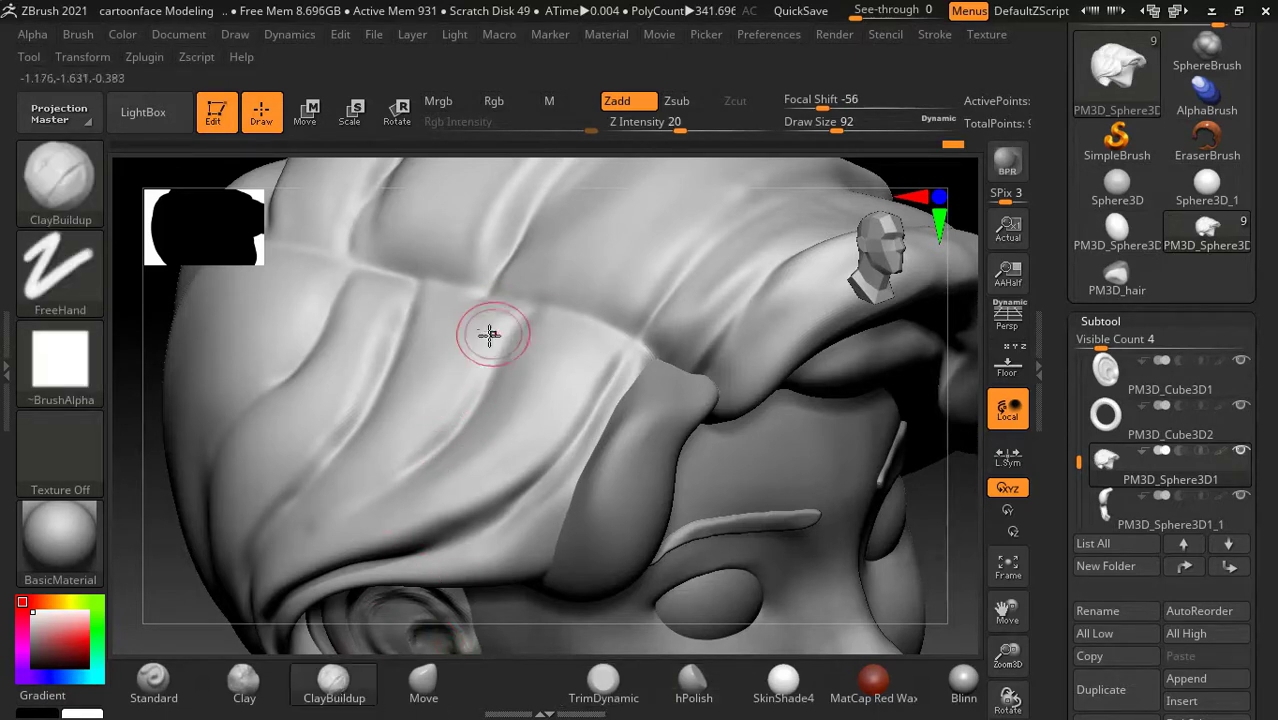
pyautogui.moveTo(448, 408); pyautogui.dragTo(491, 314)
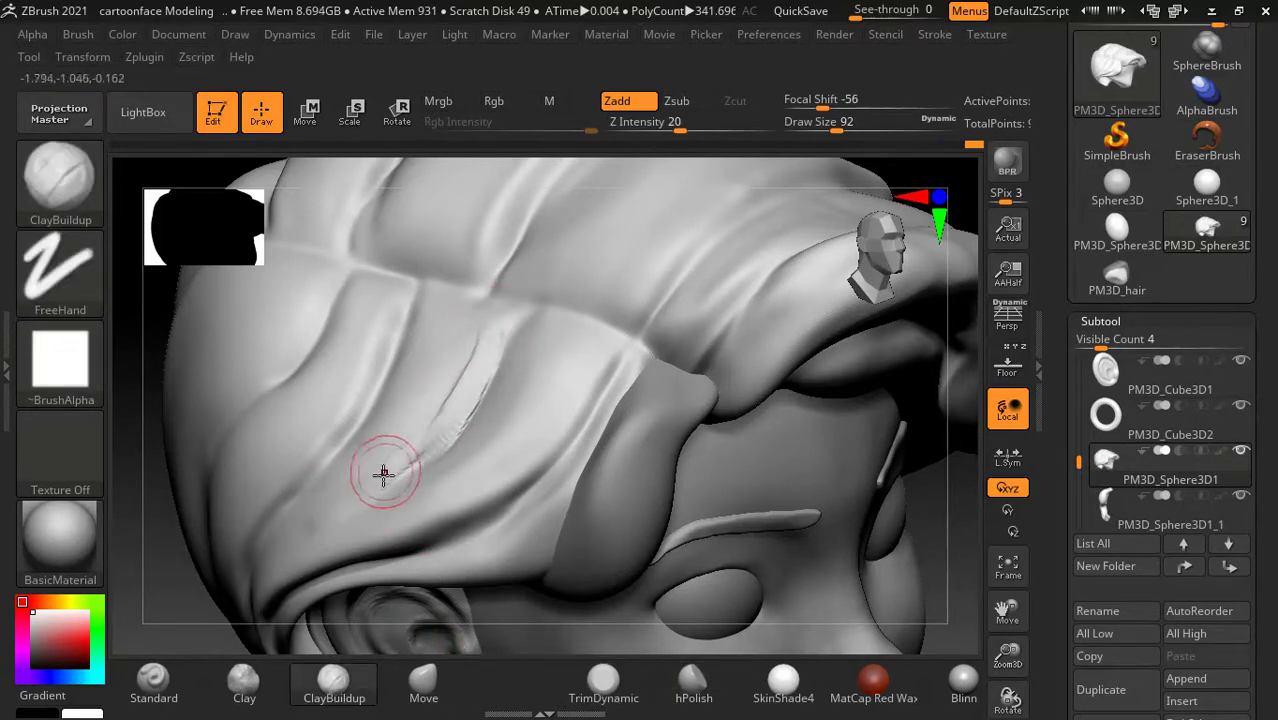
pyautogui.moveTo(469, 383)
pyautogui.mouseDown()
pyautogui.moveTo(465, 337)
pyautogui.moveTo(485, 300)
pyautogui.moveTo(465, 348)
pyautogui.moveTo(469, 408)
pyautogui.mouseUp()
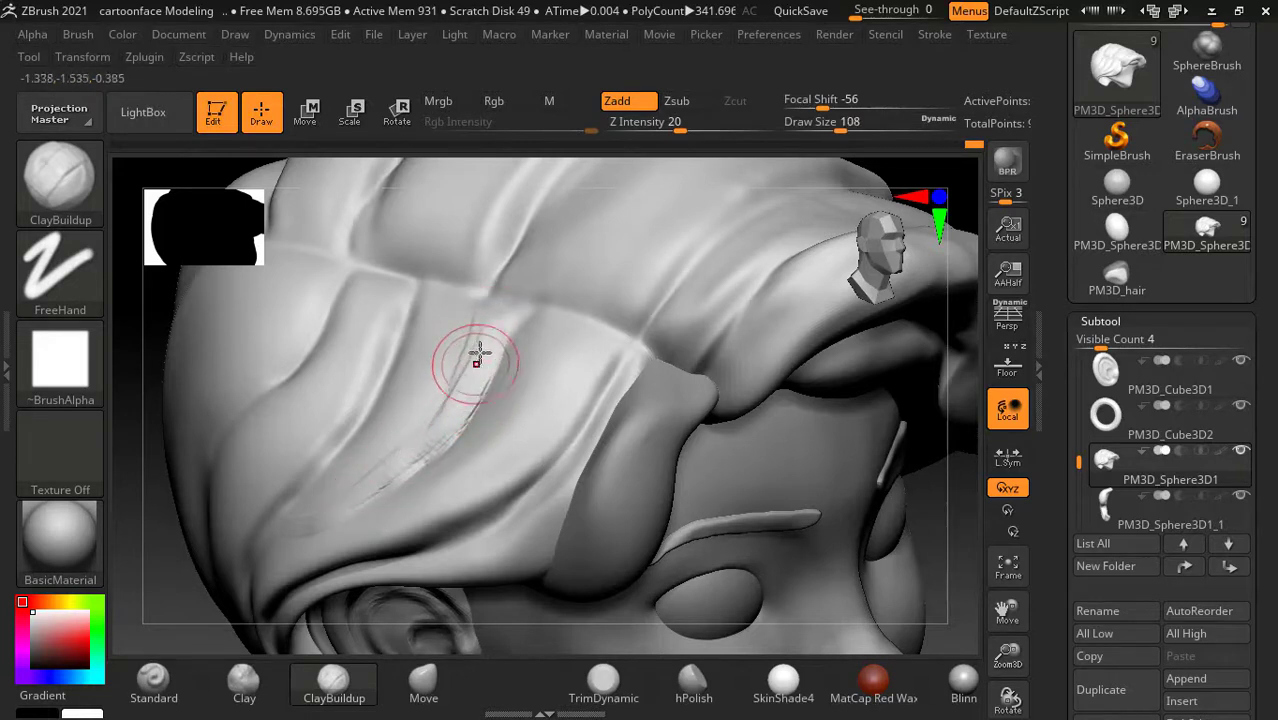
# Step: Smooth the new crease streaks so they blend, then select the Standard brush
pyautogui.press('shift')
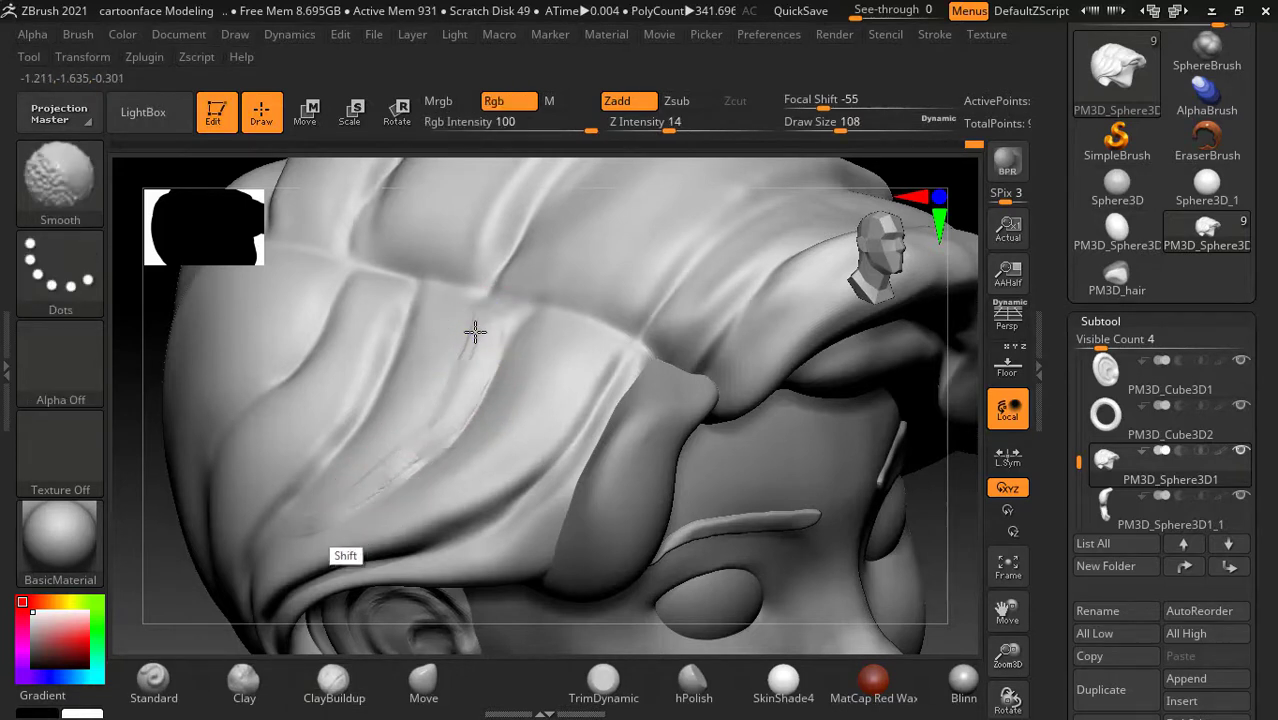
pyautogui.keyDown('shift'); pyautogui.moveTo(475, 332); pyautogui.dragTo(417, 414); pyautogui.keyUp('shift')
pyautogui.keyDown('shift'); pyautogui.moveTo(471, 334); pyautogui.dragTo(427, 415); pyautogui.keyUp('shift')
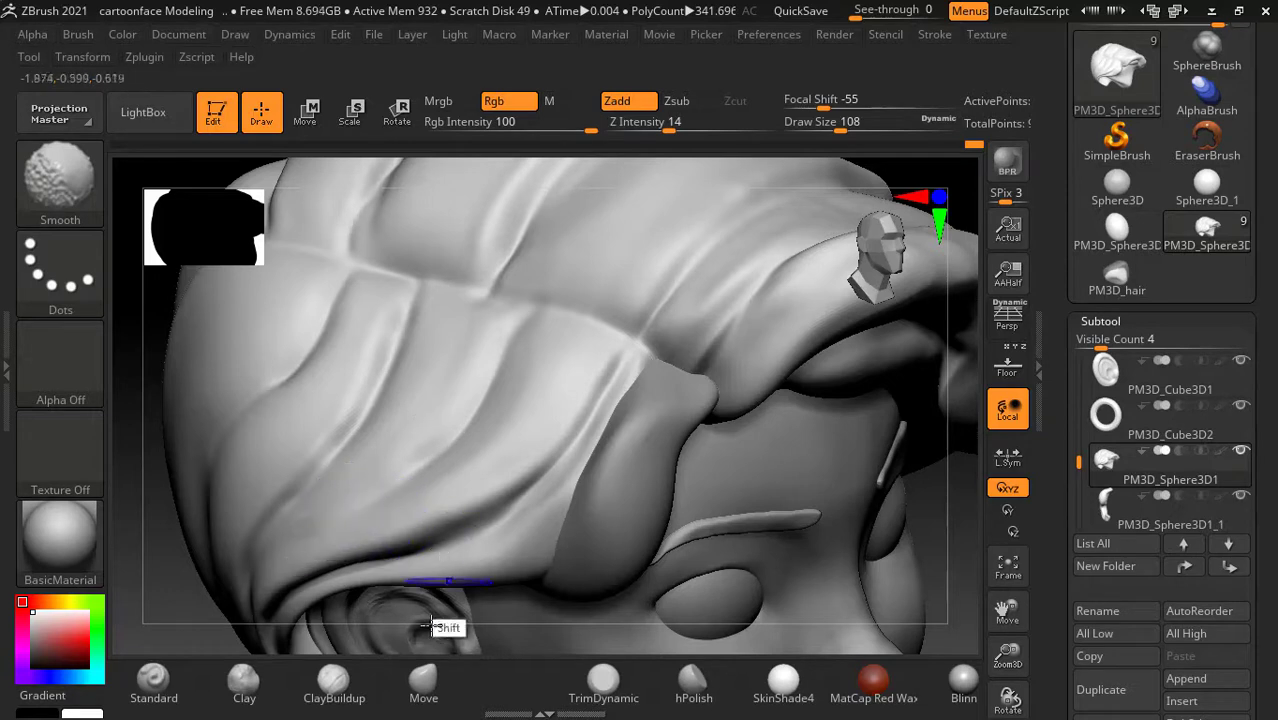
pyautogui.click(153, 682)
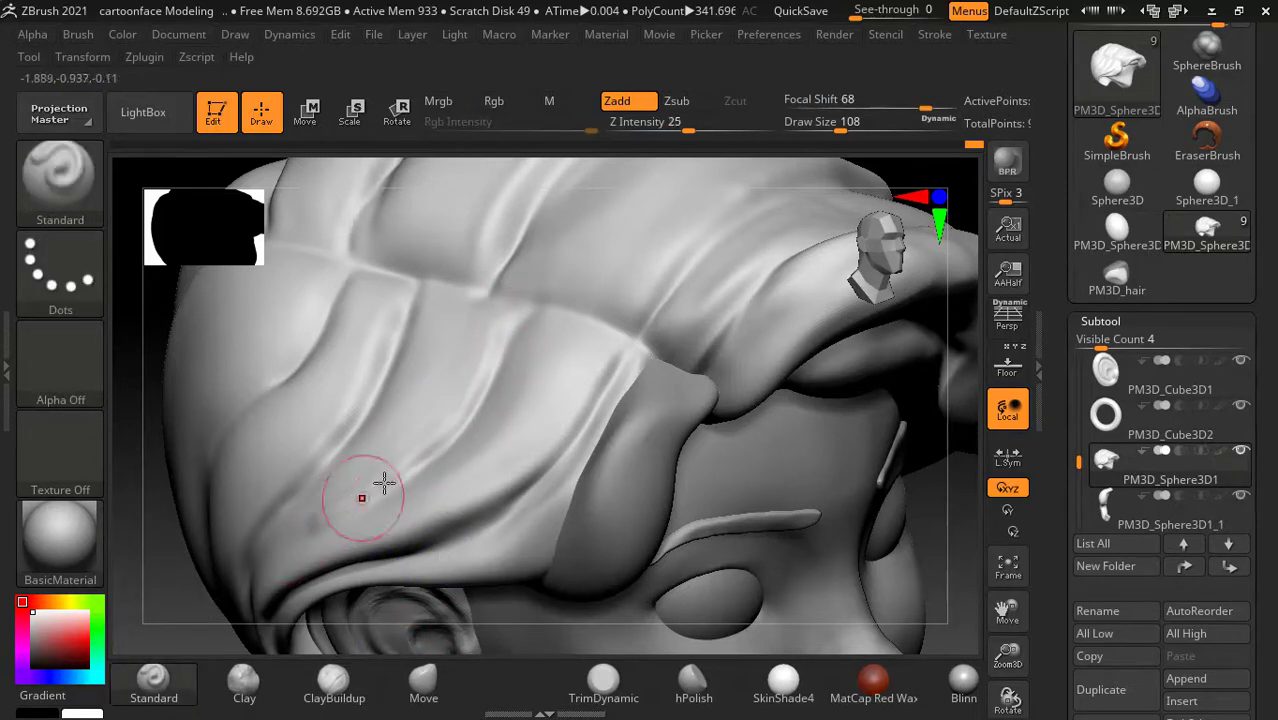
# Step: Smooth the rough areas of the hair strands on the side of the head
pyautogui.moveTo(961, 557); pyautogui.dragTo(847, 543)
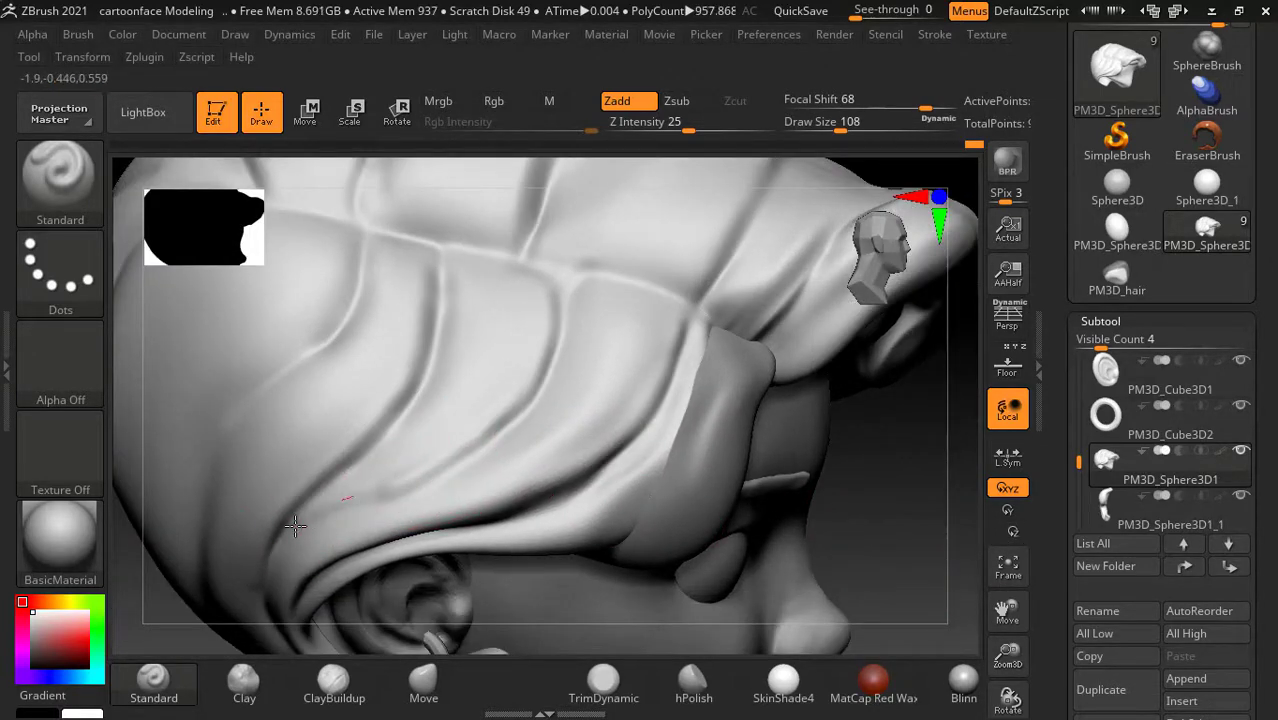
pyautogui.press('shift')
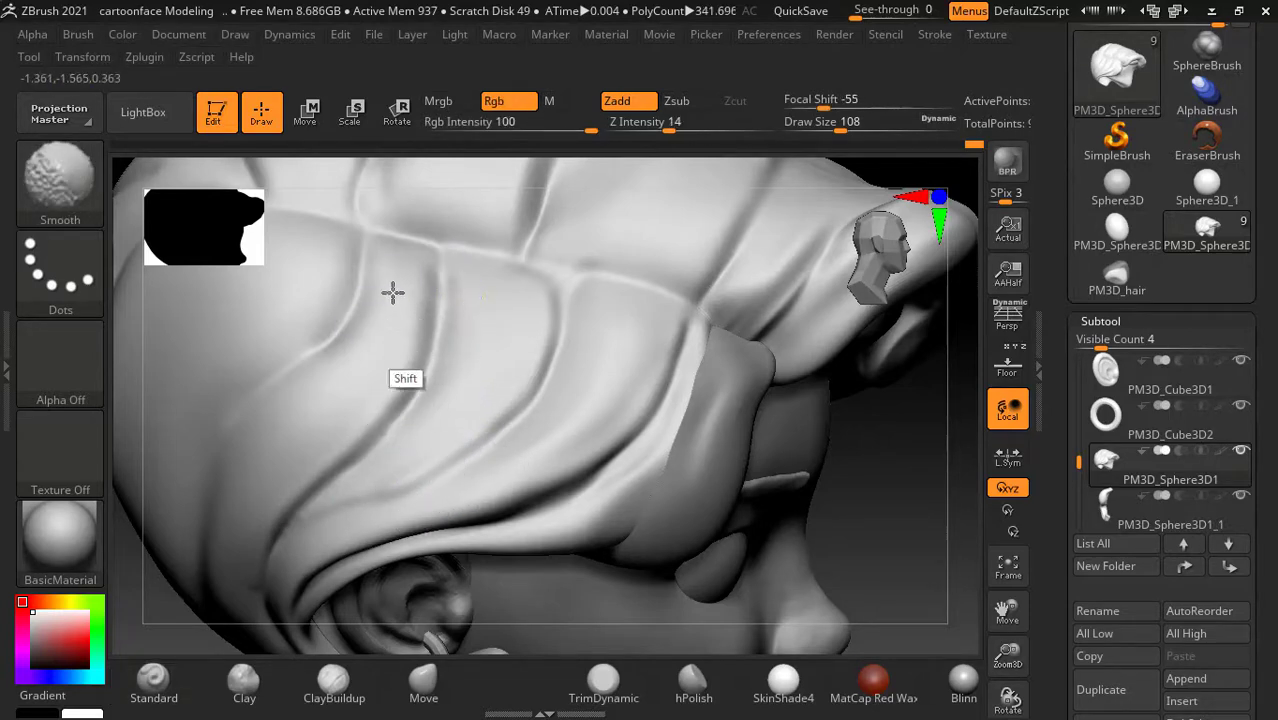
pyautogui.moveTo(863, 460); pyautogui.dragTo(930, 517)
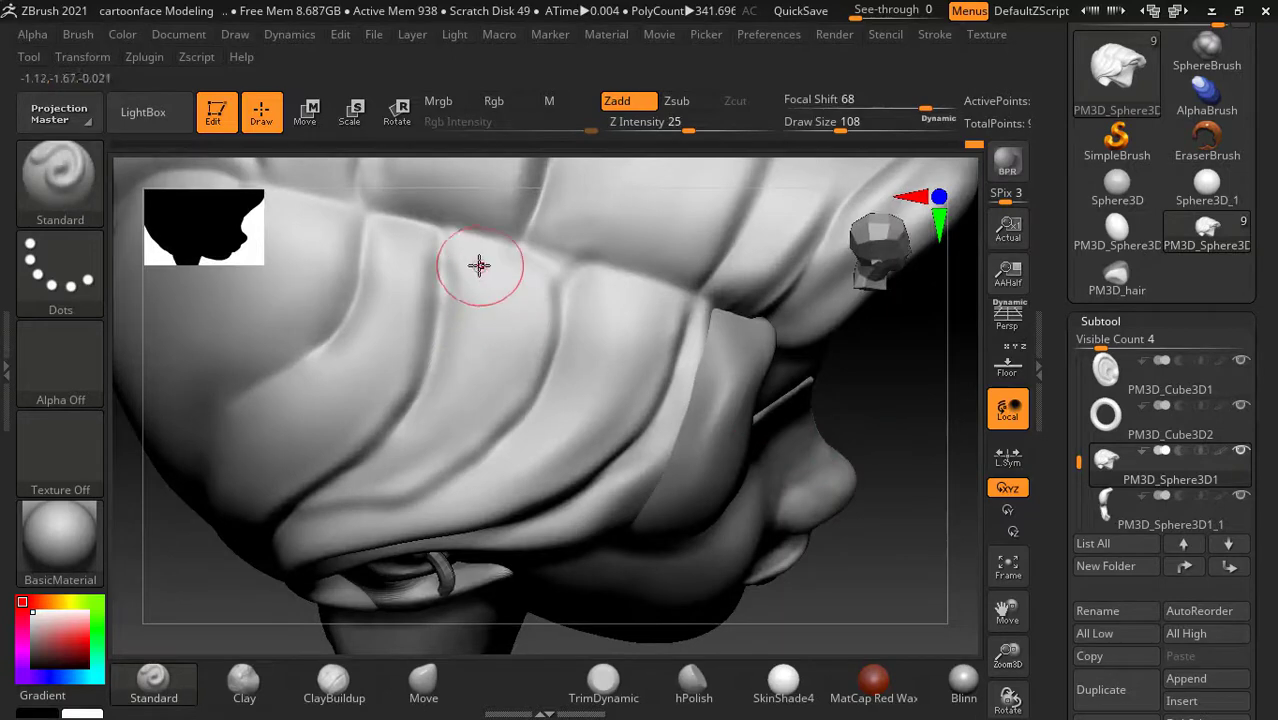
pyautogui.moveTo(707, 385); pyautogui.dragTo(663, 336, button='right')
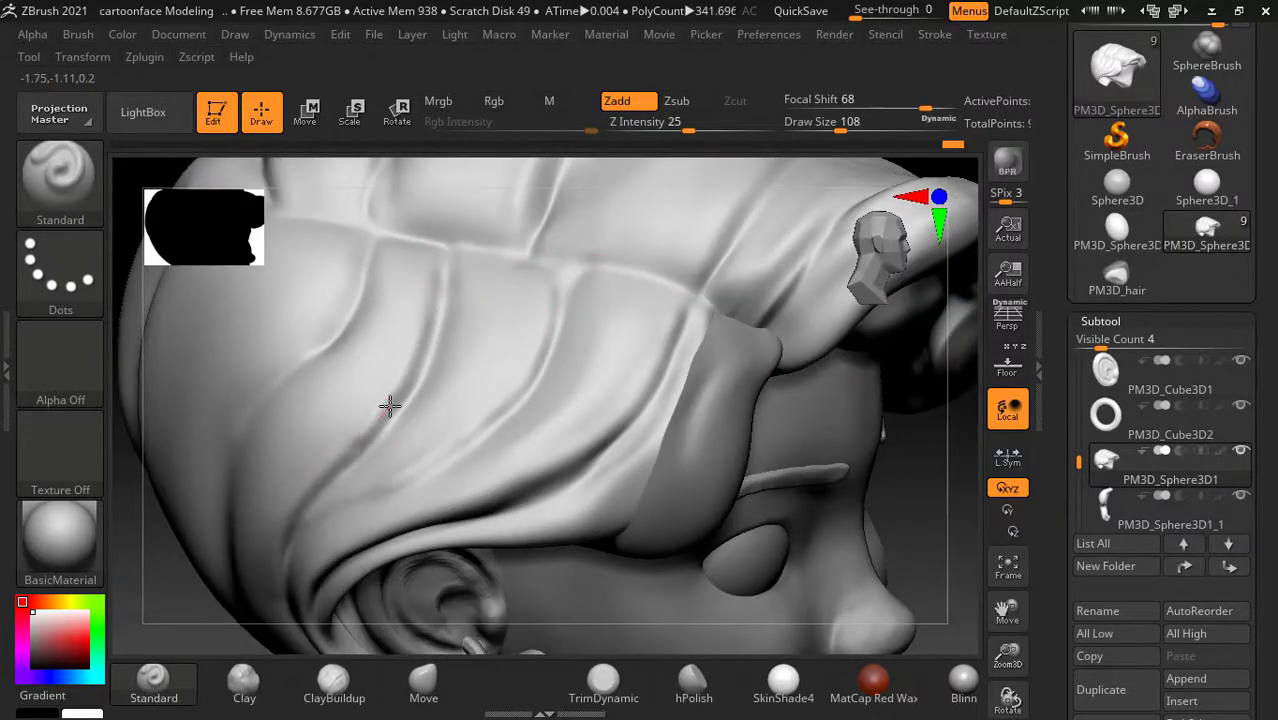
pyautogui.press('shift')
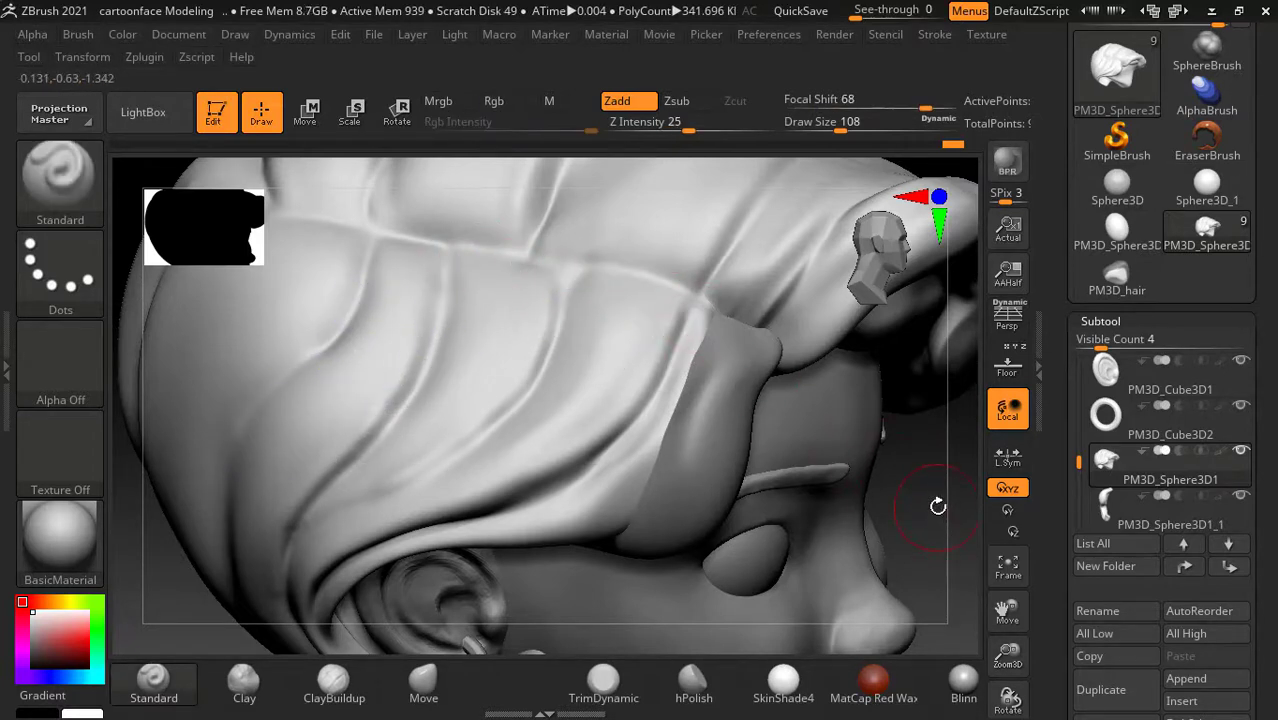
pyautogui.press('f')
pyautogui.moveTo(913, 519)
pyautogui.mouseDown()
pyautogui.moveTo(910, 476)
pyautogui.moveTo(901, 550)
pyautogui.mouseUp()
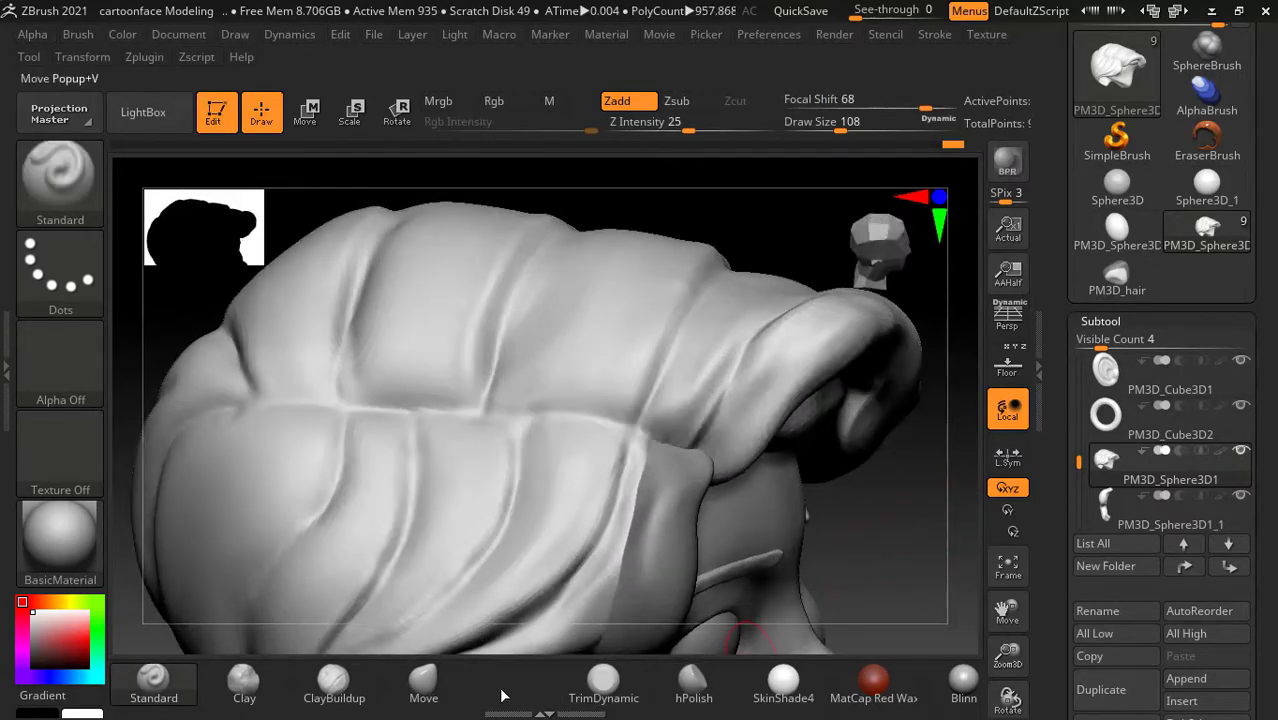
# Step: Polish the hair locks flat with hPolish from below and the front
pyautogui.click(693, 684)
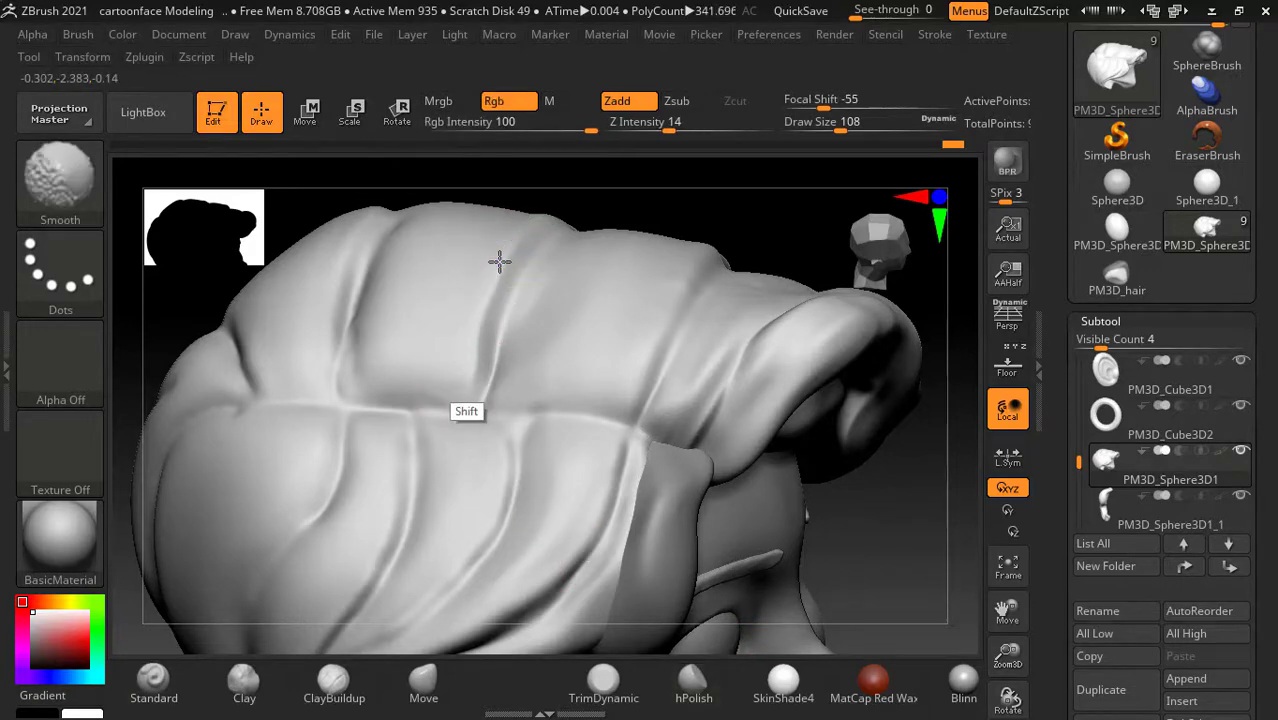
pyautogui.moveTo(679, 205)
pyautogui.keyDown('alt'); pyautogui.mouseDown()
pyautogui.moveTo(703, 228)
pyautogui.moveTo(705, 271)
pyautogui.mouseUp(); pyautogui.keyUp('alt')
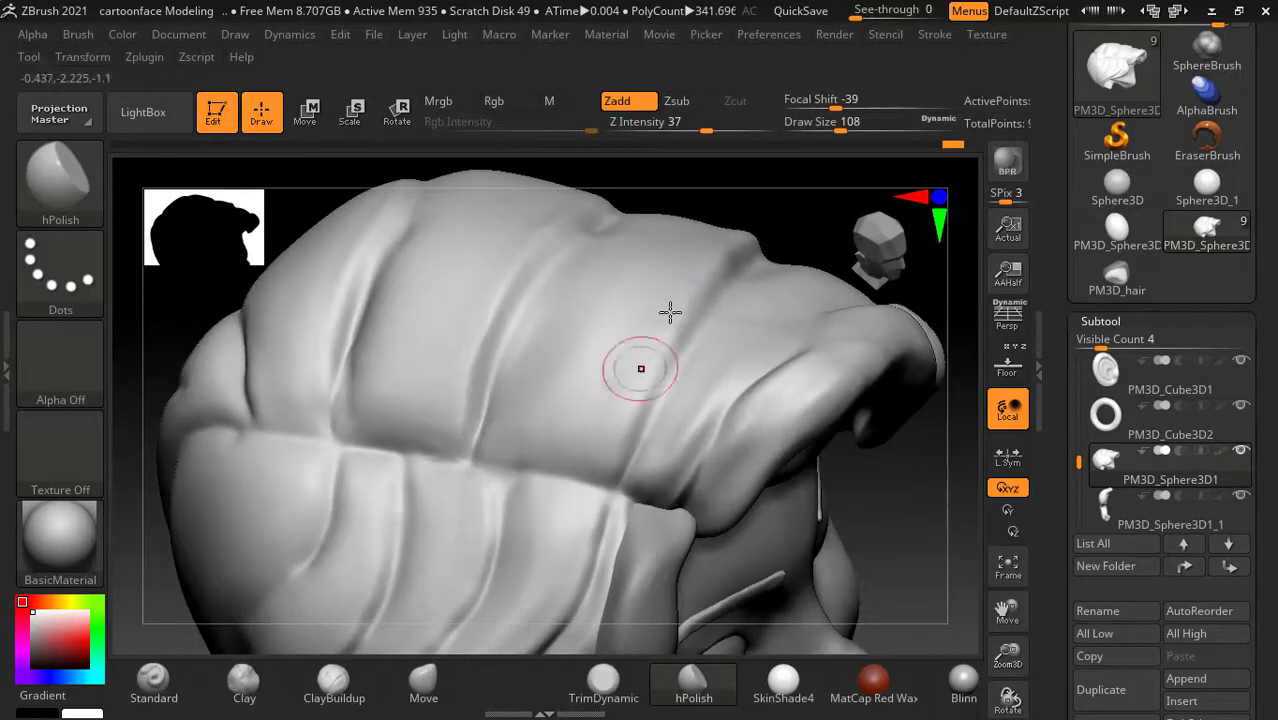
pyautogui.press('shift')
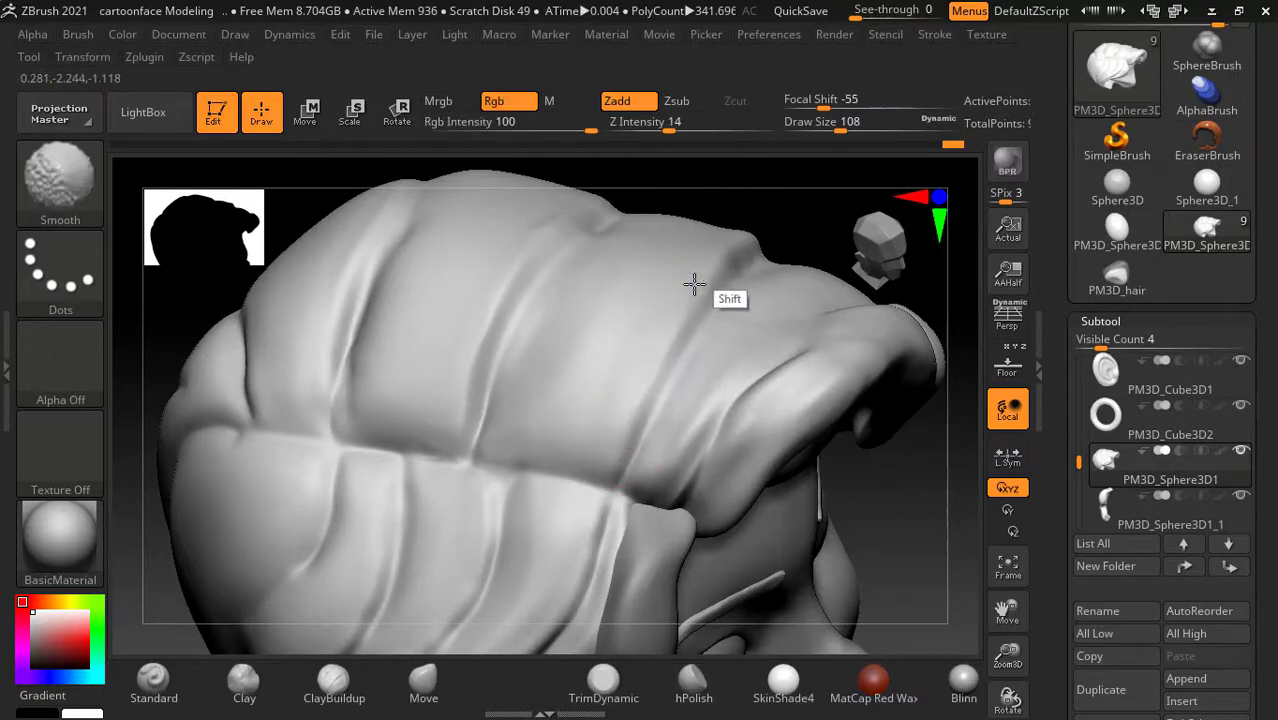
pyautogui.moveTo(694, 284)
pyautogui.mouseDown(button='right')
pyautogui.moveTo(434, 285)
pyautogui.moveTo(458, 314)
pyautogui.mouseUp(button='right')
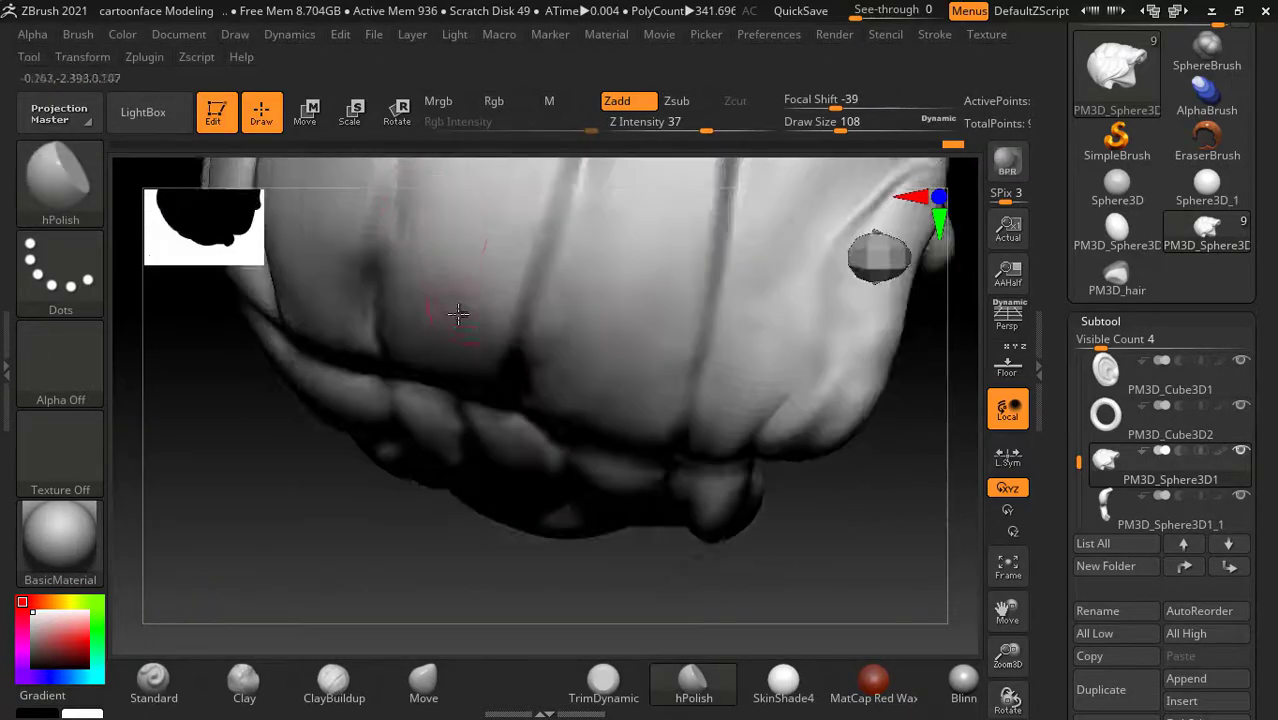
pyautogui.moveTo(522, 556)
pyautogui.mouseDown()
pyautogui.moveTo(845, 508)
pyautogui.moveTo(933, 528)
pyautogui.moveTo(873, 456)
pyautogui.moveTo(856, 456)
pyautogui.moveTo(929, 459)
pyautogui.moveTo(877, 403)
pyautogui.mouseUp()
# Step: Choose the Pinch brush and stroke along a hair strand groove
pyautogui.press('b')
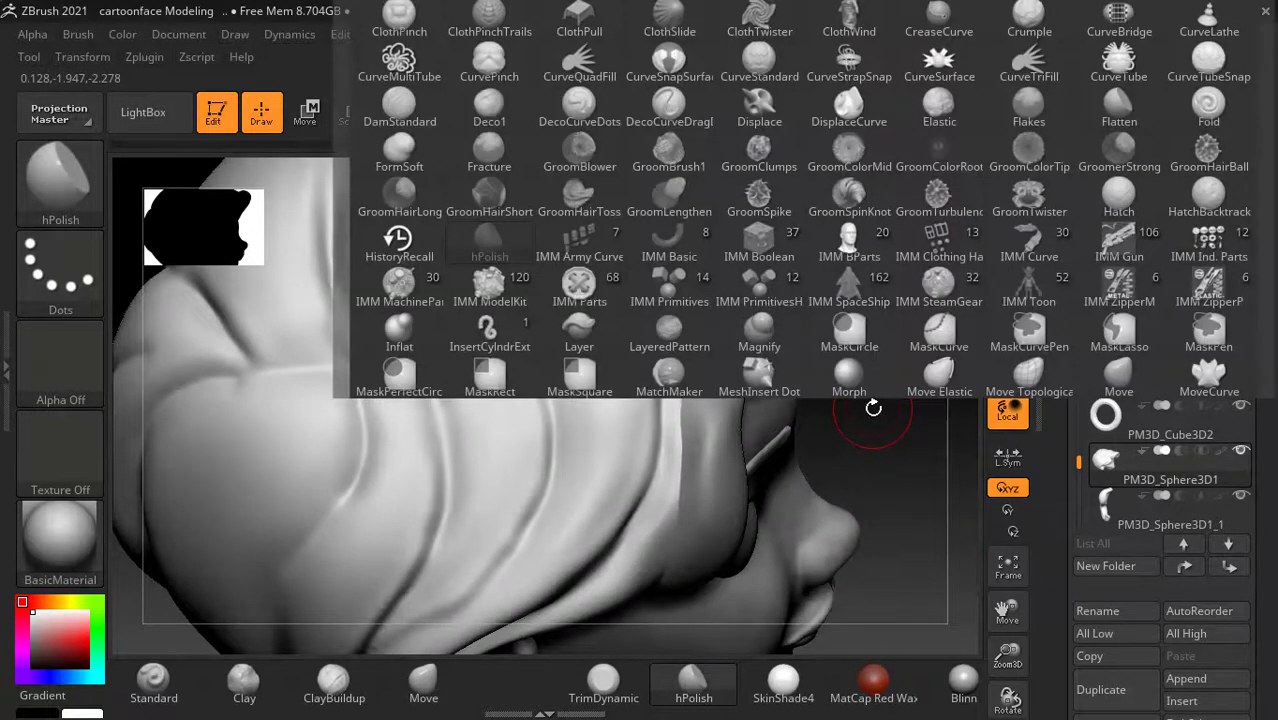
pyautogui.press('Escape')
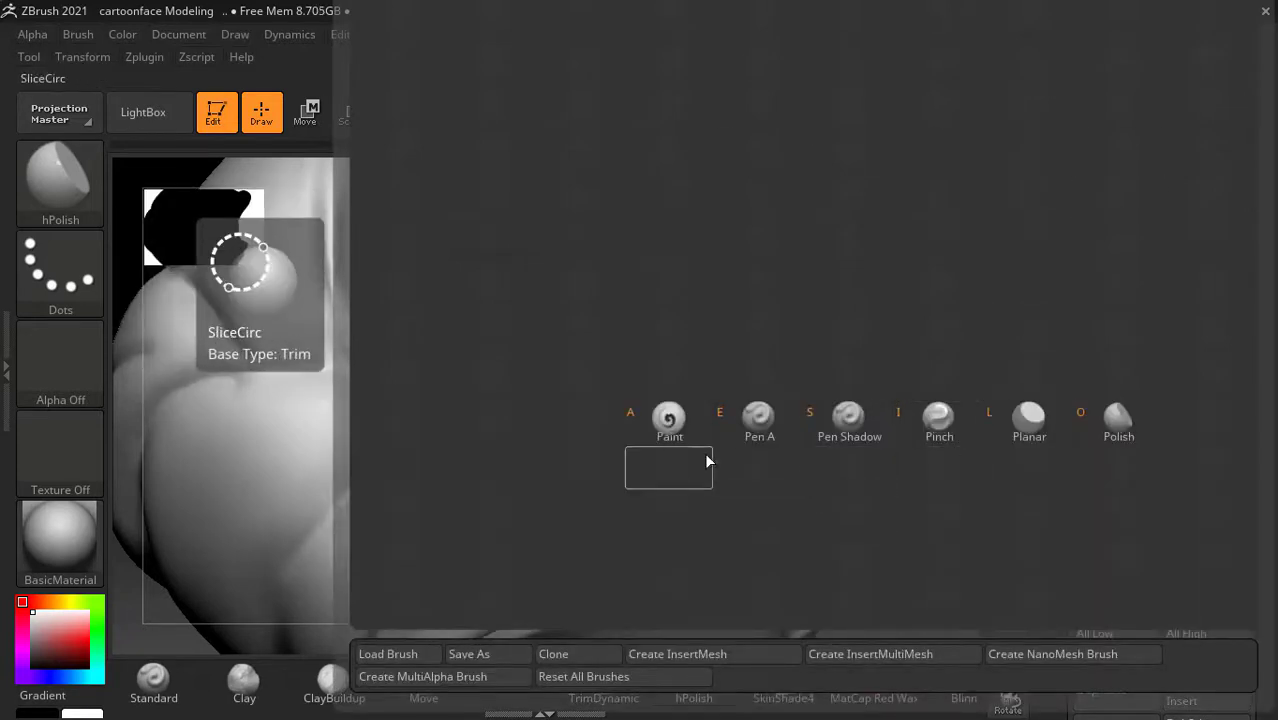
pyautogui.click(938, 418)
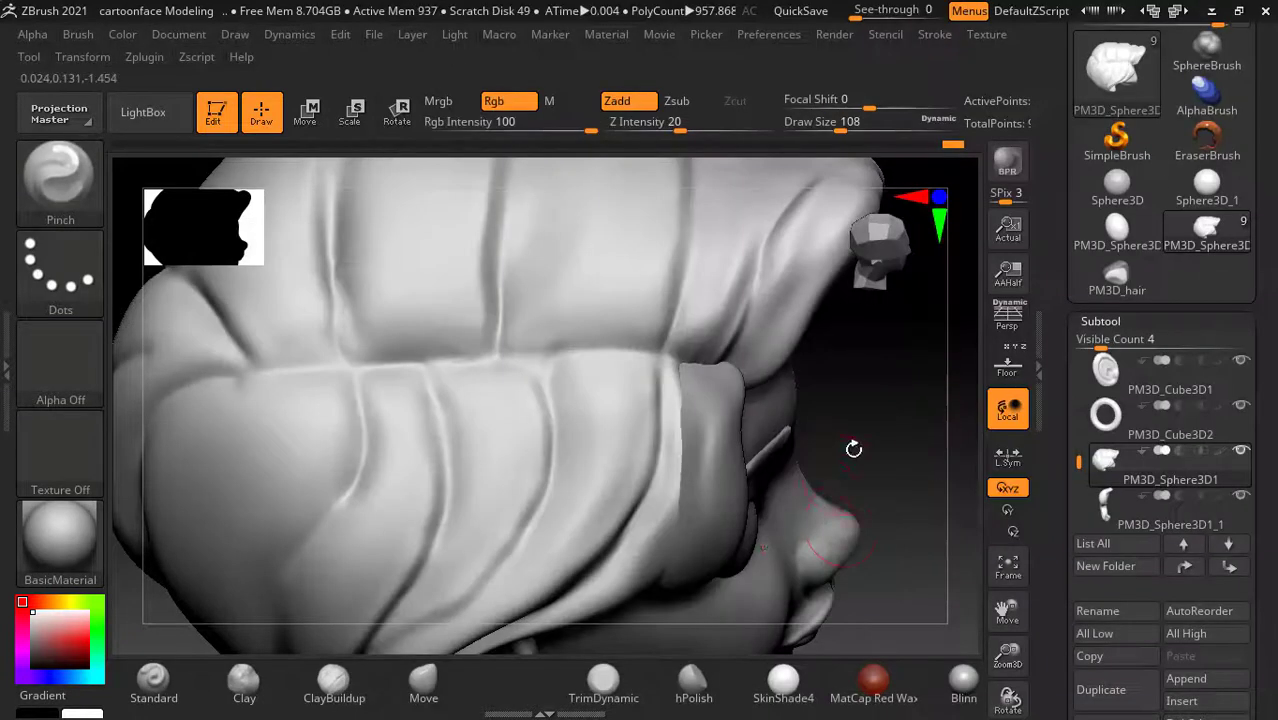
pyautogui.moveTo(853, 449)
pyautogui.keyDown('alt'); pyautogui.mouseDown()
pyautogui.moveTo(878, 441)
pyautogui.moveTo(900, 457)
pyautogui.moveTo(600, 440)
pyautogui.mouseUp(); pyautogui.keyUp('alt')
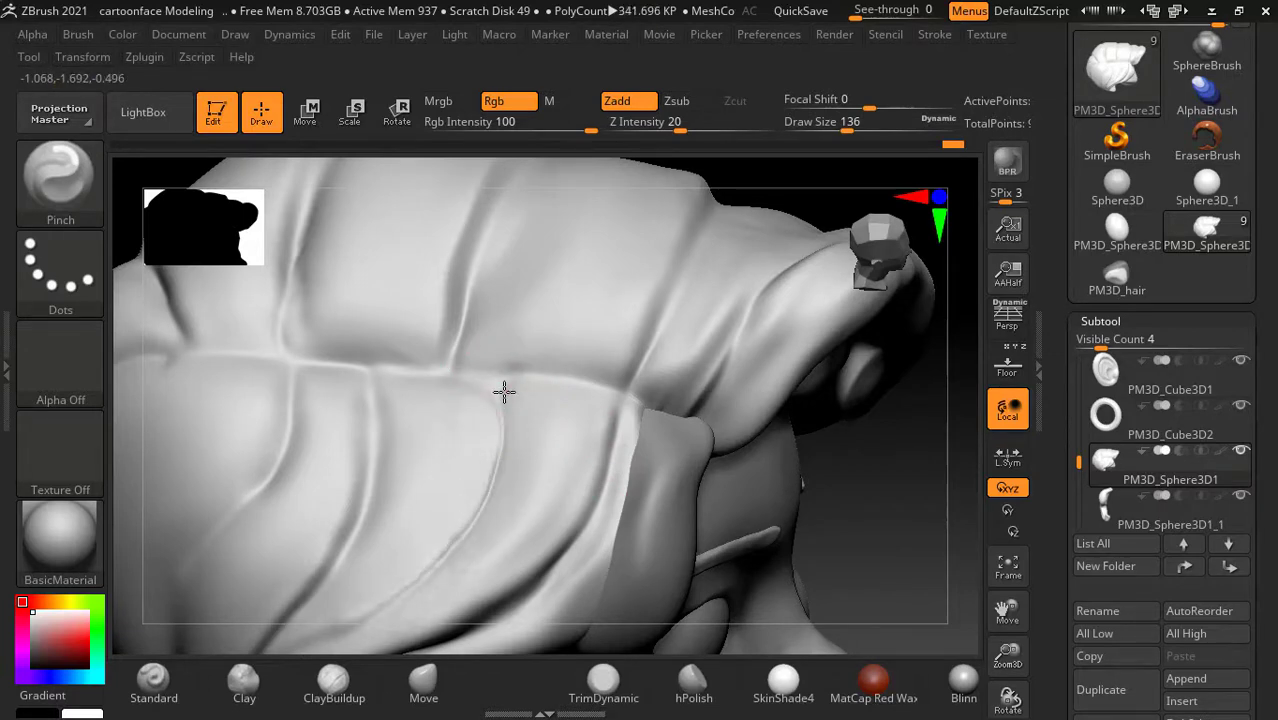
pyautogui.moveTo(890, 540); pyautogui.dragTo(930, 514)
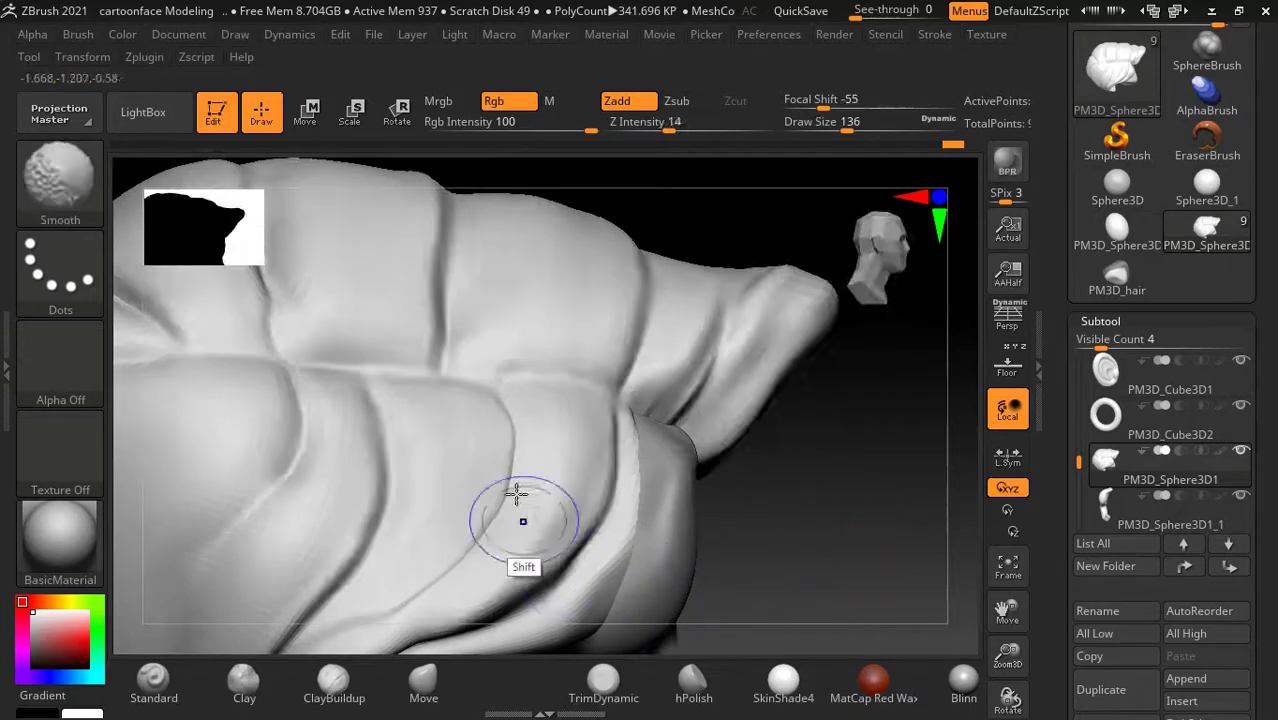
pyautogui.keyDown('shift'); pyautogui.moveTo(516, 492); pyautogui.dragTo(518, 413); pyautogui.keyUp('shift')
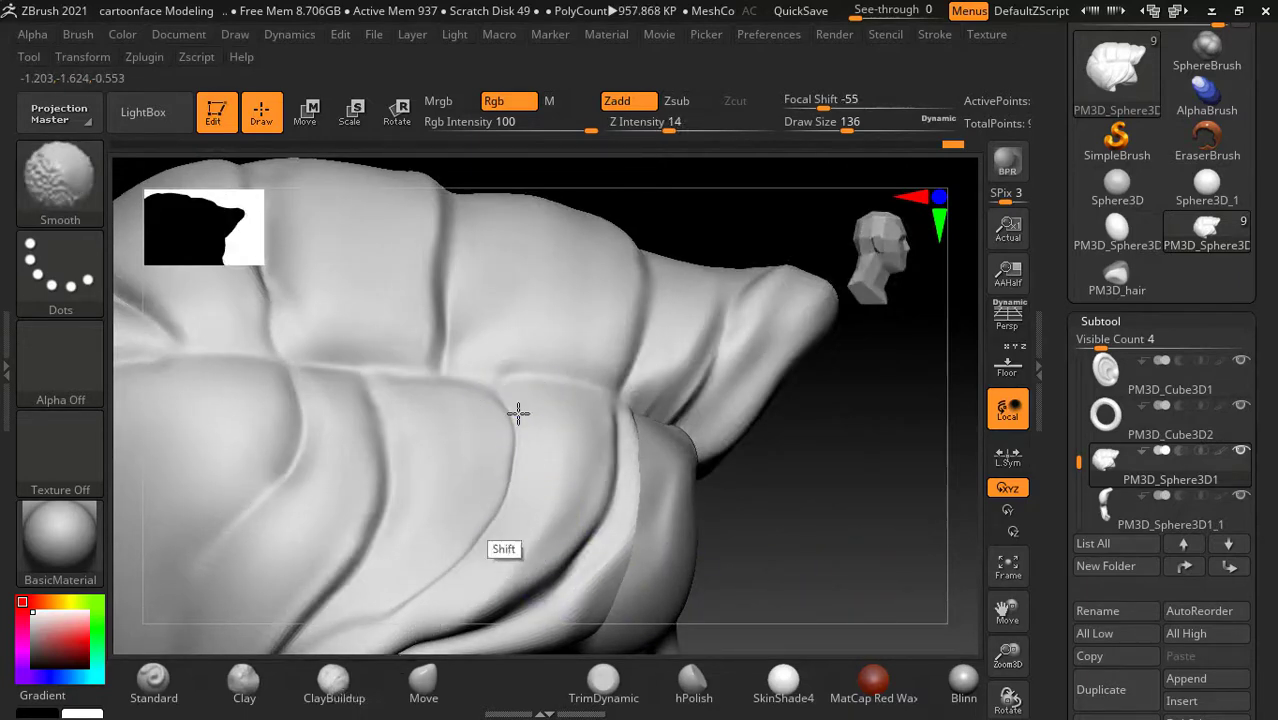
# Step: Sharpen the groove along the hair crease from a side view, then inspect from above
pyautogui.moveTo(870, 480); pyautogui.dragTo(835, 494)
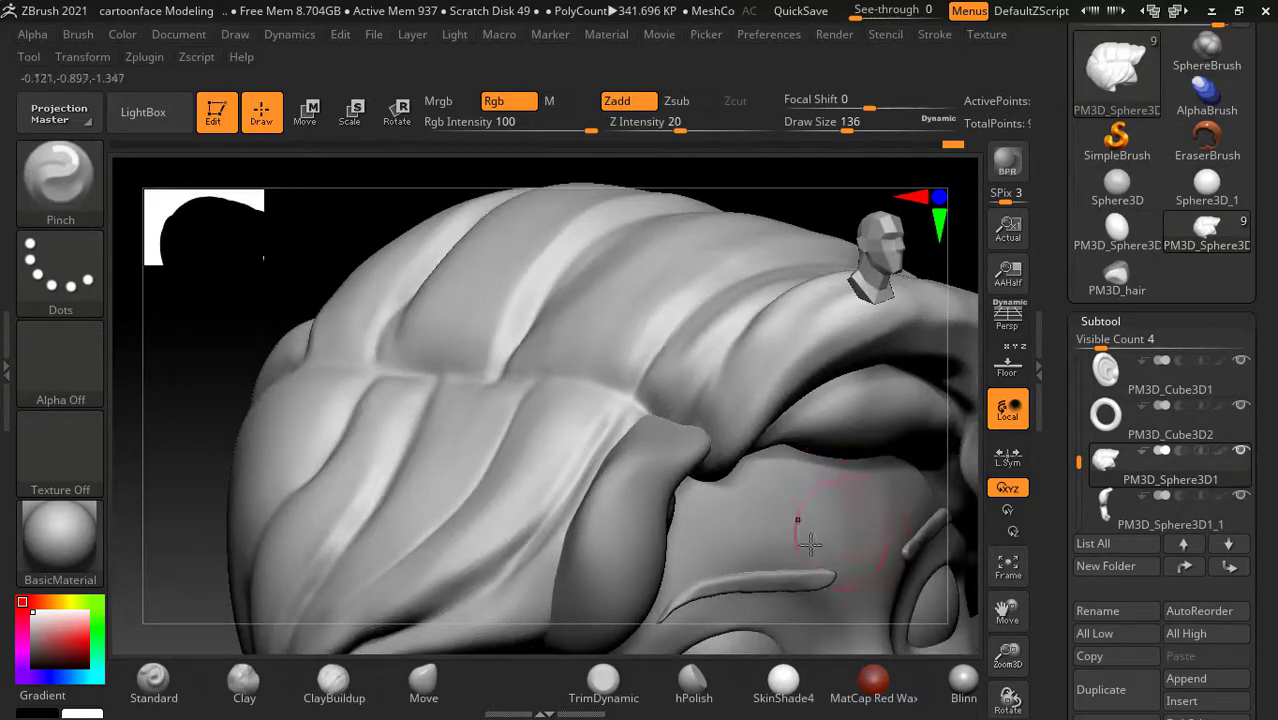
pyautogui.moveTo(345, 223); pyautogui.dragTo(505, 283)
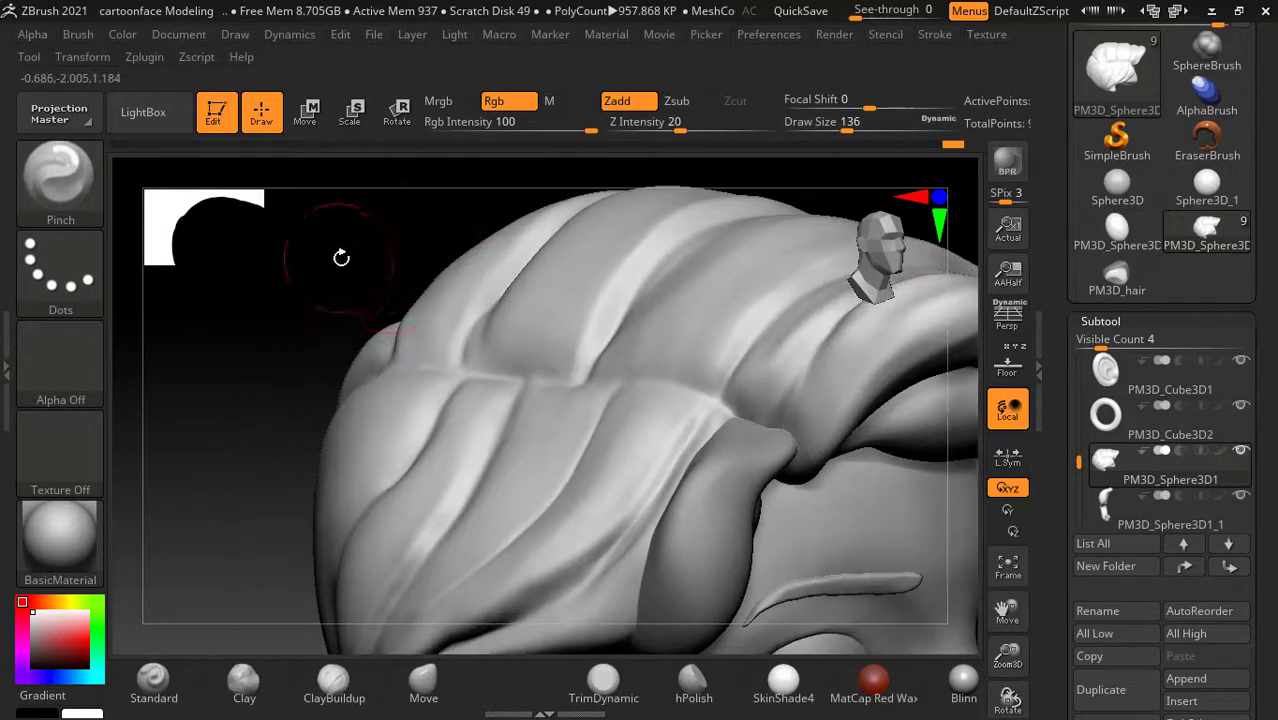
pyautogui.moveTo(342, 257); pyautogui.dragTo(513, 472)
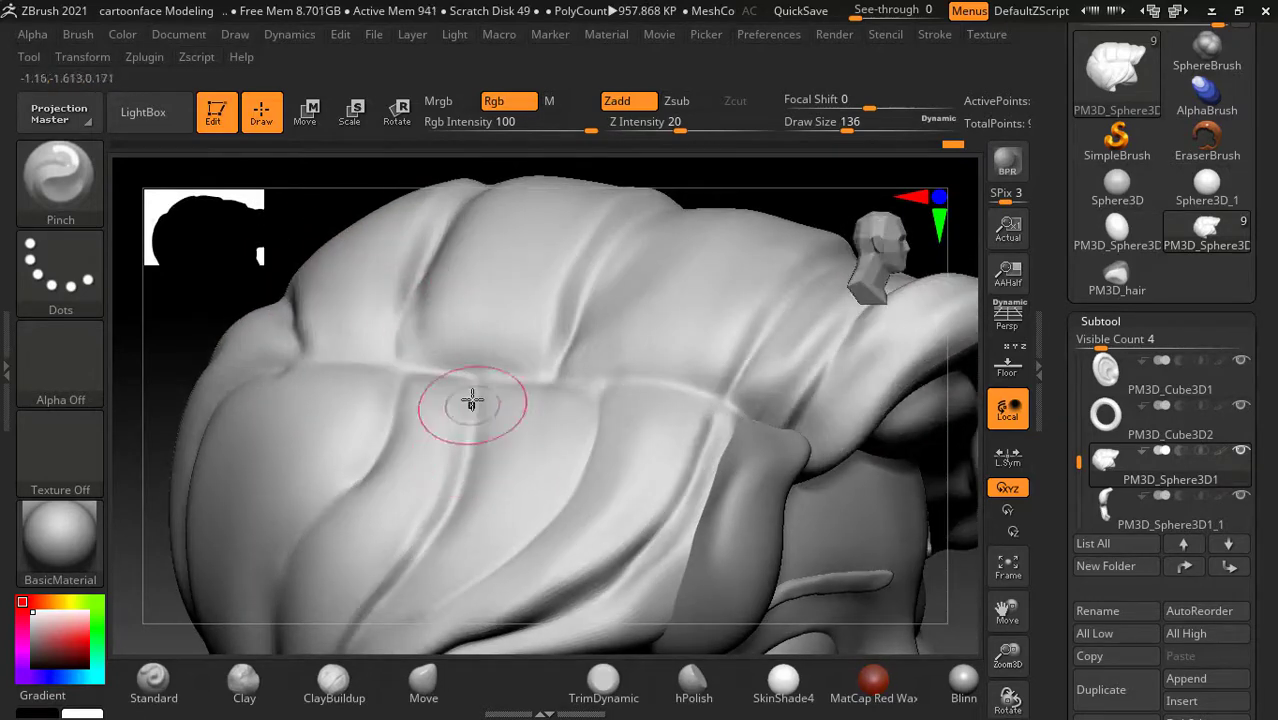
pyautogui.moveTo(472, 398); pyautogui.dragTo(440, 508)
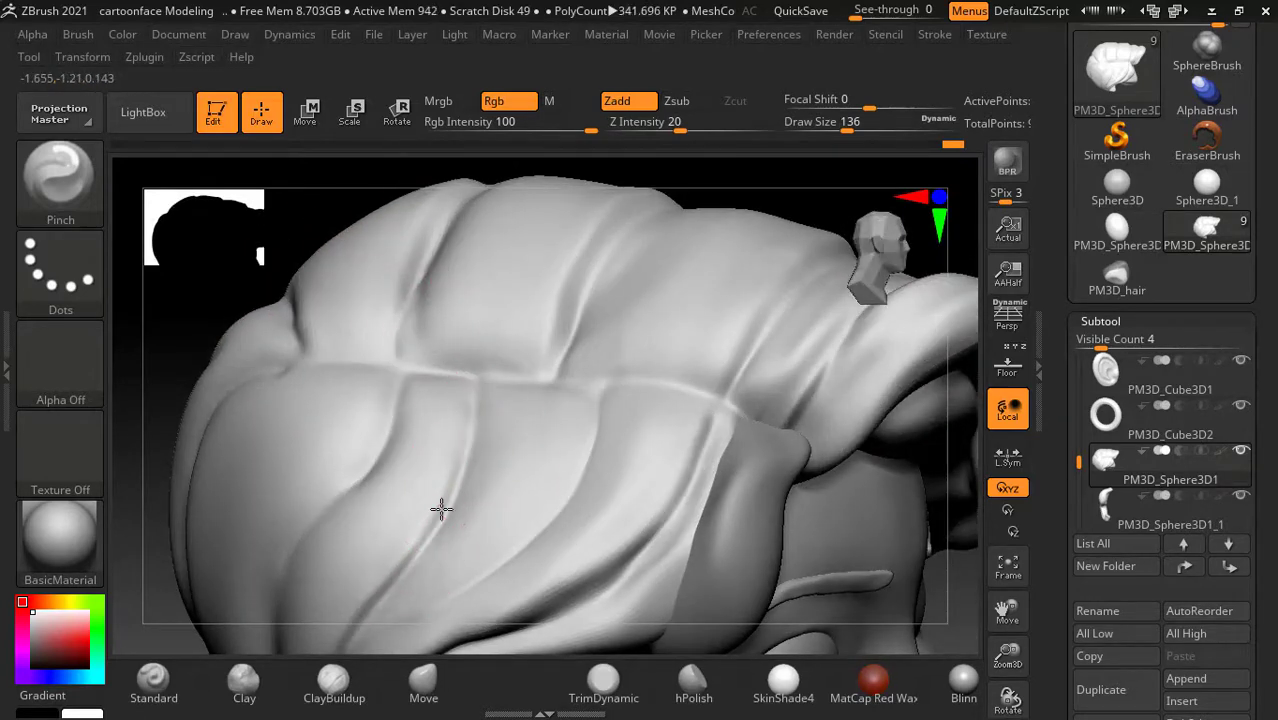
pyautogui.moveTo(342, 208)
pyautogui.mouseDown()
pyautogui.moveTo(308, 365)
pyautogui.moveTo(334, 516)
pyautogui.moveTo(476, 485)
pyautogui.mouseUp()
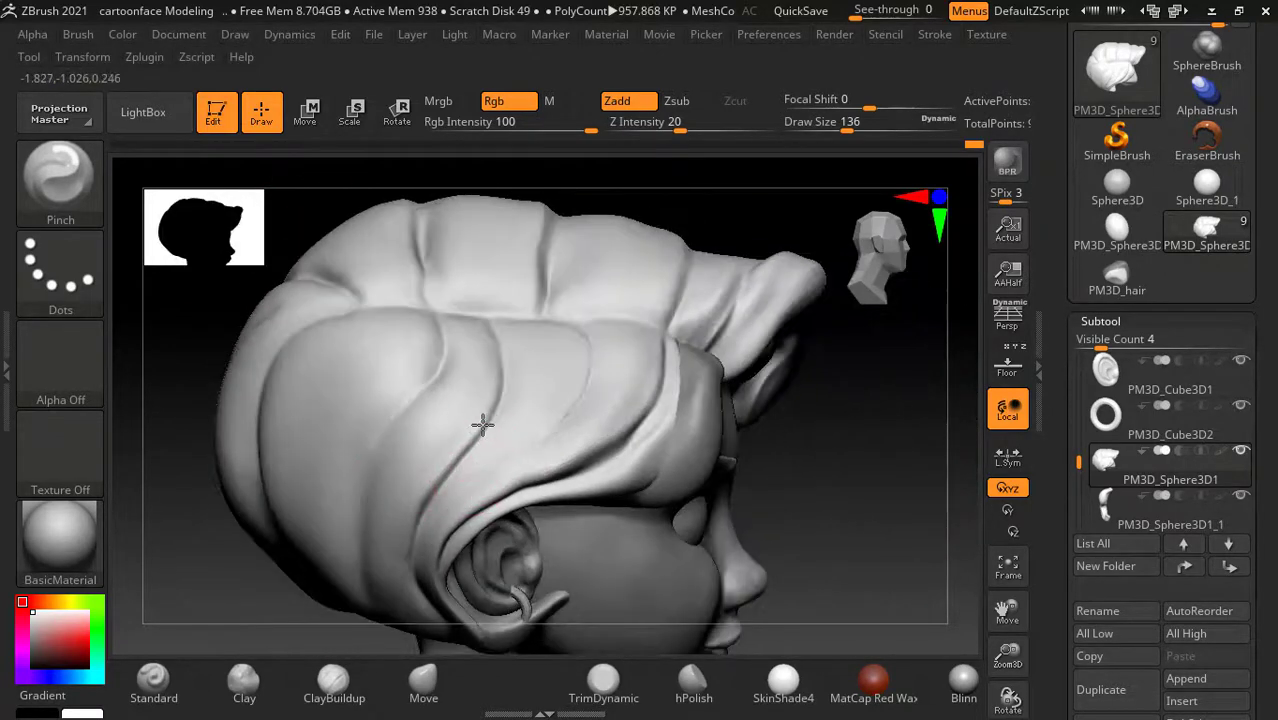
pyautogui.moveTo(800, 522)
pyautogui.mouseDown()
pyautogui.moveTo(853, 531)
pyautogui.moveTo(887, 488)
pyautogui.moveTo(932, 470)
pyautogui.moveTo(551, 428)
pyautogui.mouseUp()
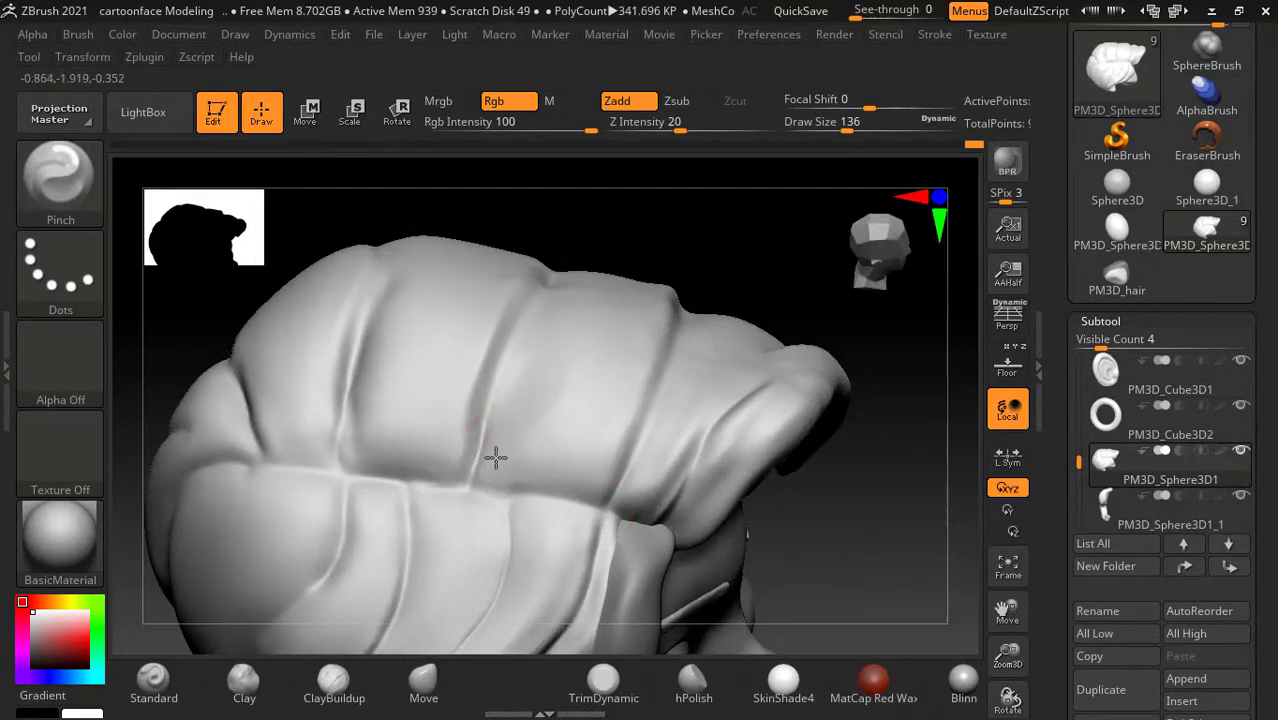
pyautogui.moveTo(679, 223); pyautogui.dragTo(559, 328)
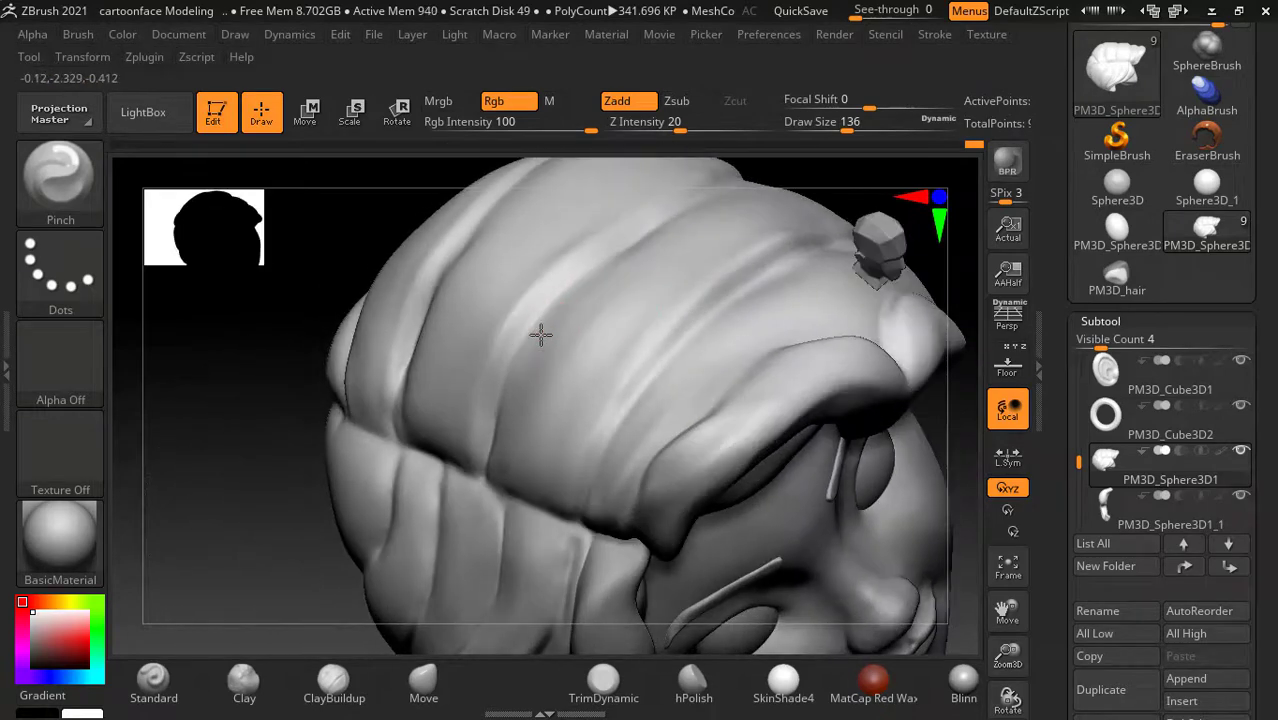
pyautogui.moveTo(839, 228)
pyautogui.mouseDown()
pyautogui.moveTo(770, 214)
pyautogui.moveTo(565, 363)
pyautogui.mouseUp()
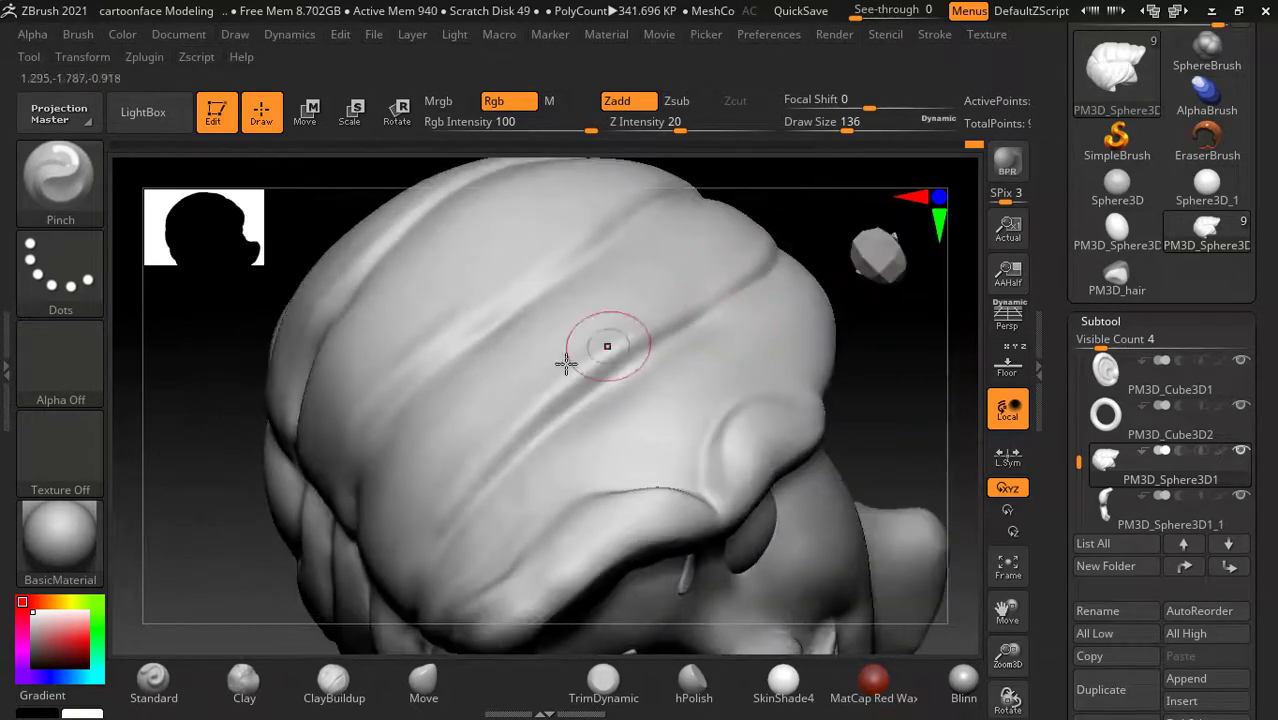
# Step: Inspect the hair grooves from several angles and smooth the back and side hair
pyautogui.moveTo(798, 214); pyautogui.dragTo(838, 188)
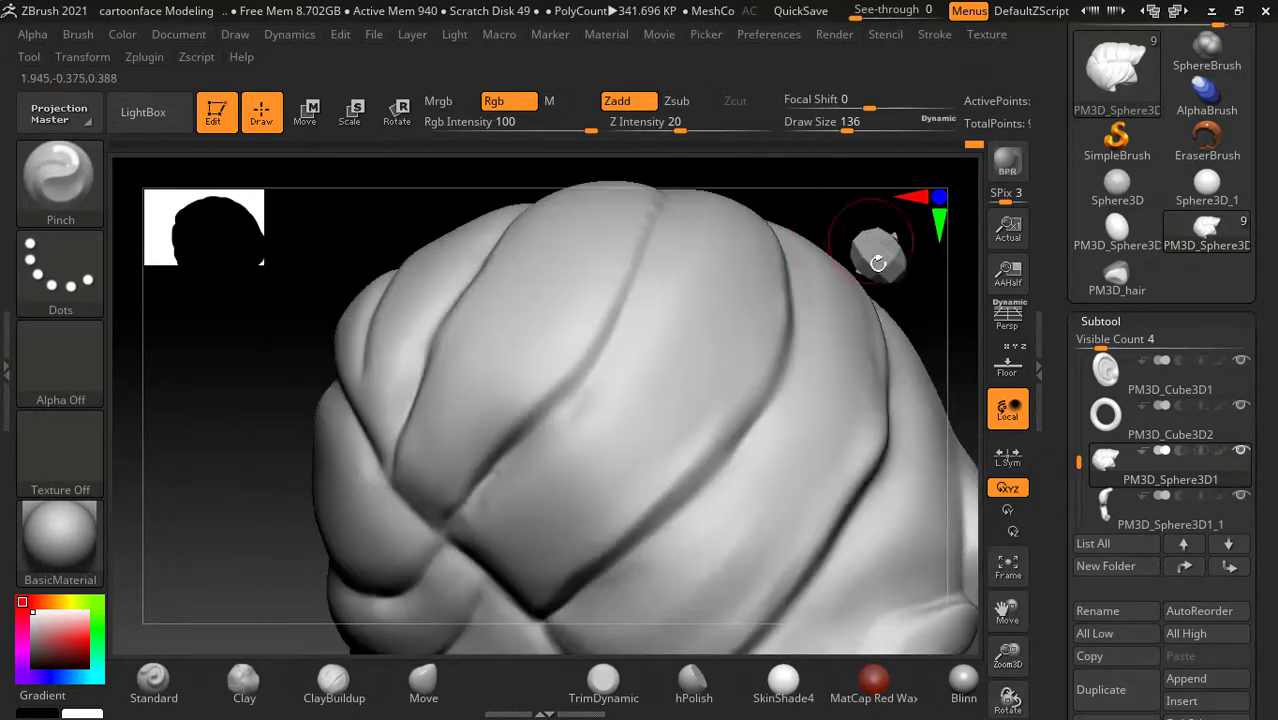
pyautogui.moveTo(878, 263)
pyautogui.mouseDown()
pyautogui.moveTo(824, 200)
pyautogui.moveTo(702, 257)
pyautogui.moveTo(907, 349)
pyautogui.moveTo(526, 465)
pyautogui.mouseUp()
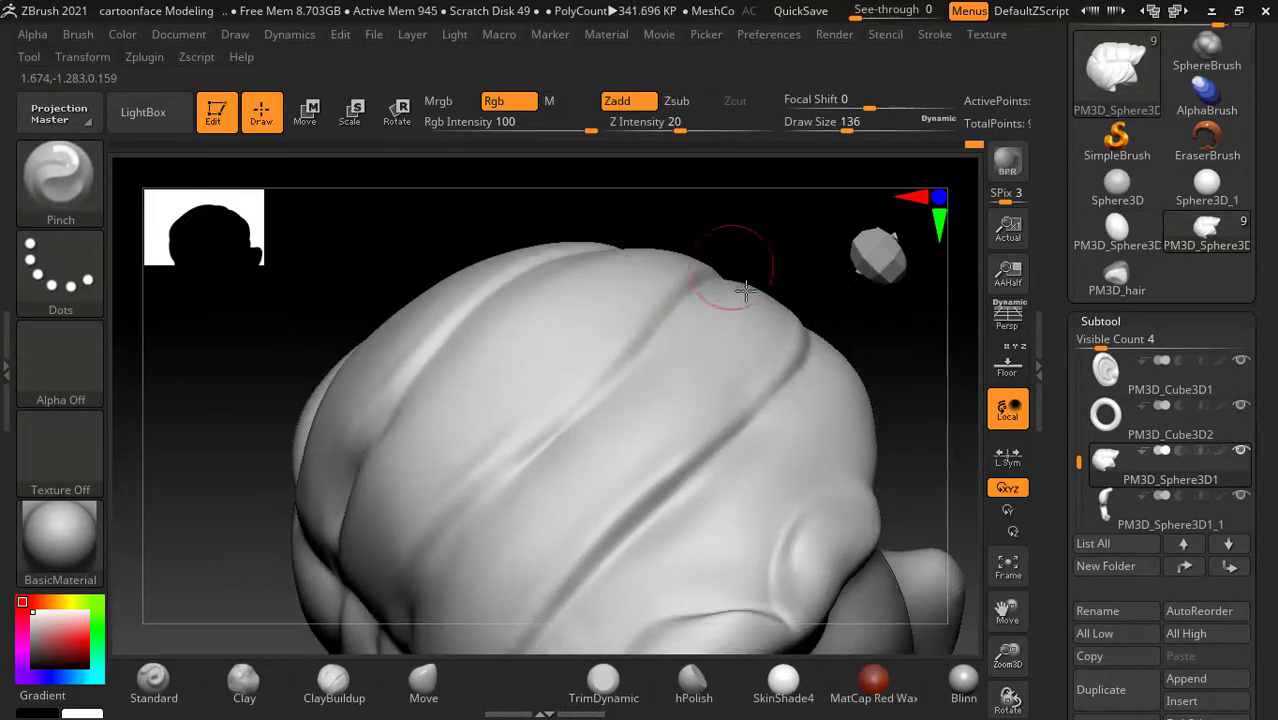
pyautogui.moveTo(745, 290)
pyautogui.mouseDown()
pyautogui.moveTo(984, 391)
pyautogui.moveTo(724, 316)
pyautogui.mouseUp()
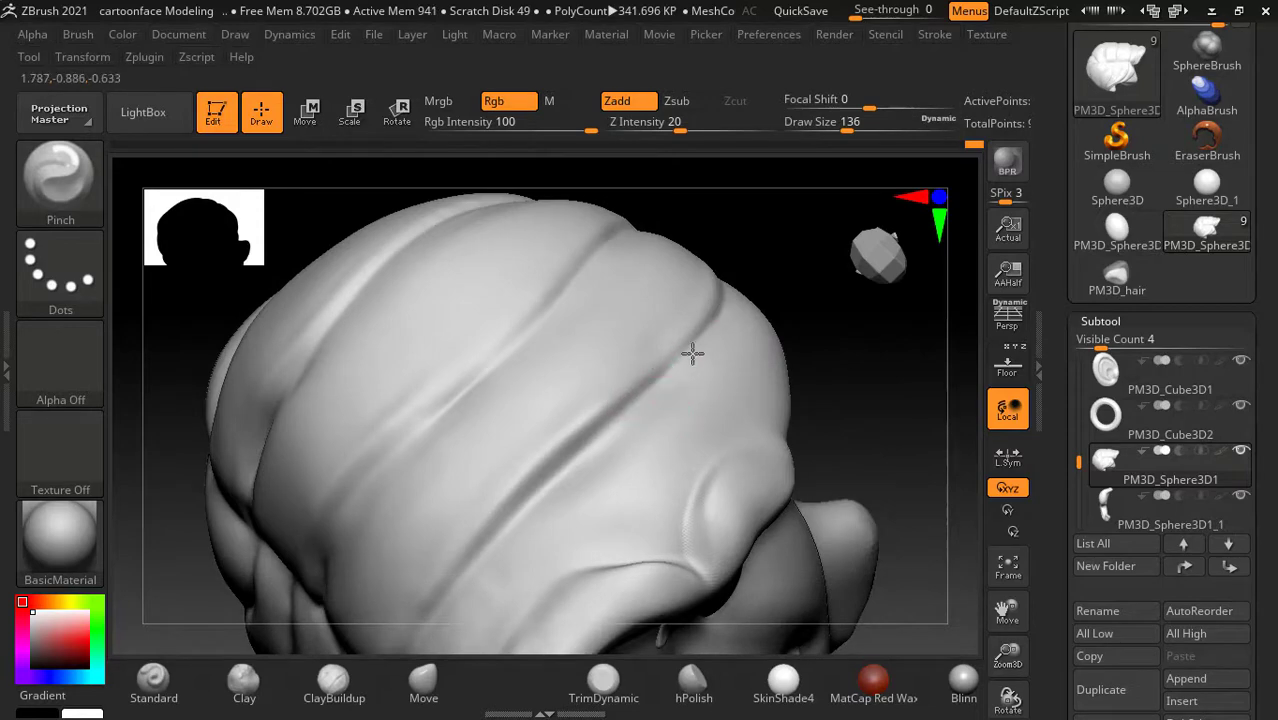
pyautogui.moveTo(838, 407); pyautogui.dragTo(822, 405)
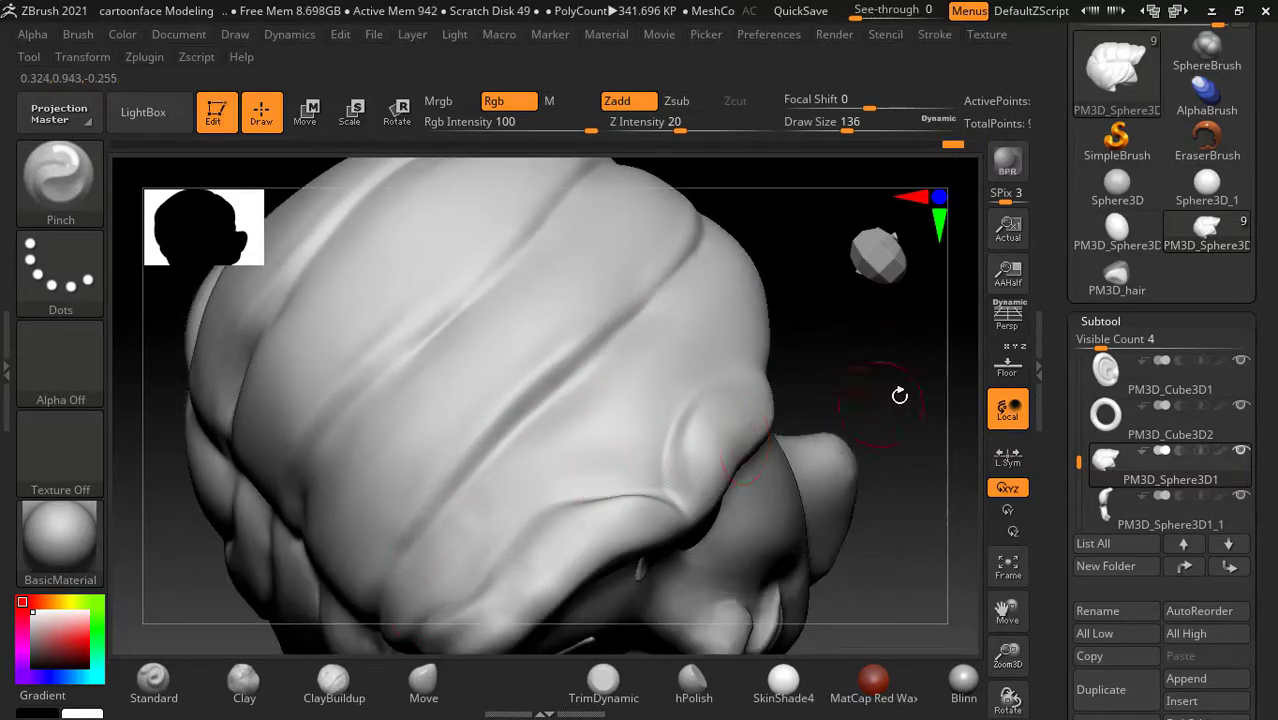
pyautogui.moveTo(899, 396)
pyautogui.mouseDown()
pyautogui.moveTo(850, 451)
pyautogui.moveTo(847, 425)
pyautogui.moveTo(793, 366)
pyautogui.moveTo(622, 349)
pyautogui.moveTo(719, 366)
pyautogui.moveTo(467, 496)
pyautogui.moveTo(393, 459)
pyautogui.mouseUp()
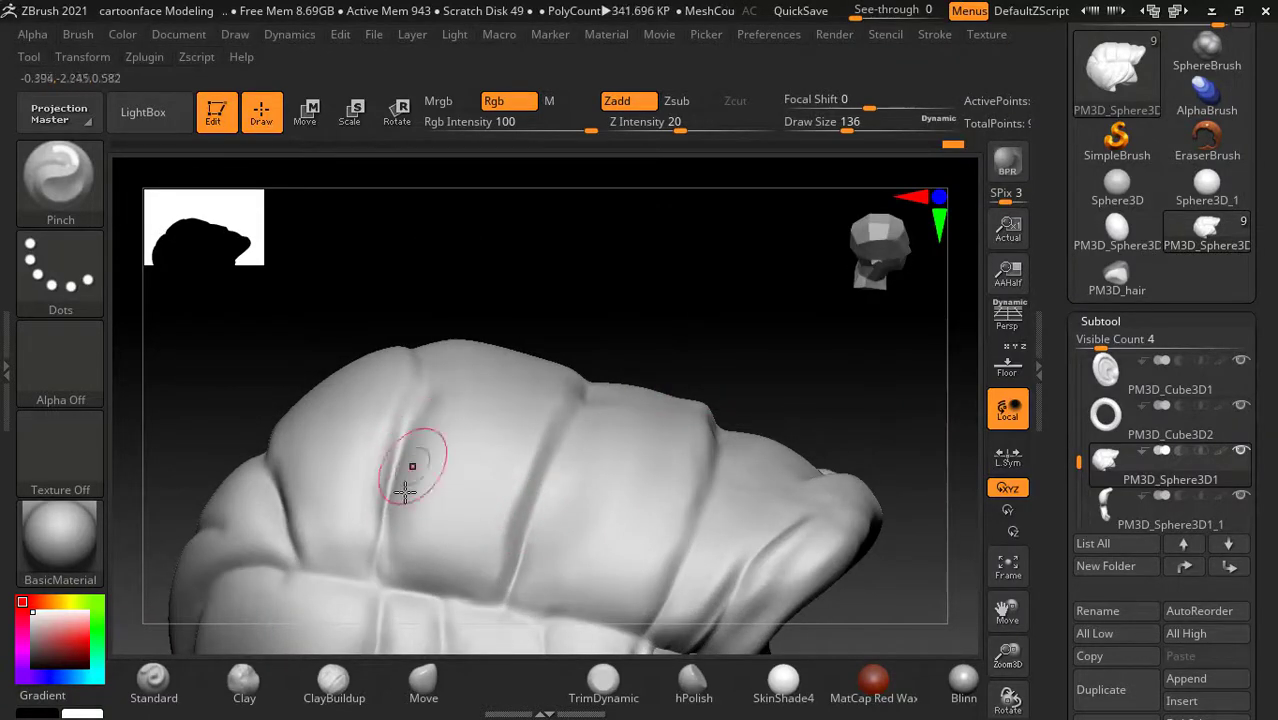
pyautogui.moveTo(579, 265); pyautogui.dragTo(425, 460)
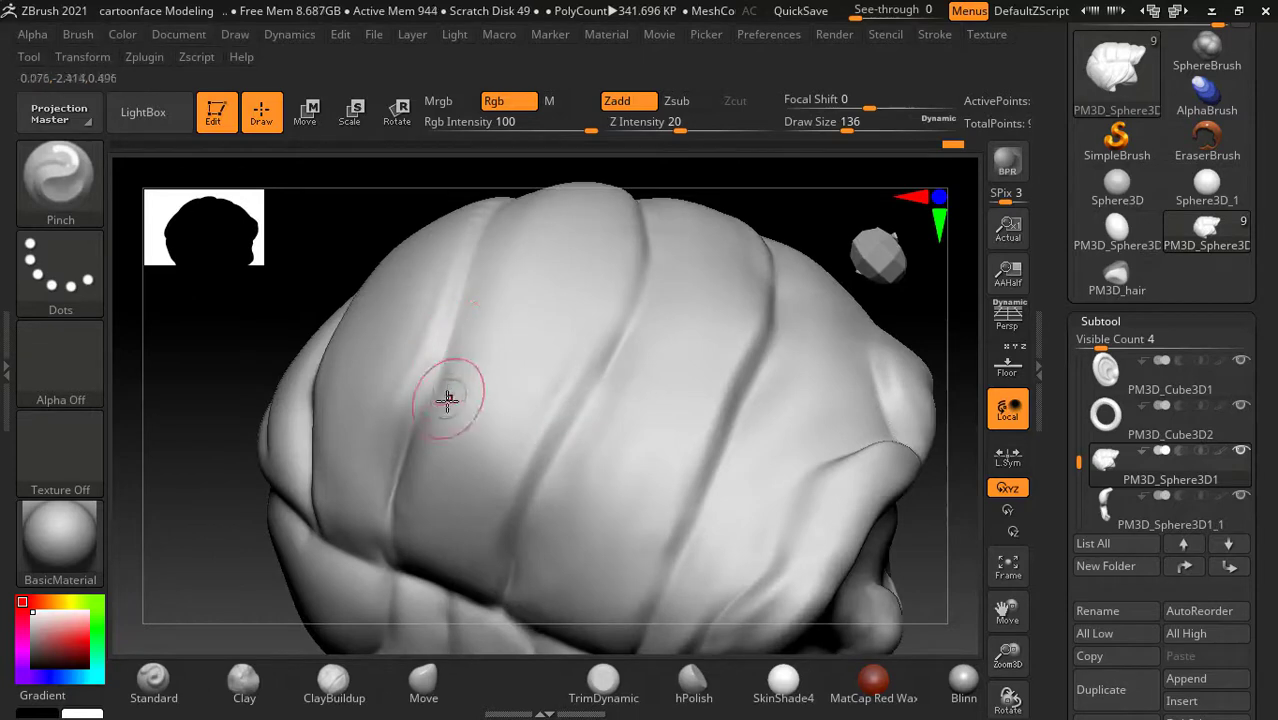
pyautogui.moveTo(790, 217)
pyautogui.keyDown('alt'); pyautogui.mouseDown()
pyautogui.moveTo(775, 345)
pyautogui.moveTo(662, 243)
pyautogui.moveTo(428, 514)
pyautogui.mouseUp(); pyautogui.keyUp('alt')
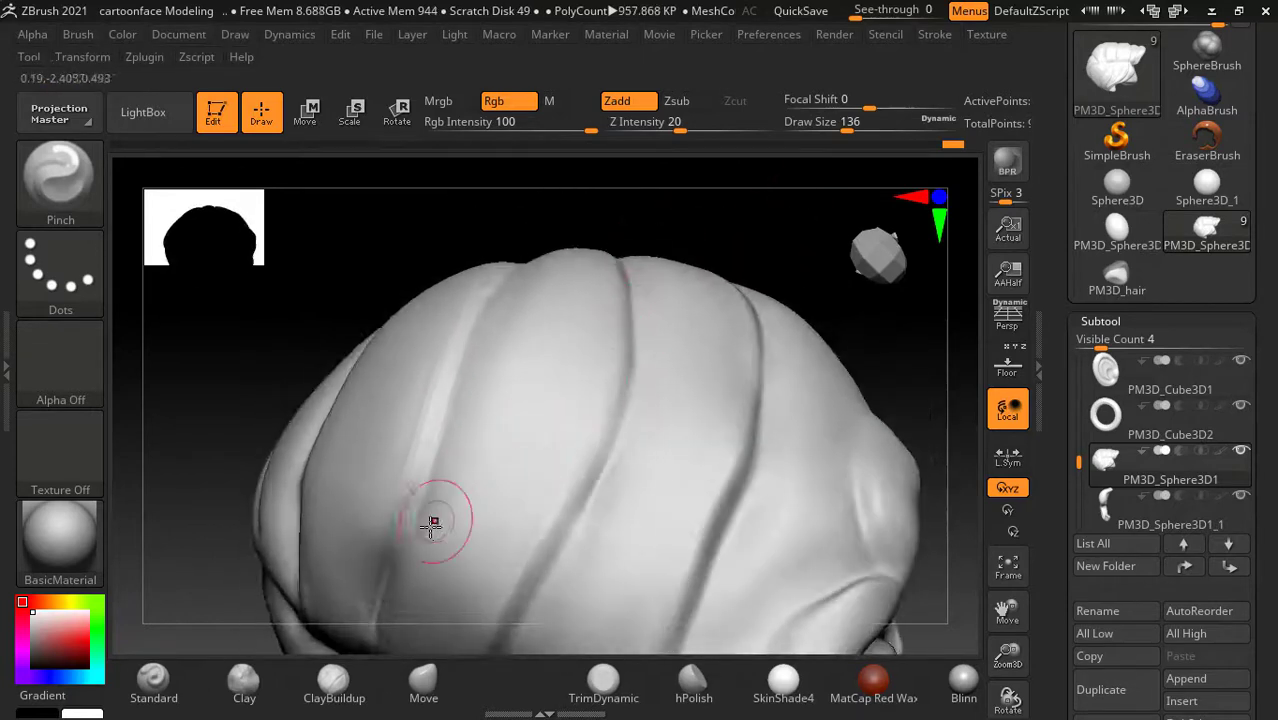
pyautogui.moveTo(585, 215)
pyautogui.mouseDown()
pyautogui.moveTo(593, 205)
pyautogui.moveTo(590, 314)
pyautogui.moveTo(471, 431)
pyautogui.mouseUp()
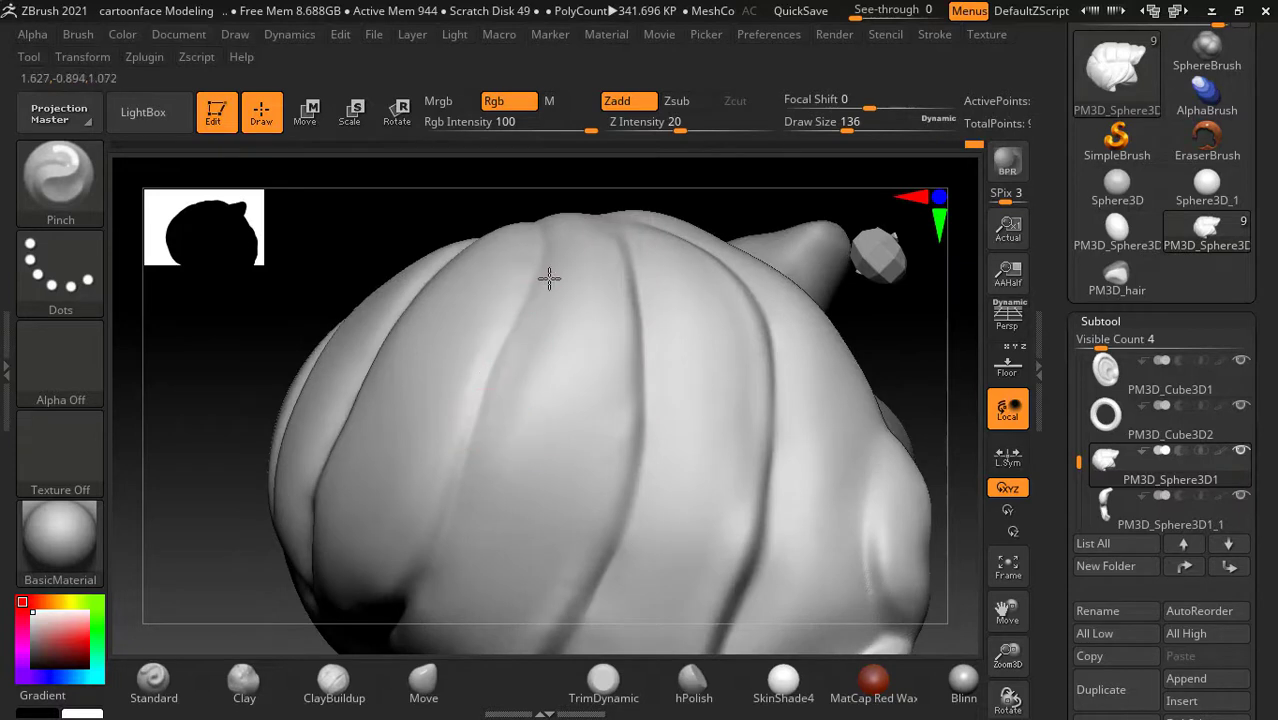
pyautogui.press('shift')
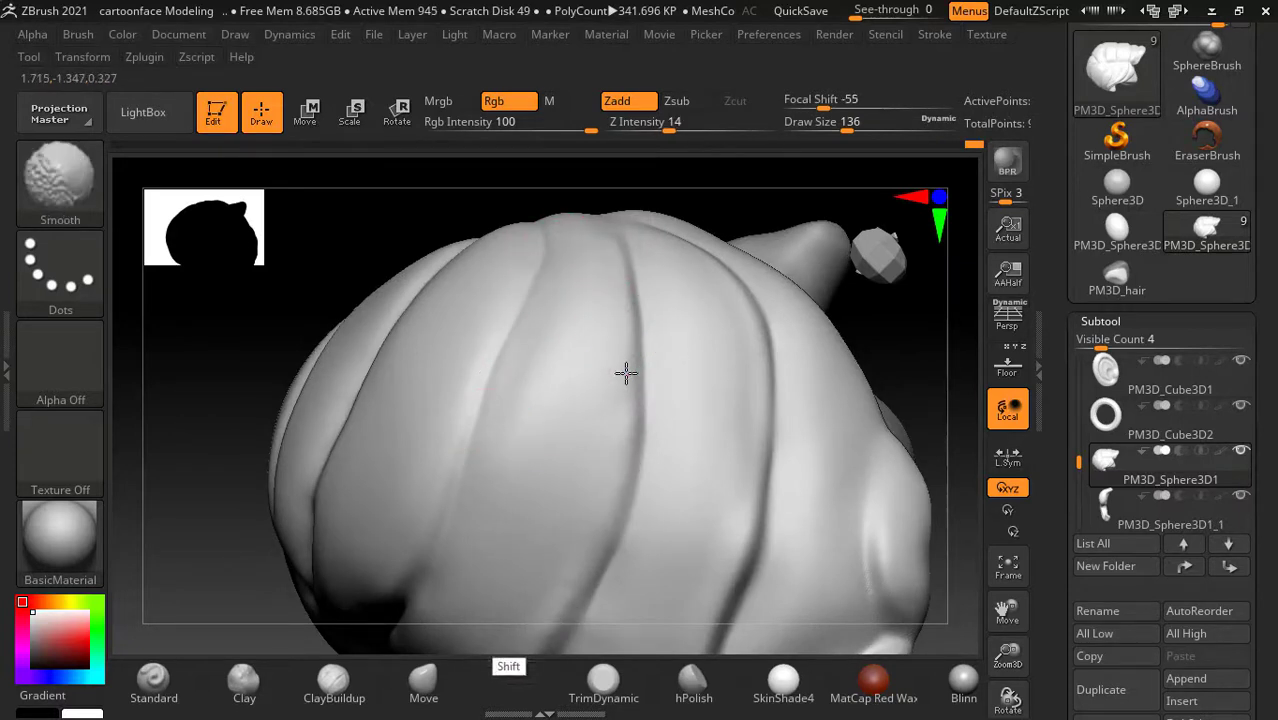
pyautogui.moveTo(913, 363)
pyautogui.mouseDown()
pyautogui.moveTo(819, 309)
pyautogui.moveTo(893, 451)
pyautogui.moveTo(822, 374)
pyautogui.moveTo(847, 494)
pyautogui.moveTo(861, 423)
pyautogui.mouseUp()
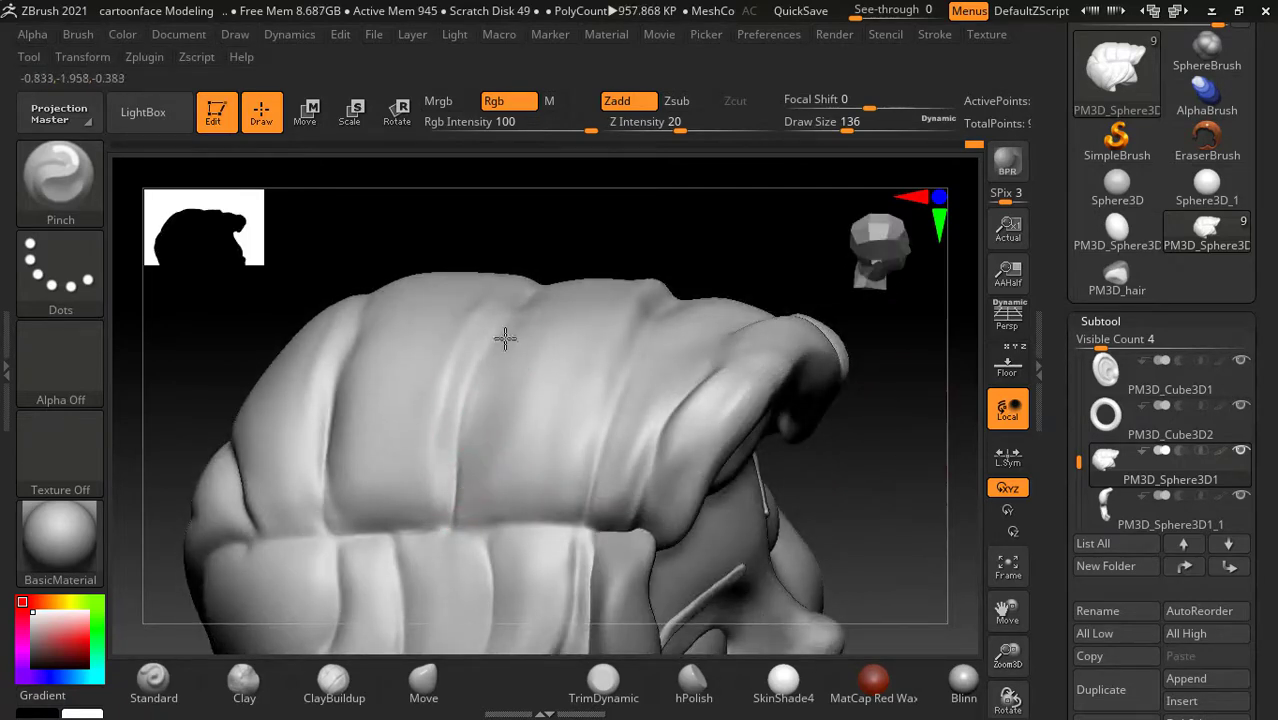
pyautogui.press('shift')
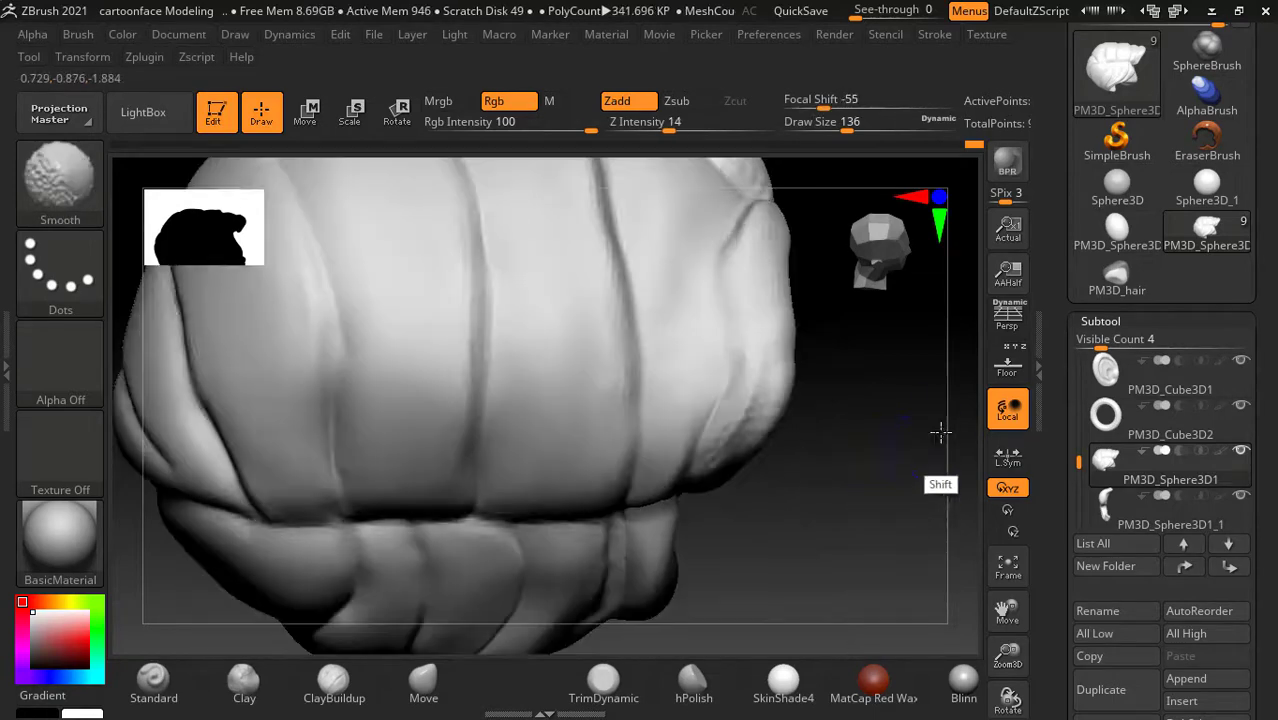
pyautogui.moveTo(941, 428)
pyautogui.mouseDown()
pyautogui.moveTo(956, 528)
pyautogui.moveTo(810, 516)
pyautogui.moveTo(888, 398)
pyautogui.moveTo(887, 425)
pyautogui.moveTo(830, 448)
pyautogui.moveTo(827, 434)
pyautogui.moveTo(769, 426)
pyautogui.mouseUp()
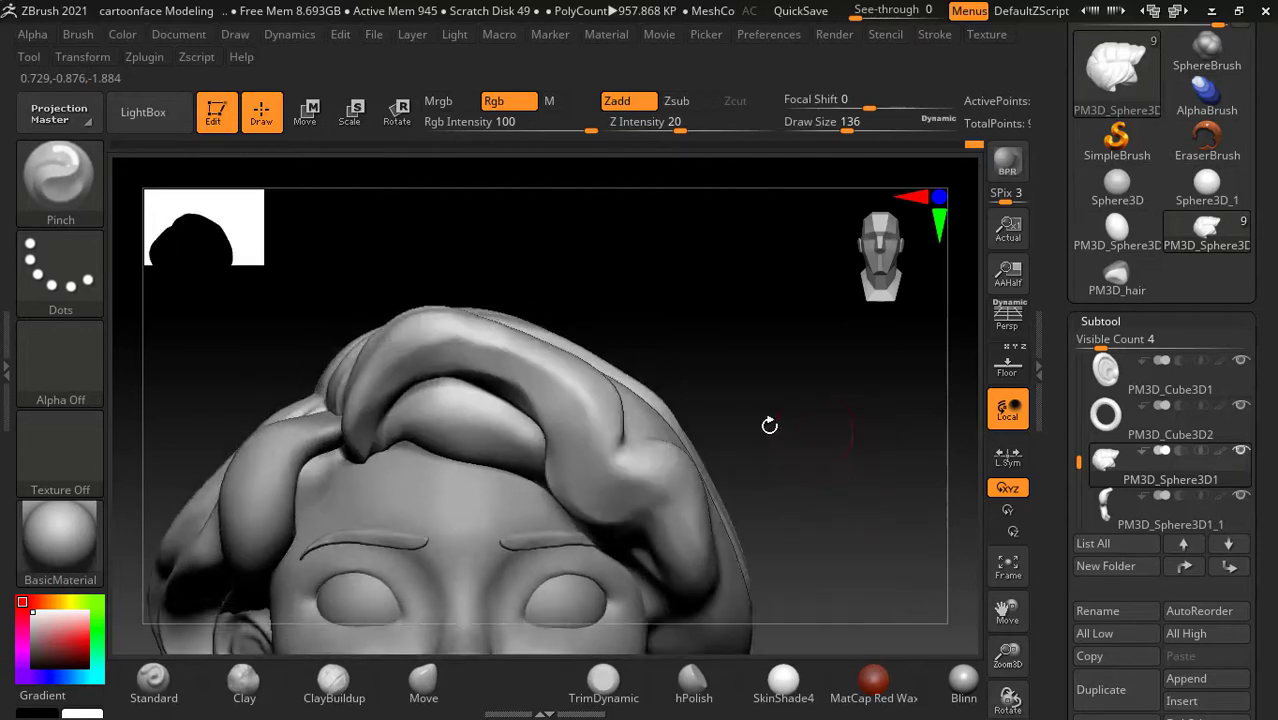
# Step: Flatten the top and right-side hair locks with TrimDynamic
pyautogui.click(603, 680)
pyautogui.moveTo(770, 540)
pyautogui.mouseDown()
pyautogui.moveTo(771, 320)
pyautogui.moveTo(662, 419)
pyautogui.mouseUp()
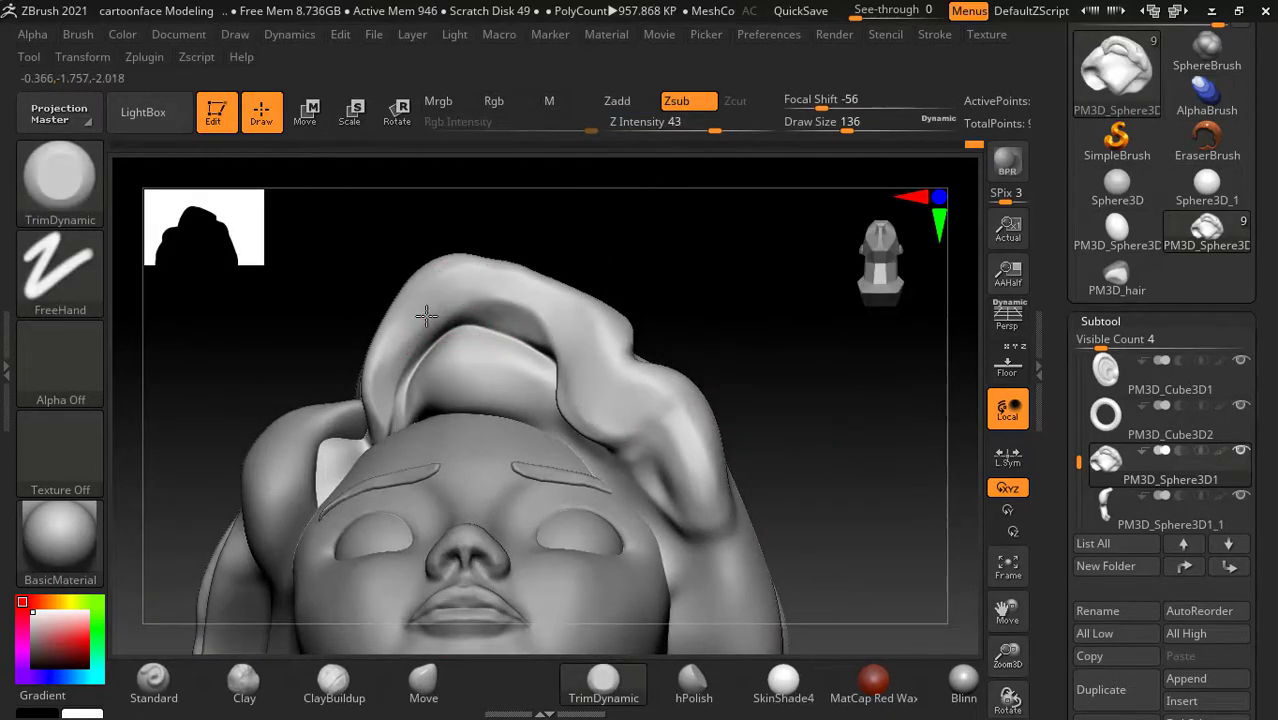
pyautogui.moveTo(504, 288); pyautogui.dragTo(584, 333)
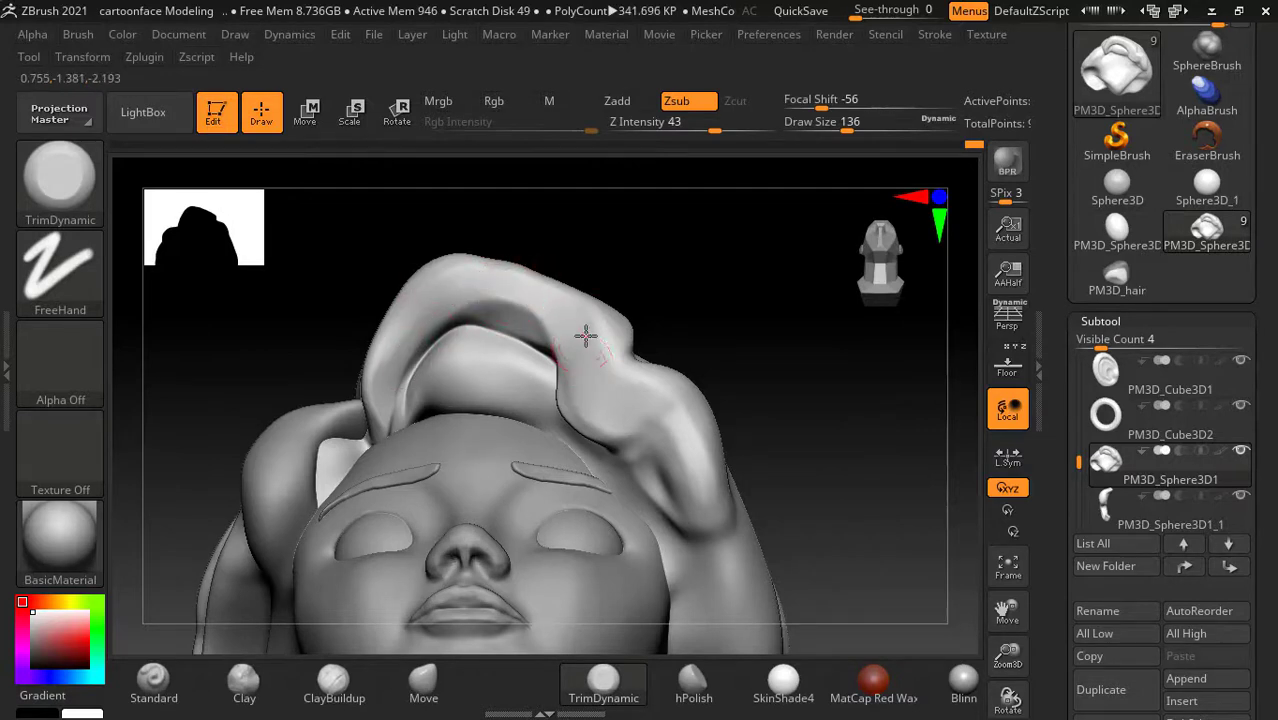
pyautogui.moveTo(615, 421)
pyautogui.mouseDown()
pyautogui.moveTo(670, 422)
pyautogui.moveTo(684, 442)
pyautogui.moveTo(677, 426)
pyautogui.mouseUp()
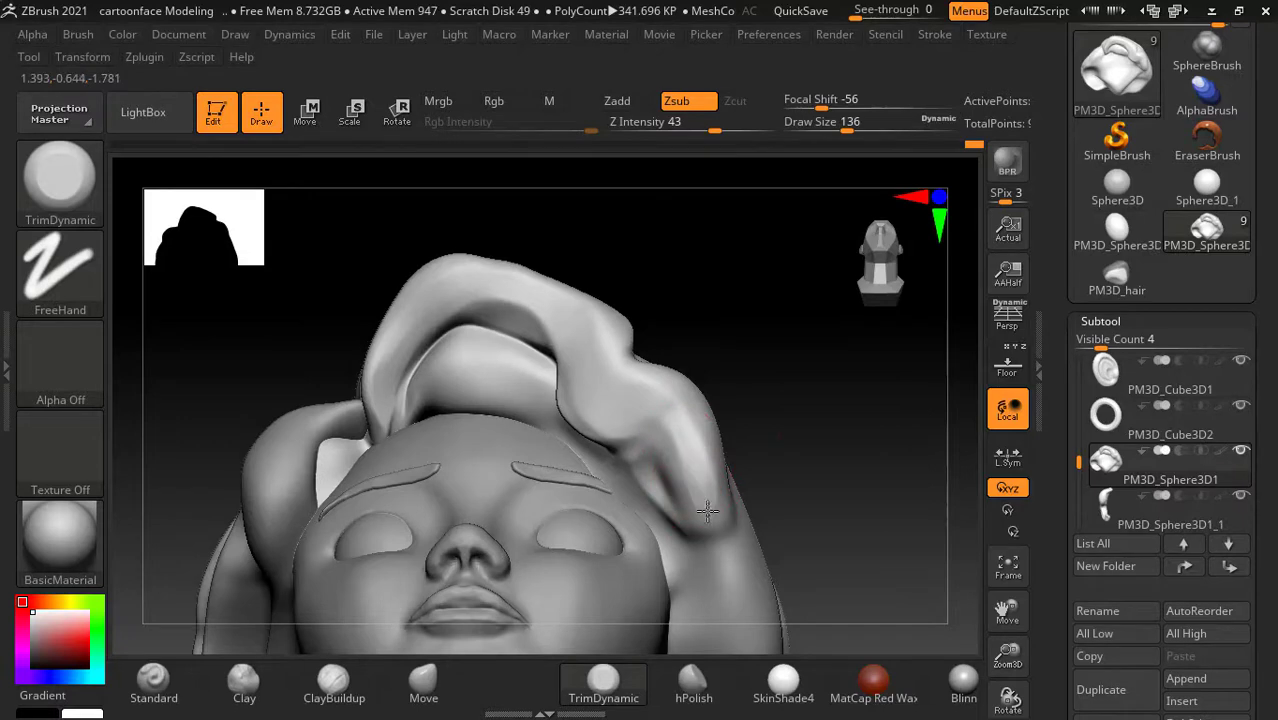
pyautogui.moveTo(822, 425)
pyautogui.mouseDown()
pyautogui.moveTo(845, 417)
pyautogui.moveTo(845, 451)
pyautogui.moveTo(852, 392)
pyautogui.moveTo(826, 430)
pyautogui.mouseUp()
# Step: Alt-click the face to make it the active subtool
pyautogui.hotkey('alt', 'Tab')
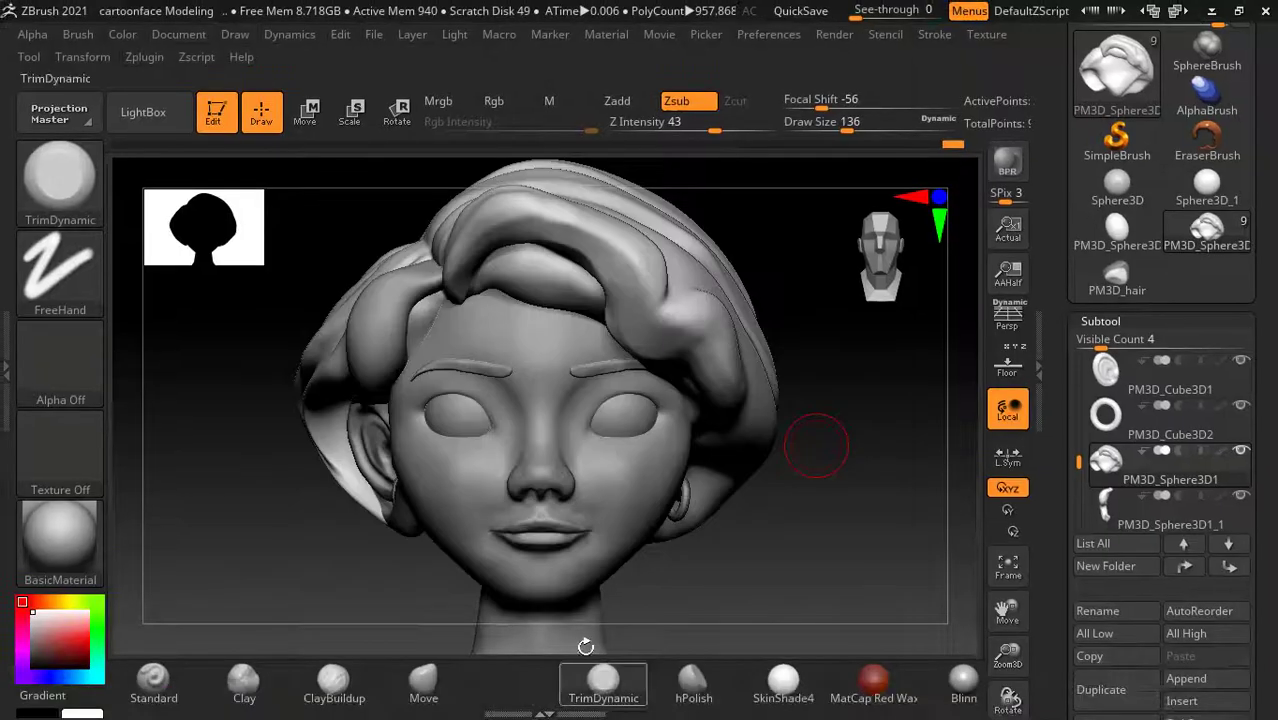
pyautogui.moveTo(813, 448)
pyautogui.mouseDown()
pyautogui.moveTo(890, 508)
pyautogui.moveTo(933, 502)
pyautogui.moveTo(885, 521)
pyautogui.moveTo(844, 476)
pyautogui.moveTo(896, 476)
pyautogui.moveTo(918, 530)
pyautogui.moveTo(908, 542)
pyautogui.mouseUp()
pyautogui.keyDown('alt'); pyautogui.click(844, 476); pyautogui.keyUp('alt')
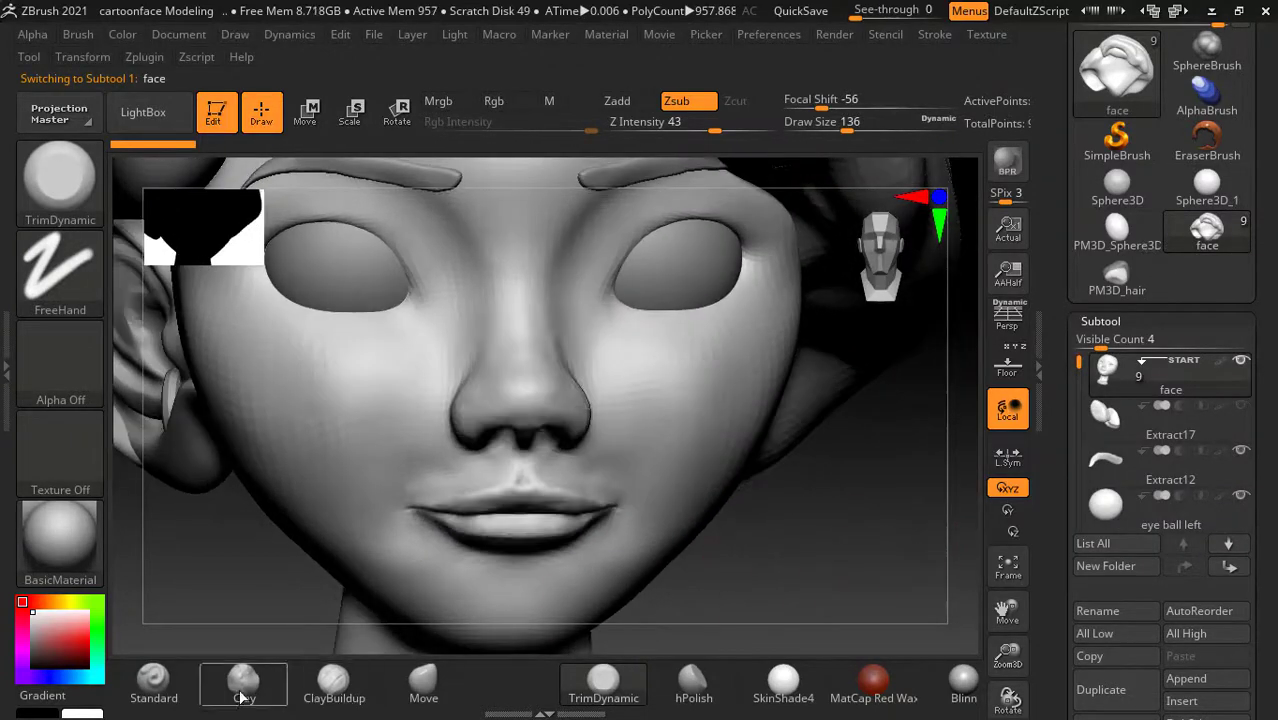
# Step: With the Standard brush, smooth beneath the nose and above the upper lip, then shrink the brush
pyautogui.click(155, 703)
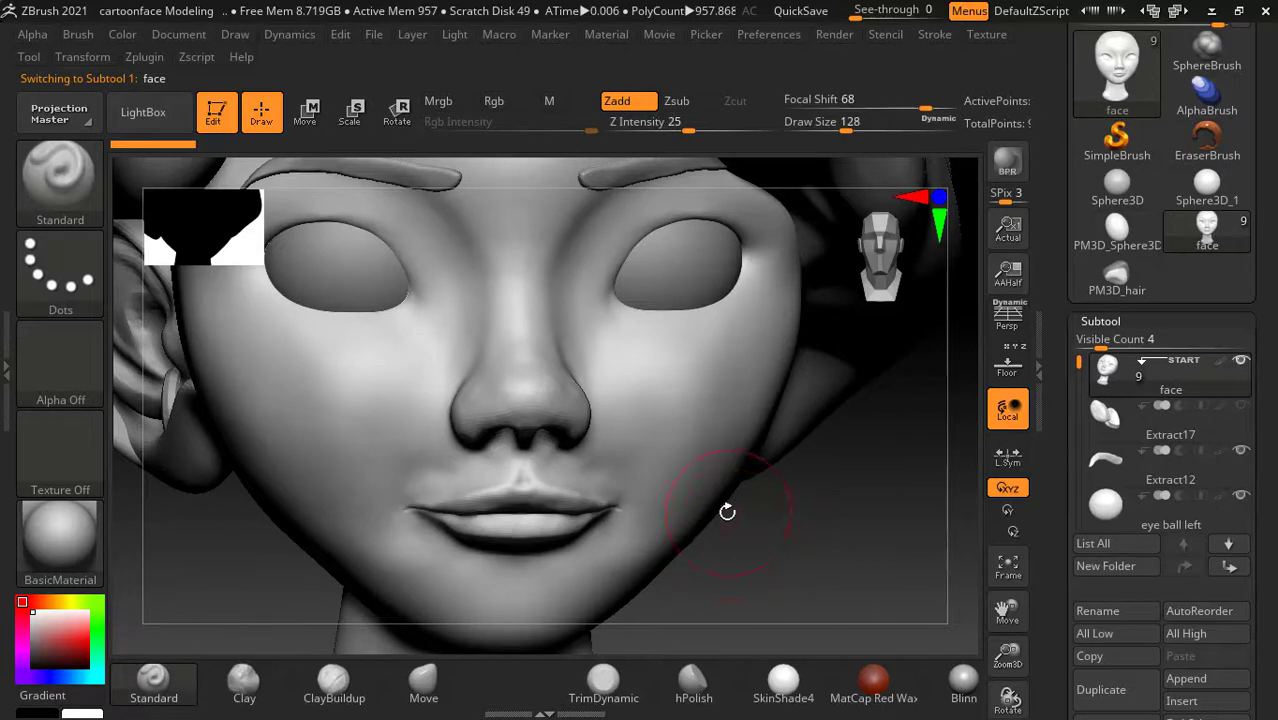
pyautogui.moveTo(900, 510); pyautogui.dragTo(907, 536)
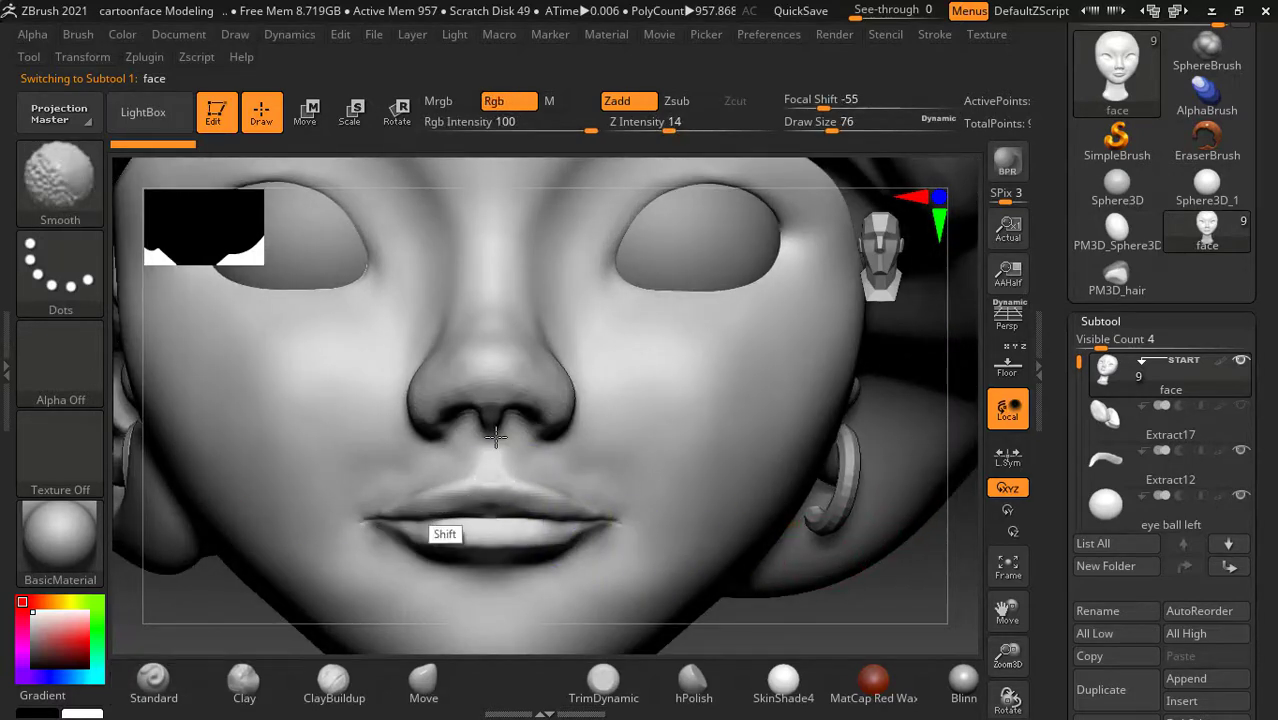
pyautogui.keyDown('shift'); pyautogui.moveTo(505, 580); pyautogui.dragTo(500, 530); pyautogui.keyUp('shift')
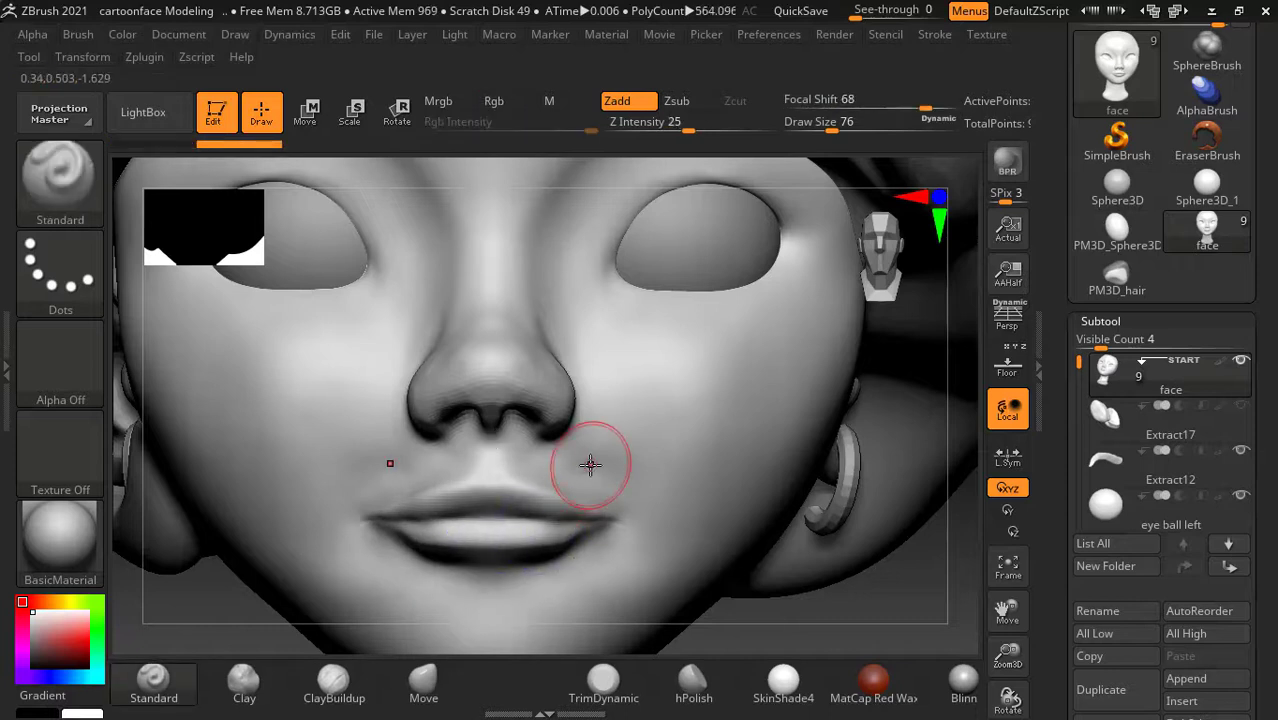
pyautogui.press('[')
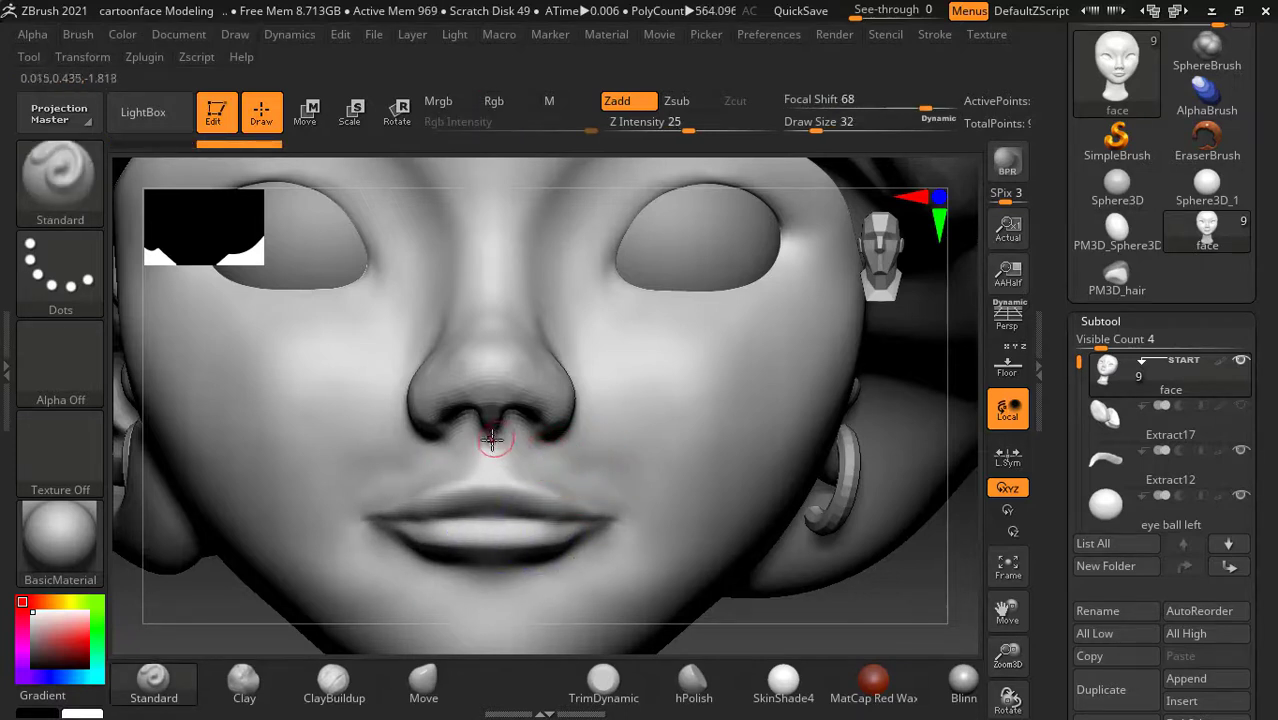
# Step: Sculpt the philtrum groove and lip line, smooth the lip line, and sharpen the right nostril edge
pyautogui.moveTo(486, 445)
pyautogui.keyDown('alt'); pyautogui.mouseDown()
pyautogui.moveTo(482, 476)
pyautogui.moveTo(468, 481)
pyautogui.mouseUp(); pyautogui.keyUp('alt')
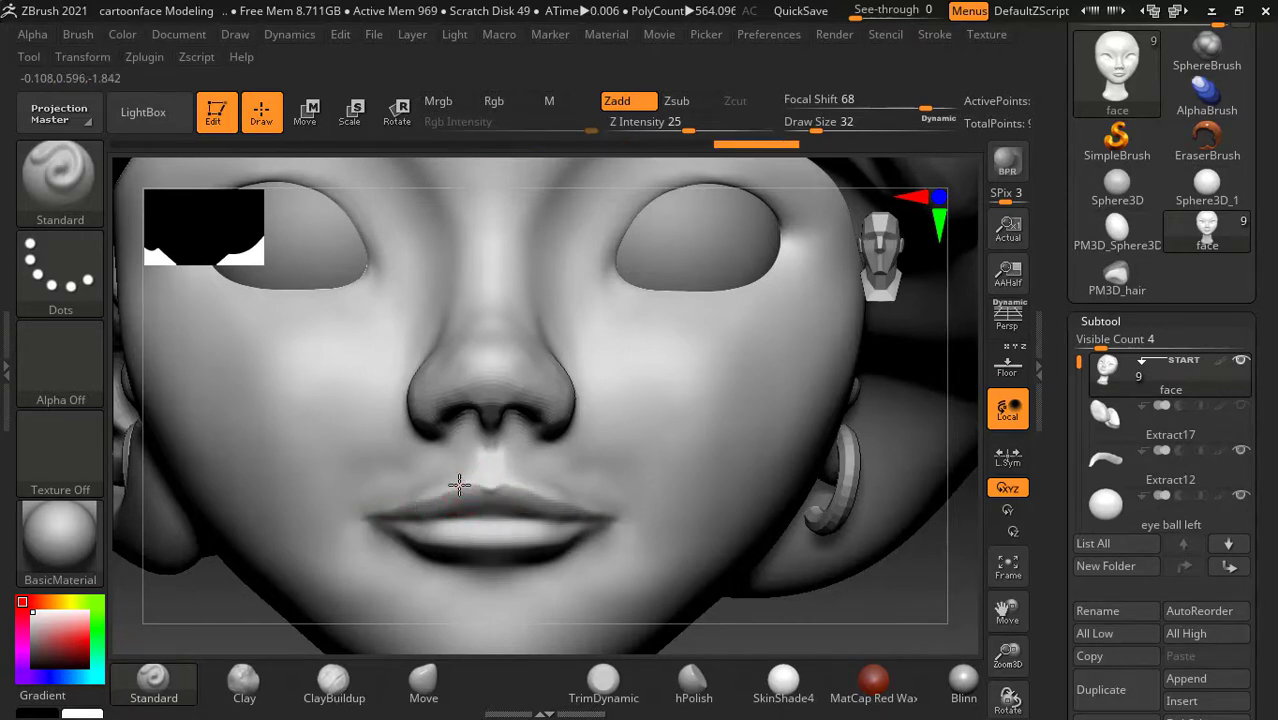
pyautogui.moveTo(605, 515); pyautogui.dragTo(374, 514)
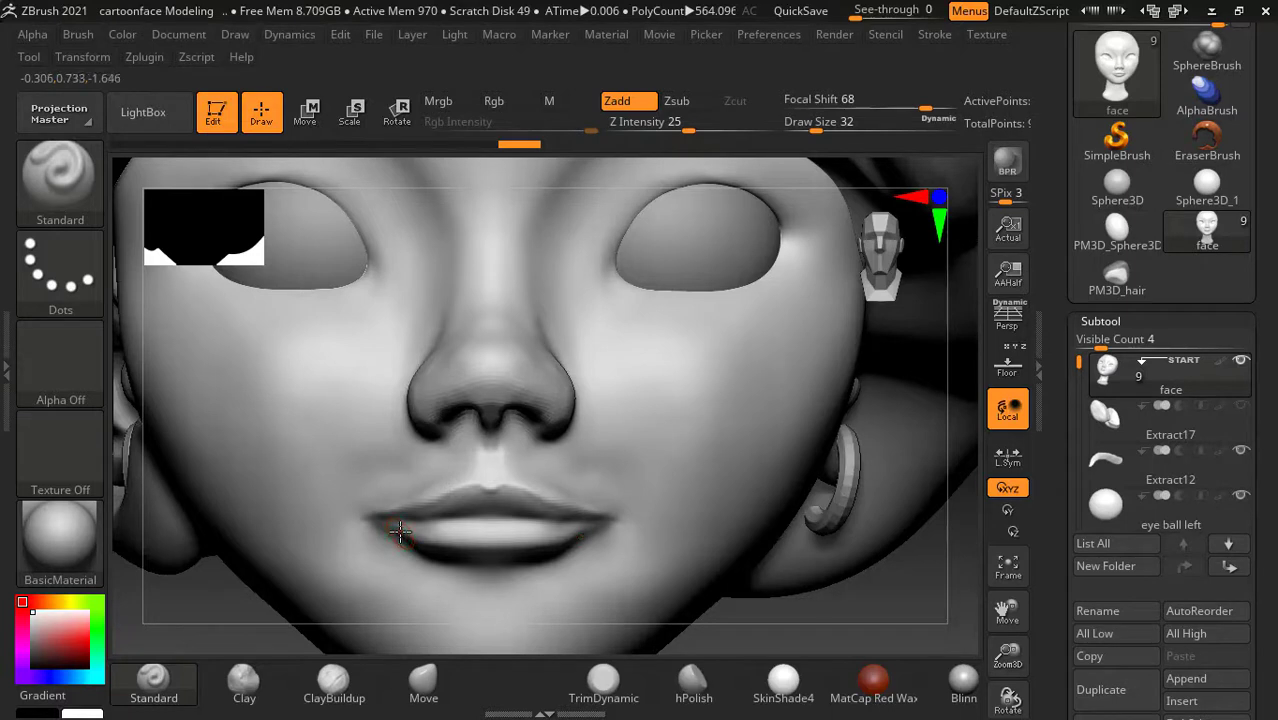
pyautogui.press('shift')
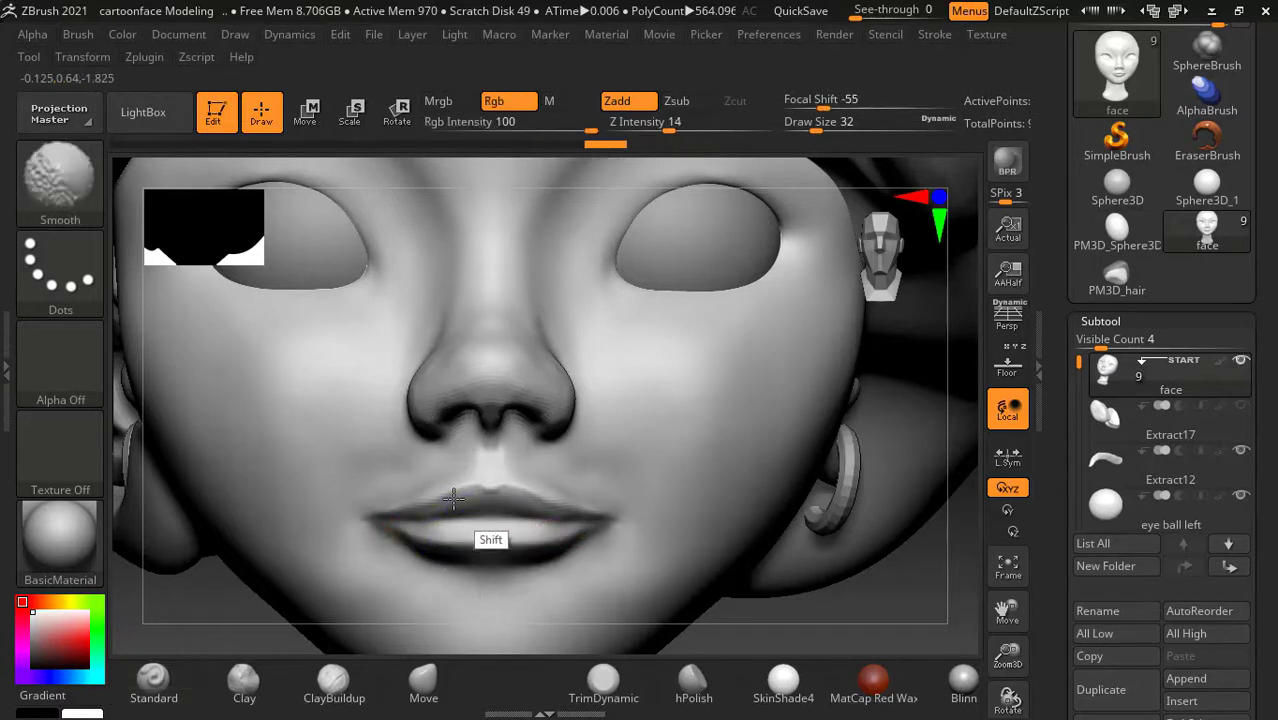
pyautogui.moveTo(766, 565); pyautogui.dragTo(829, 565)
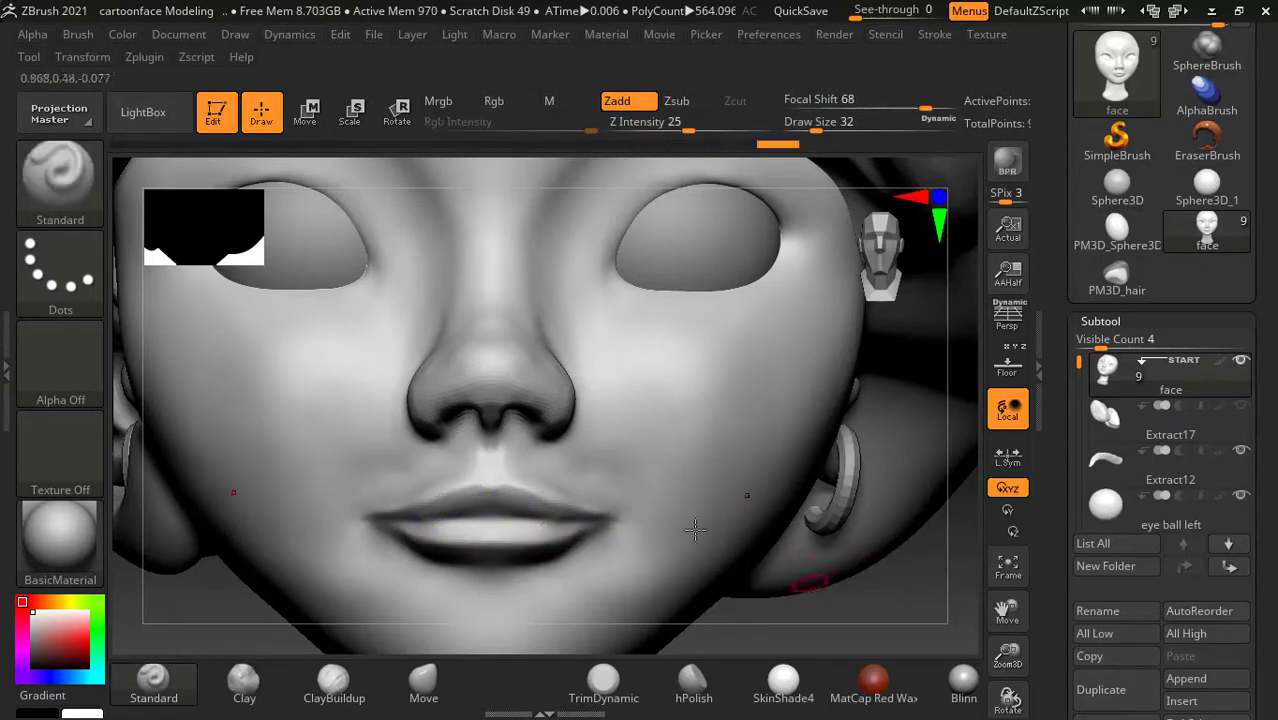
pyautogui.moveTo(588, 414); pyautogui.dragTo(564, 383)
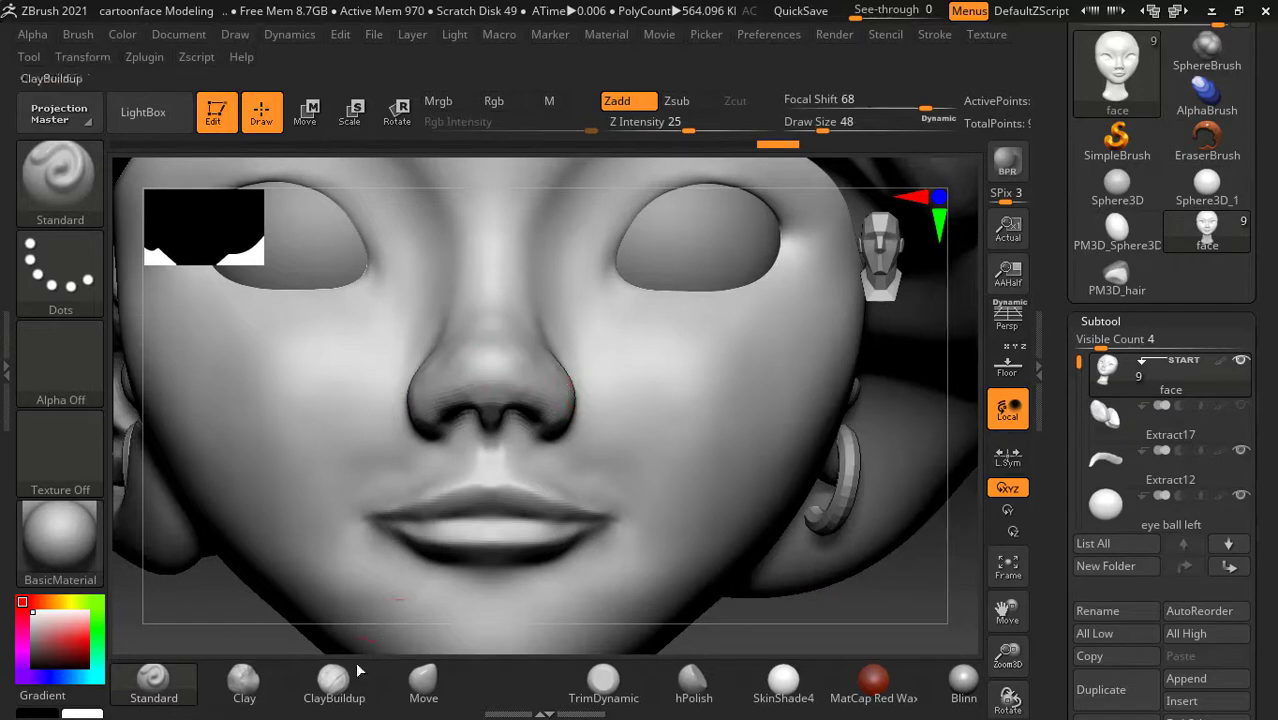
# Step: Set Focal Shift 11, Z Intensity 8 and Draw Size 68
pyautogui.press('space')
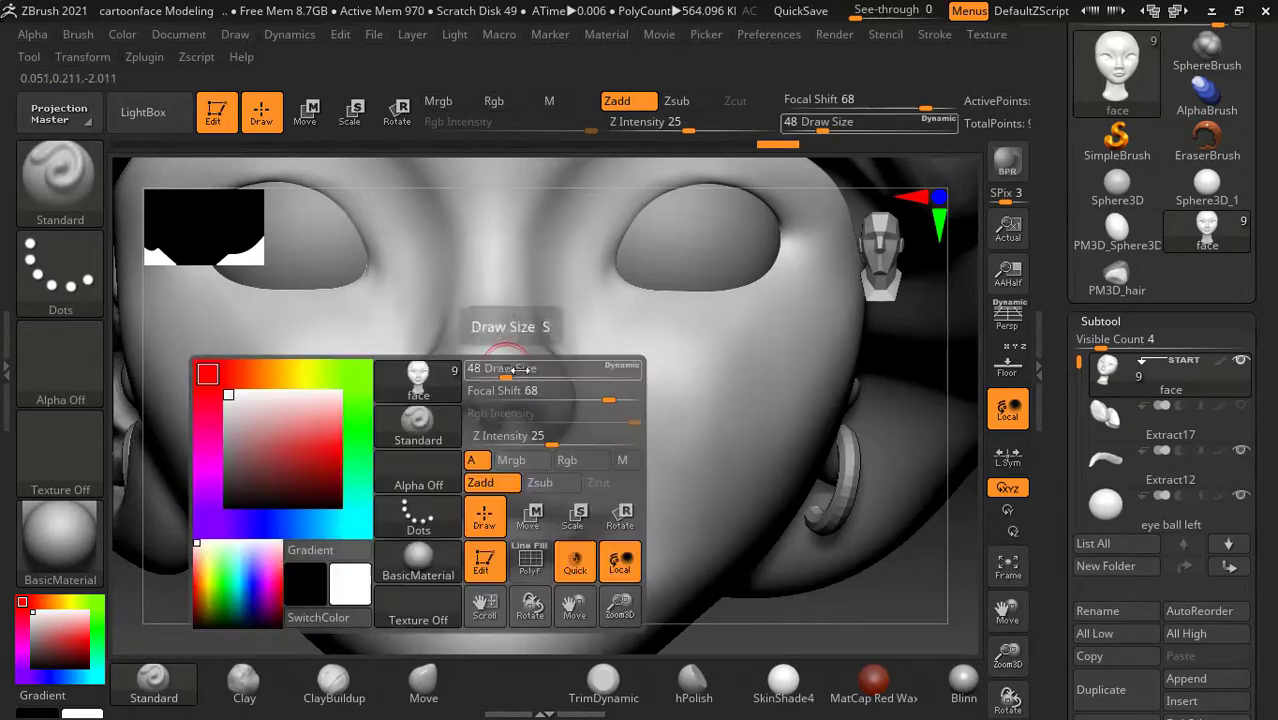
pyautogui.moveTo(612, 392); pyautogui.dragTo(572, 396)
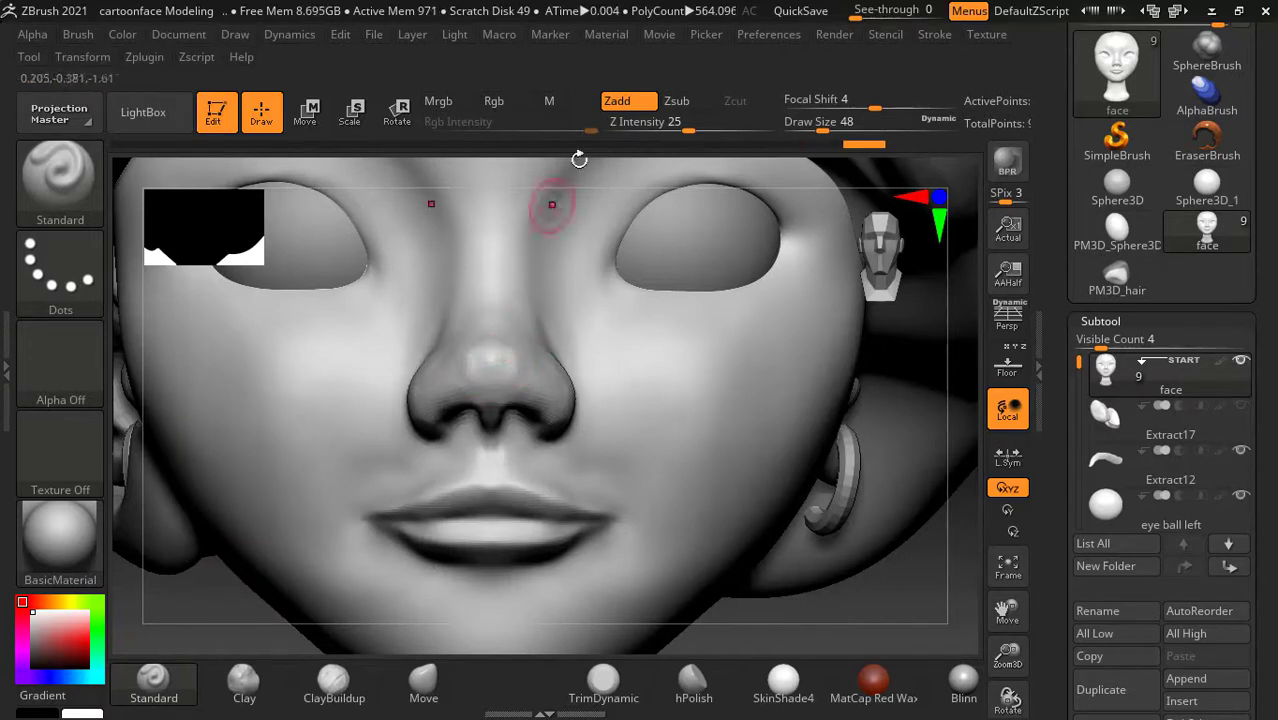
pyautogui.moveTo(645, 126); pyautogui.dragTo(600, 126)
pyautogui.press(']')
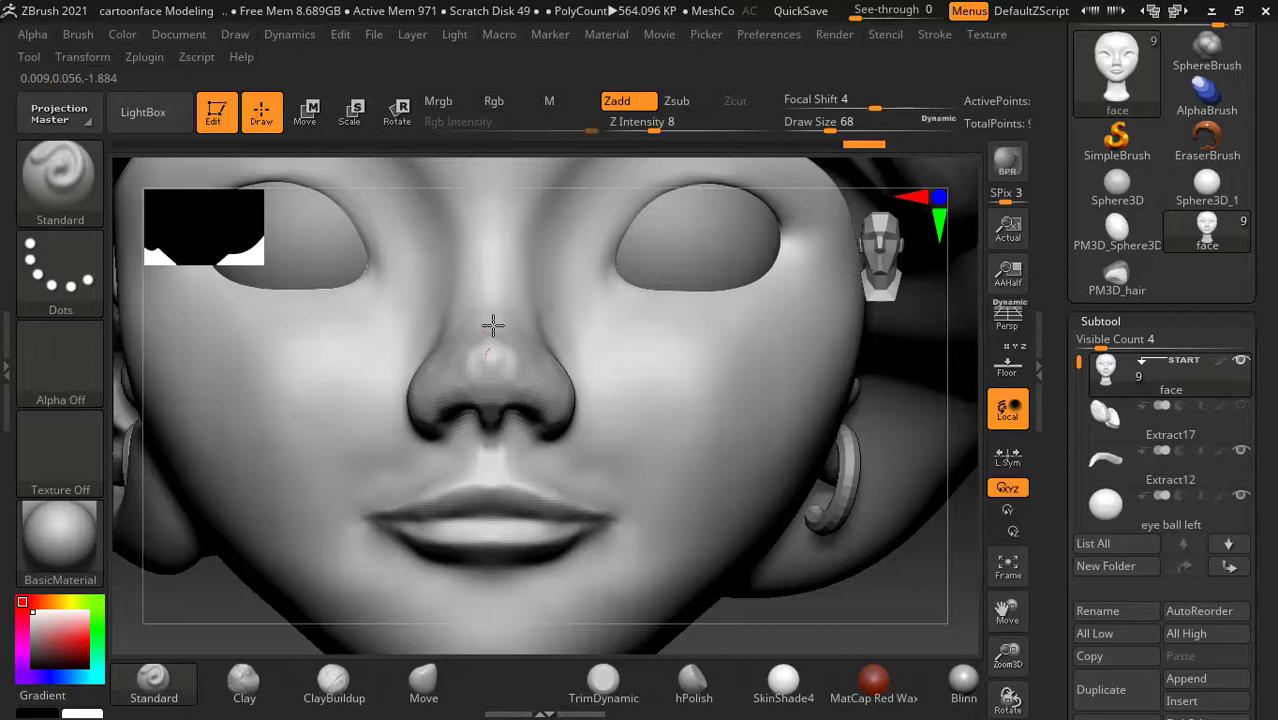
# Step: Smooth the nose tip and the area under the nose toward the upper lip
pyautogui.press('shift')
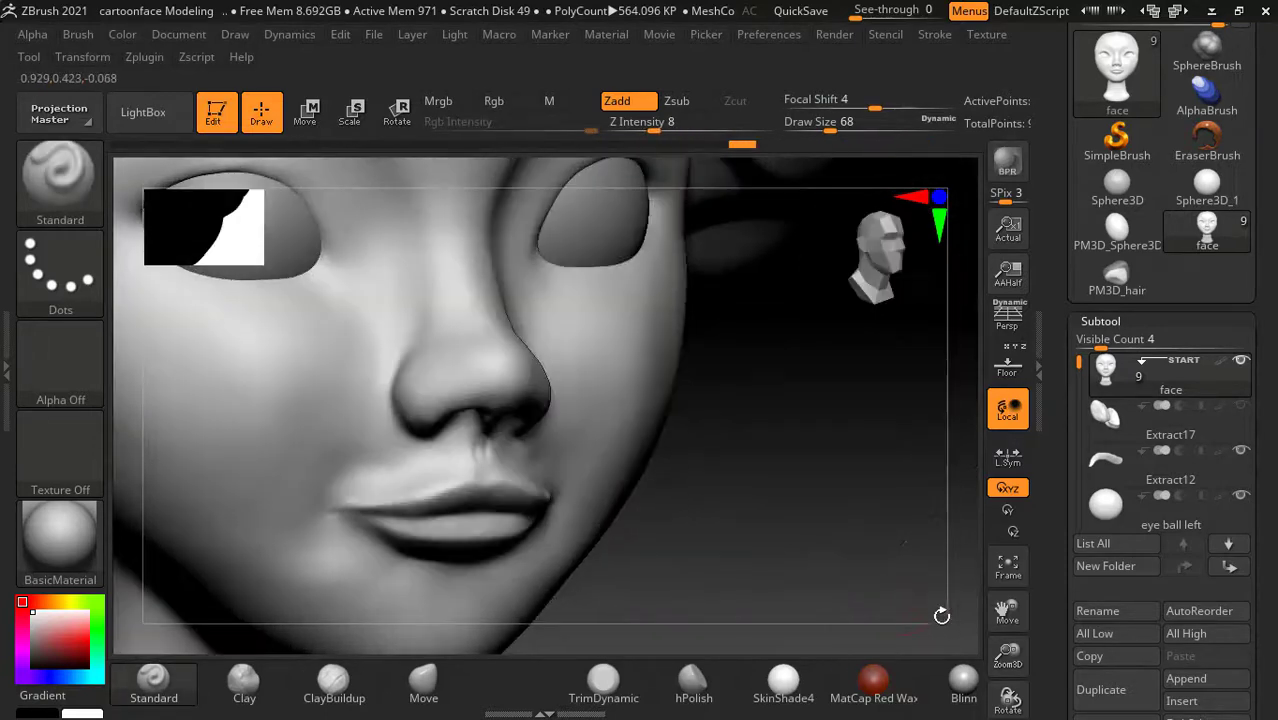
pyautogui.moveTo(842, 556)
pyautogui.mouseDown()
pyautogui.moveTo(899, 613)
pyautogui.moveTo(887, 579)
pyautogui.mouseUp()
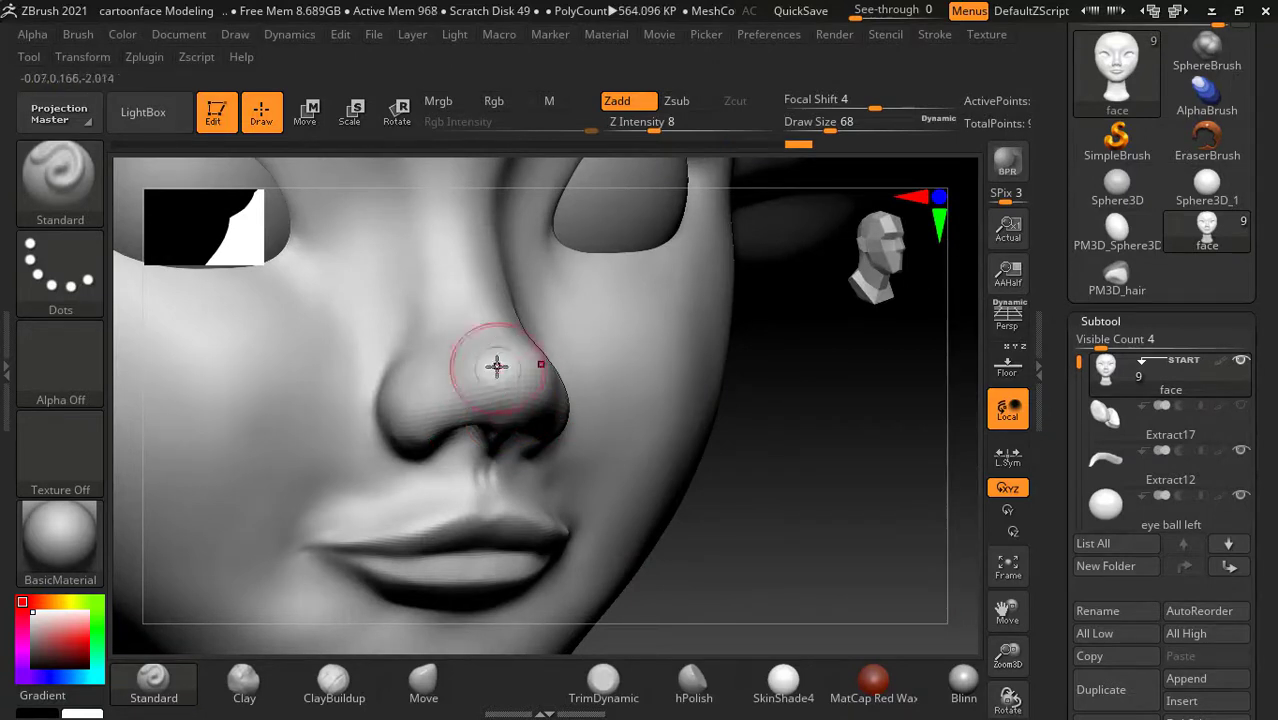
pyautogui.moveTo(496, 365); pyautogui.dragTo(417, 386)
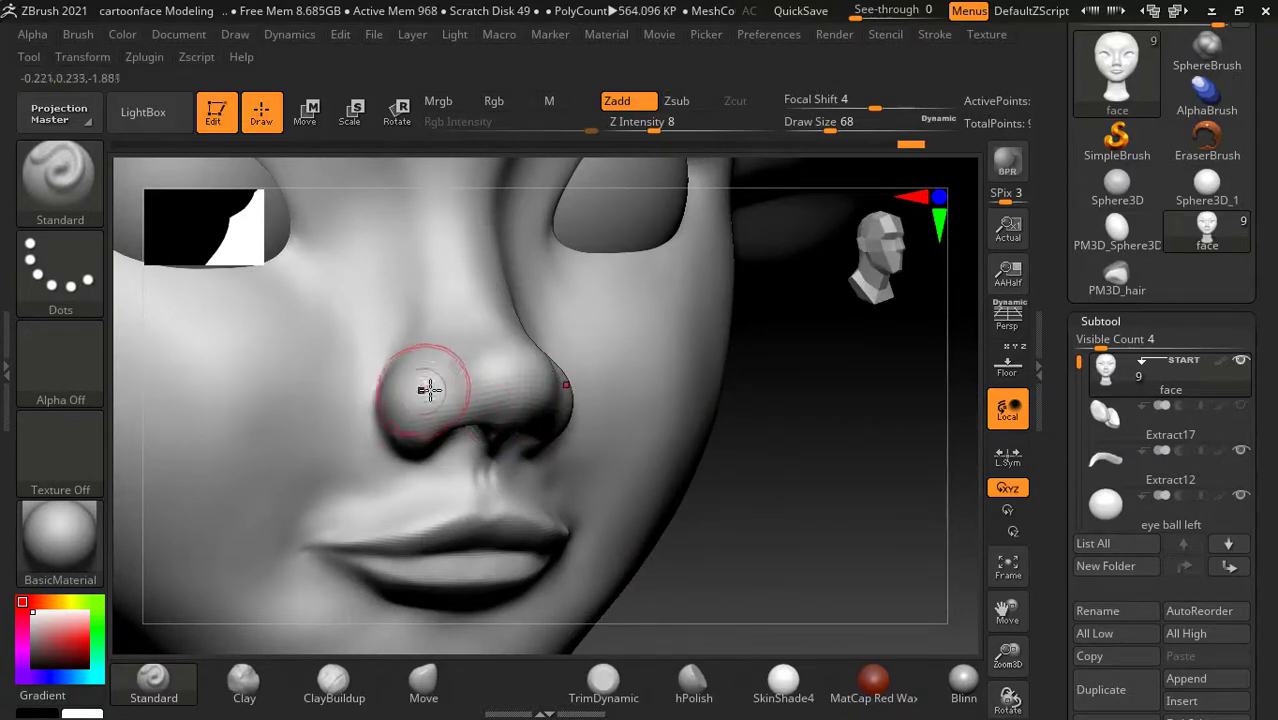
pyautogui.keyDown('shift'); pyautogui.moveTo(456, 430); pyautogui.dragTo(515, 473); pyautogui.keyUp('shift')
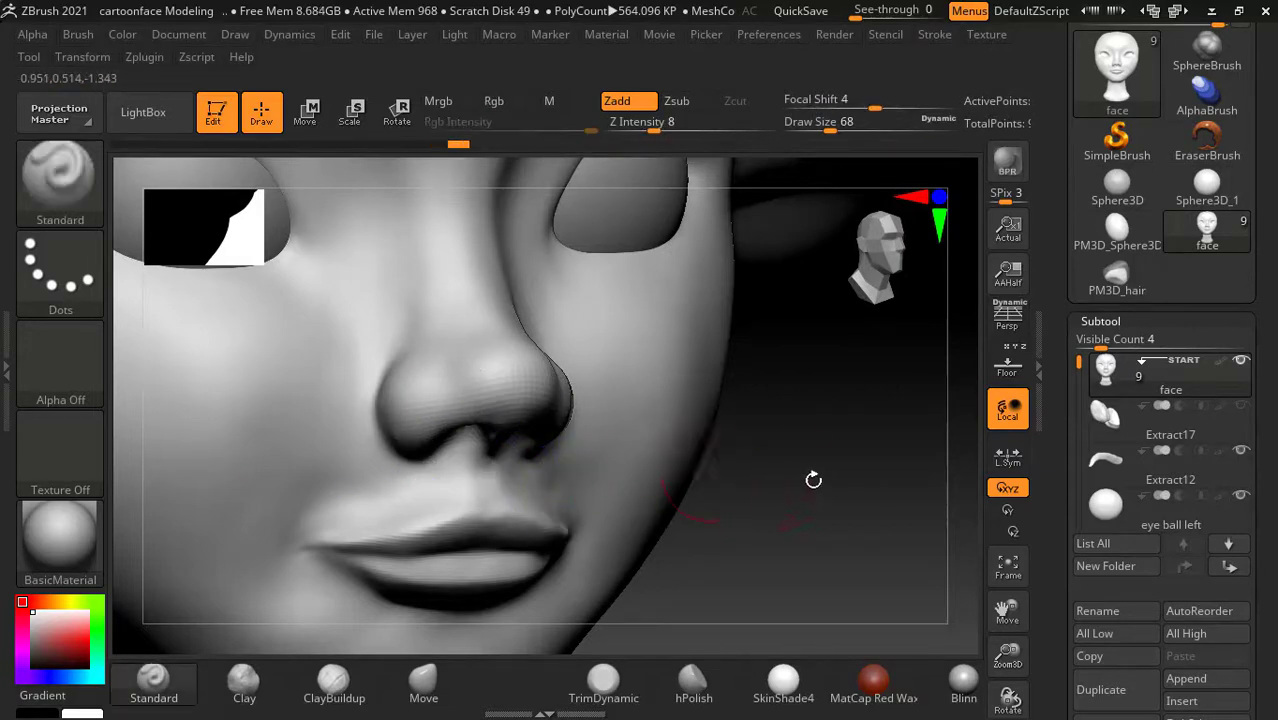
pyautogui.moveTo(813, 479)
pyautogui.mouseDown()
pyautogui.moveTo(890, 513)
pyautogui.moveTo(906, 535)
pyautogui.mouseUp()
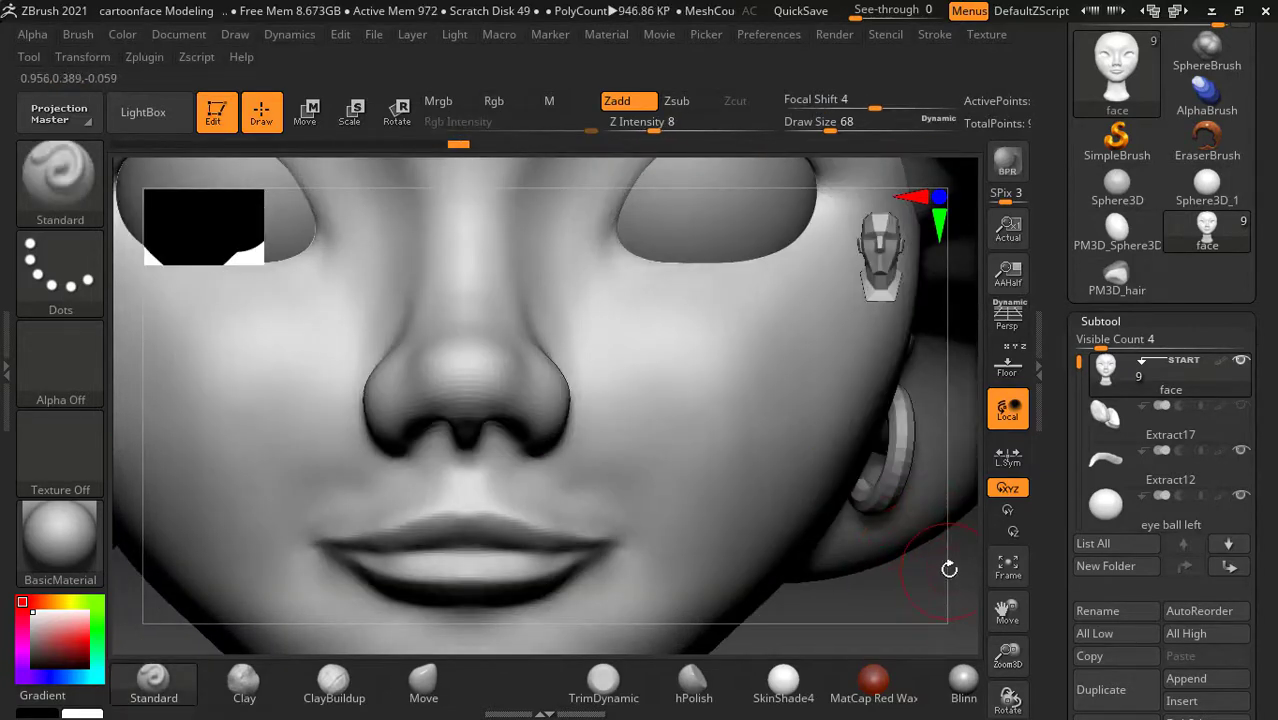
pyautogui.press('f')
pyautogui.moveTo(800, 567)
pyautogui.mouseDown()
pyautogui.moveTo(807, 517)
pyautogui.moveTo(808, 556)
pyautogui.mouseUp()
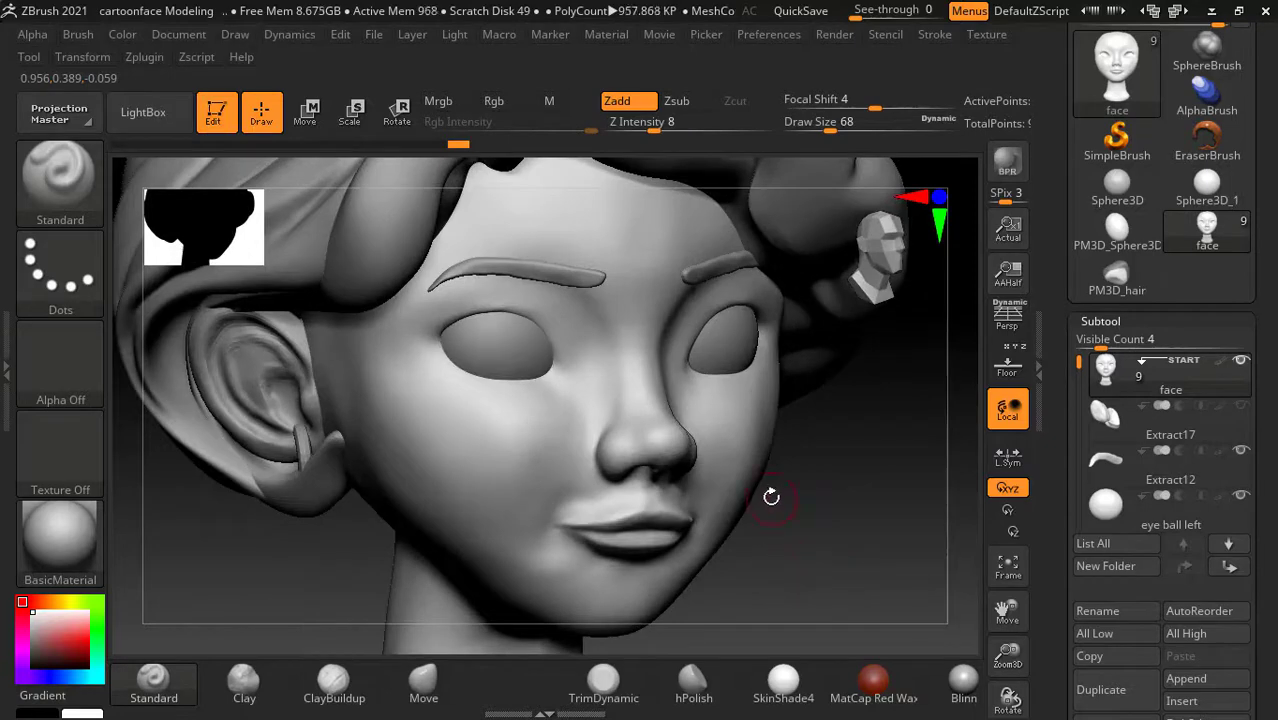
pyautogui.press('shift')
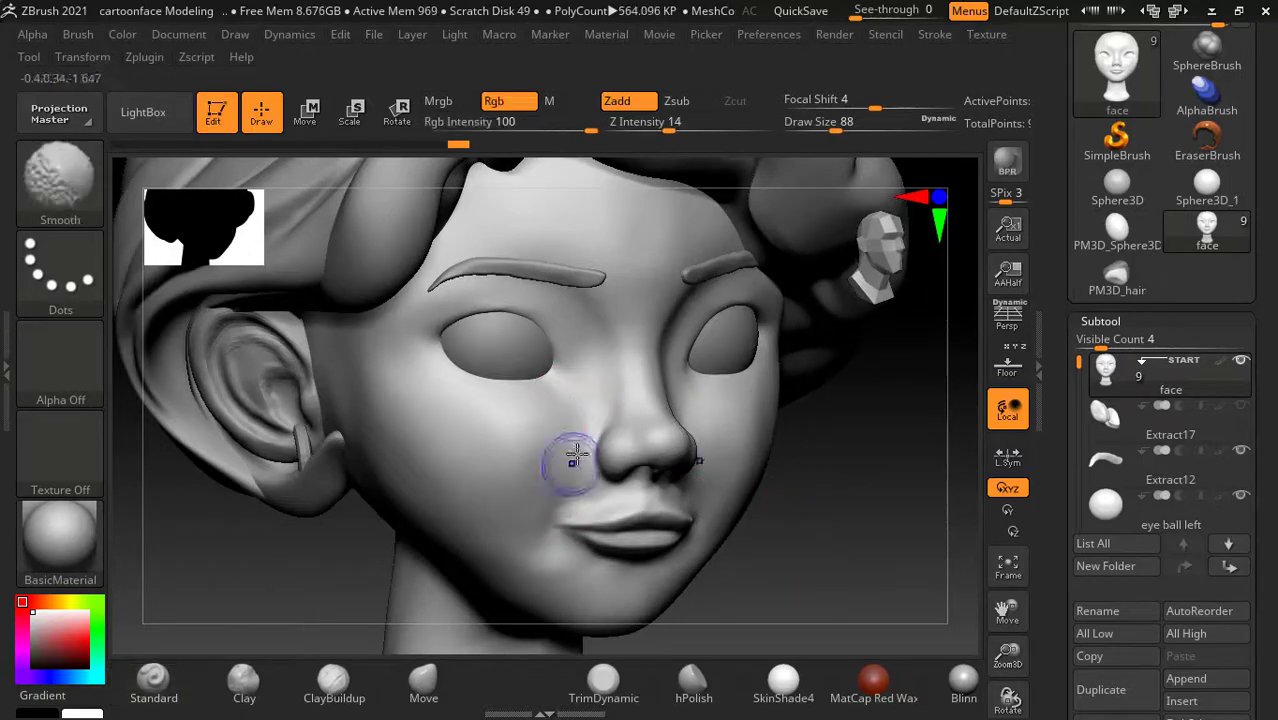
pyautogui.keyDown('shift'); pyautogui.moveTo(580, 445); pyautogui.dragTo(602, 434); pyautogui.keyUp('shift')
# Step: Set Focal Shift to 53 and Draw Size to 48, facing the head front-on
pyautogui.press('space')
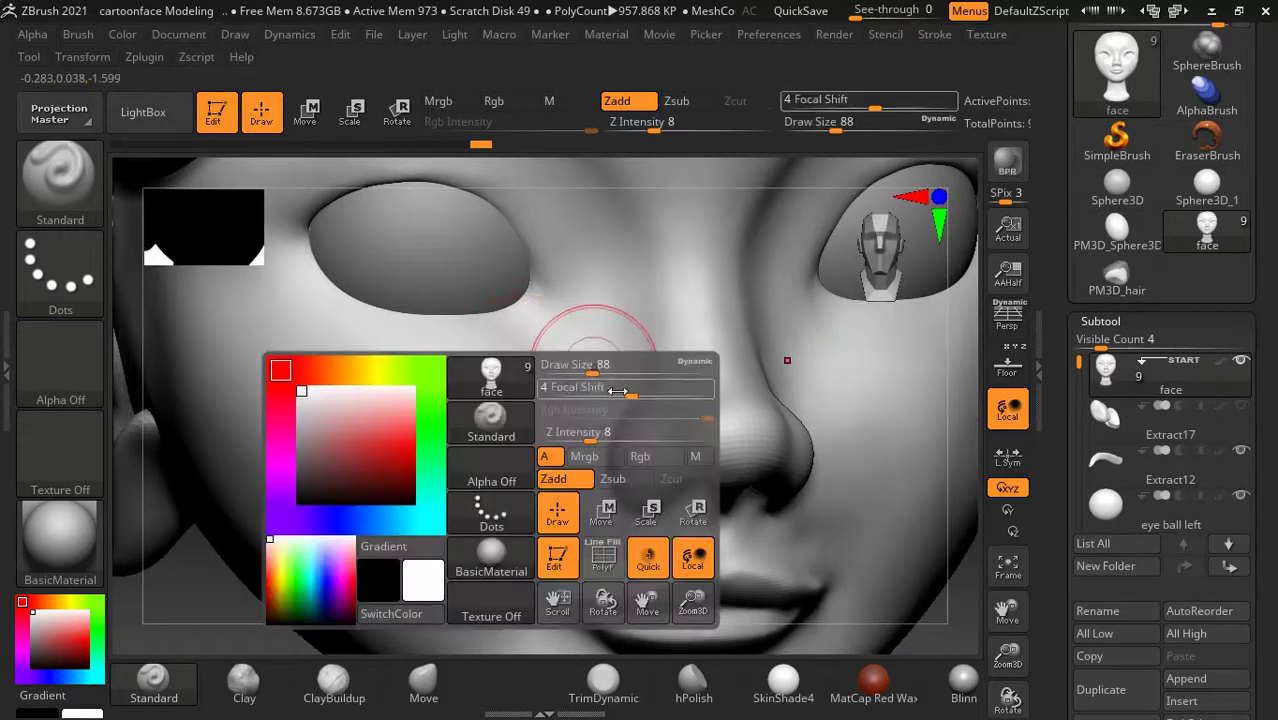
pyautogui.moveTo(595, 388)
pyautogui.mouseDown()
pyautogui.moveTo(633, 393)
pyautogui.moveTo(605, 368)
pyautogui.mouseUp()
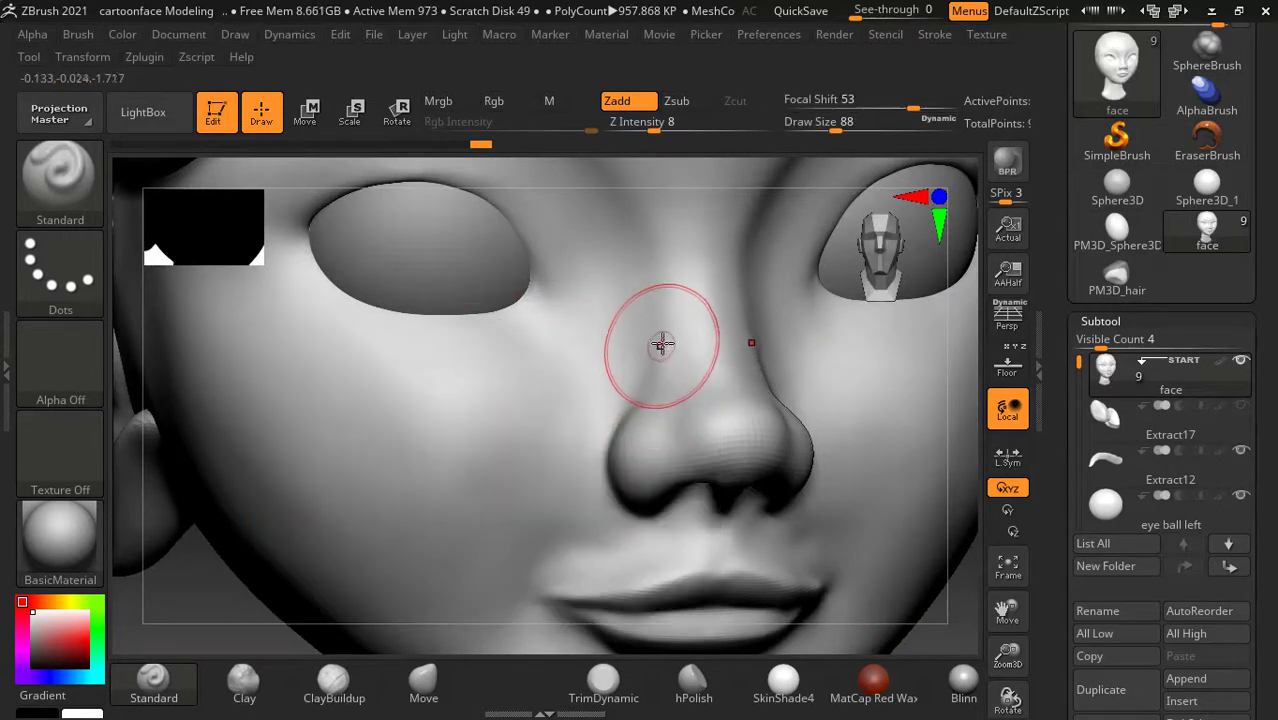
pyautogui.press('[')
pyautogui.press('[')
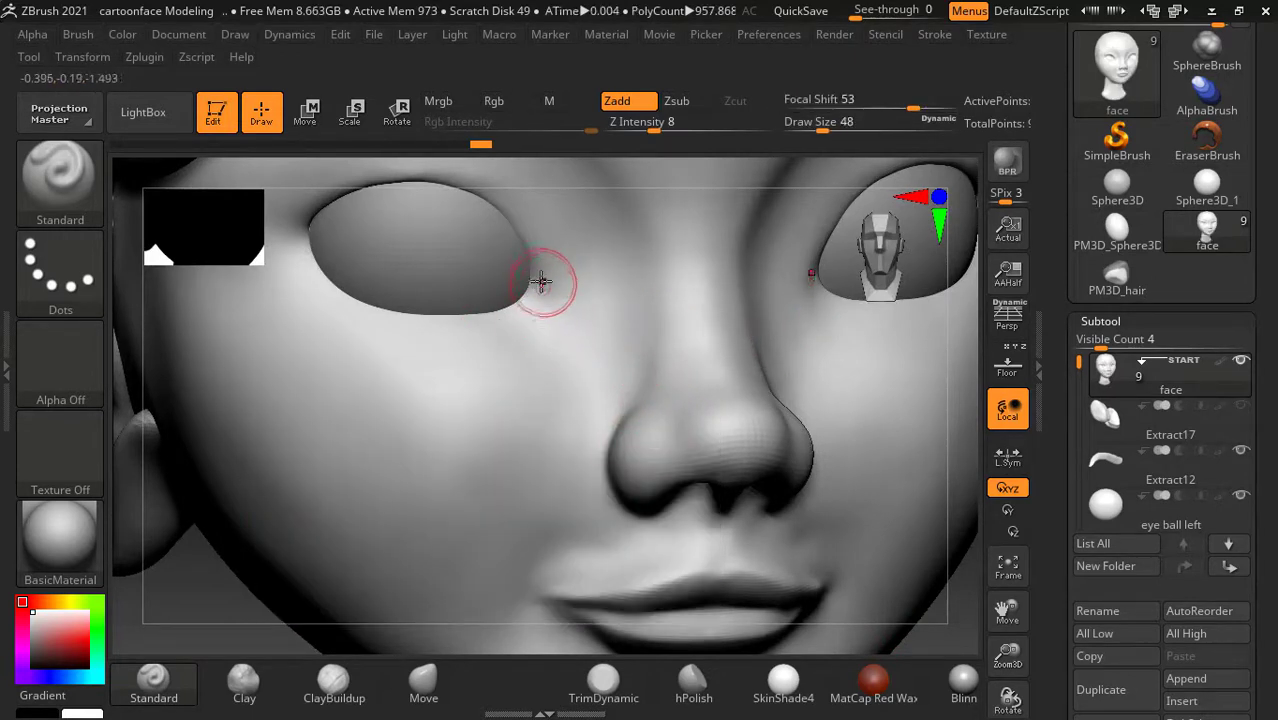
pyautogui.press('f')
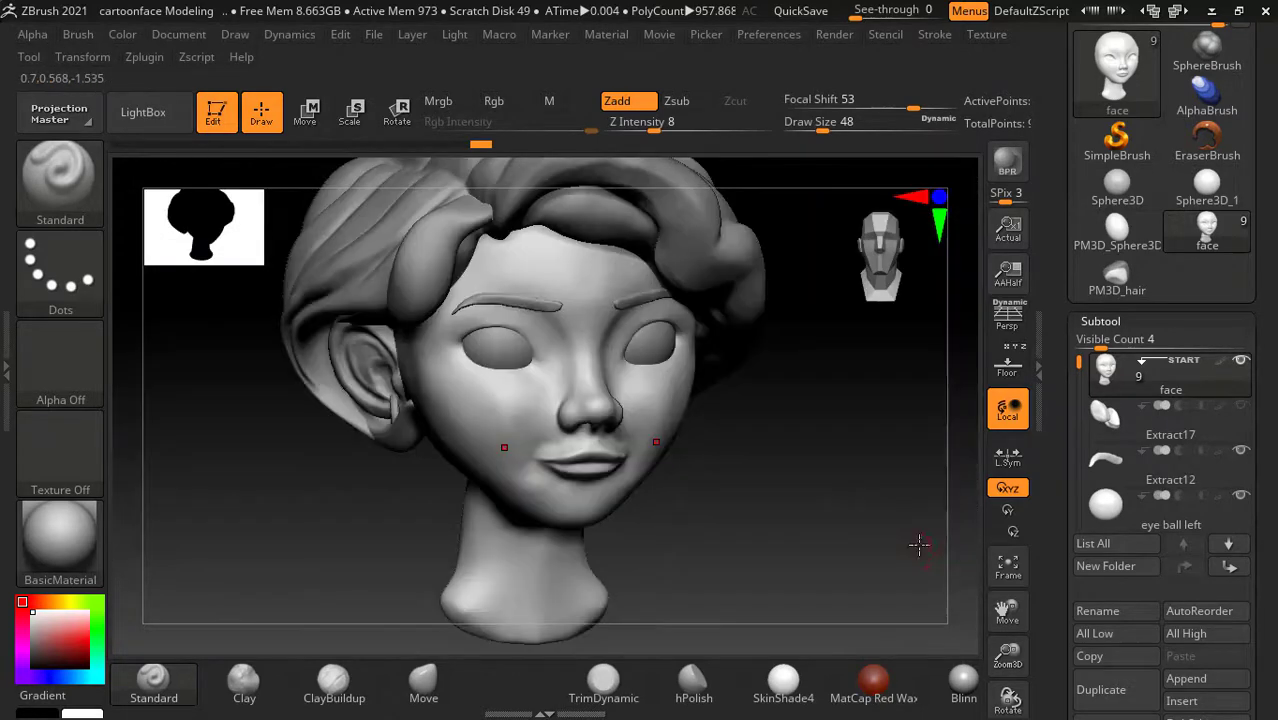
pyautogui.keyDown('shift'); pyautogui.moveTo(918, 542); pyautogui.dragTo(845, 471); pyautogui.keyUp('shift')
# Step: Ctrl+Shift-drag a rectangle to isolate the strip across the eyes and brows
pyautogui.hotkey('ctrl', 'shift')
pyautogui.keyDown('ctrl'); pyautogui.keyDown('shift'); pyautogui.moveTo(373, 272); pyautogui.dragTo(720, 375); pyautogui.keyUp('shift'); pyautogui.keyUp('ctrl')
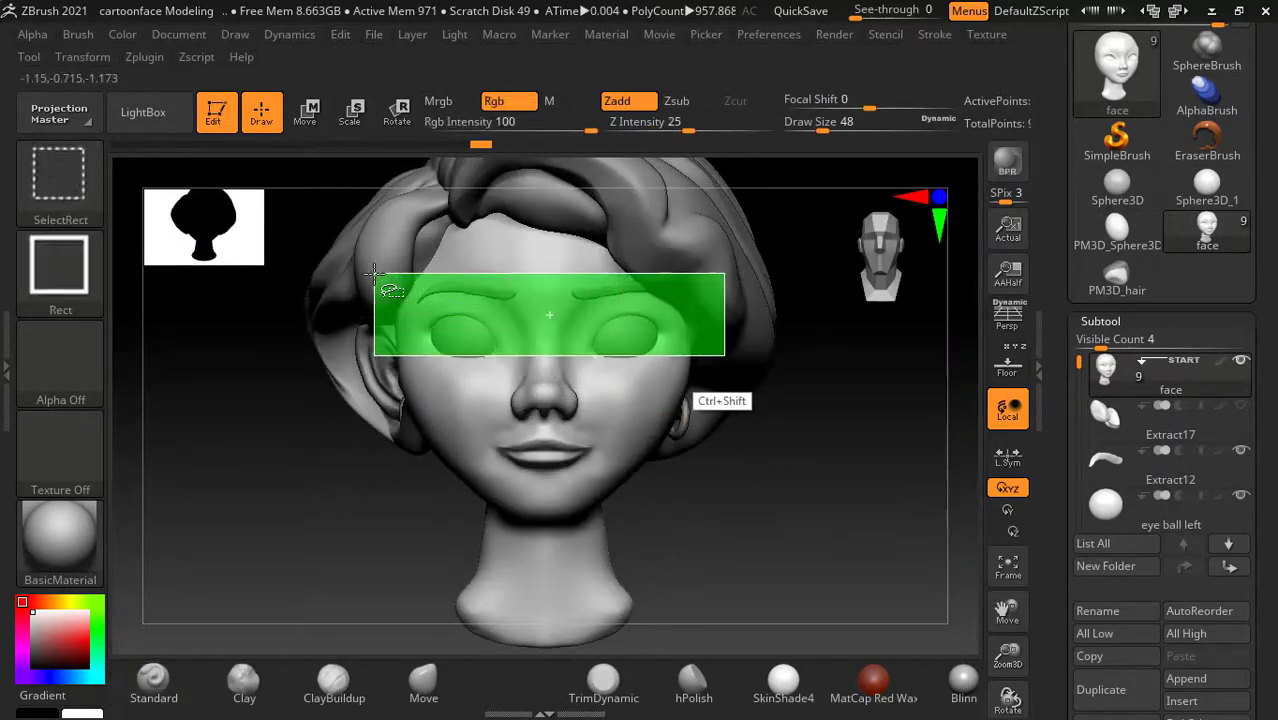
pyautogui.moveTo(760, 420)
pyautogui.mouseDown()
pyautogui.moveTo(822, 414)
pyautogui.moveTo(889, 562)
pyautogui.moveTo(787, 536)
pyautogui.moveTo(847, 576)
pyautogui.moveTo(898, 533)
pyautogui.mouseUp()
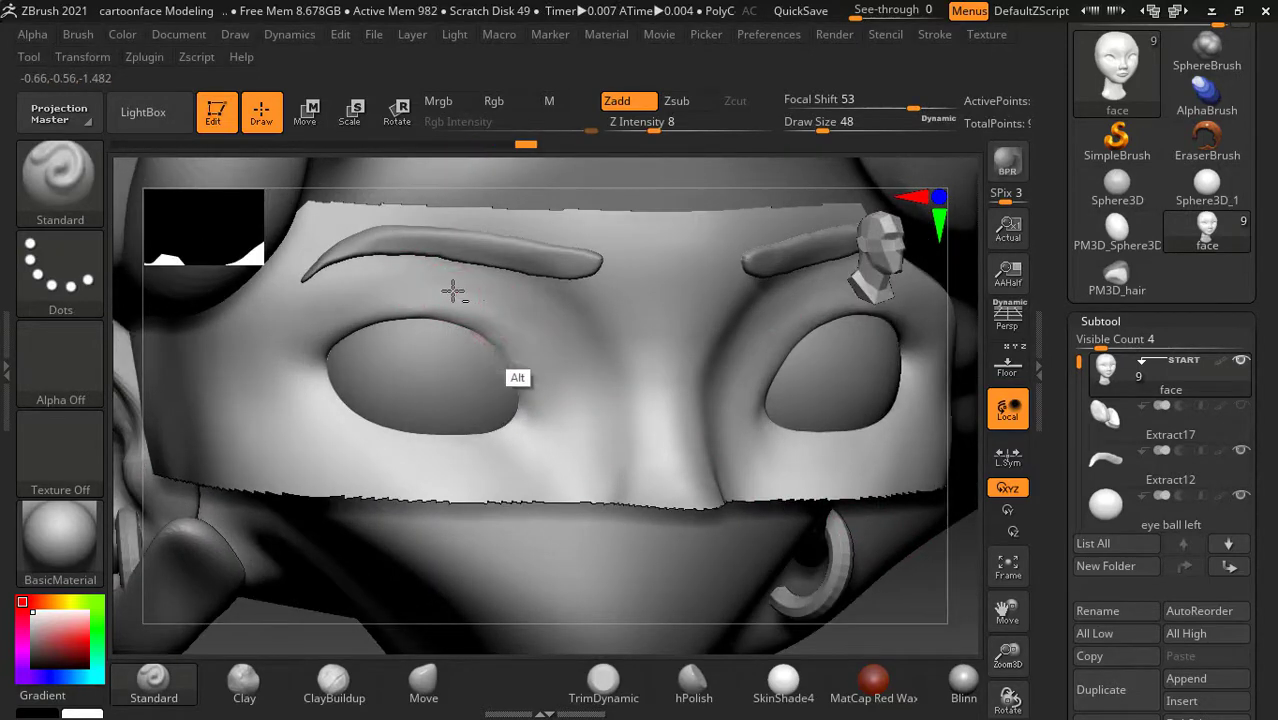
# Step: Sculpt around the left eye's corners, lower lid and cheek, with Draw Size 28 and Z Intensity 13
pyautogui.keyDown('alt'); pyautogui.moveTo(497, 306); pyautogui.dragTo(538, 356); pyautogui.keyUp('alt')
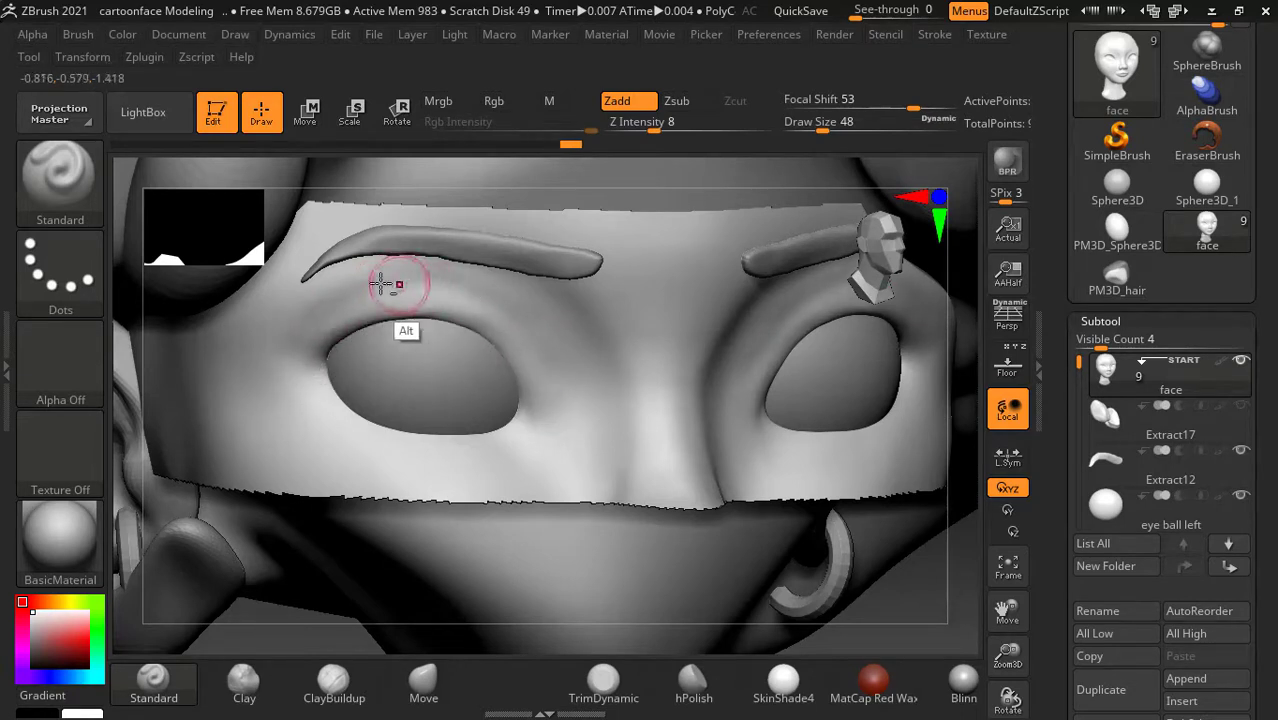
pyautogui.keyDown('alt'); pyautogui.moveTo(400, 285); pyautogui.dragTo(491, 288); pyautogui.keyUp('alt')
pyautogui.keyDown('alt'); pyautogui.moveTo(551, 399); pyautogui.dragTo(508, 429); pyautogui.keyUp('alt')
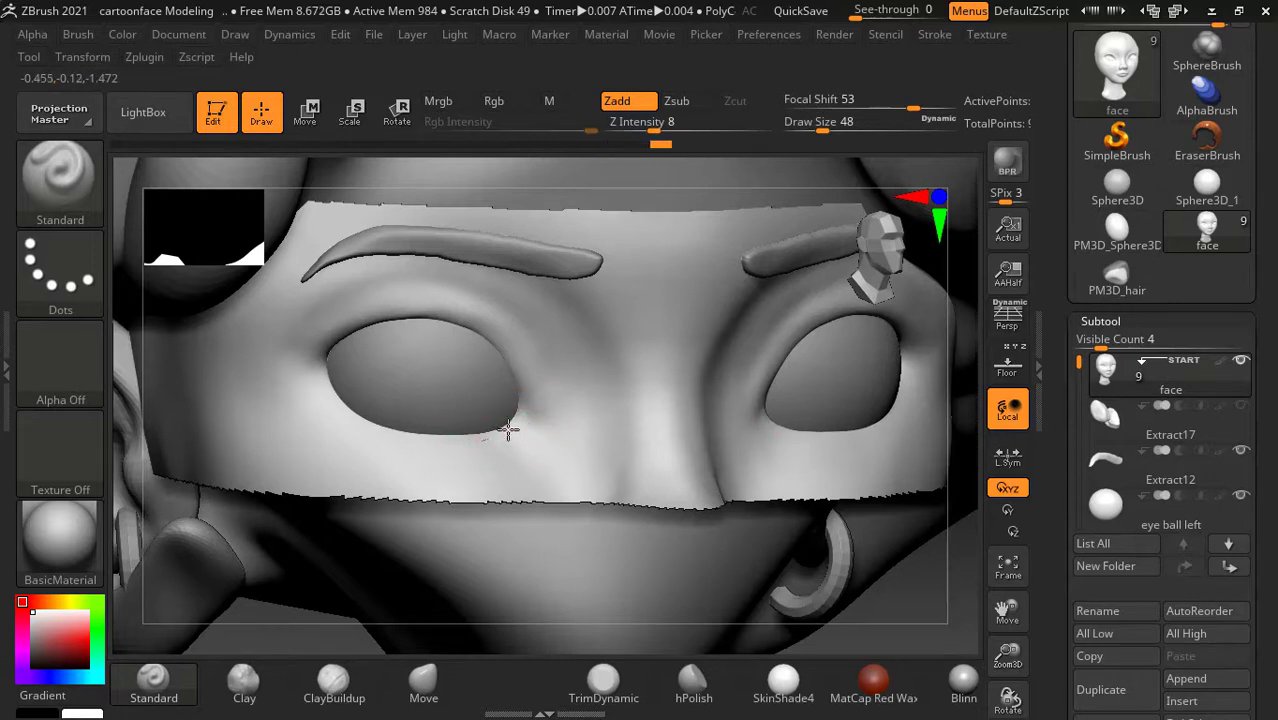
pyautogui.moveTo(322, 405); pyautogui.dragTo(326, 362)
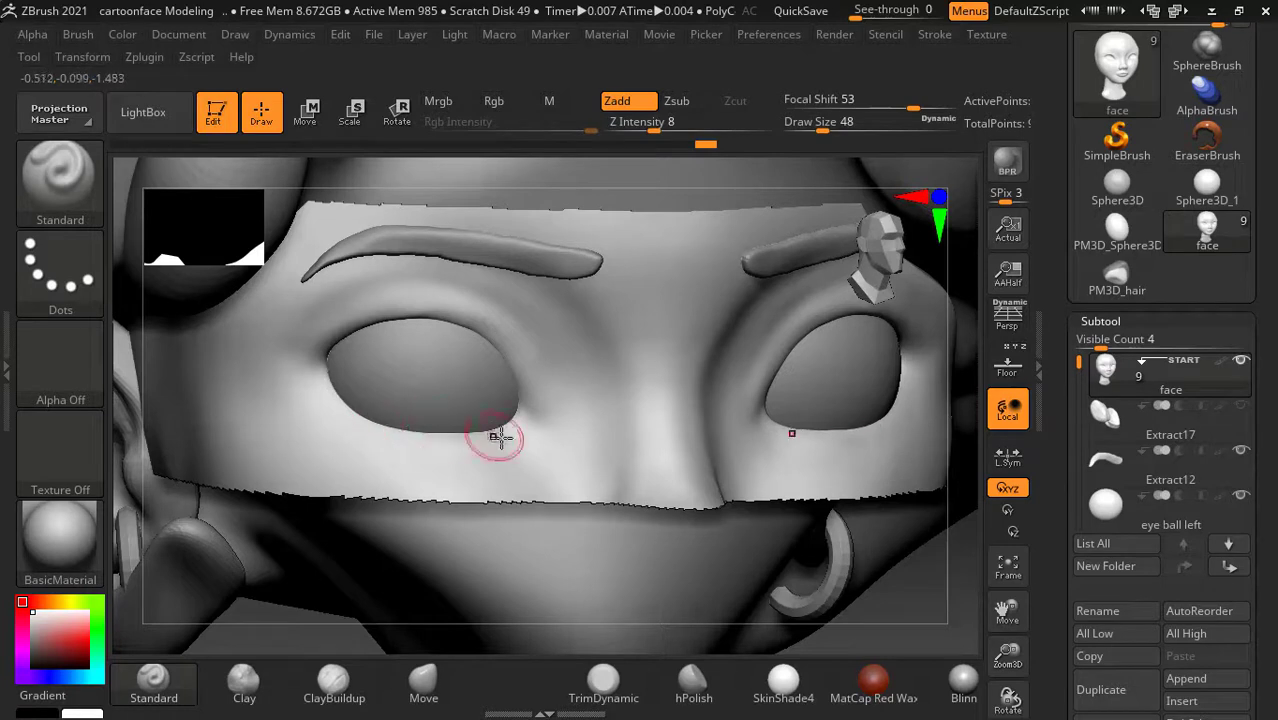
pyautogui.press('[')
pyautogui.press('[')
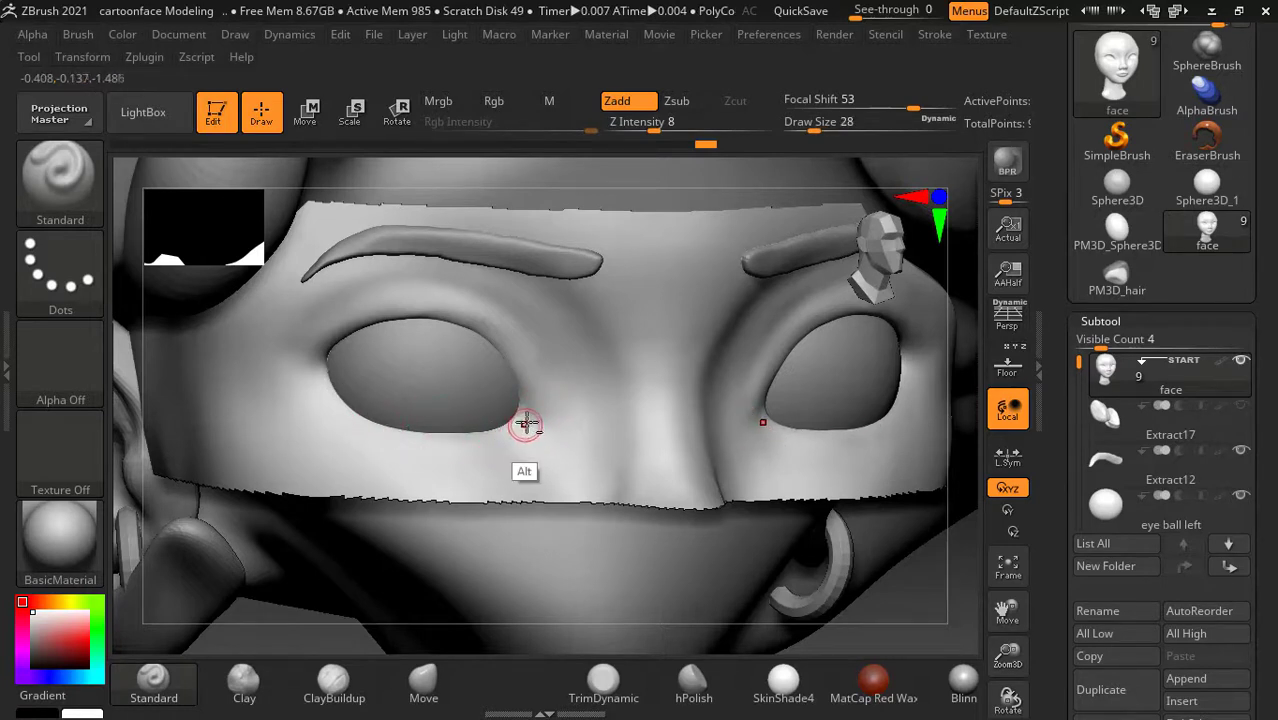
pyautogui.moveTo(526, 424)
pyautogui.keyDown('alt'); pyautogui.mouseDown()
pyautogui.moveTo(508, 441)
pyautogui.moveTo(314, 378)
pyautogui.moveTo(322, 410)
pyautogui.mouseUp(); pyautogui.keyUp('alt')
pyautogui.moveTo(653, 130); pyautogui.dragTo(665, 130)
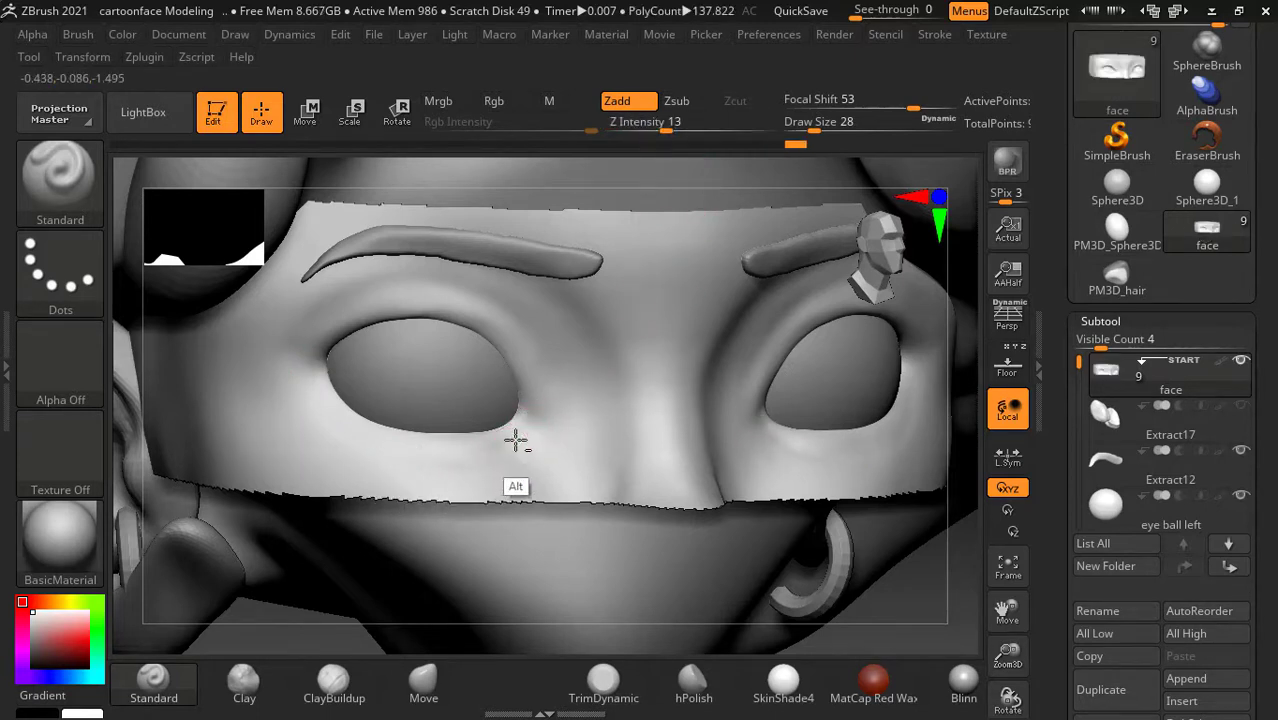
pyautogui.keyDown('alt'); pyautogui.moveTo(516, 440); pyautogui.dragTo(305, 379); pyautogui.keyUp('alt')
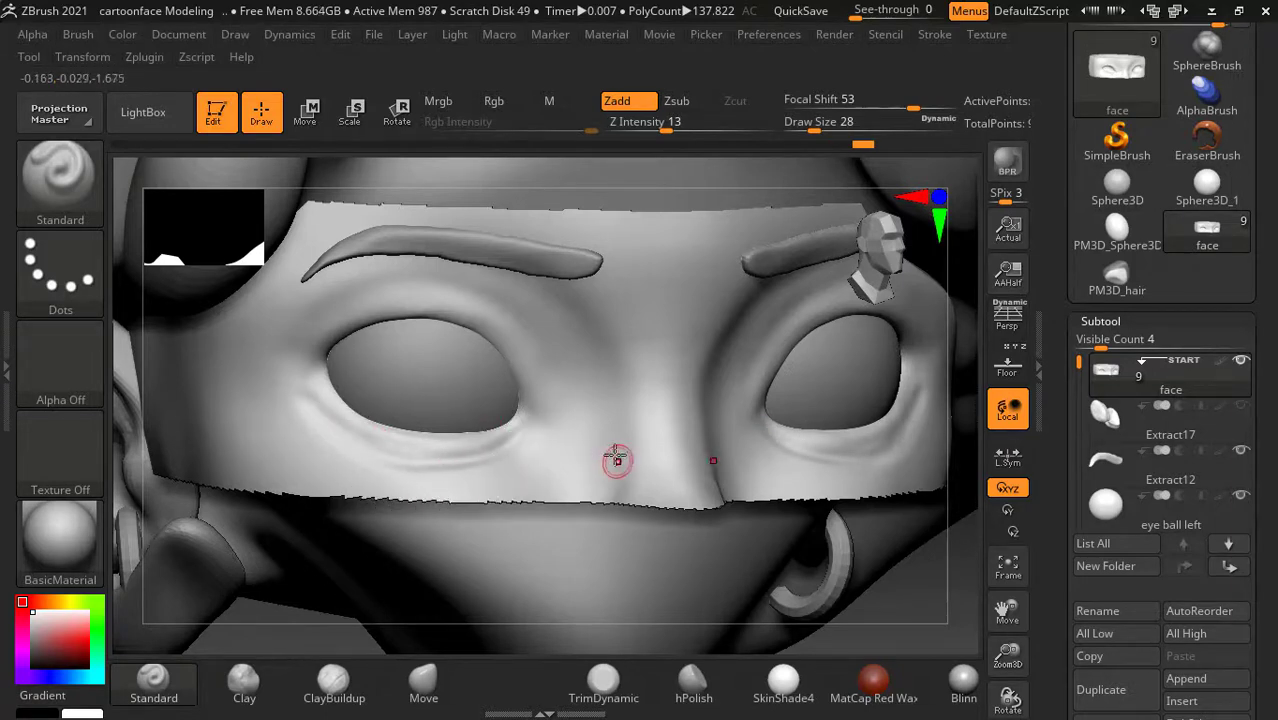
# Step: Smooth the left eye's inner and outer corners and reshape the lower eyelid
pyautogui.press('shift')
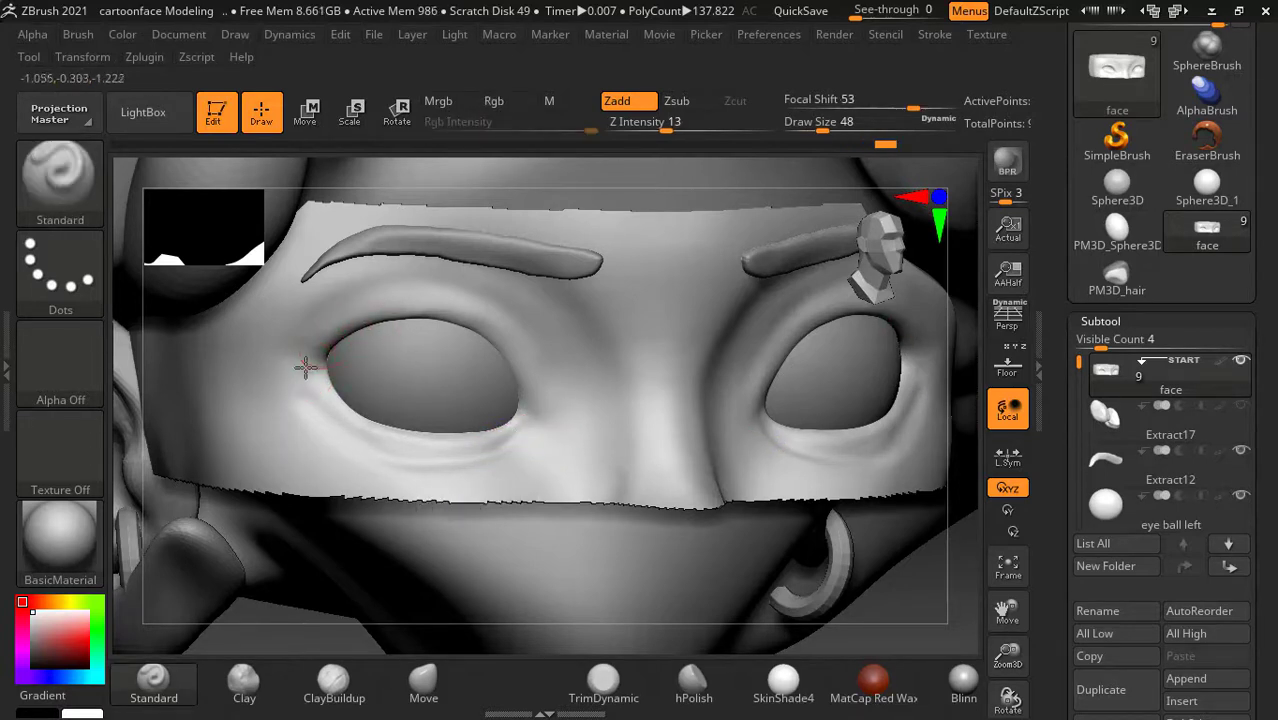
pyautogui.moveTo(306, 368); pyautogui.dragTo(311, 364)
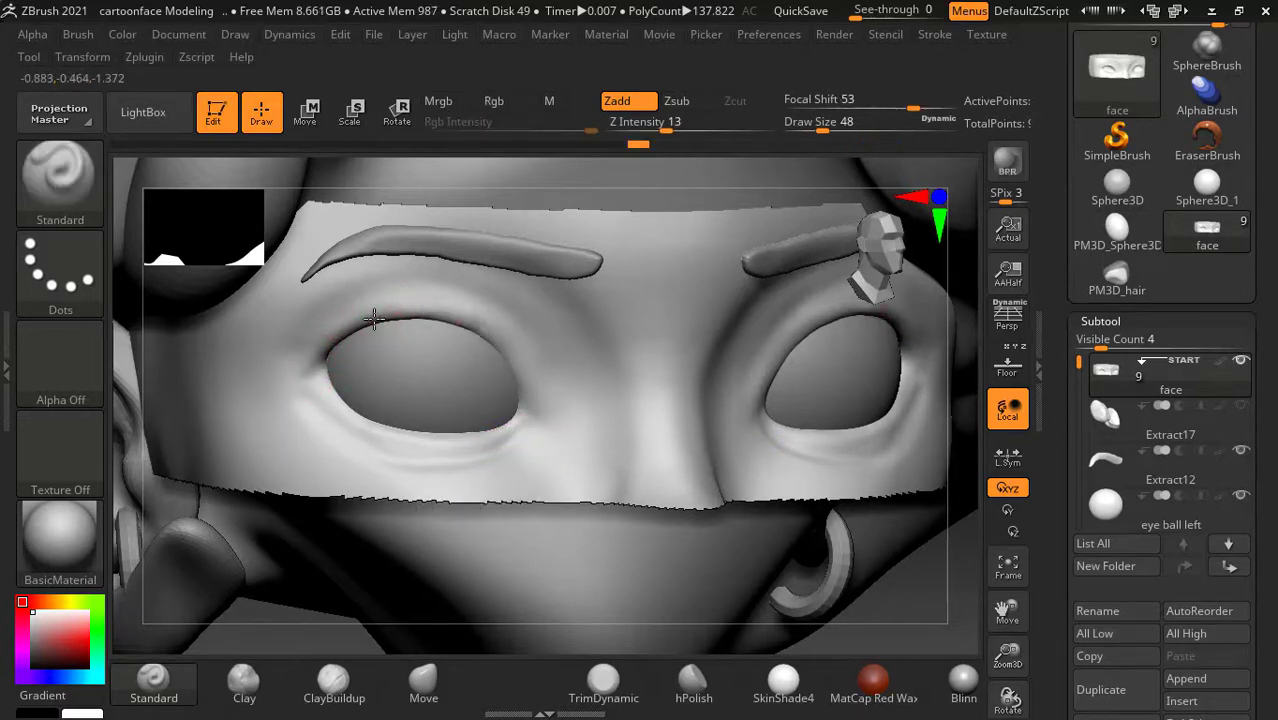
pyautogui.moveTo(521, 383)
pyautogui.mouseDown()
pyautogui.moveTo(544, 421)
pyautogui.moveTo(526, 418)
pyautogui.mouseUp()
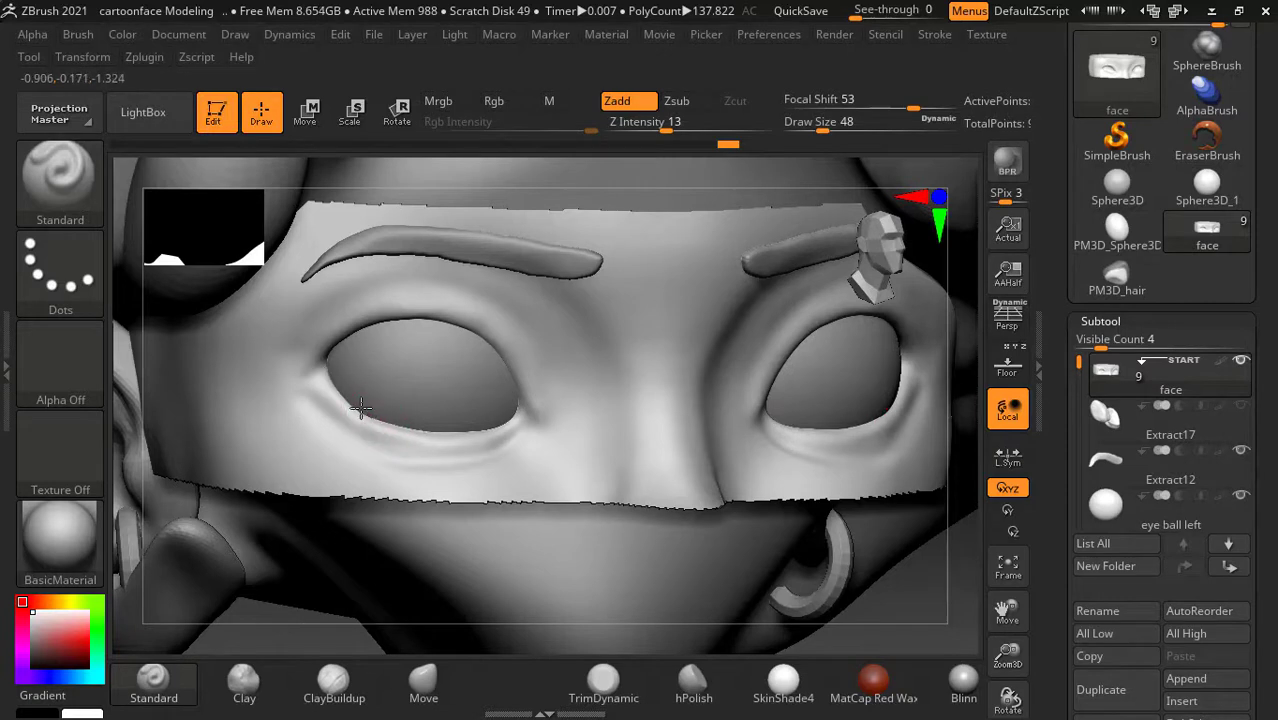
pyautogui.moveTo(507, 420); pyautogui.dragTo(318, 385)
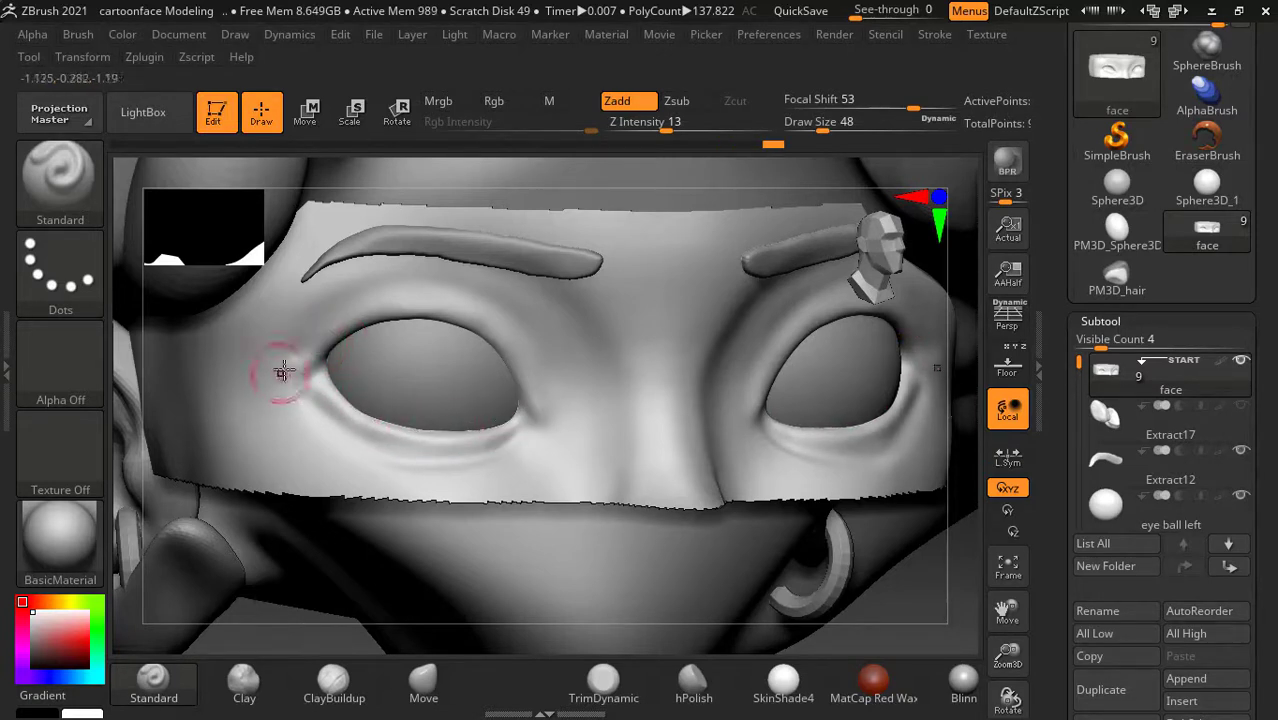
pyautogui.keyDown('shift'); pyautogui.moveTo(292, 358); pyautogui.dragTo(314, 372); pyautogui.keyUp('shift')
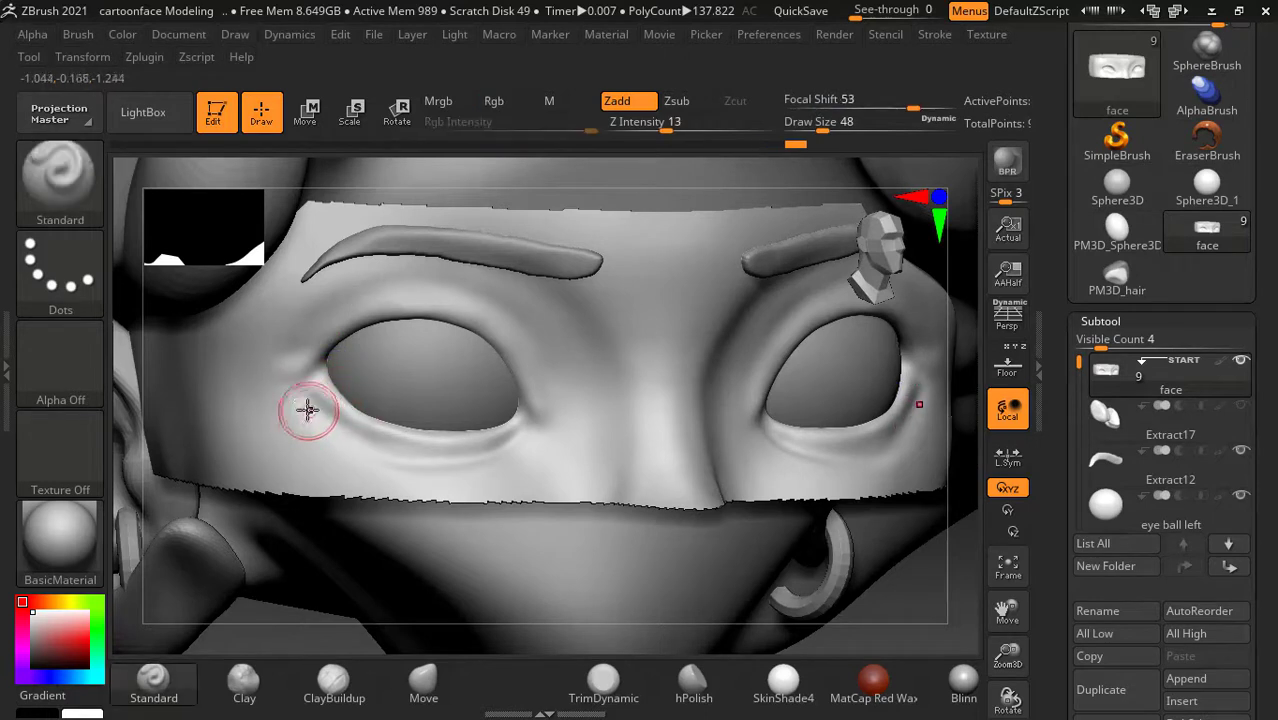
pyautogui.press('shift')
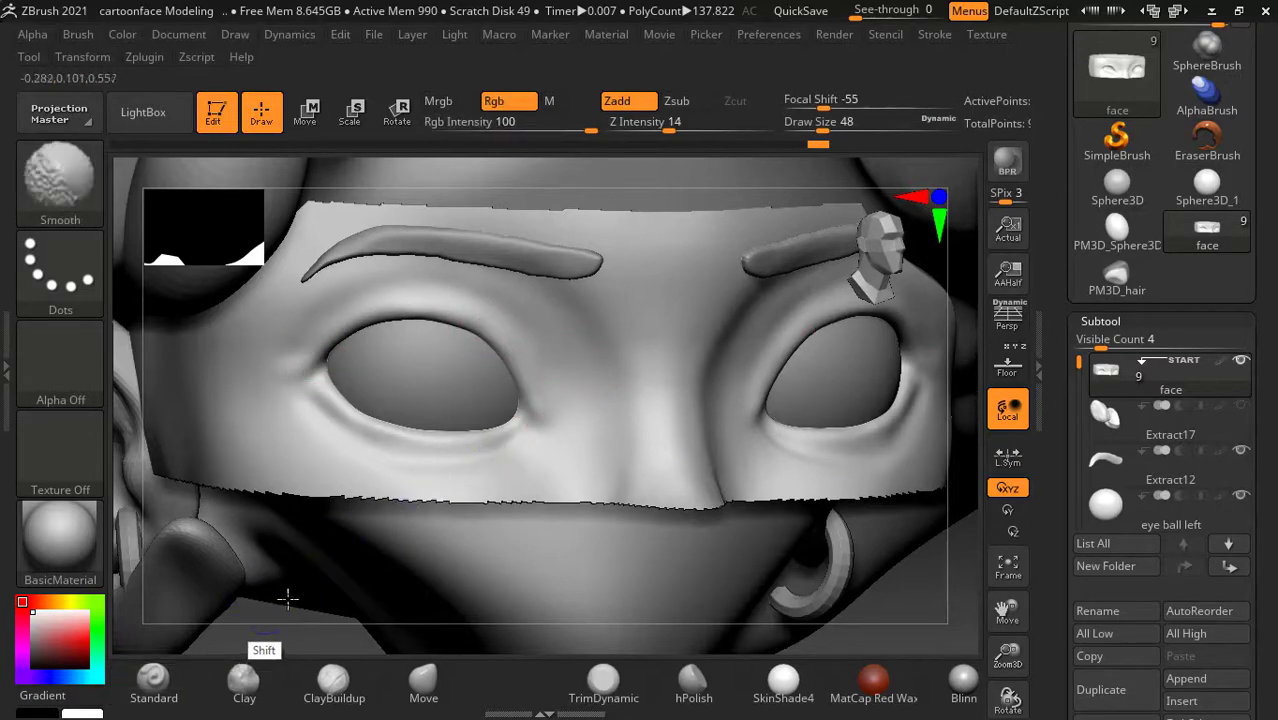
# Step: Reframe to a front view of the eyes and shrink the brush to size 16
pyautogui.press('f')
pyautogui.keyDown('shift'); pyautogui.moveTo(794, 524); pyautogui.dragTo(856, 502); pyautogui.keyUp('shift')
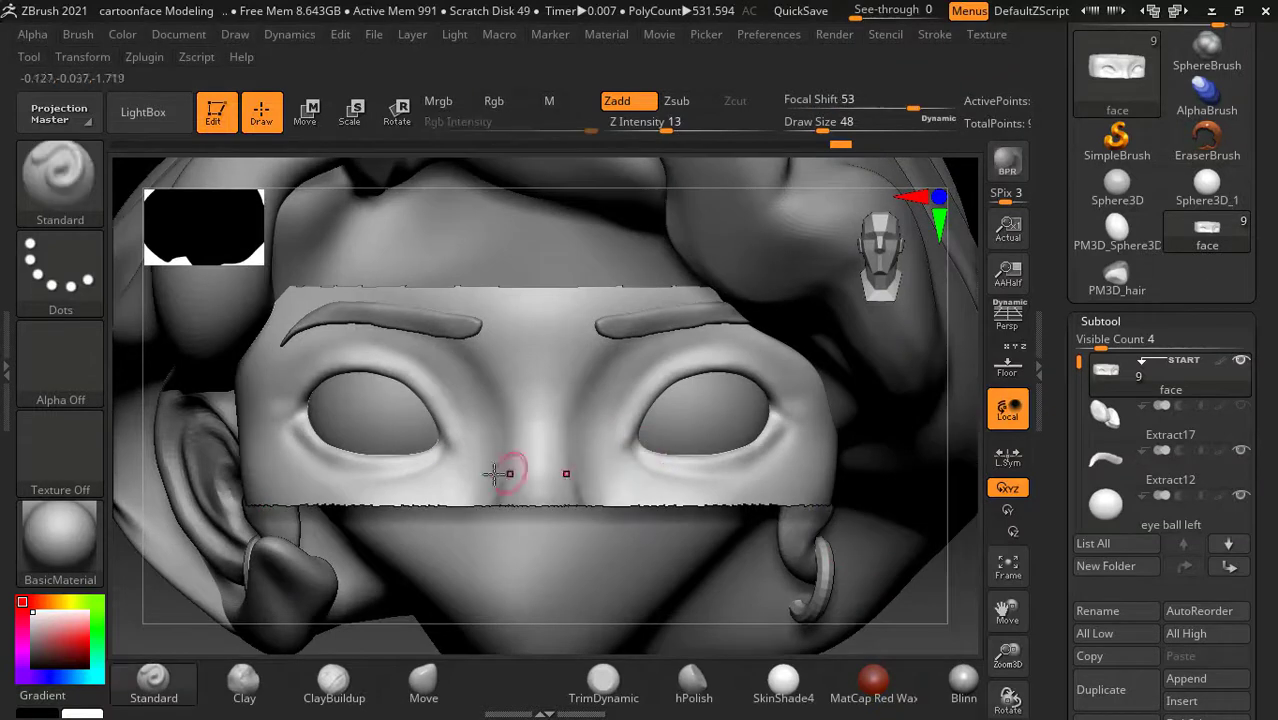
pyautogui.press('[')
pyautogui.press('[')
pyautogui.press('[')
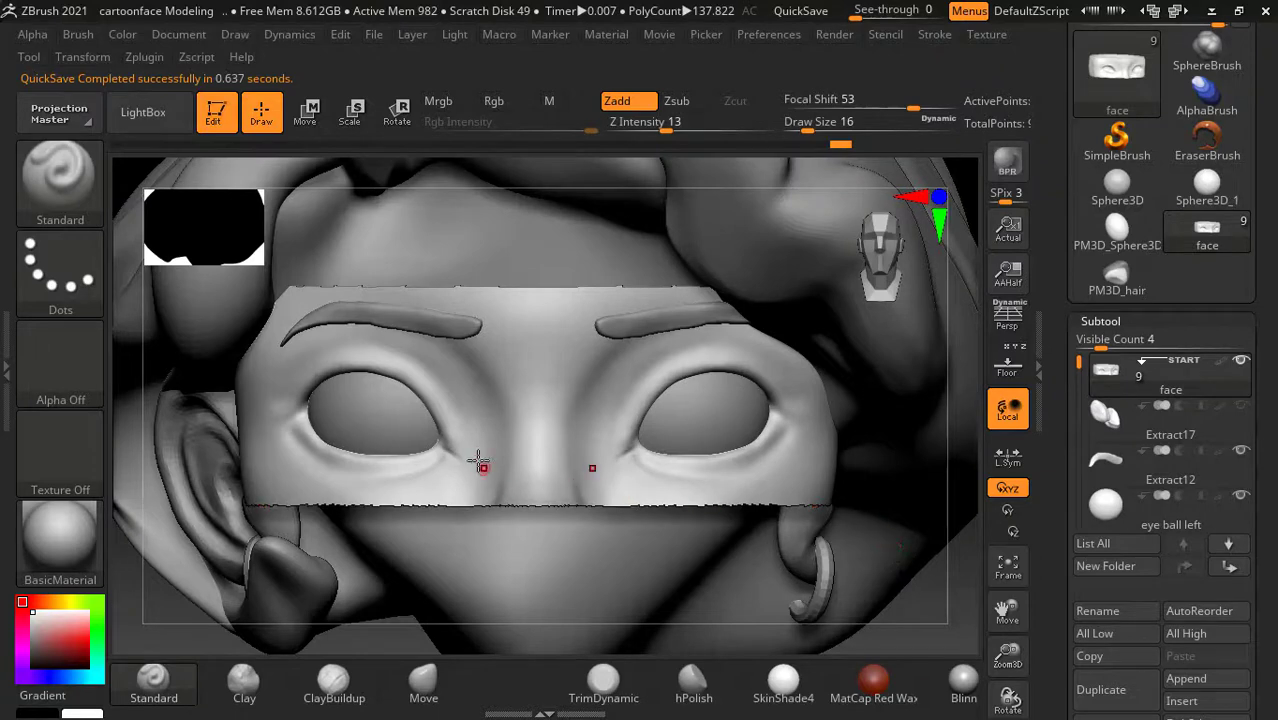
pyautogui.press('shift')
pyautogui.scroll(2, 700, 510)
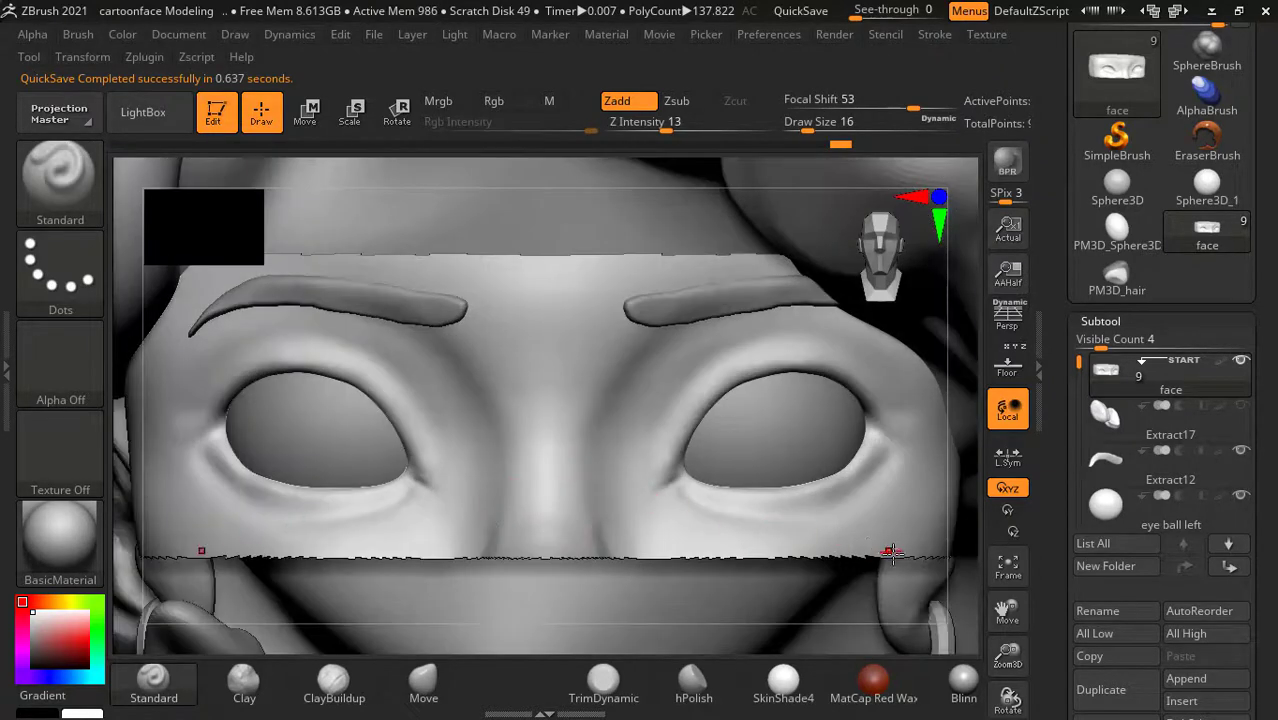
pyautogui.press('f')
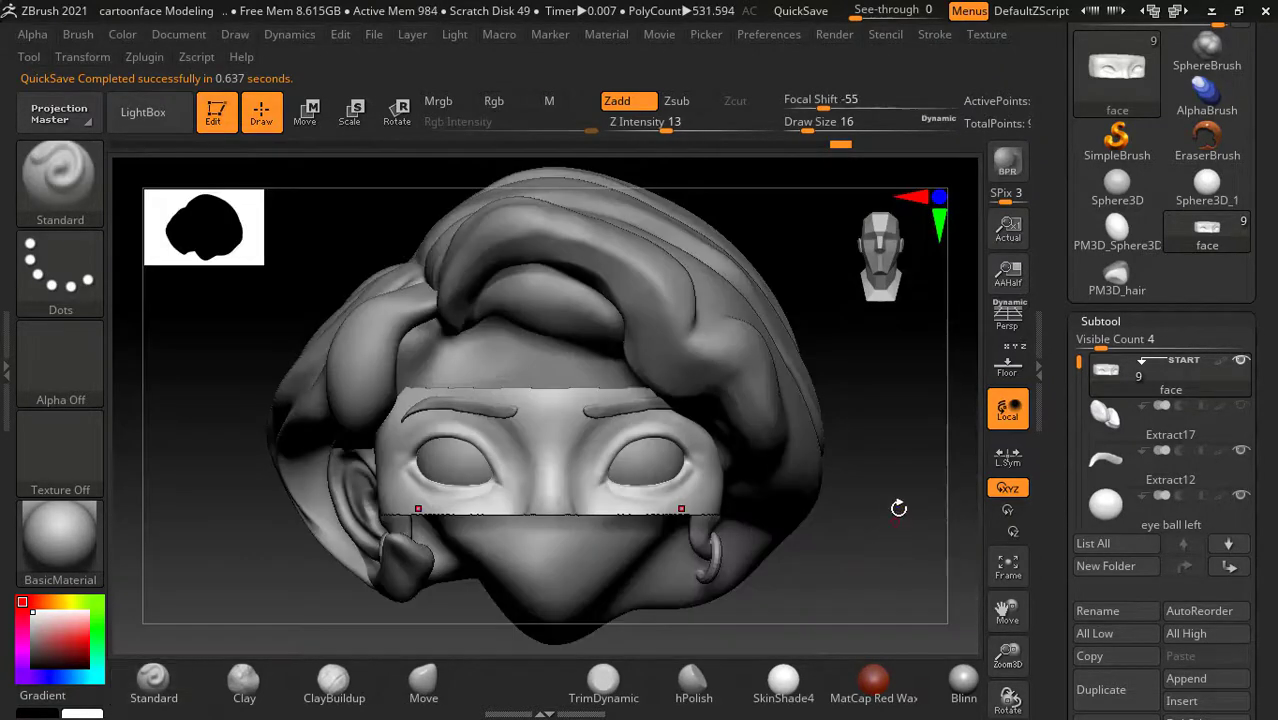
pyautogui.hotkey('ctrl', 'shift')
# Step: Unhide the whole face mesh and zoom in on the nose and lips
pyautogui.keyDown('ctrl'); pyautogui.keyDown('shift'); pyautogui.click(937, 473); pyautogui.keyUp('shift'); pyautogui.keyUp('ctrl')
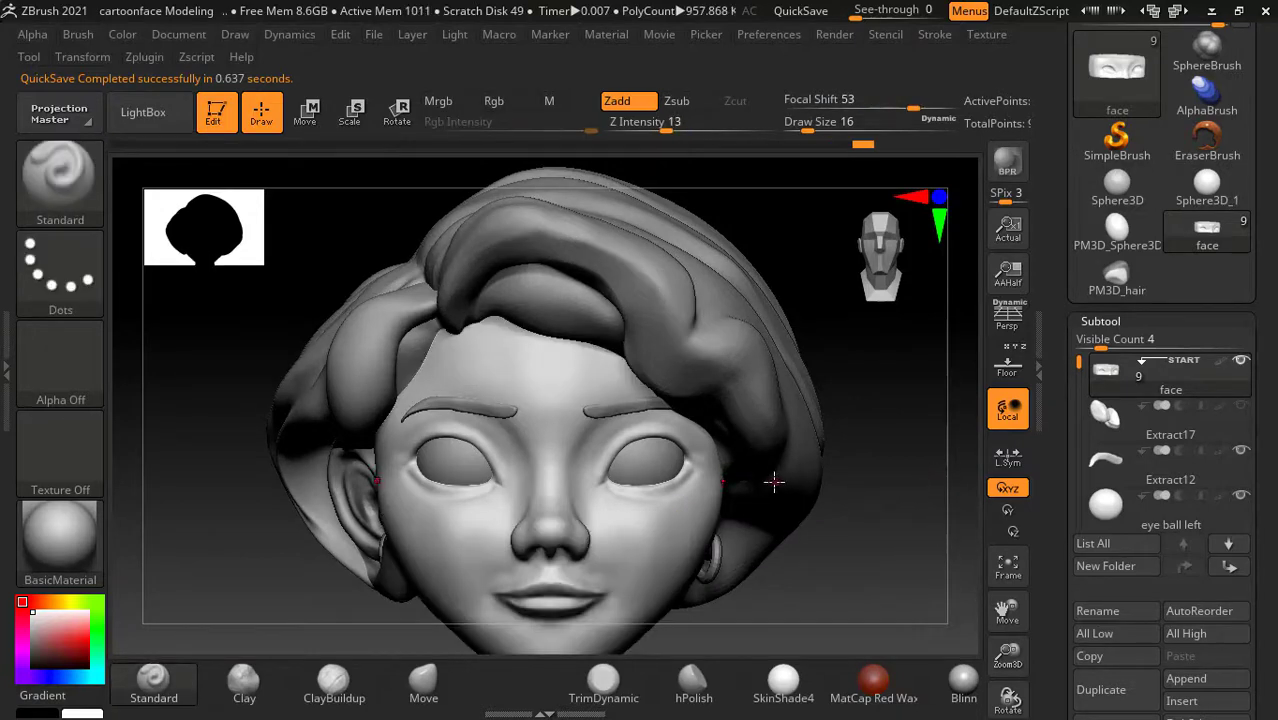
pyautogui.press(']')
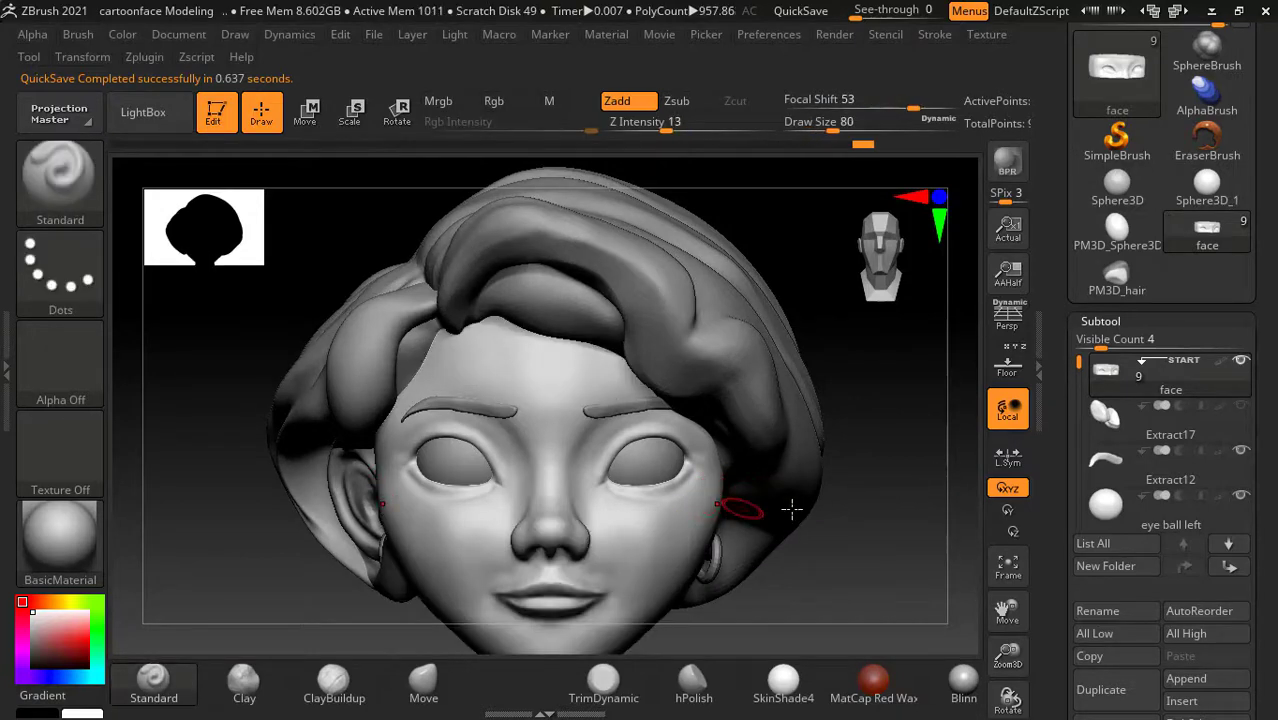
pyautogui.keyDown('alt'); pyautogui.moveTo(916, 465); pyautogui.dragTo(877, 597); pyautogui.keyUp('alt')
pyautogui.press('shift')
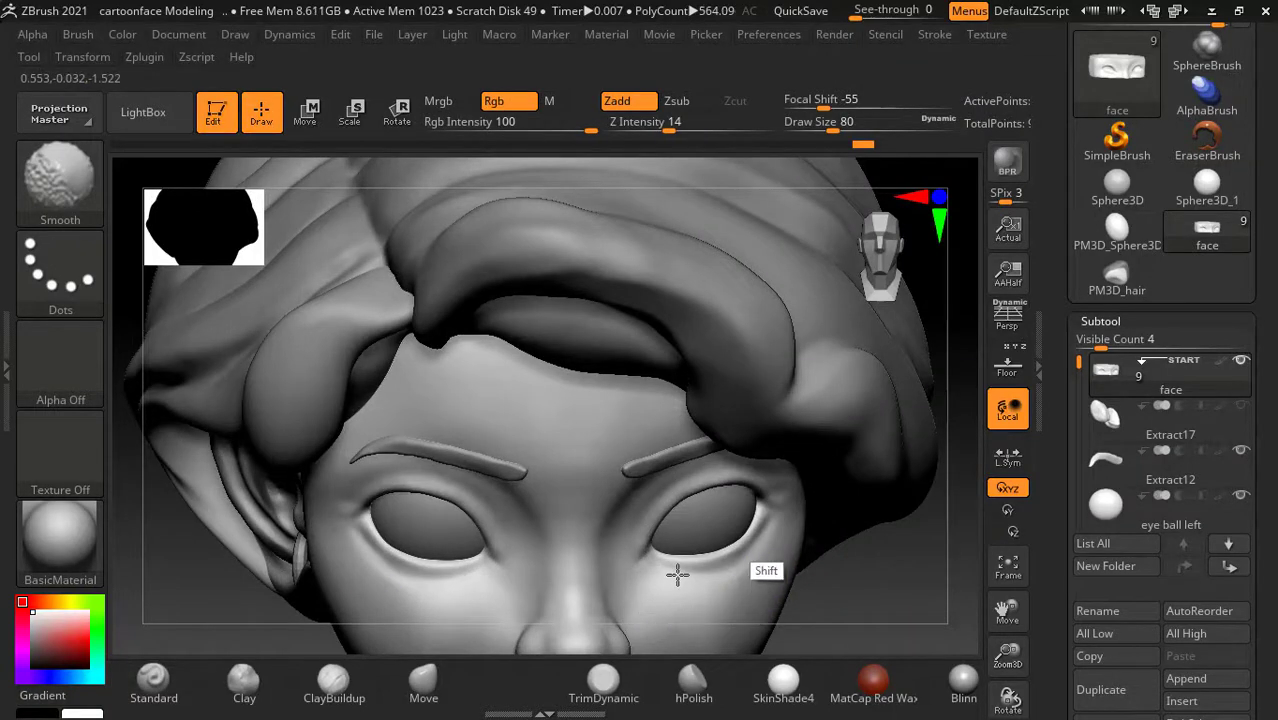
pyautogui.press('f')
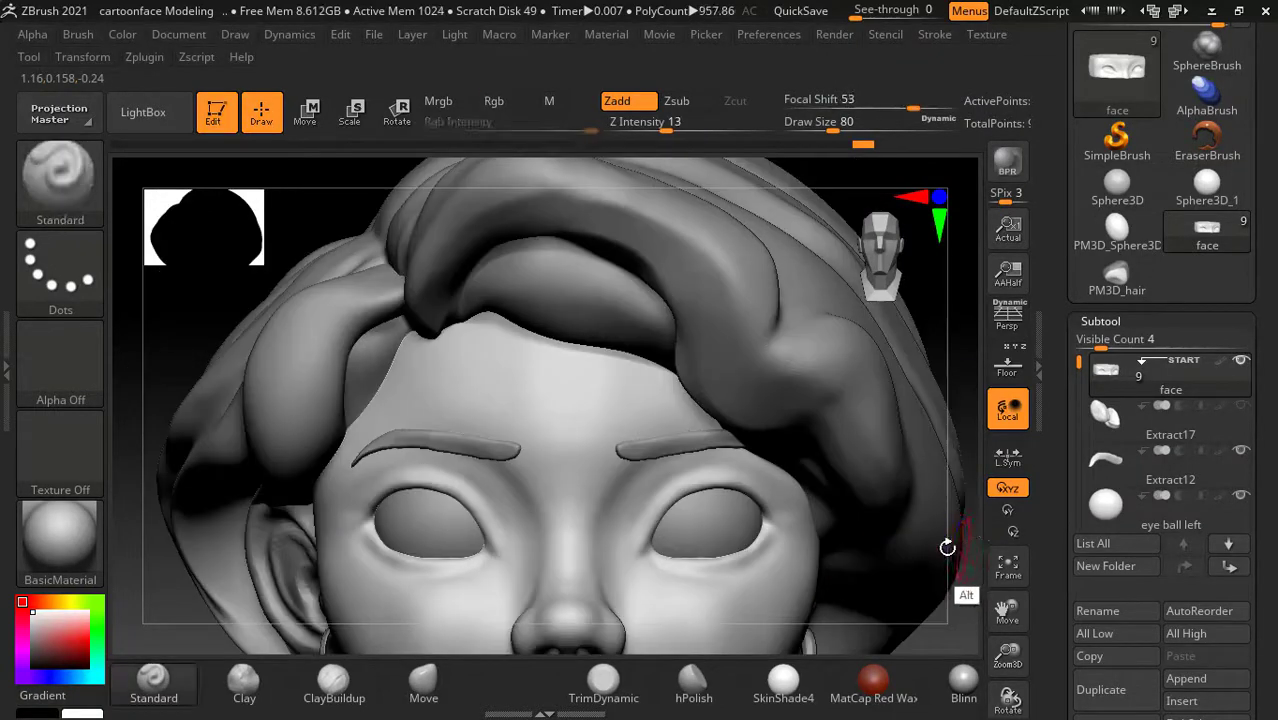
pyautogui.keyDown('alt'); pyautogui.moveTo(942, 590); pyautogui.dragTo(944, 541); pyautogui.keyUp('alt')
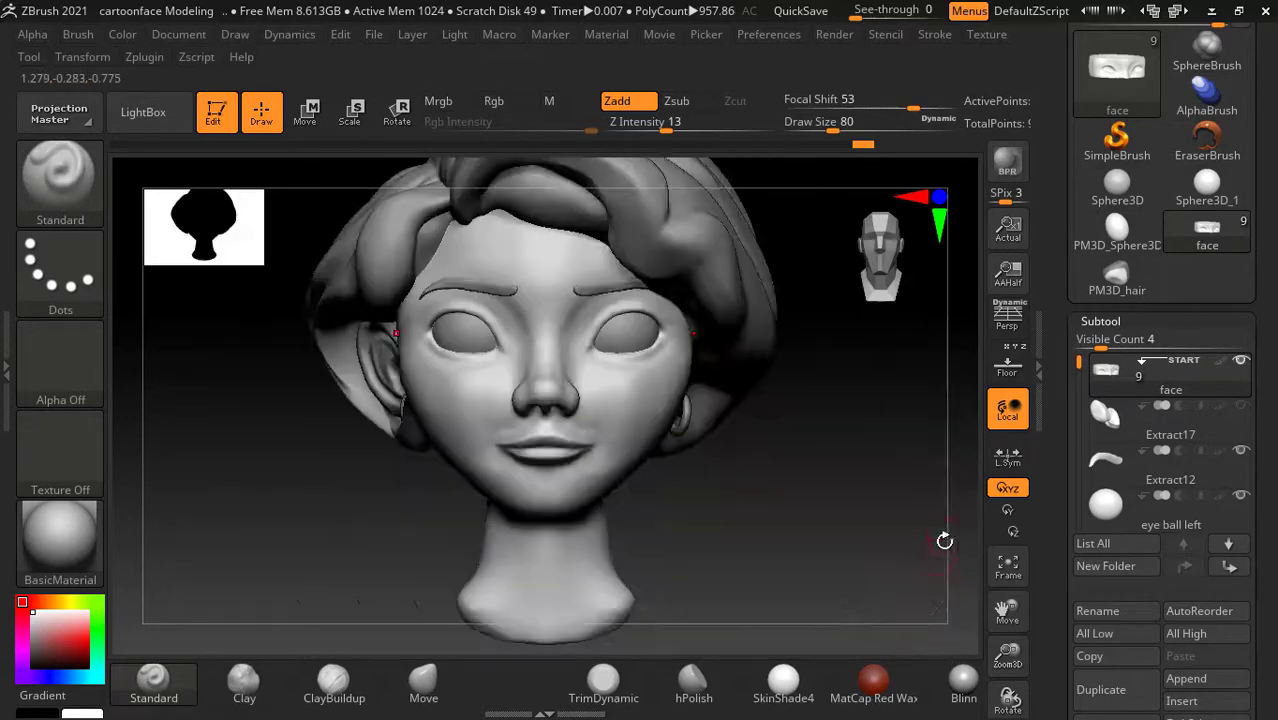
pyautogui.keyDown('alt'); pyautogui.moveTo(809, 471); pyautogui.dragTo(896, 543); pyautogui.keyUp('alt')
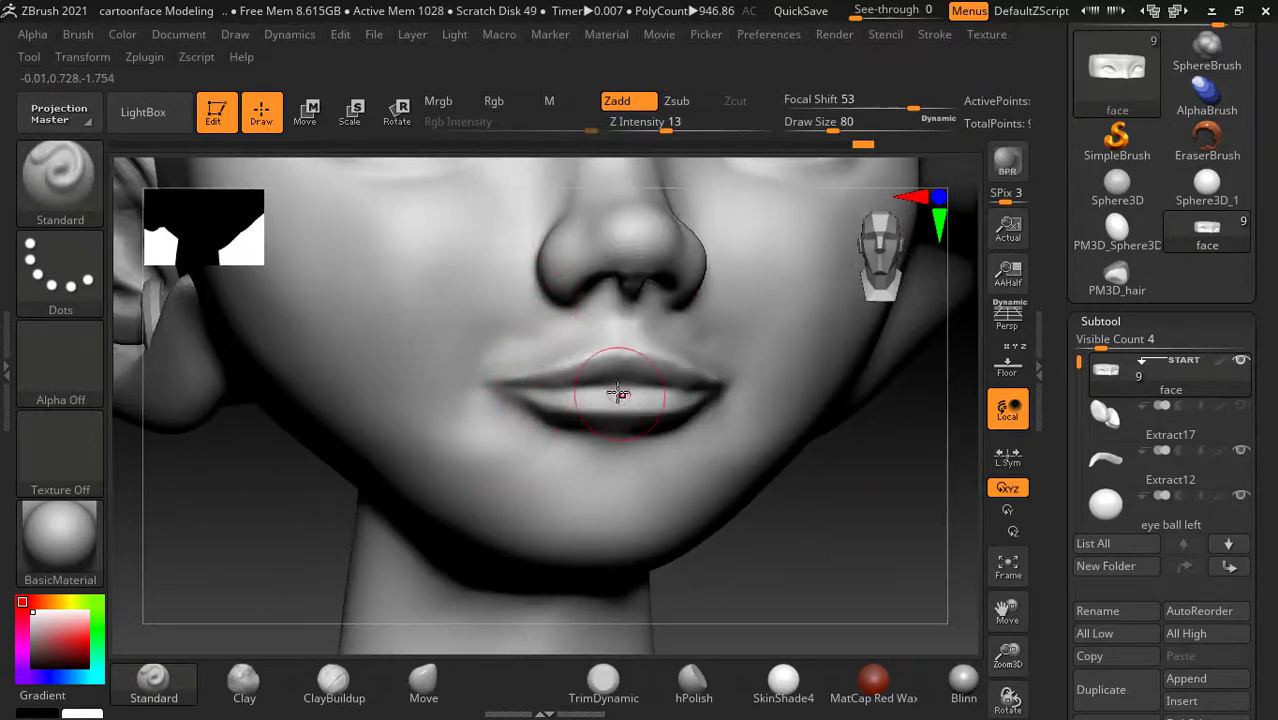
# Step: Carve the crease under the lower lip with Alt and shape the chin
pyautogui.press('[')
pyautogui.press('[')
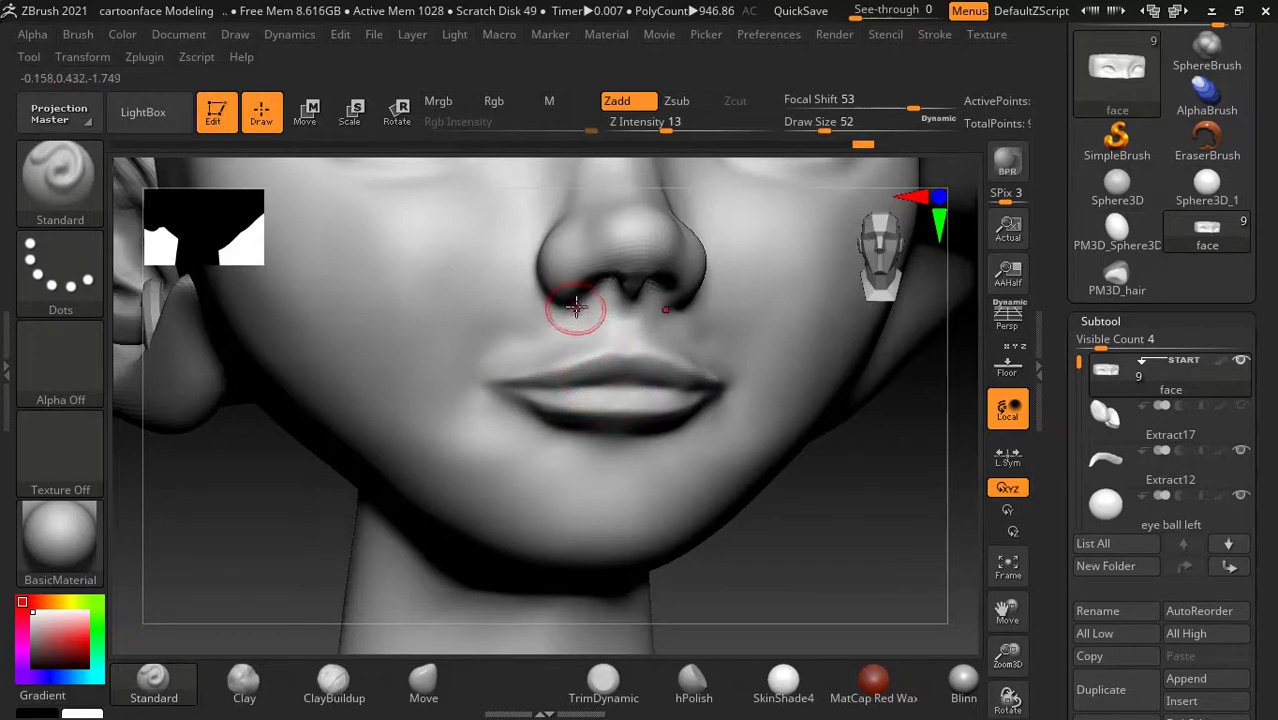
pyautogui.press('alt')
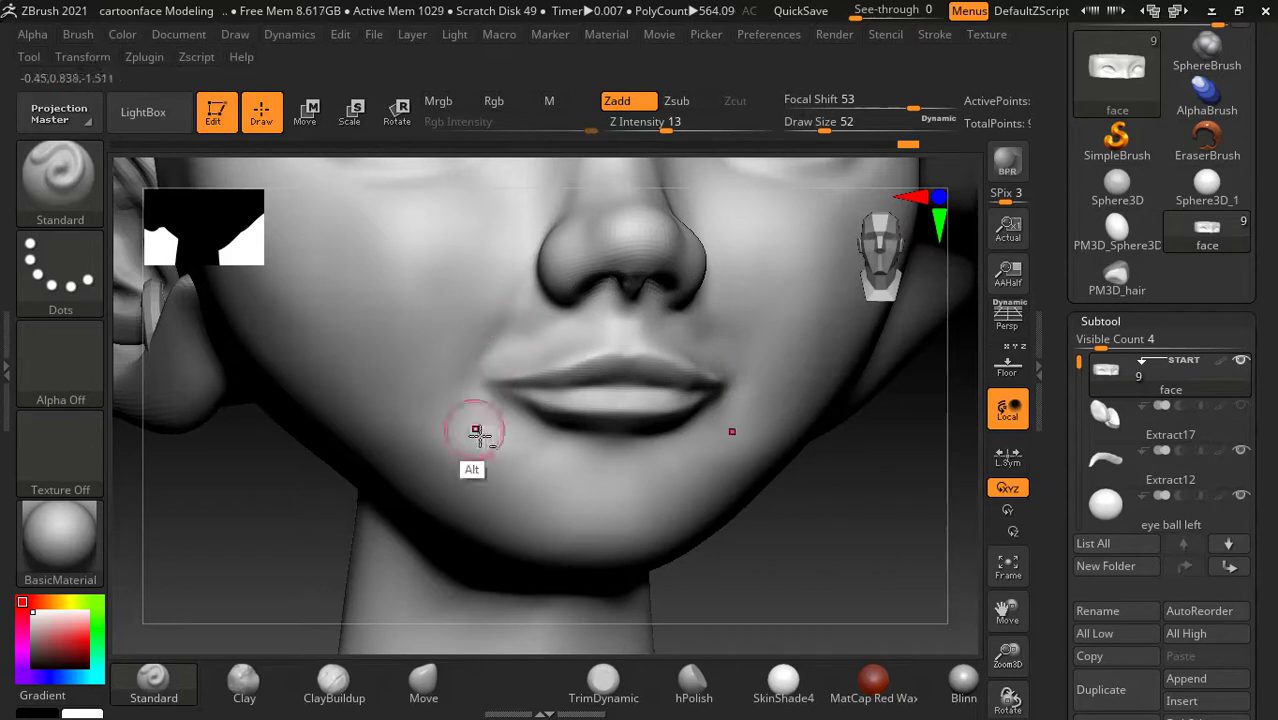
pyautogui.moveTo(487, 398)
pyautogui.keyDown('alt'); pyautogui.mouseDown()
pyautogui.moveTo(596, 455)
pyautogui.moveTo(508, 508)
pyautogui.mouseUp(); pyautogui.keyUp('alt')
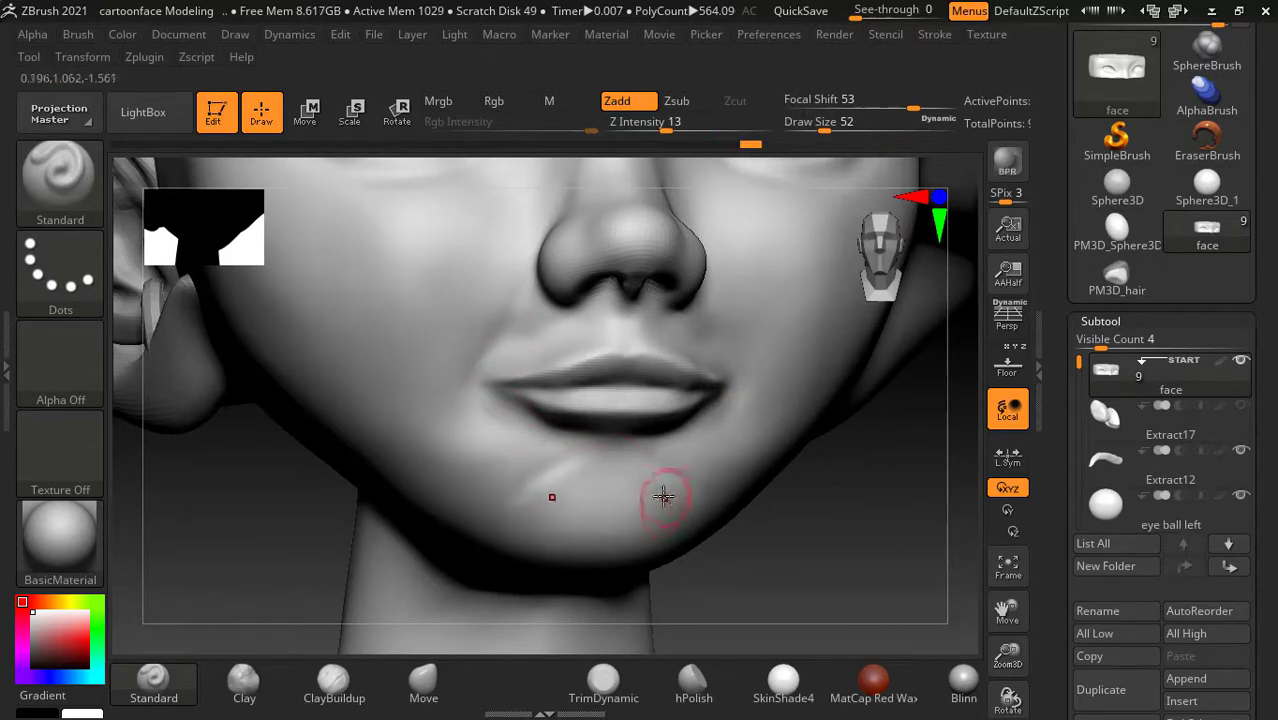
pyautogui.press(']')
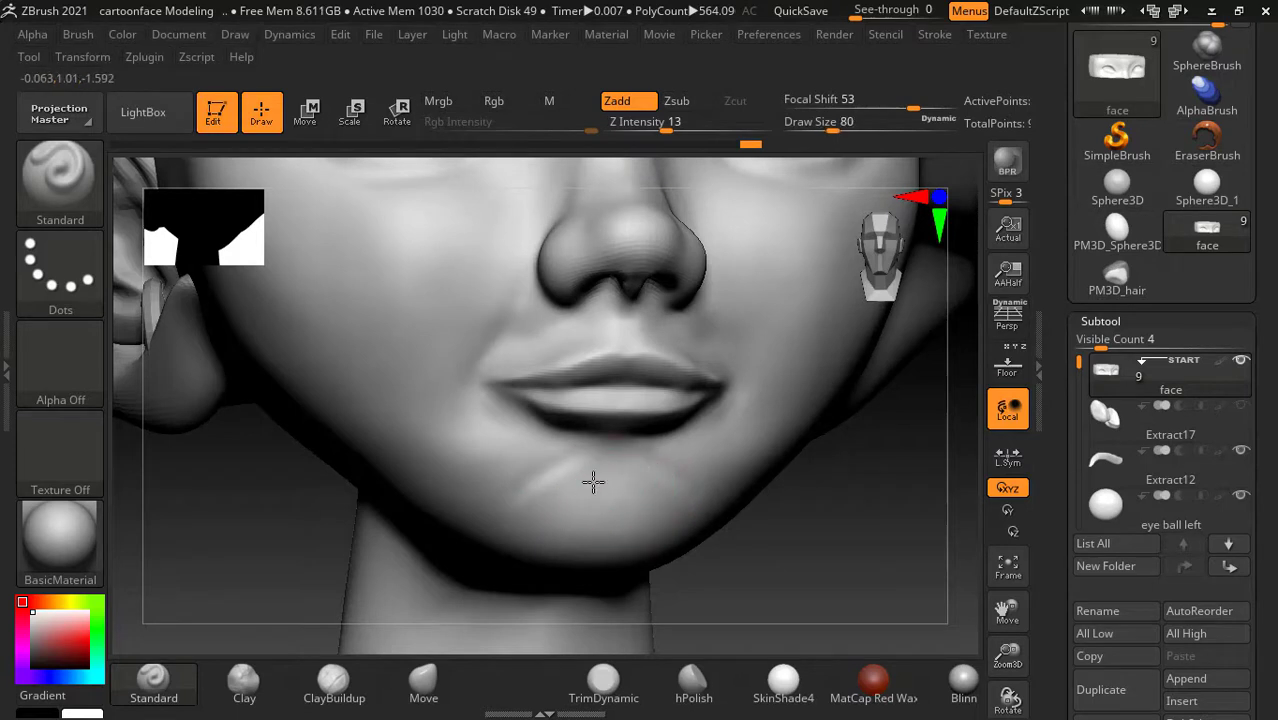
pyautogui.keyDown('alt'); pyautogui.moveTo(585, 485); pyautogui.dragTo(615, 487); pyautogui.keyUp('alt')
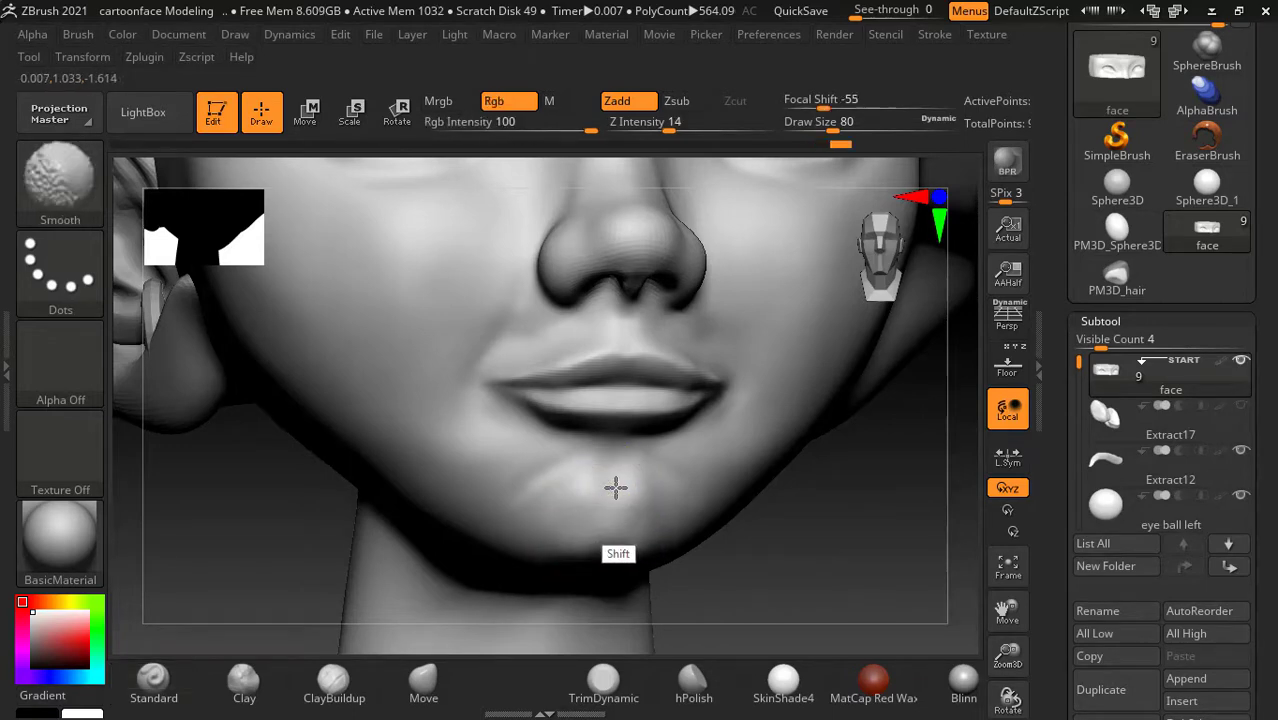
# Step: Smooth the chin from below with smoothing strength raised to 24
pyautogui.moveTo(870, 550); pyautogui.dragTo(625, 572)
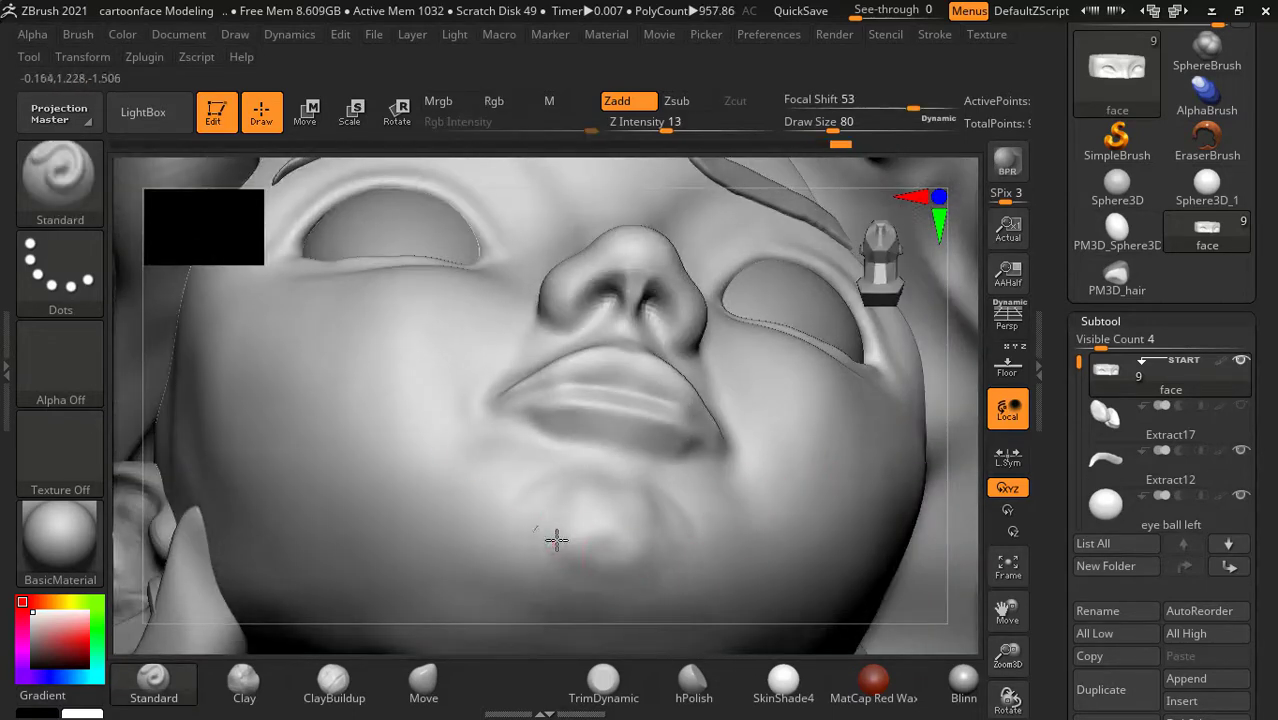
pyautogui.keyDown('shift'); pyautogui.moveTo(556, 540); pyautogui.dragTo(612, 545); pyautogui.keyUp('shift')
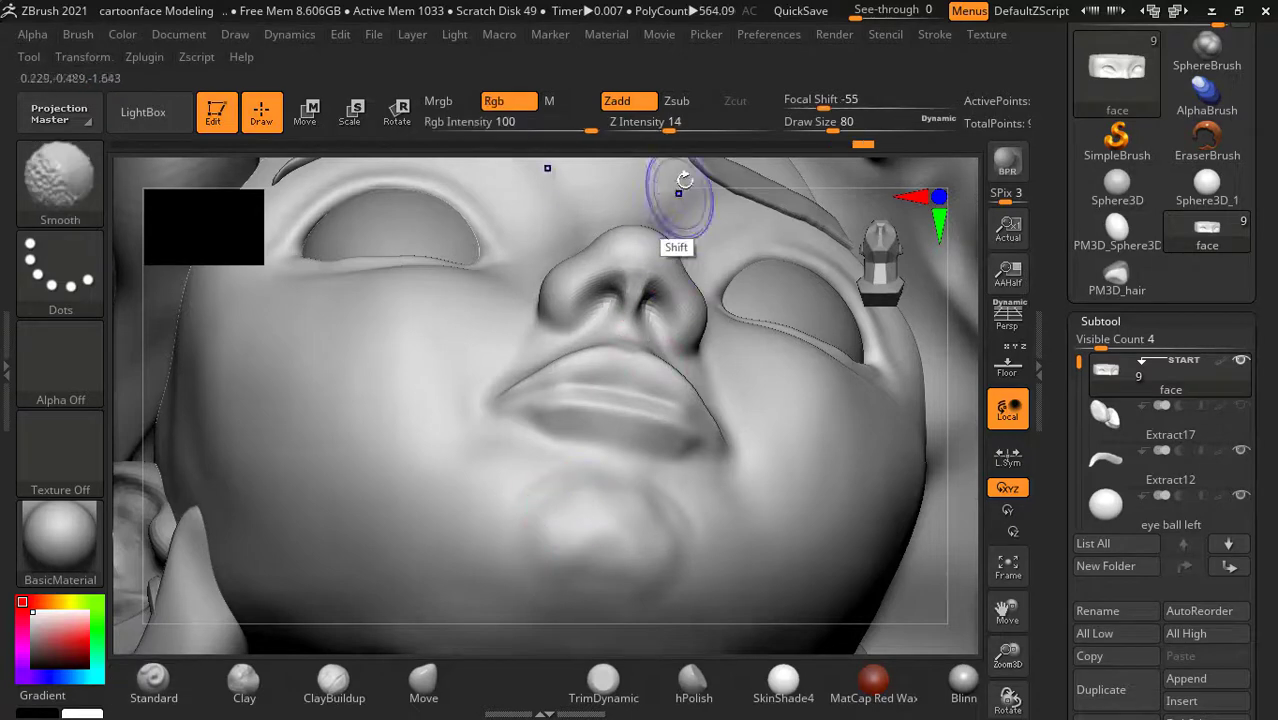
pyautogui.moveTo(668, 129); pyautogui.dragTo(688, 129)
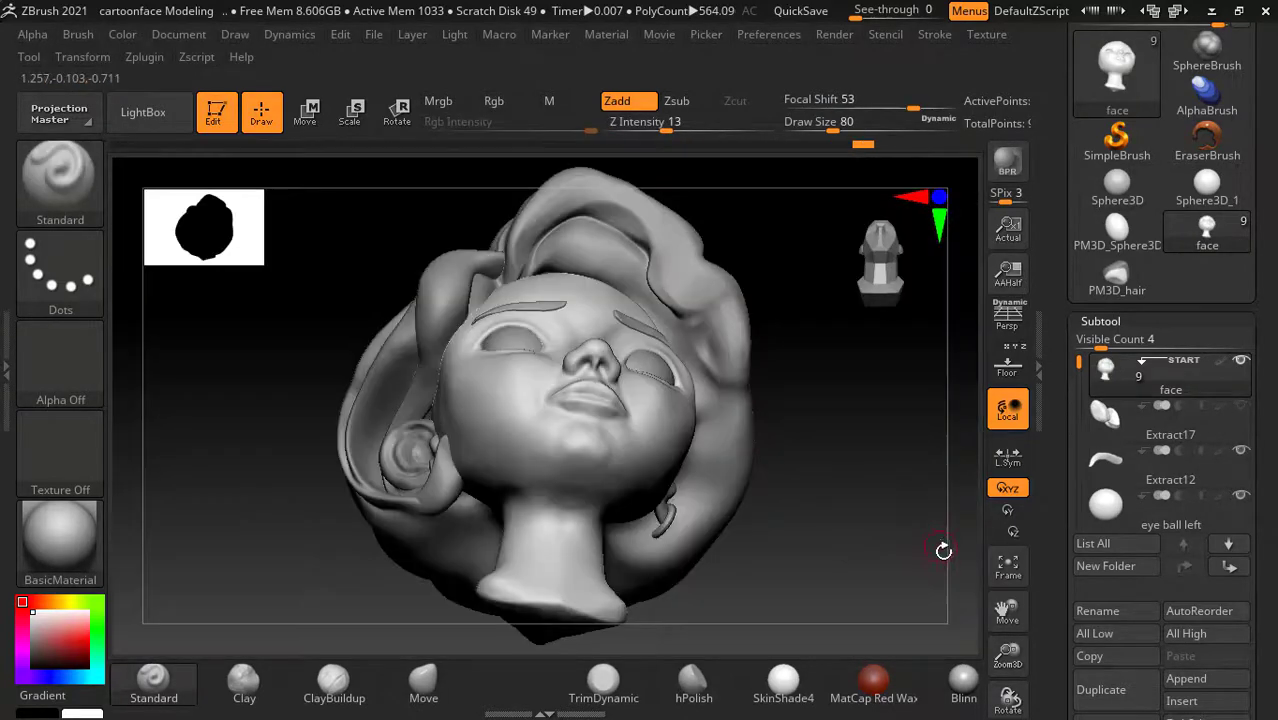
pyautogui.press('shift')
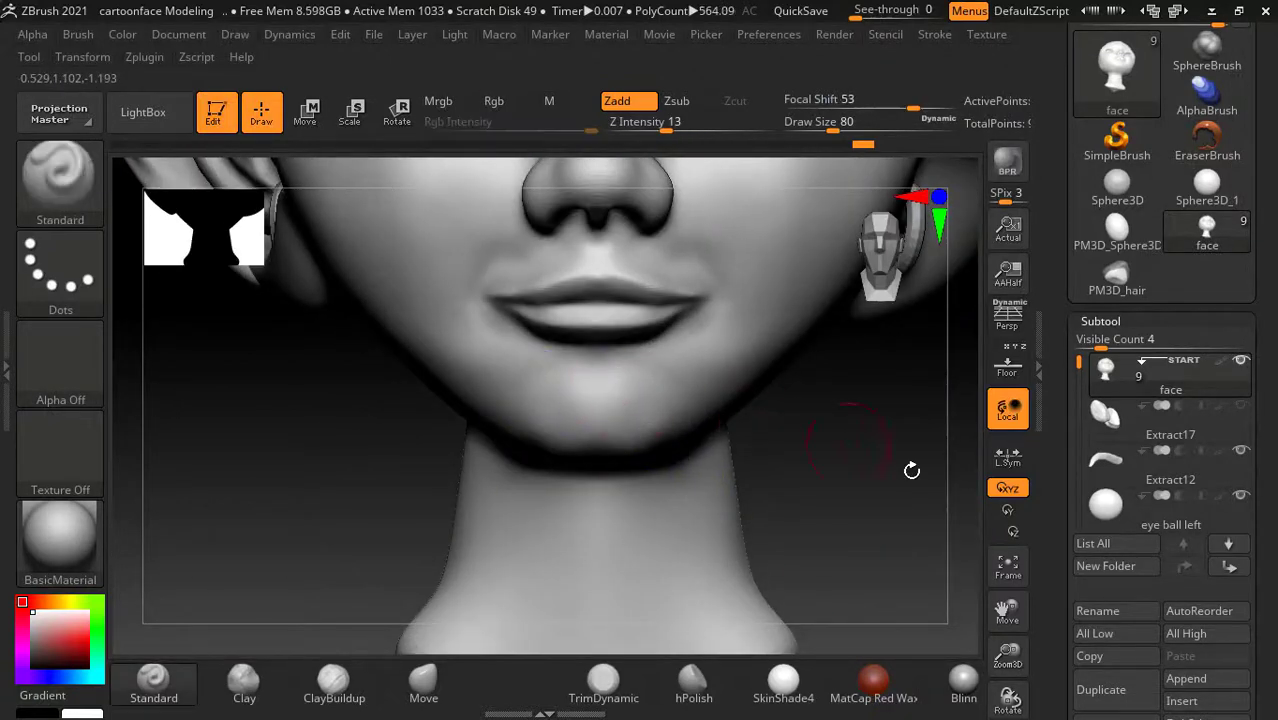
pyautogui.moveTo(913, 466)
pyautogui.mouseDown()
pyautogui.moveTo(913, 536)
pyautogui.moveTo(921, 513)
pyautogui.mouseUp()
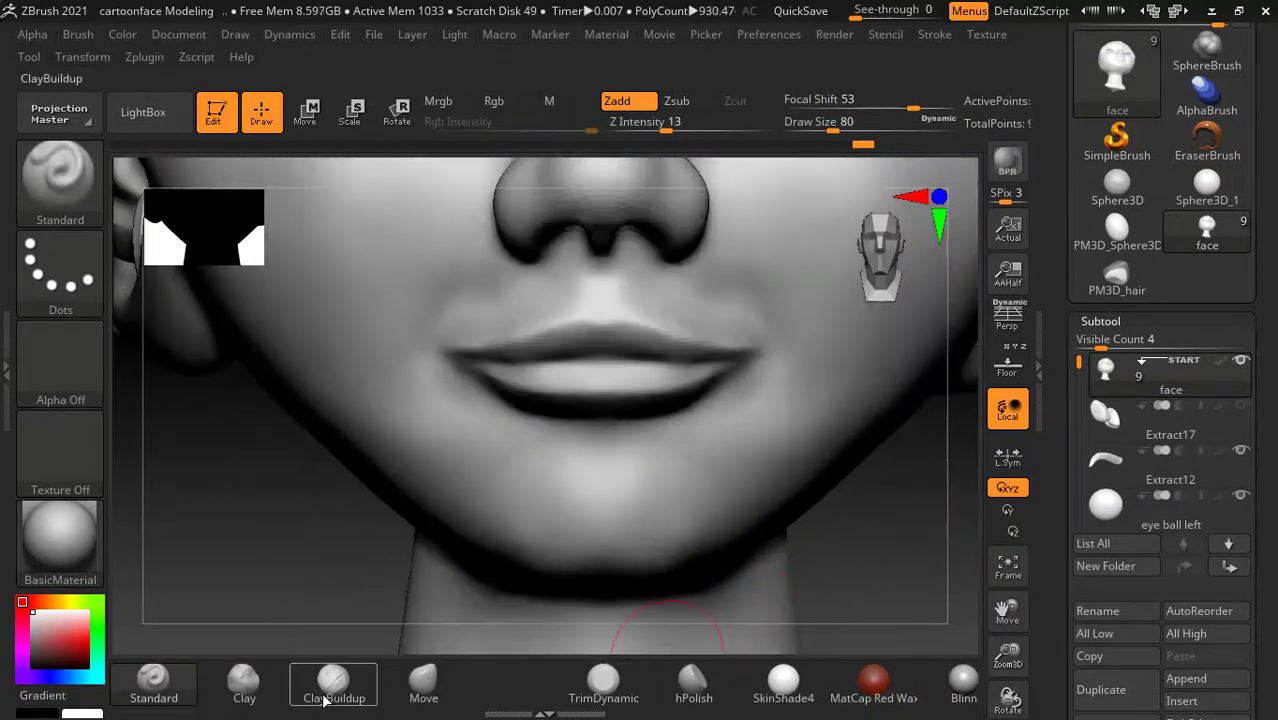
# Step: Select ClayBuildup at Z Intensity 4 and build up the upper lip slightly
pyautogui.click(325, 700)
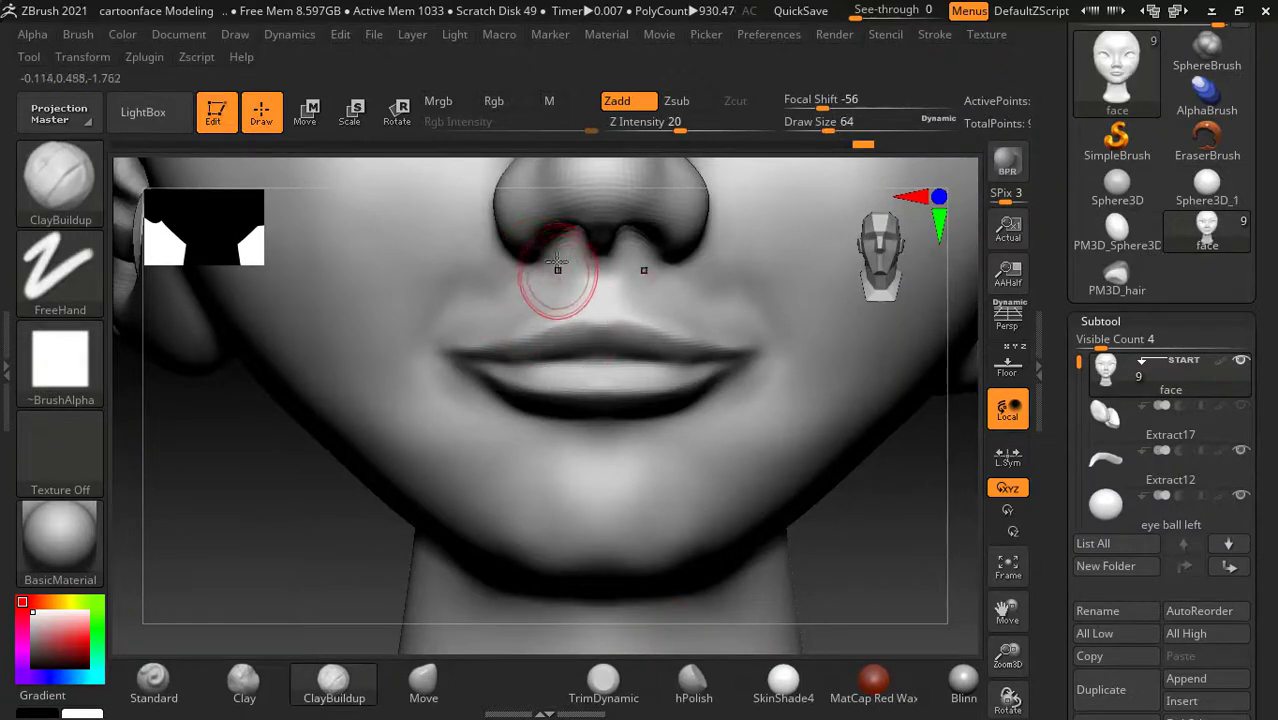
pyautogui.moveTo(646, 122)
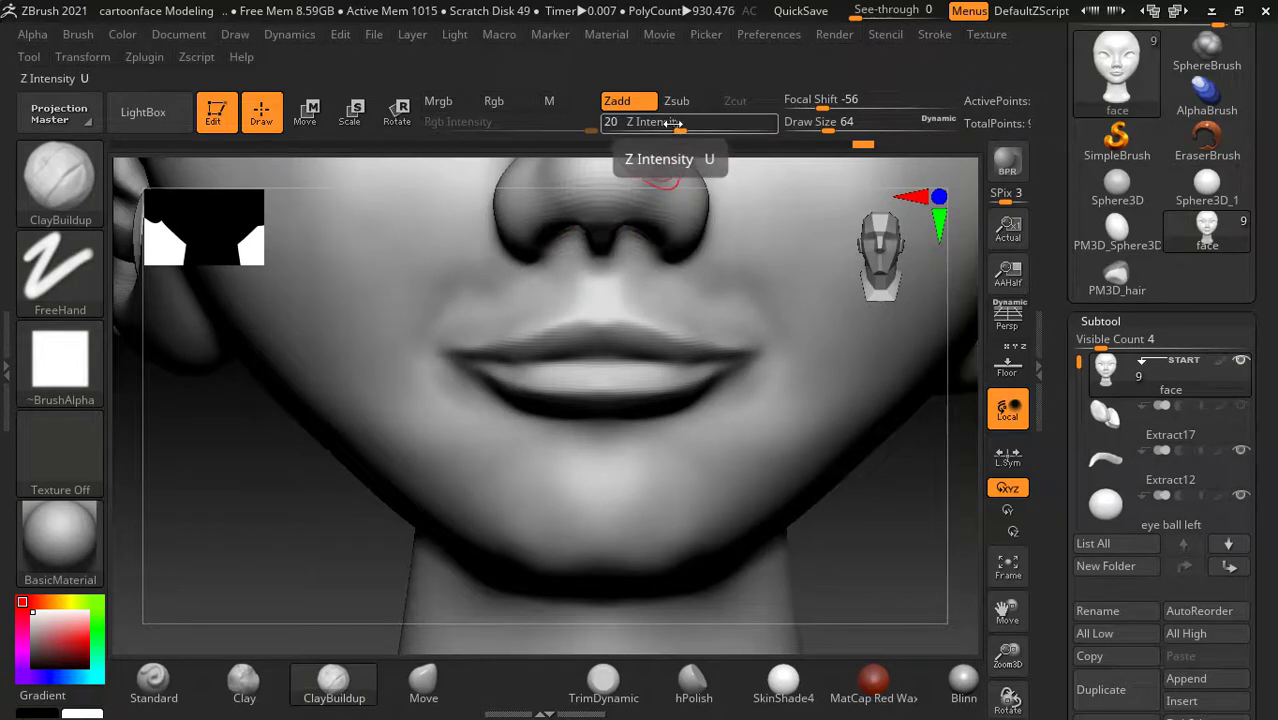
pyautogui.moveTo(673, 122); pyautogui.dragTo(640, 122)
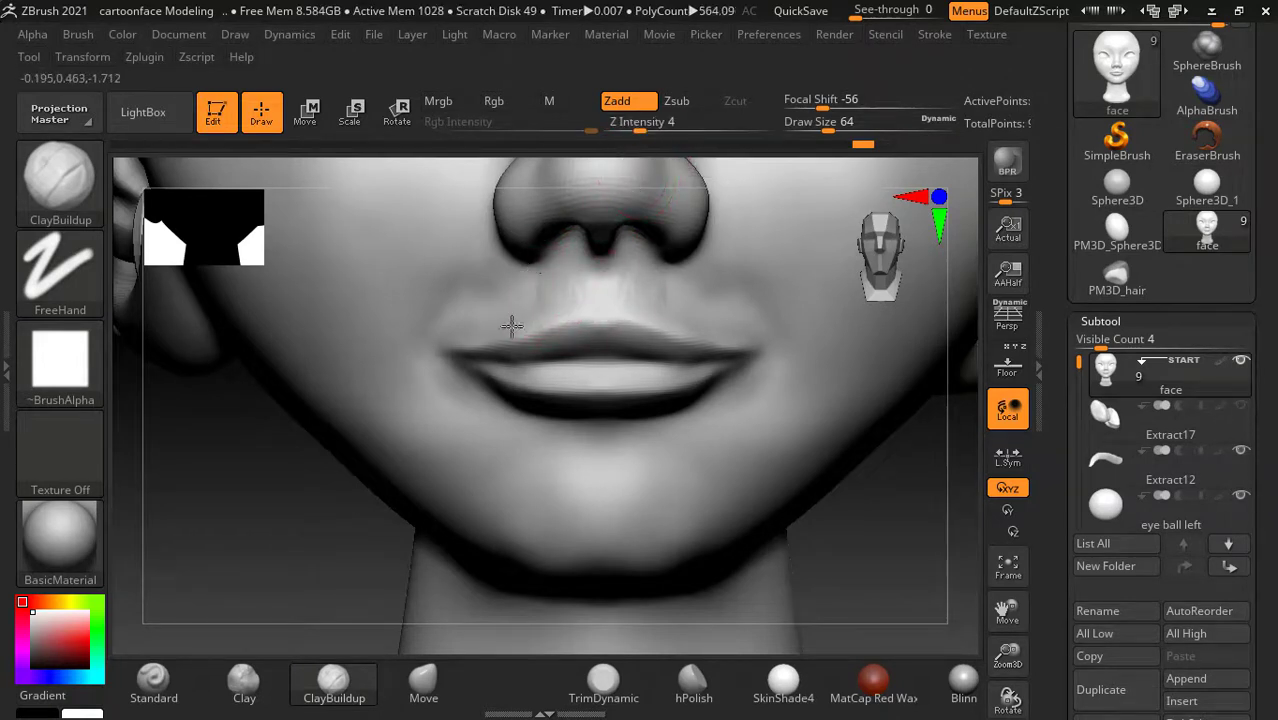
pyautogui.moveTo(484, 283)
pyautogui.mouseDown()
pyautogui.moveTo(479, 299)
pyautogui.moveTo(465, 283)
pyautogui.mouseUp()
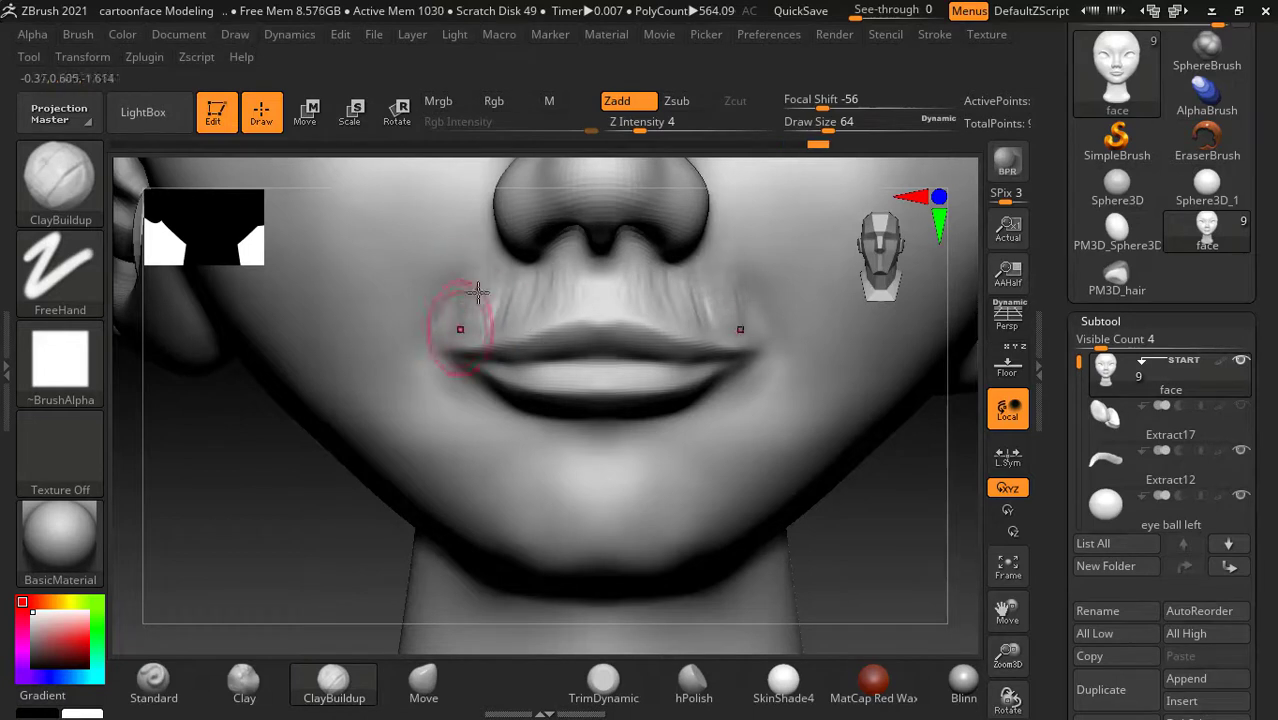
pyautogui.press('shift')
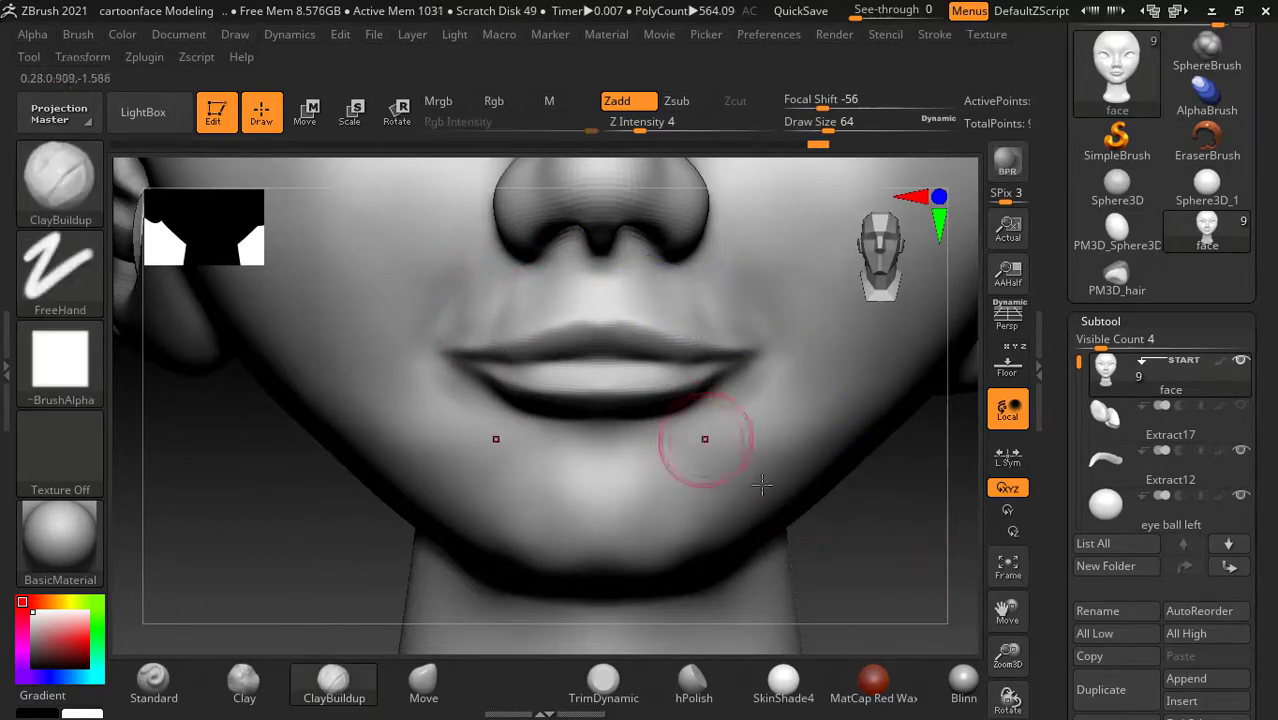
pyautogui.moveTo(762, 485); pyautogui.dragTo(577, 360, button='right')
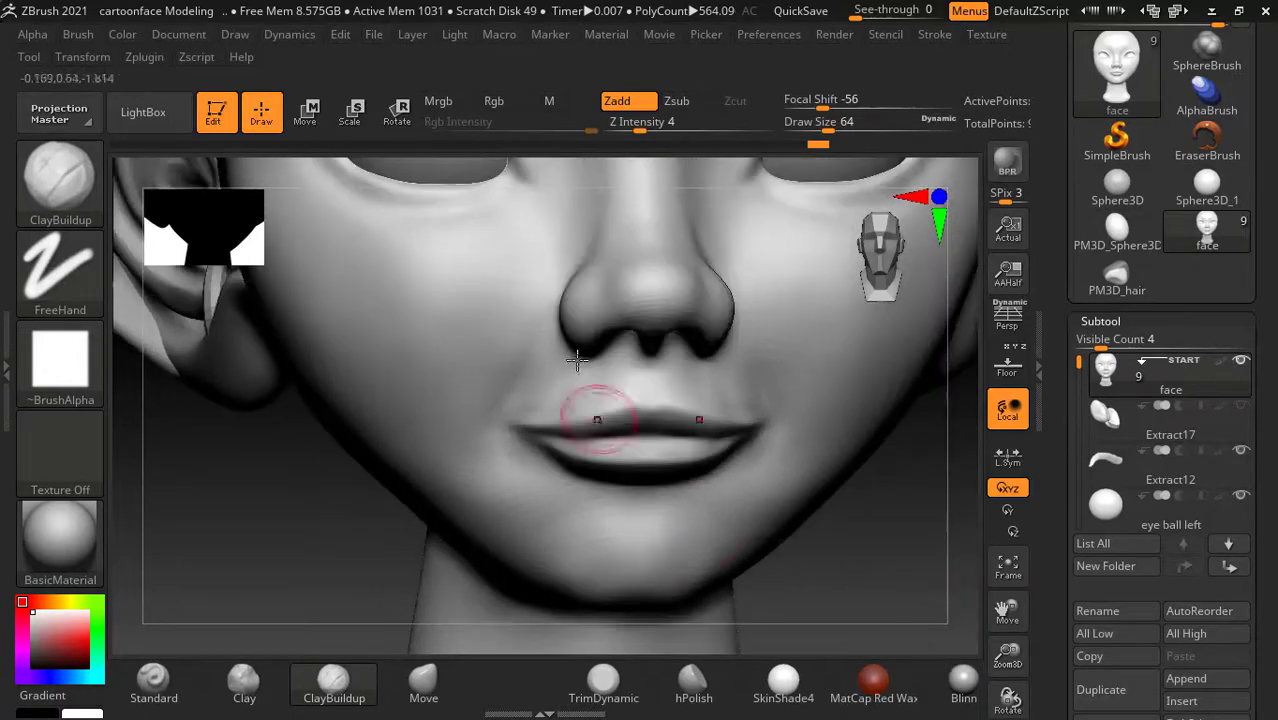
# Step: With a larger brush, build up the cheek beside the nose and smooth the creases under it
pyautogui.press(']')
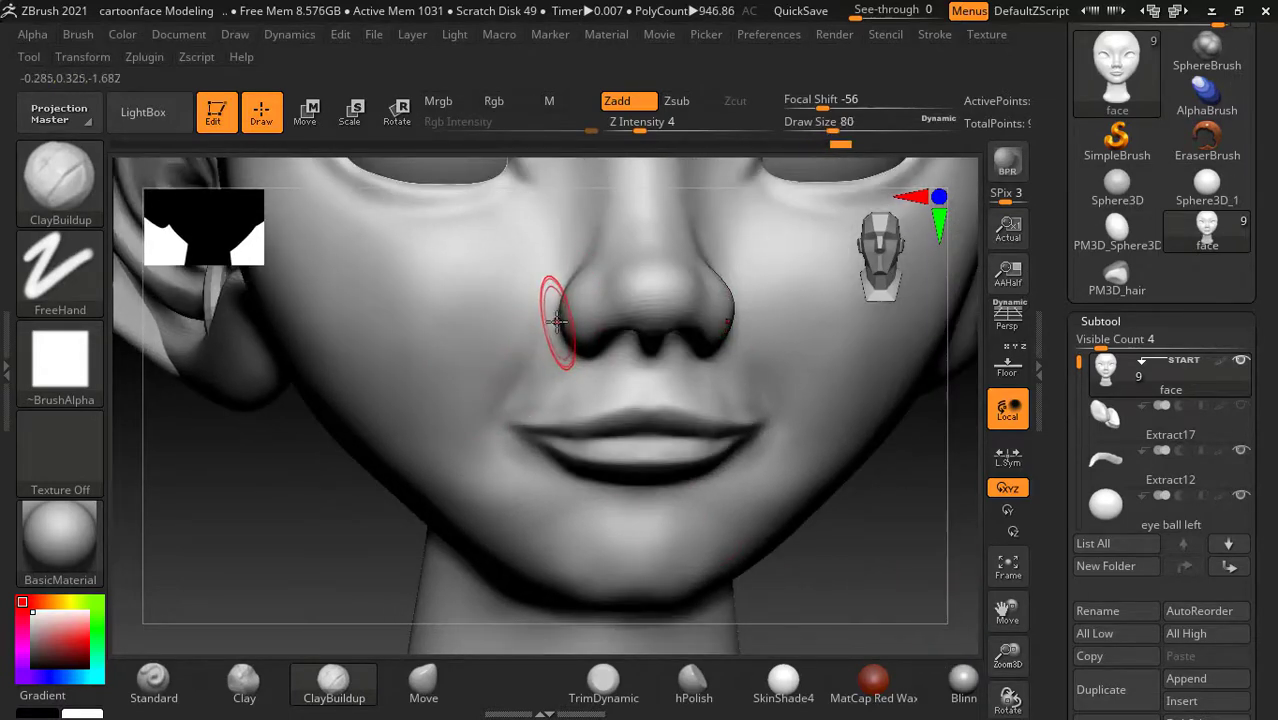
pyautogui.press(']')
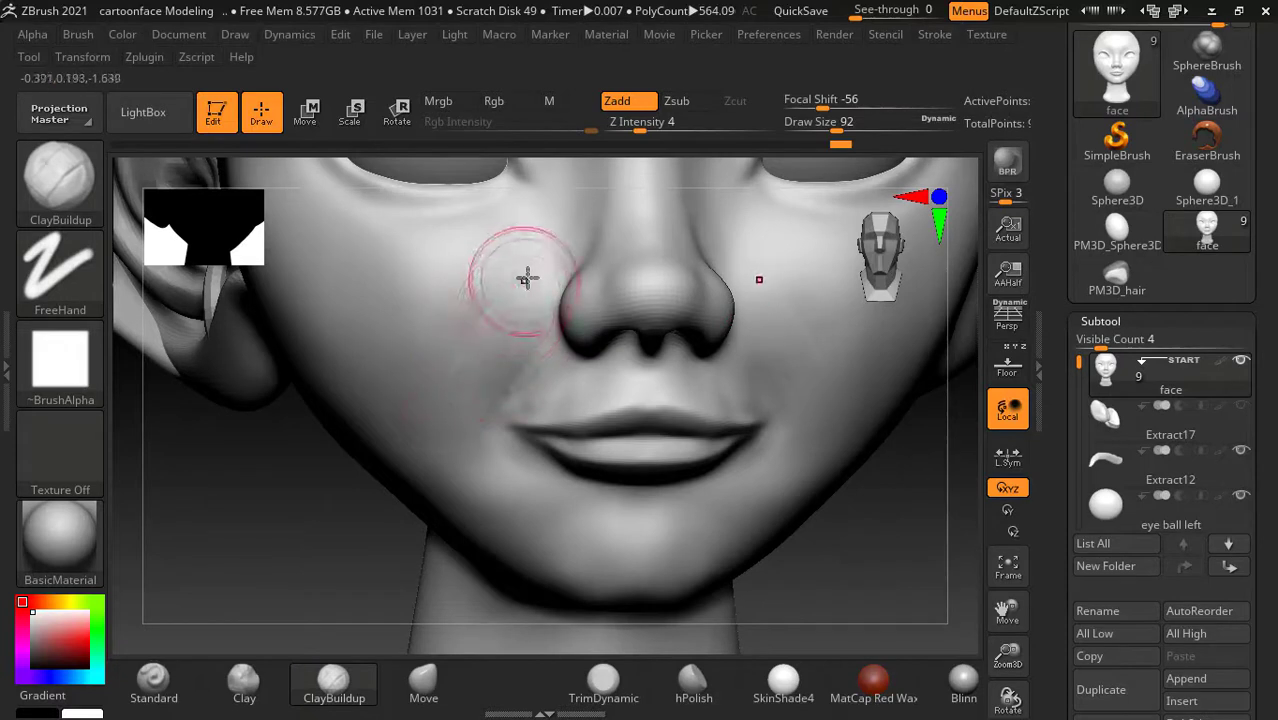
pyautogui.moveTo(525, 277); pyautogui.dragTo(486, 445)
pyautogui.press('shift')
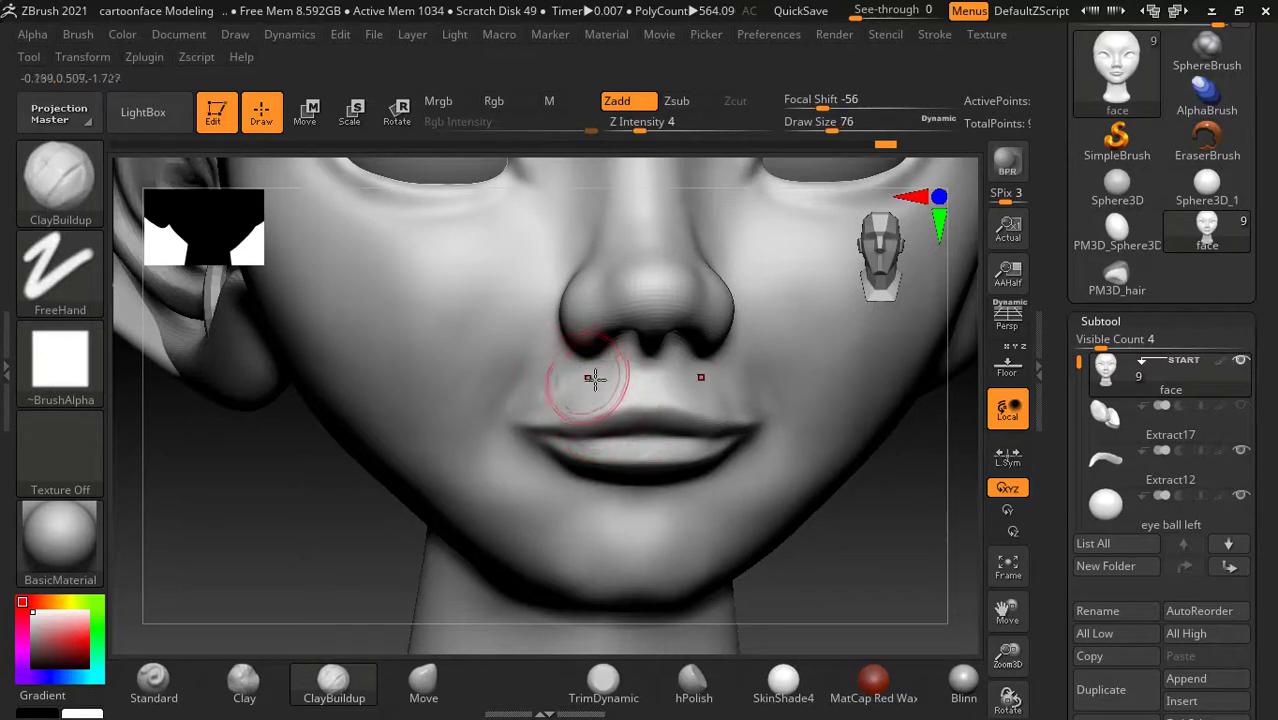
pyautogui.moveTo(567, 385)
pyautogui.mouseDown()
pyautogui.moveTo(541, 381)
pyautogui.moveTo(613, 368)
pyautogui.mouseUp()
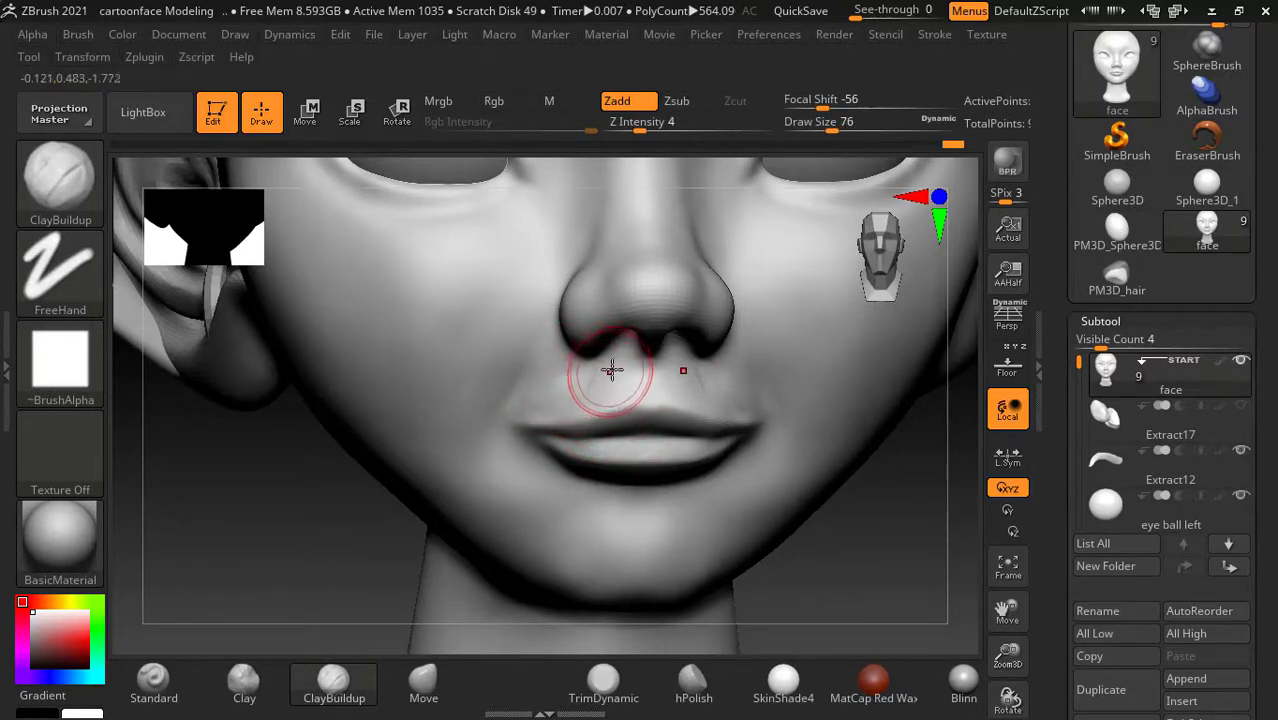
pyautogui.press('shift')
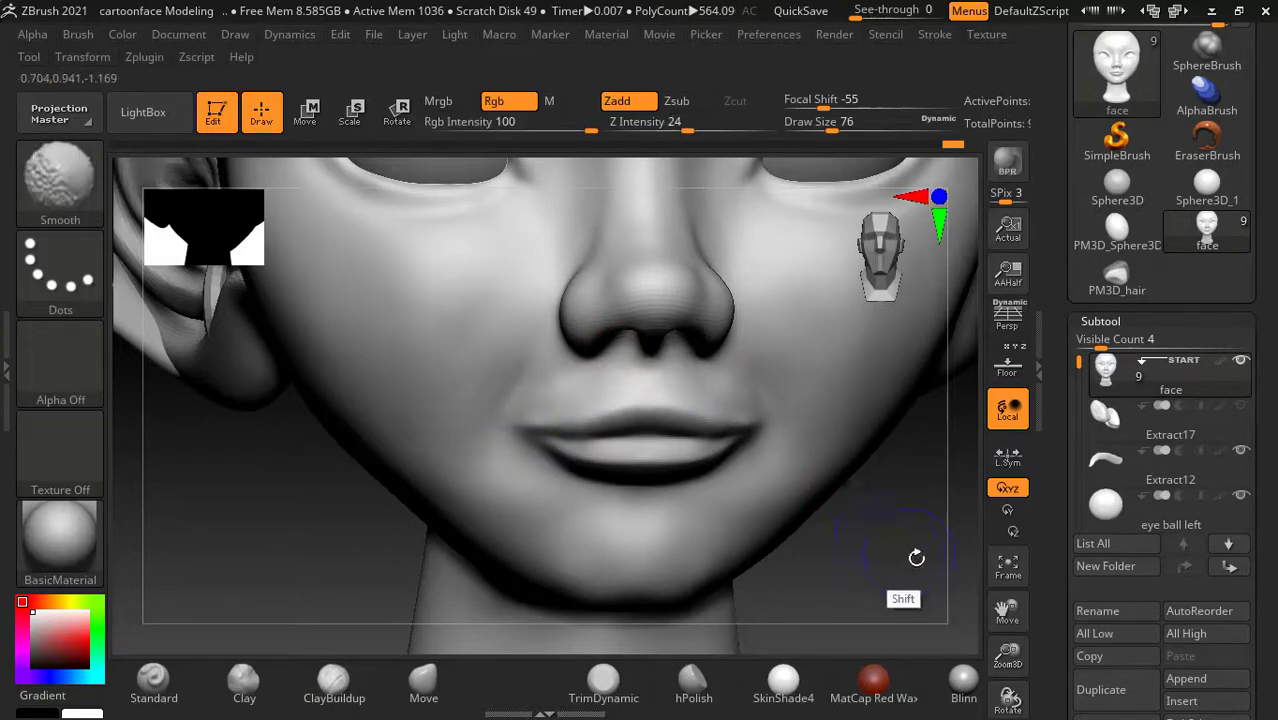
pyautogui.moveTo(914, 556); pyautogui.dragTo(545, 360)
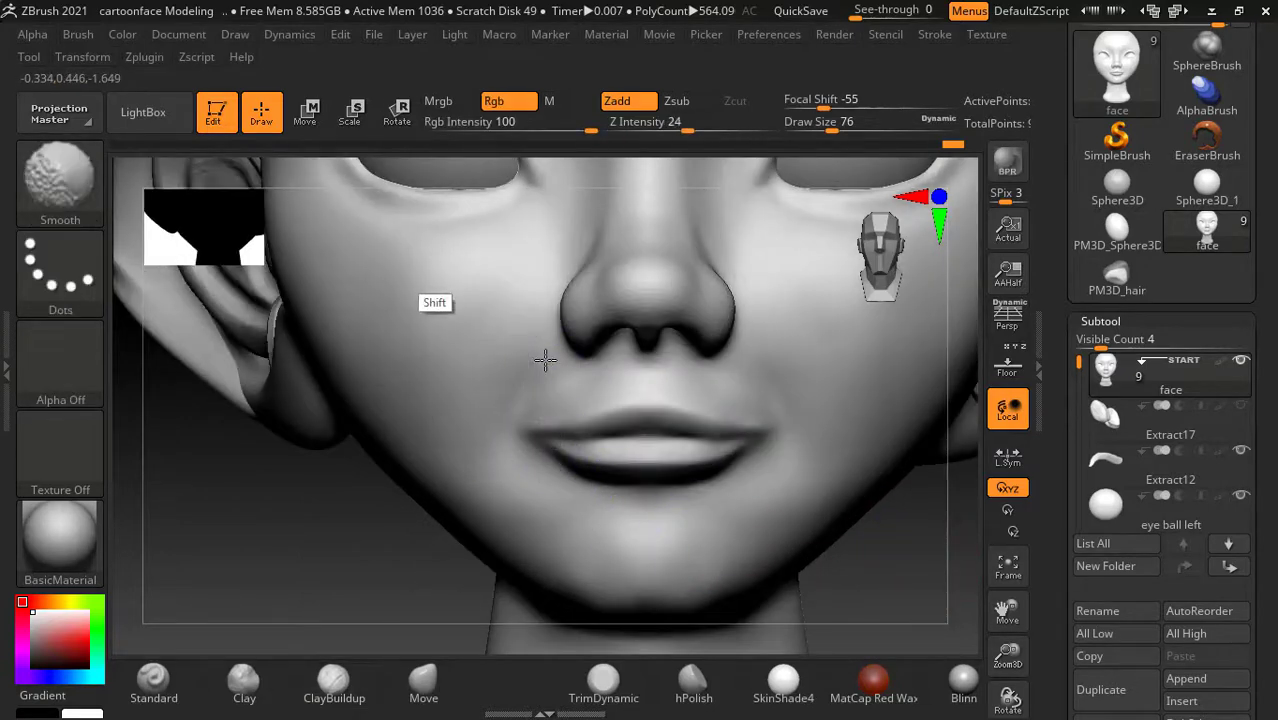
# Step: Frame the face frontally and enlarge the brush further for smoothing the cheeks
pyautogui.keyDown('alt'); pyautogui.moveTo(336, 507); pyautogui.dragTo(305, 484); pyautogui.keyUp('alt')
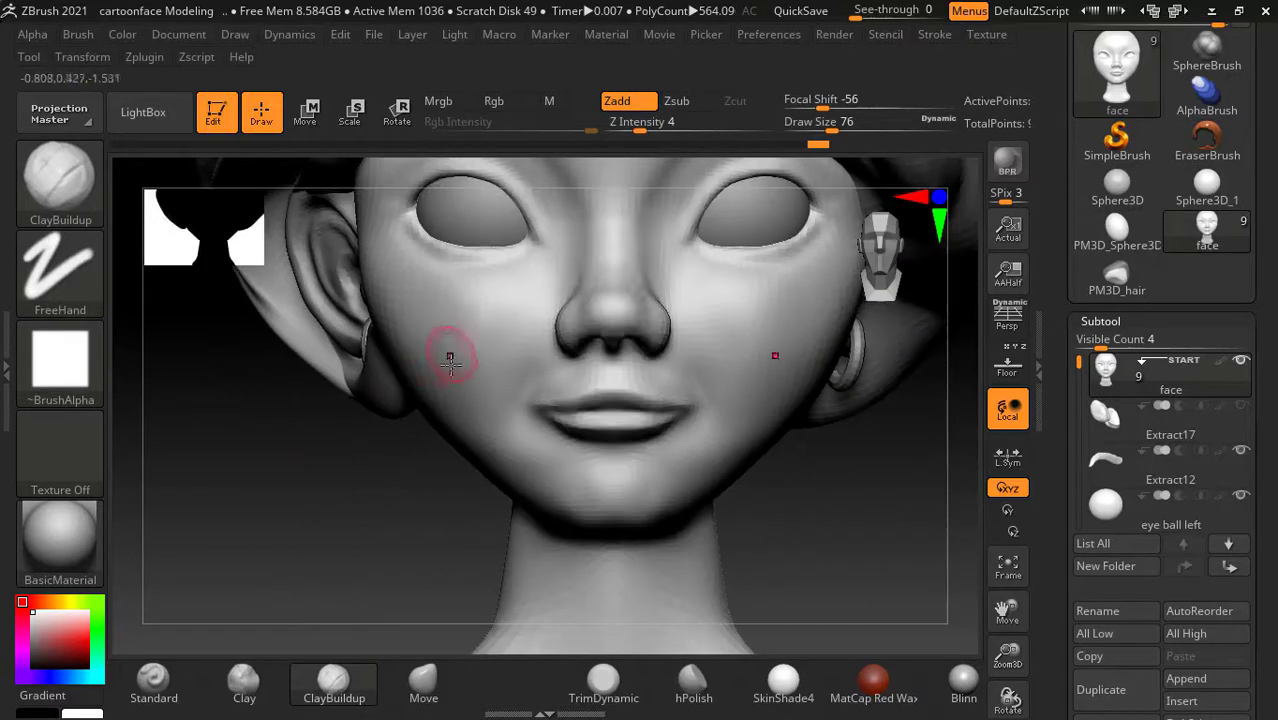
pyautogui.press(']')
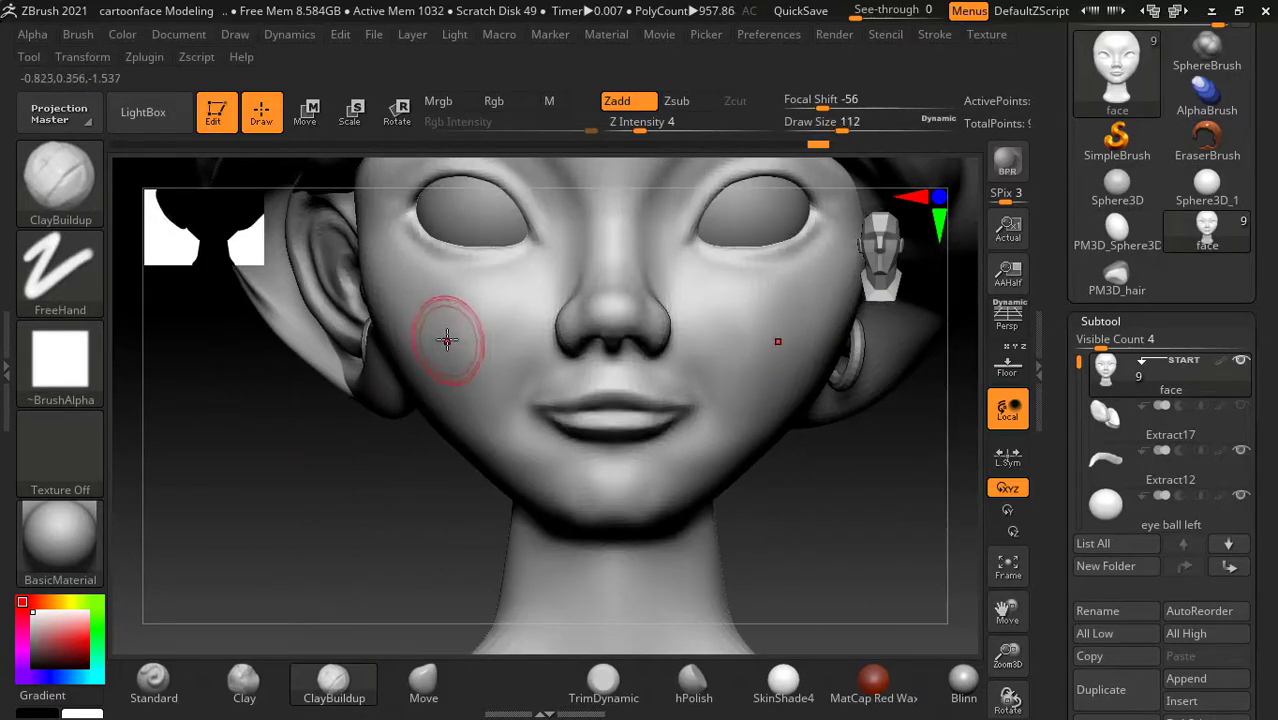
pyautogui.press(']')
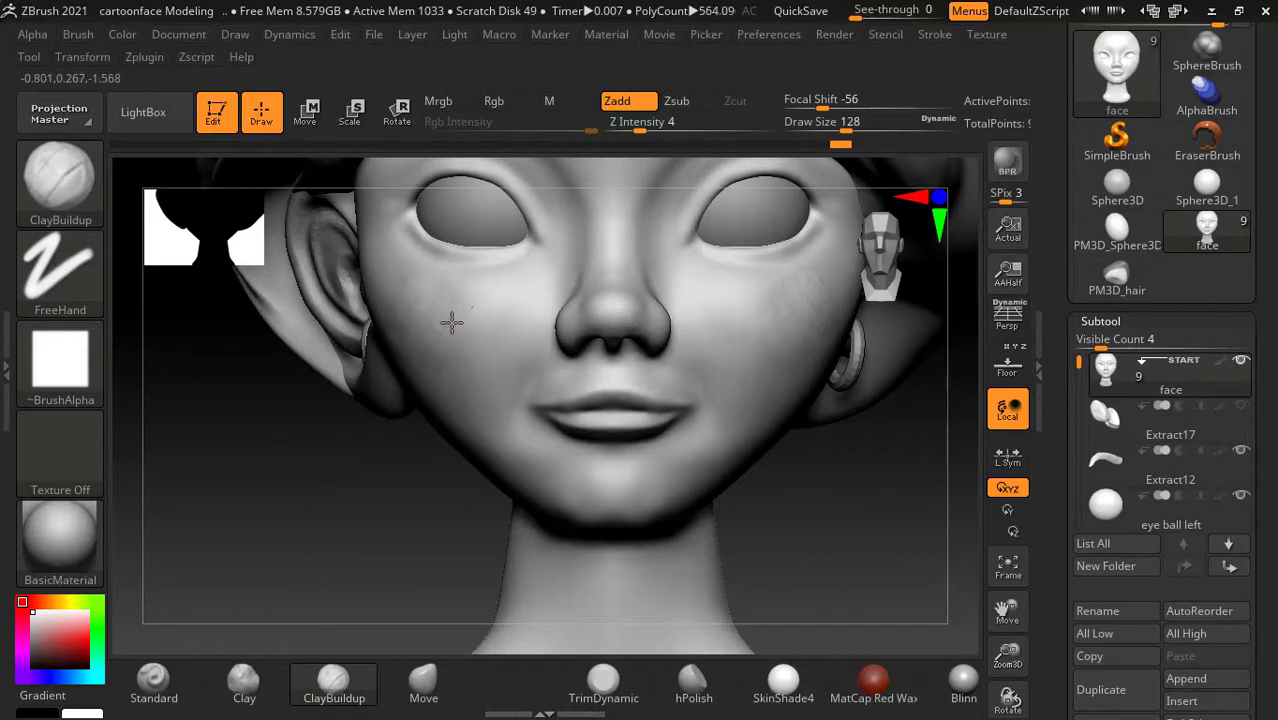
pyautogui.press('shift')
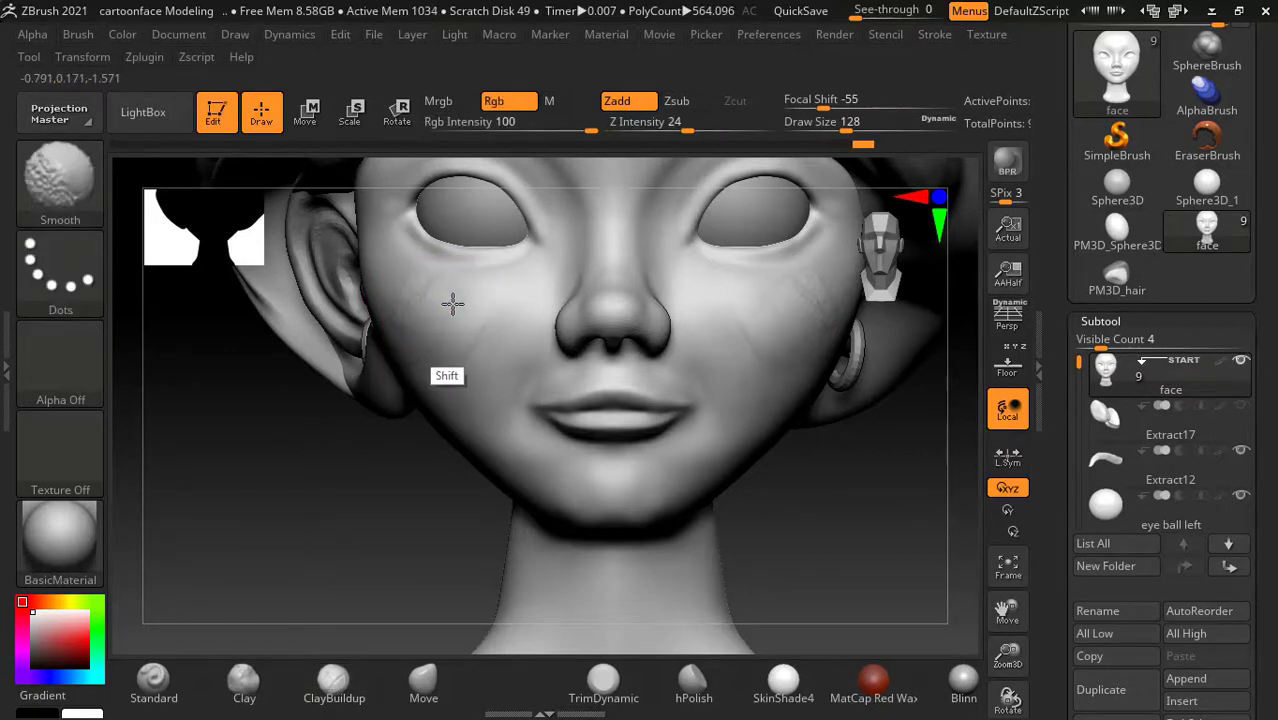
# Step: Smooth the cheek toward the nose from a three-quarter view
pyautogui.moveTo(400, 557); pyautogui.dragTo(422, 322)
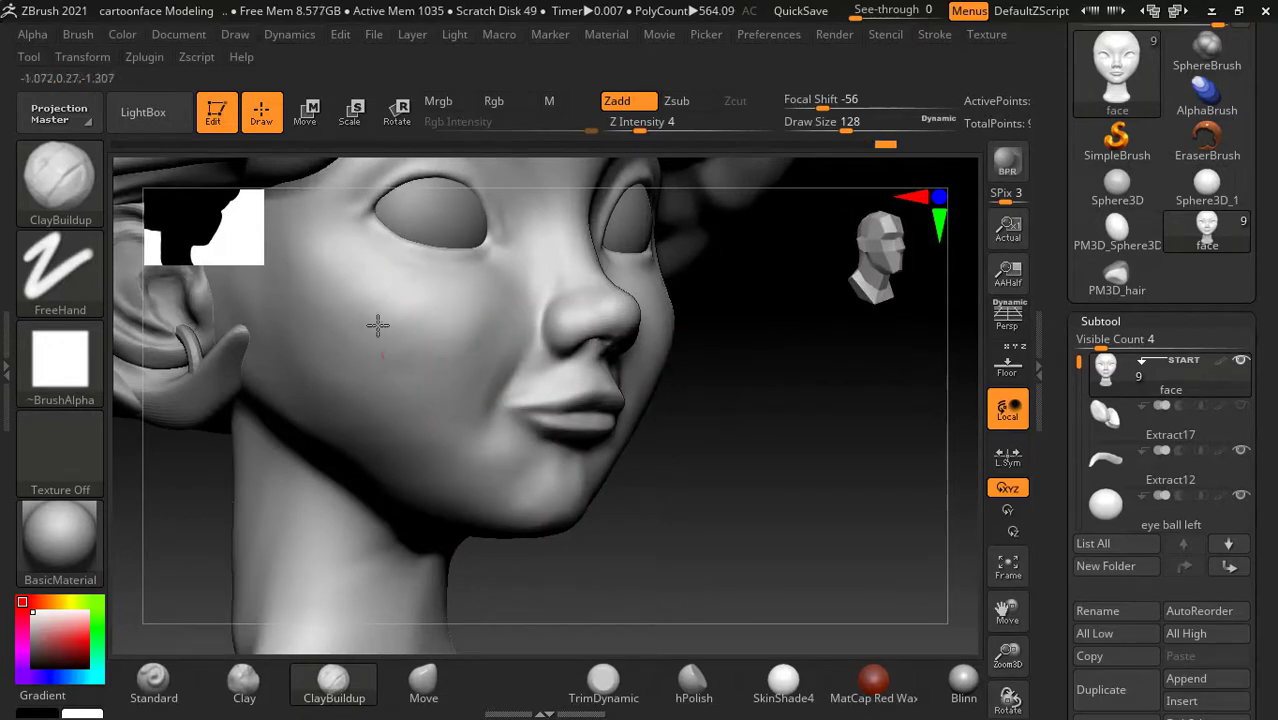
pyautogui.press('shift')
pyautogui.keyDown('shift'); pyautogui.moveTo(378, 335); pyautogui.dragTo(512, 295); pyautogui.keyUp('shift')
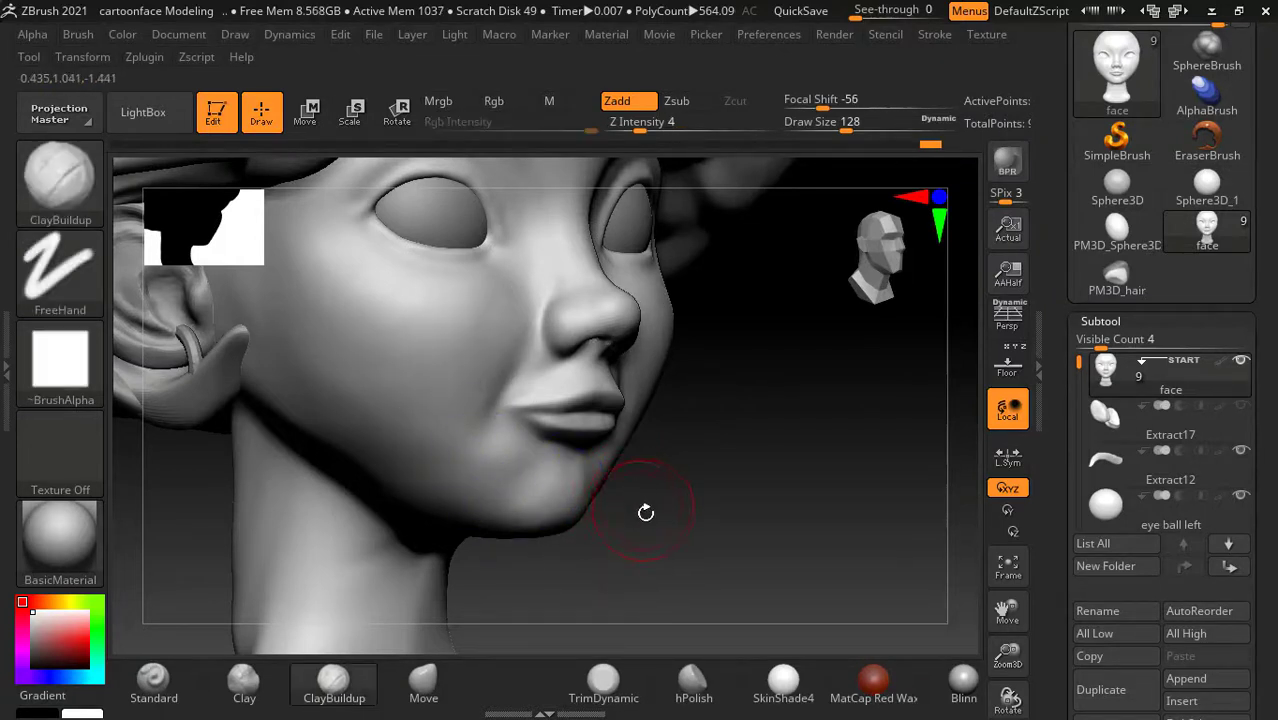
# Step: Smooth the chin below the lips with a smaller brush, then add clay beside the nose
pyautogui.keyDown('alt'); pyautogui.moveTo(631, 507); pyautogui.dragTo(755, 487); pyautogui.keyUp('alt')
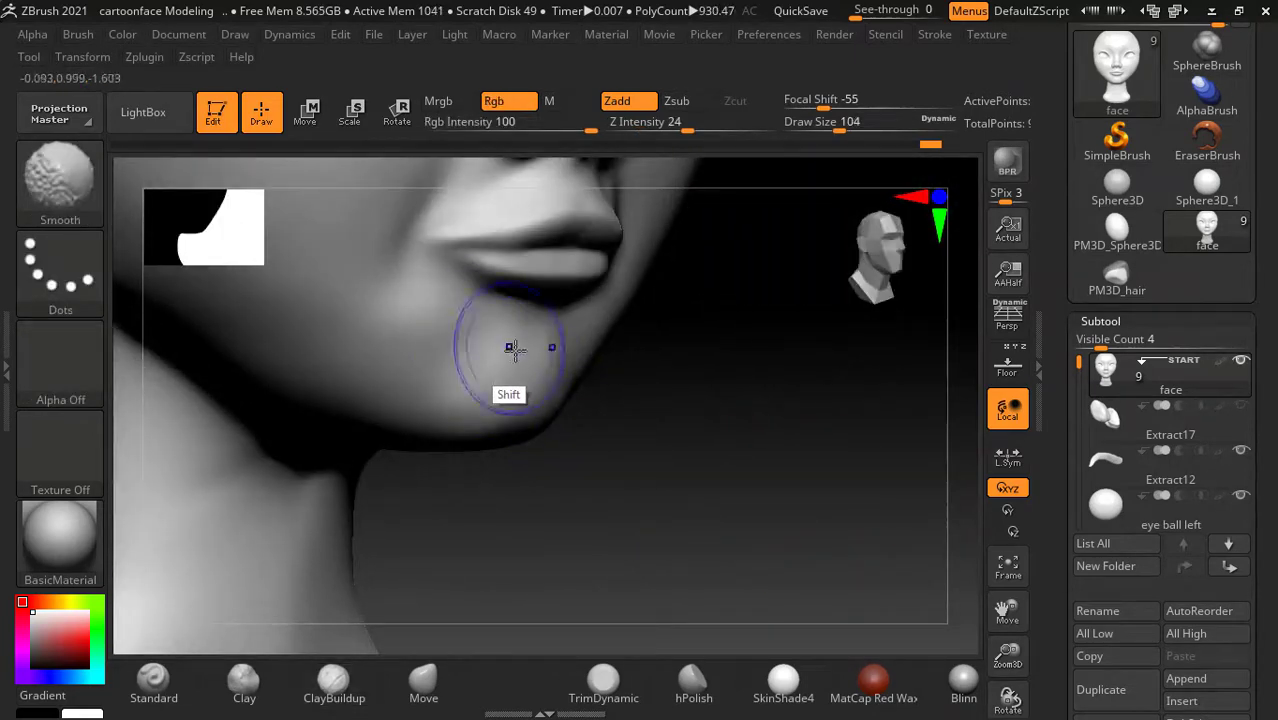
pyautogui.press('[')
pyautogui.press('[')
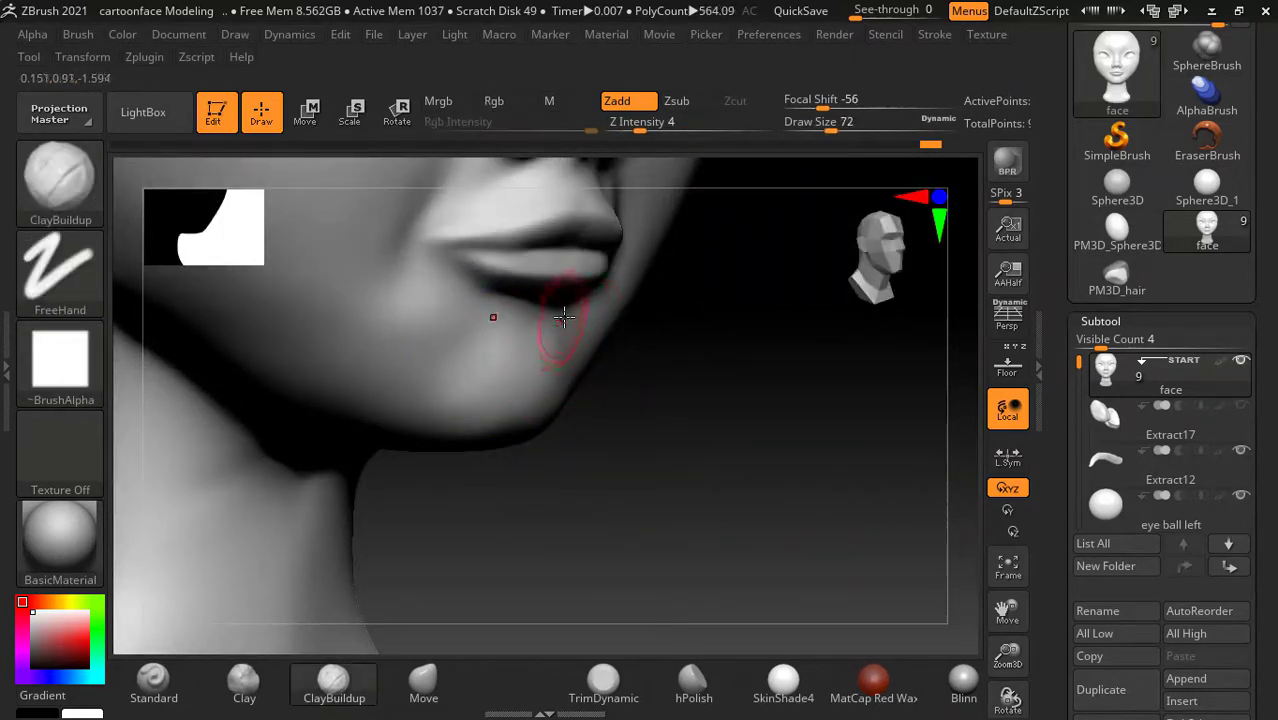
pyautogui.press('shift')
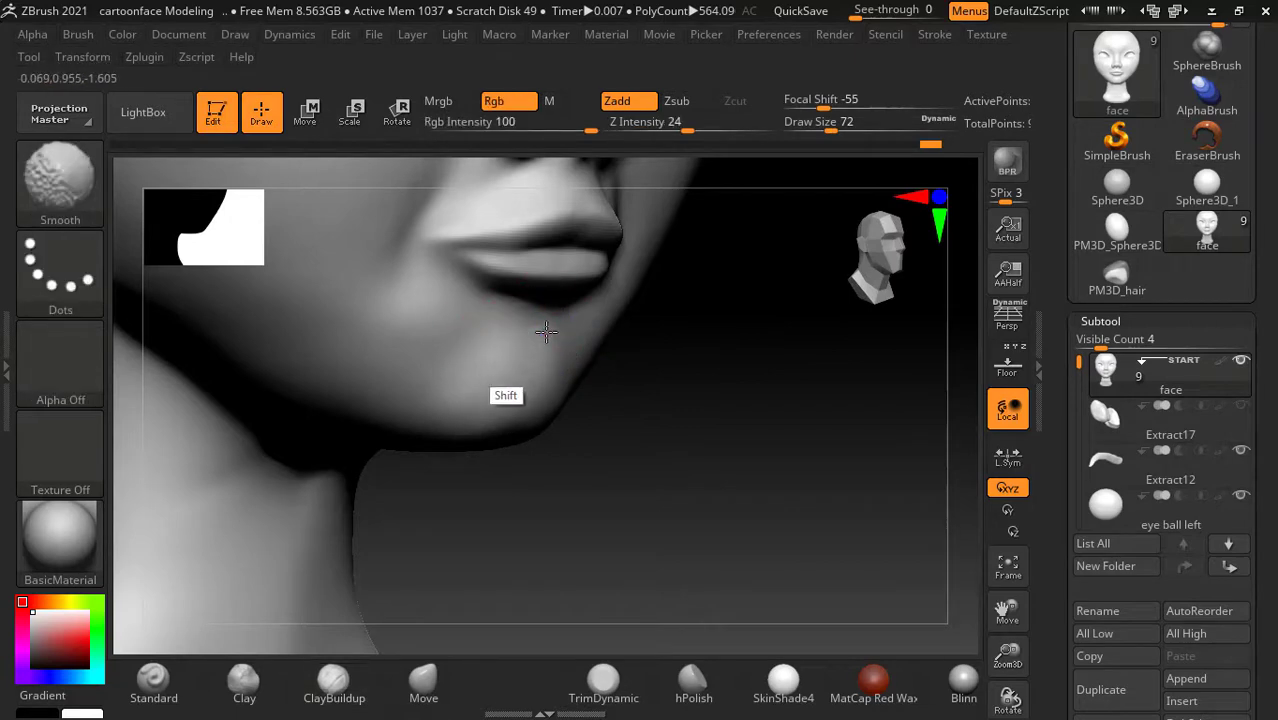
pyautogui.moveTo(725, 423)
pyautogui.mouseDown()
pyautogui.moveTo(776, 405)
pyautogui.moveTo(825, 431)
pyautogui.moveTo(801, 399)
pyautogui.moveTo(836, 499)
pyautogui.moveTo(864, 491)
pyautogui.moveTo(912, 578)
pyautogui.moveTo(872, 578)
pyautogui.mouseUp()
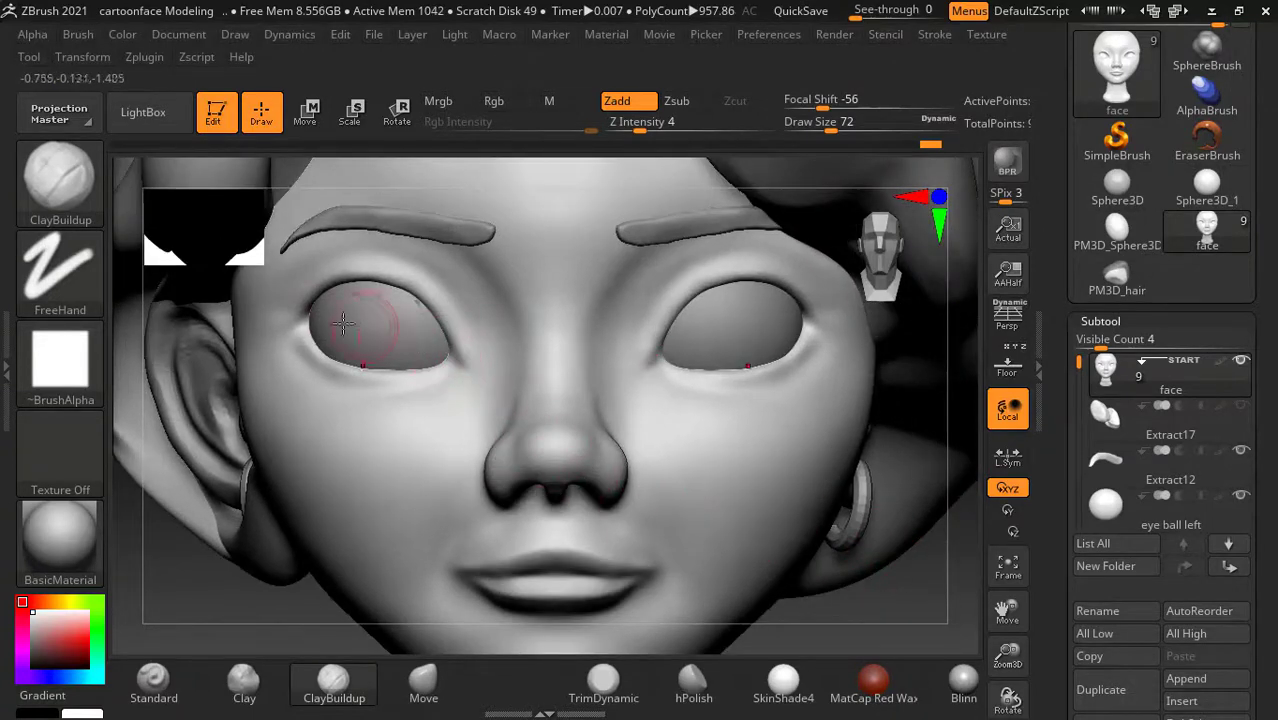
pyautogui.moveTo(292, 318); pyautogui.dragTo(290, 338)
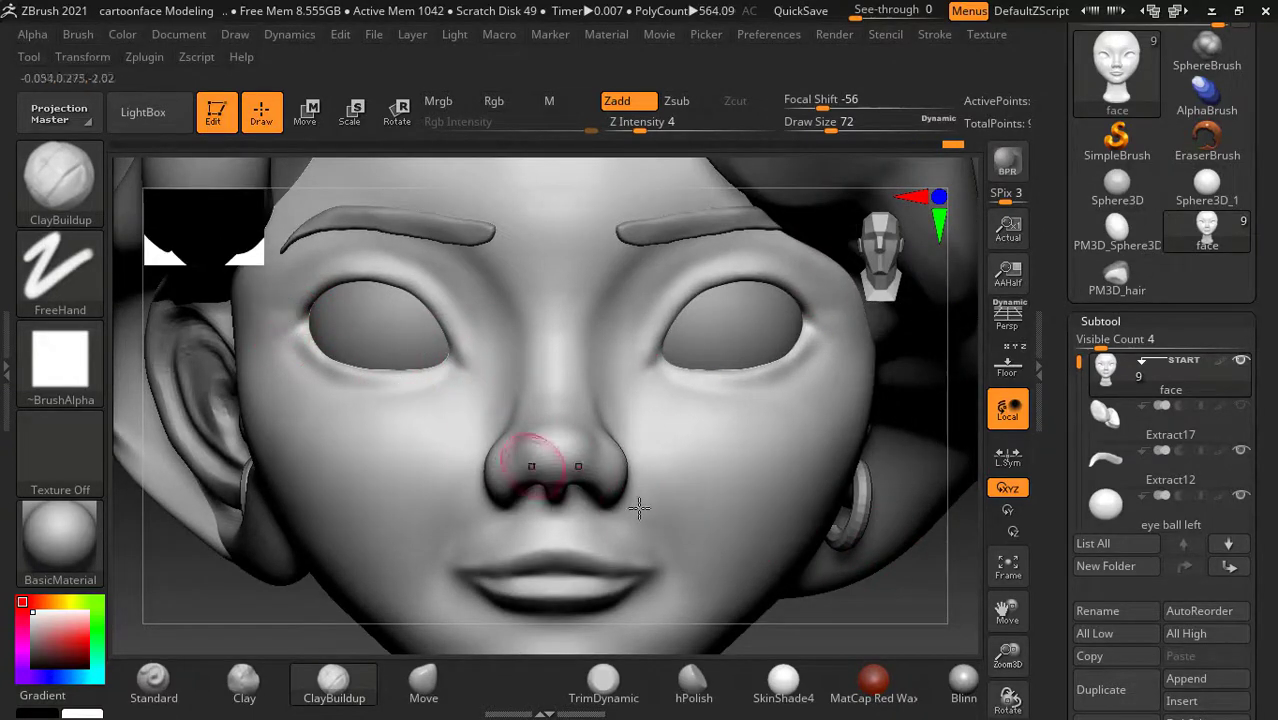
# Step: Lightly smooth the brow strips of the Extract12 eyebrow subtool, then reselect the face mesh
pyautogui.keyDown('alt'); pyautogui.click(672, 222); pyautogui.keyUp('alt')
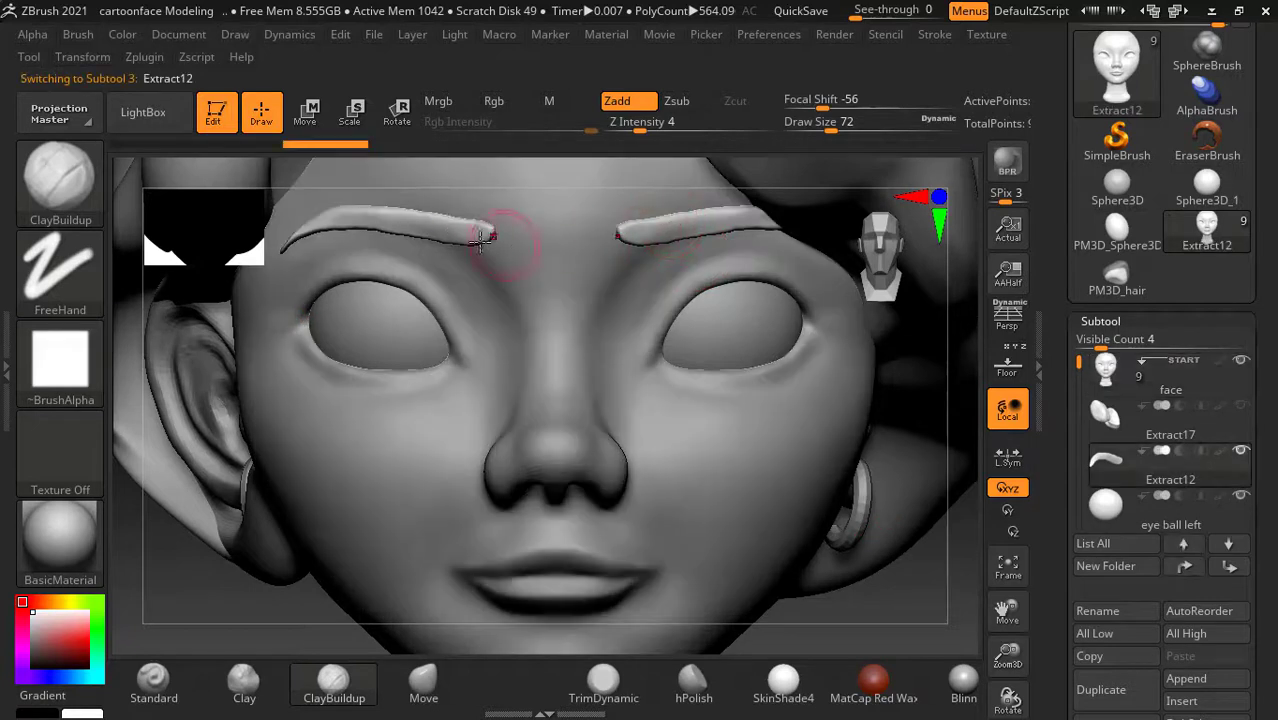
pyautogui.press('shift')
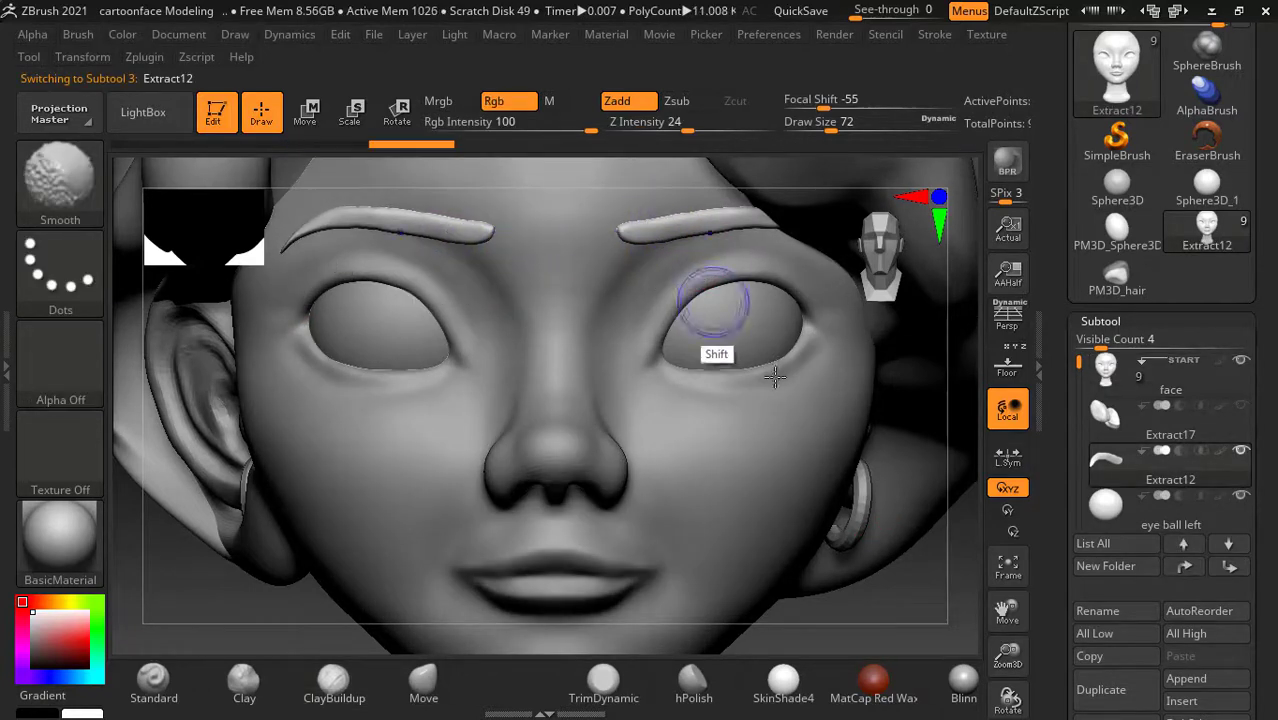
pyautogui.moveTo(941, 600); pyautogui.dragTo(915, 558)
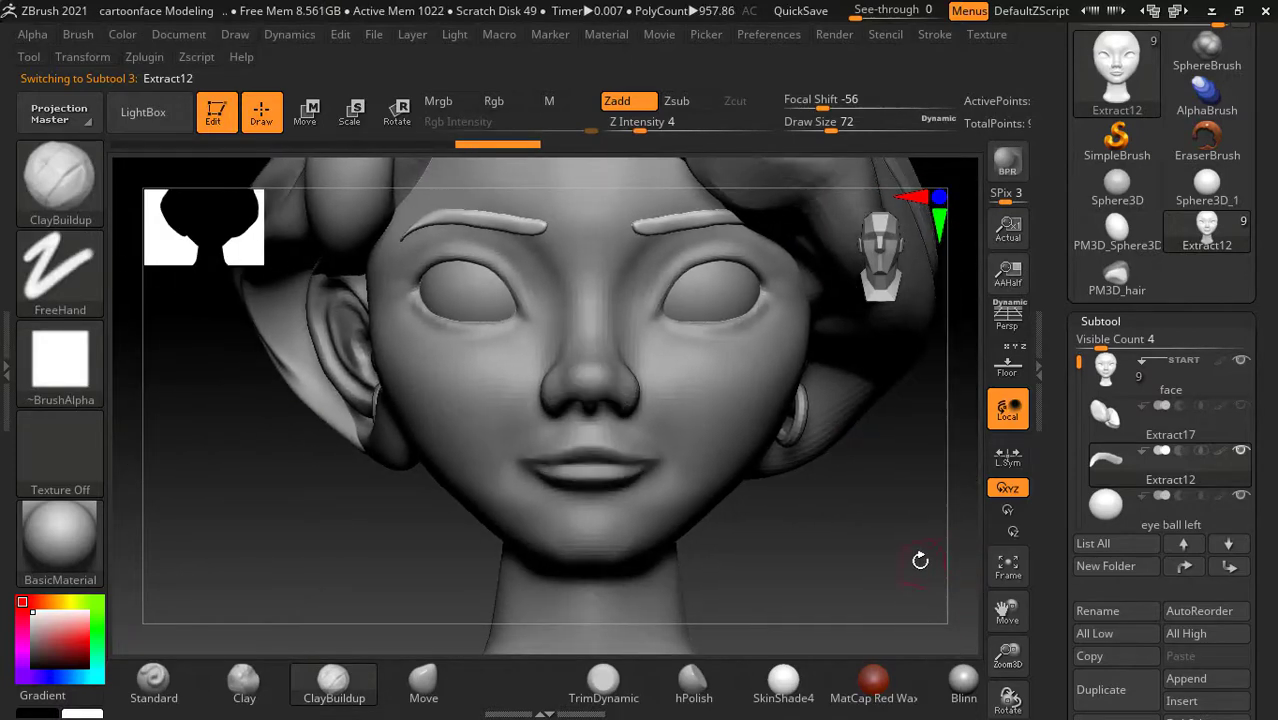
pyautogui.keyDown('alt'); pyautogui.click(716, 380); pyautogui.keyUp('alt')
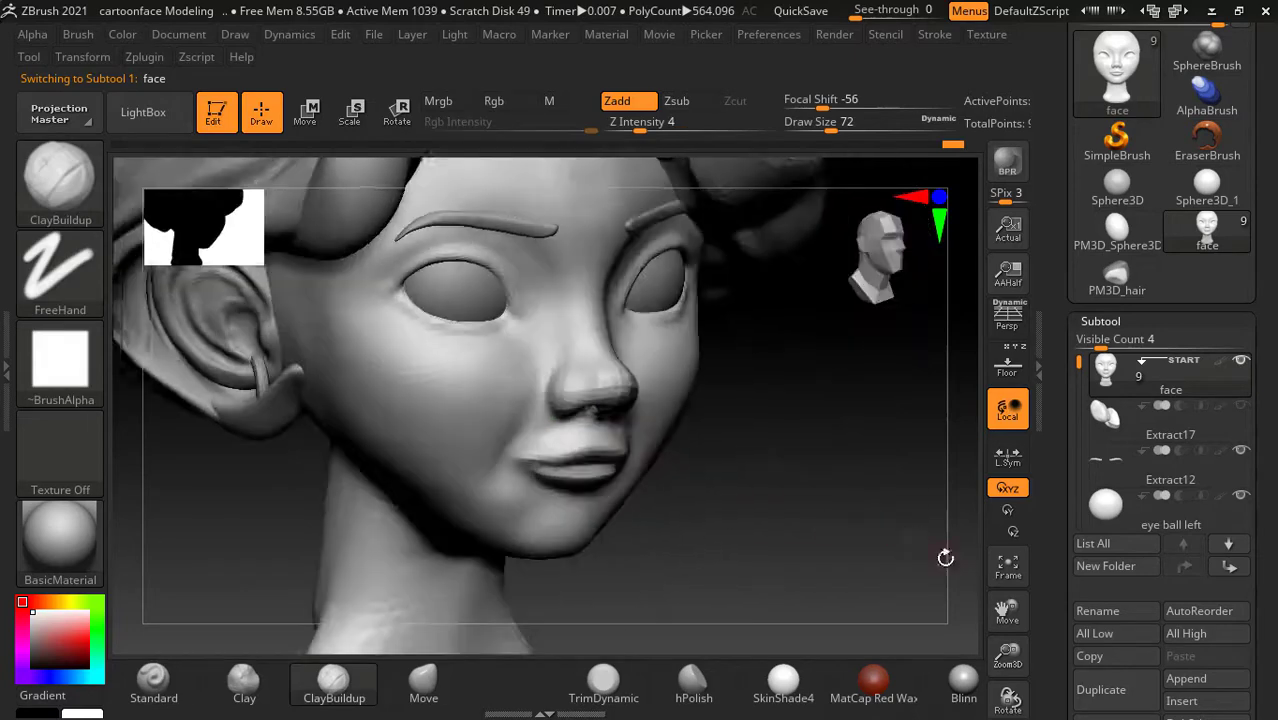
# Step: Smooth around the left brow and eye with a smaller Standard brush
pyautogui.moveTo(571, 424); pyautogui.dragTo(508, 371, button='right')
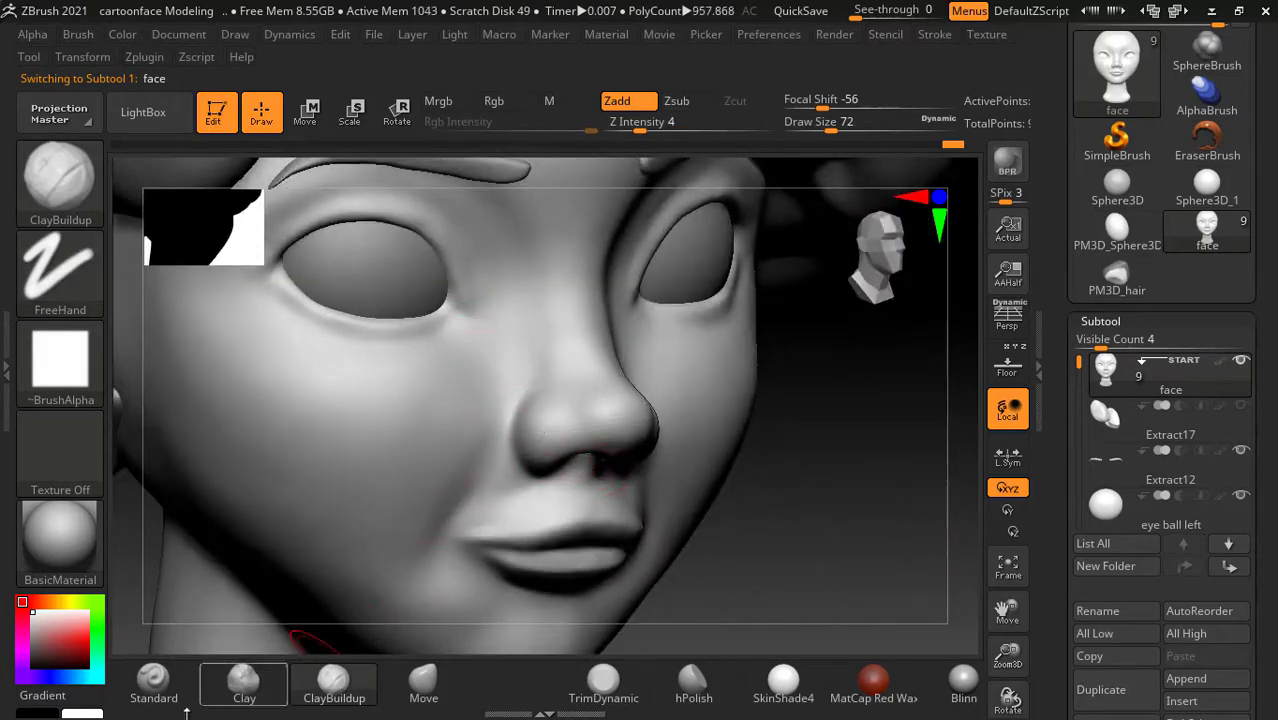
pyautogui.click(153, 680)
pyautogui.press('[')
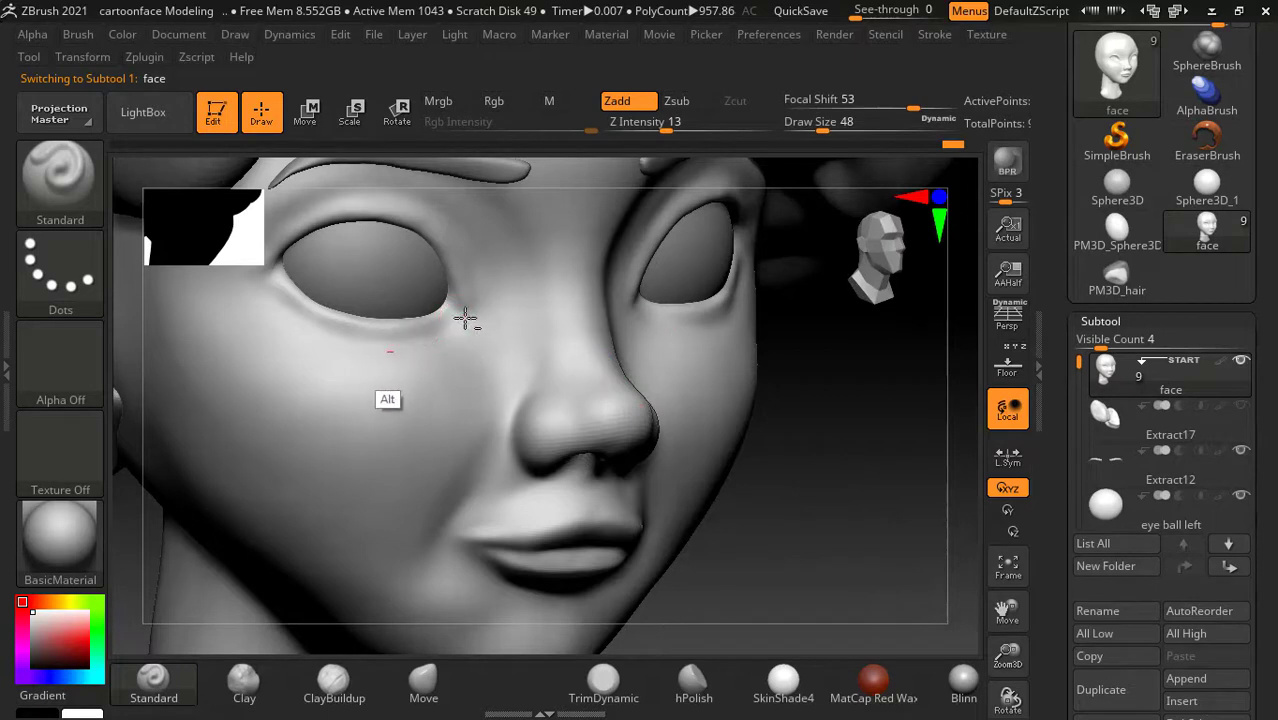
pyautogui.press('shift')
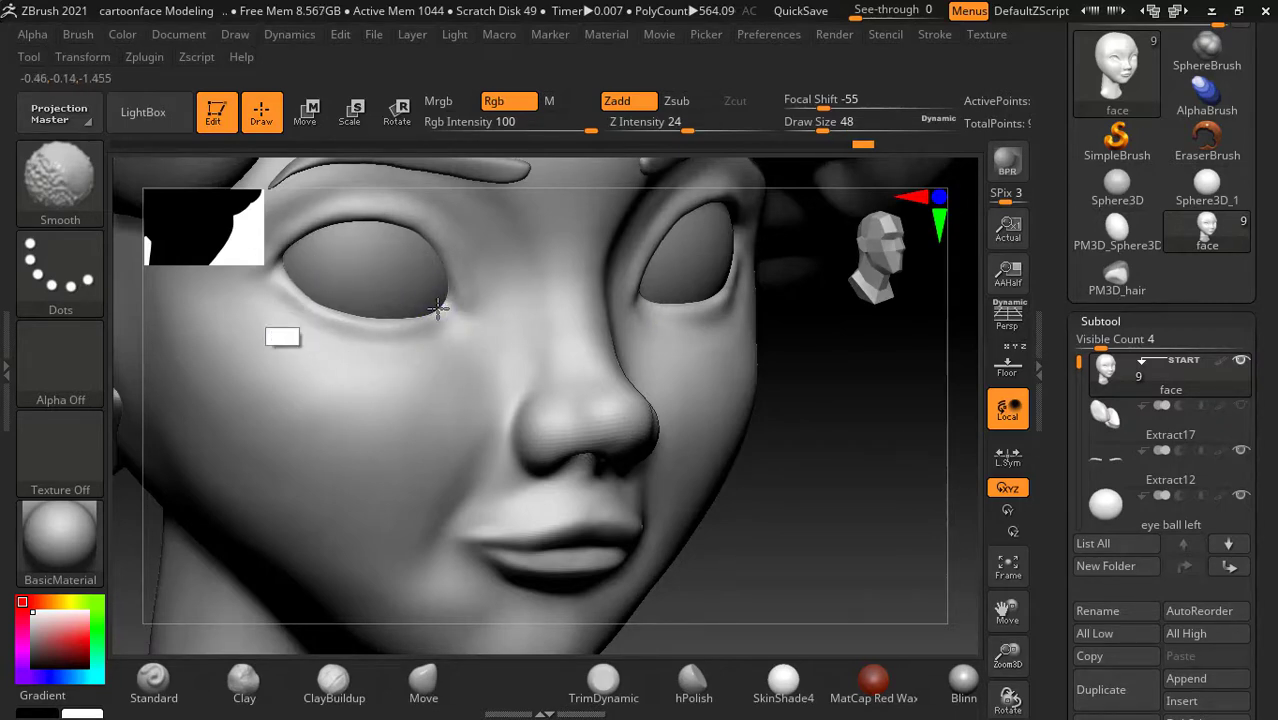
pyautogui.moveTo(944, 516)
pyautogui.keyDown('shift'); pyautogui.mouseDown()
pyautogui.moveTo(929, 588)
pyautogui.moveTo(827, 400)
pyautogui.mouseUp(); pyautogui.keyUp('shift')
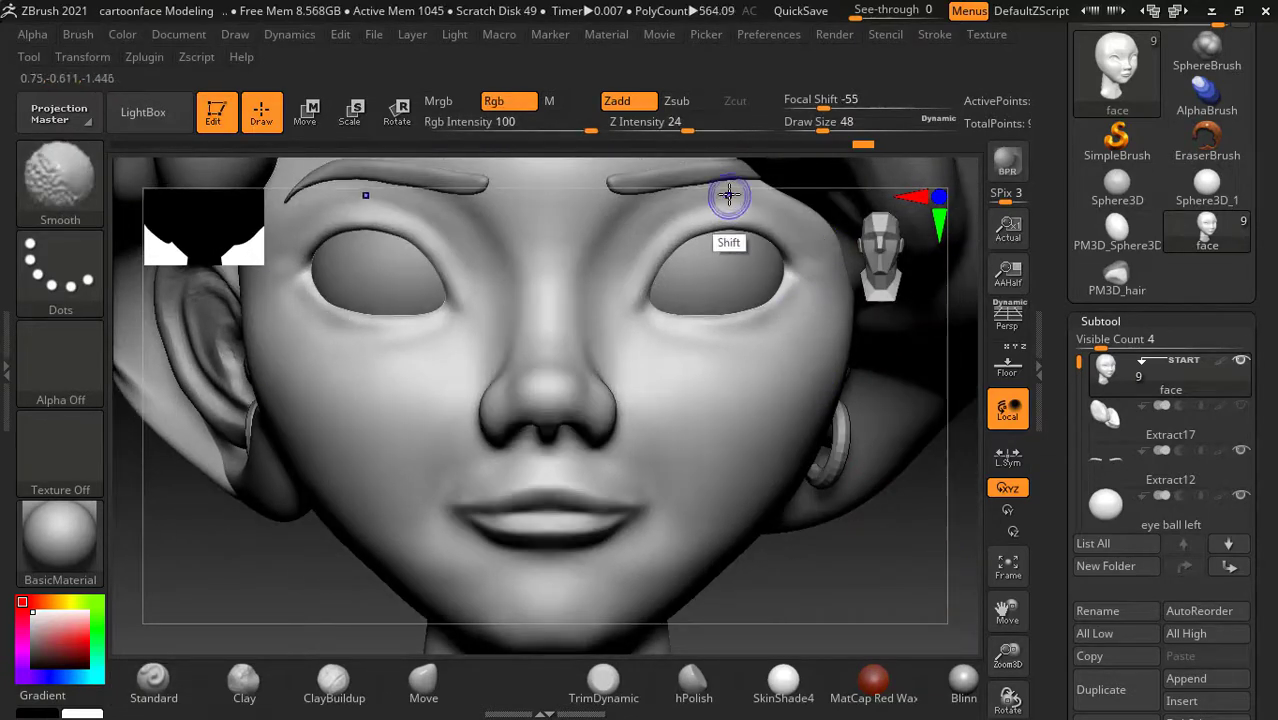
# Step: Carve fine creases along the eye socket edge and smooth them
pyautogui.press('alt')
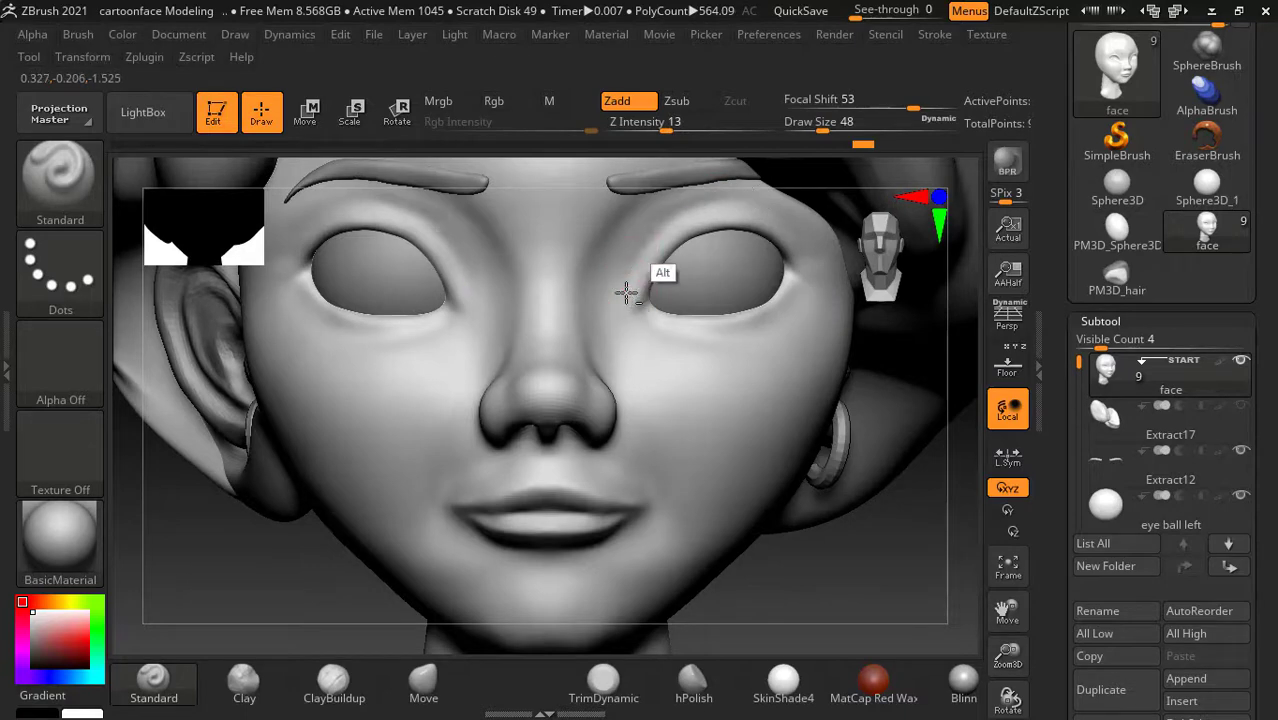
pyautogui.press('shift')
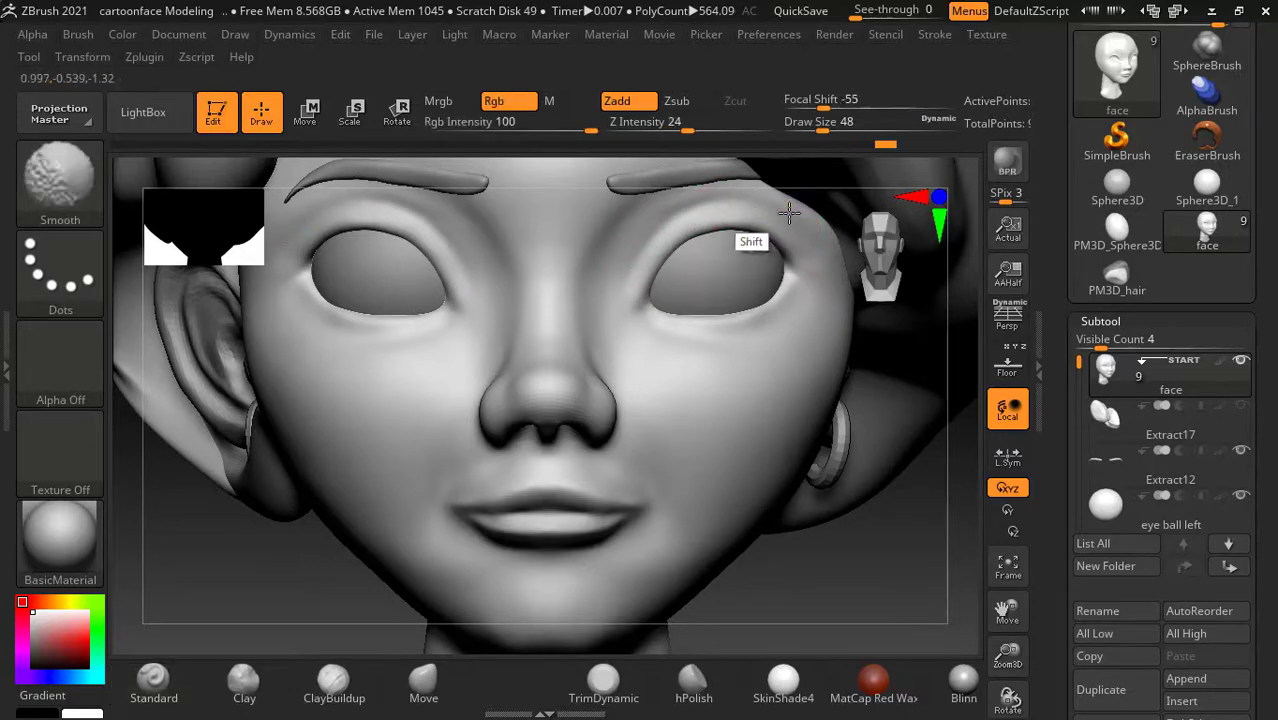
pyautogui.moveTo(895, 608); pyautogui.dragTo(867, 609)
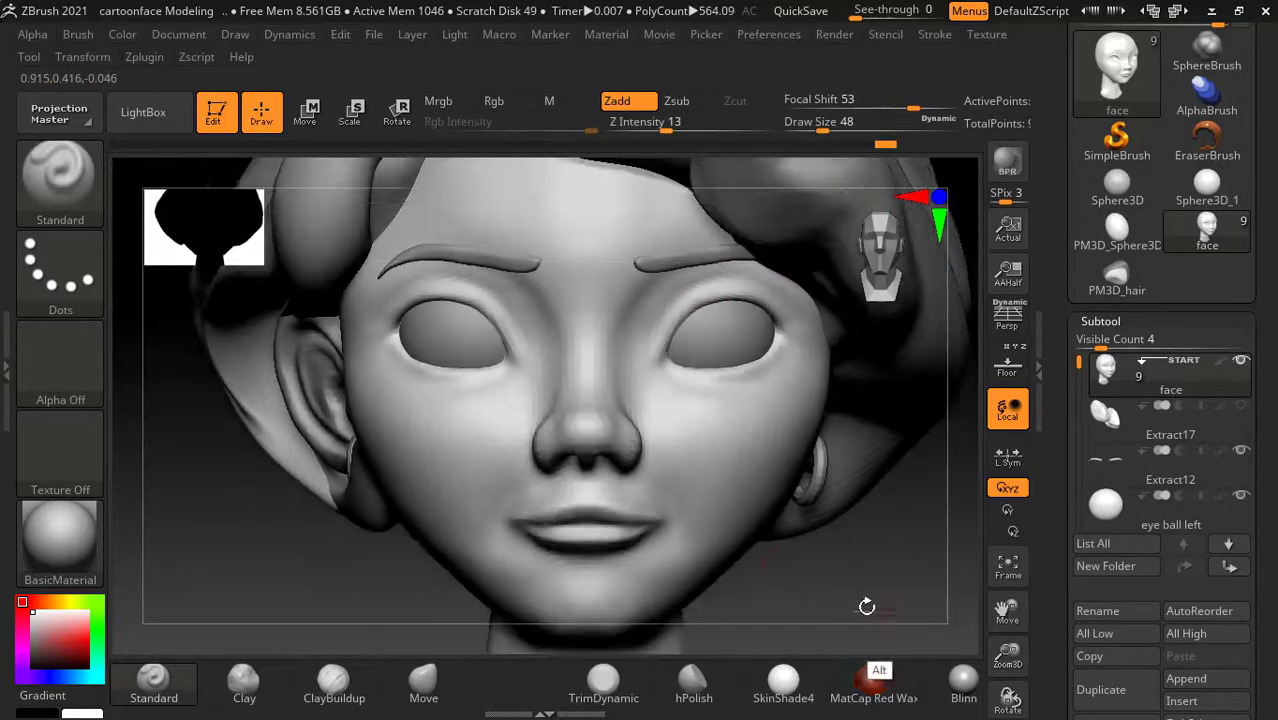
pyautogui.keyDown('alt'); pyautogui.moveTo(285, 570); pyautogui.dragTo(295, 345); pyautogui.keyUp('alt')
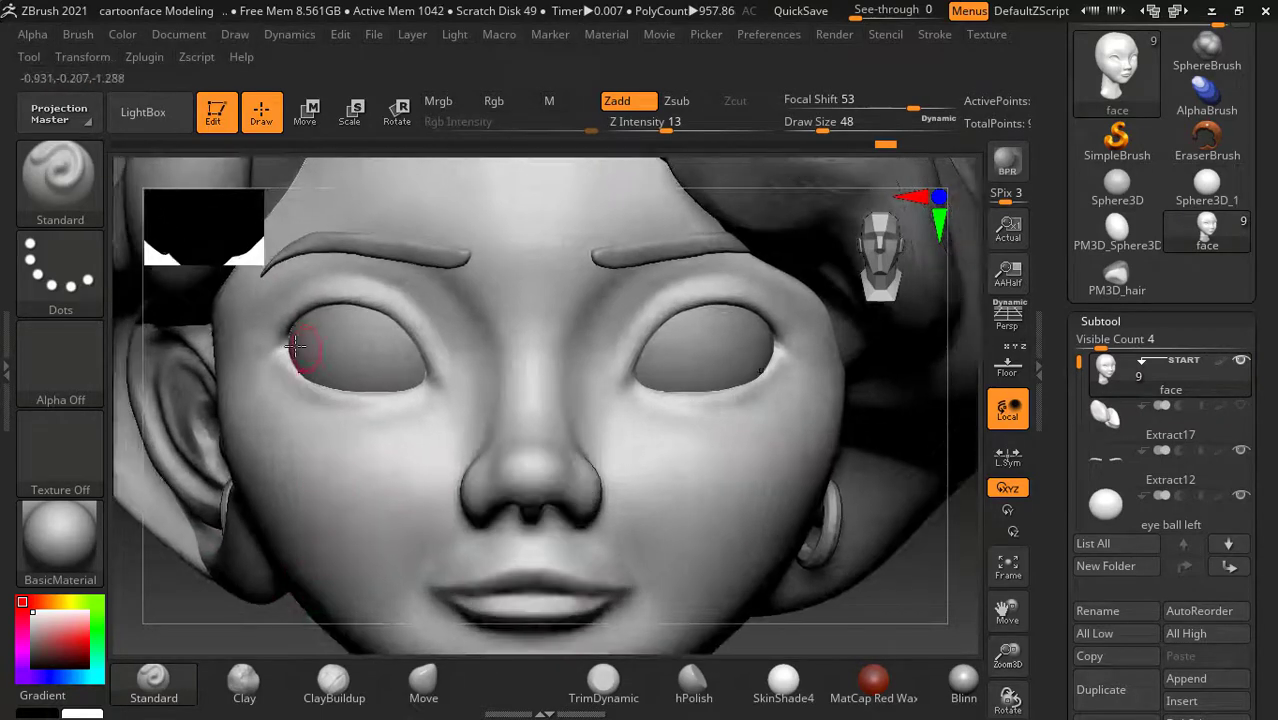
pyautogui.press(']')
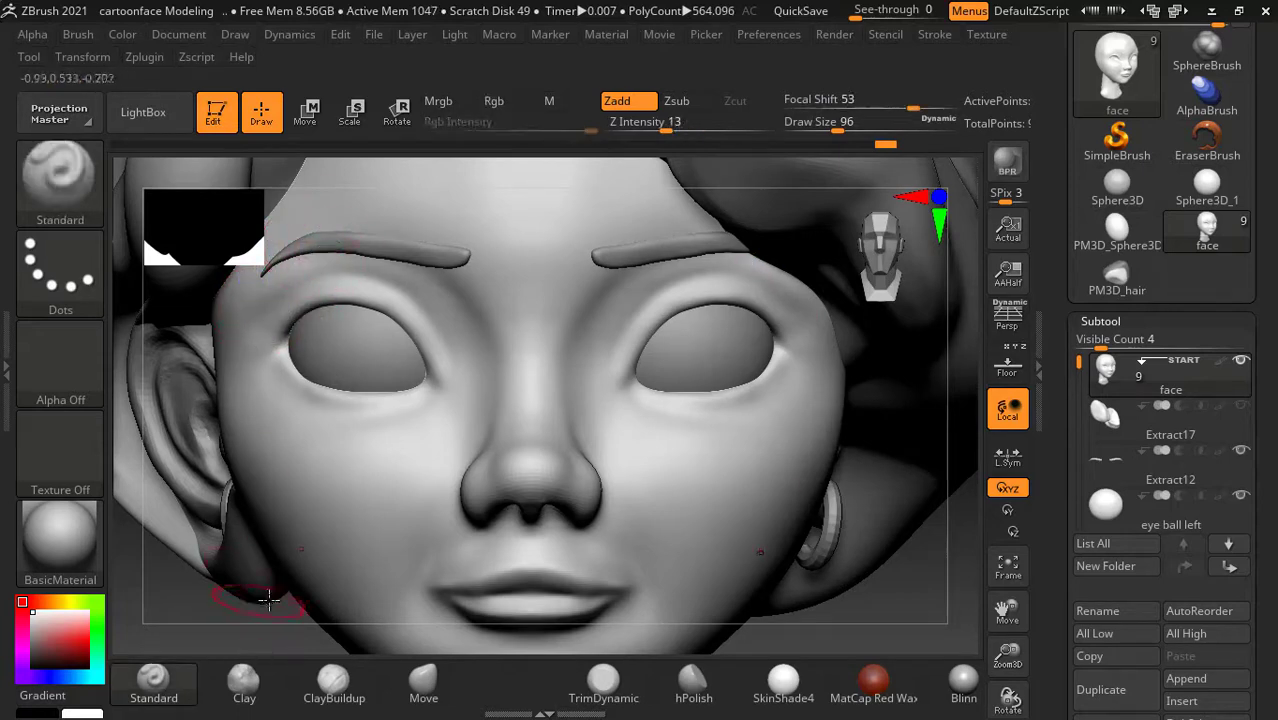
# Step: Blend the jaw into the neck from a side profile
pyautogui.press('f')
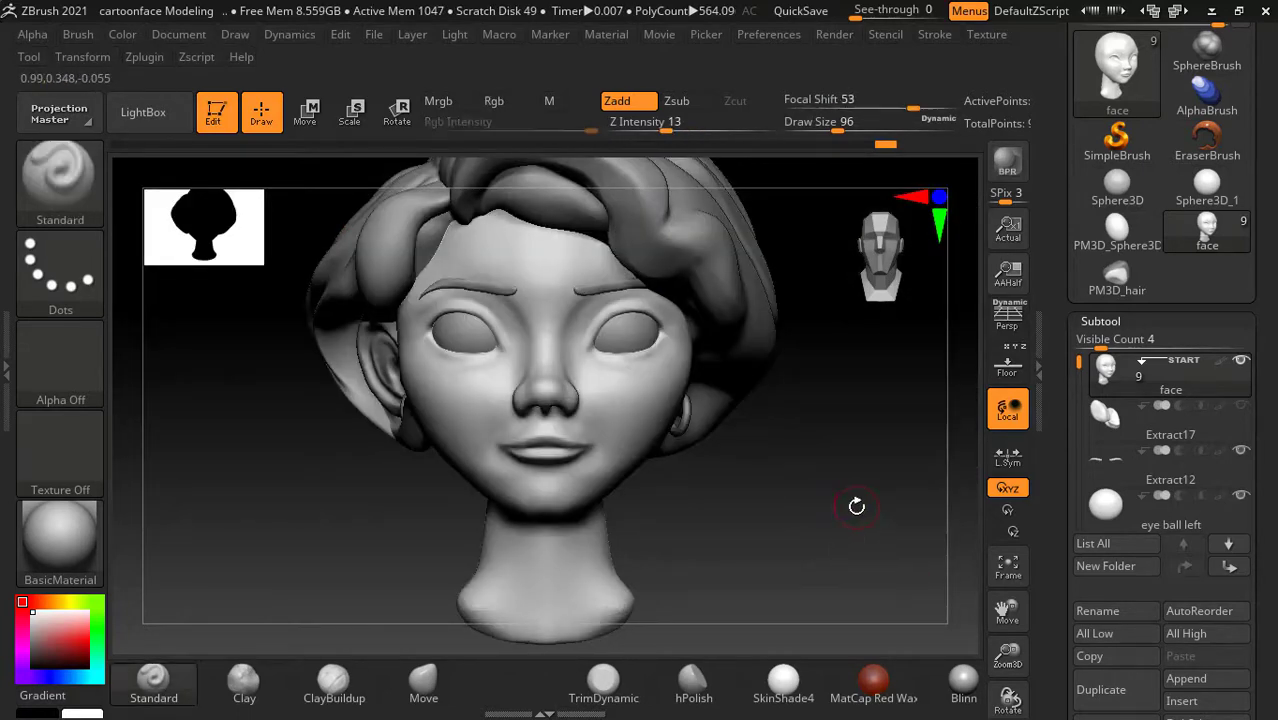
pyautogui.moveTo(818, 496)
pyautogui.mouseDown()
pyautogui.moveTo(862, 530)
pyautogui.moveTo(842, 471)
pyautogui.moveTo(891, 511)
pyautogui.moveTo(827, 516)
pyautogui.moveTo(810, 491)
pyautogui.mouseUp()
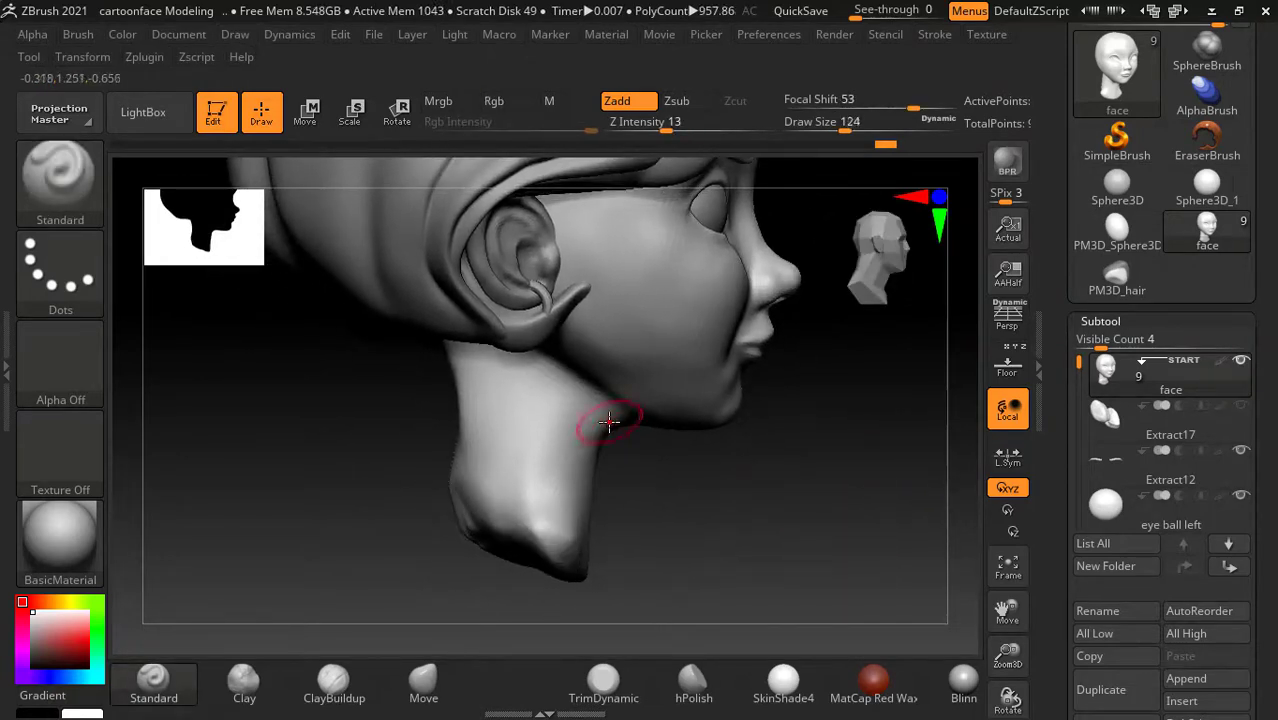
pyautogui.moveTo(606, 418)
pyautogui.keyDown('shift'); pyautogui.mouseDown()
pyautogui.moveTo(571, 423)
pyautogui.moveTo(516, 374)
pyautogui.moveTo(530, 495)
pyautogui.mouseUp(); pyautogui.keyUp('shift')
# Step: Sculpt and smooth the neck's underside and front until it blends into the jaw
pyautogui.moveTo(760, 507)
pyautogui.mouseDown()
pyautogui.moveTo(769, 489)
pyautogui.moveTo(765, 528)
pyautogui.moveTo(557, 400)
pyautogui.moveTo(545, 417)
pyautogui.mouseUp()
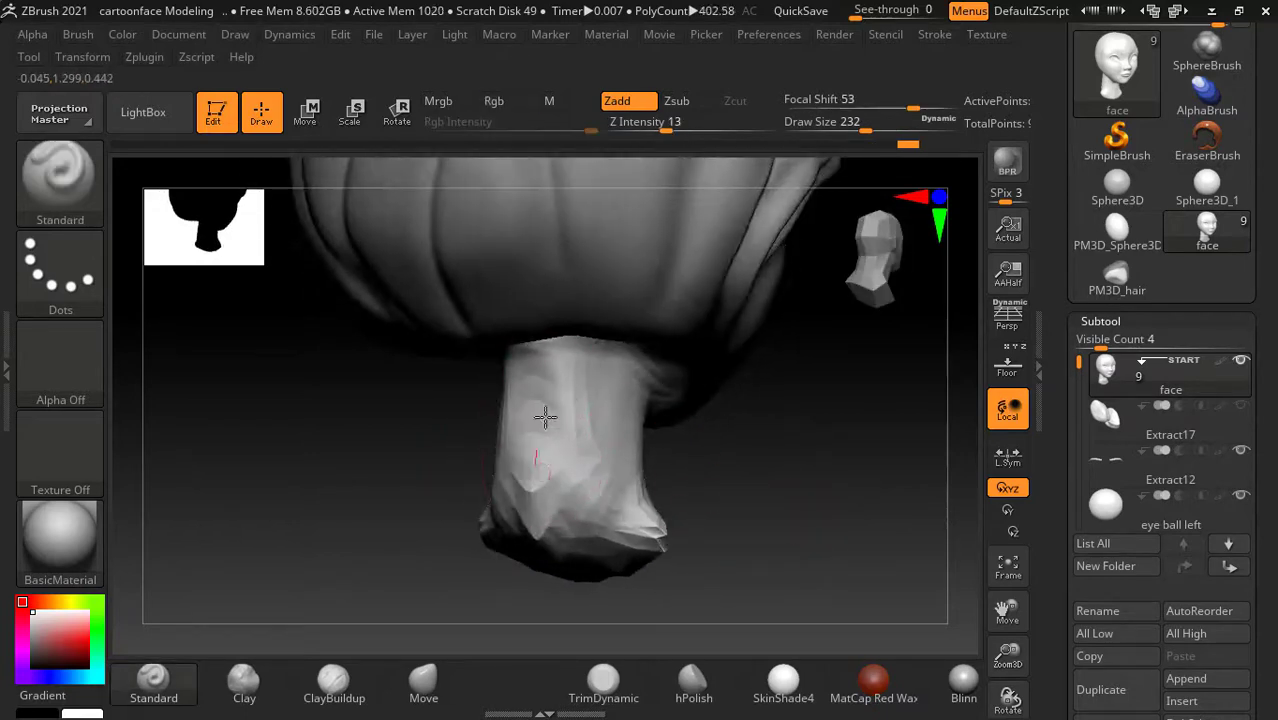
pyautogui.moveTo(596, 513); pyautogui.dragTo(610, 422)
pyautogui.moveTo(740, 470)
pyautogui.mouseDown()
pyautogui.moveTo(770, 496)
pyautogui.moveTo(522, 391)
pyautogui.moveTo(523, 483)
pyautogui.moveTo(542, 400)
pyautogui.moveTo(556, 451)
pyautogui.moveTo(600, 500)
pyautogui.mouseUp()
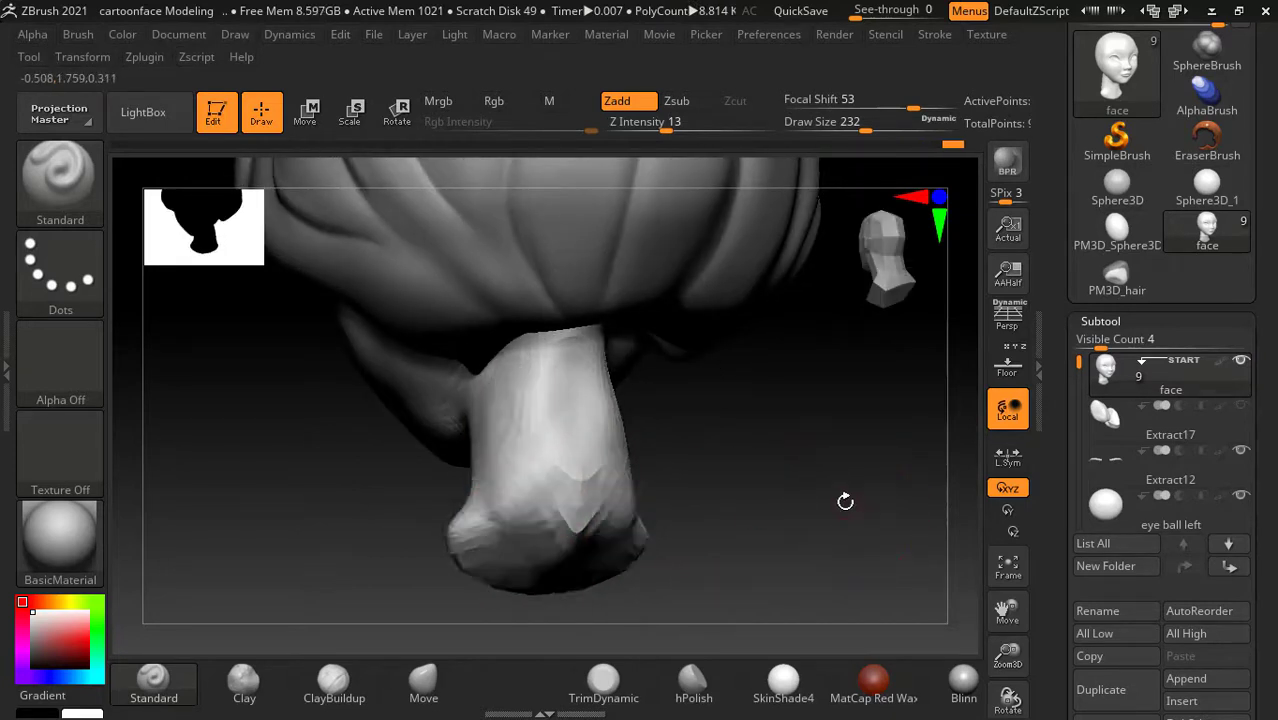
pyautogui.moveTo(845, 502); pyautogui.dragTo(600, 470)
pyautogui.moveTo(508, 451)
pyautogui.keyDown('shift'); pyautogui.mouseDown()
pyautogui.moveTo(500, 500)
pyautogui.moveTo(560, 520)
pyautogui.mouseUp(); pyautogui.keyUp('shift')
pyautogui.moveTo(752, 441)
pyautogui.mouseDown()
pyautogui.moveTo(682, 431)
pyautogui.moveTo(559, 374)
pyautogui.moveTo(549, 495)
pyautogui.mouseUp()
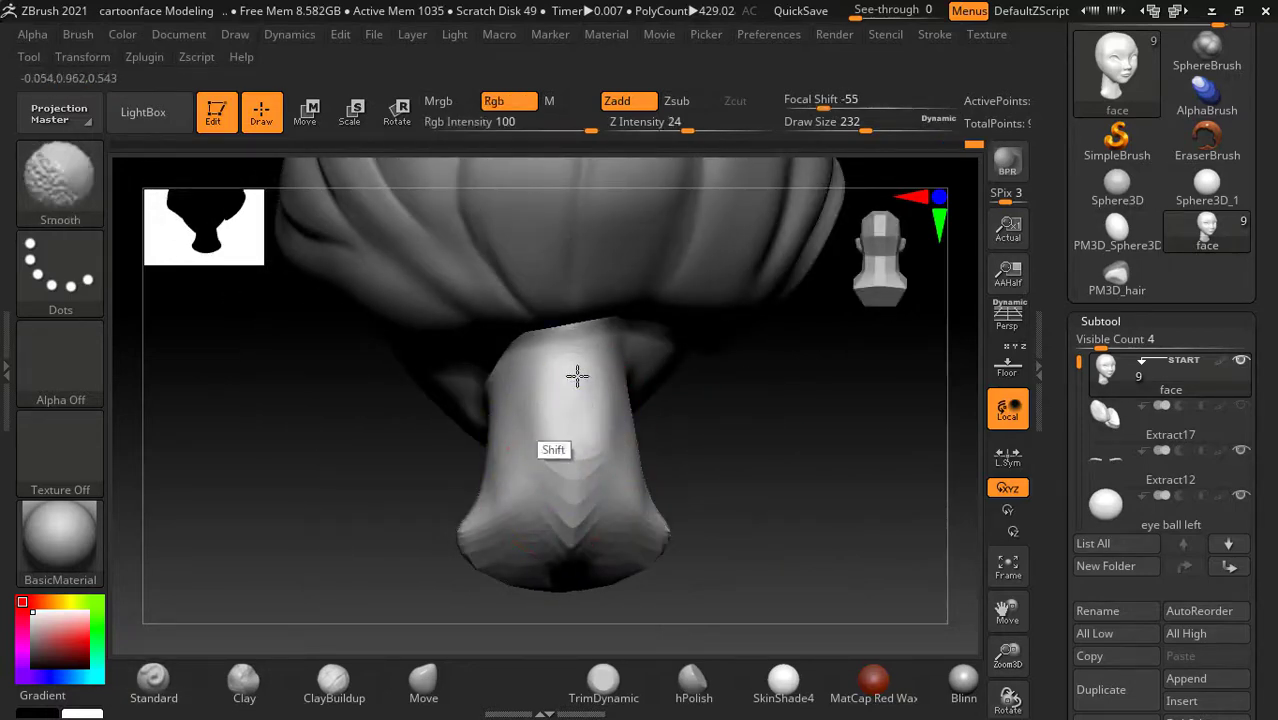
pyautogui.moveTo(700, 430); pyautogui.dragTo(887, 485)
pyautogui.moveTo(700, 480)
pyautogui.keyDown('shift'); pyautogui.mouseDown()
pyautogui.moveTo(885, 456)
pyautogui.moveTo(869, 470)
pyautogui.moveTo(859, 545)
pyautogui.moveTo(866, 513)
pyautogui.moveTo(876, 565)
pyautogui.mouseUp(); pyautogui.keyUp('shift')
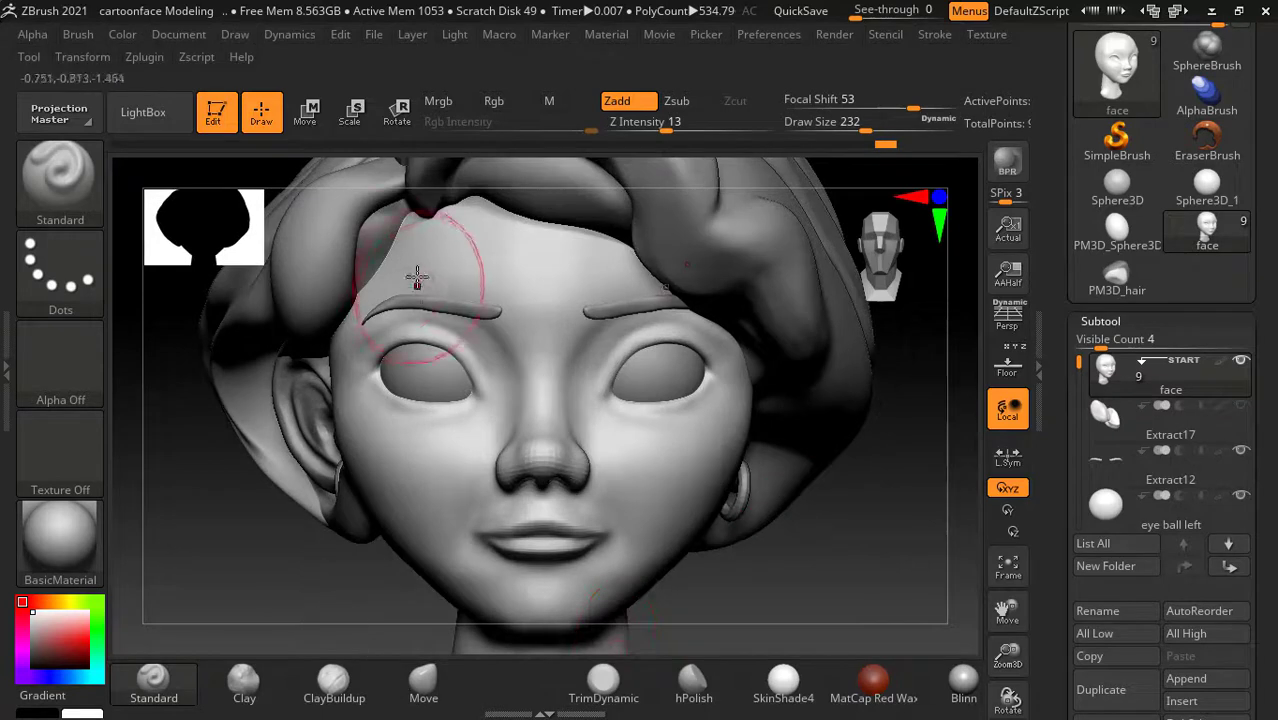
# Step: Build up the forehead above the left brow and smooth both brow bumps
pyautogui.moveTo(414, 277)
pyautogui.mouseDown()
pyautogui.moveTo(442, 277)
pyautogui.moveTo(385, 285)
pyautogui.moveTo(462, 293)
pyautogui.moveTo(439, 278)
pyautogui.moveTo(542, 300)
pyautogui.mouseUp()
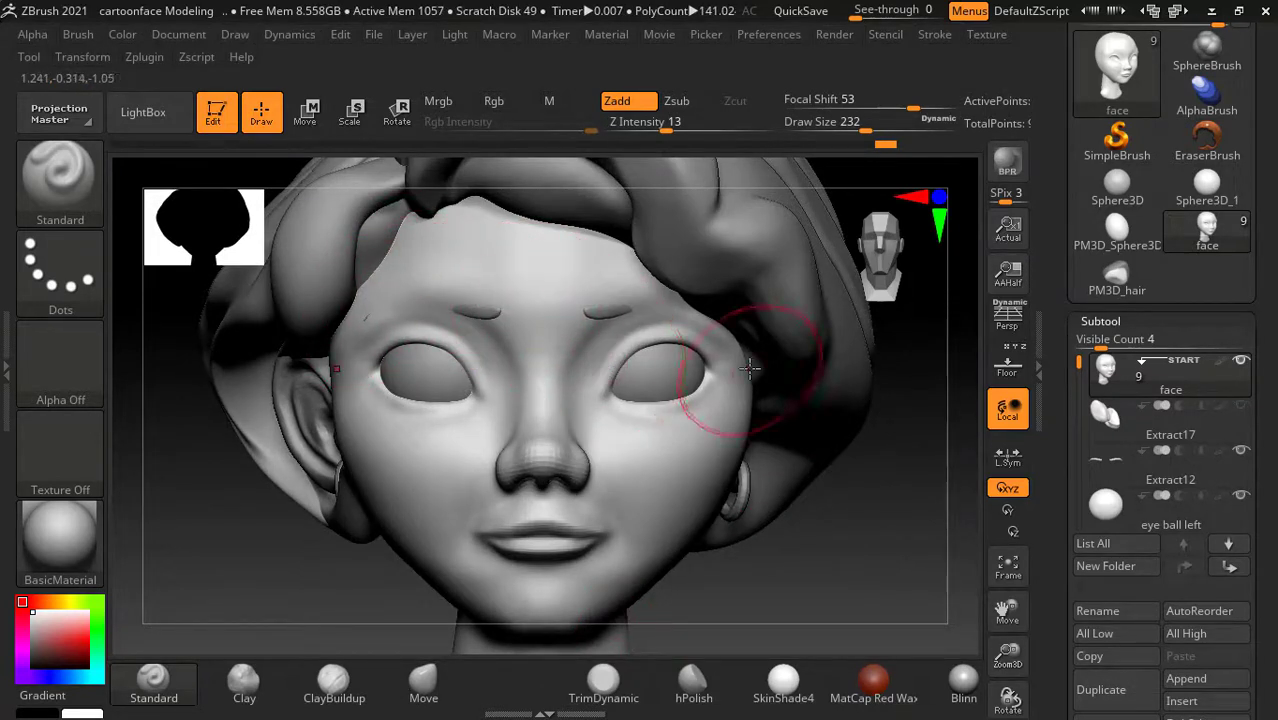
pyautogui.moveTo(816, 442); pyautogui.dragTo(921, 522)
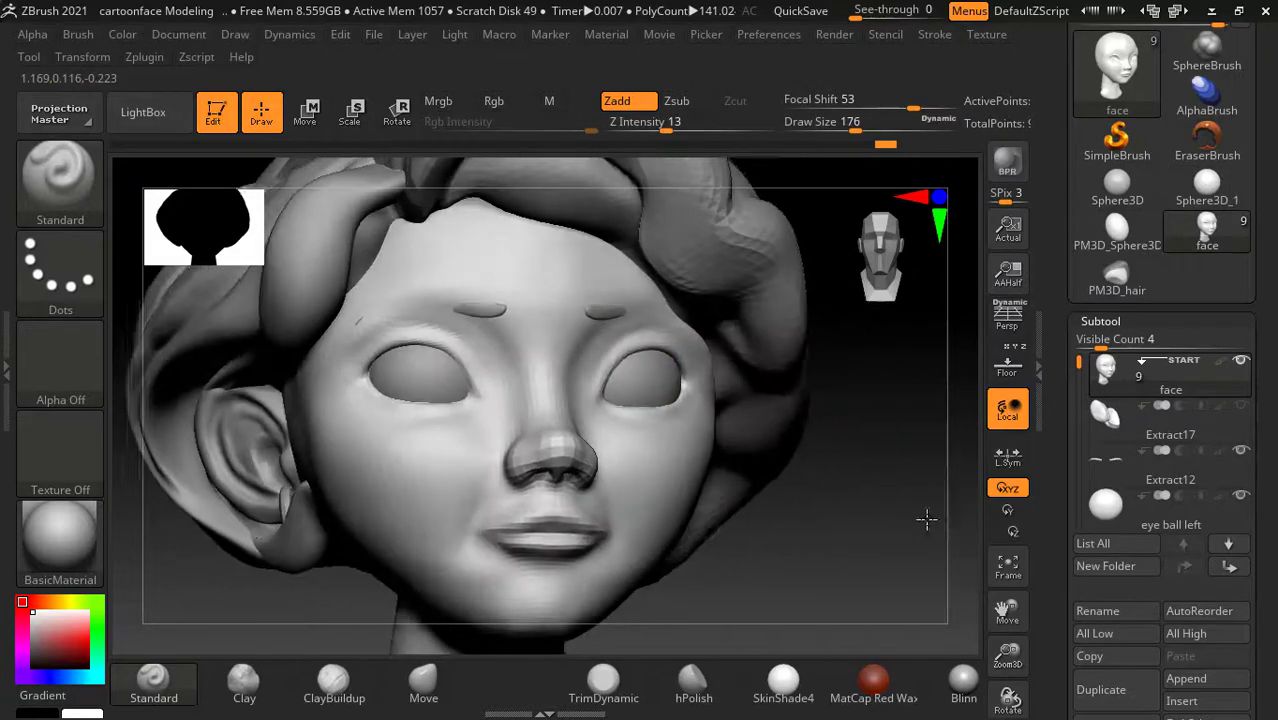
pyautogui.keyDown('shift'); pyautogui.moveTo(536, 352); pyautogui.dragTo(504, 308); pyautogui.keyUp('shift')
pyautogui.press('shift')
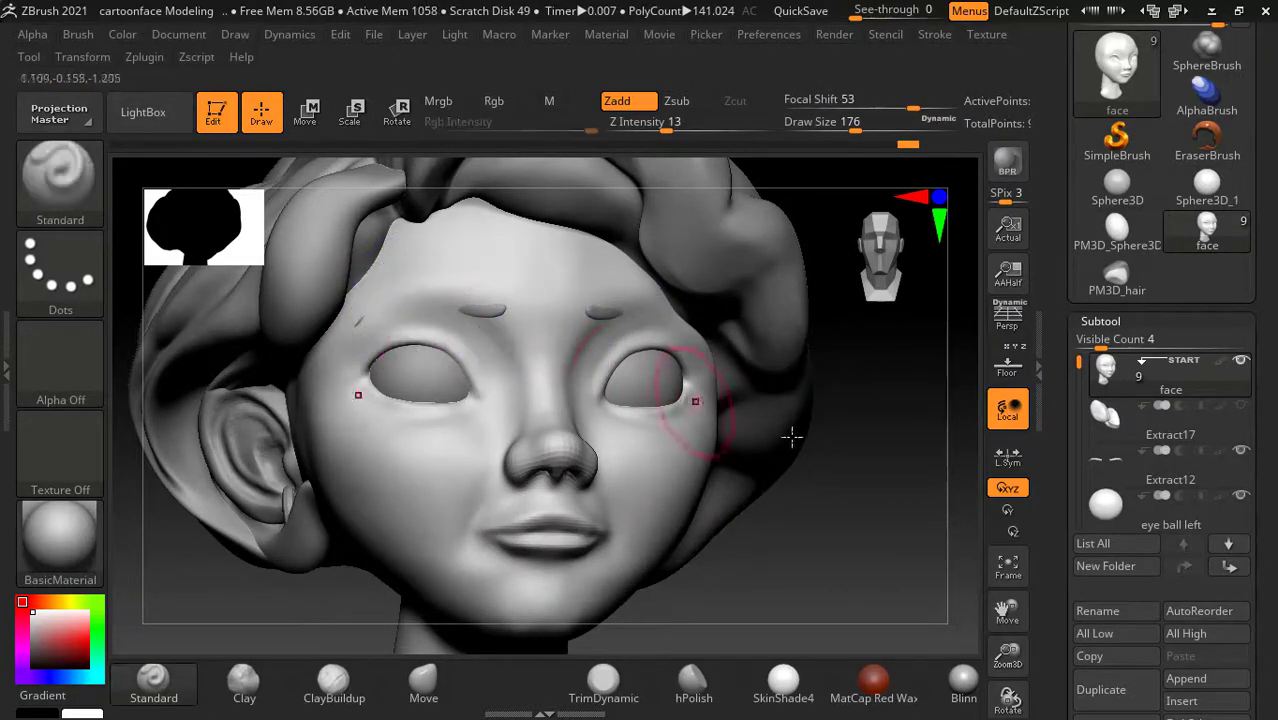
# Step: Stretch the Extract12 eyebrows outward toward the temples with an enlarged Move brush, then reselect the face
pyautogui.moveTo(913, 522); pyautogui.dragTo(1040, 500)
pyautogui.click(1130, 468)
pyautogui.moveTo(960, 470)
pyautogui.mouseDown()
pyautogui.moveTo(886, 460)
pyautogui.moveTo(412, 650)
pyautogui.mouseUp()
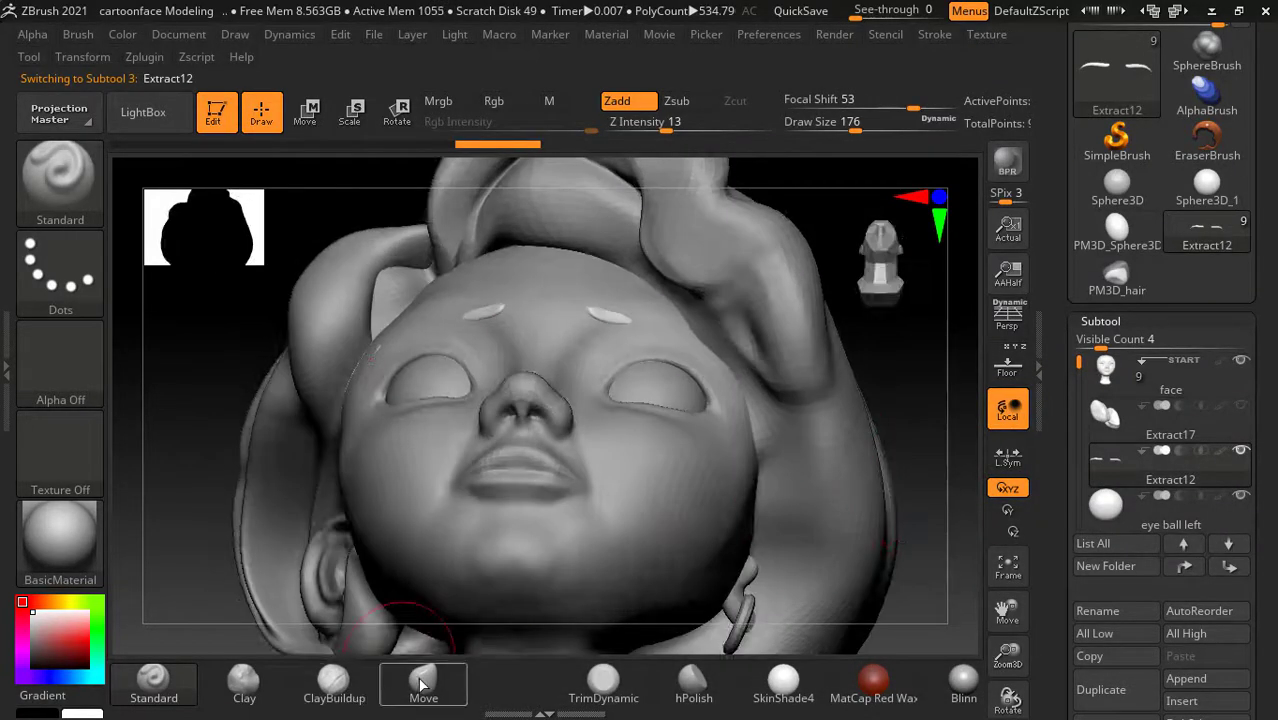
pyautogui.click(425, 690)
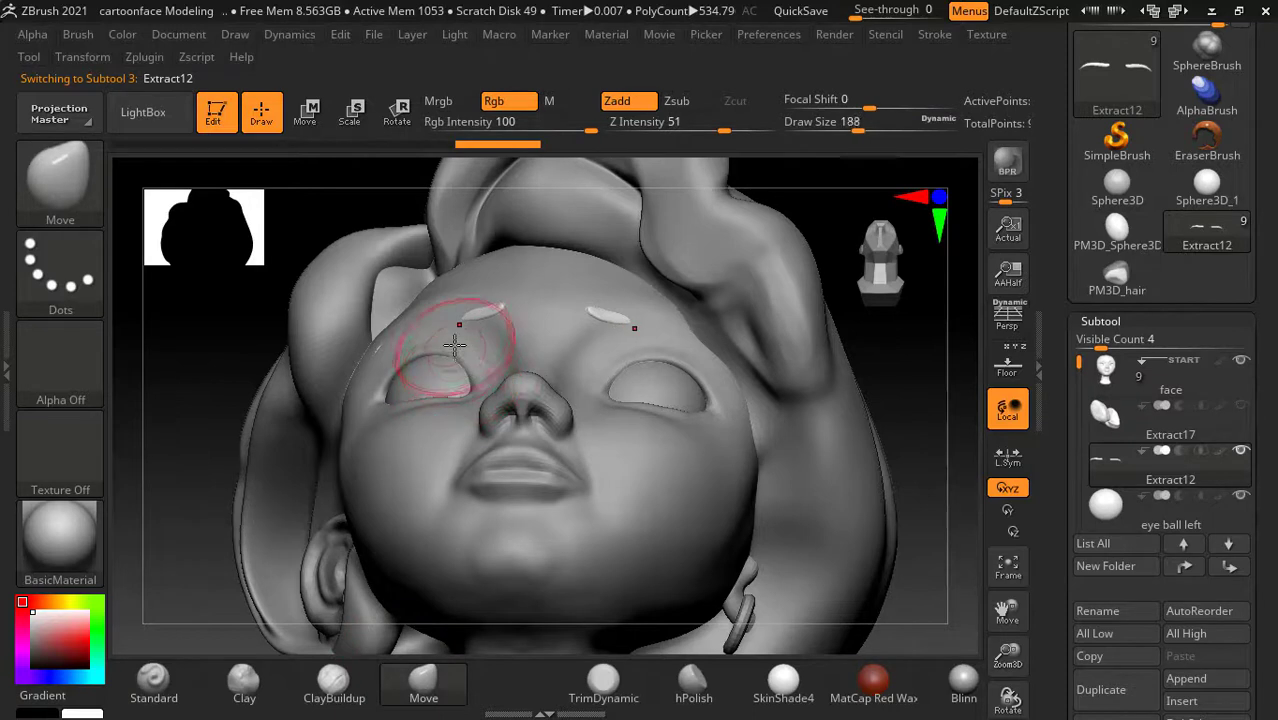
pyautogui.press(']')
pyautogui.moveTo(446, 331)
pyautogui.mouseDown()
pyautogui.moveTo(423, 325)
pyautogui.moveTo(378, 348)
pyautogui.mouseUp()
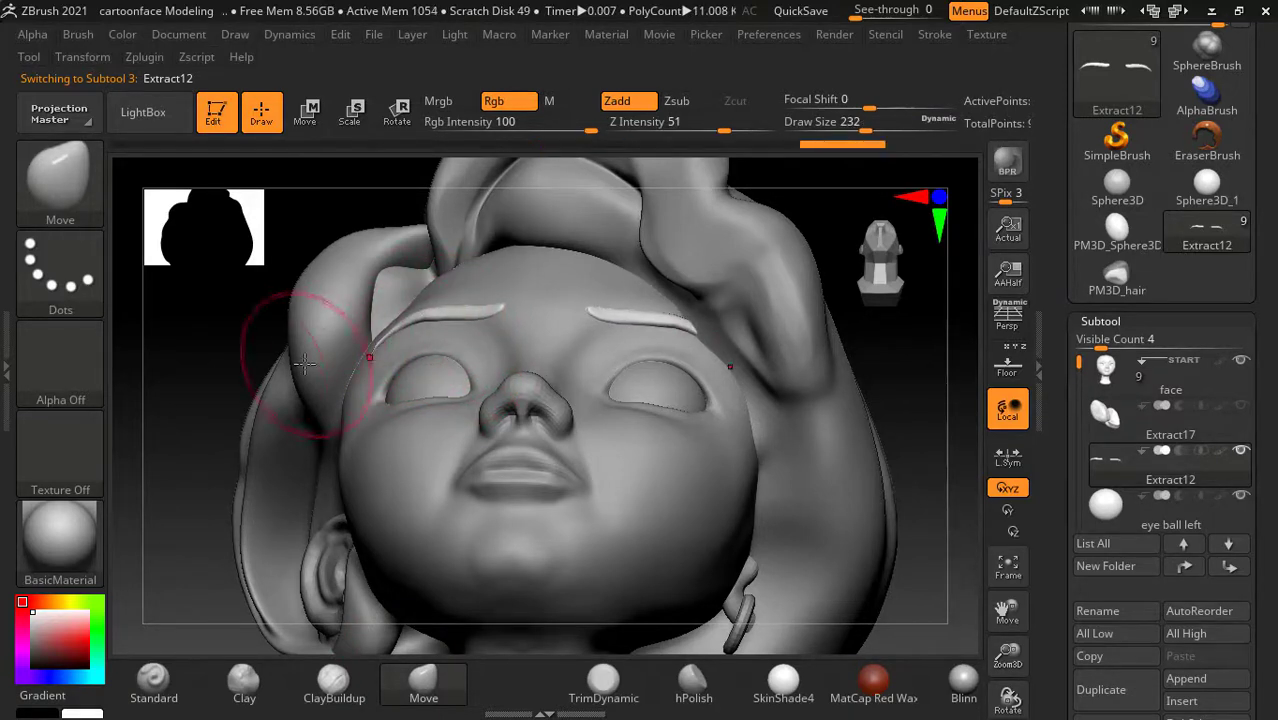
pyautogui.moveTo(210, 331); pyautogui.dragTo(254, 390)
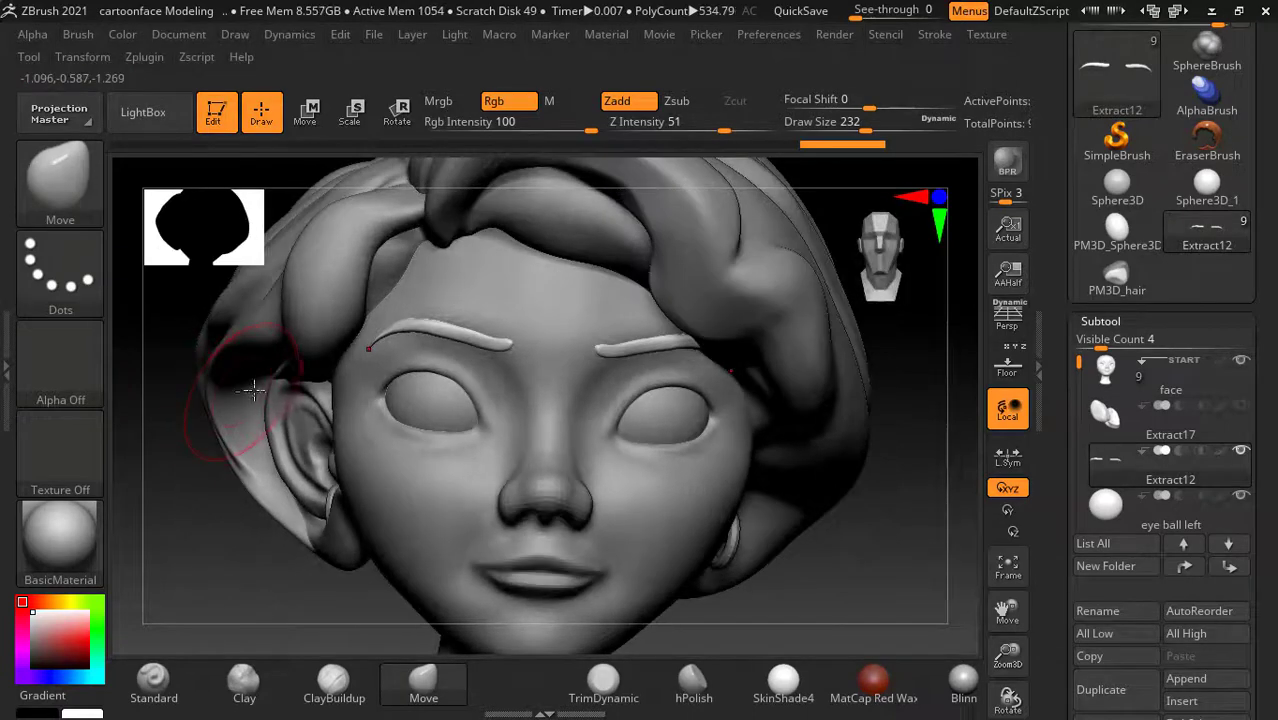
pyautogui.keyDown('shift'); pyautogui.moveTo(925, 555); pyautogui.dragTo(914, 537); pyautogui.keyUp('shift')
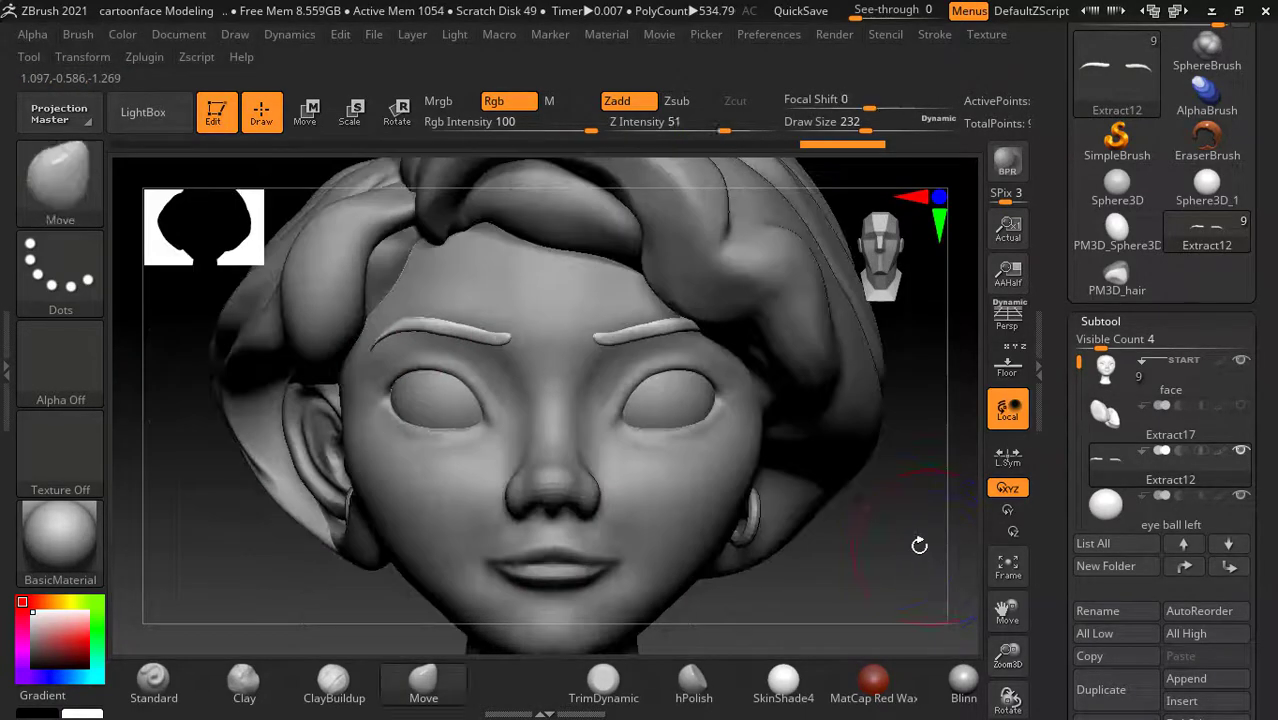
pyautogui.keyDown('alt'); pyautogui.click(738, 515); pyautogui.keyUp('alt')
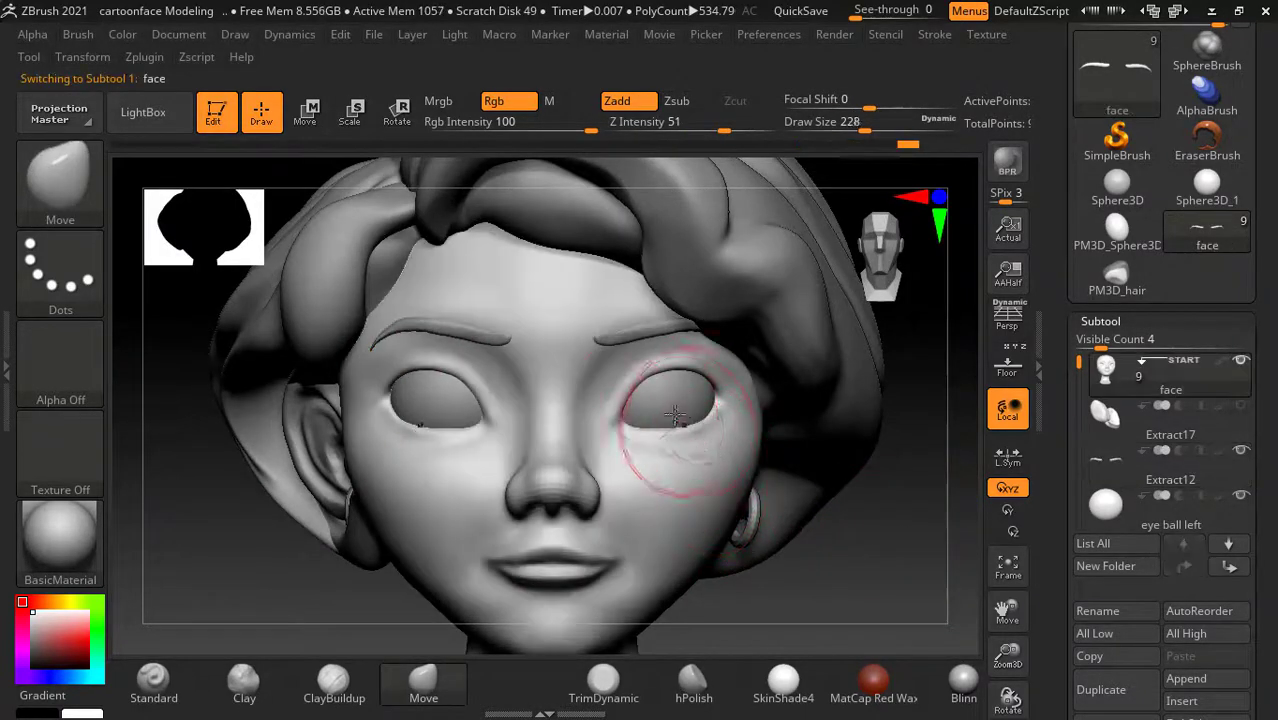
pyautogui.press('[')
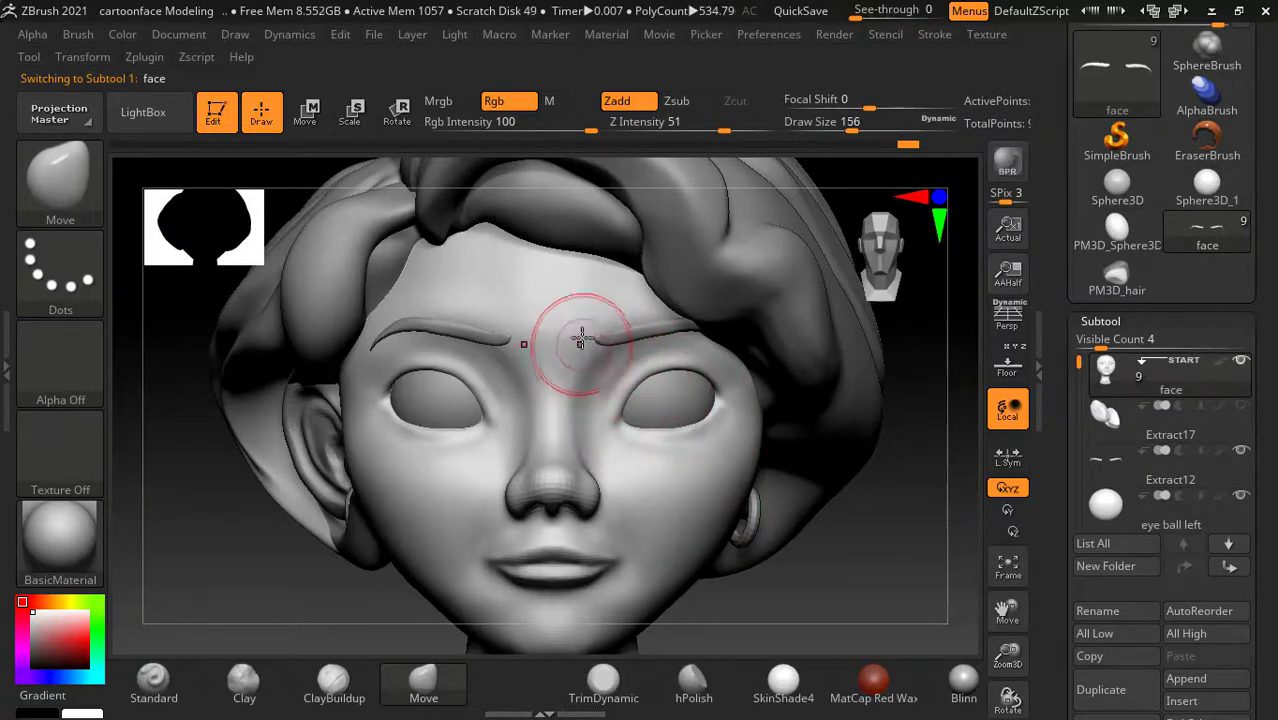
pyautogui.press('shift')
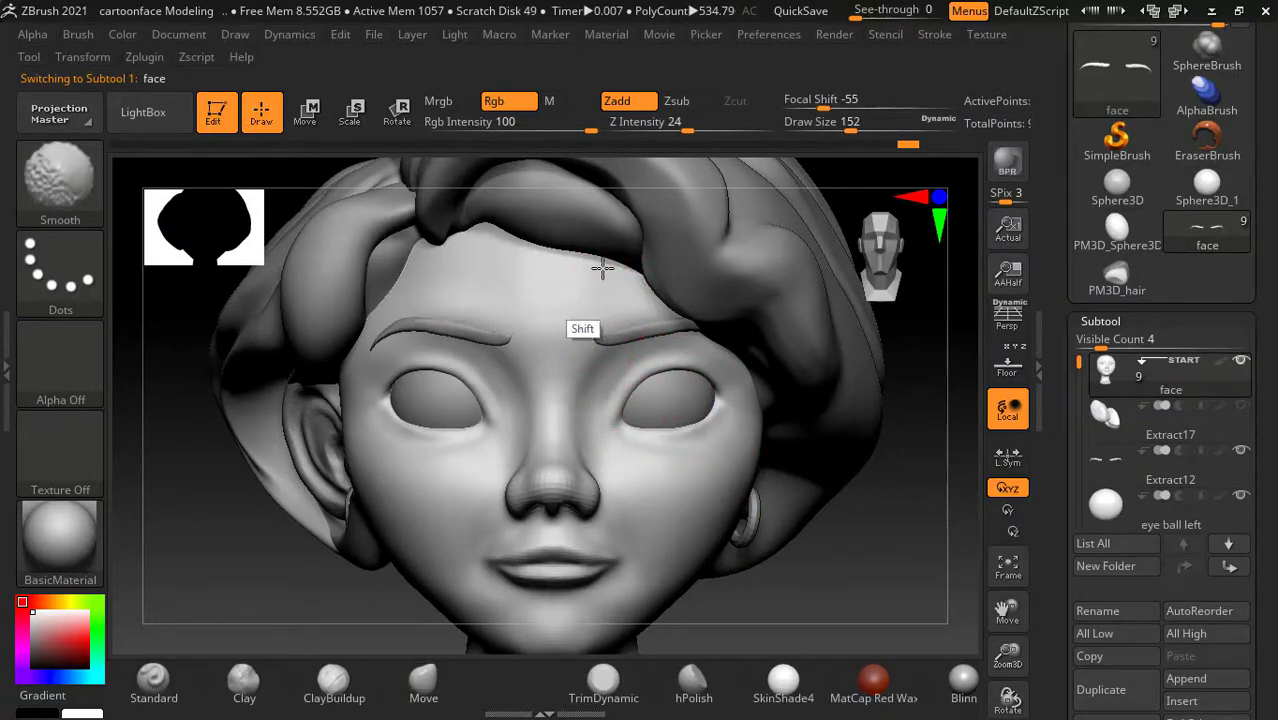
pyautogui.moveTo(890, 530)
pyautogui.keyDown('alt'); pyautogui.mouseDown()
pyautogui.moveTo(912, 524)
pyautogui.moveTo(893, 471)
pyautogui.moveTo(853, 506)
pyautogui.mouseUp(); pyautogui.keyUp('alt')
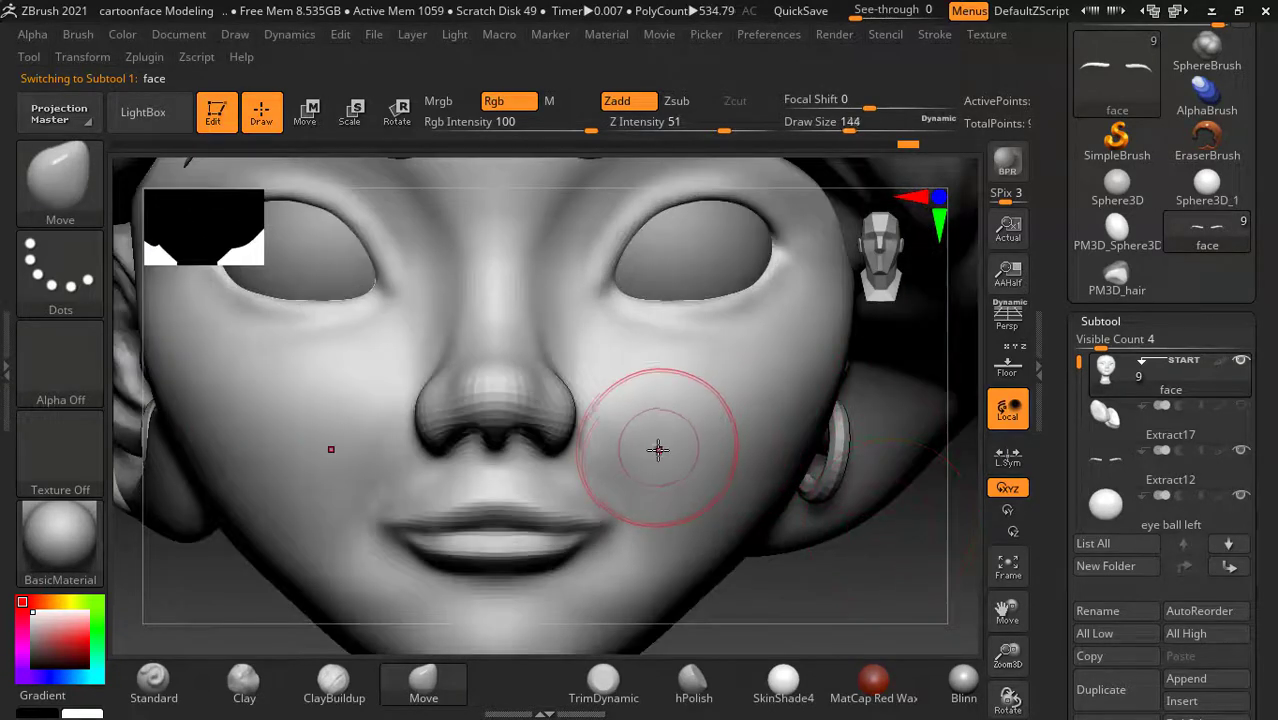
pyautogui.press('[')
pyautogui.press('[')
pyautogui.press('[')
pyautogui.moveTo(895, 571)
pyautogui.keyDown('alt'); pyautogui.mouseDown()
pyautogui.moveTo(899, 456)
pyautogui.moveTo(850, 419)
pyautogui.mouseUp(); pyautogui.keyUp('alt')
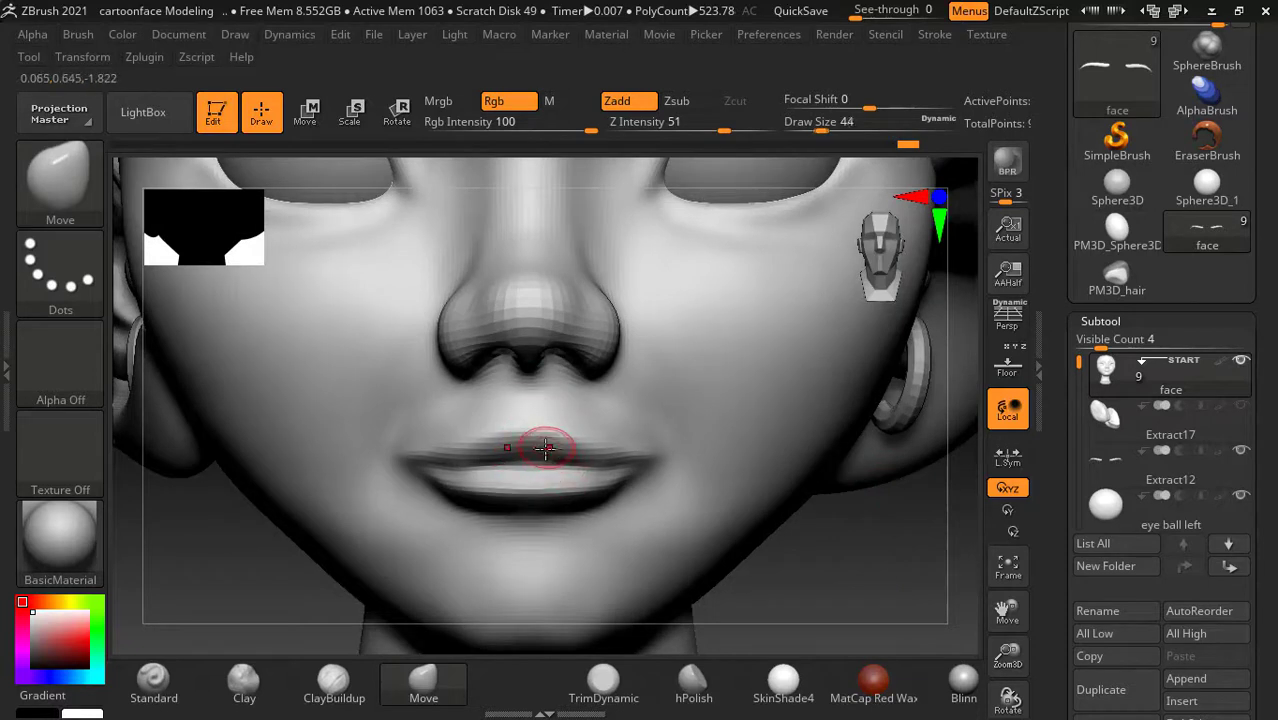
pyautogui.moveTo(542, 434); pyautogui.dragTo(536, 381)
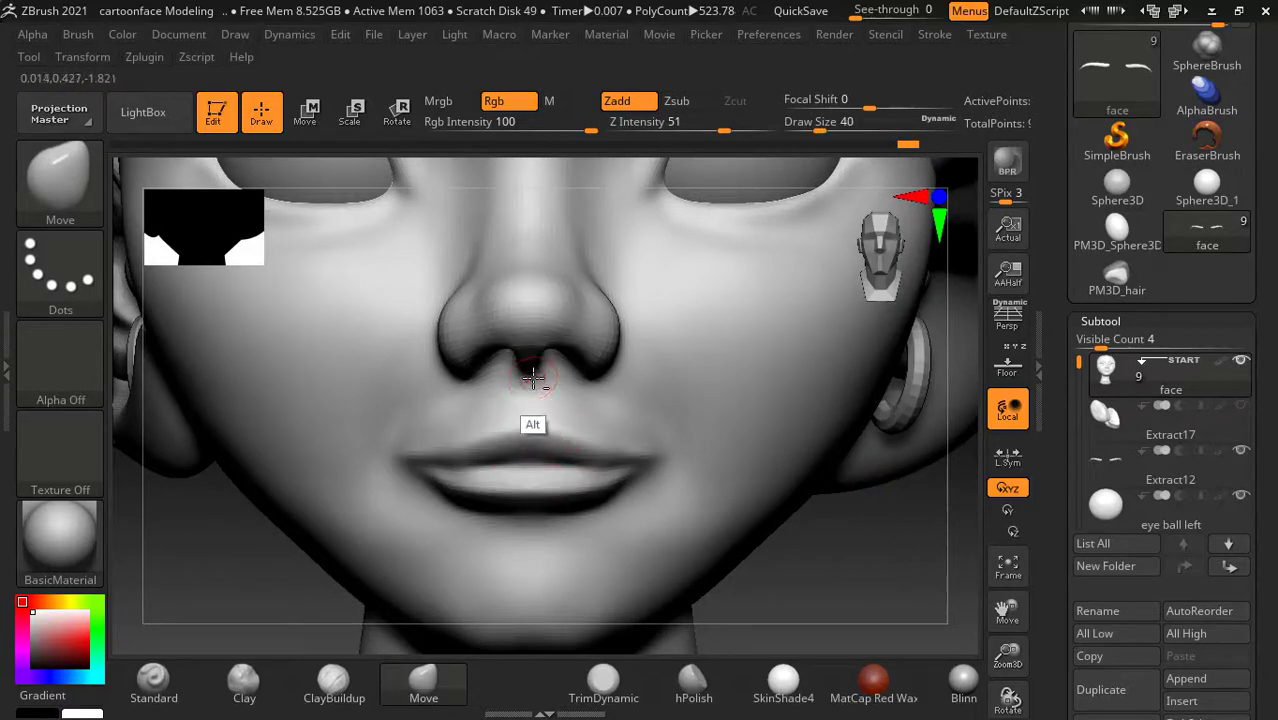
pyautogui.hotkey('ctrl', 'z')
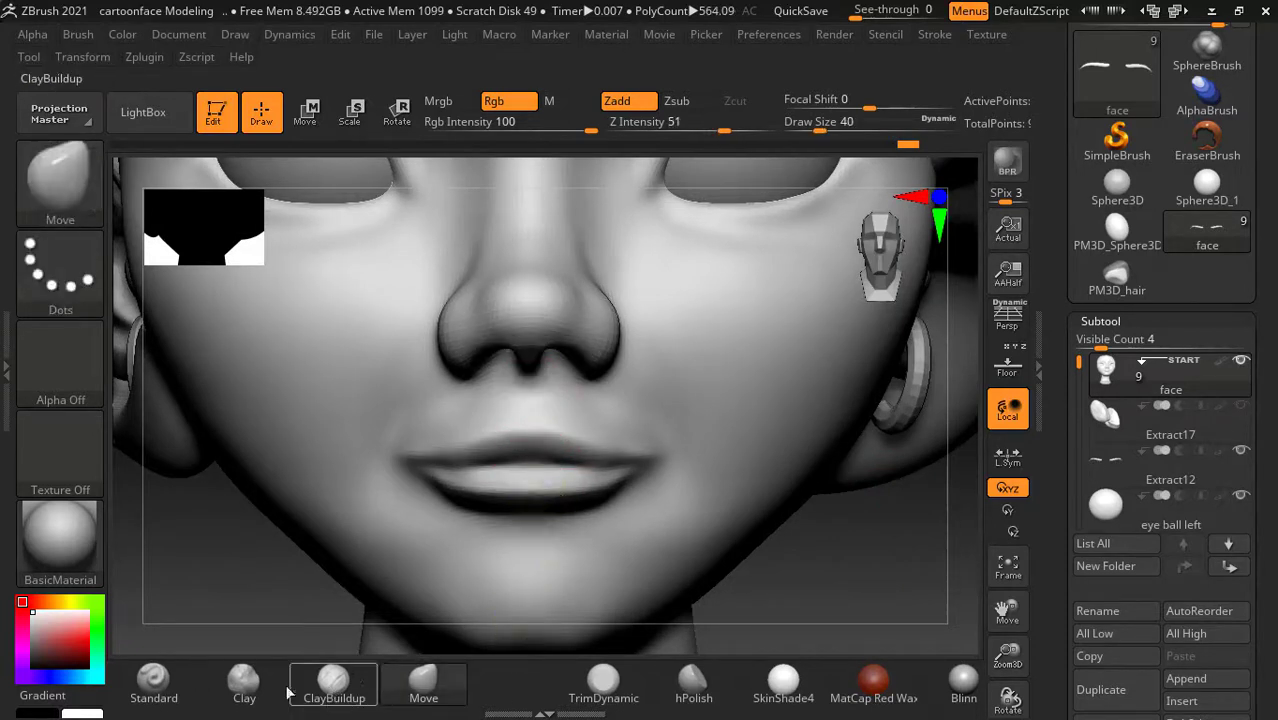
pyautogui.click(154, 680)
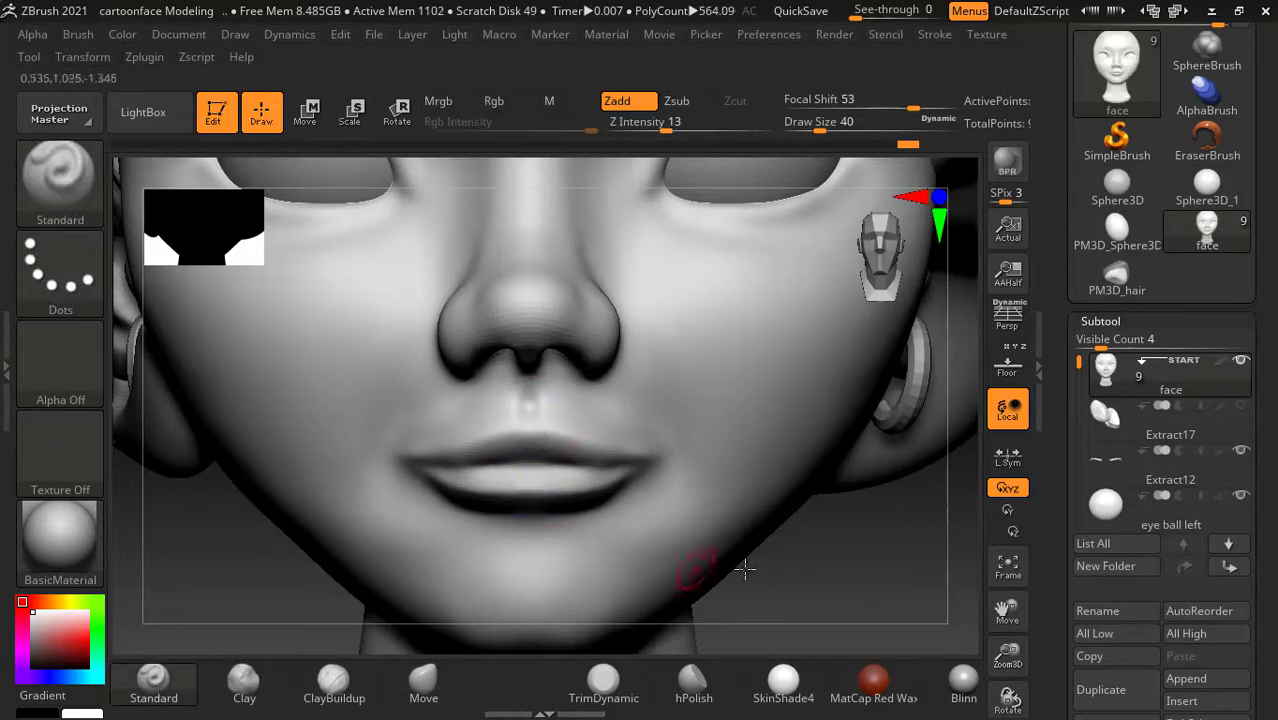
# Step: Lower the brush Focal Shift to 46 in the quick Space settings
pyautogui.moveTo(736, 562); pyautogui.dragTo(765, 543, button='right')
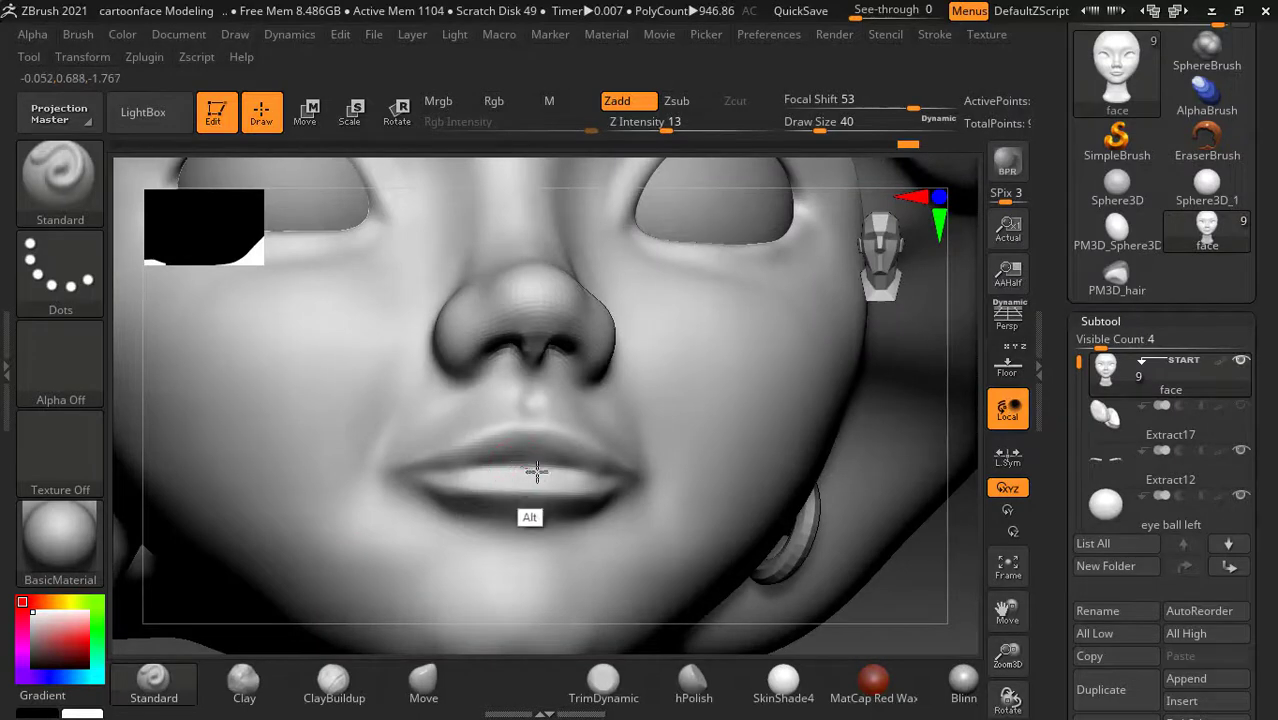
pyautogui.keyDown('shift'); pyautogui.moveTo(752, 480); pyautogui.dragTo(557, 465, button='right'); pyautogui.keyUp('shift')
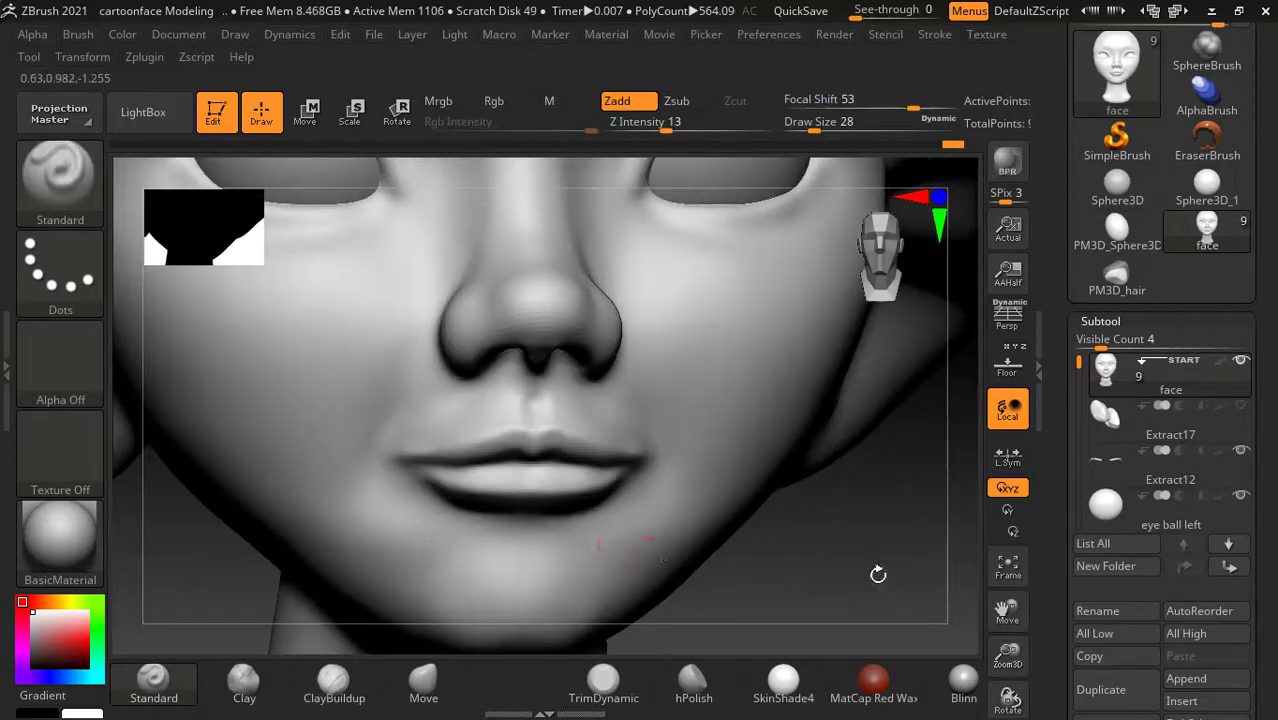
pyautogui.moveTo(878, 574); pyautogui.dragTo(613, 522)
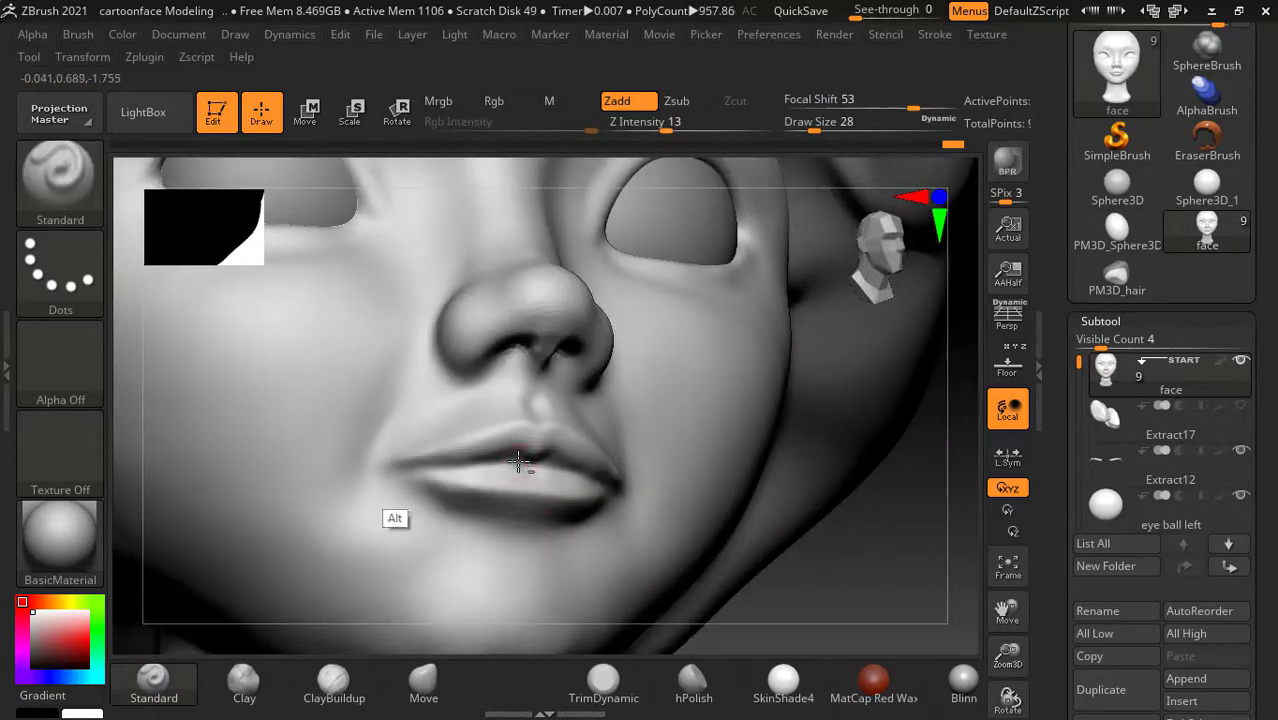
pyautogui.moveTo(905, 550)
pyautogui.mouseDown()
pyautogui.moveTo(927, 580)
pyautogui.moveTo(873, 537)
pyautogui.moveTo(910, 511)
pyautogui.moveTo(907, 576)
pyautogui.moveTo(885, 543)
pyautogui.moveTo(839, 547)
pyautogui.mouseUp()
pyautogui.press('space')
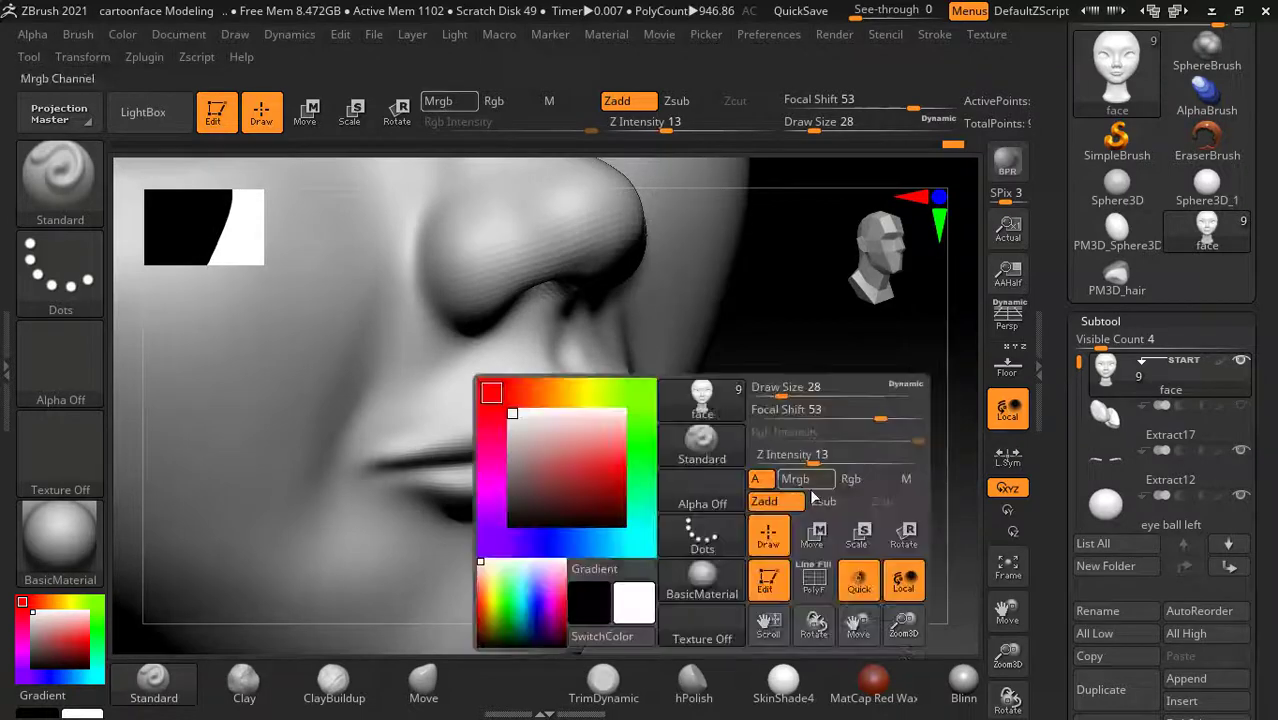
pyautogui.moveTo(884, 410); pyautogui.dragTo(866, 416)
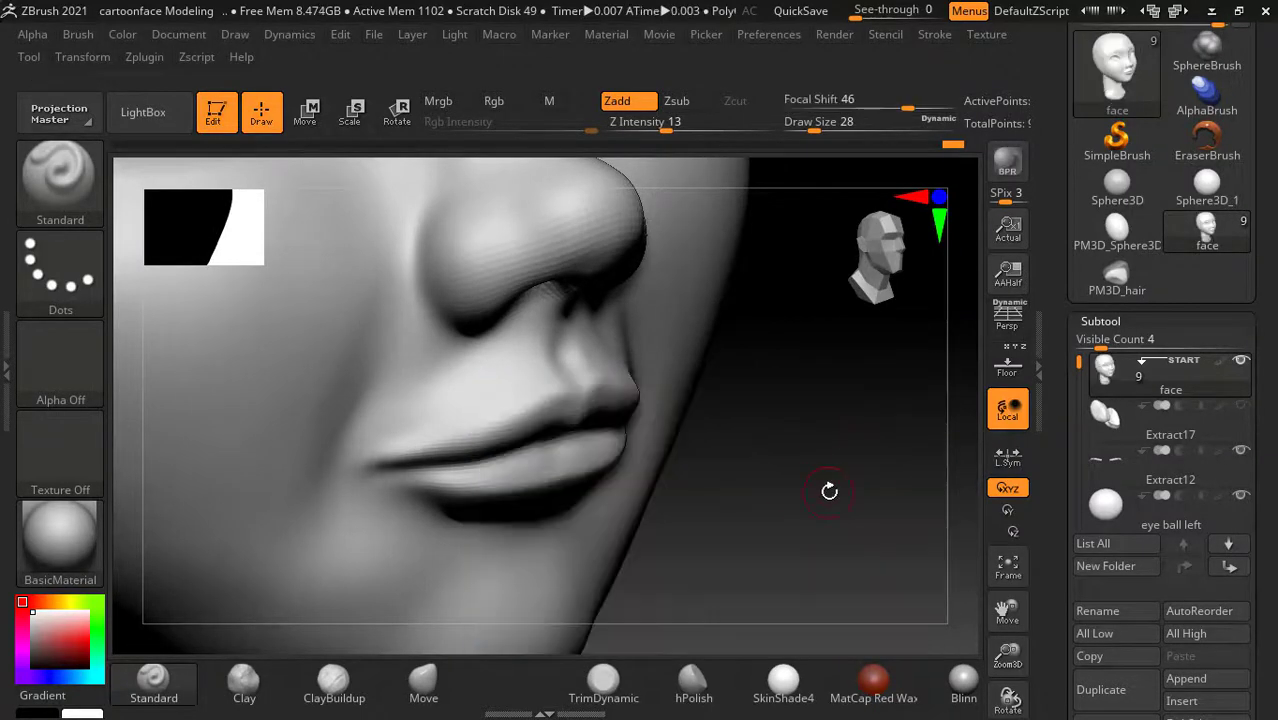
# Step: Sculpt a defining stroke along the lower lip, reframe the face, and switch windows with Alt+Tab
pyautogui.moveTo(827, 488)
pyautogui.mouseDown()
pyautogui.moveTo(836, 475)
pyautogui.moveTo(857, 485)
pyautogui.moveTo(845, 490)
pyautogui.mouseUp()
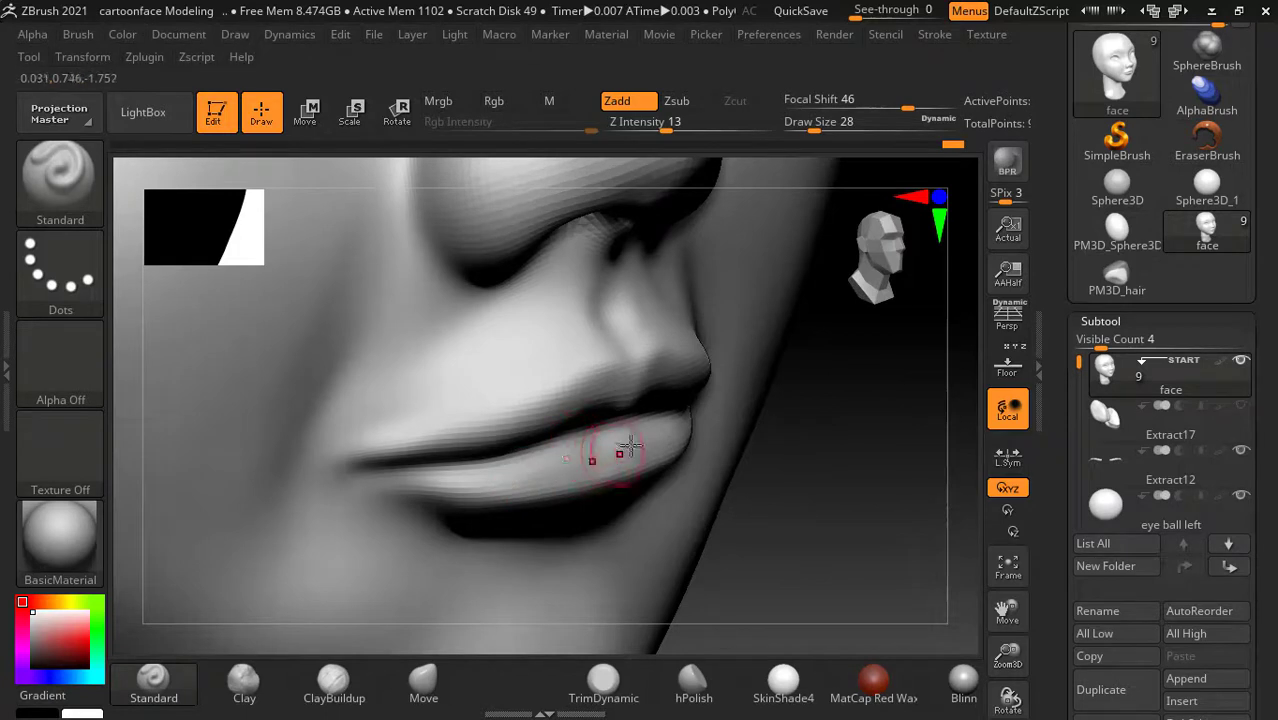
pyautogui.moveTo(657, 429); pyautogui.dragTo(571, 457)
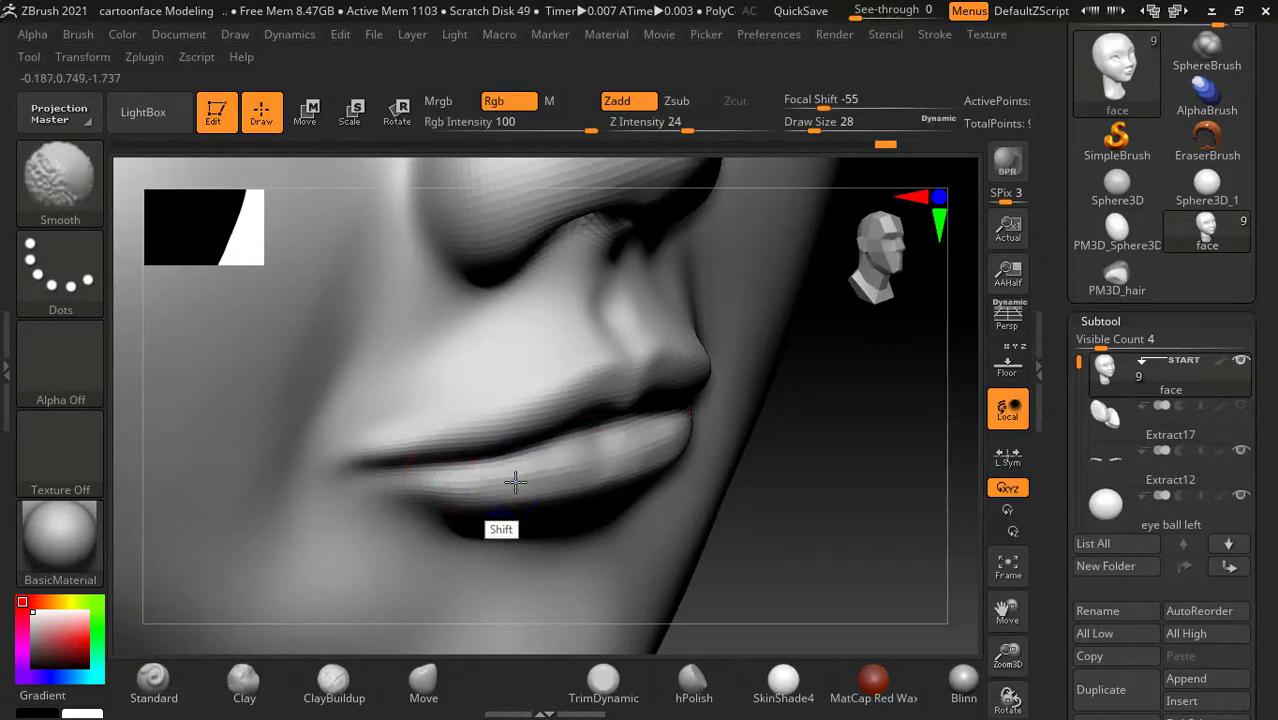
pyautogui.keyDown('shift'); pyautogui.moveTo(925, 488); pyautogui.dragTo(968, 488); pyautogui.keyUp('shift')
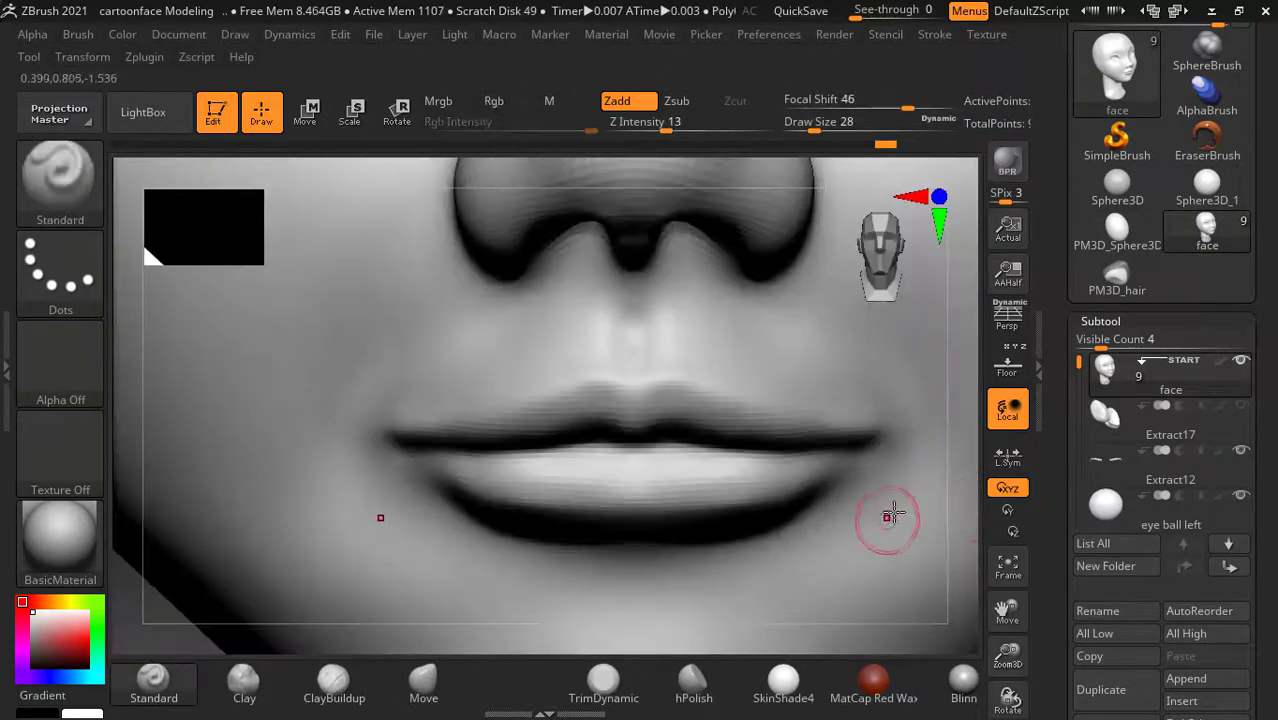
pyautogui.press('f')
pyautogui.keyDown('ctrl'); pyautogui.moveTo(844, 541); pyautogui.dragTo(903, 508, button='right'); pyautogui.keyUp('ctrl')
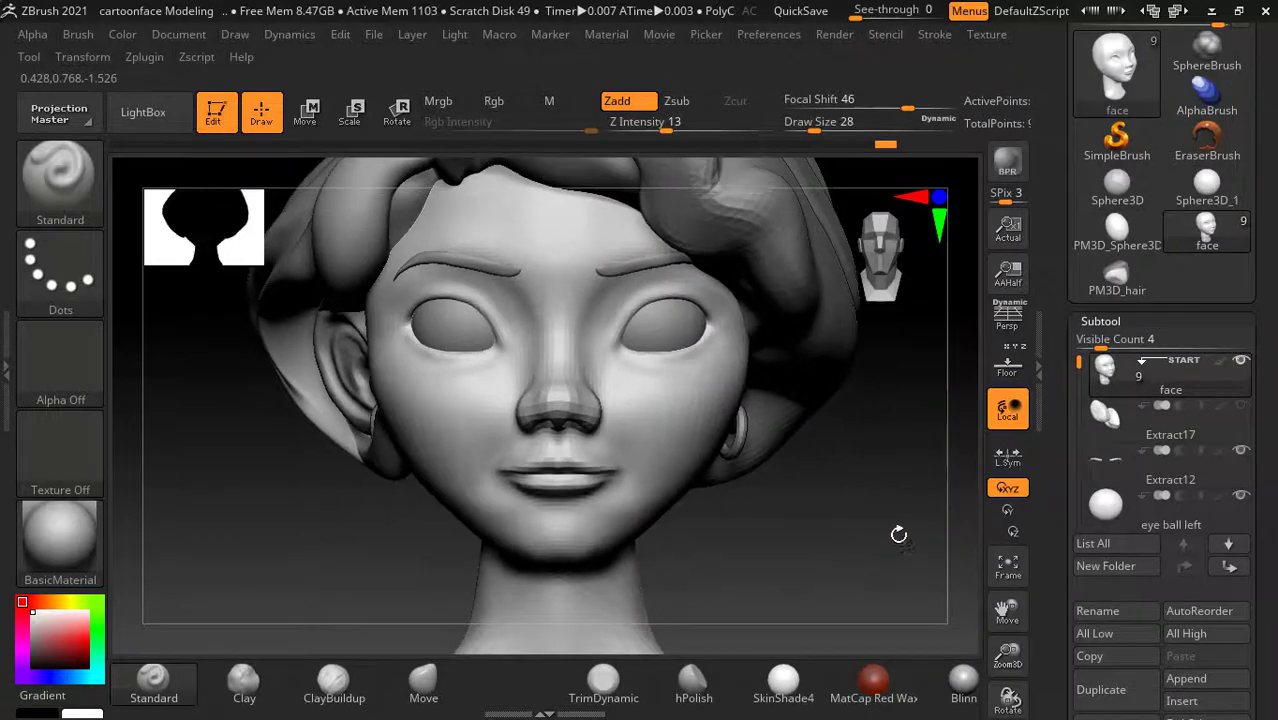
pyautogui.hotkey('alt', 'Tab')
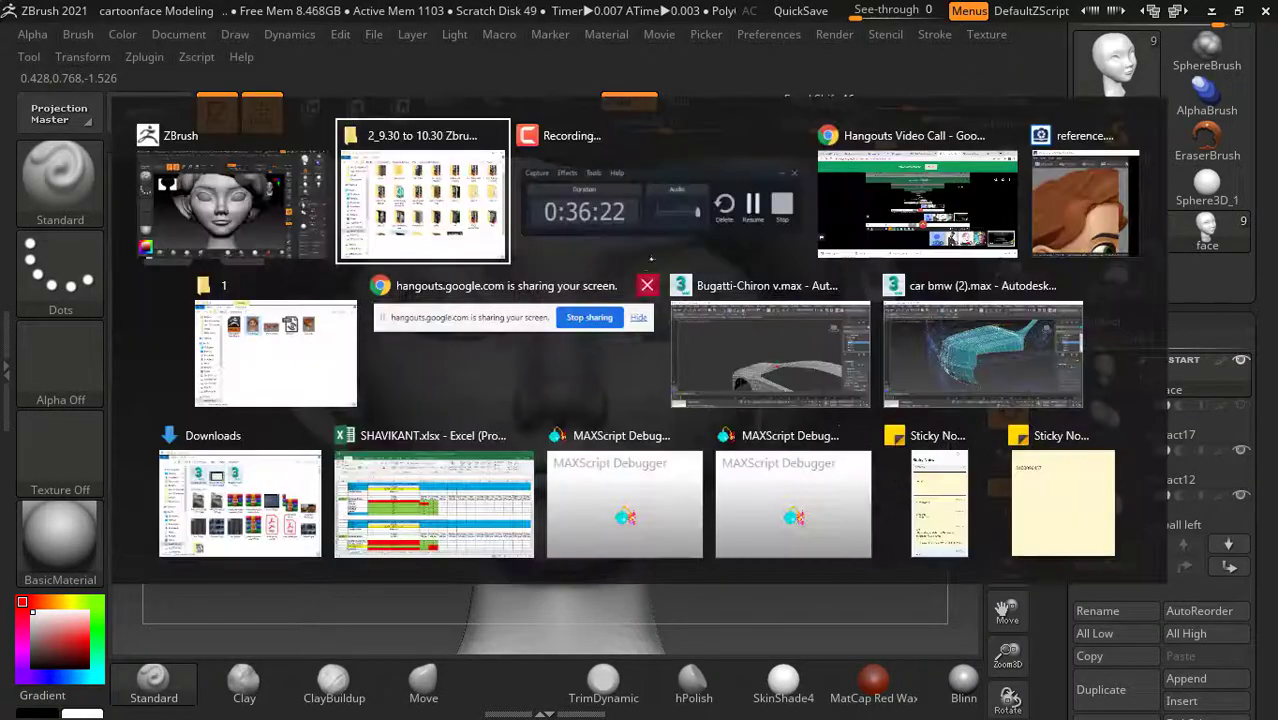